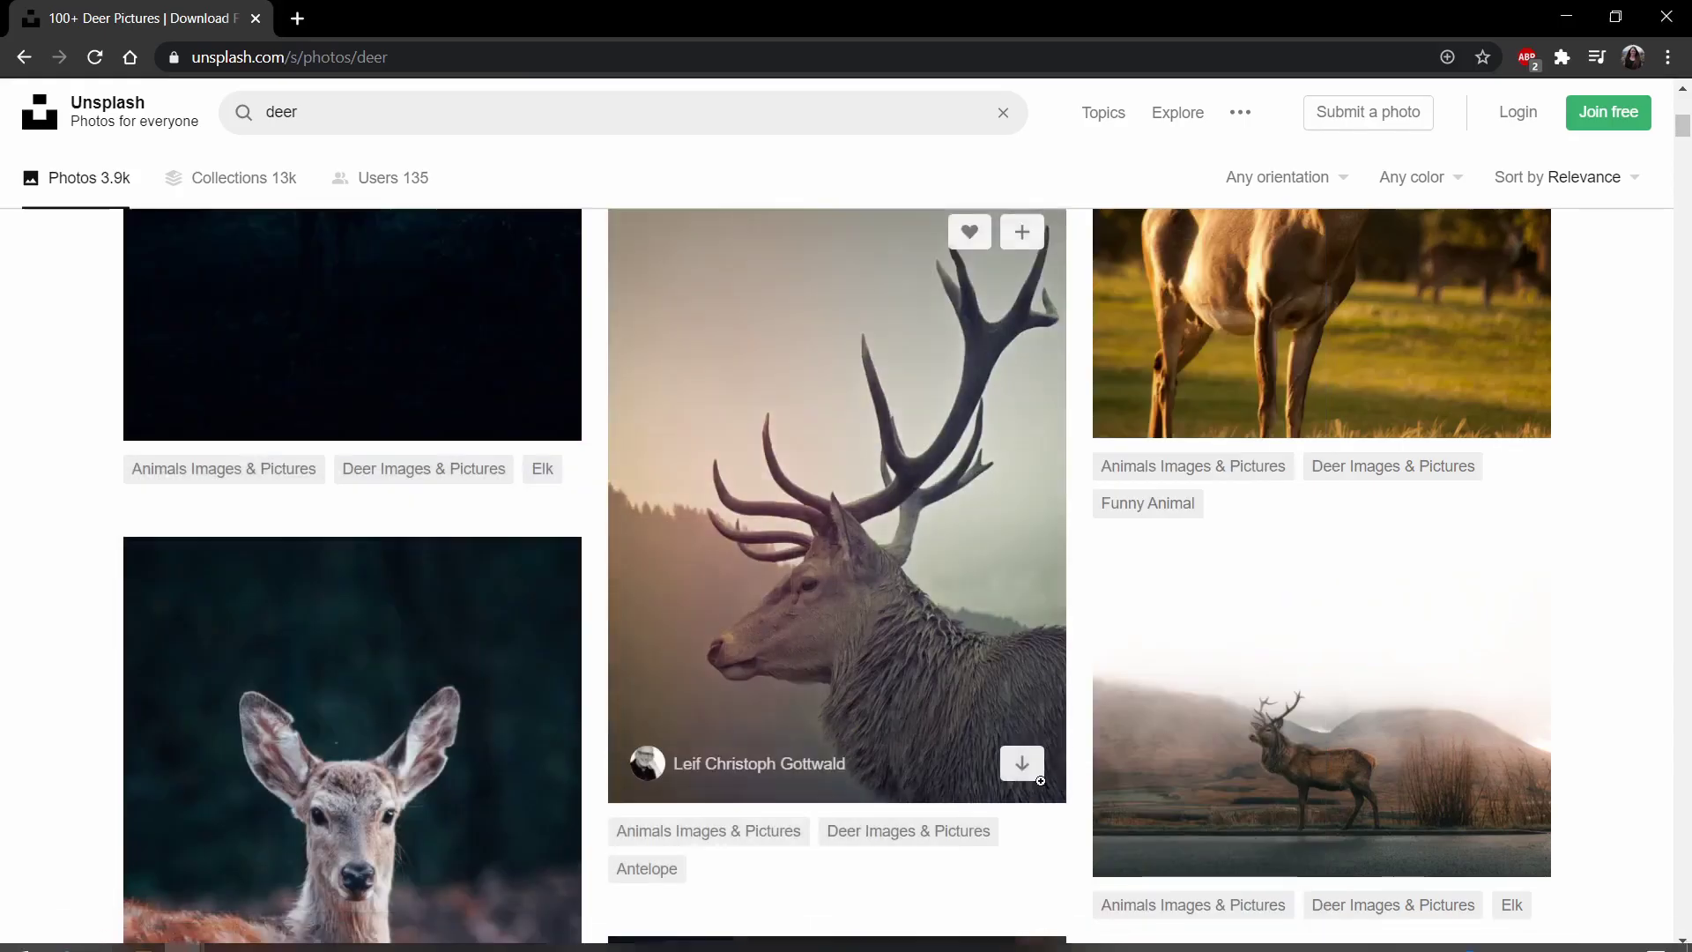
- Open the downloaded deer photo and shrink it to fit the artboard
left_click(1014, 753)
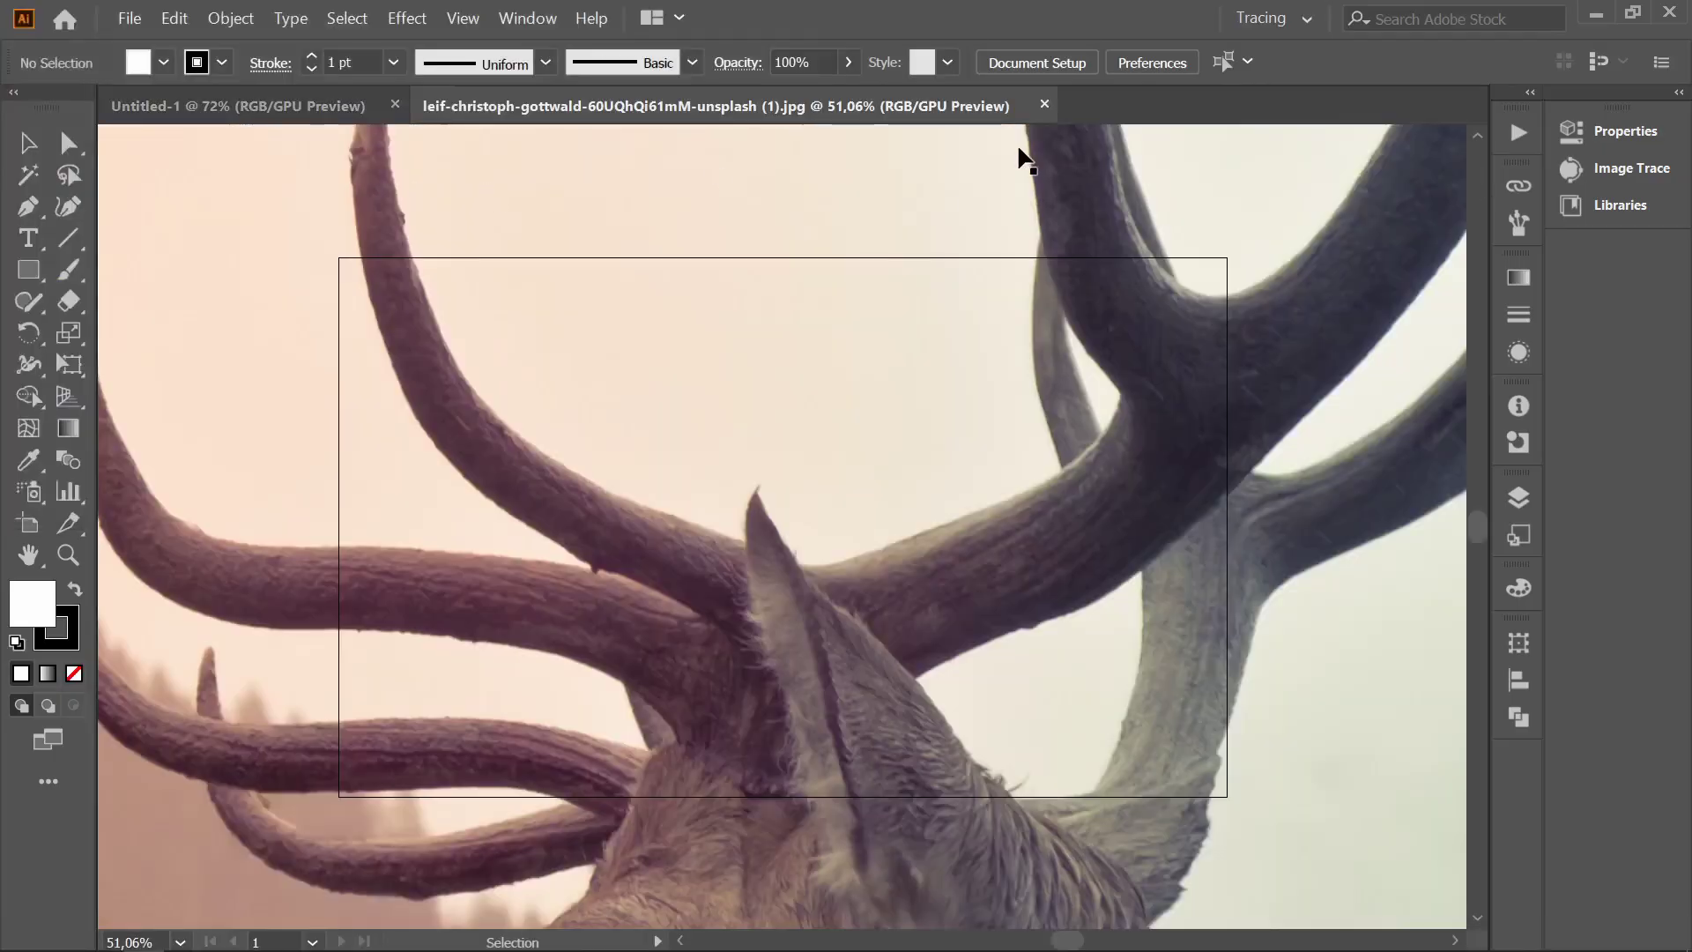
scroll(634, 397, "down", 5)
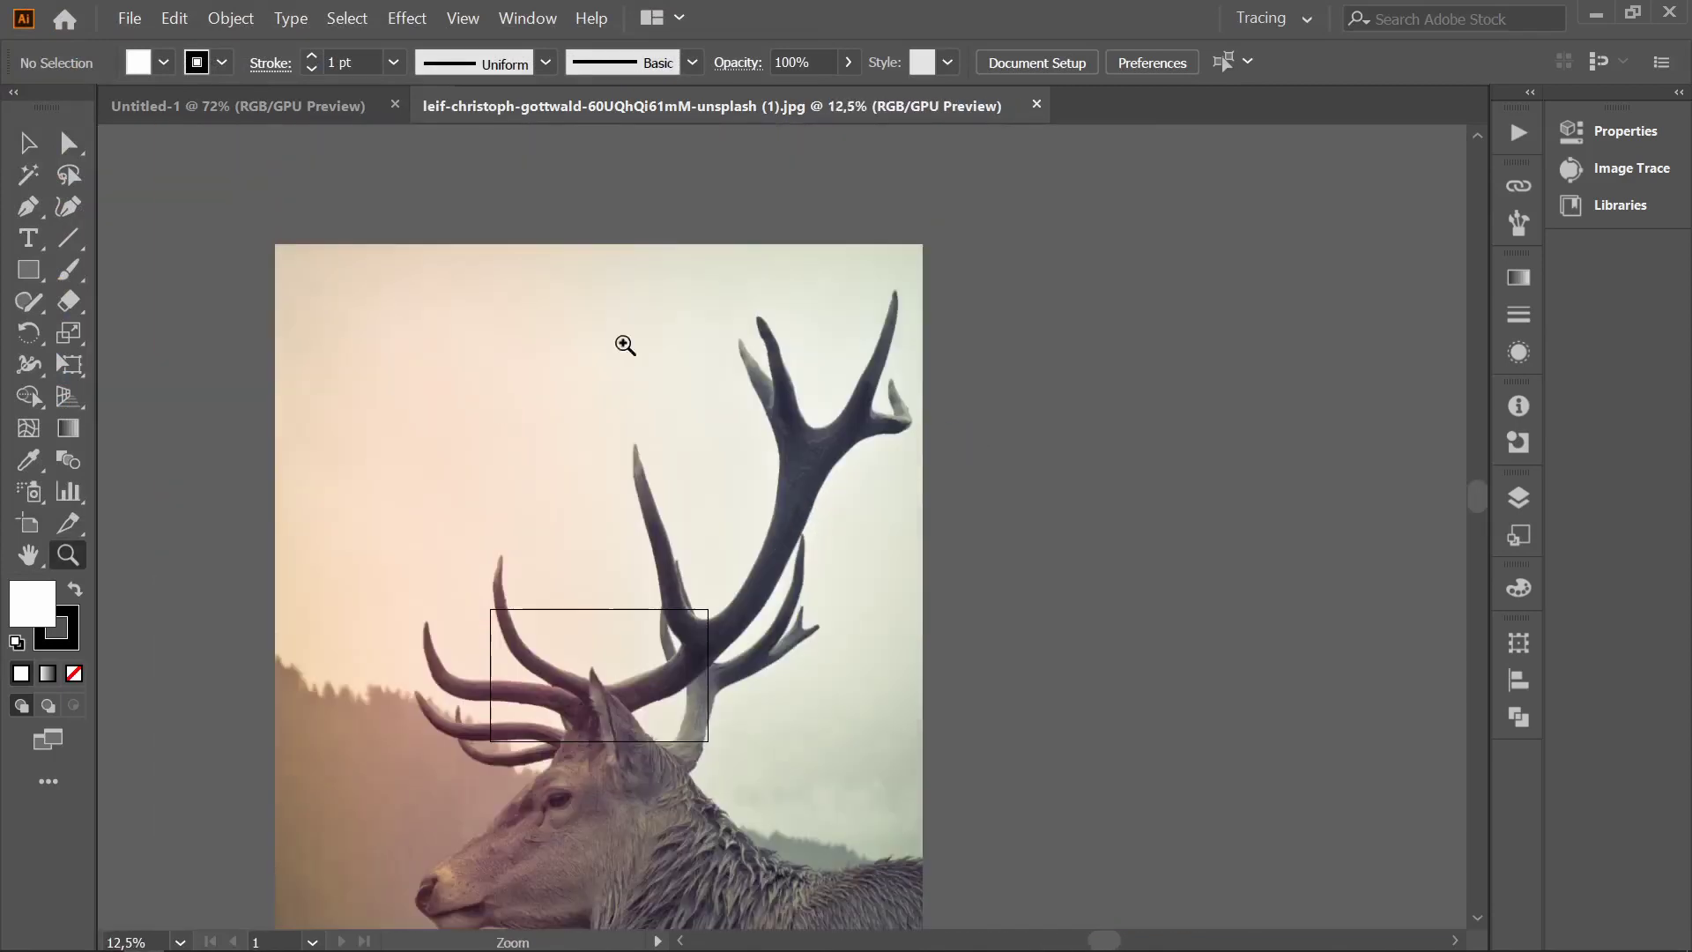
key("v")
left_click_drag(921, 245, 537, 613)
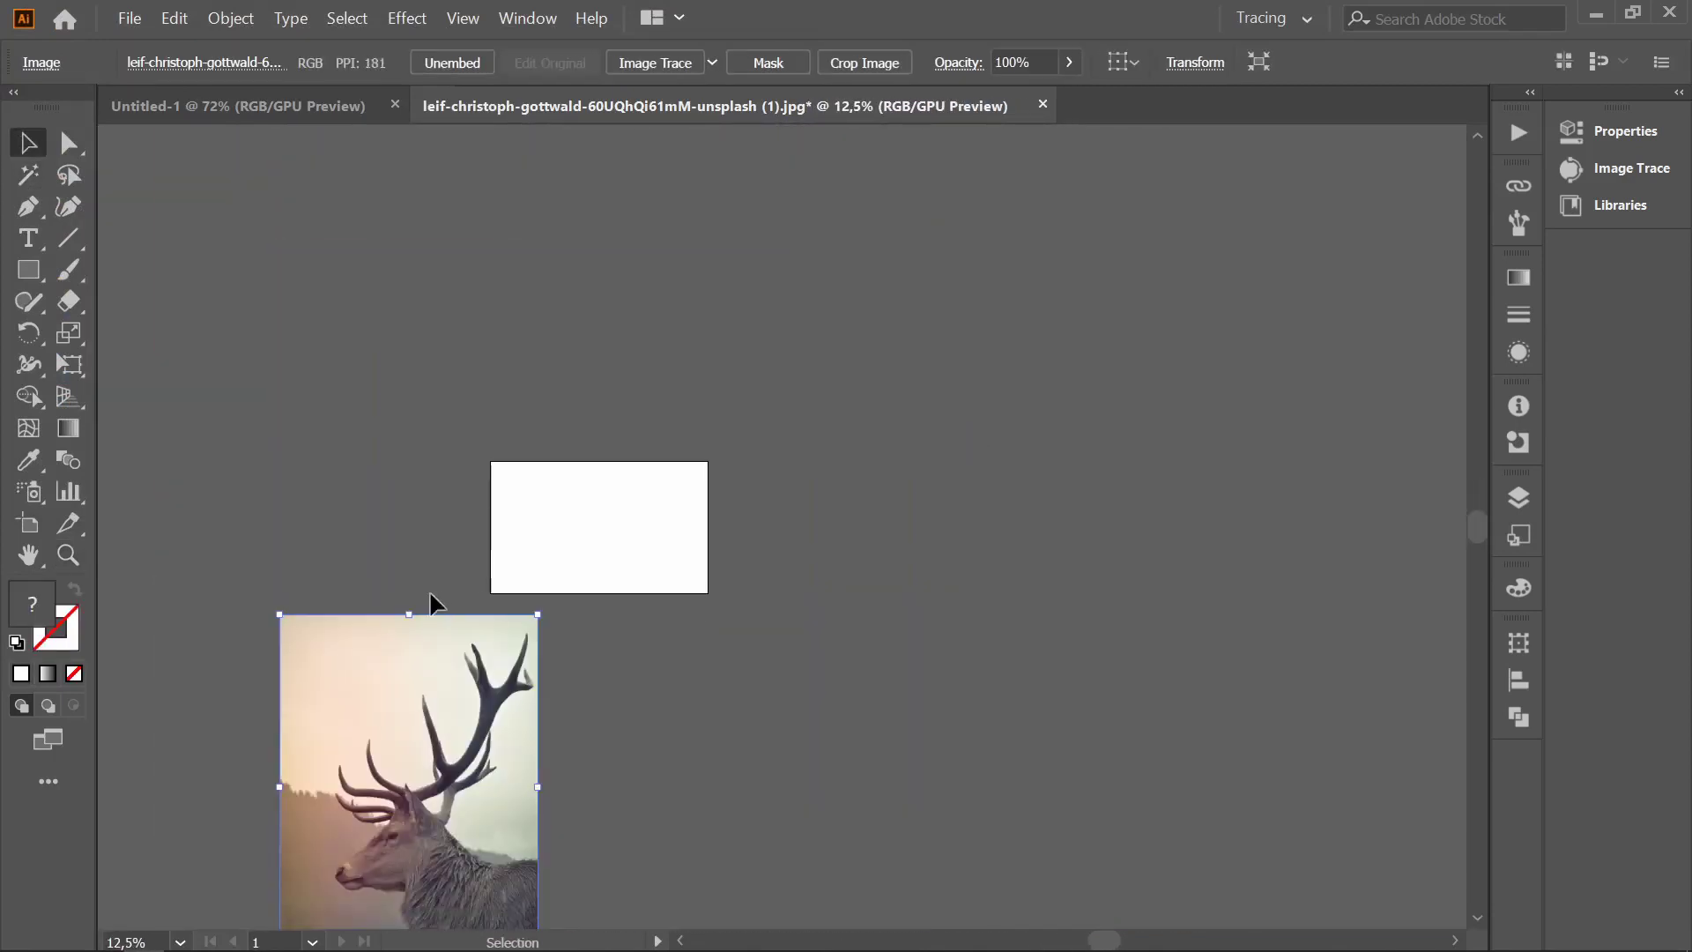
scroll(485, 547, "down", 2)
left_click_drag(540, 465, 398, 653)
left_click_drag(343, 732, 597, 377)
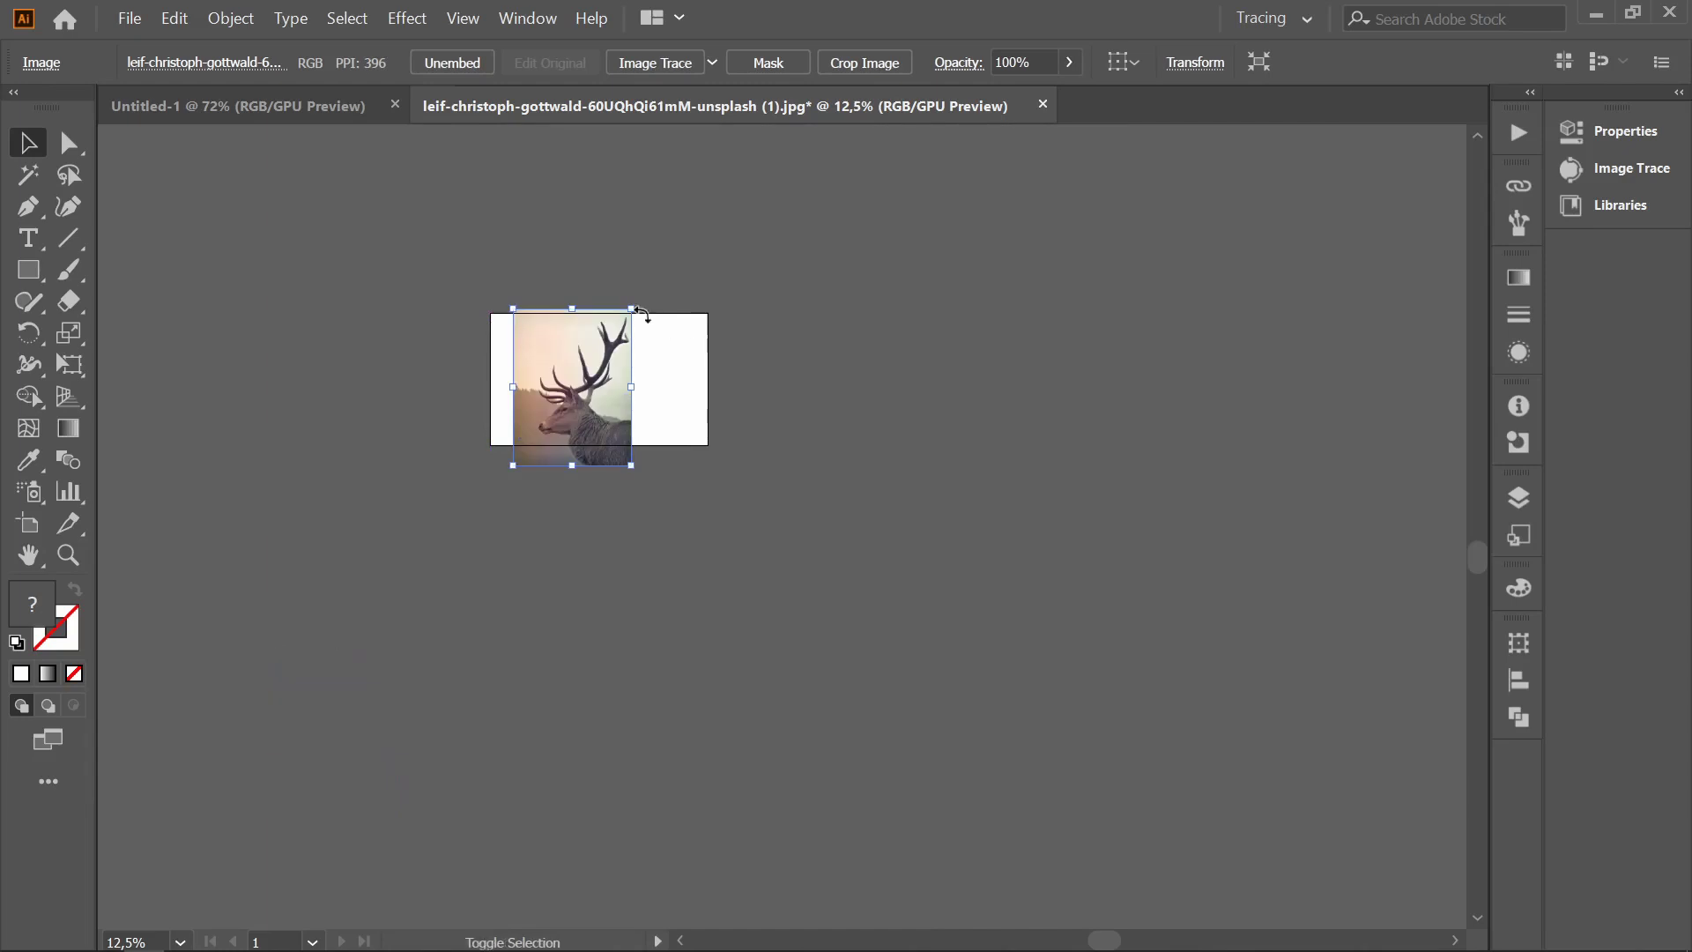
left_click_drag(604, 304, 577, 379)
- Cut the deer photo and close its JPG document without saving
key("ctrl+x")
key("ctrl+w")
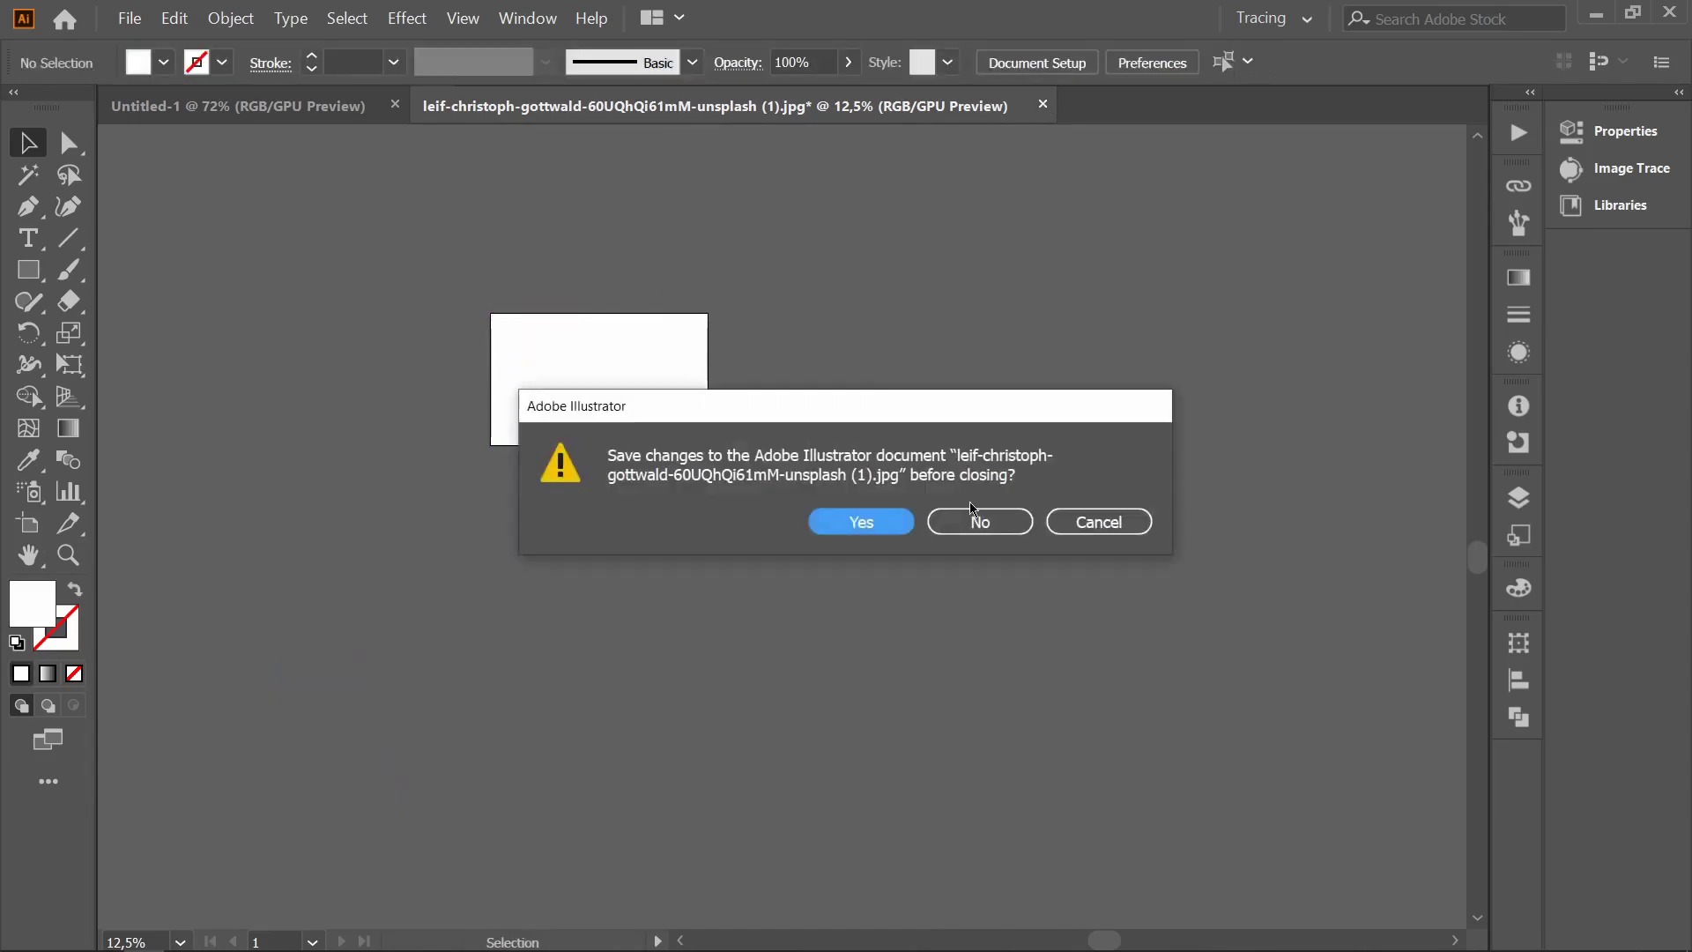
left_click(974, 526)
- Paste the deer photo into Untitled-1, enlarge it across the artboard, and fade it to 77% opacity
key("ctrl+v")
left_click_drag(968, 278, 1081, 174)
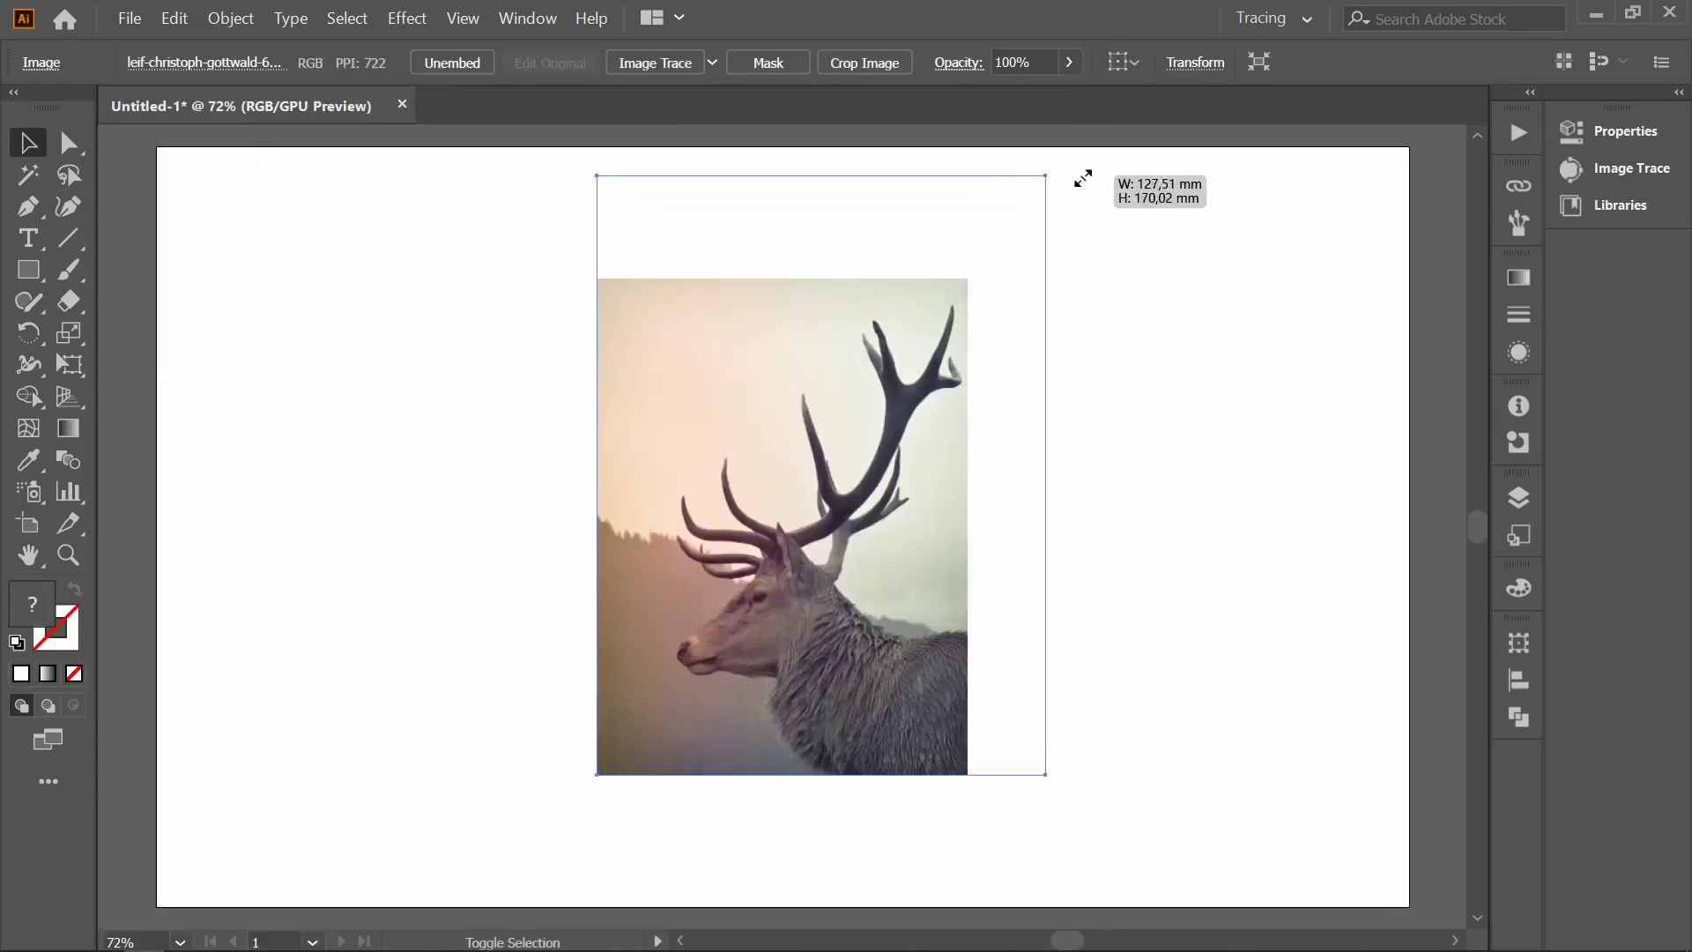
left_click_drag(994, 390, 947, 476)
left_click_drag(1003, 260, 1058, 185)
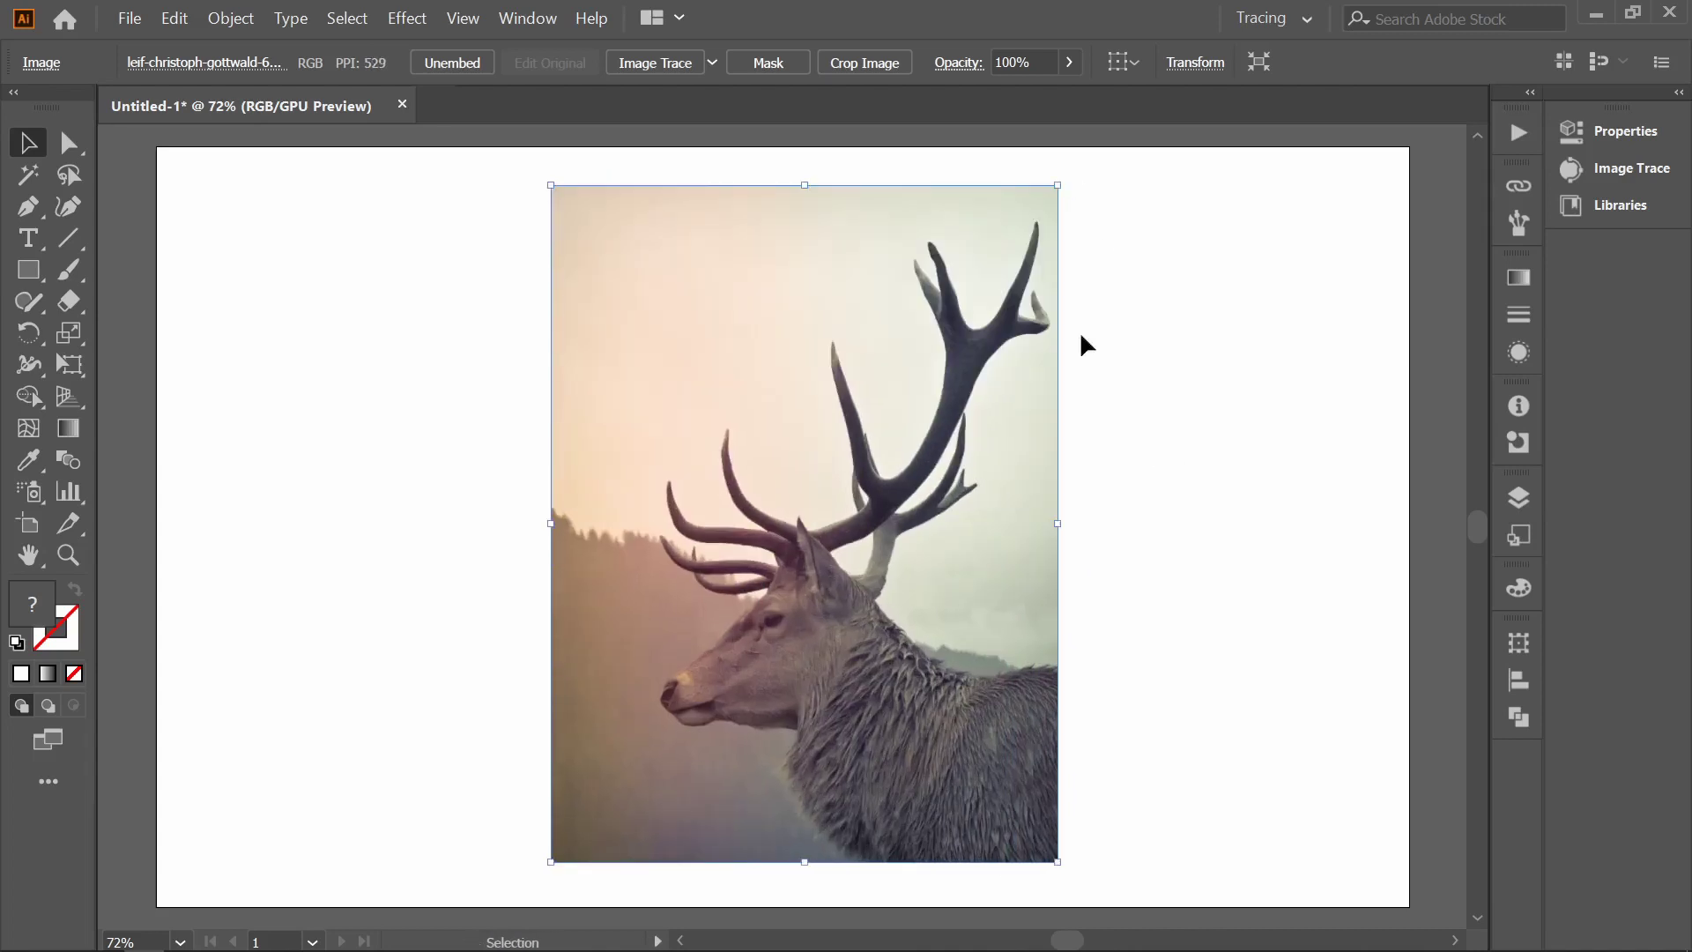
left_click(1069, 62)
left_click_drag(1069, 94, 1039, 97)
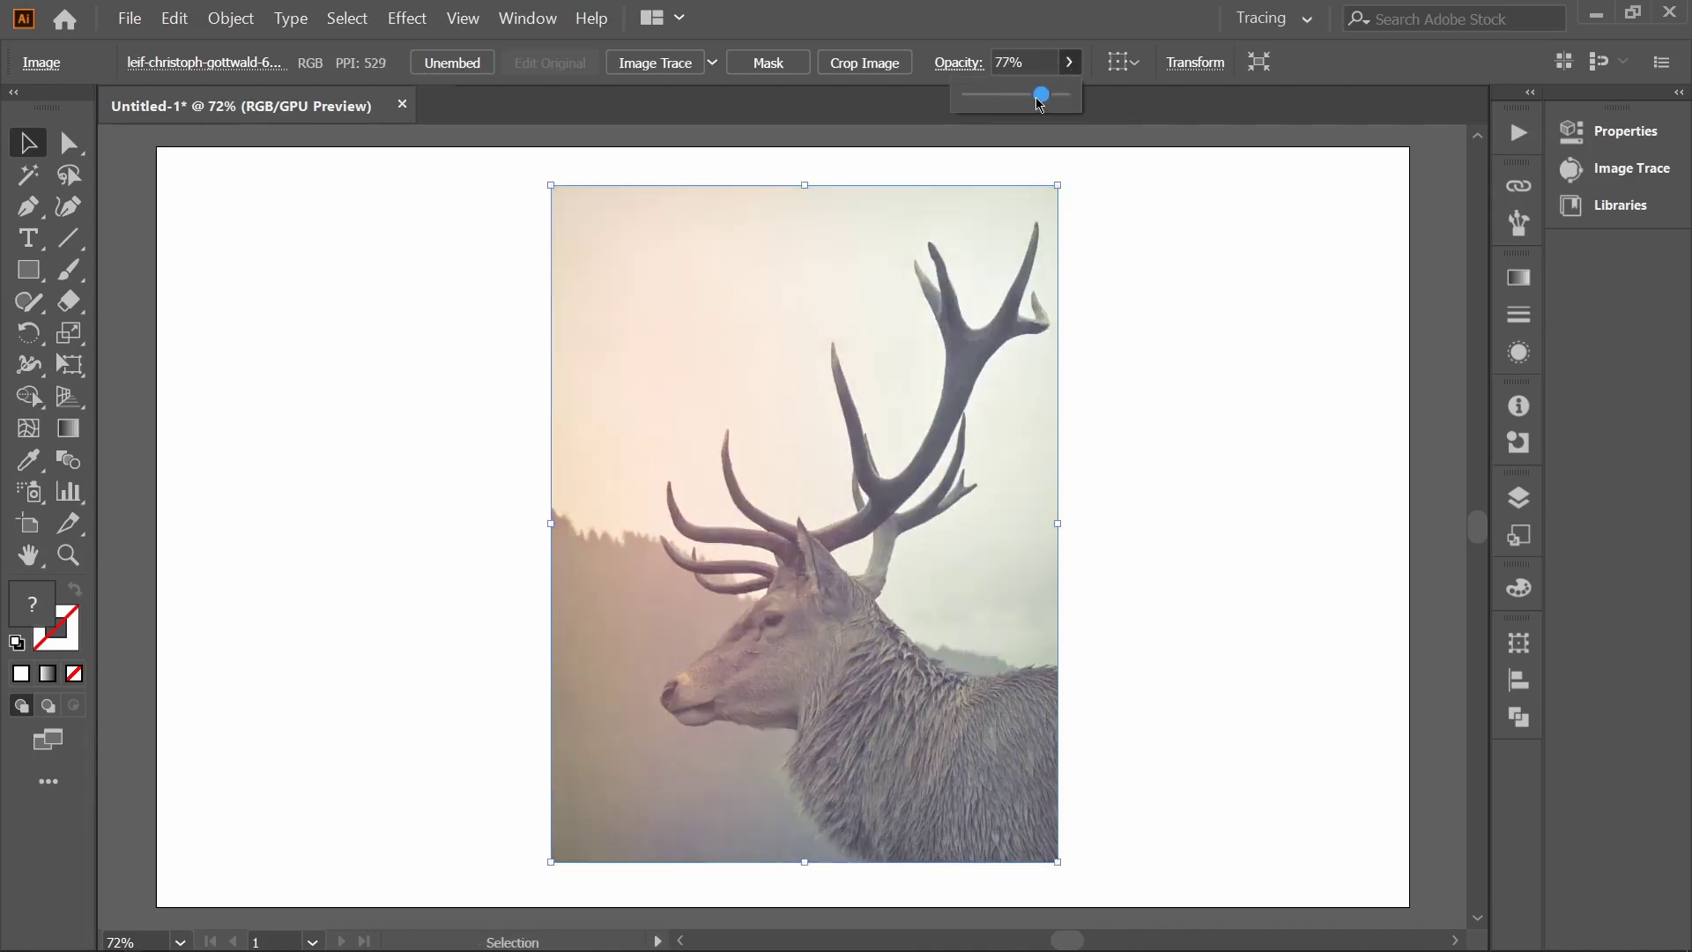
left_click(278, 332)
- Set the Pen tool stroke to 2 pt and check the antlers up close
key("p")
left_click(222, 62)
left_click(314, 57)
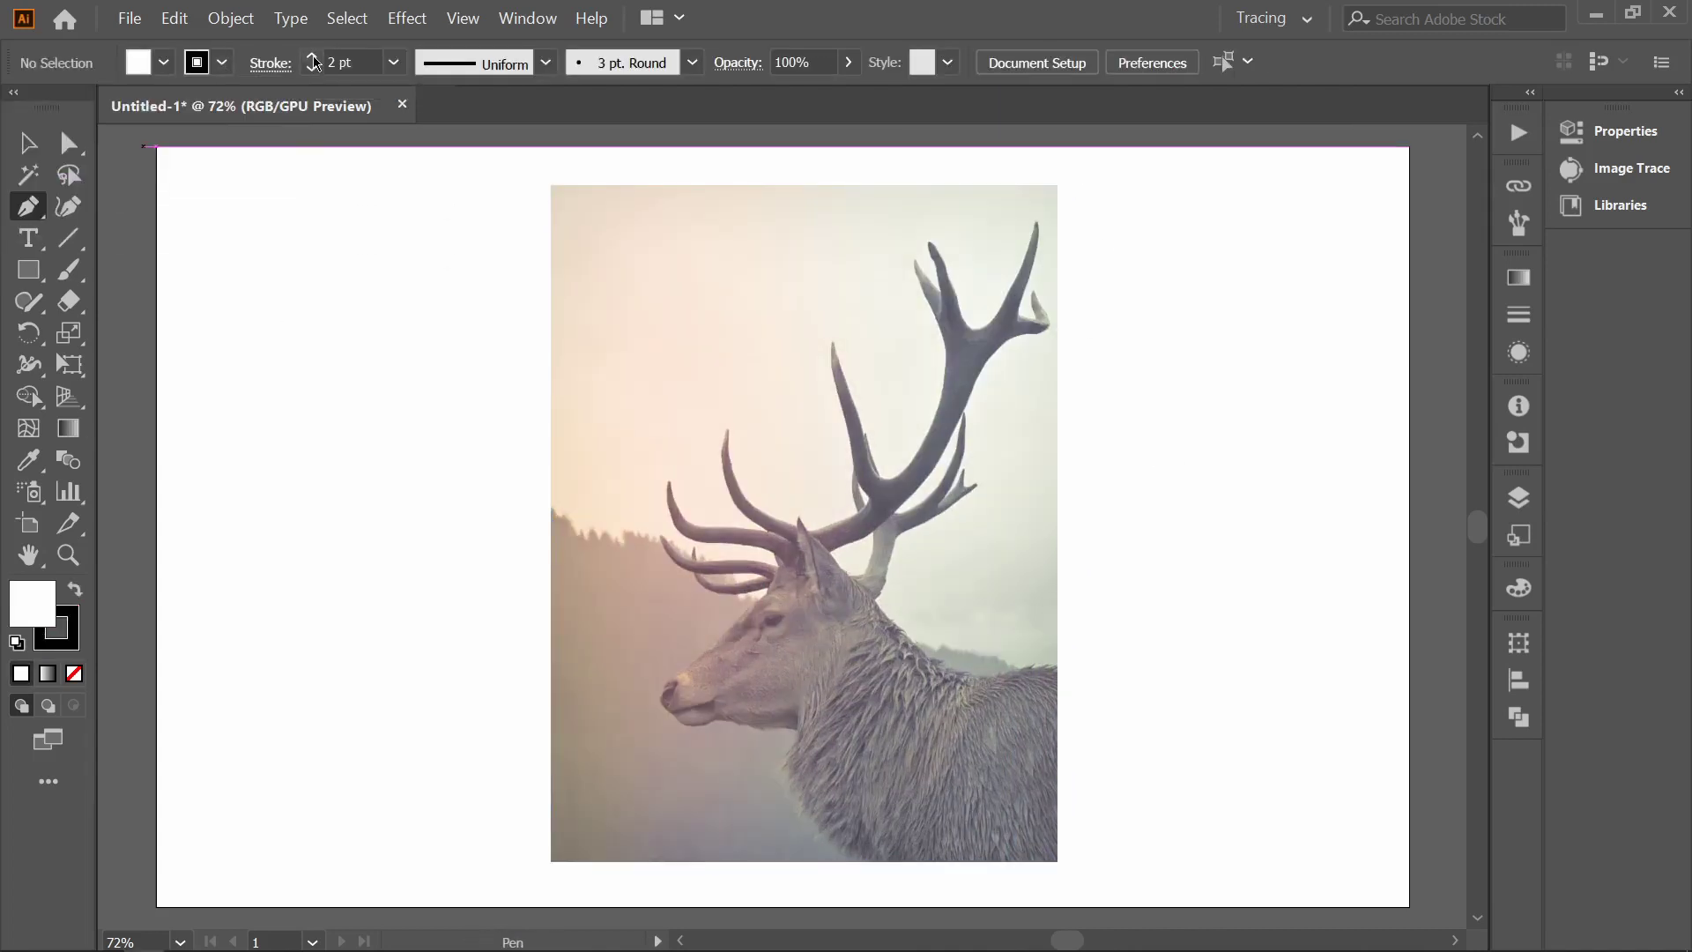
key("z")
left_click(865, 520)
left_click(829, 496, "alt")
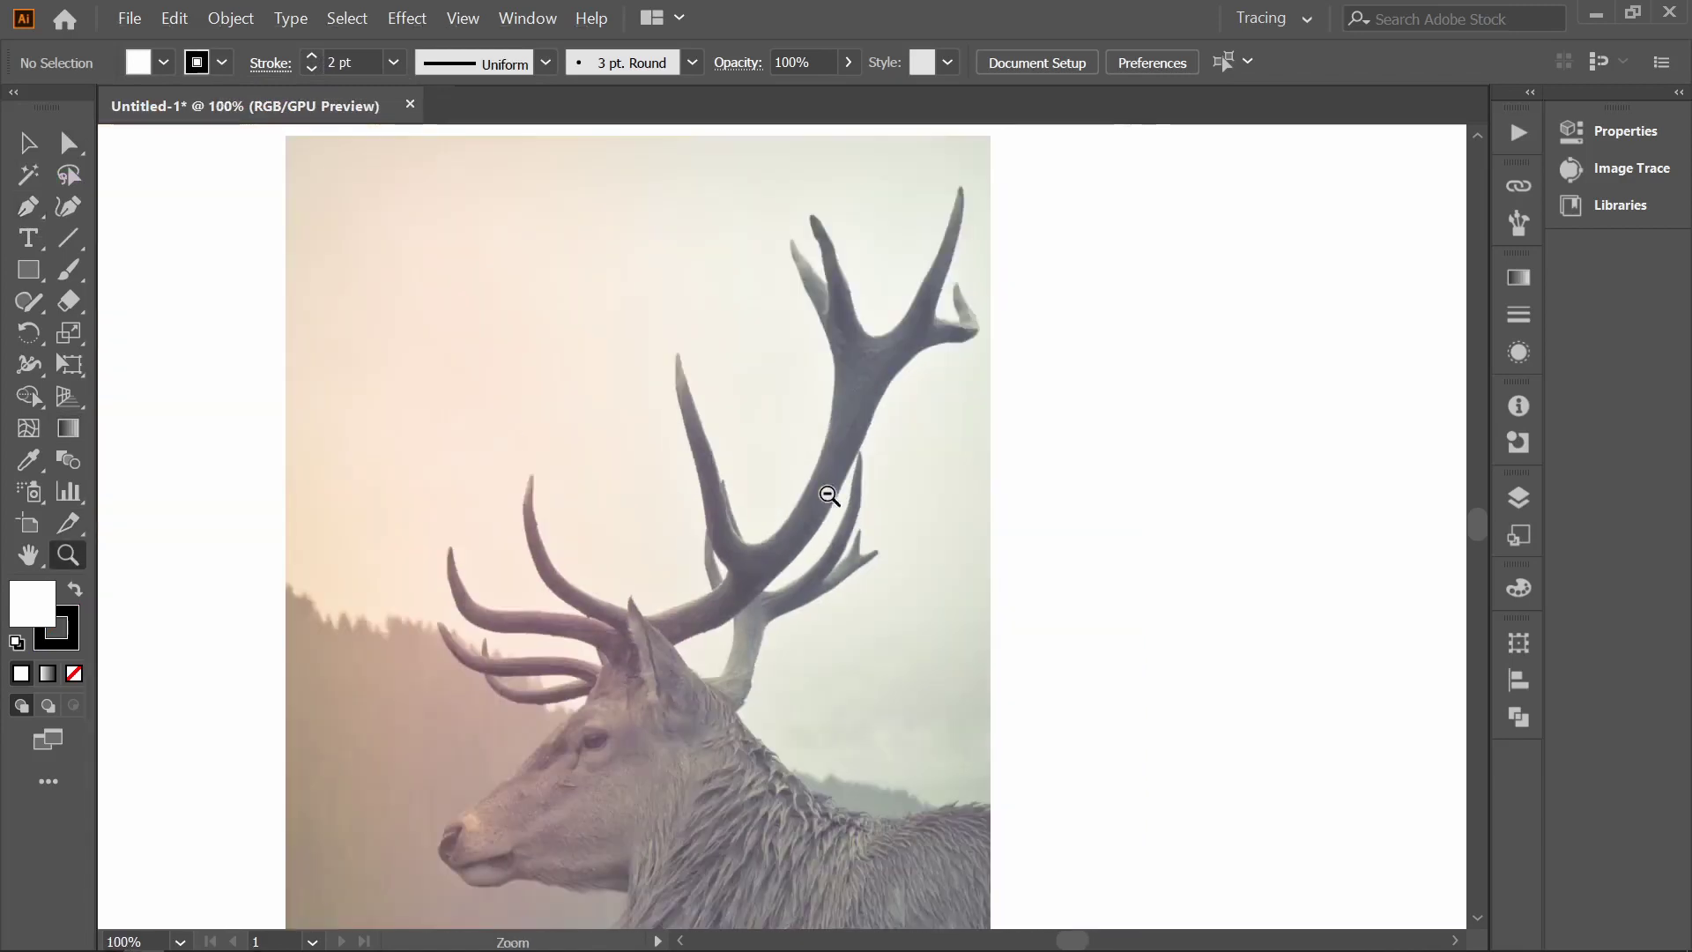
key("v")
scroll(617, 582, "left", 3)
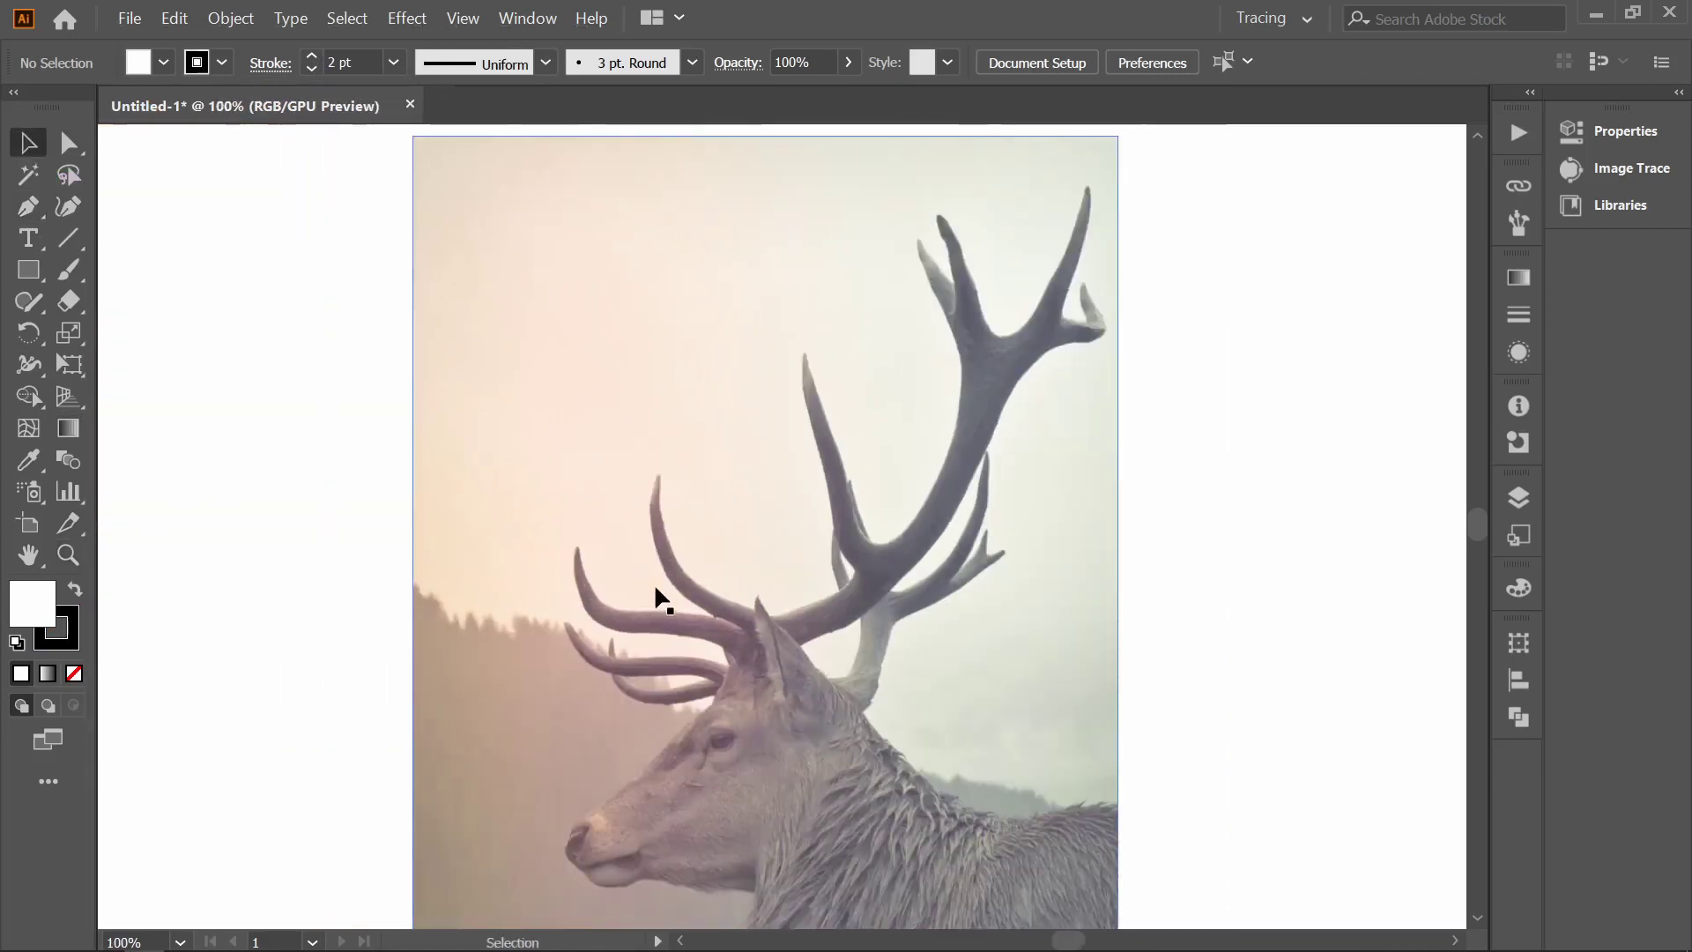
- Set fill to None and start the outline at the antler base and inner tine
left_click(163, 62)
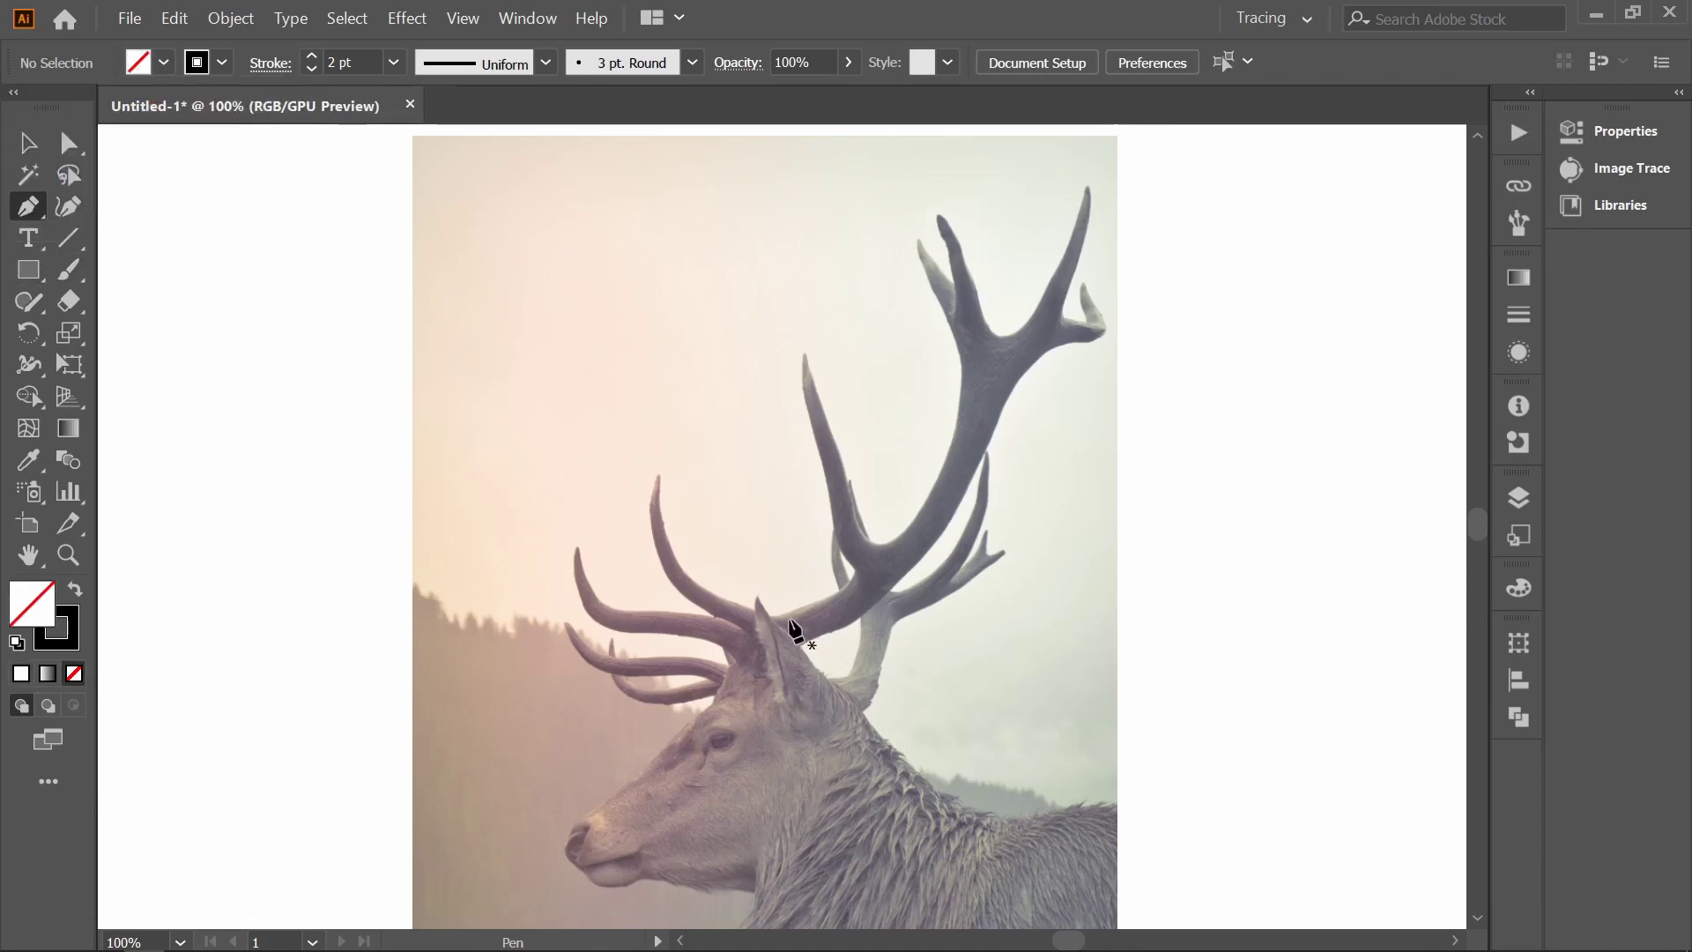
left_click(770, 614)
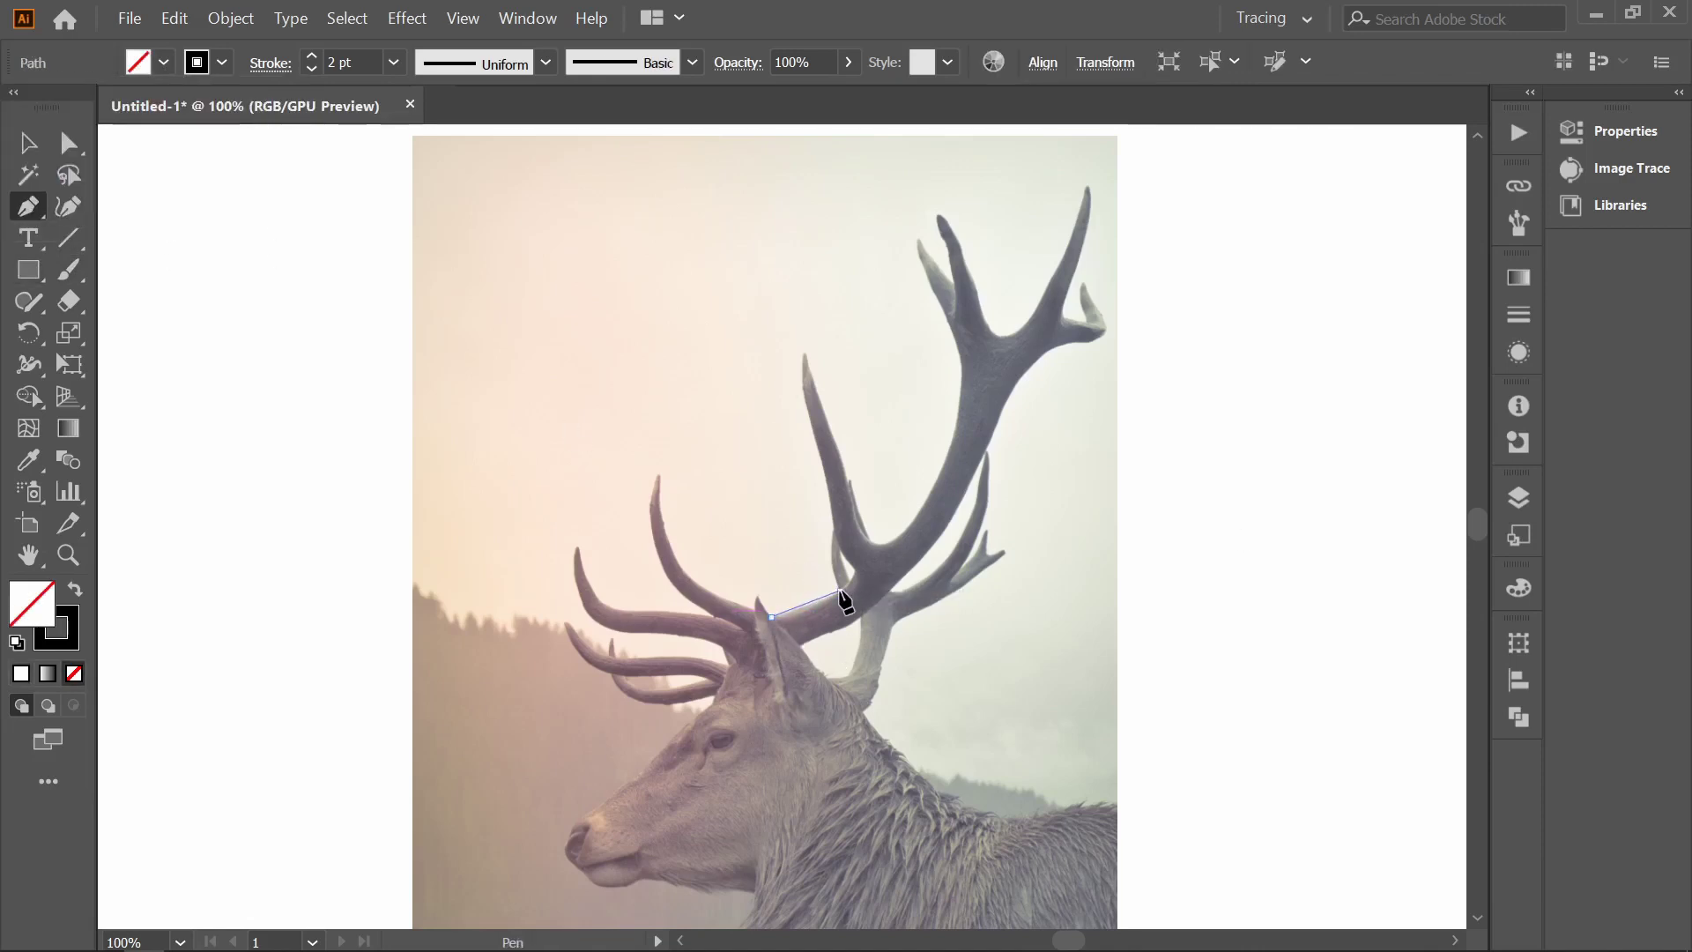
left_click_drag(840, 590, 861, 572)
left_click(832, 534)
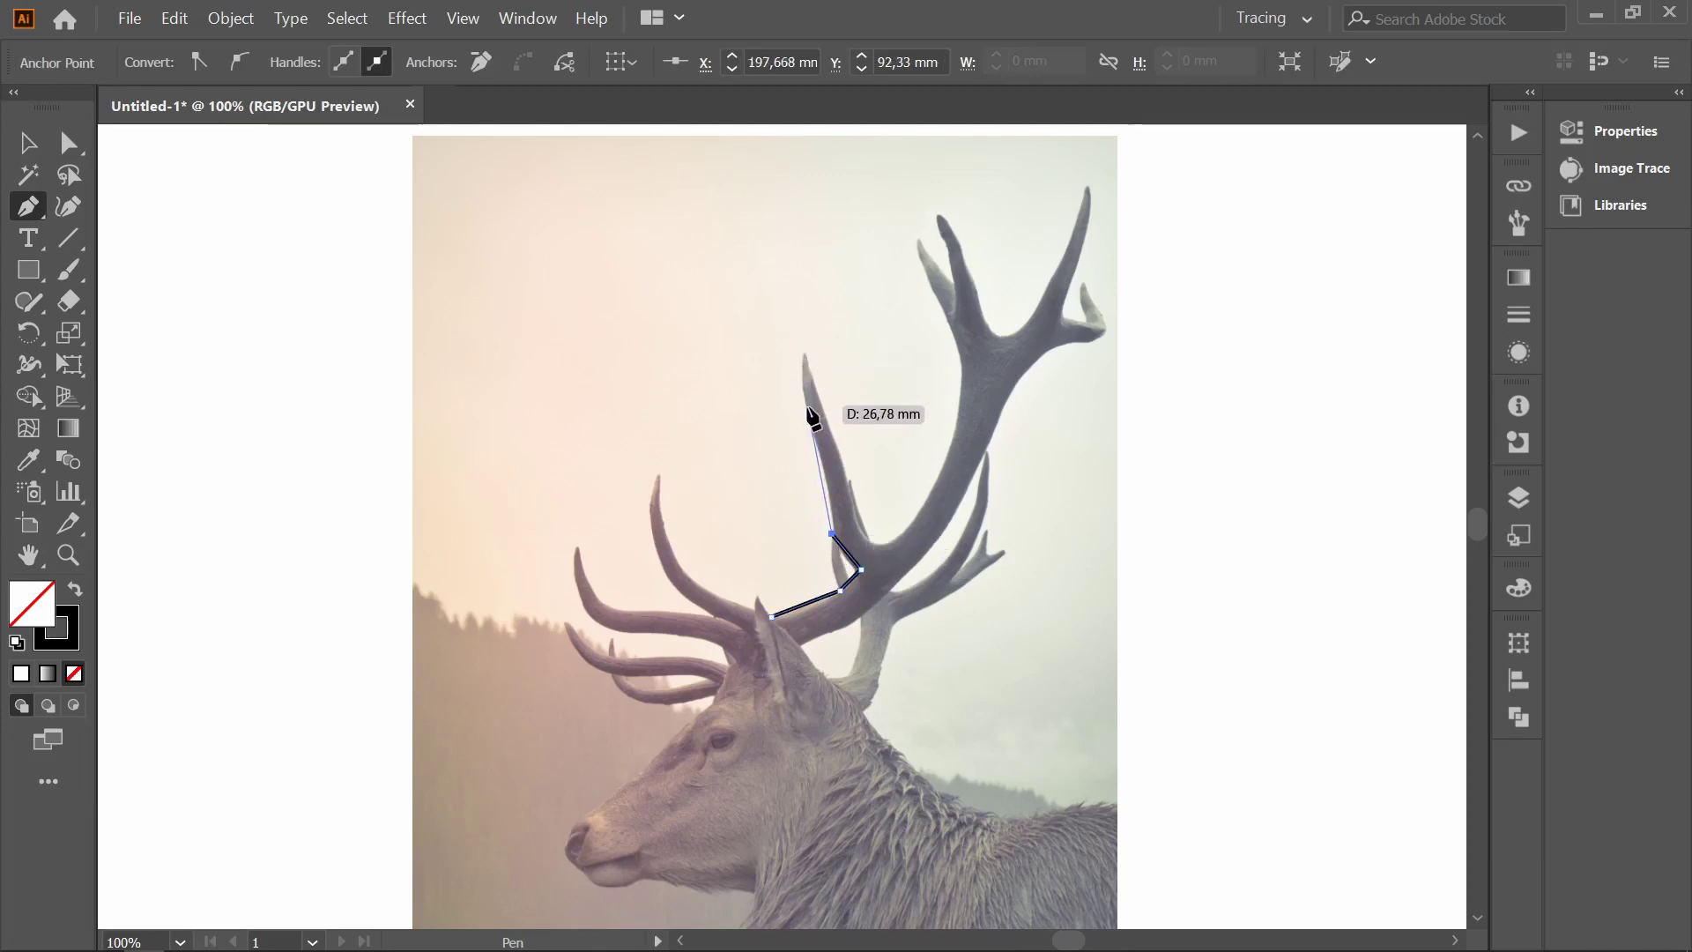
key("ctrl+z")
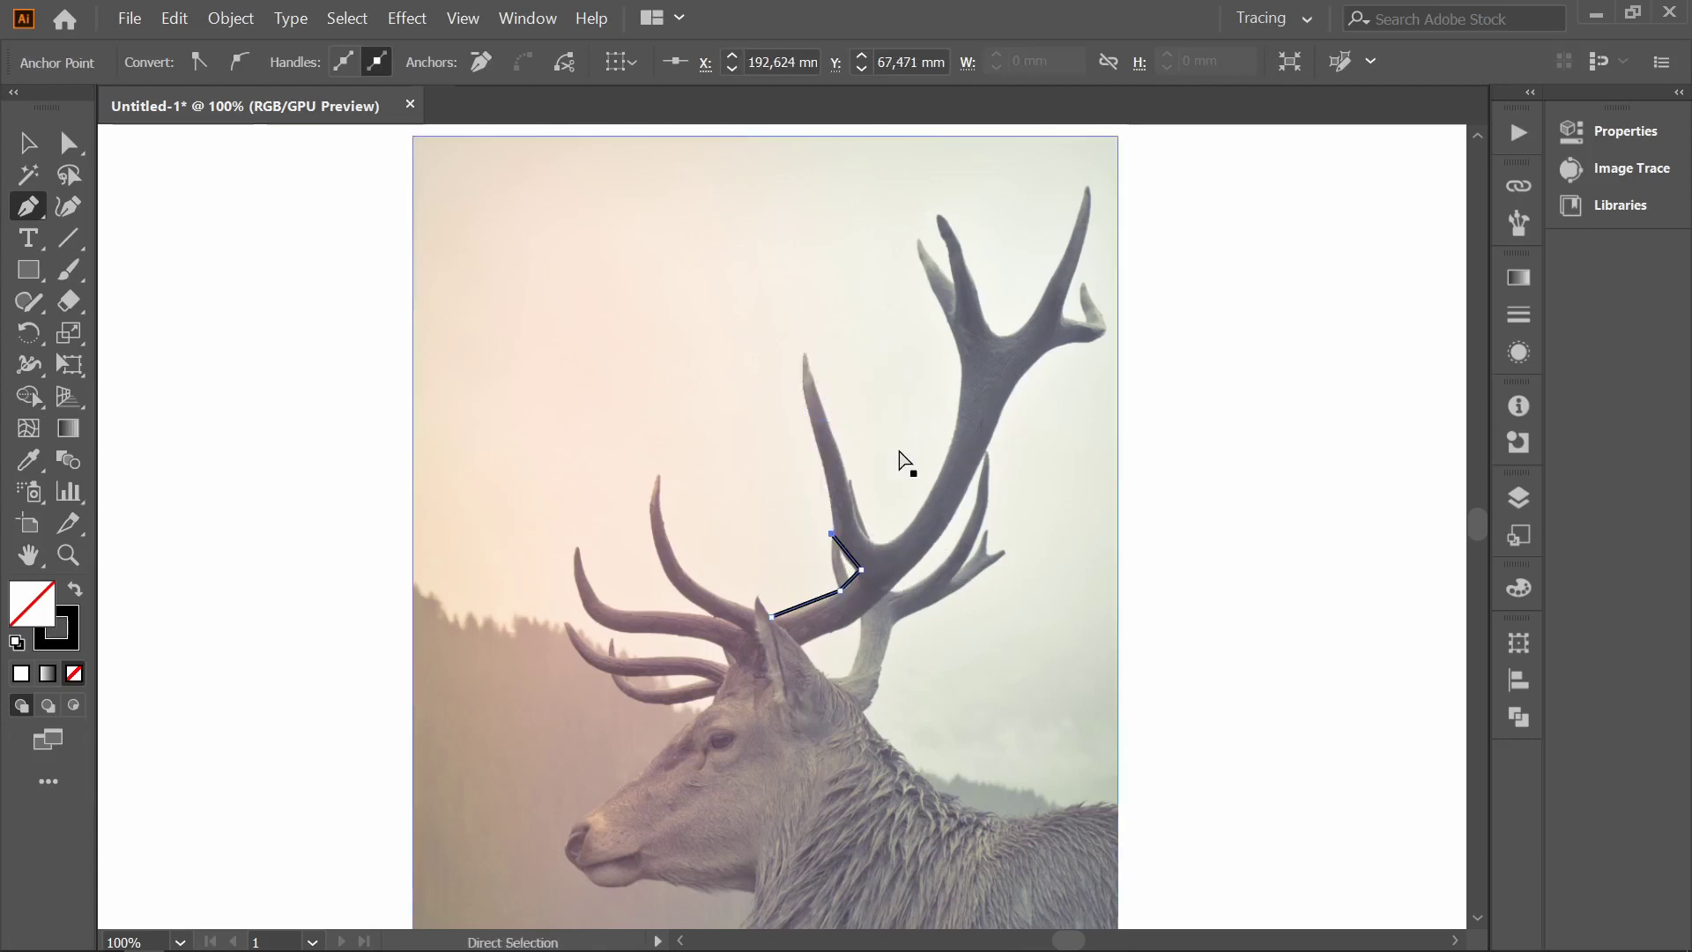
left_click(804, 356)
left_click(855, 524)
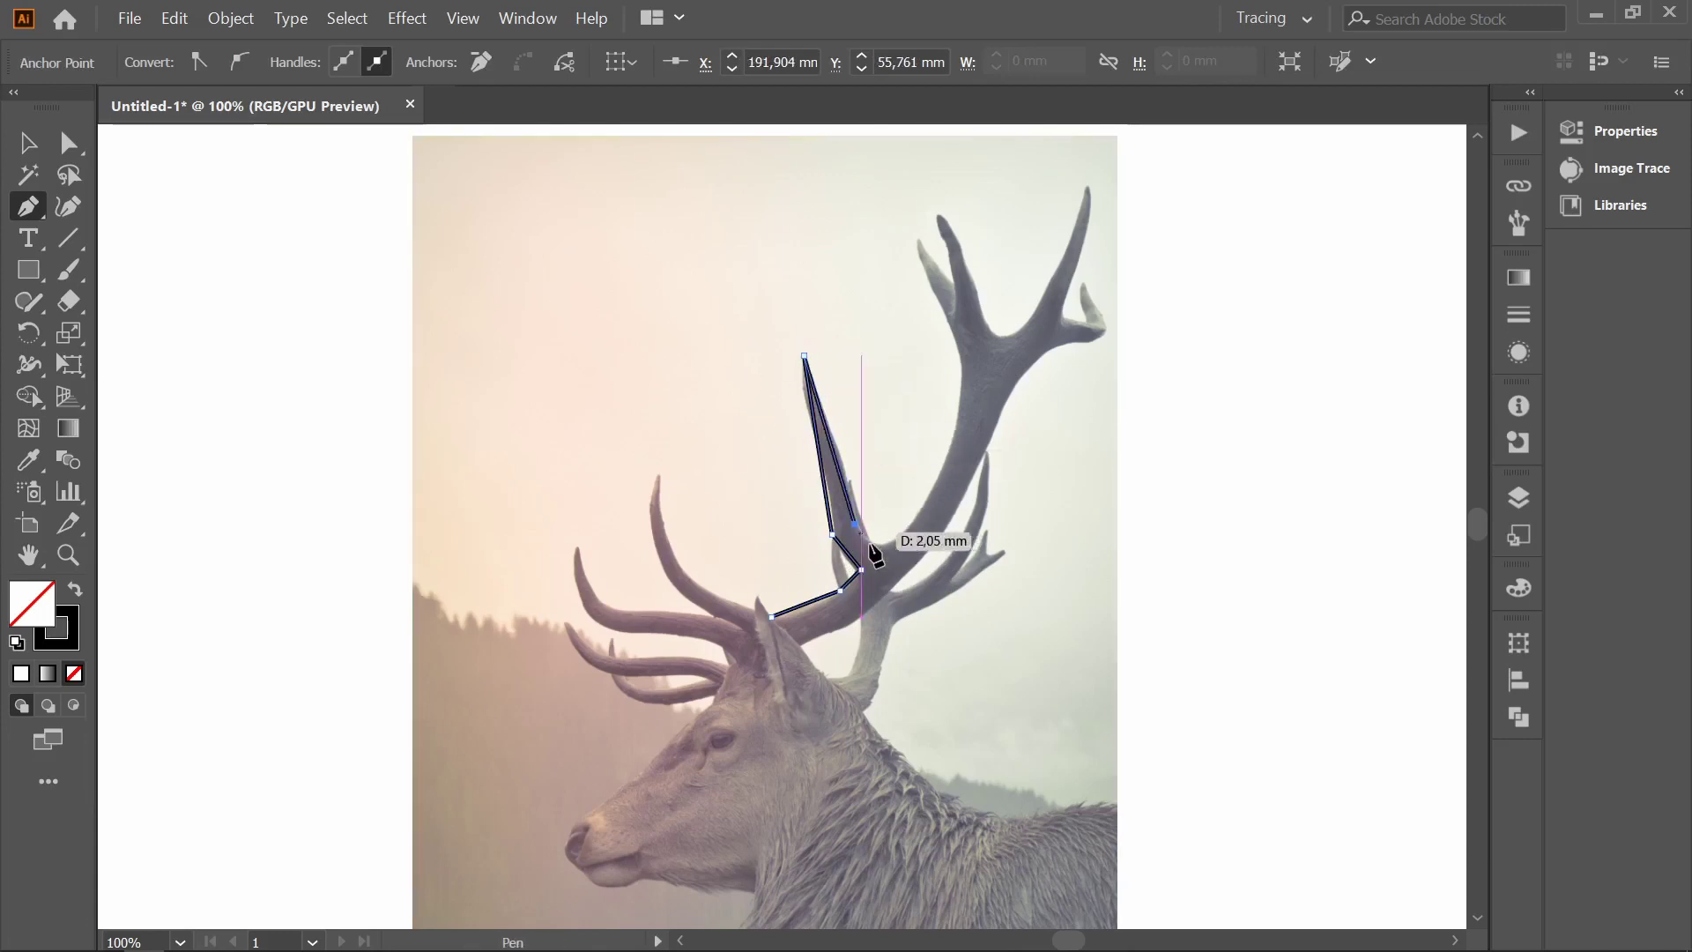
- Trace up the right antler beam to the upper and top tine tips
left_click(903, 534)
left_click(951, 447)
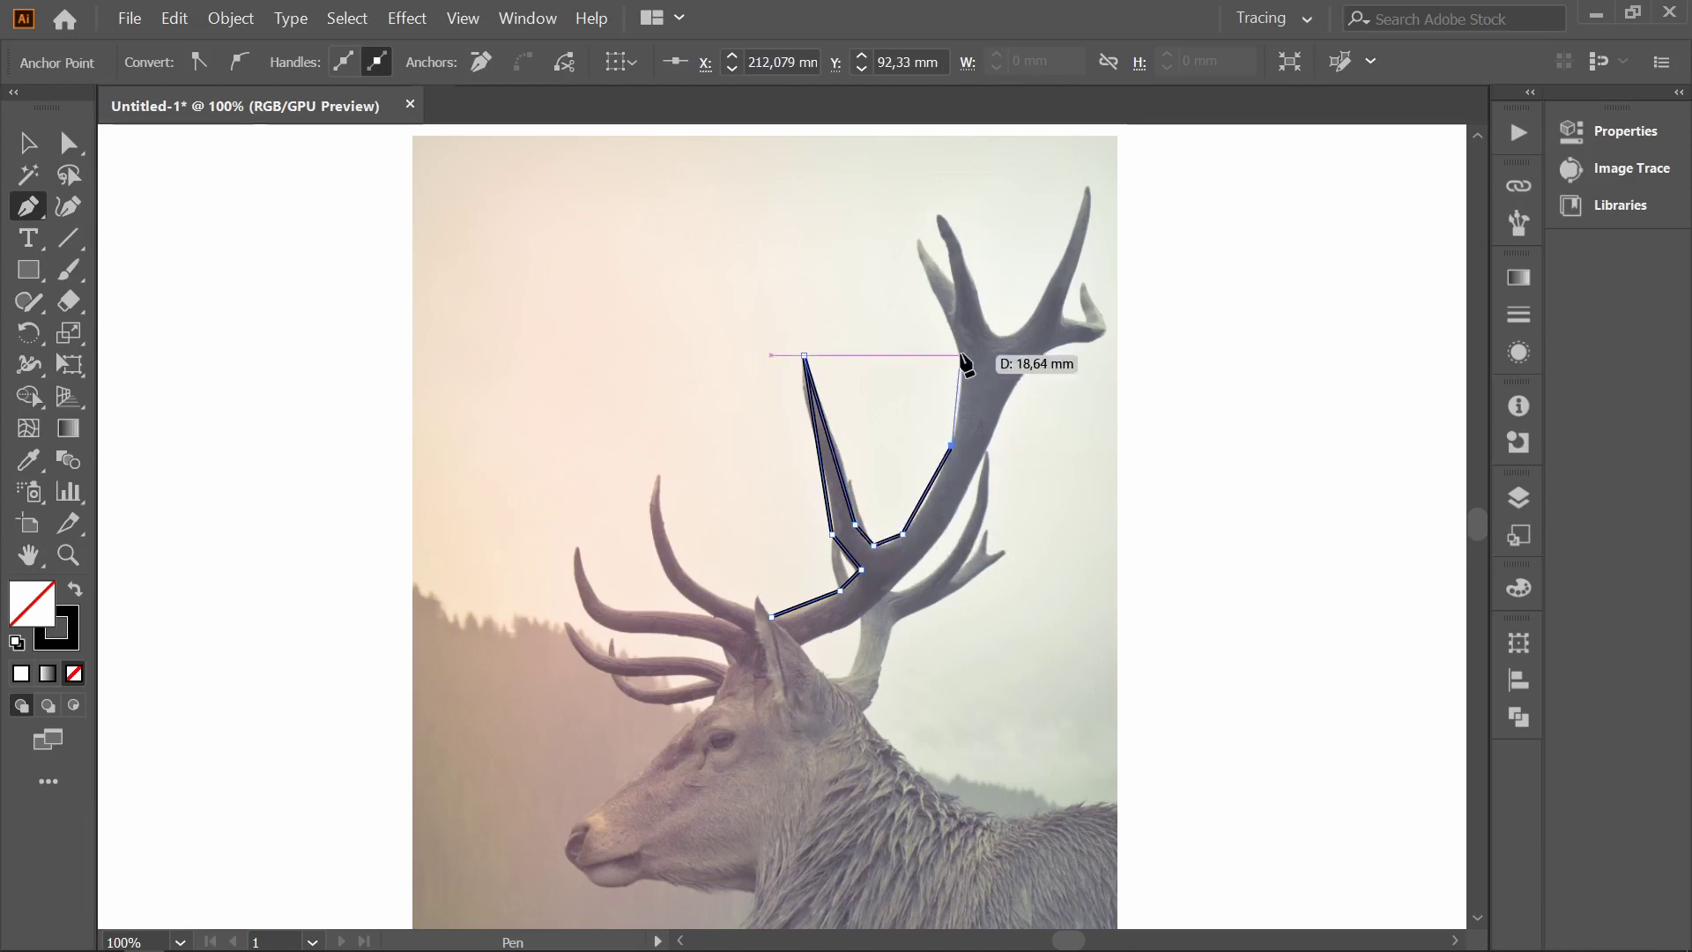
left_click(962, 365)
left_click(912, 239)
left_click(952, 285)
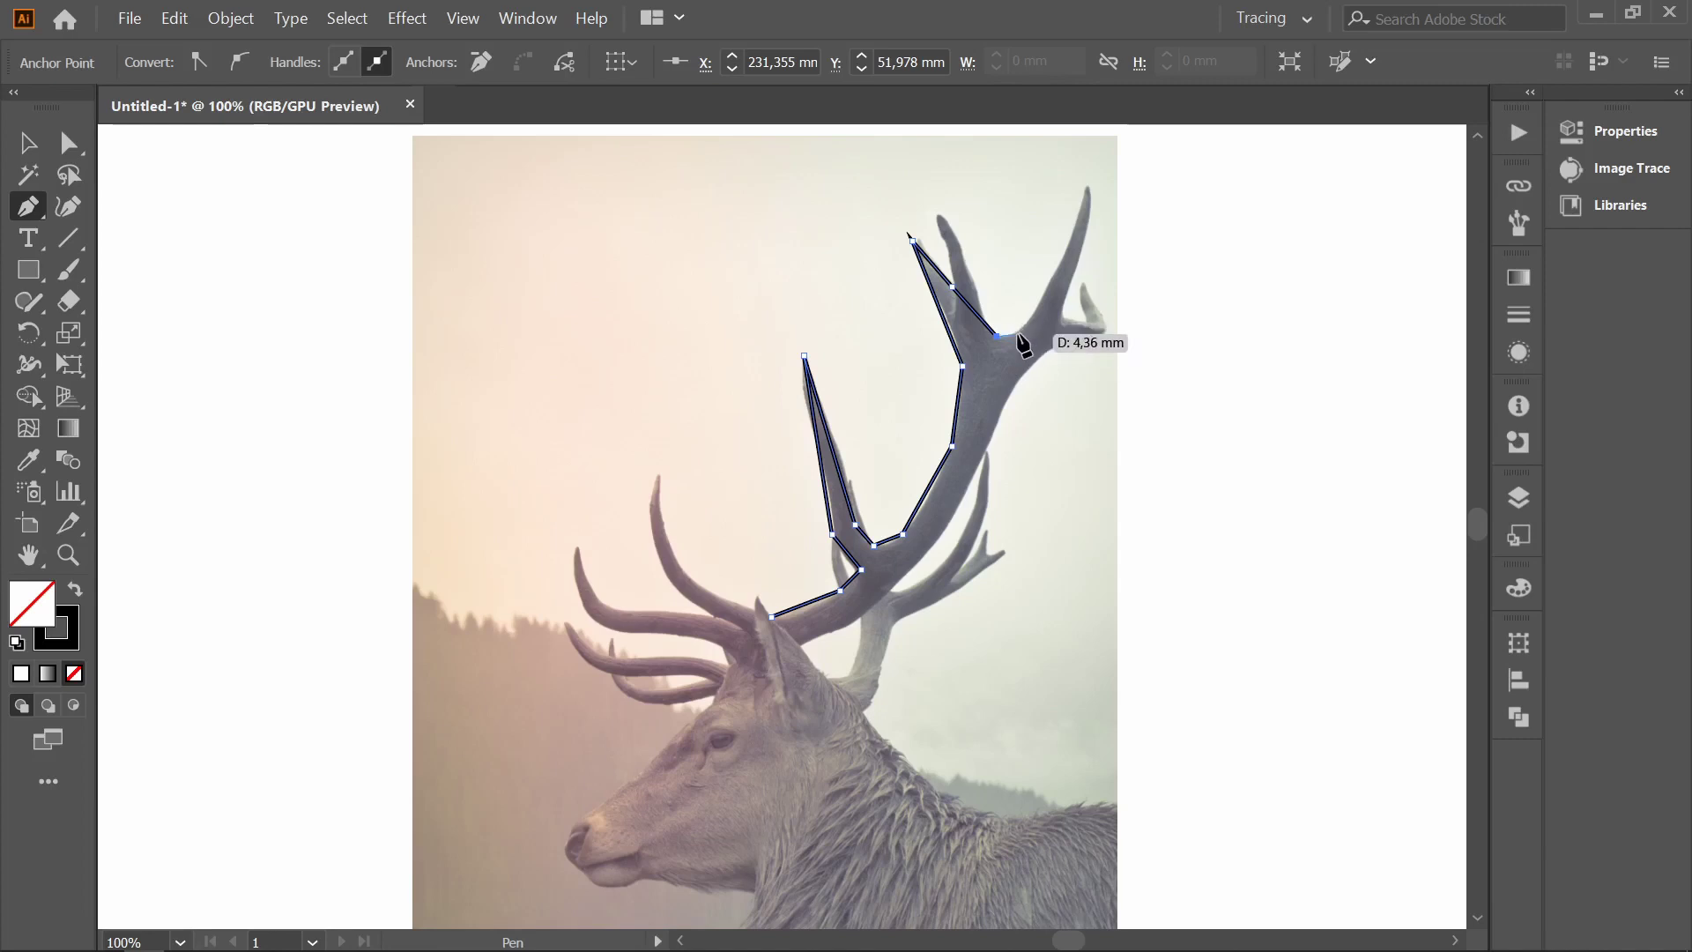
left_click(1087, 187)
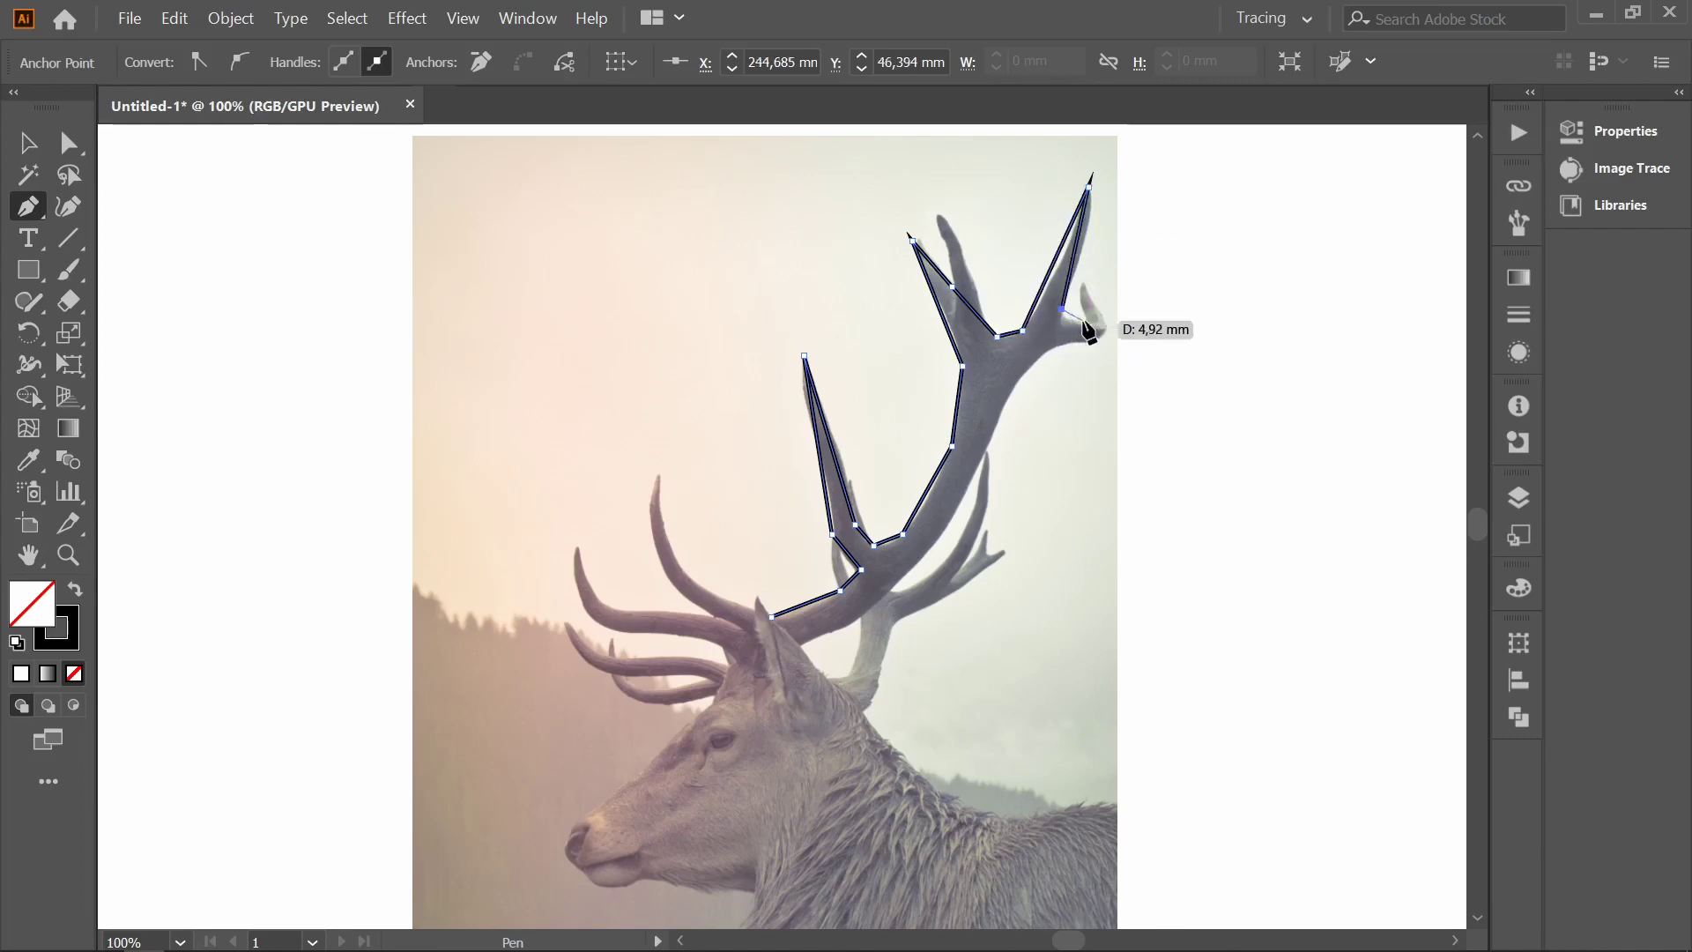
- Trace back down the right antler's outer edge to its base near the ear
left_click(1089, 319)
left_click(1107, 327)
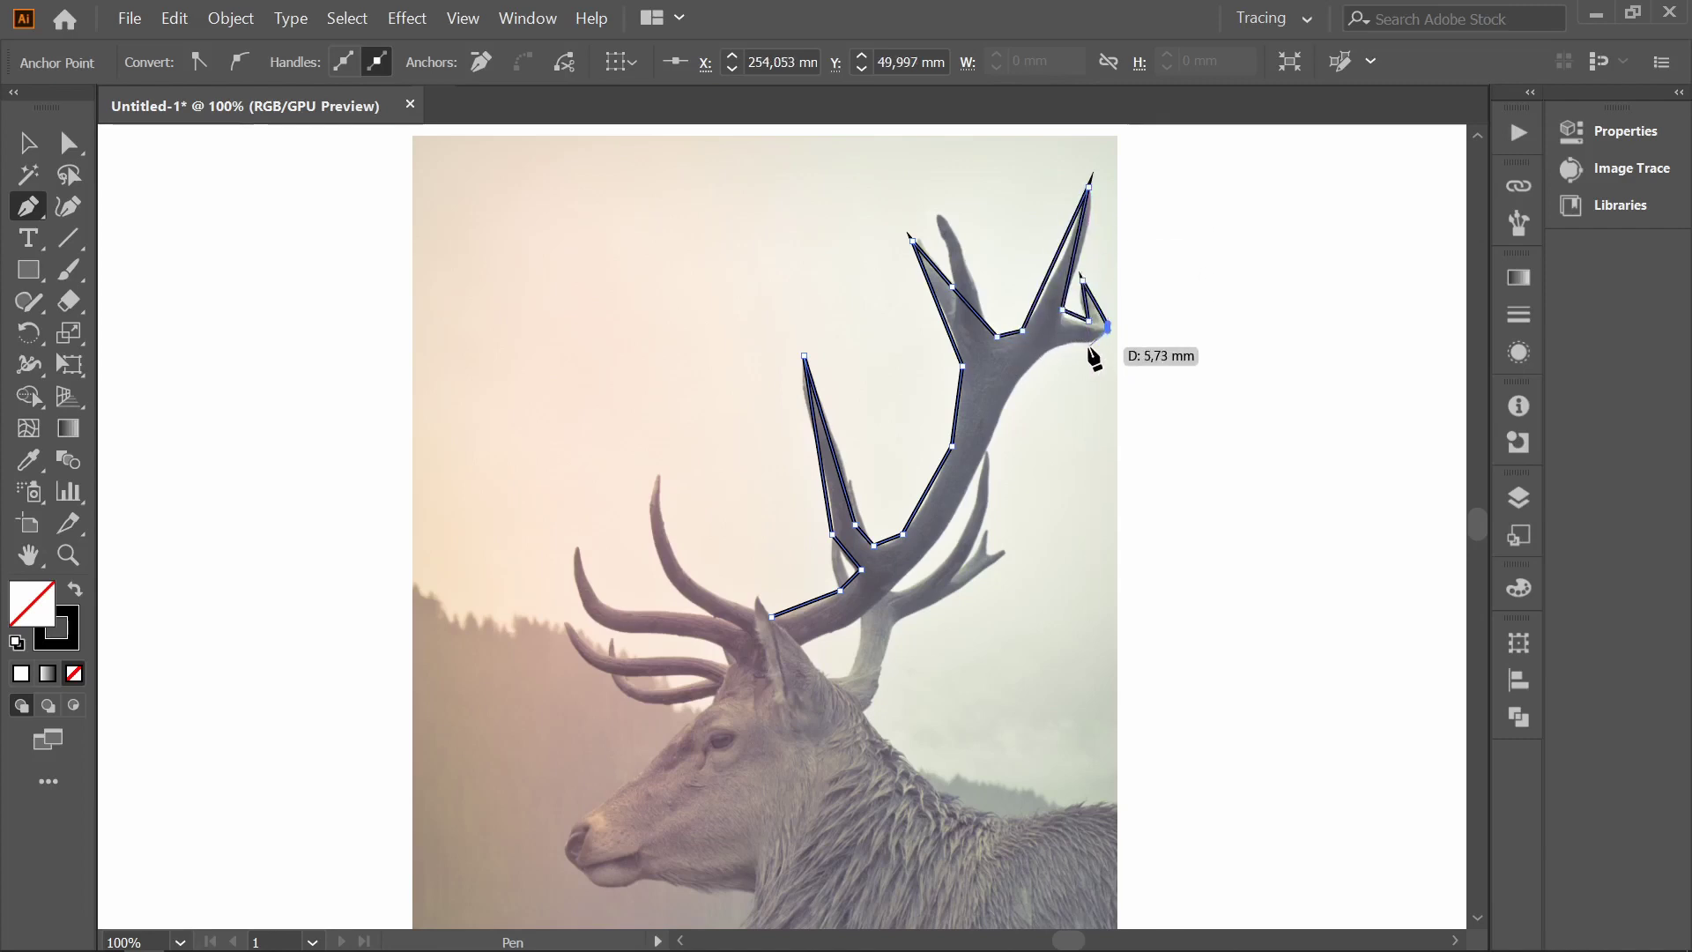
left_click(1104, 317)
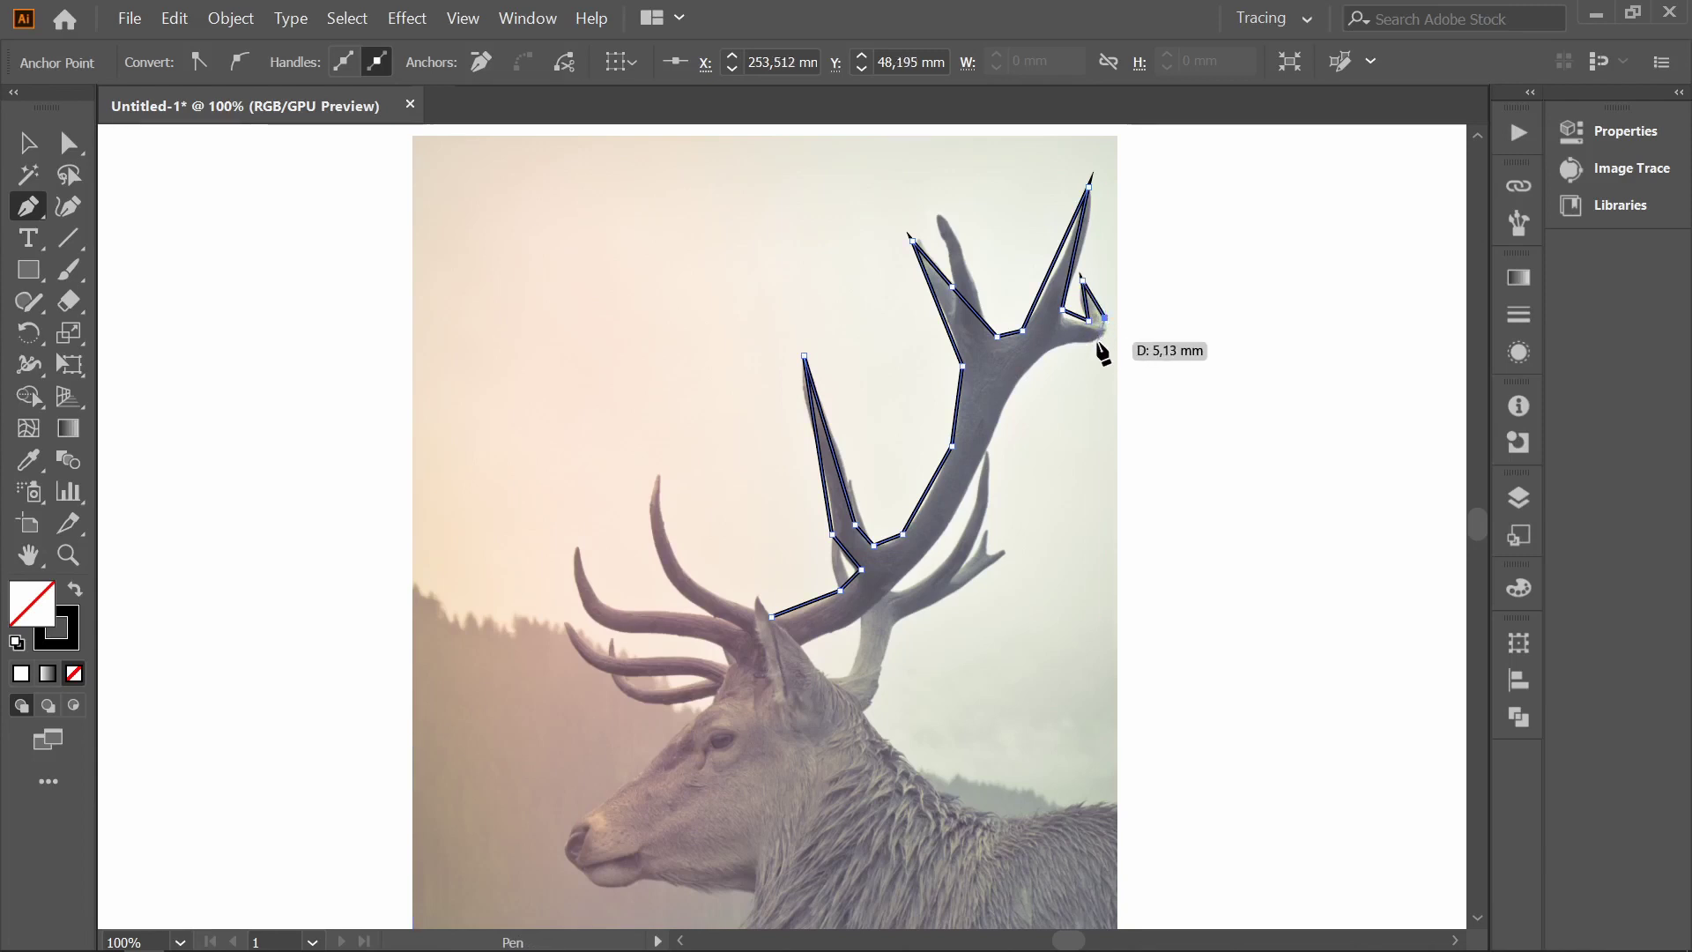
left_click(1055, 346)
left_click(1009, 392)
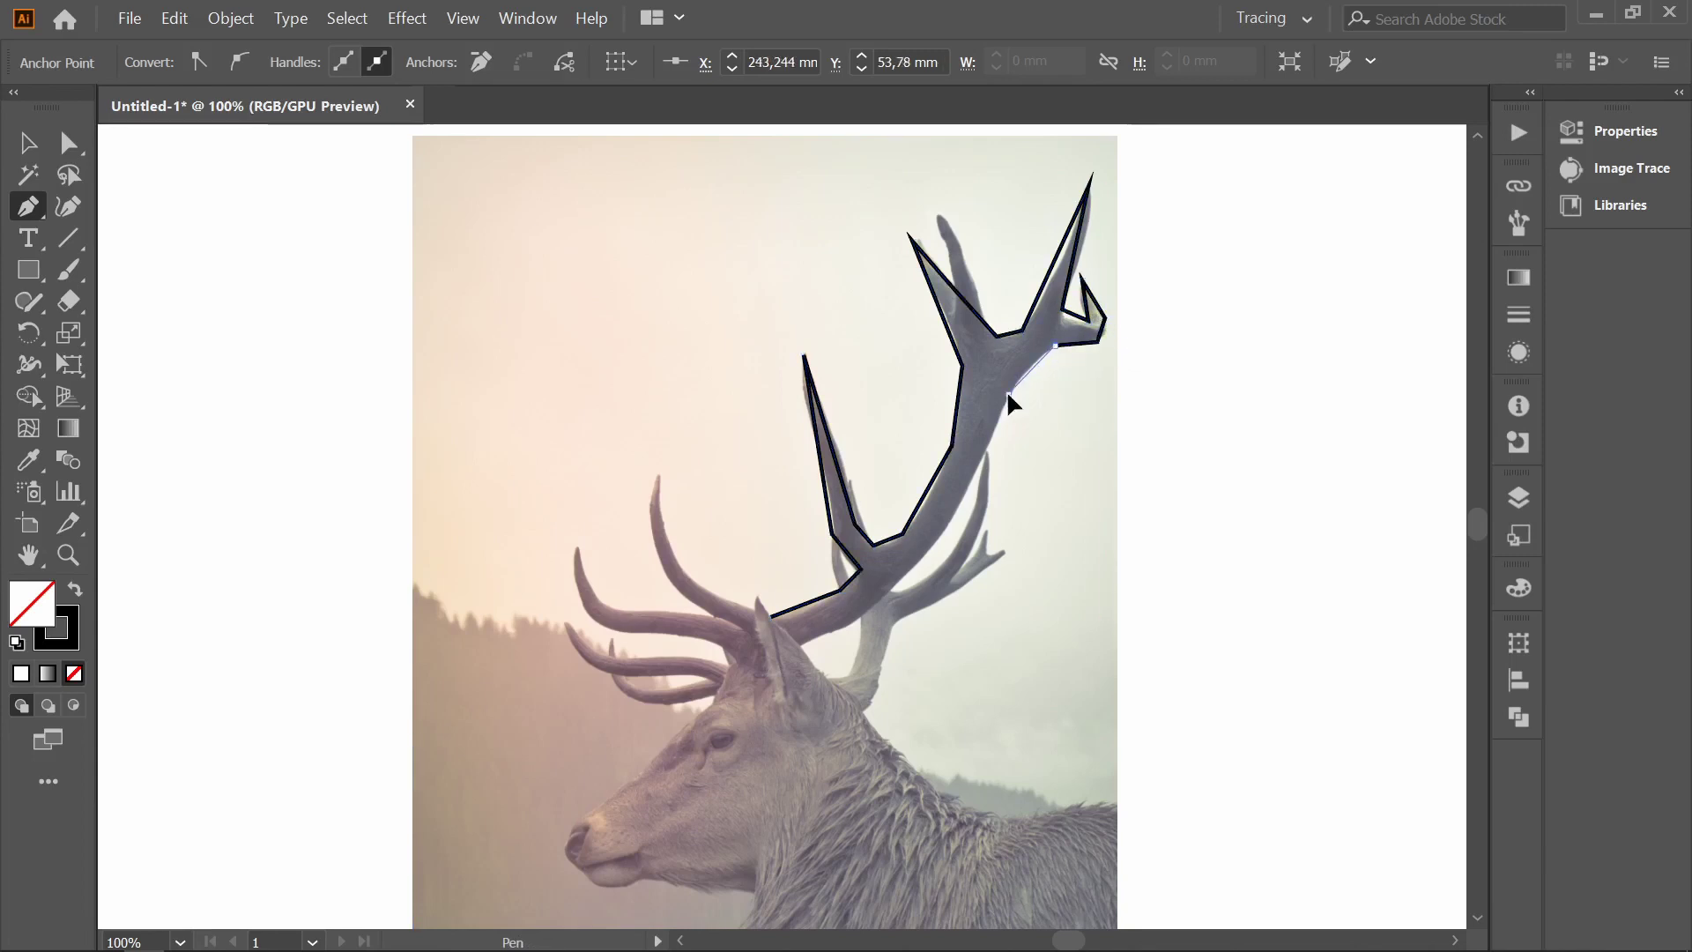
left_click(930, 550)
left_click(860, 617)
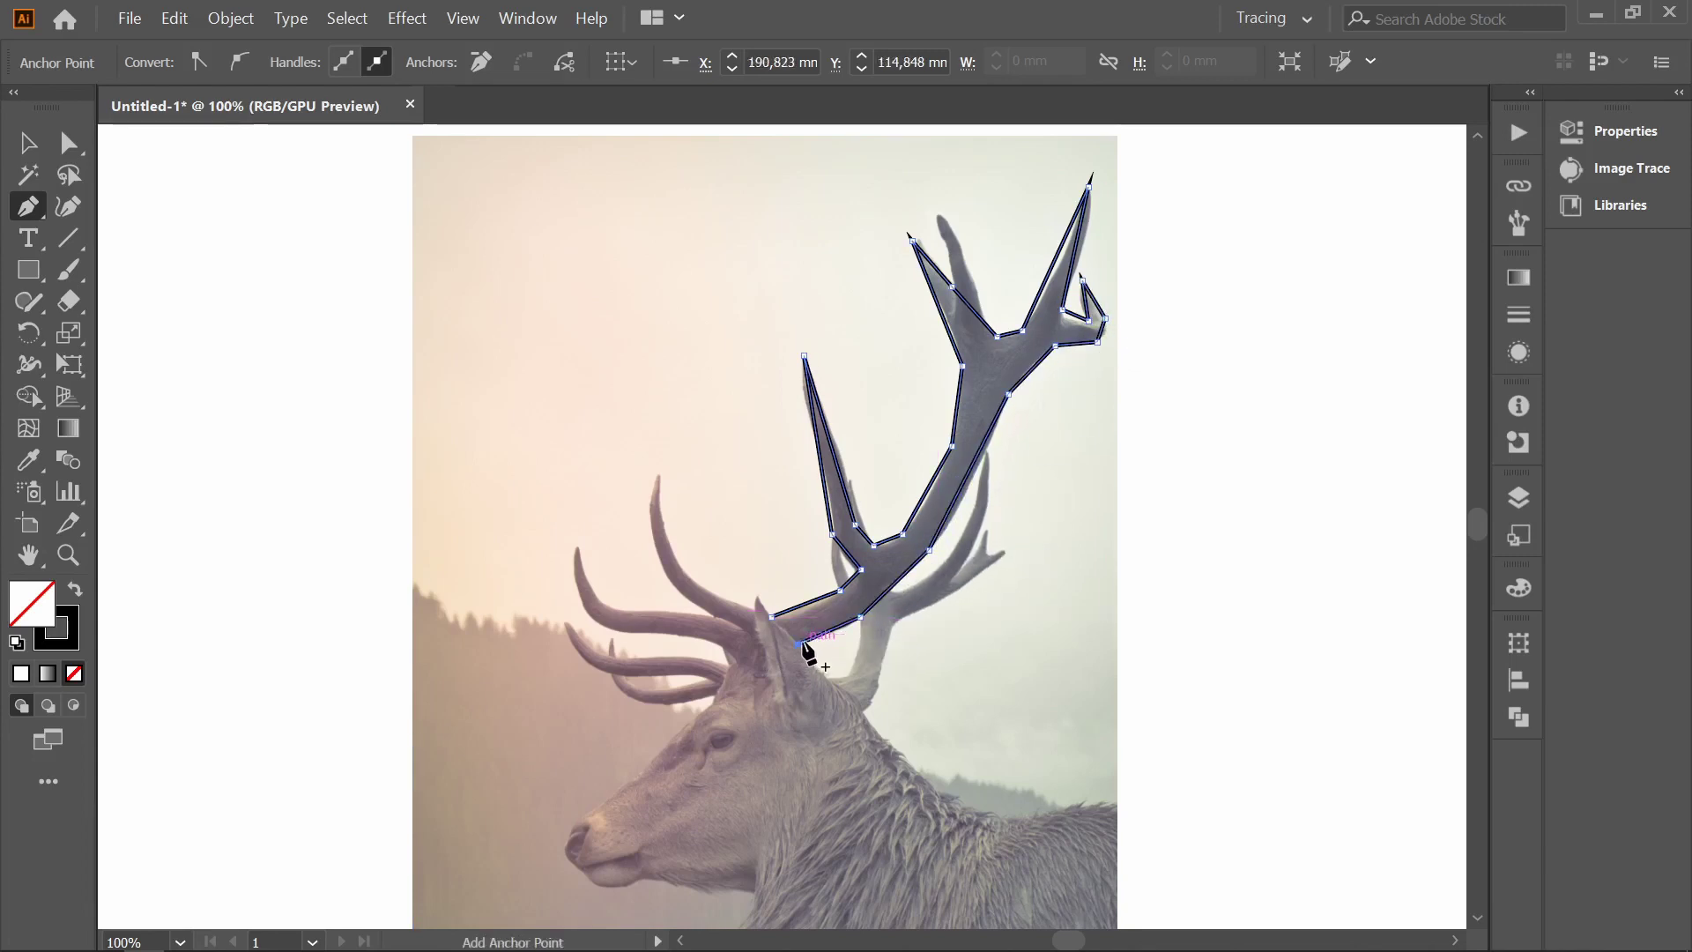
left_click(799, 645)
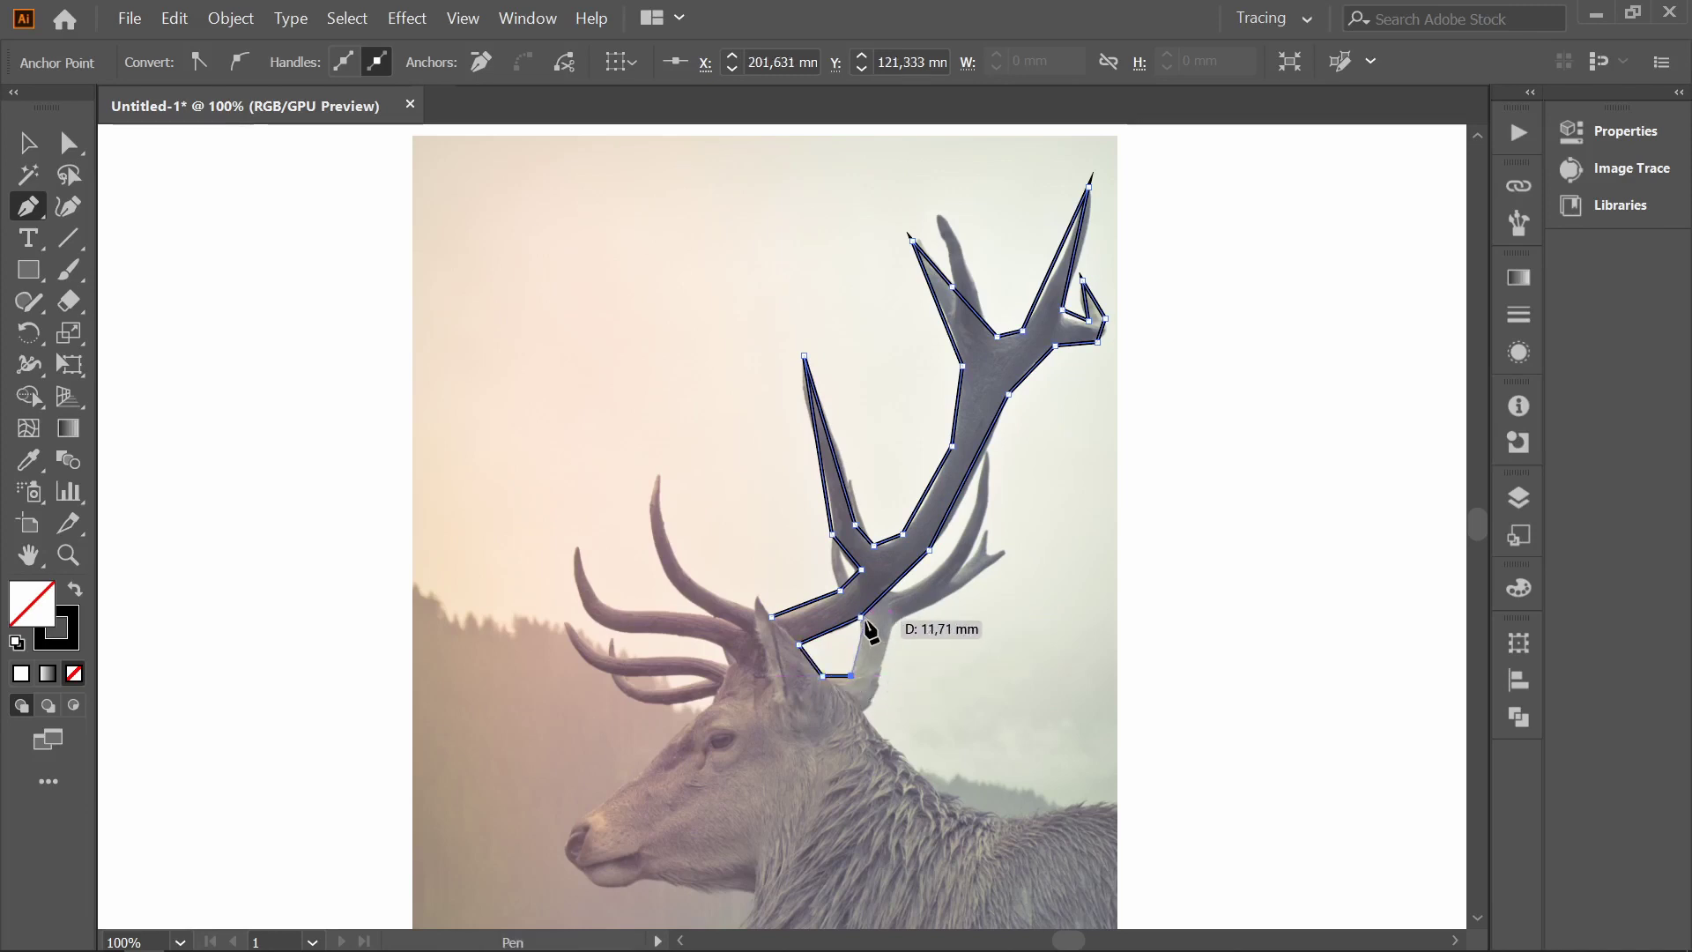
- Outline the right antler's lower tine
left_click(897, 590)
left_click(929, 579)
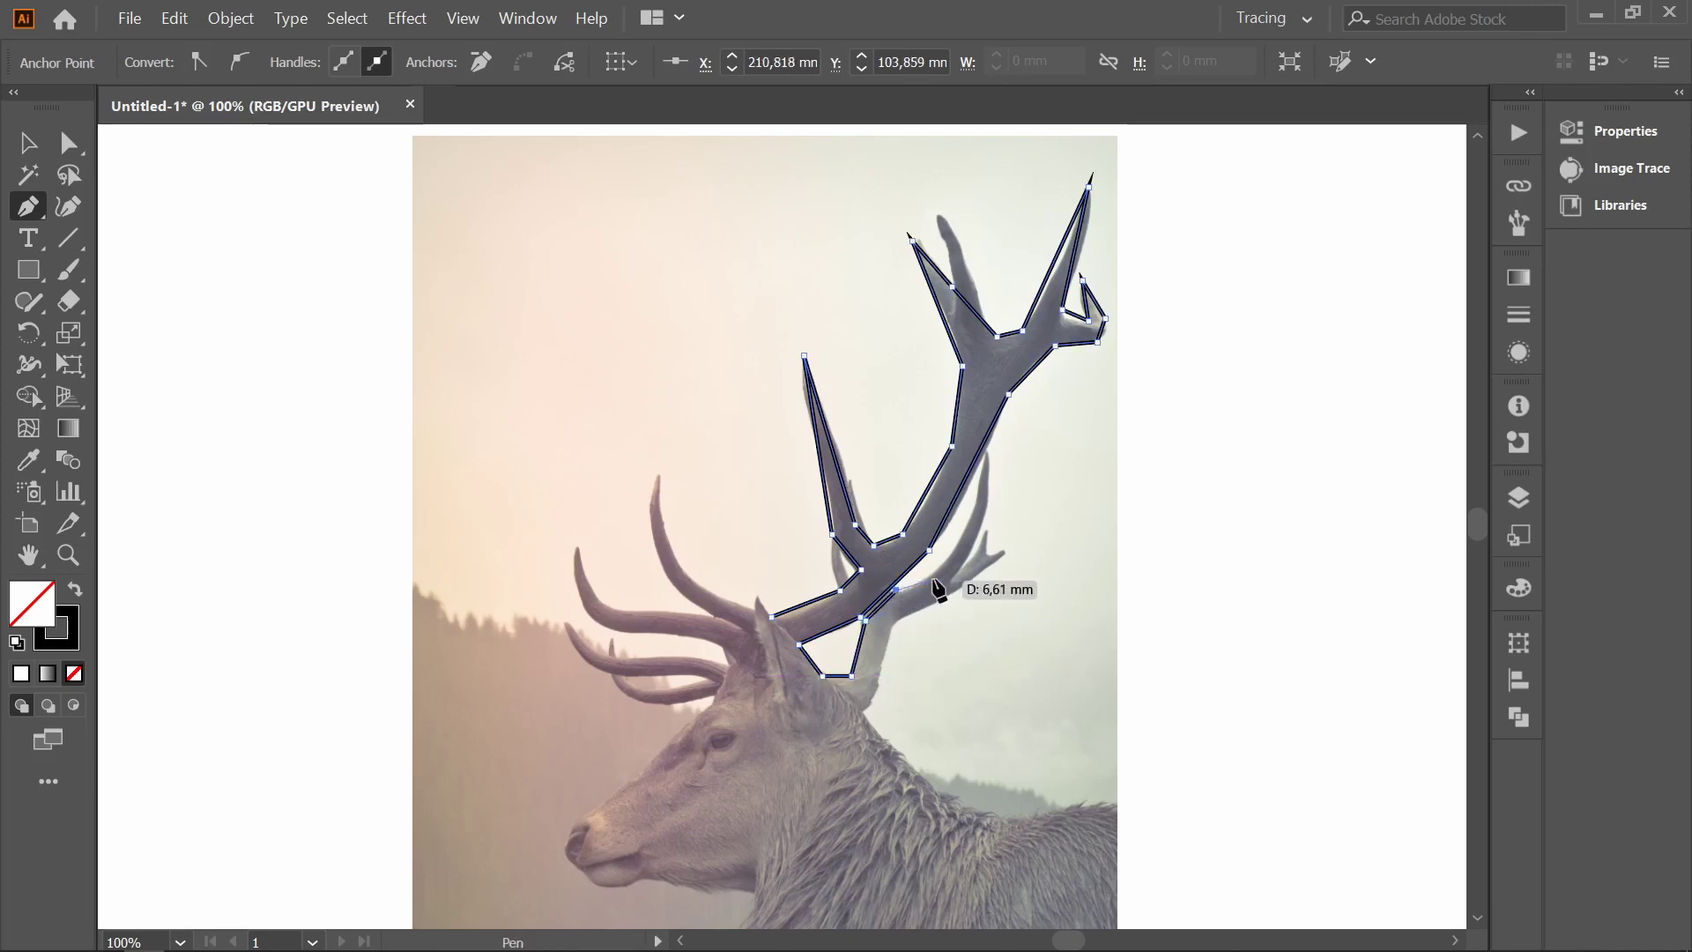
left_click(967, 535)
left_click(977, 500)
left_click(989, 452)
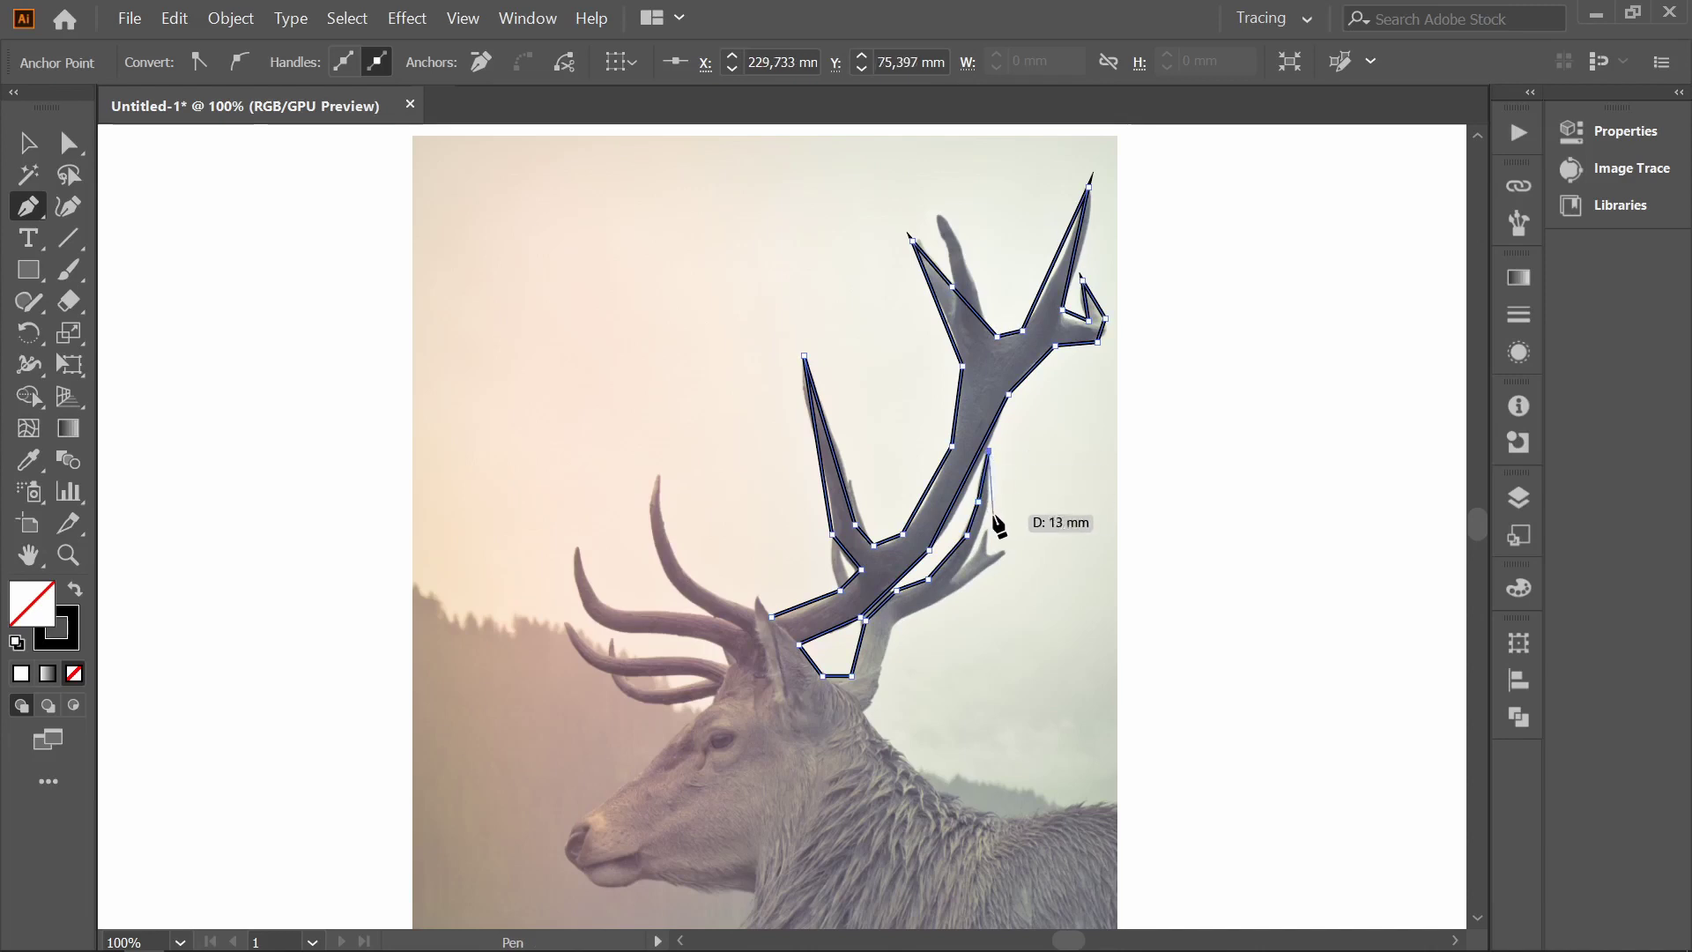
left_click(989, 511)
left_click(956, 578)
left_click(998, 543)
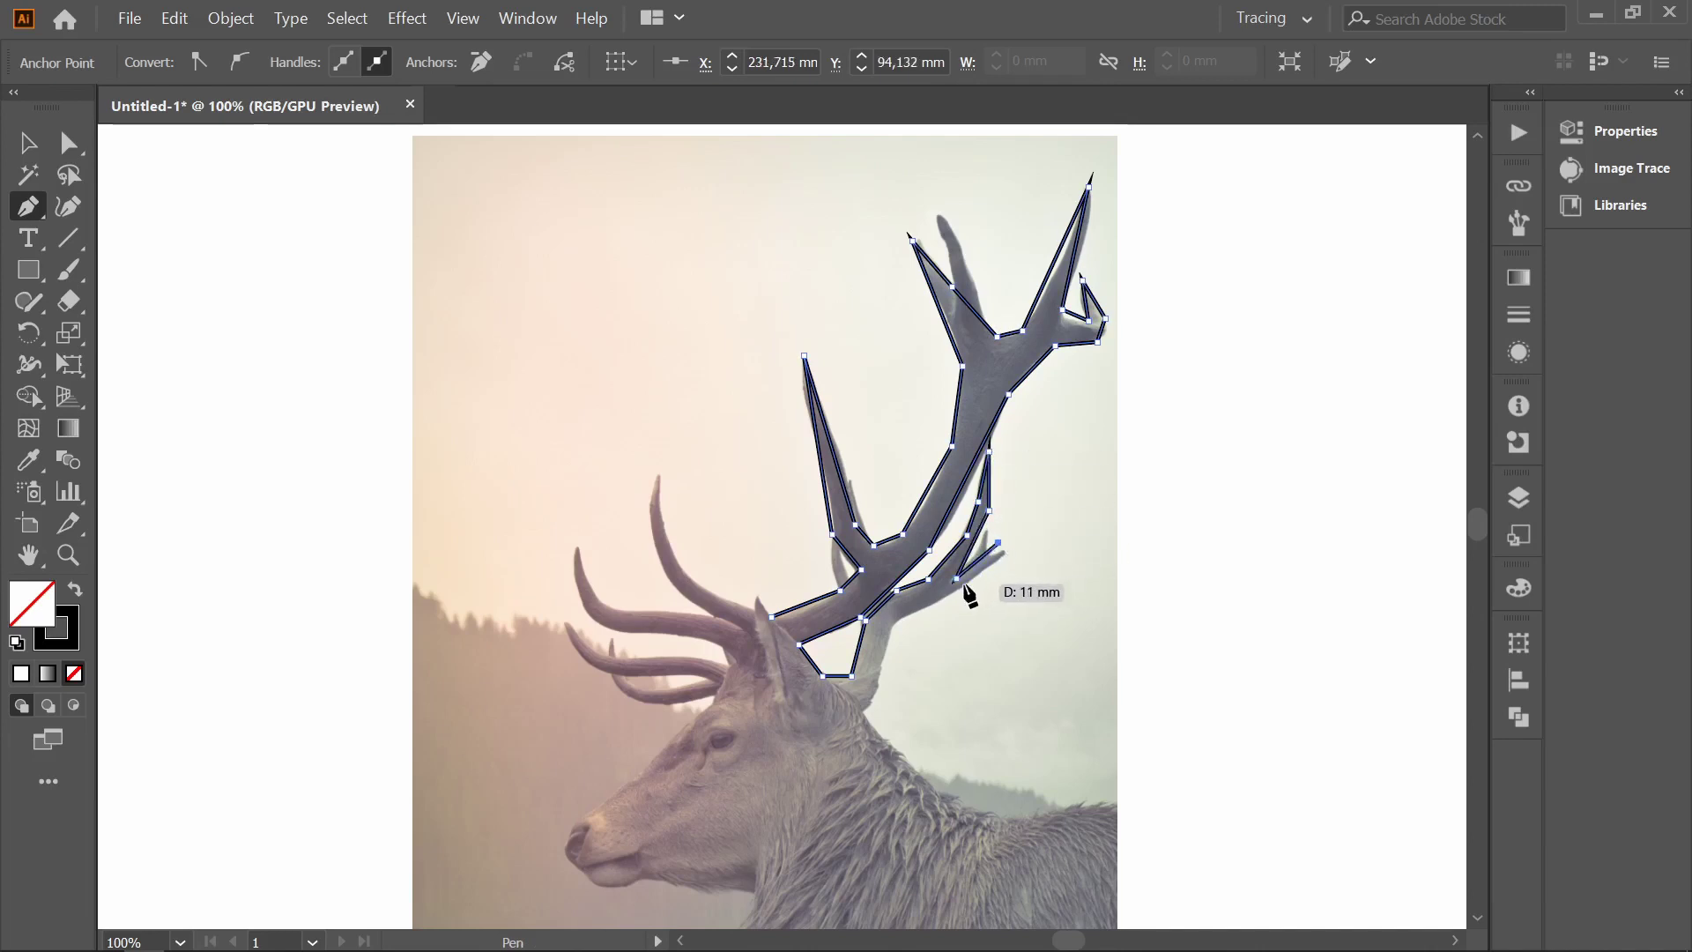
- Carry the outline down along the deer's neck
left_click(896, 619)
left_click(872, 692)
left_click(862, 712)
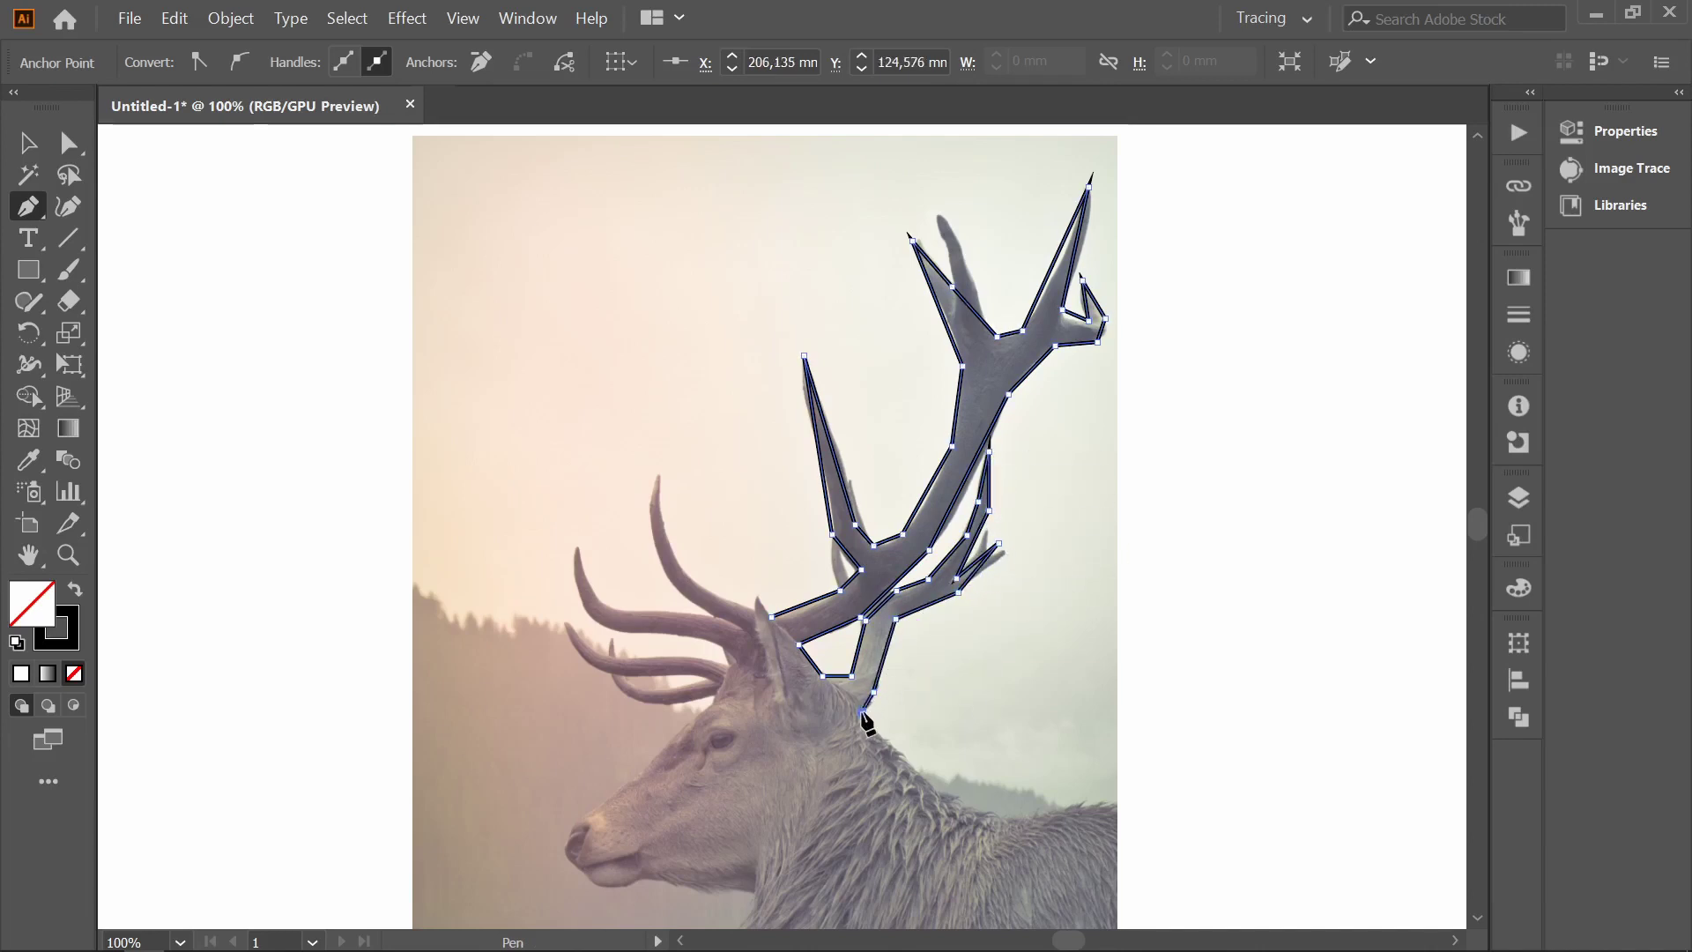
left_click(919, 777)
- Trace the jaw and muzzle, then up the face to the left antler's base
scroll(961, 648, "down", 3)
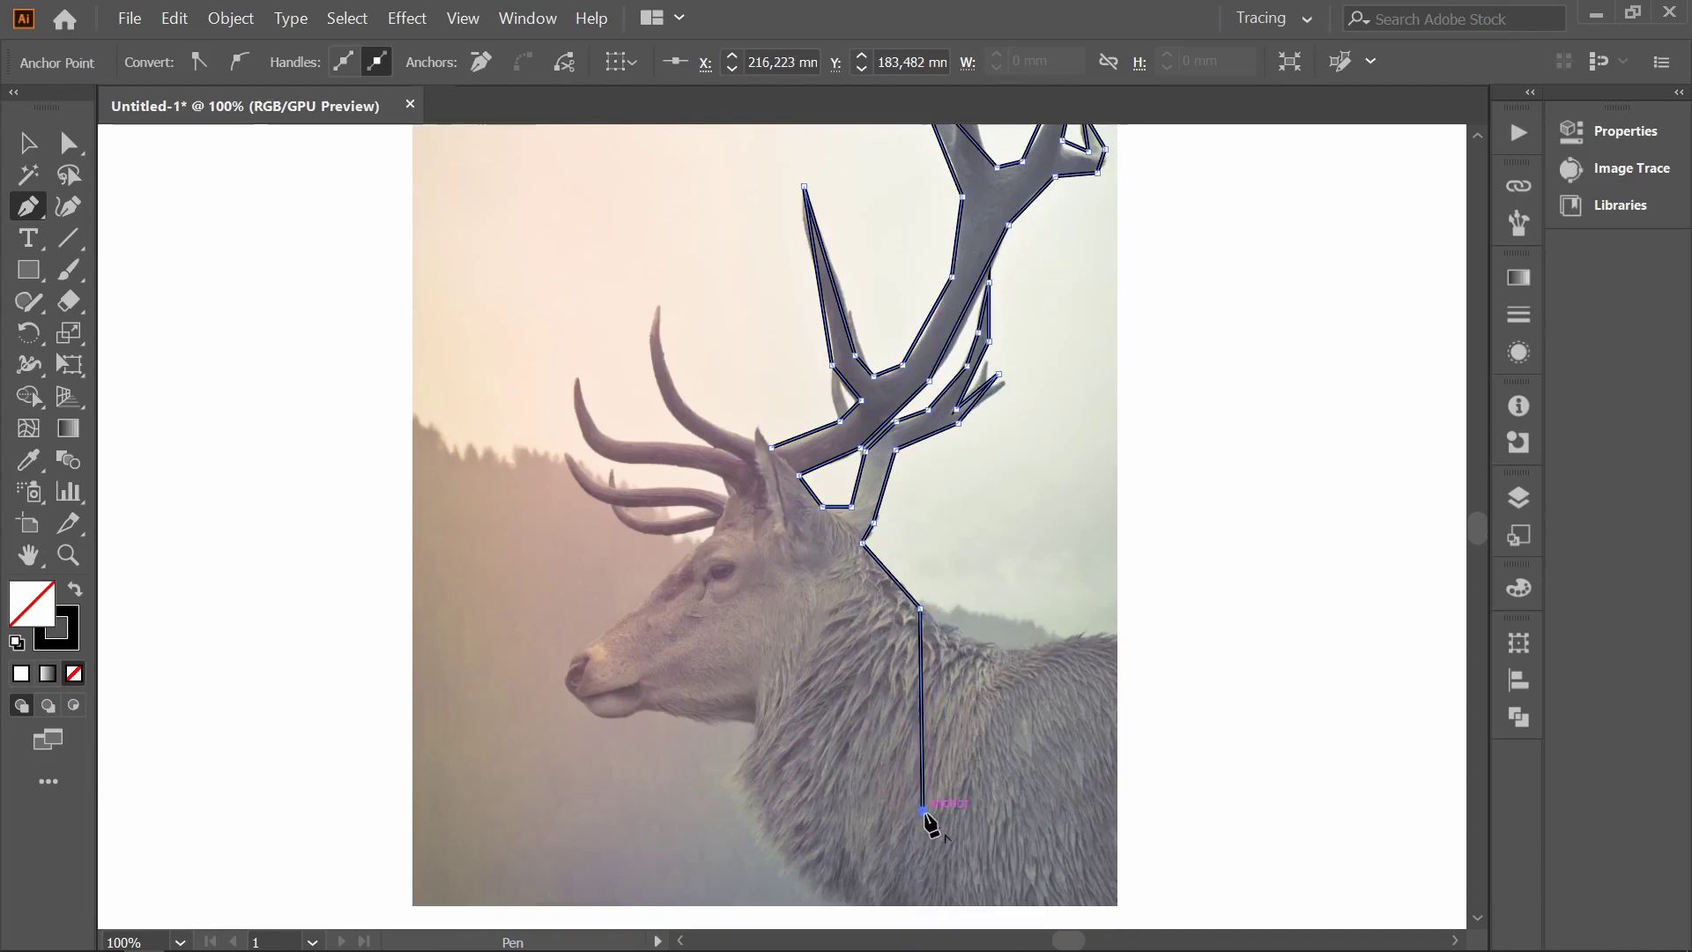
left_click(757, 717)
left_click(645, 706)
left_click(622, 716)
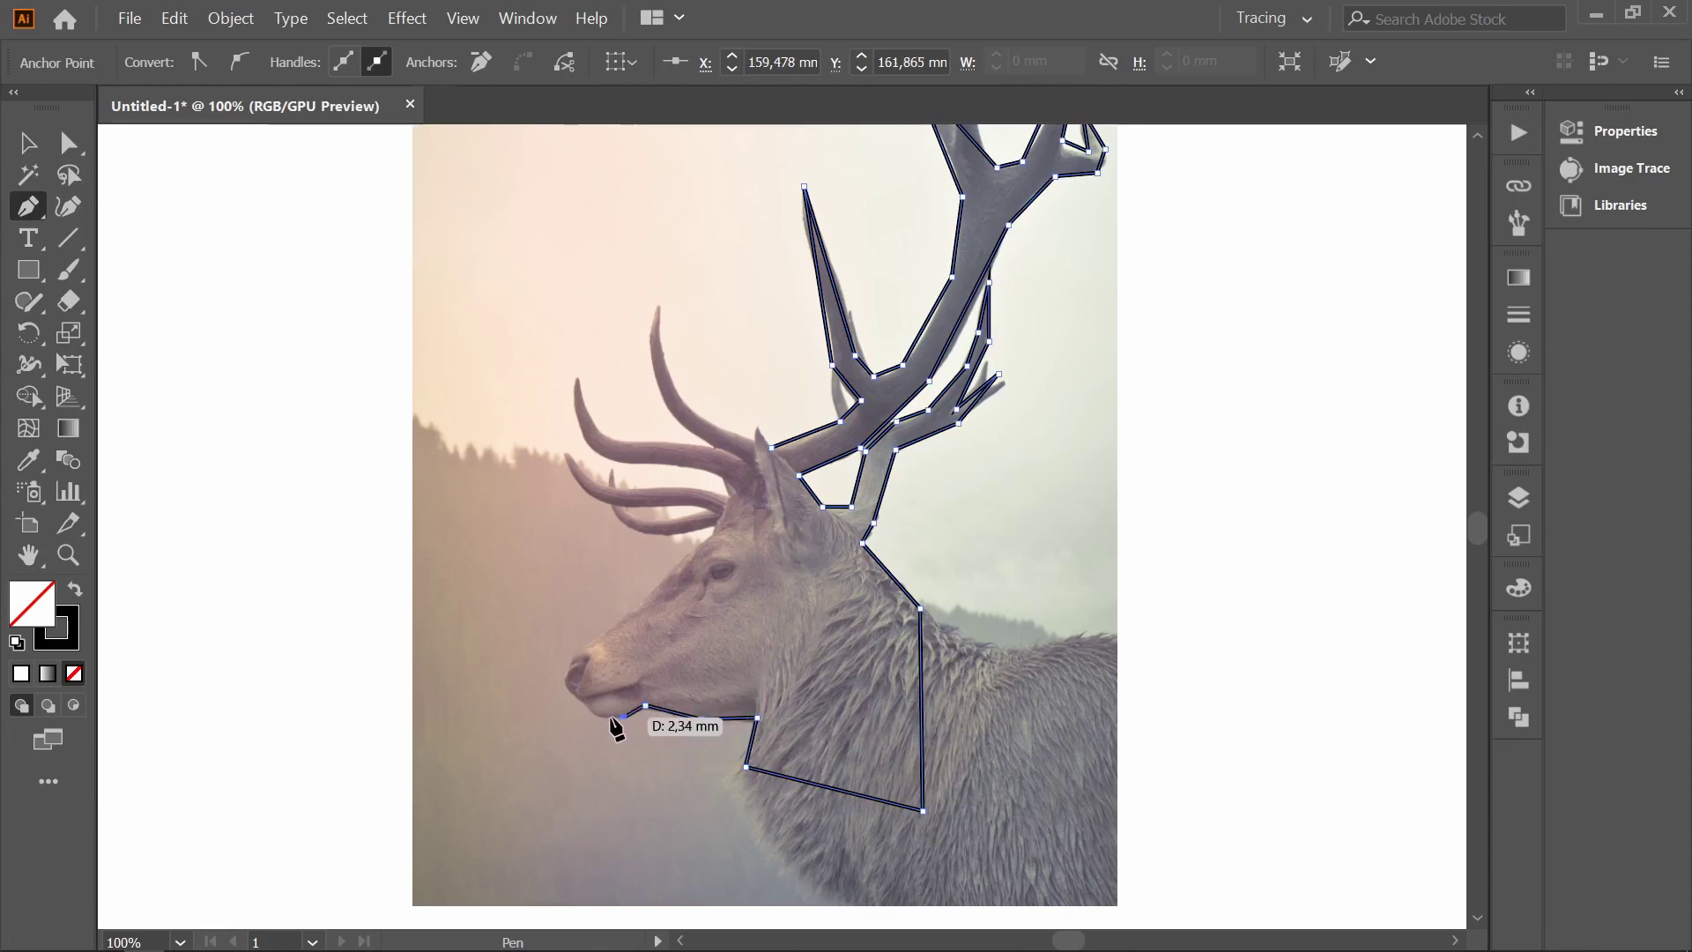
left_click(561, 679)
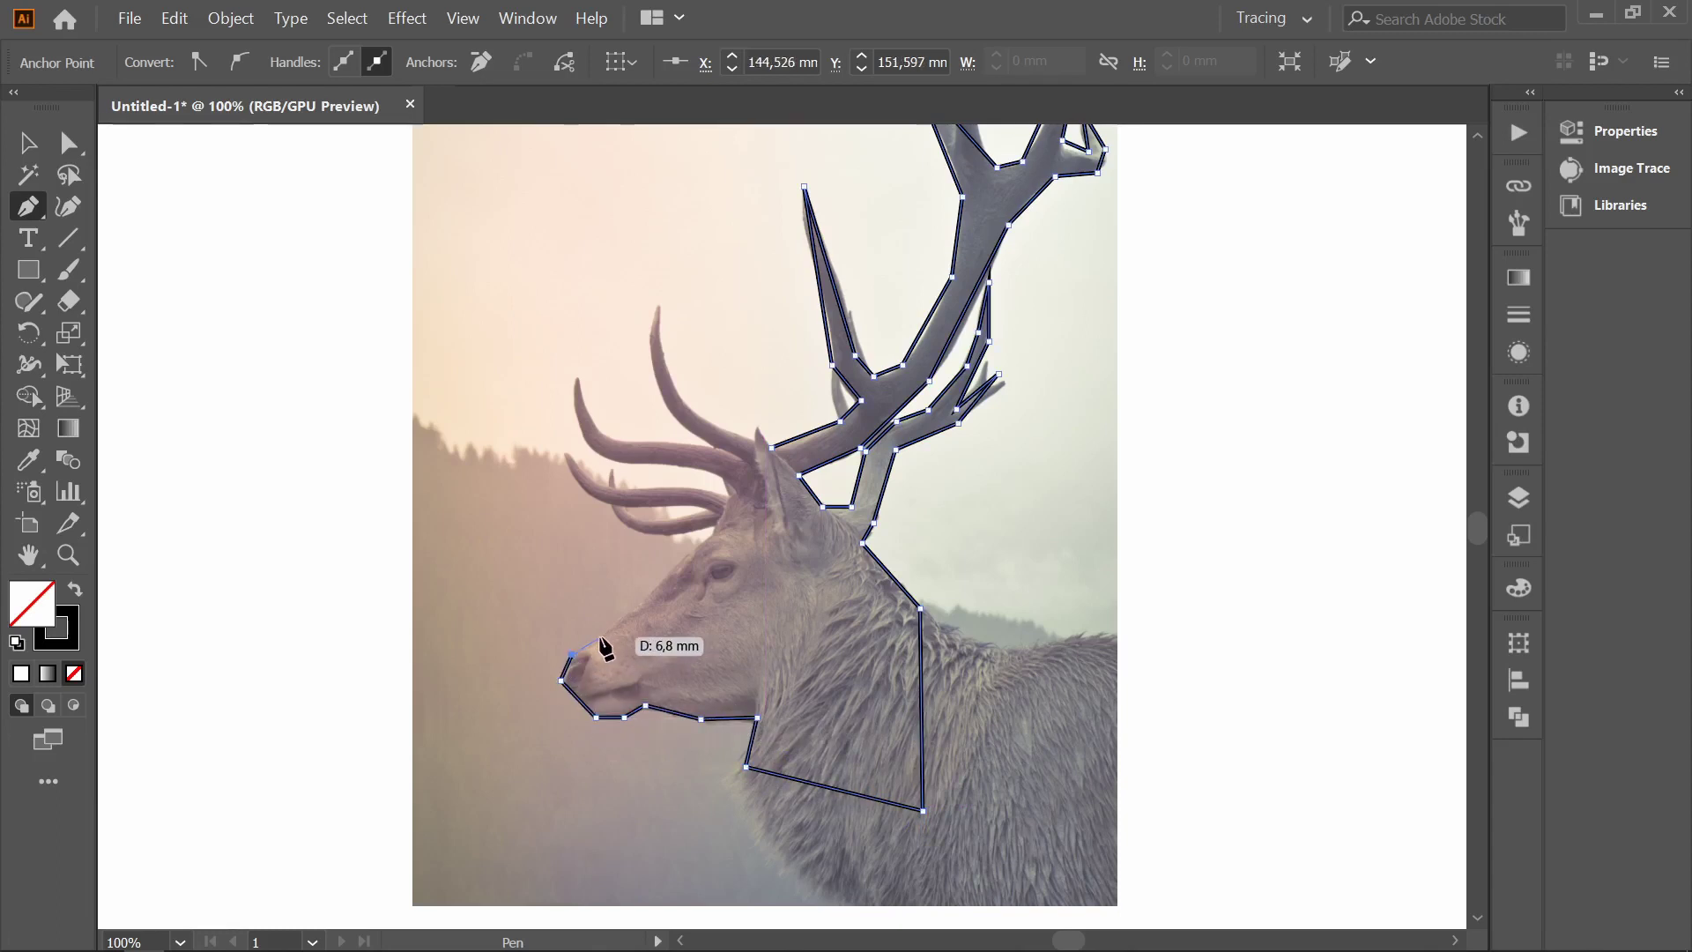
left_click(717, 527)
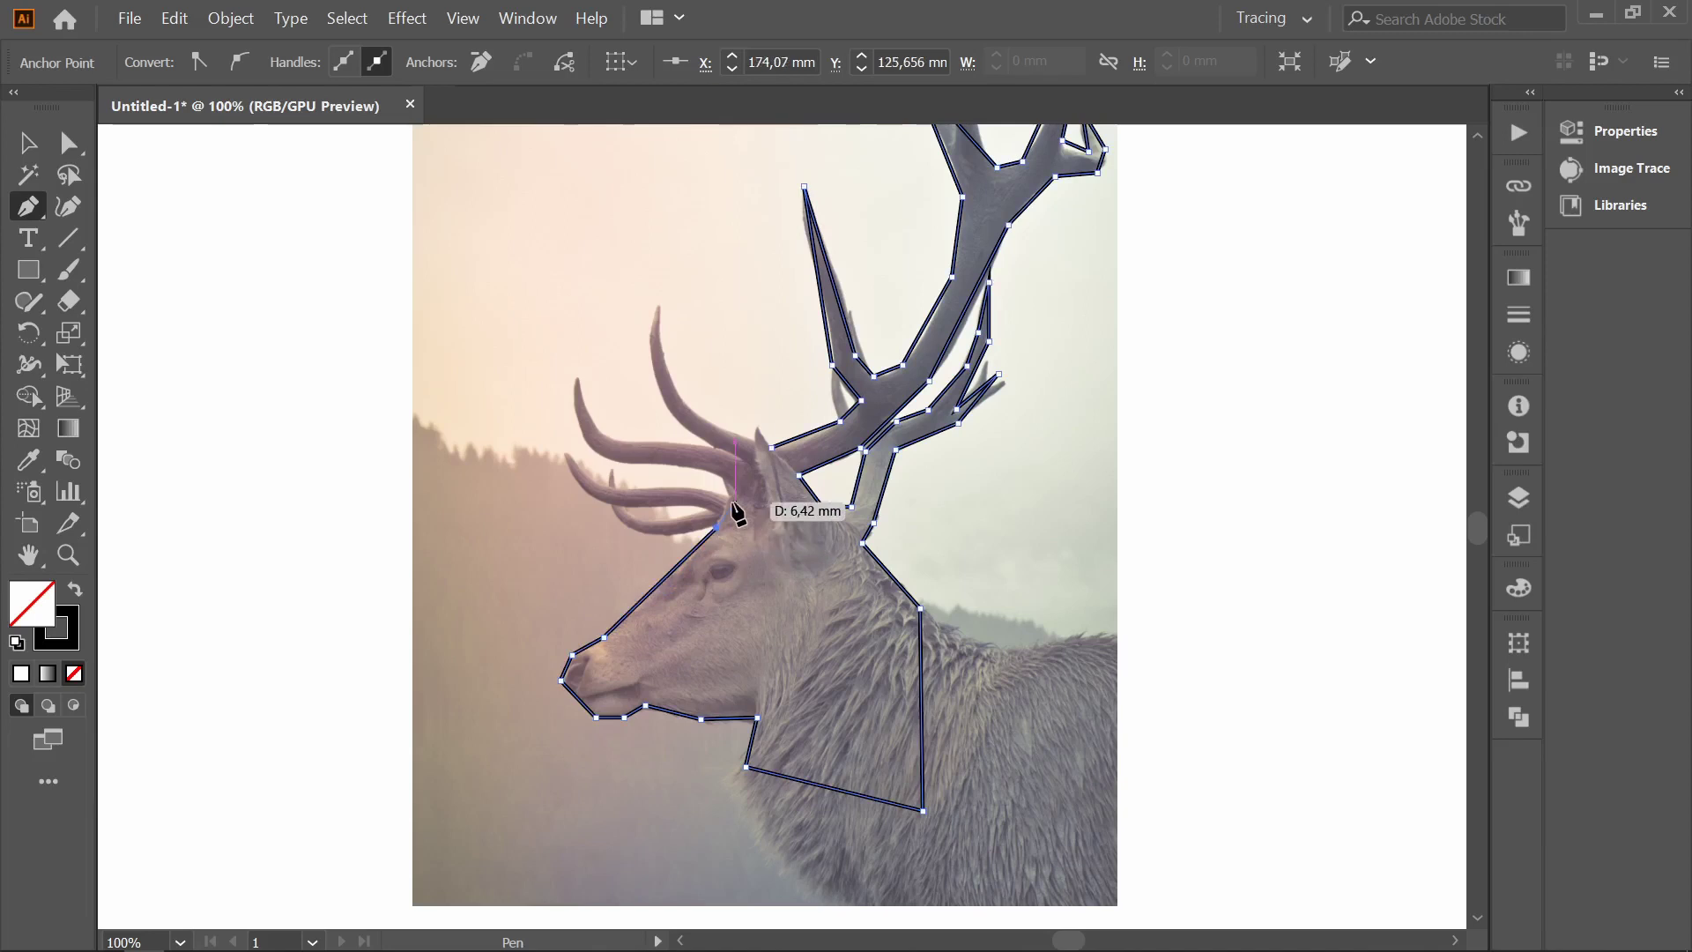
left_click(736, 496)
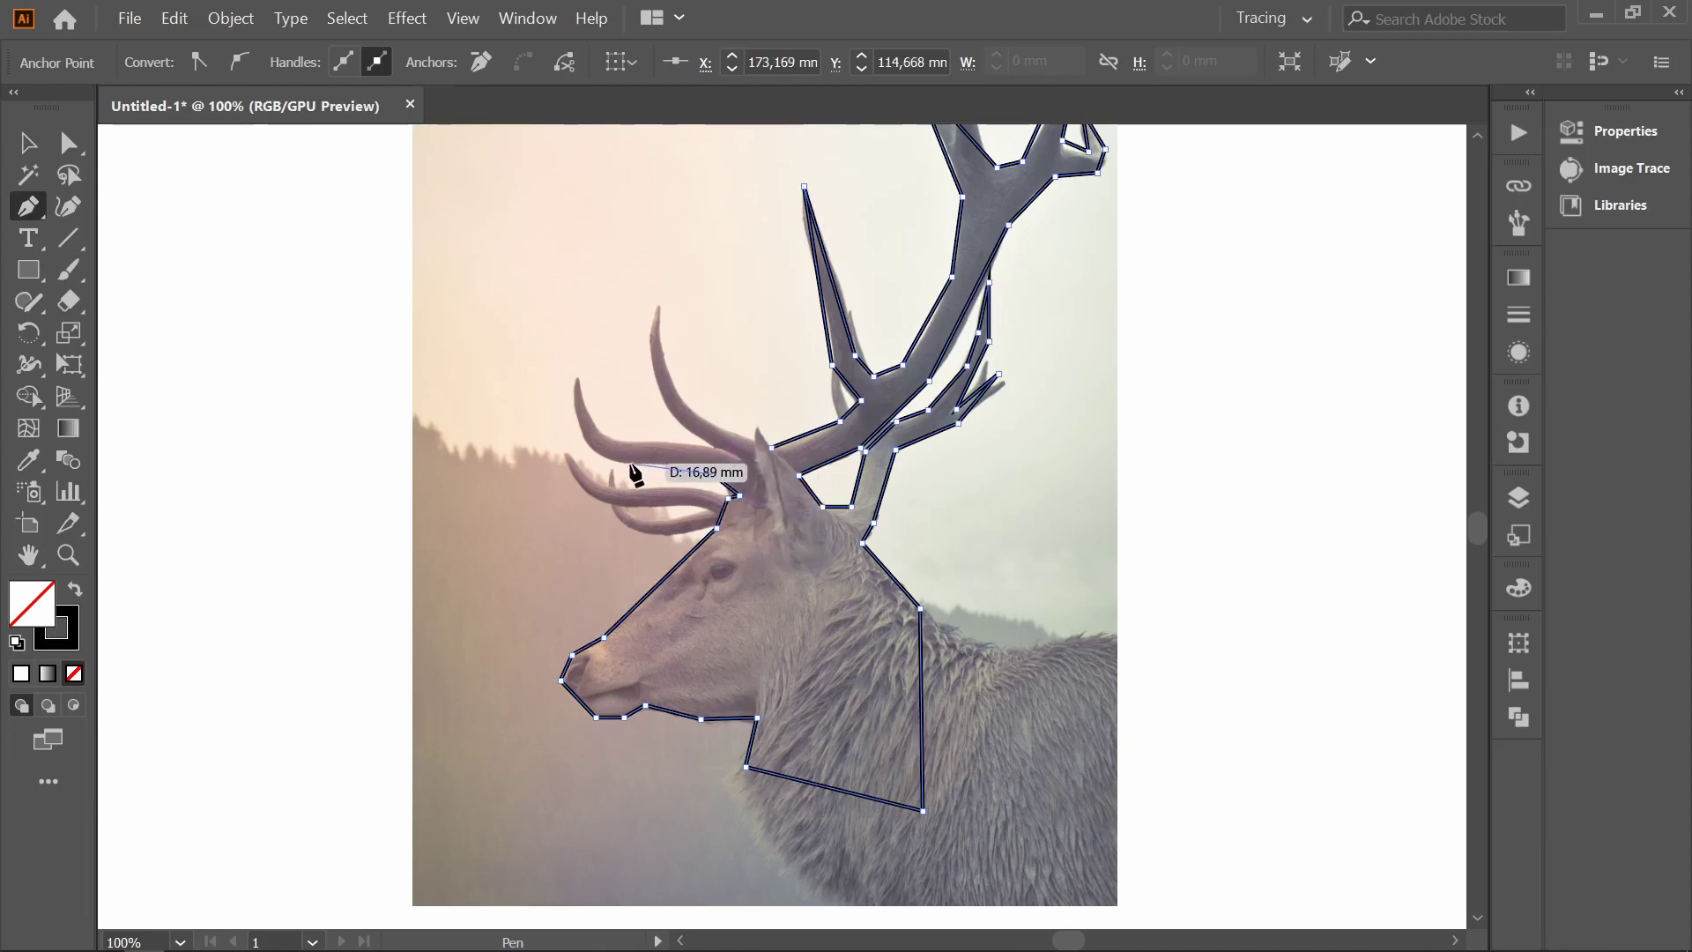
- Outline the lower left antler tine
left_click(710, 473)
left_click(620, 461)
left_click(574, 376)
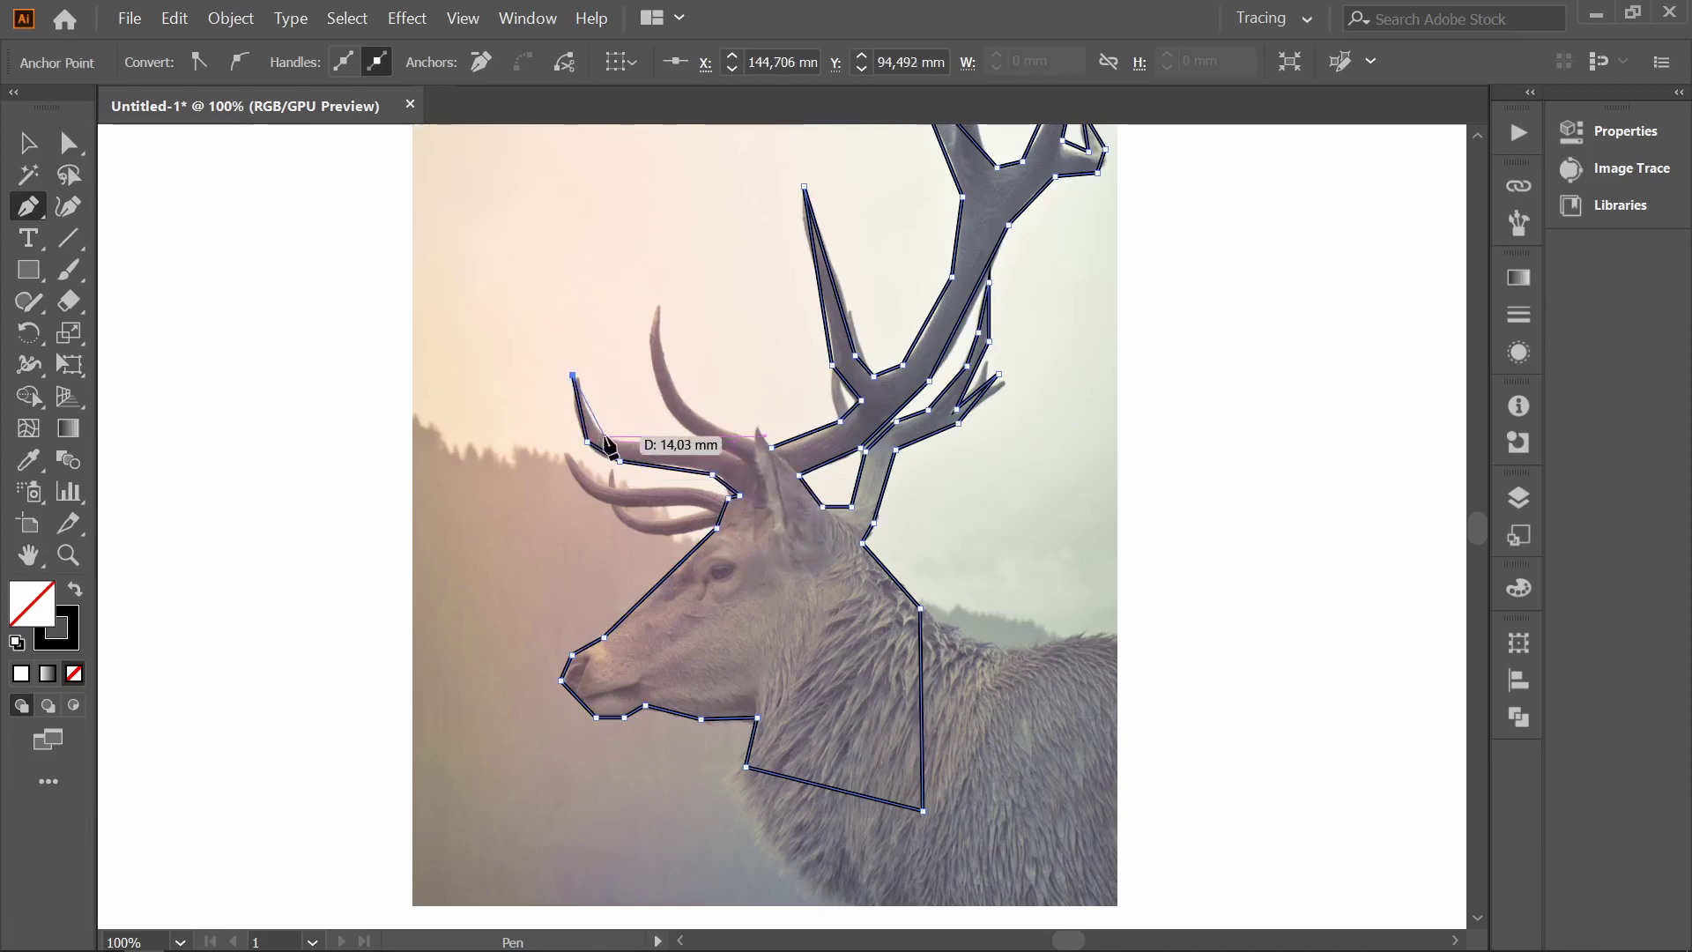
left_click(605, 435)
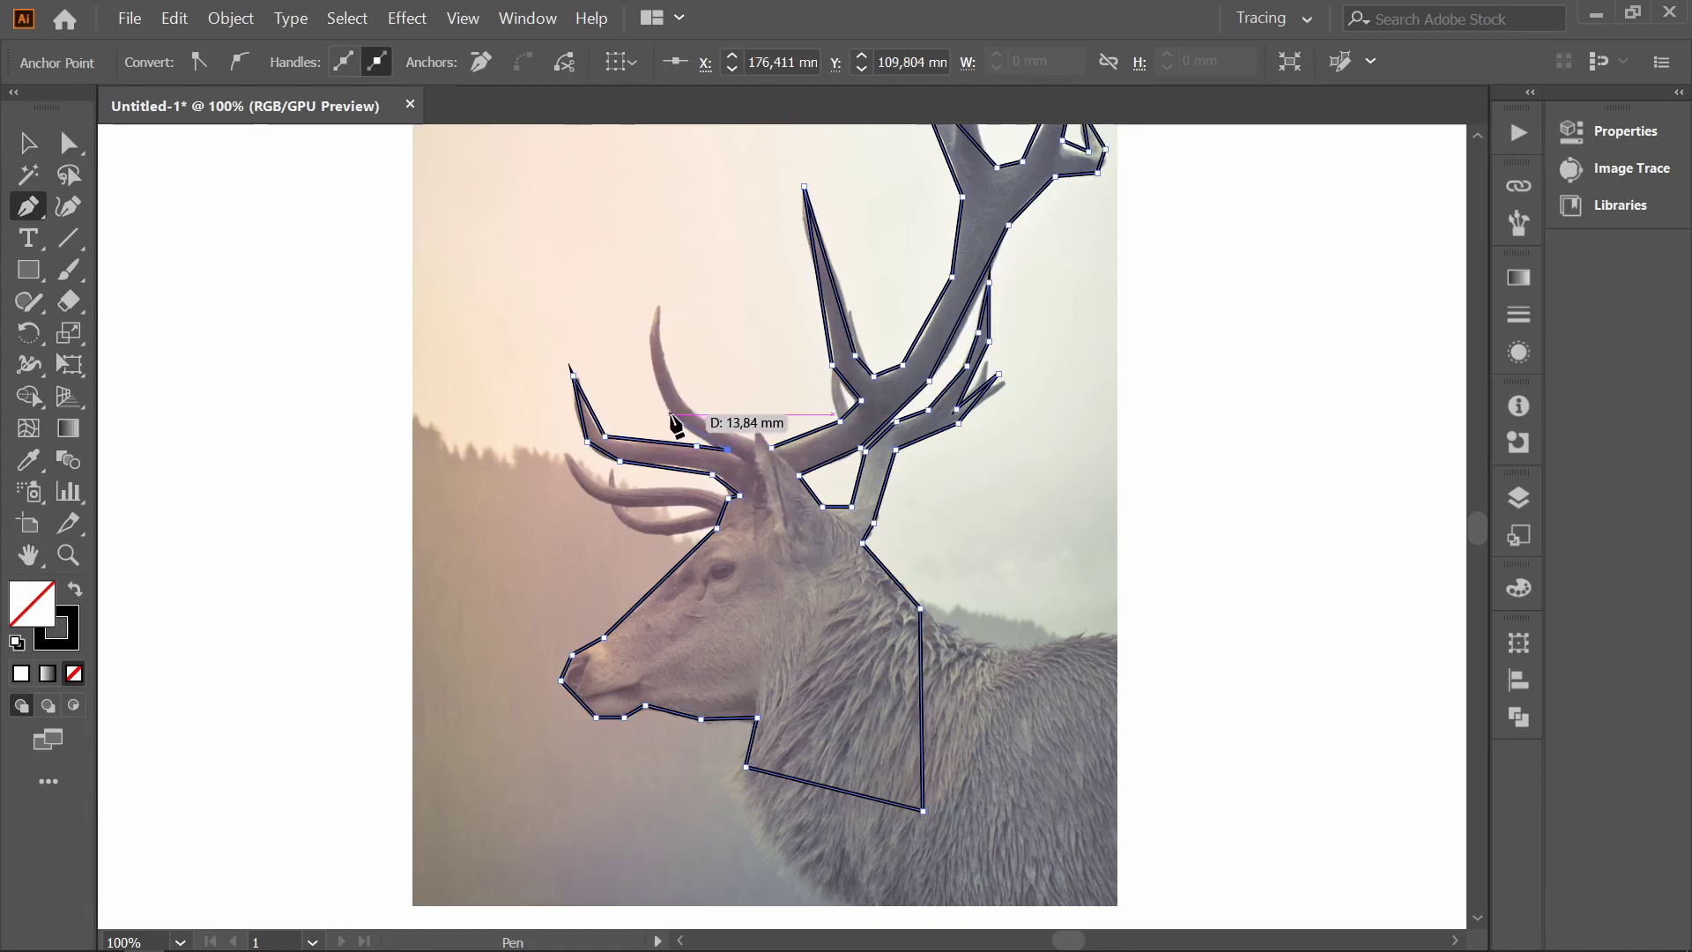
- Outline the upper left antler tine and close the path at the antler base
left_click(672, 414)
left_click(646, 347)
left_click(658, 300)
left_click(667, 355)
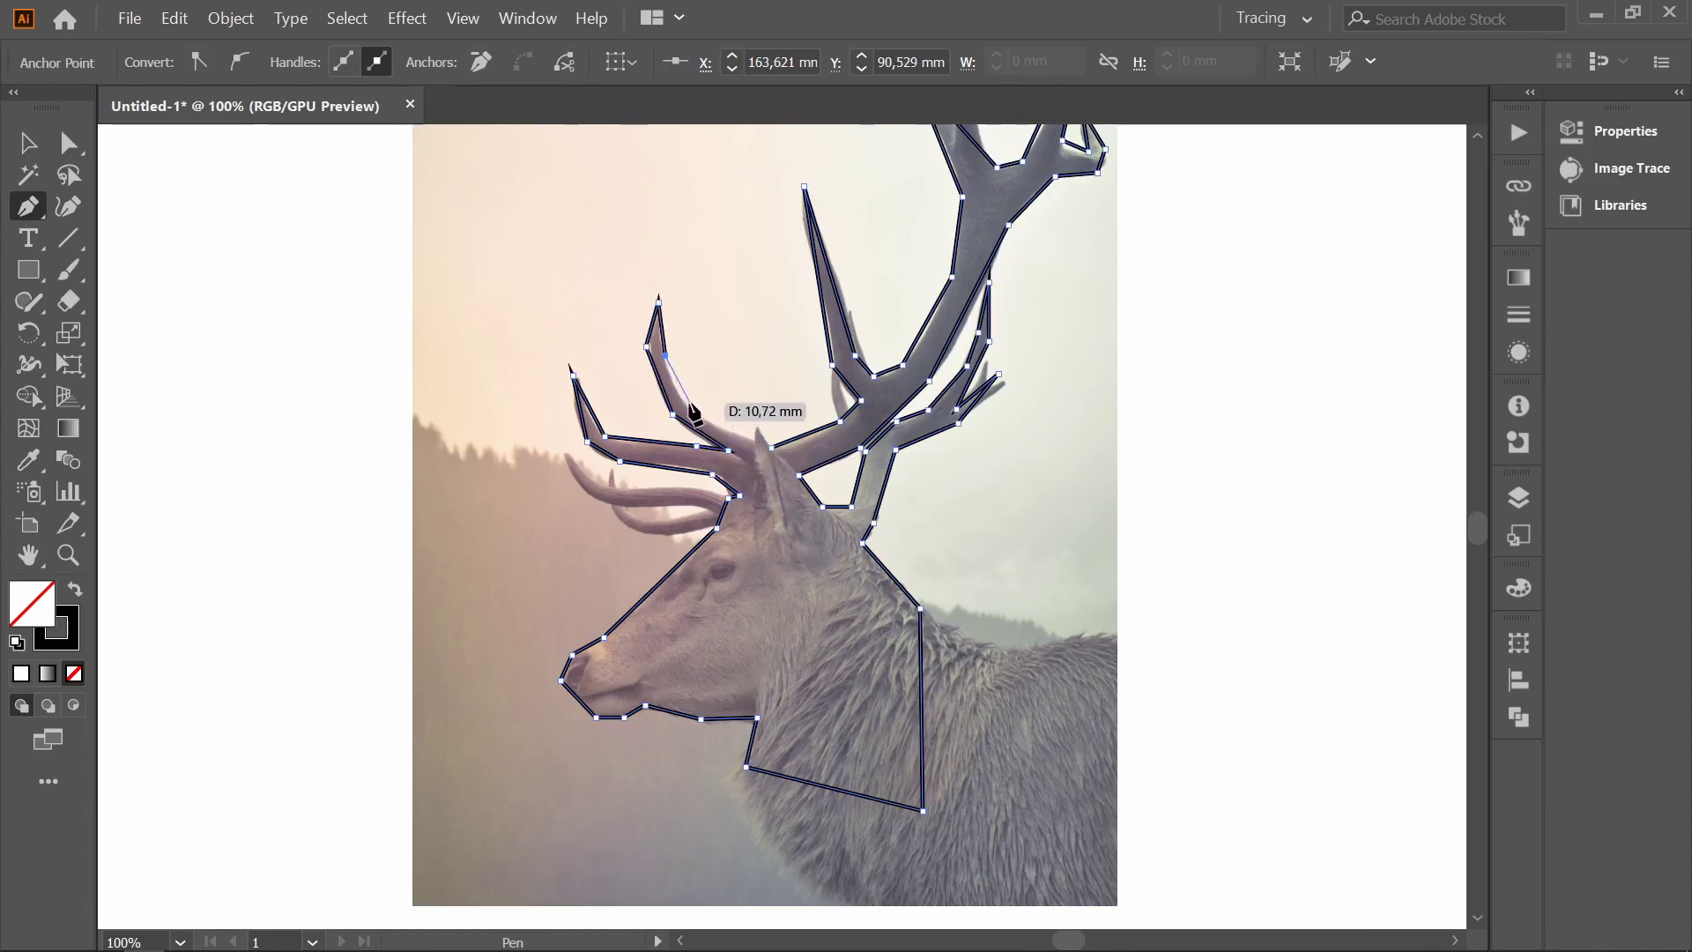
left_click(685, 403)
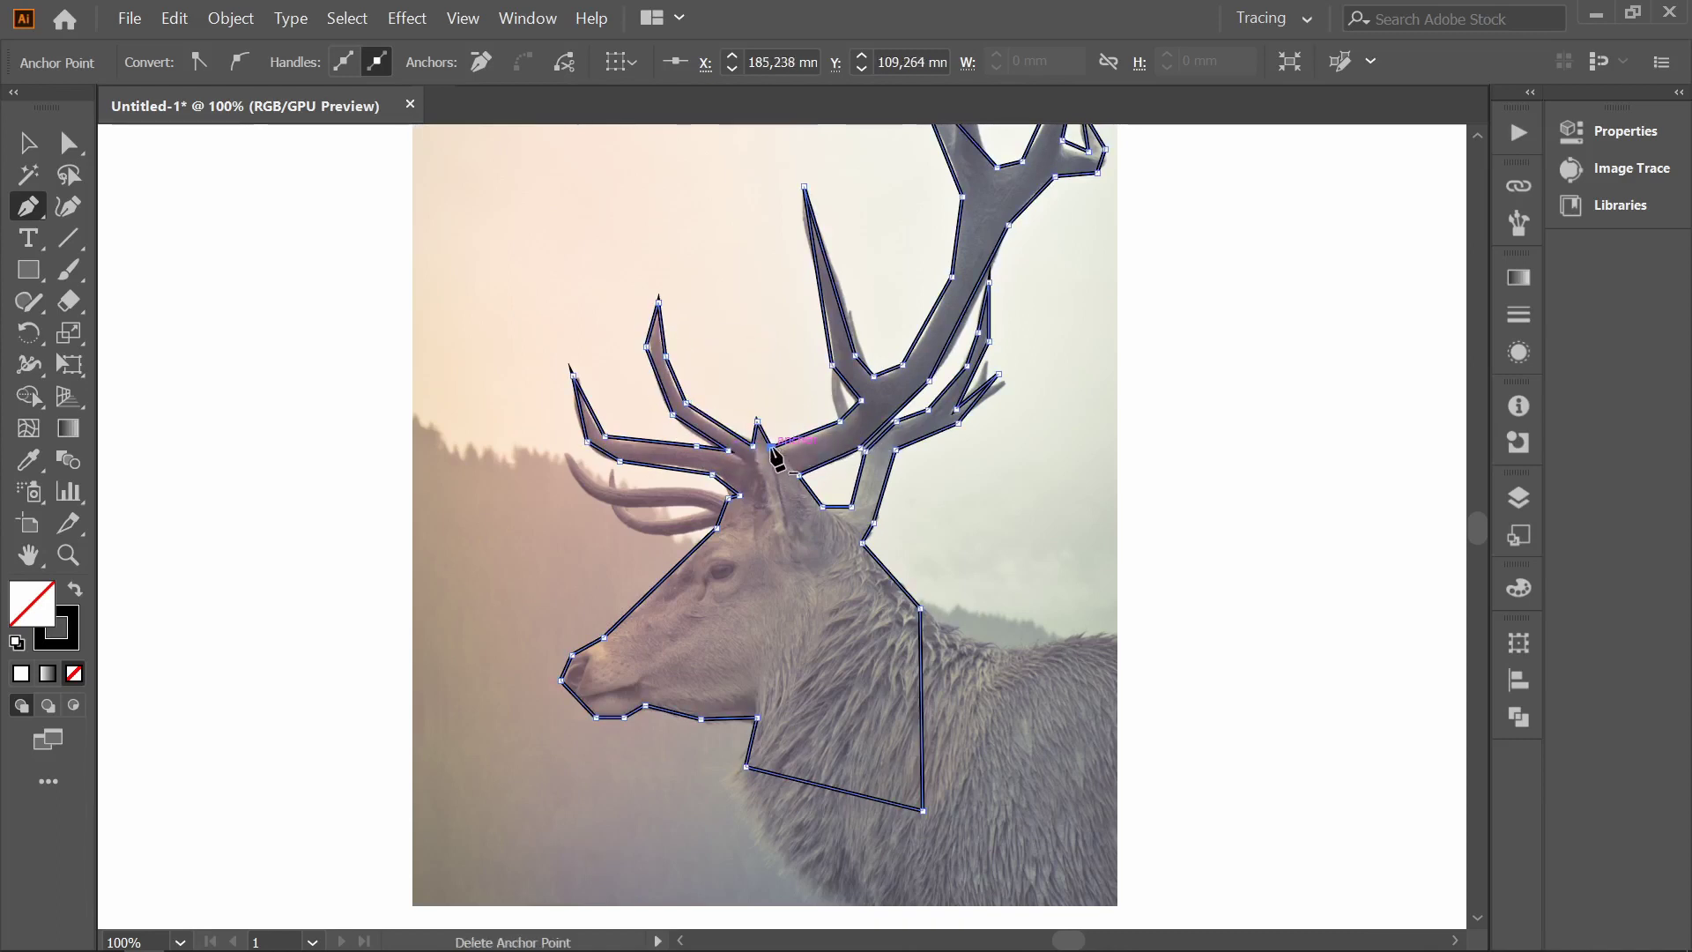
scroll(531, 541, "up", 2)
- Fill the traced deer with black and delete the reference photo
left_click(42, 150)
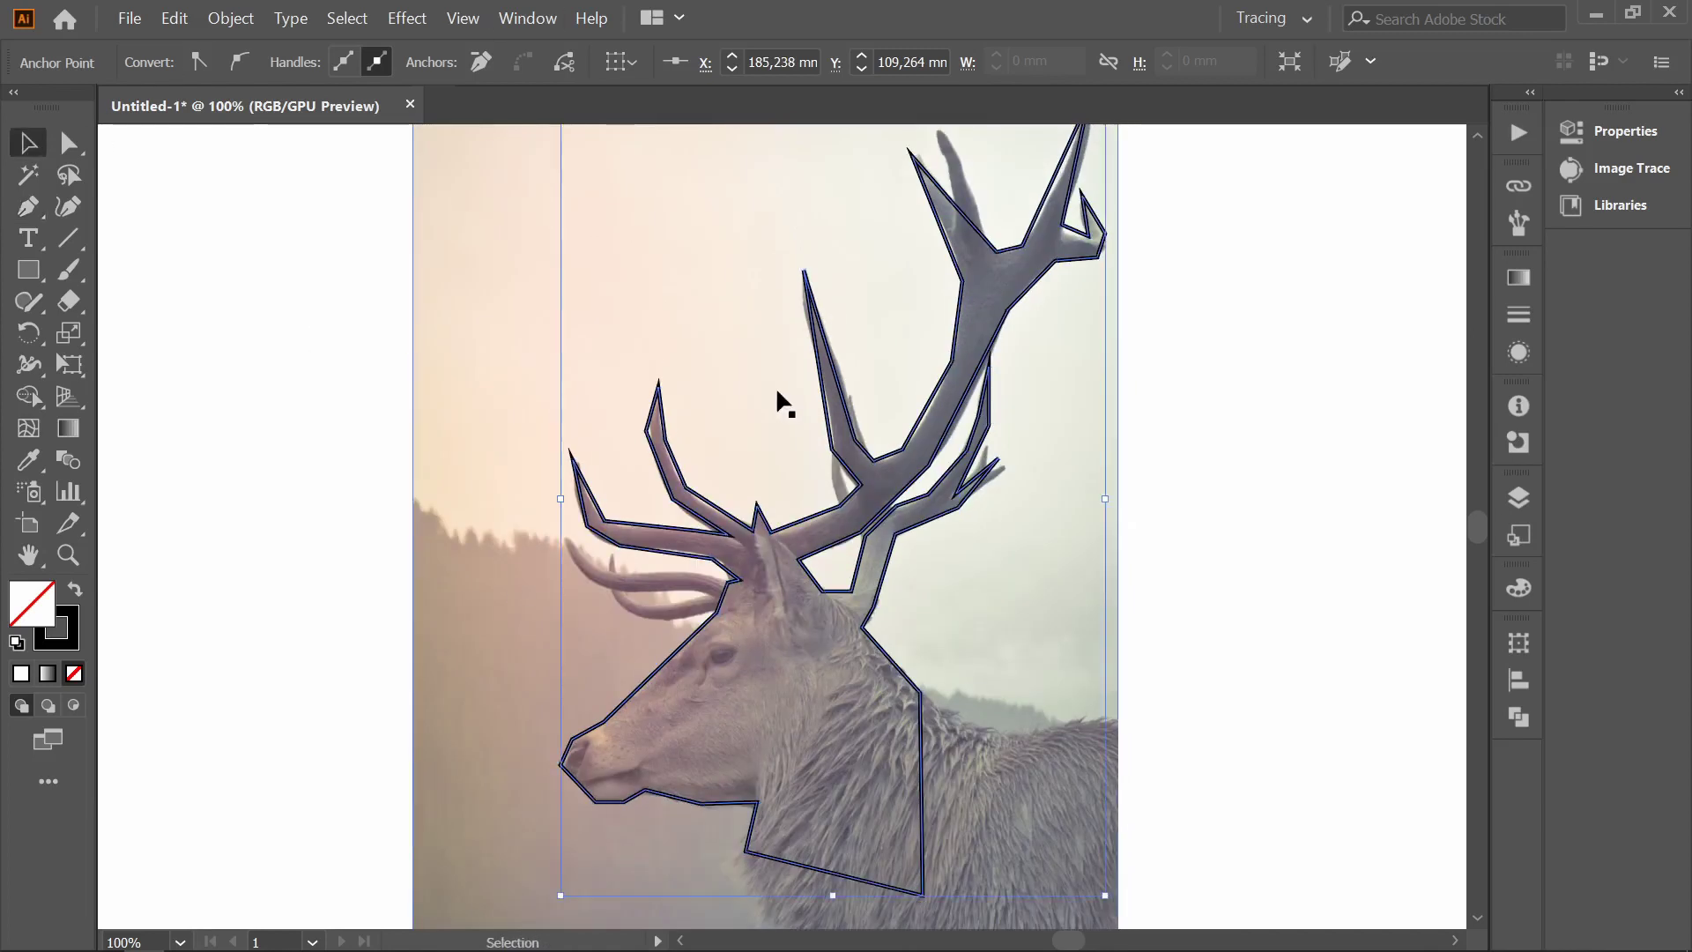
left_click(163, 61)
left_click(73, 107)
left_click(421, 392)
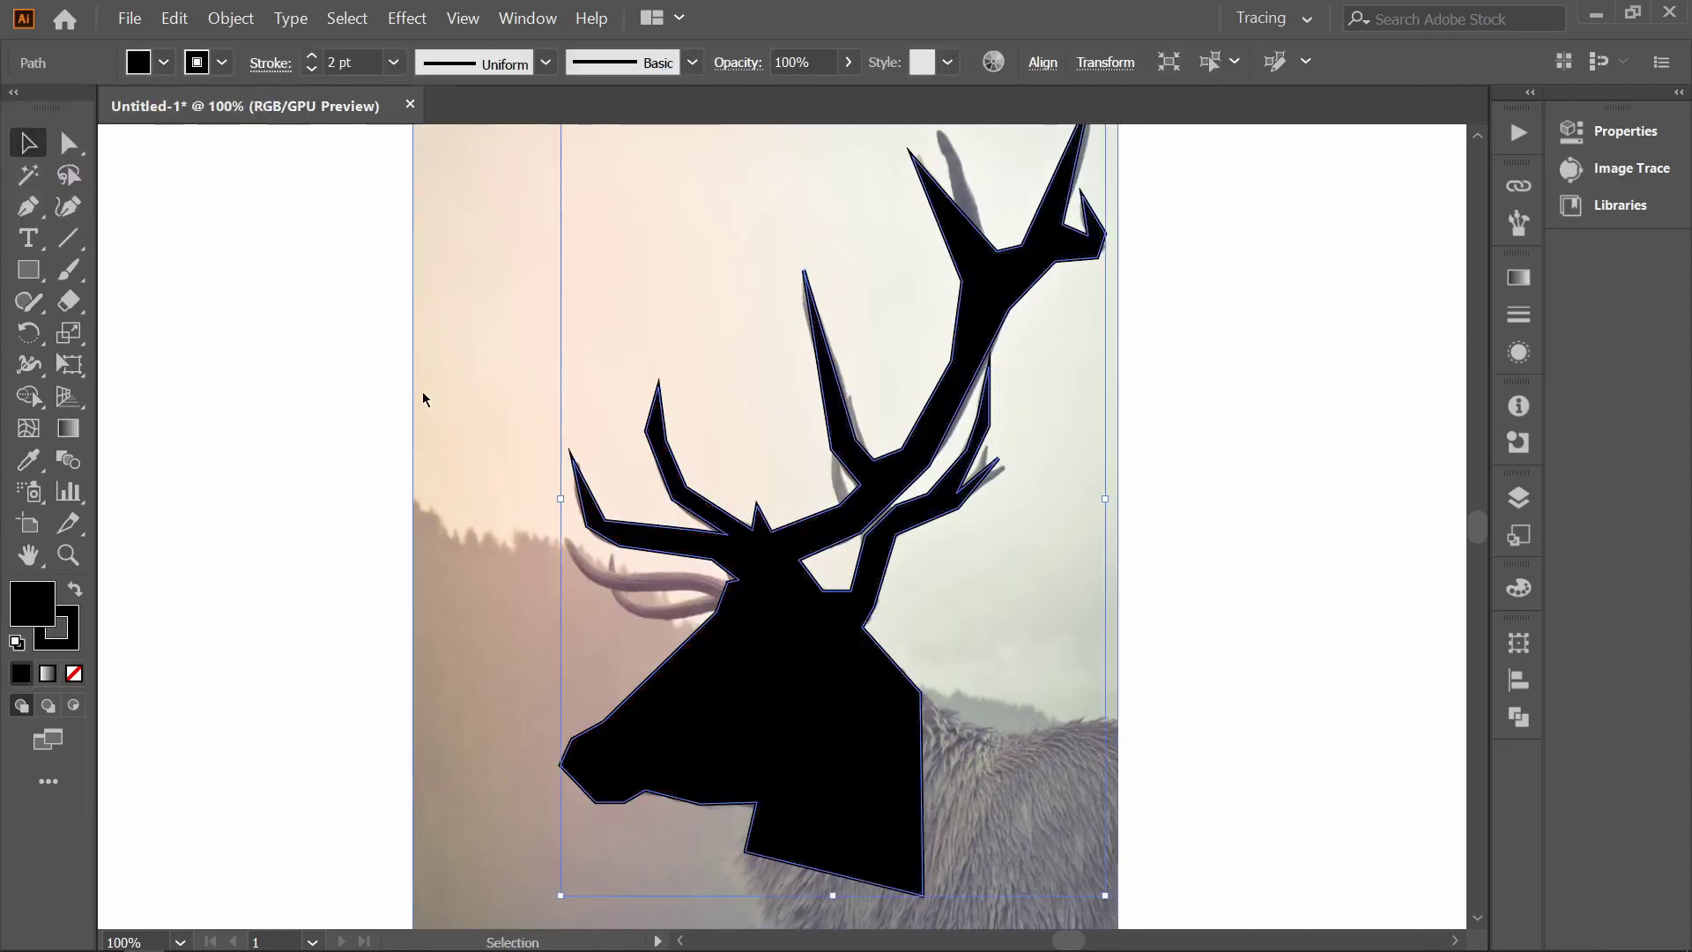
key("Delete")
- Group all the deer artwork and change its stacking order
scroll(1209, 631, "up", 1)
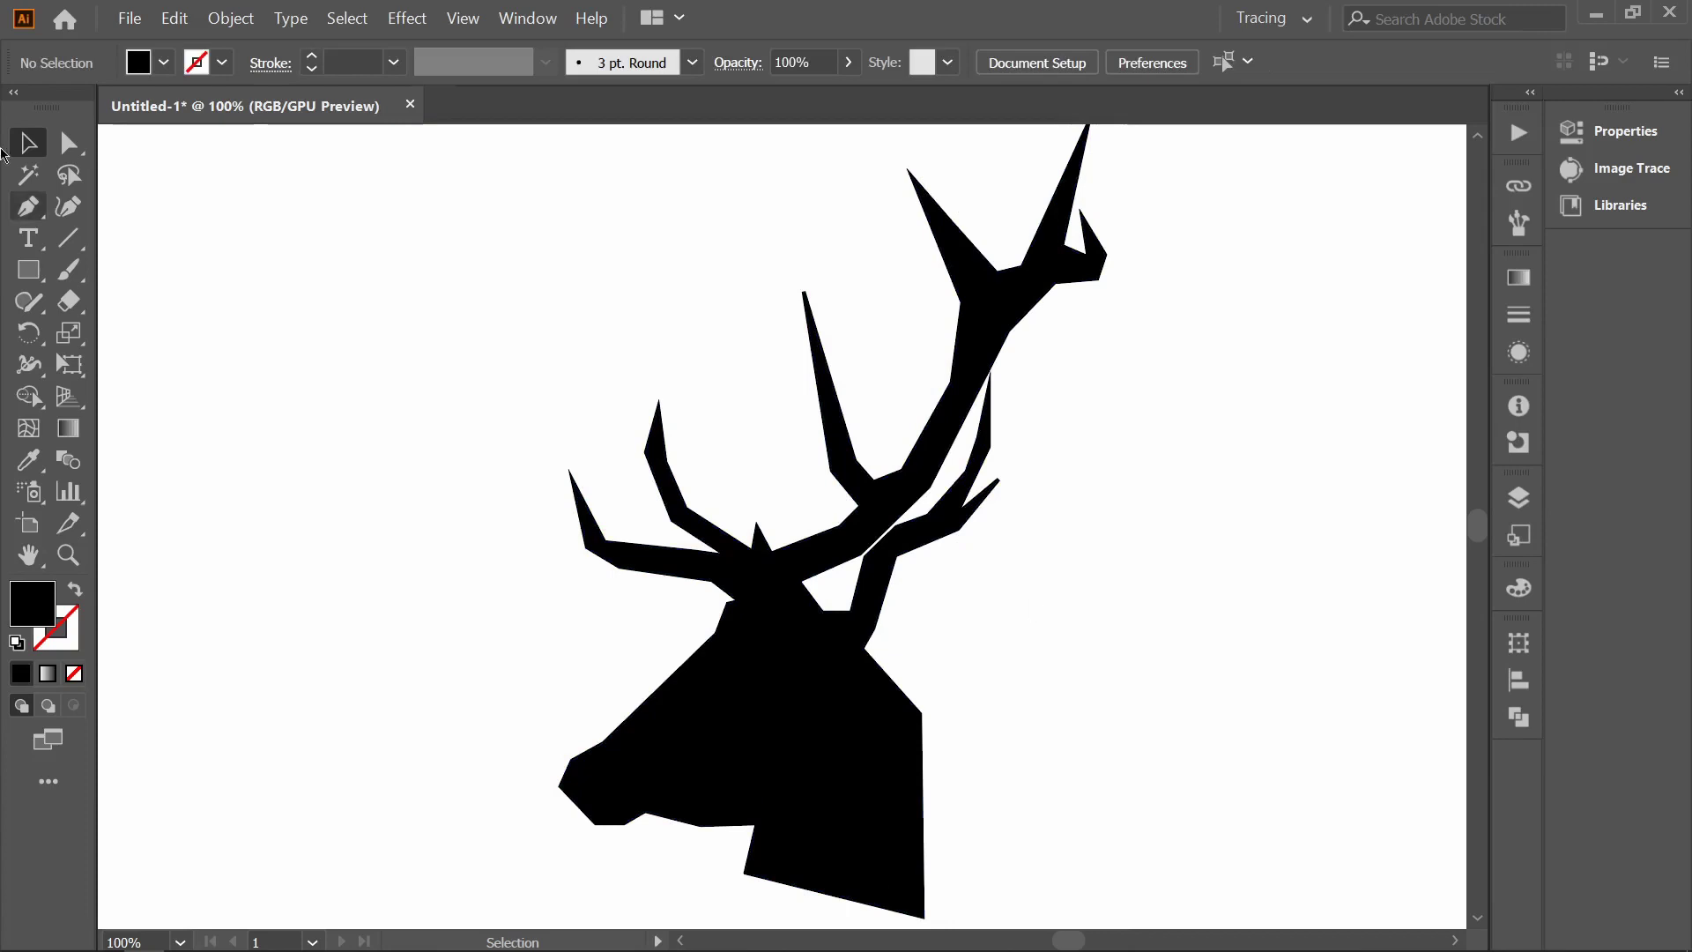
key("ctrl+a")
key("ctrl+g")
right_click(926, 535)
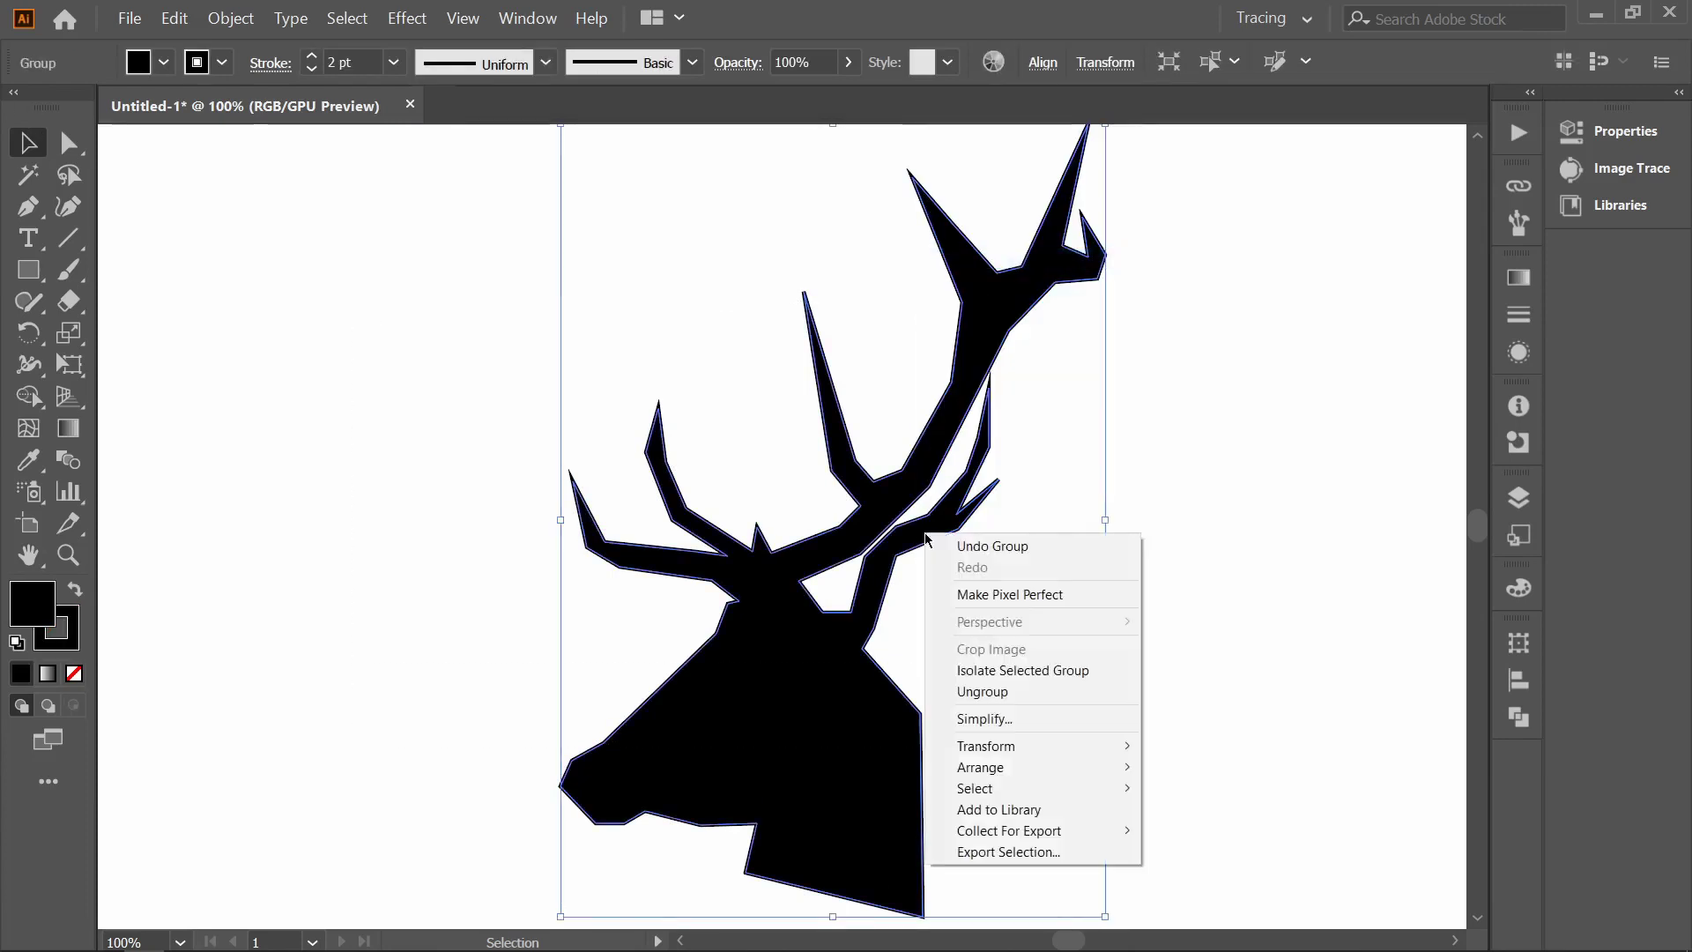
left_click(1216, 831)
left_click(1080, 426)
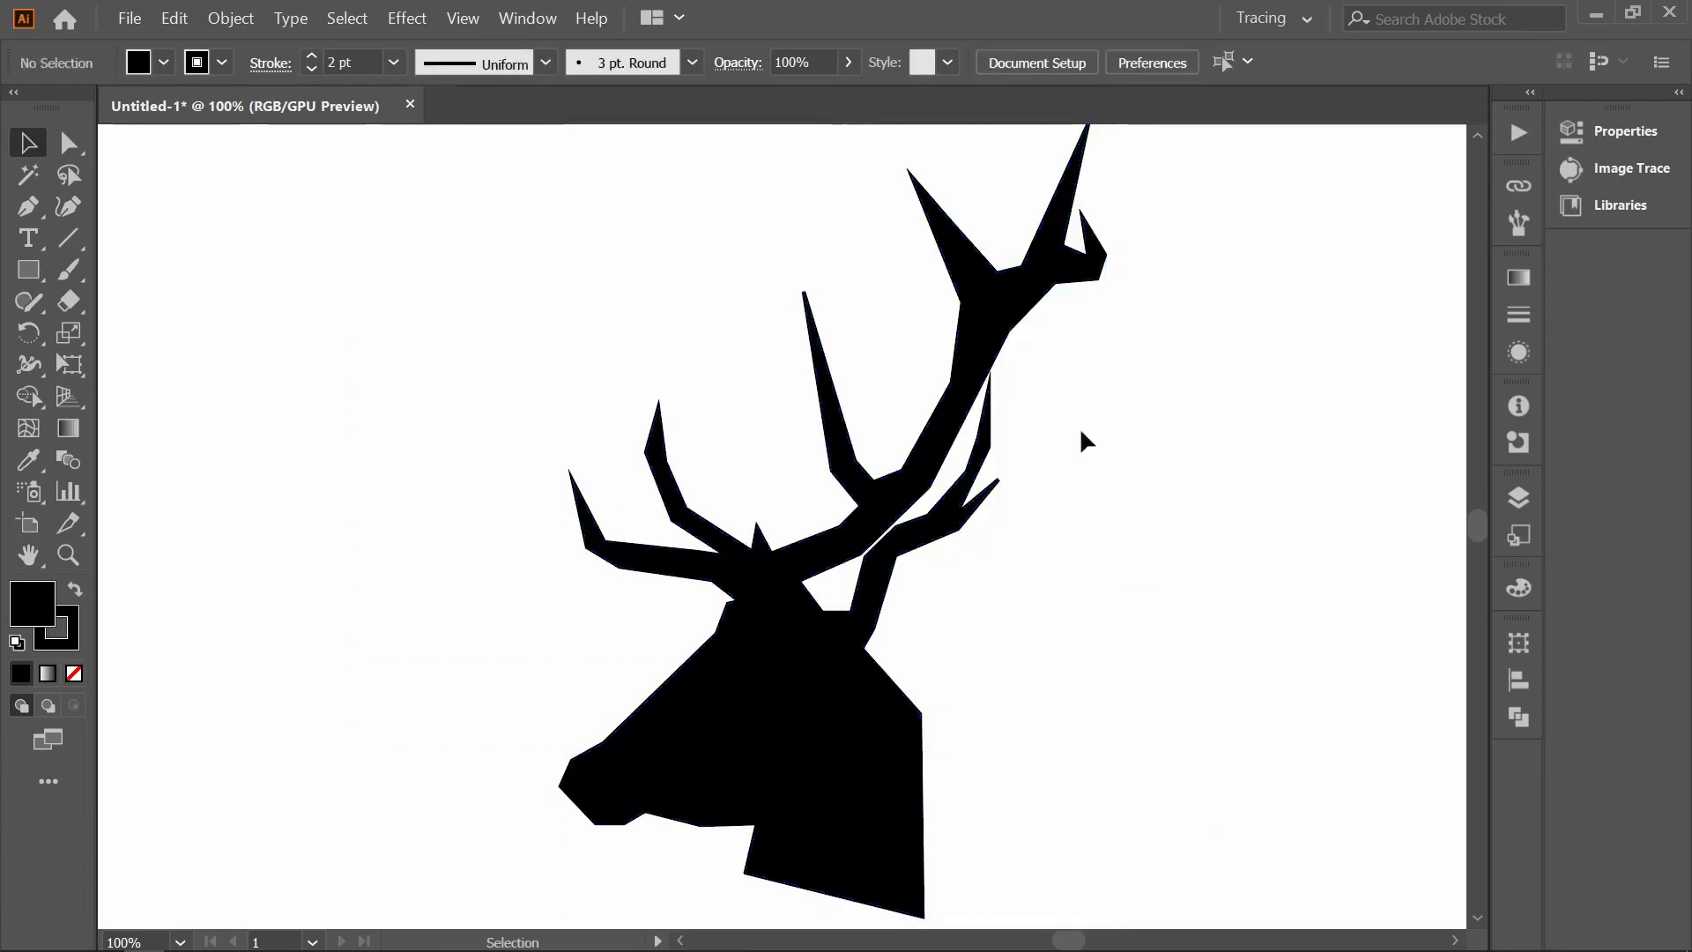
- Nudge the neck's bottom anchor points slightly with Direct Selection
key("a")
left_click(895, 831)
scroll(935, 705, "down", 3)
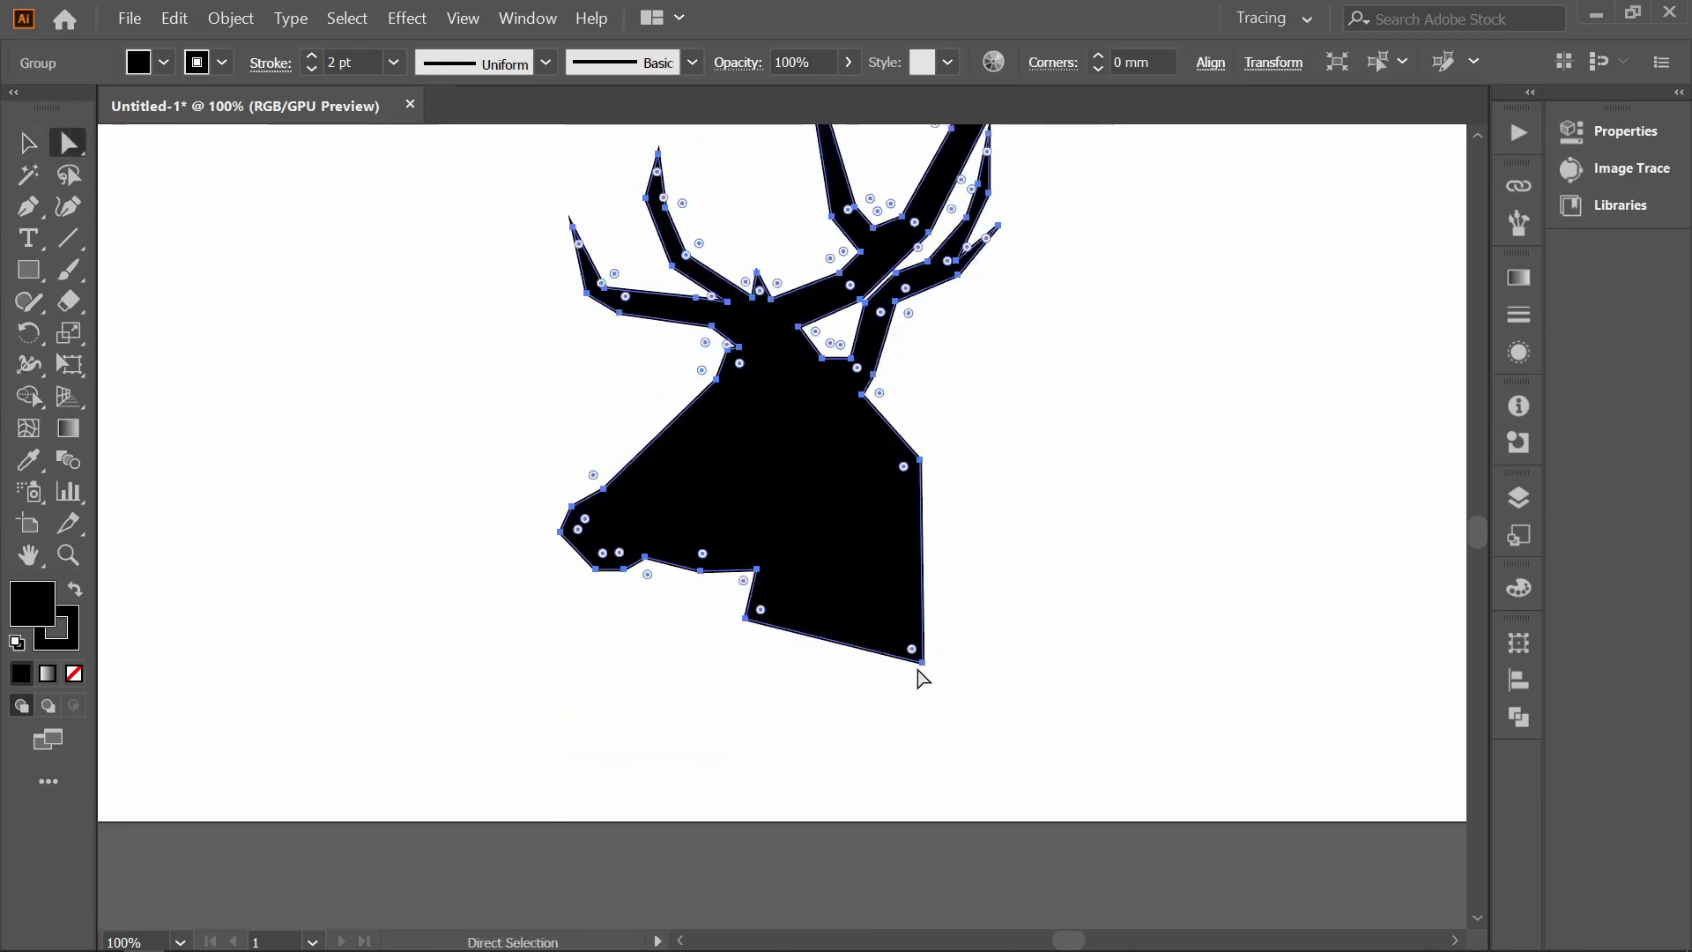
left_click_drag(922, 663, 926, 664)
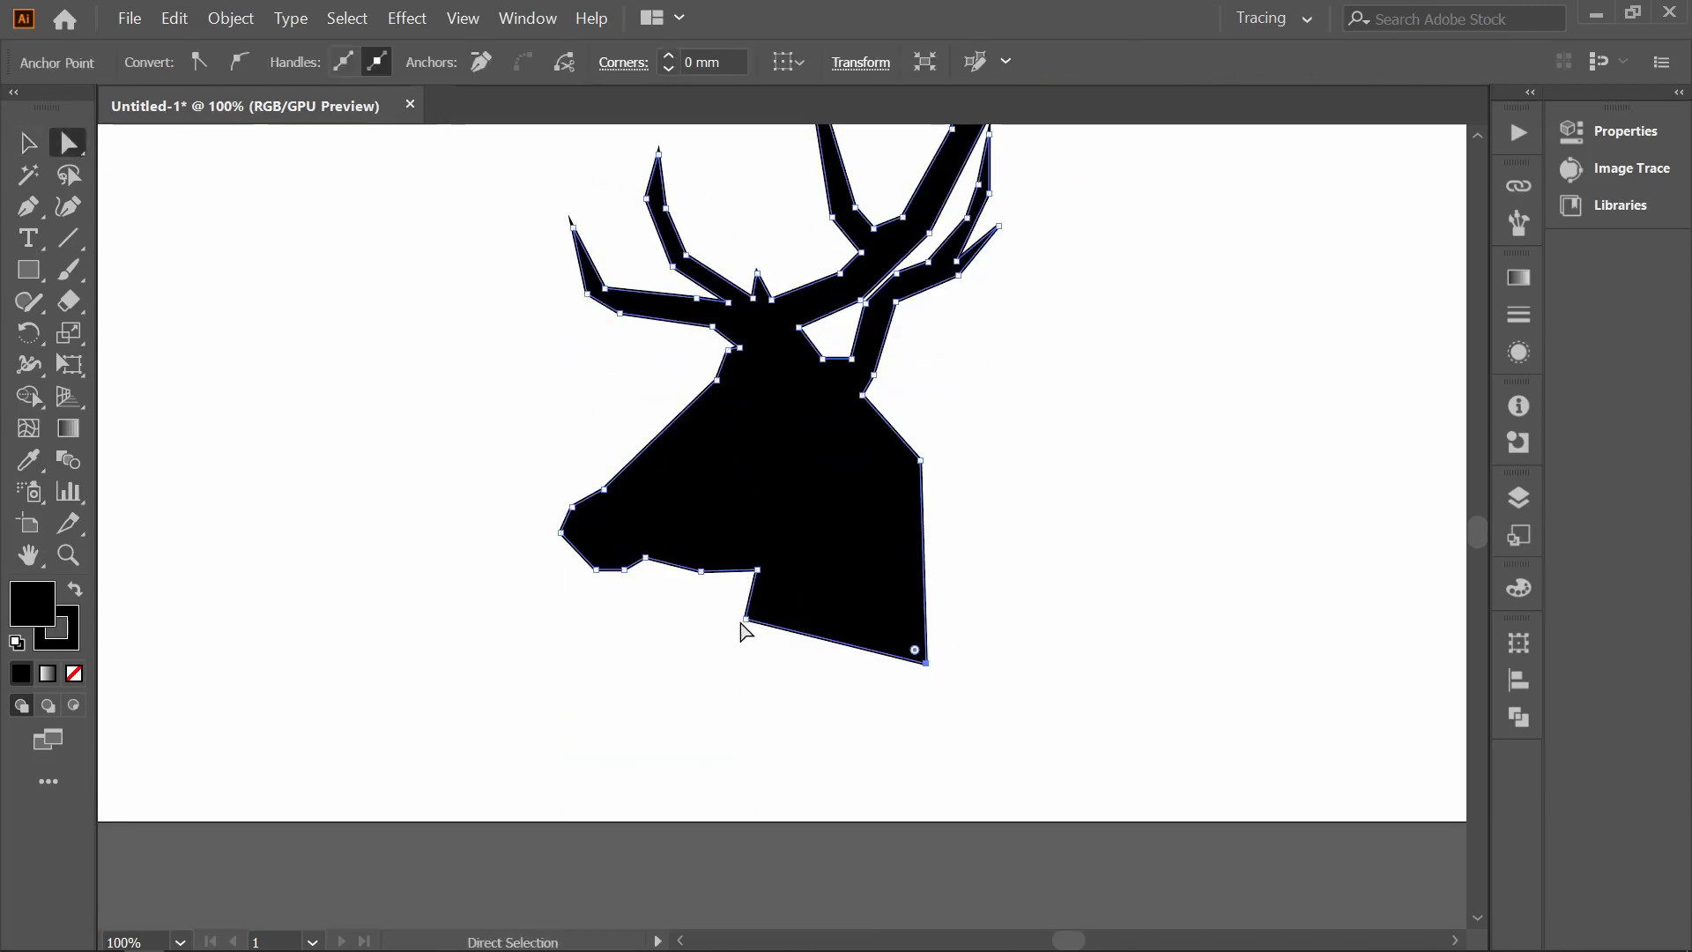
left_click_drag(741, 627, 737, 638)
left_click(438, 687)
scroll(602, 714, "up", 3)
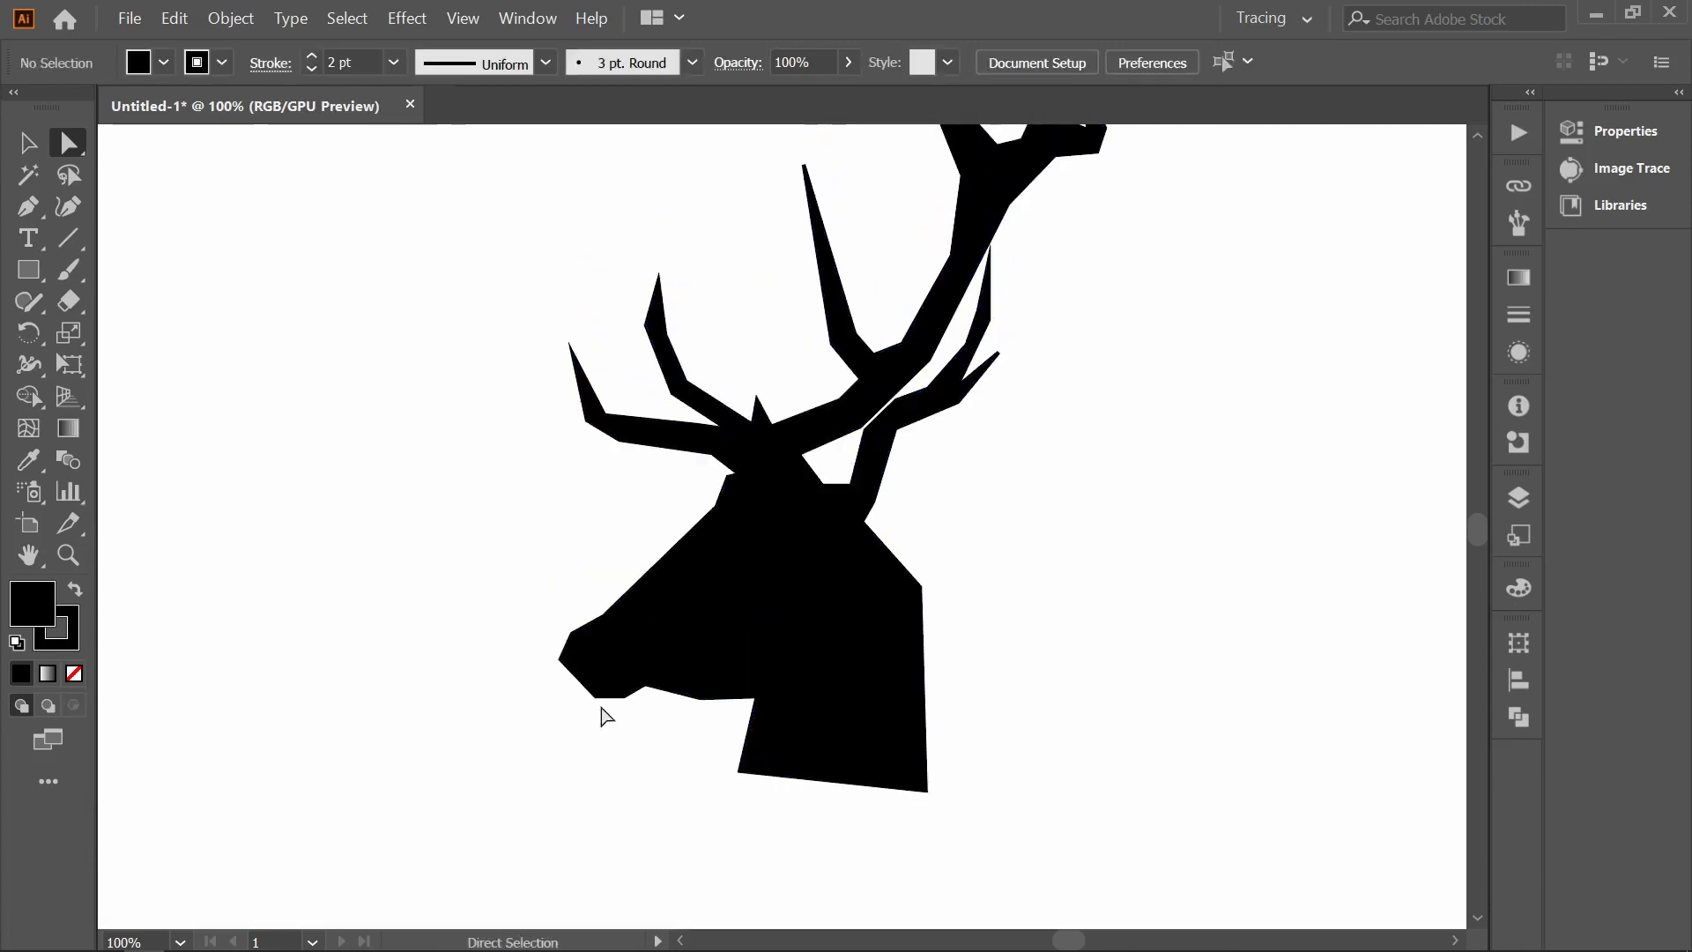
- Give the deer a white 1 pt outline
left_click(66, 112)
left_click(329, 60)
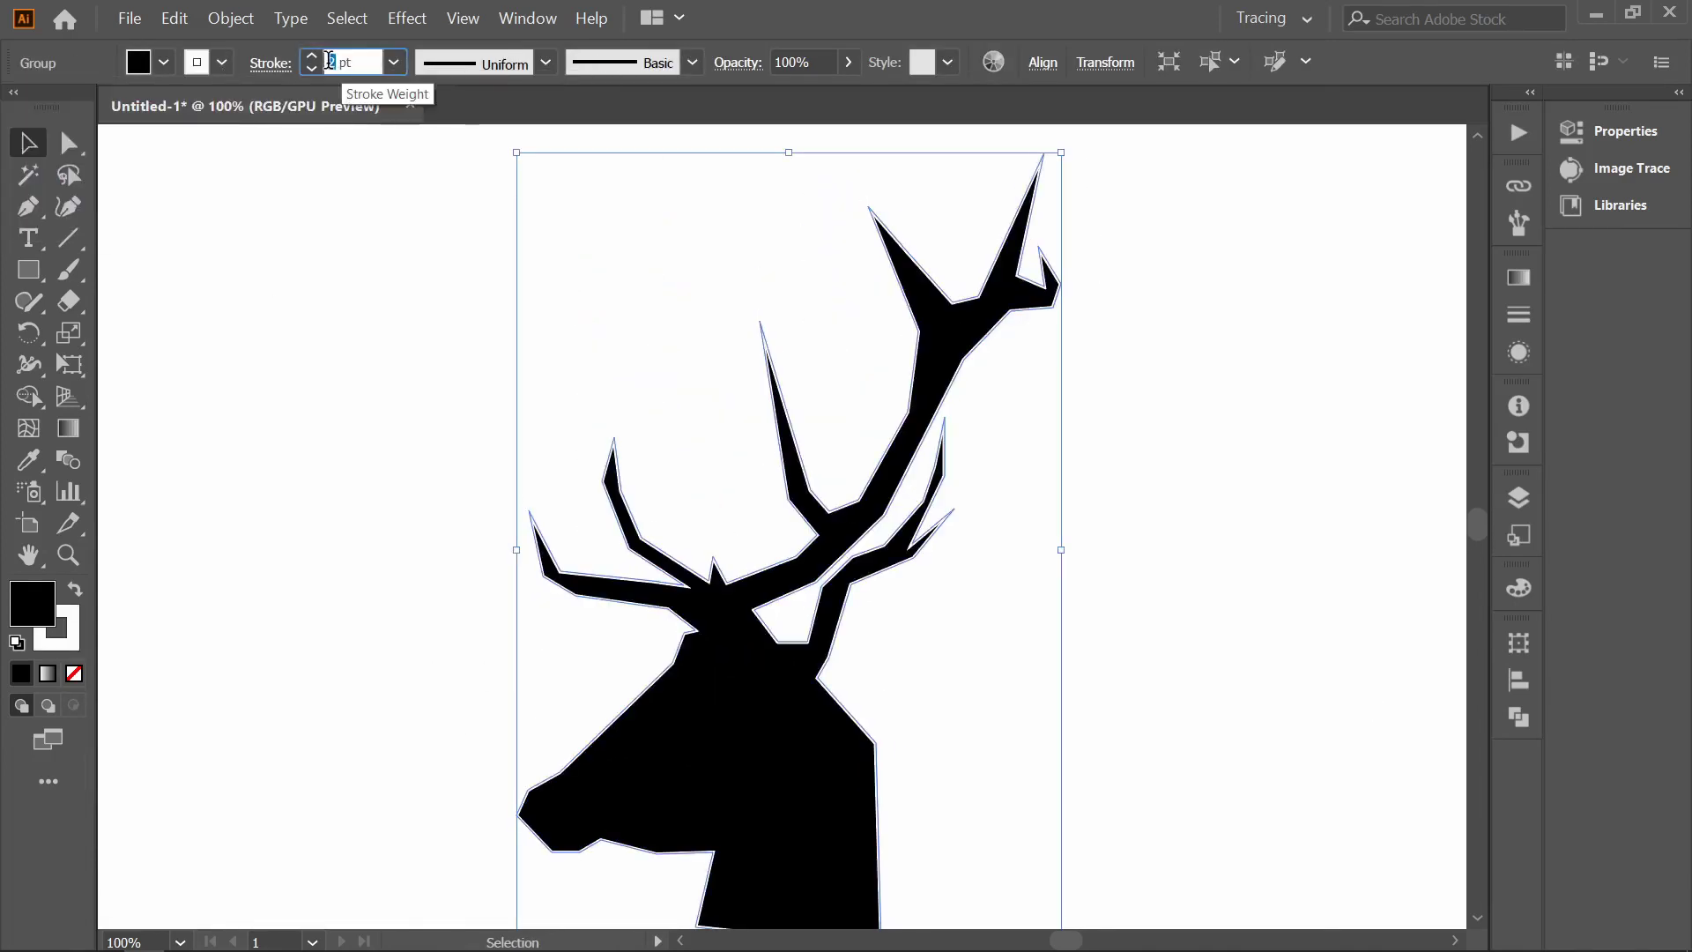
type("1")
key("Return")
left_click(1360, 663)
- Switch to the Pen tool with no fill for new paths
scroll(1360, 662, "down", 3)
scroll(1257, 753, "up", 2)
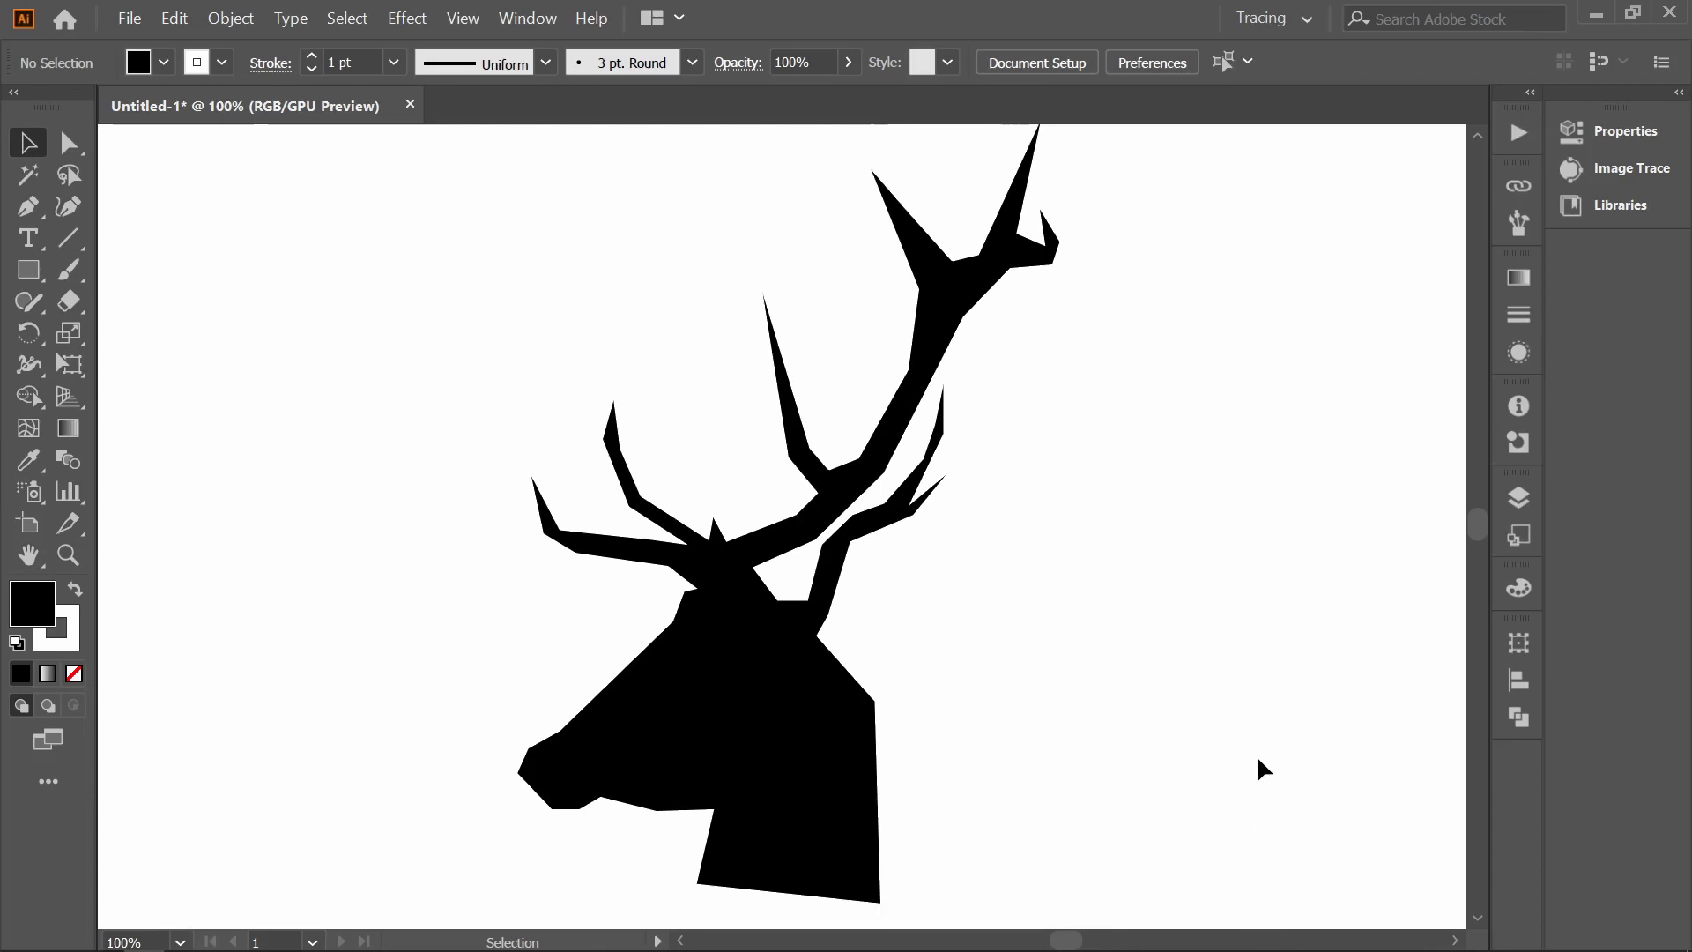
left_click(27, 206)
left_click(164, 62)
left_click(19, 113)
- Thin the stroke to 0.5 pt and draw a white triangle across the right antler fork
left_click(311, 69)
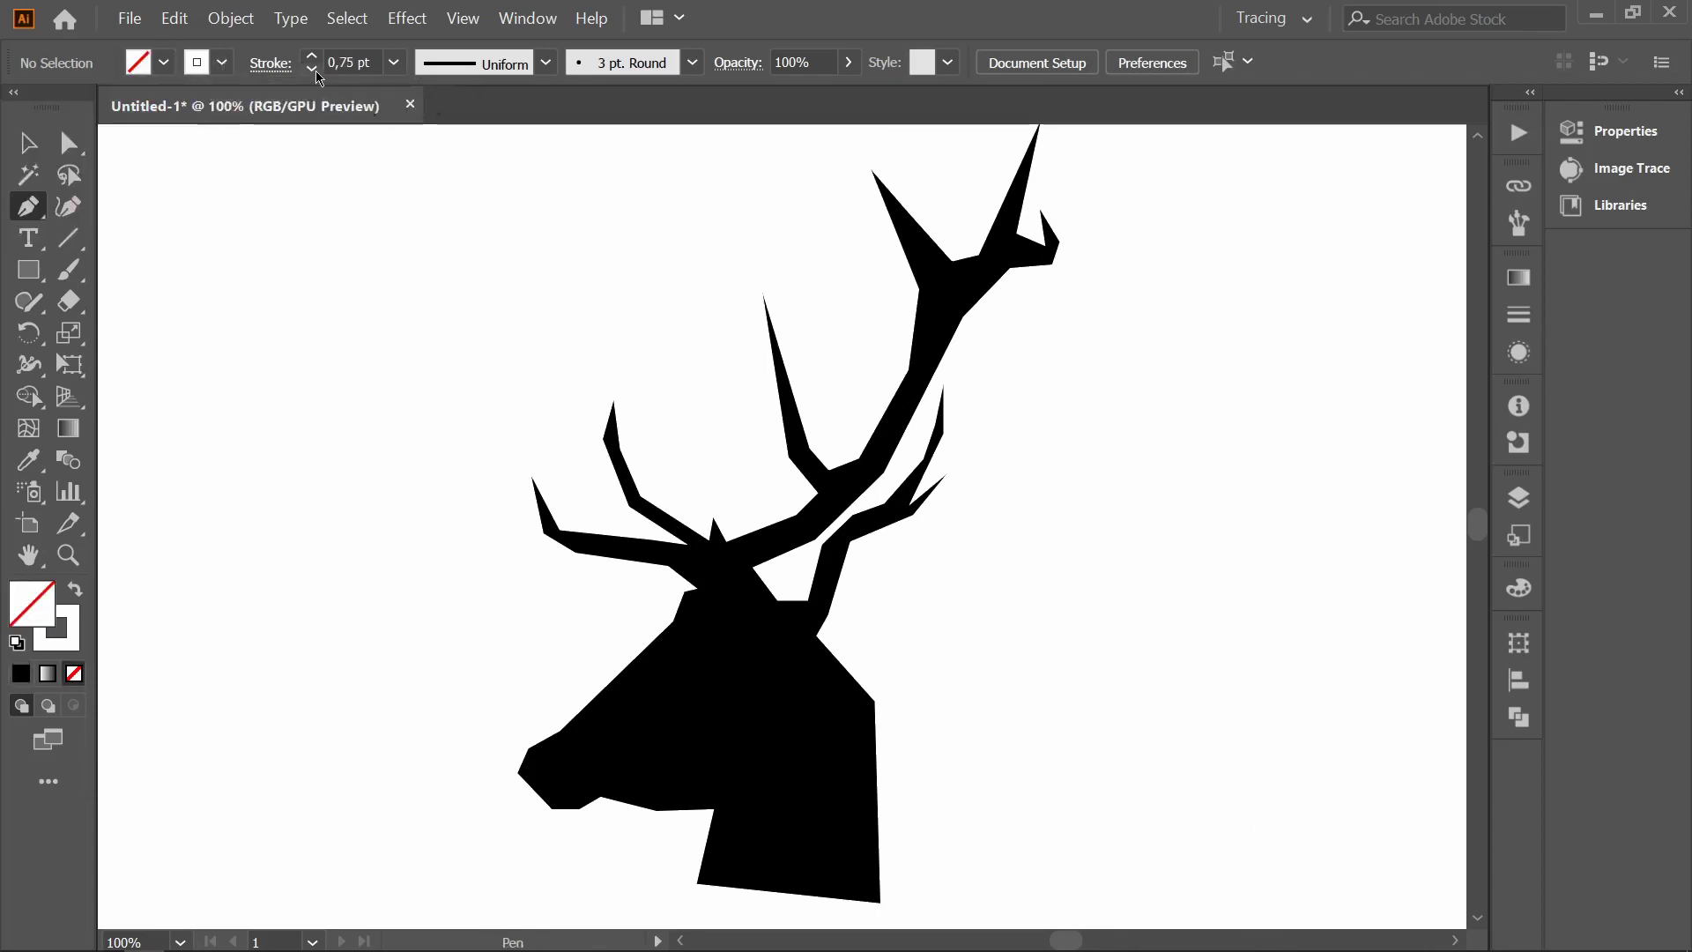
scroll(816, 161, "up", 2)
left_click(978, 337)
left_click(1018, 315)
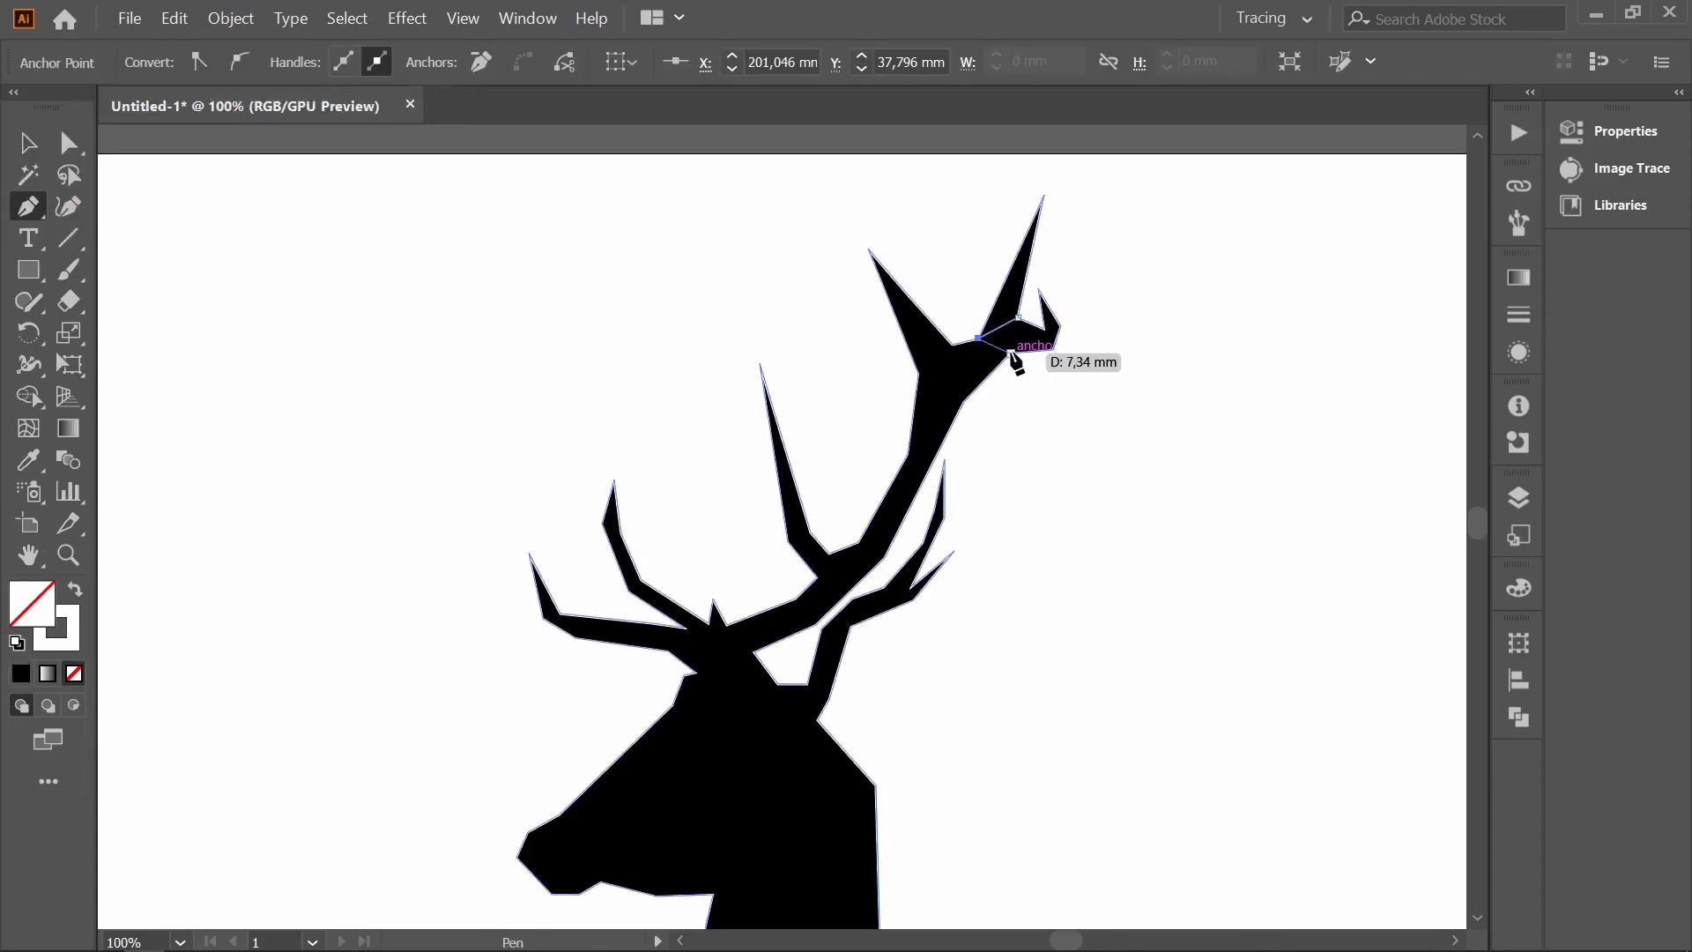
left_click(1011, 353)
left_click(979, 337)
- Draw a closed triangle on the small antler tip and deselect it
left_click(1049, 331)
left_click(1062, 327)
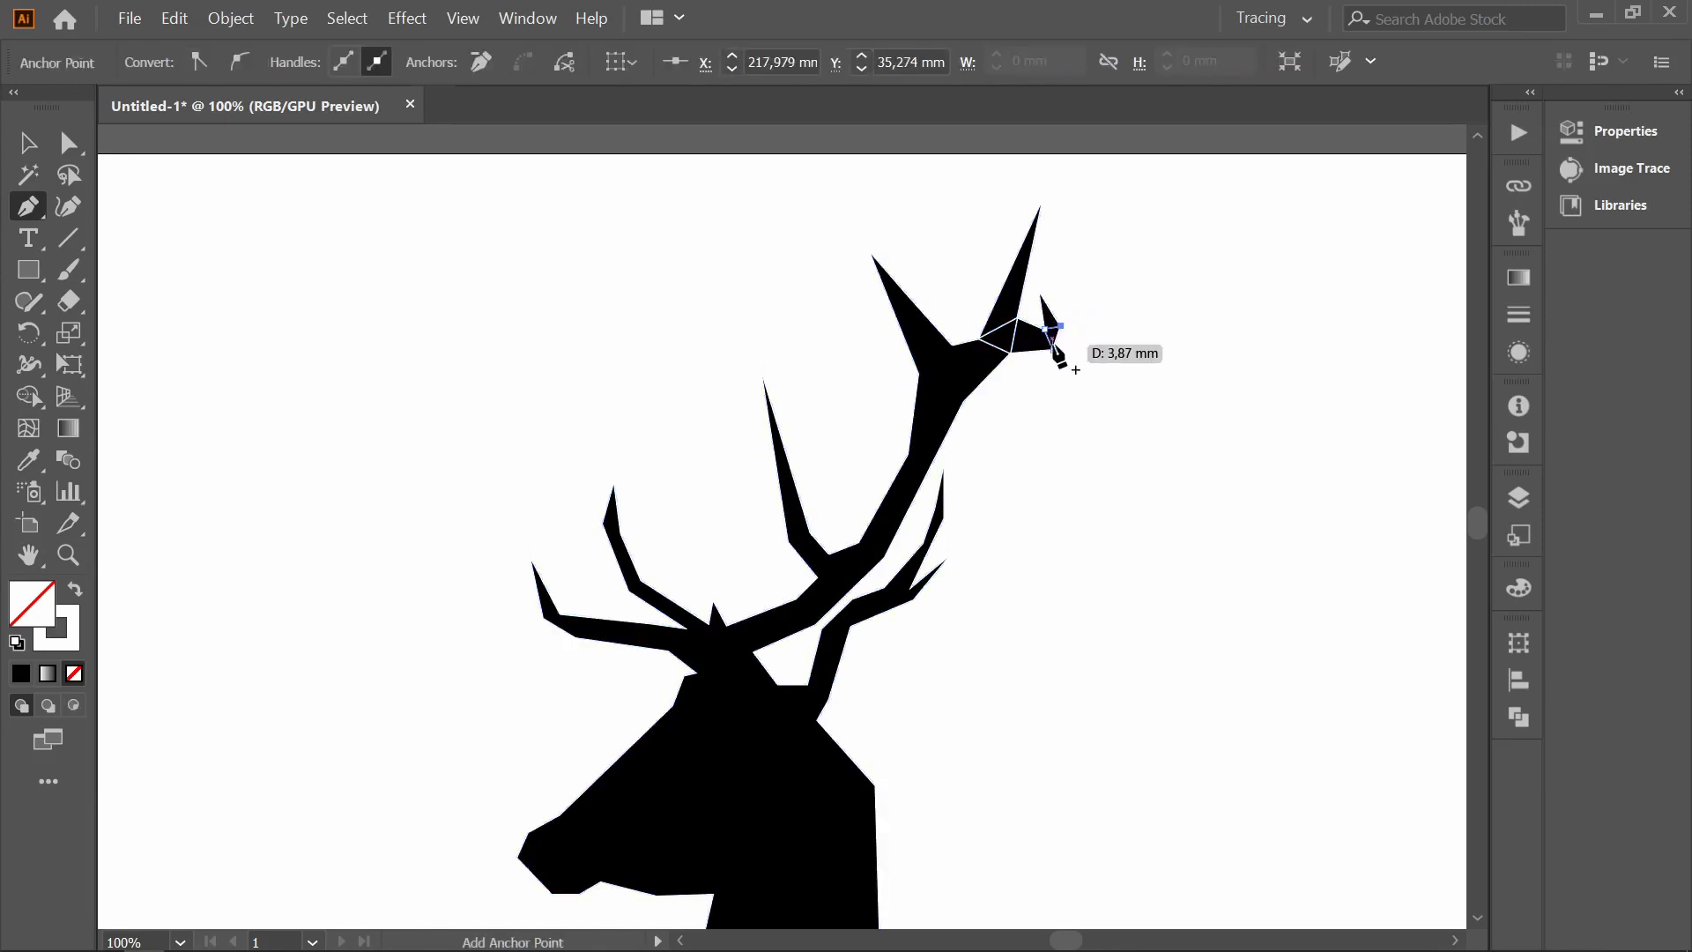
left_click(1054, 349)
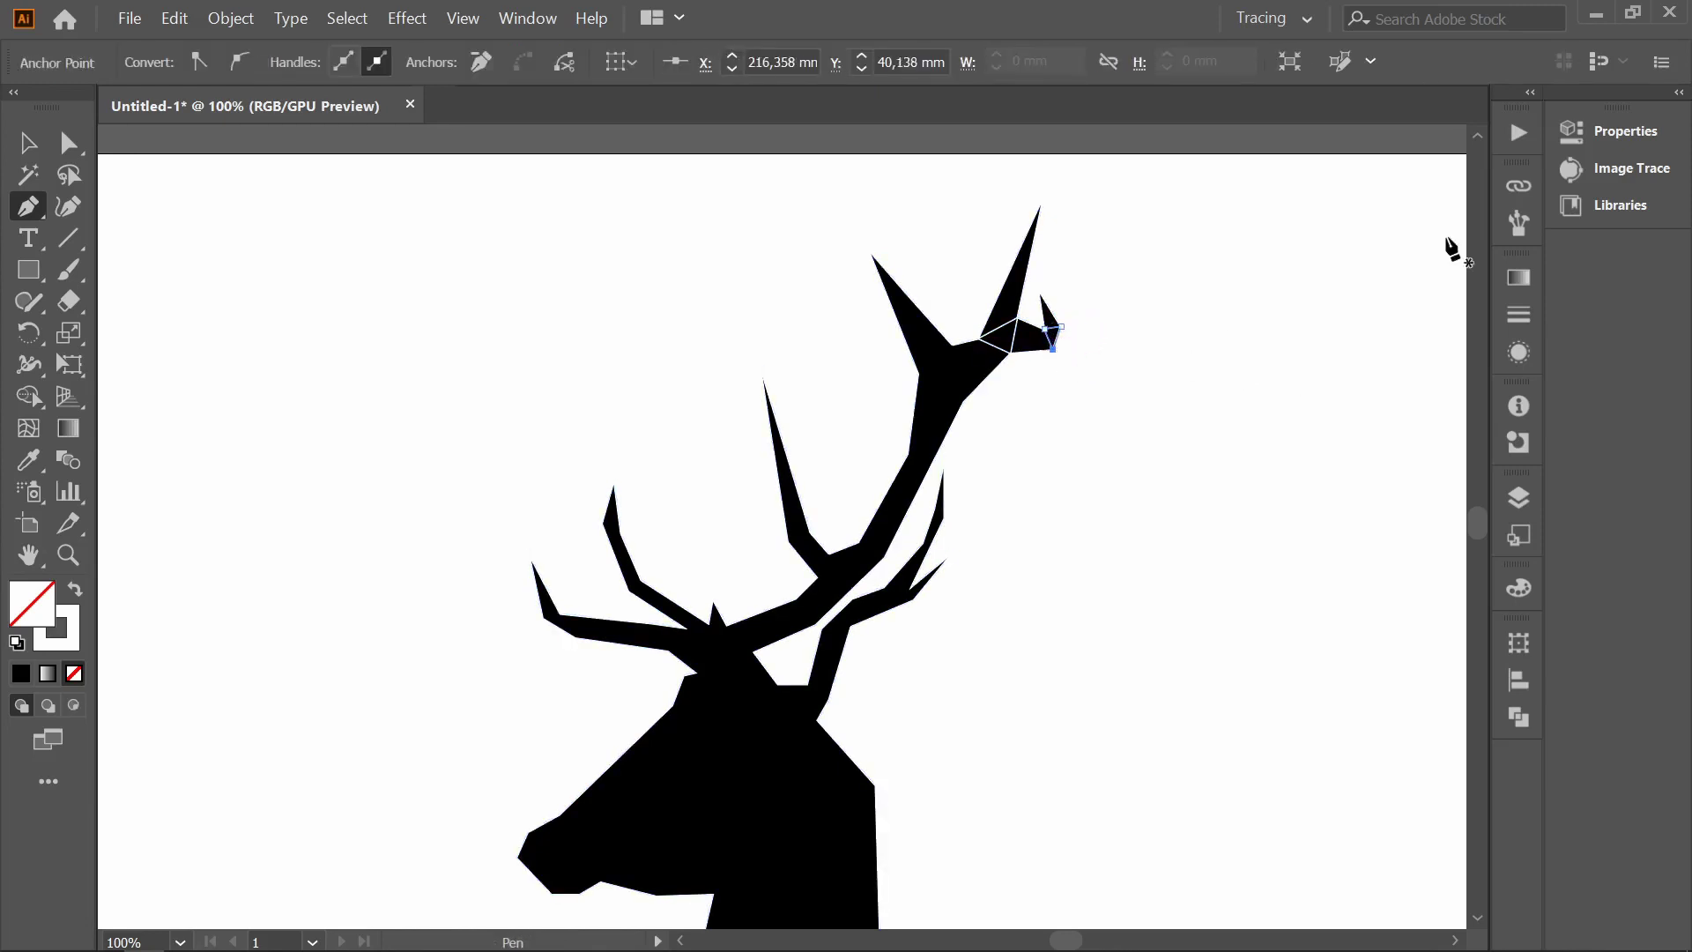
left_click(344, 339)
- Add triangles on the top-left antler branch, extending white lines down the beam
left_click(952, 345)
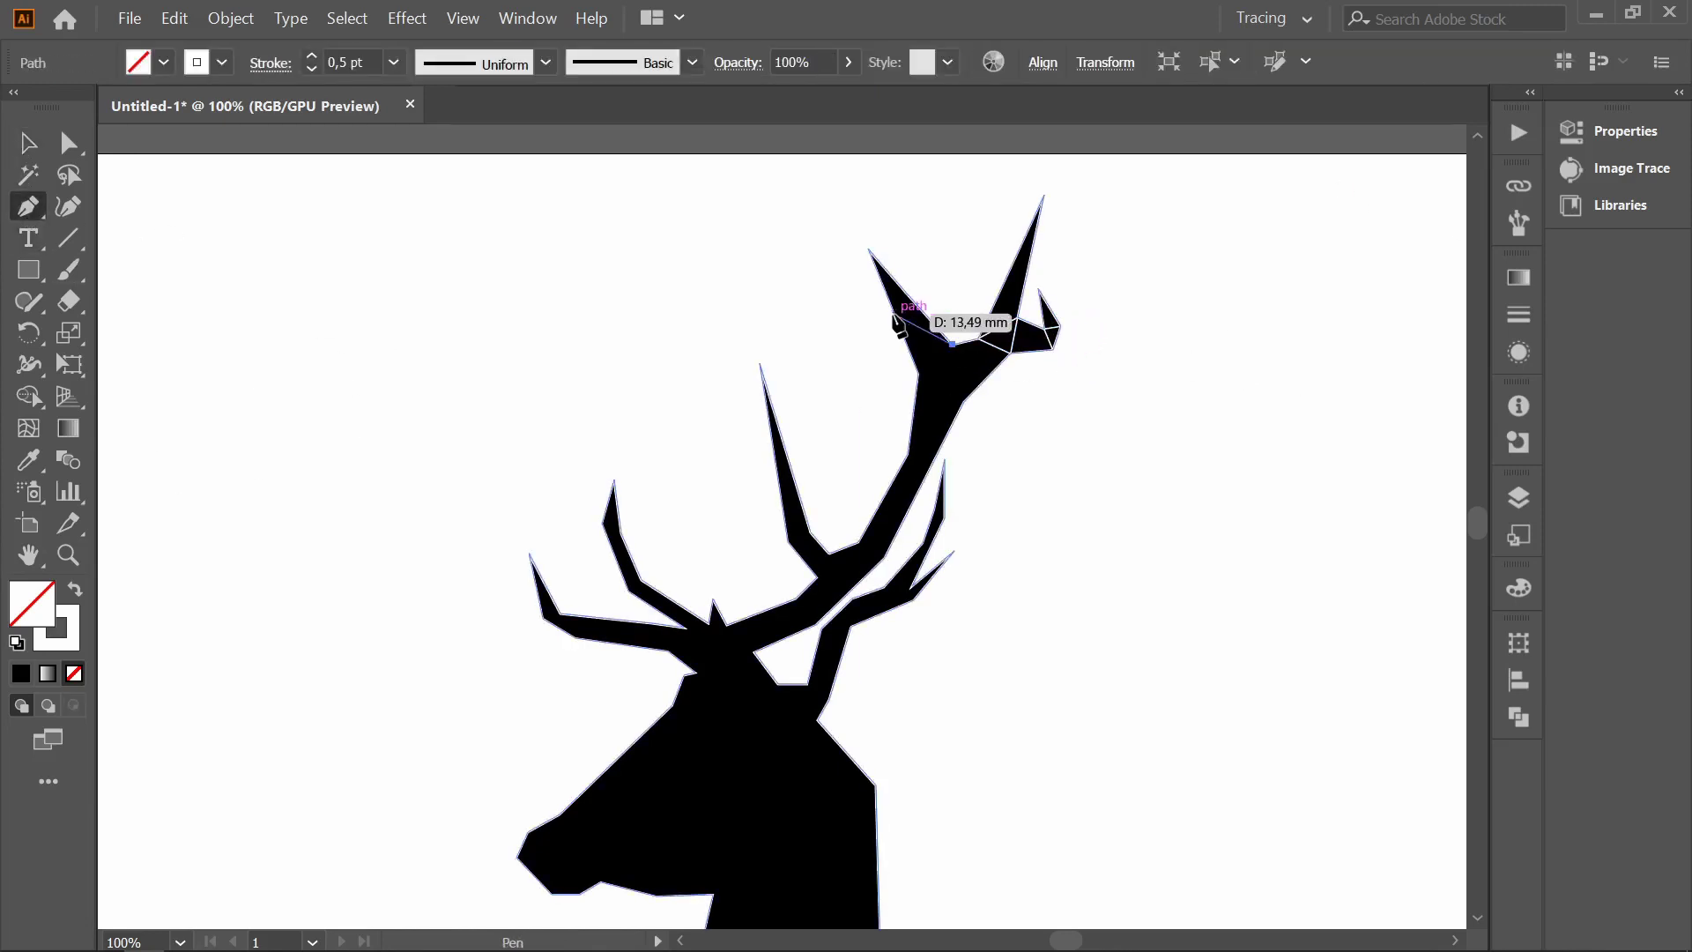
left_click(894, 315)
left_click(918, 373)
left_click(979, 338)
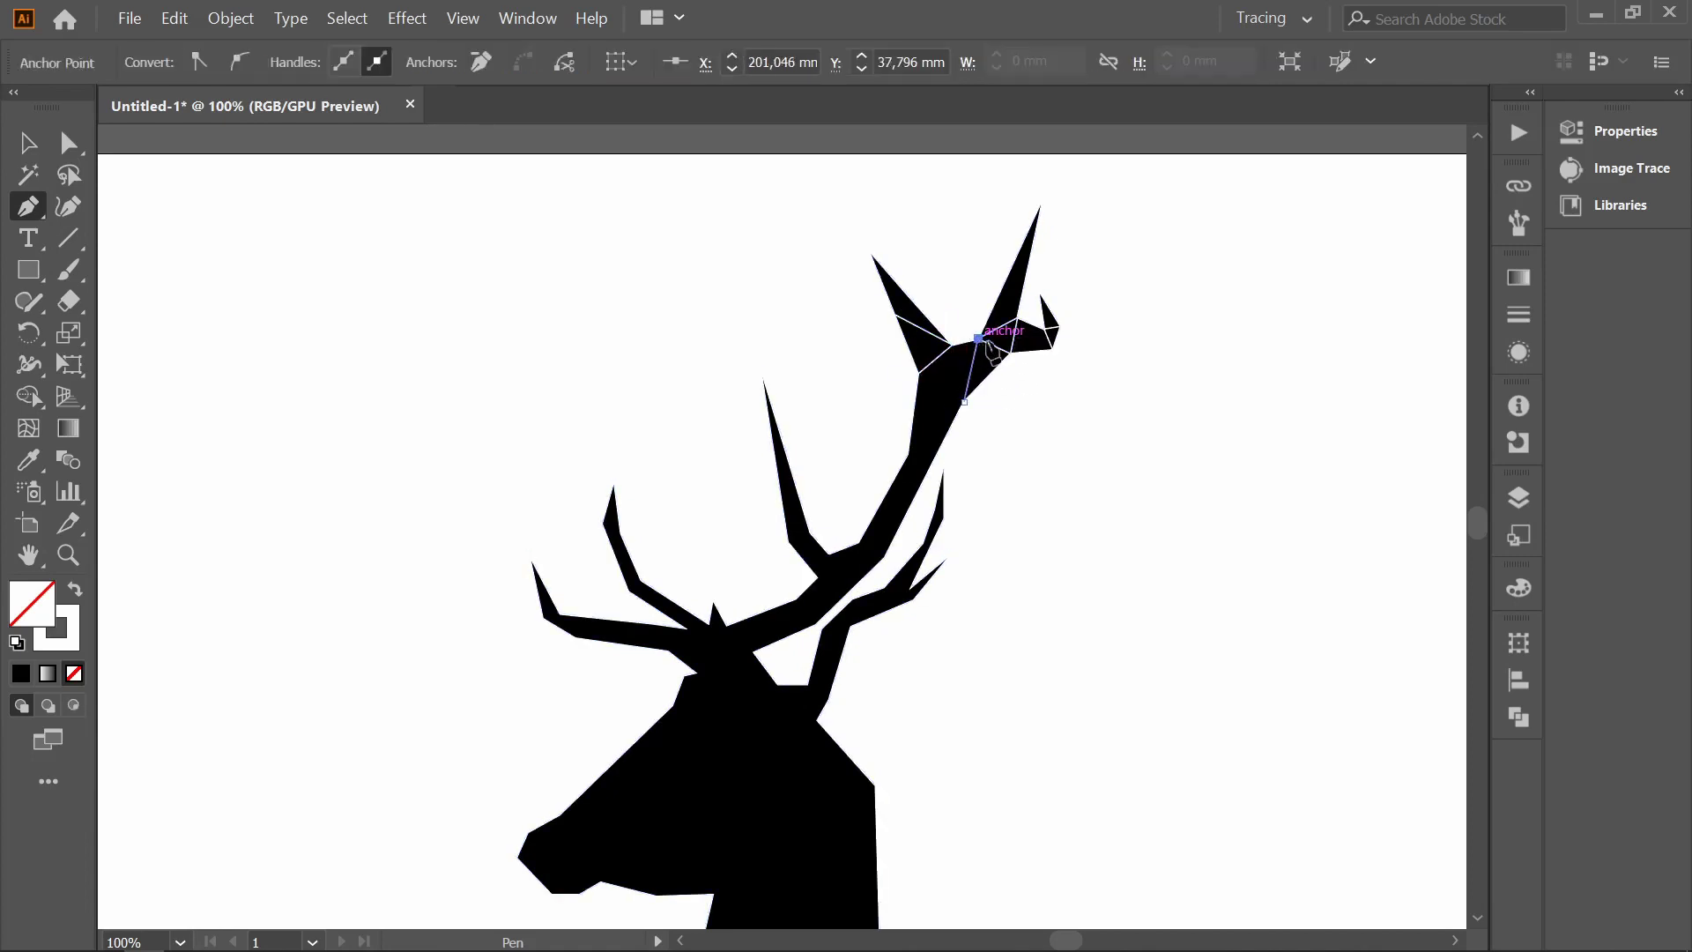
left_click(963, 401)
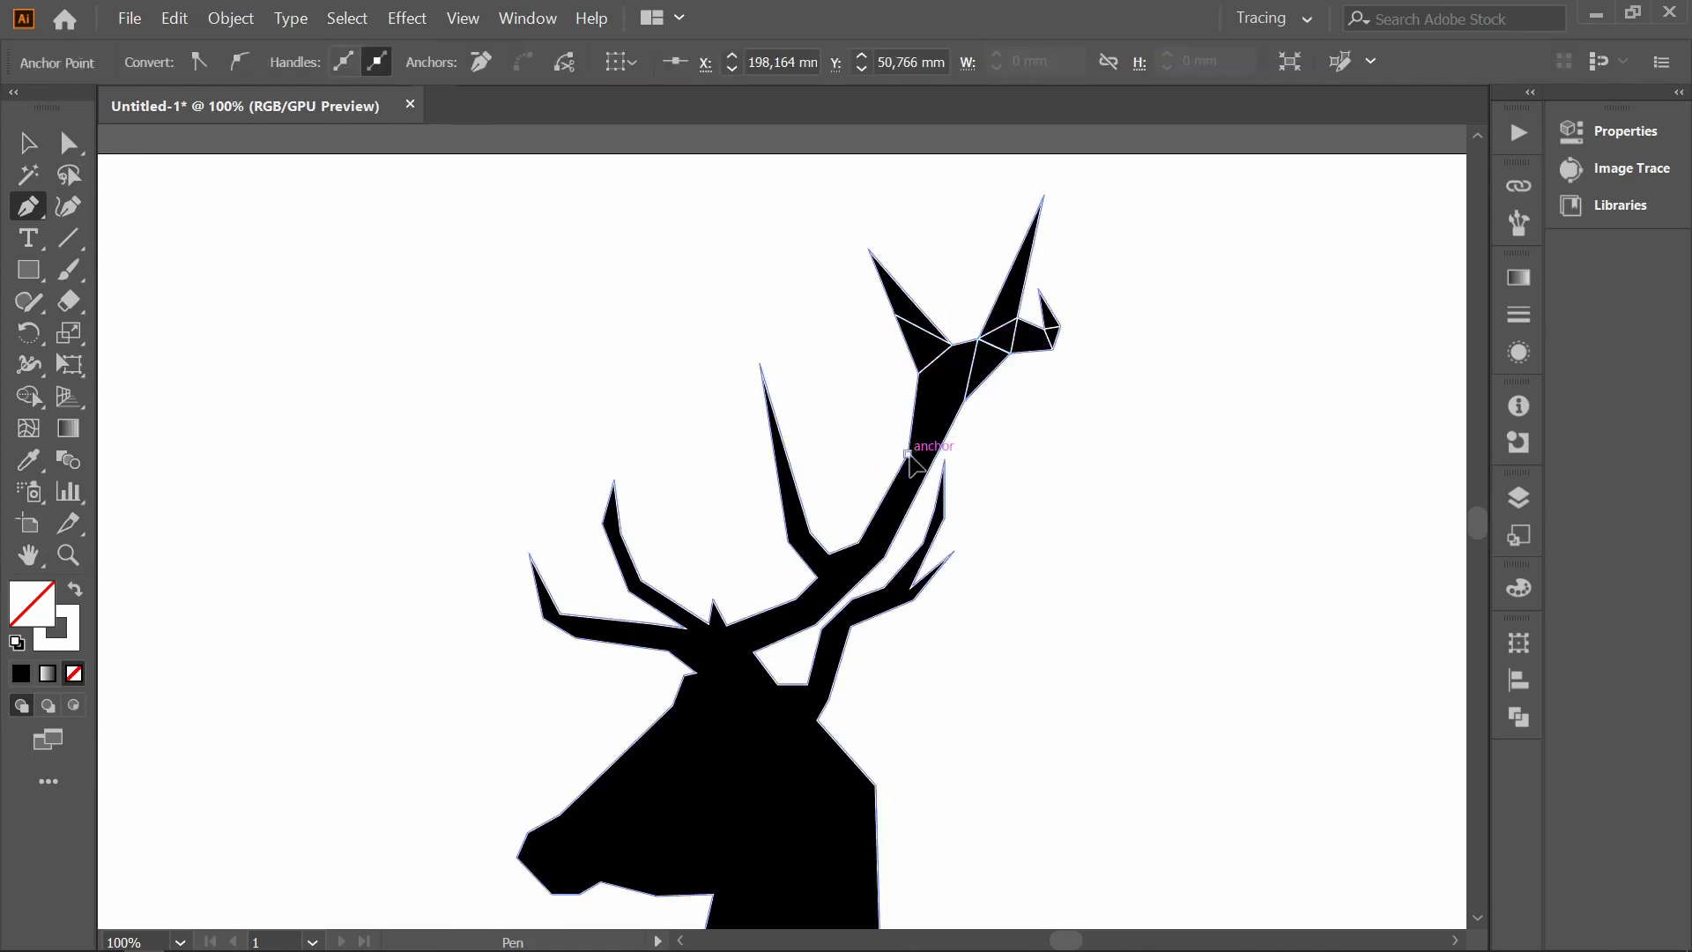
left_click(908, 454)
left_click(953, 346)
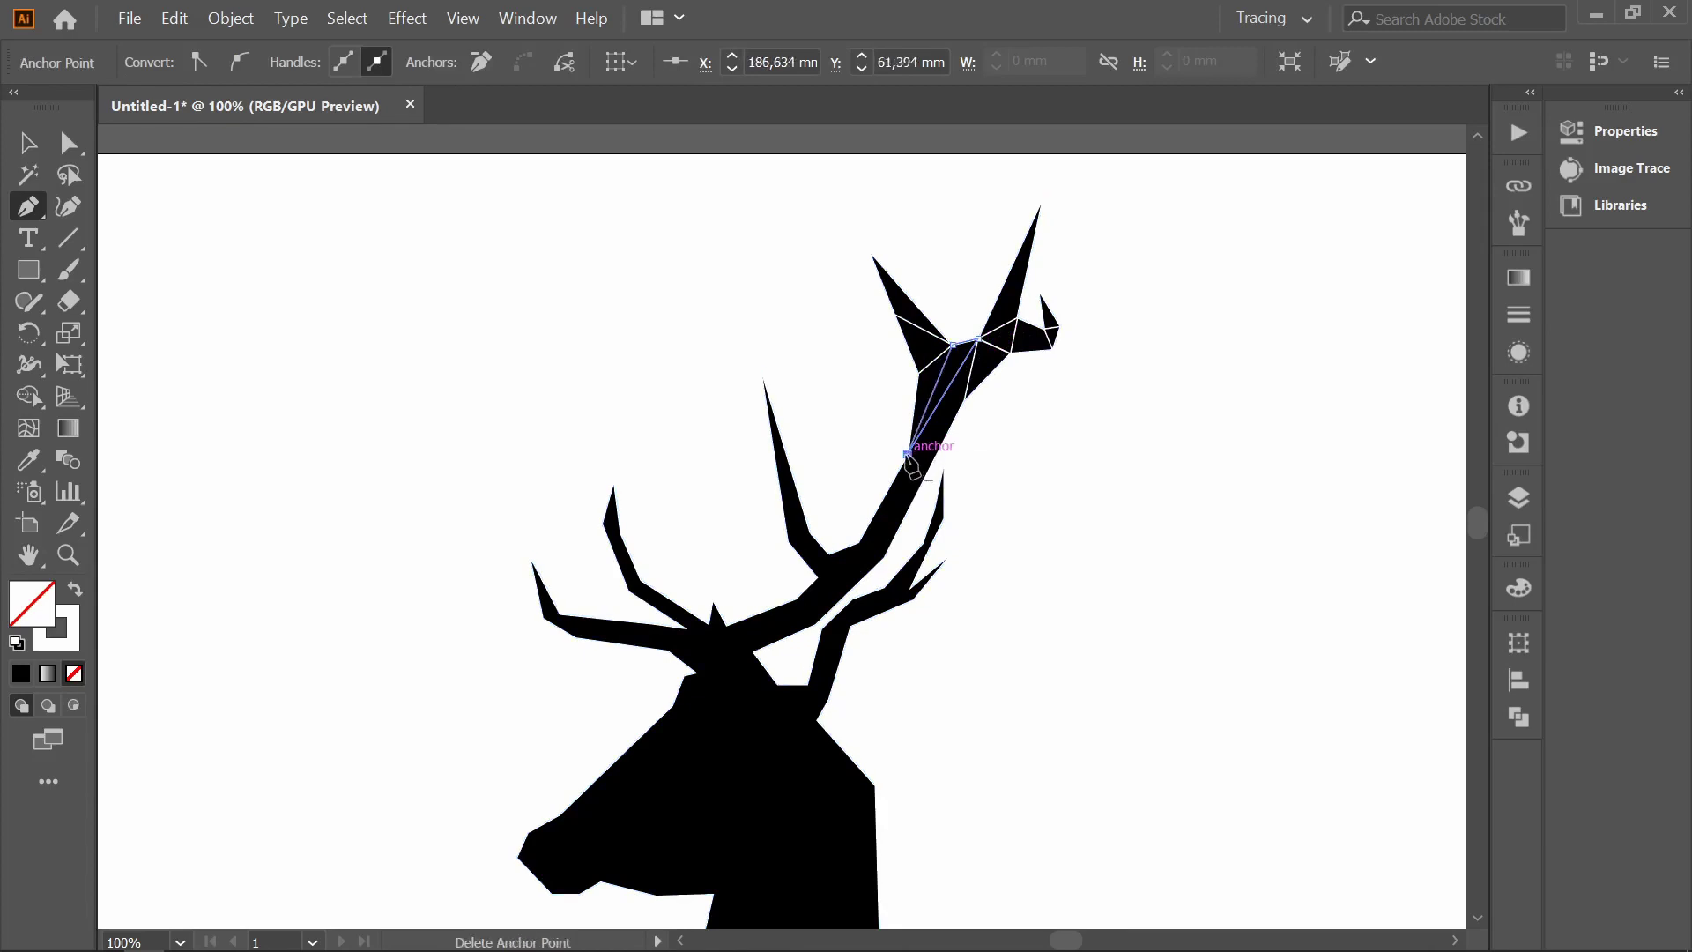
- Undo a stray line, then draw a closed triangle lower down the antler beam
left_click(884, 557)
left_click(895, 475)
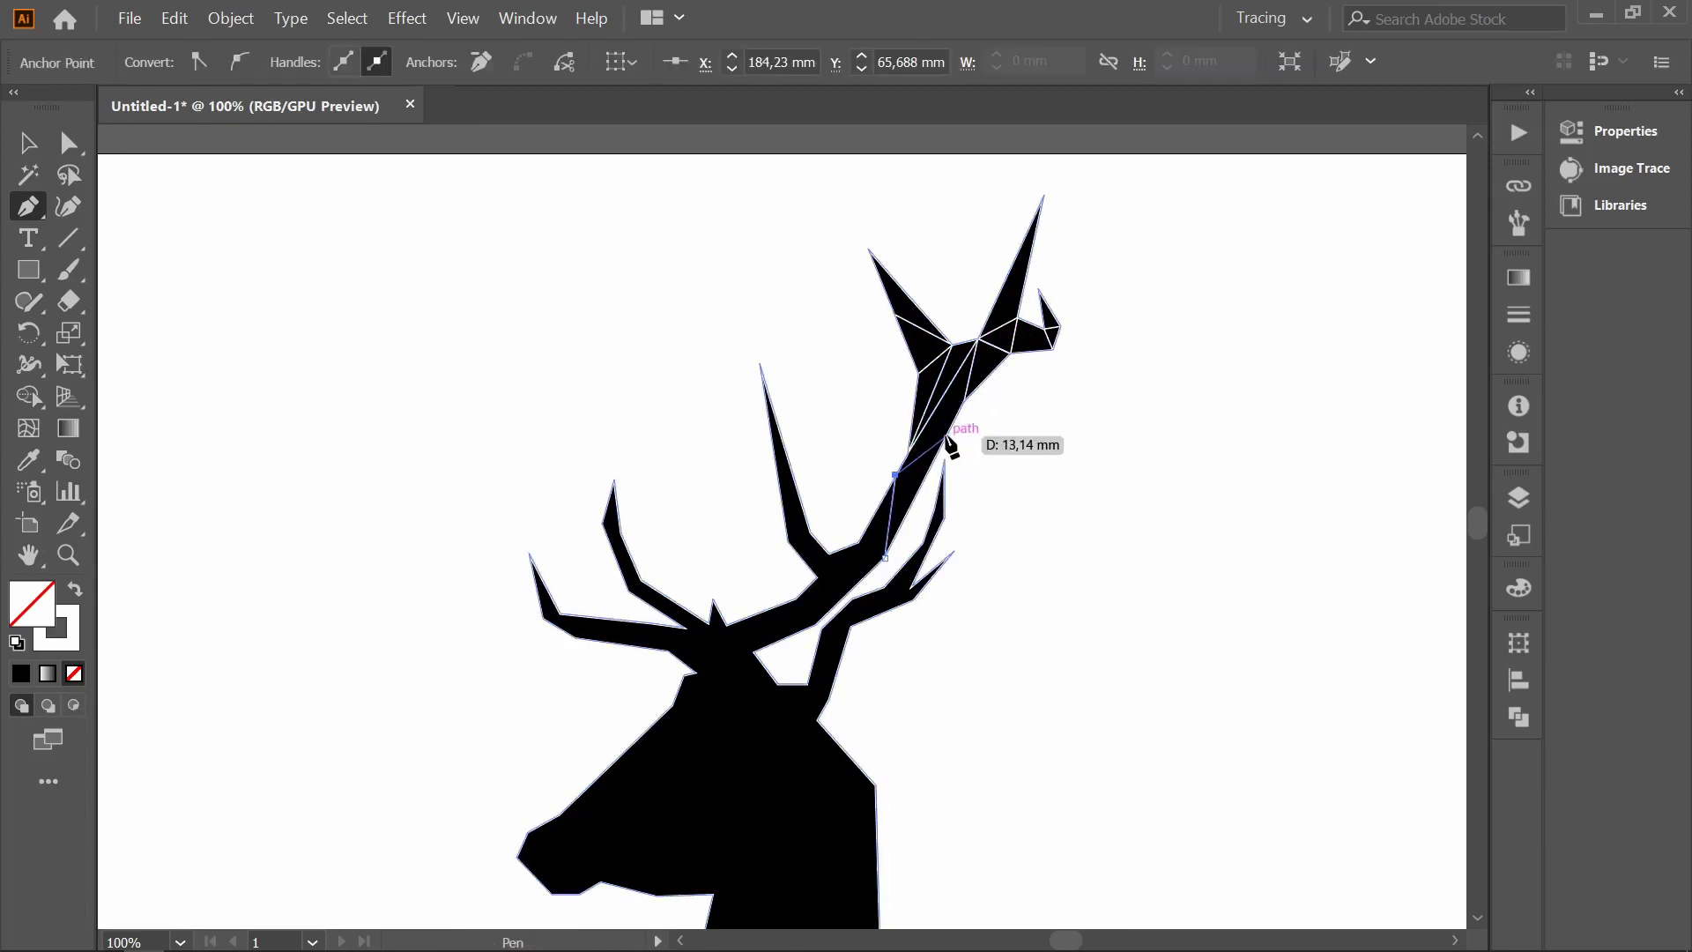
key("ctrl+z")
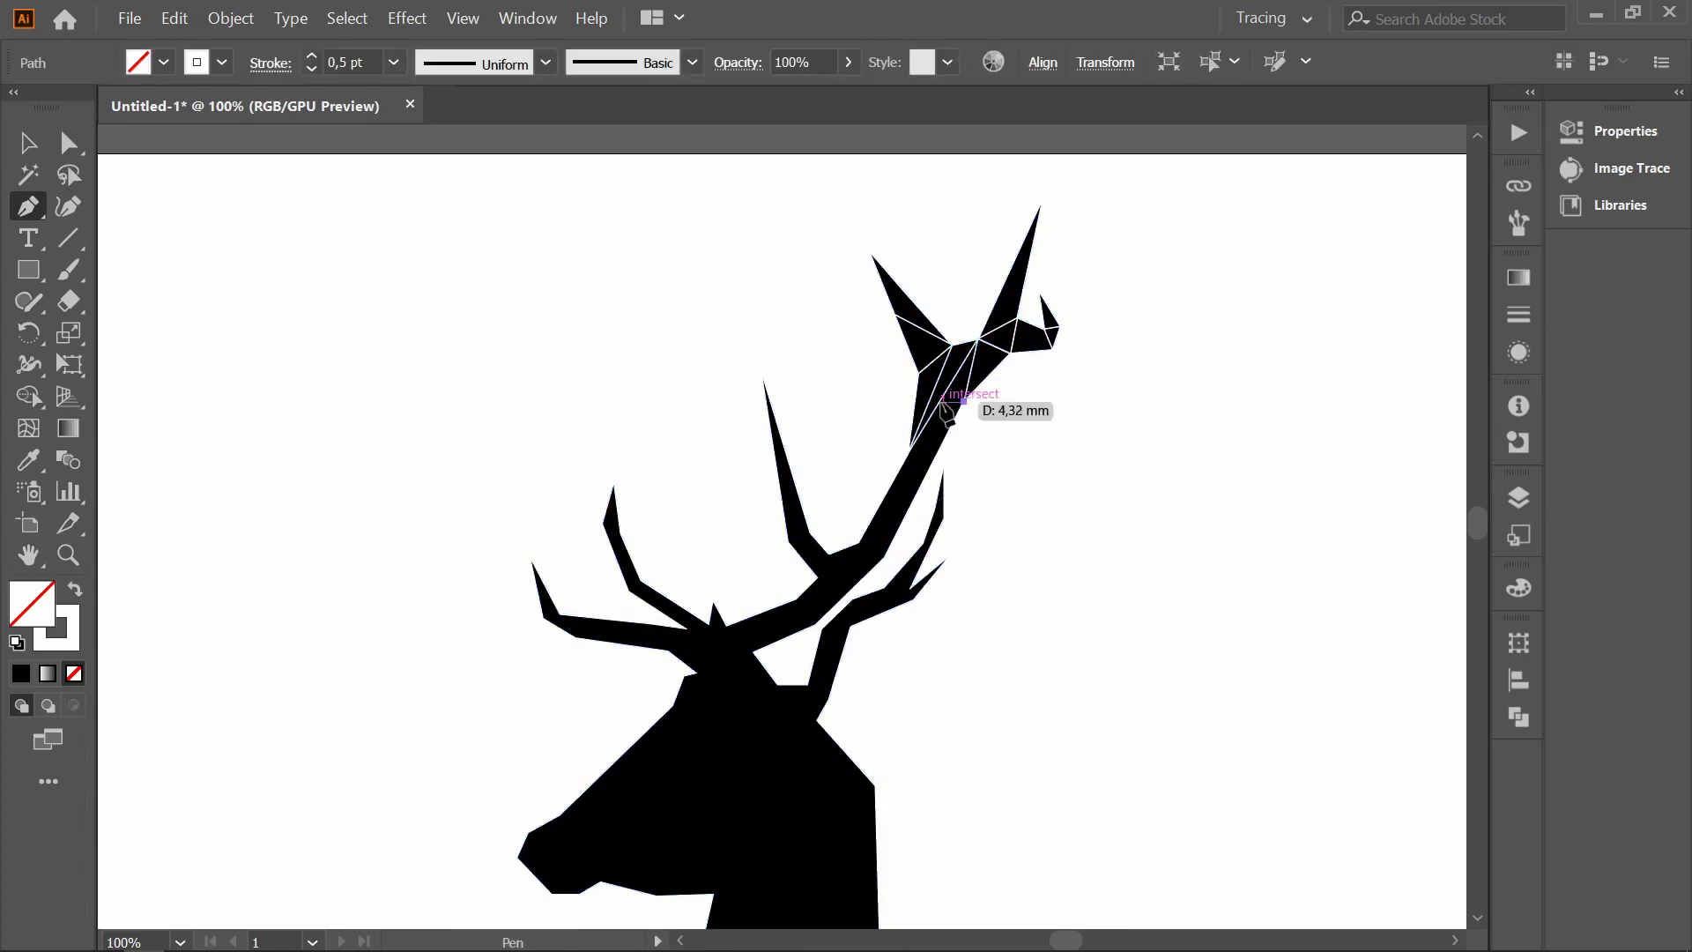
left_click(927, 472)
left_click(936, 408)
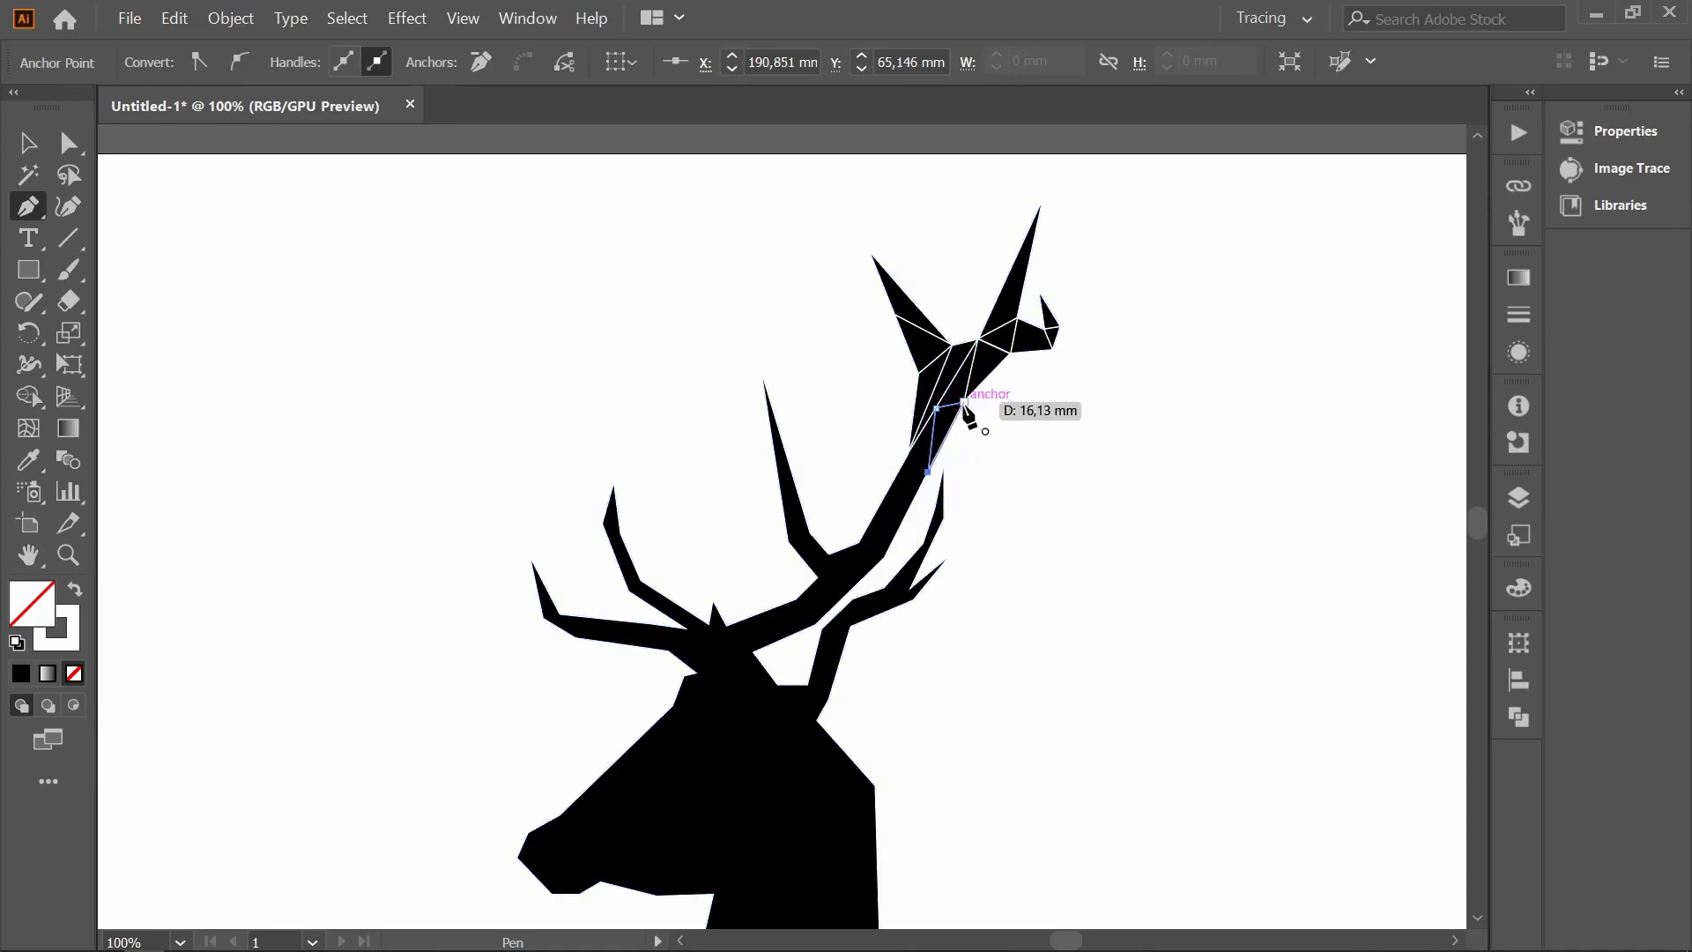
left_click(861, 544)
left_click(925, 470)
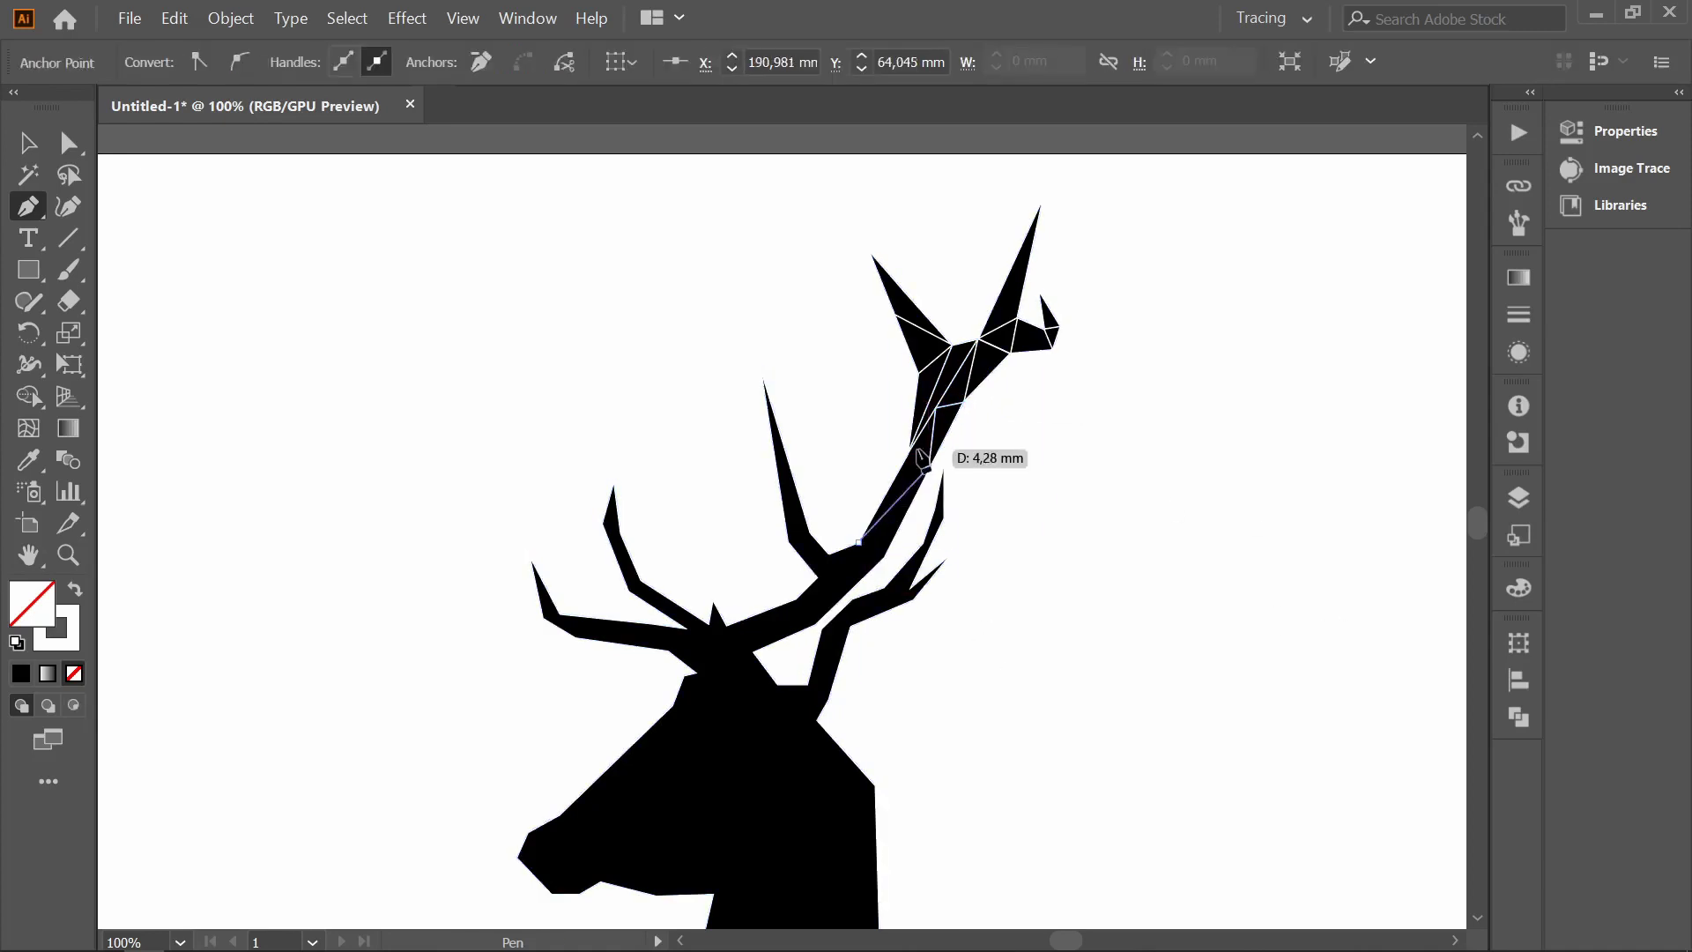
left_click(861, 544)
- Draw a triangle further down the right antler, joining it back to the antler edge
scroll(872, 538, "down", 2)
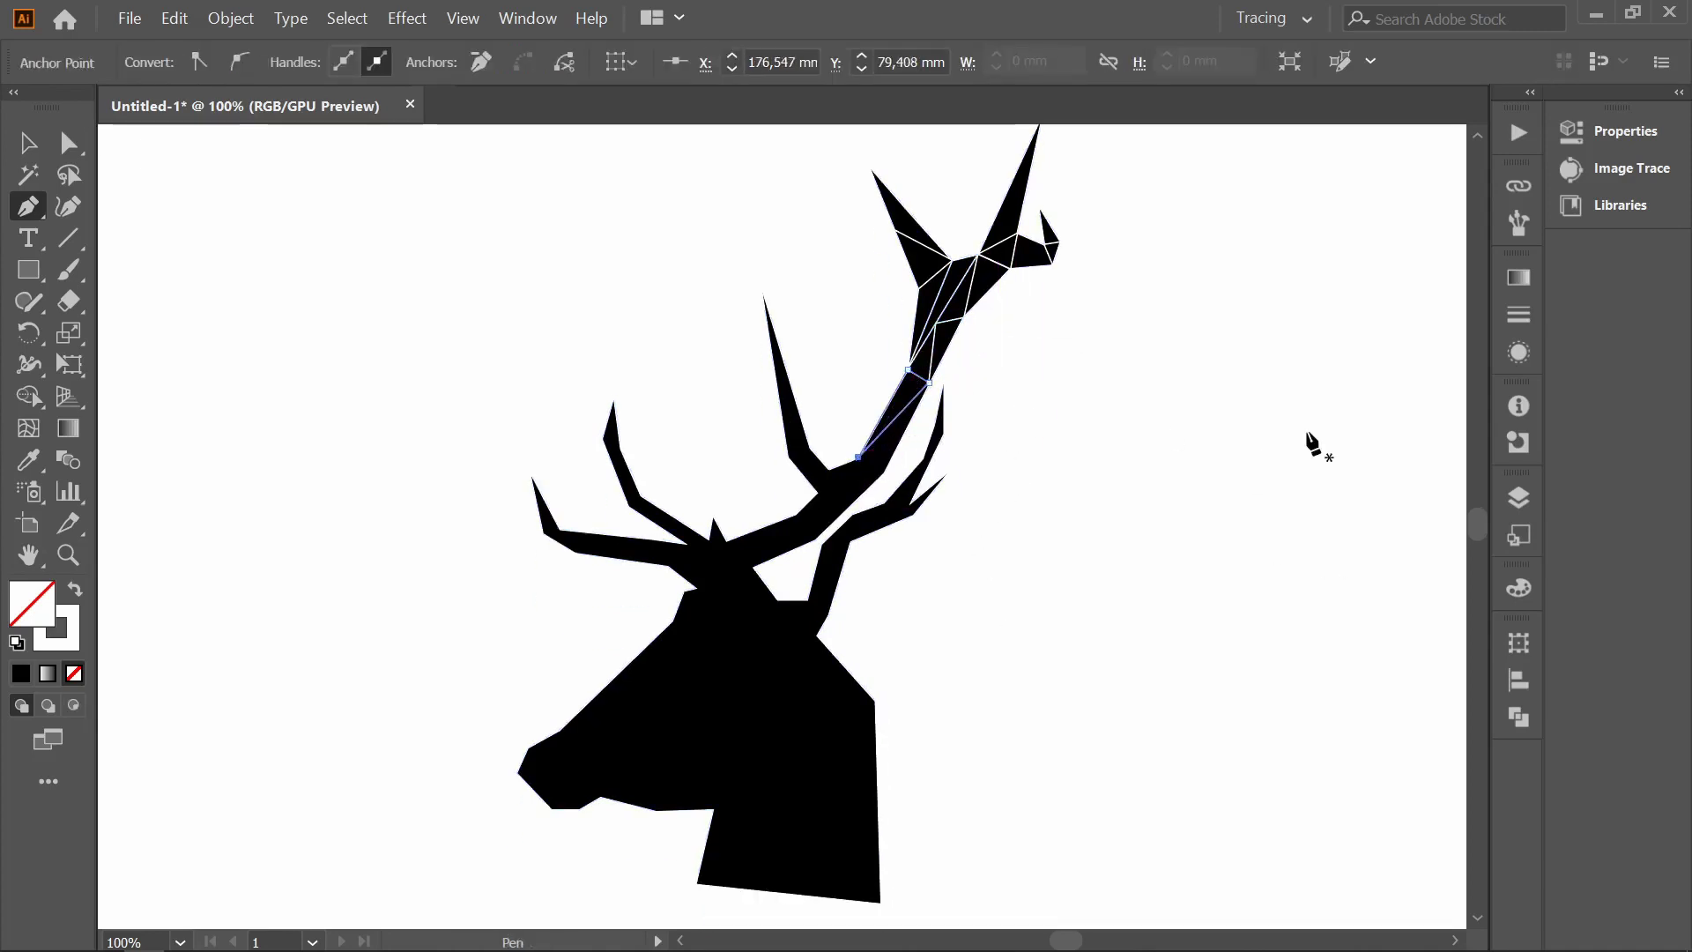
left_click(884, 473)
left_click(932, 382)
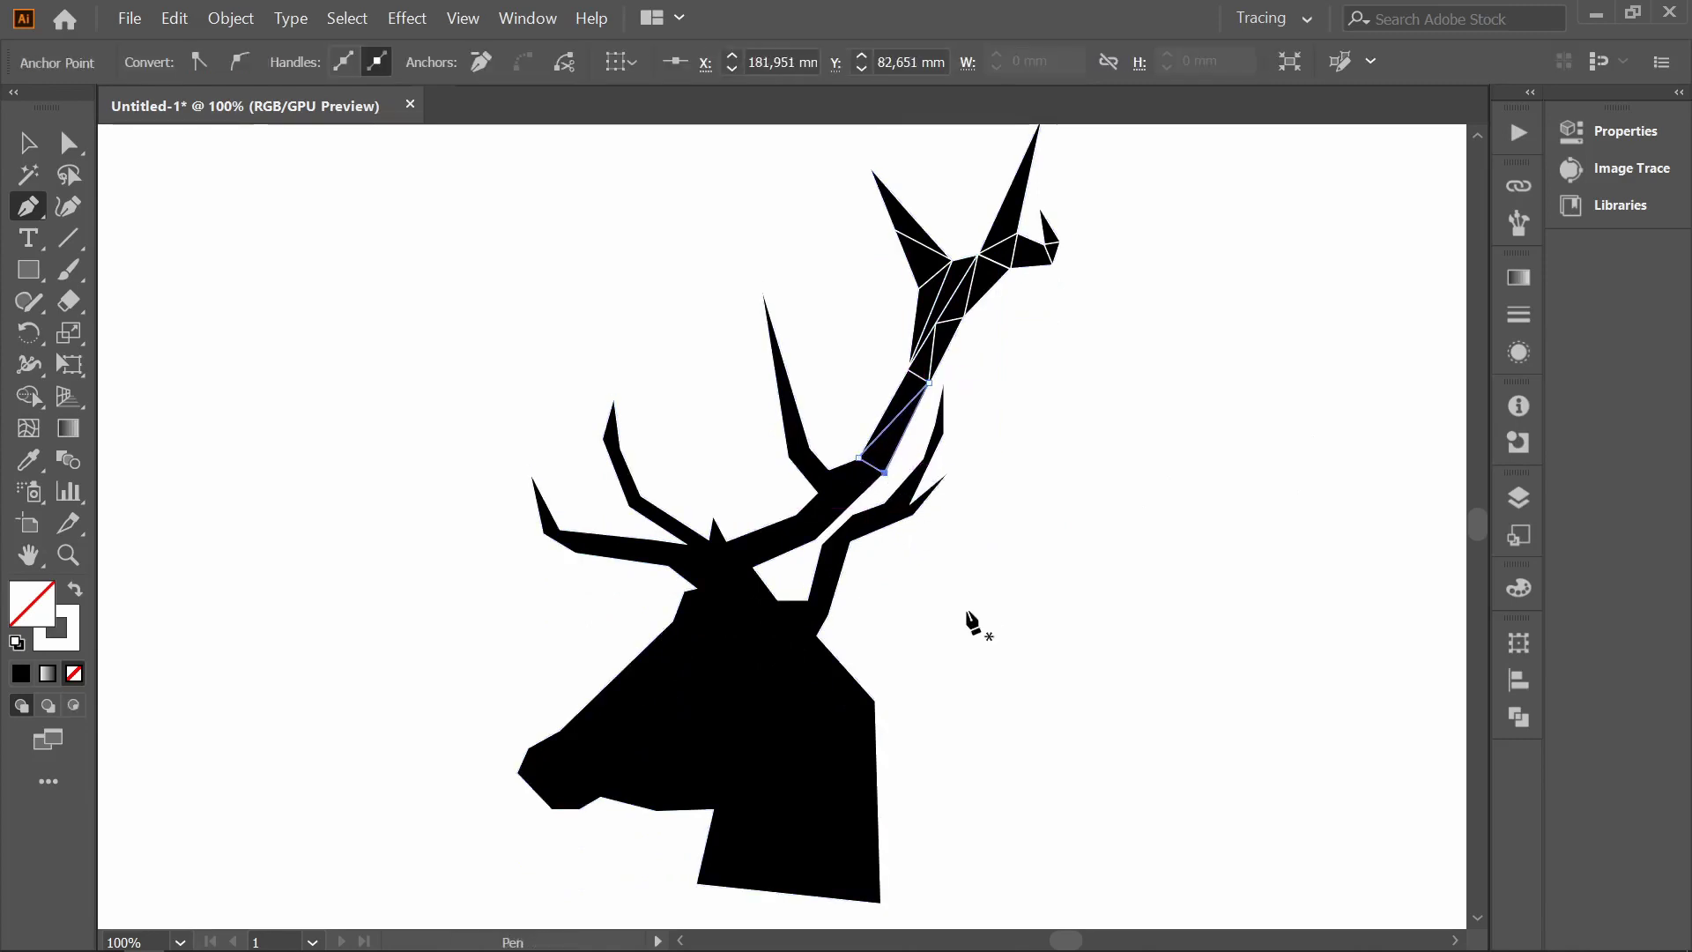
scroll(881, 528, "down", 1)
left_click(787, 414)
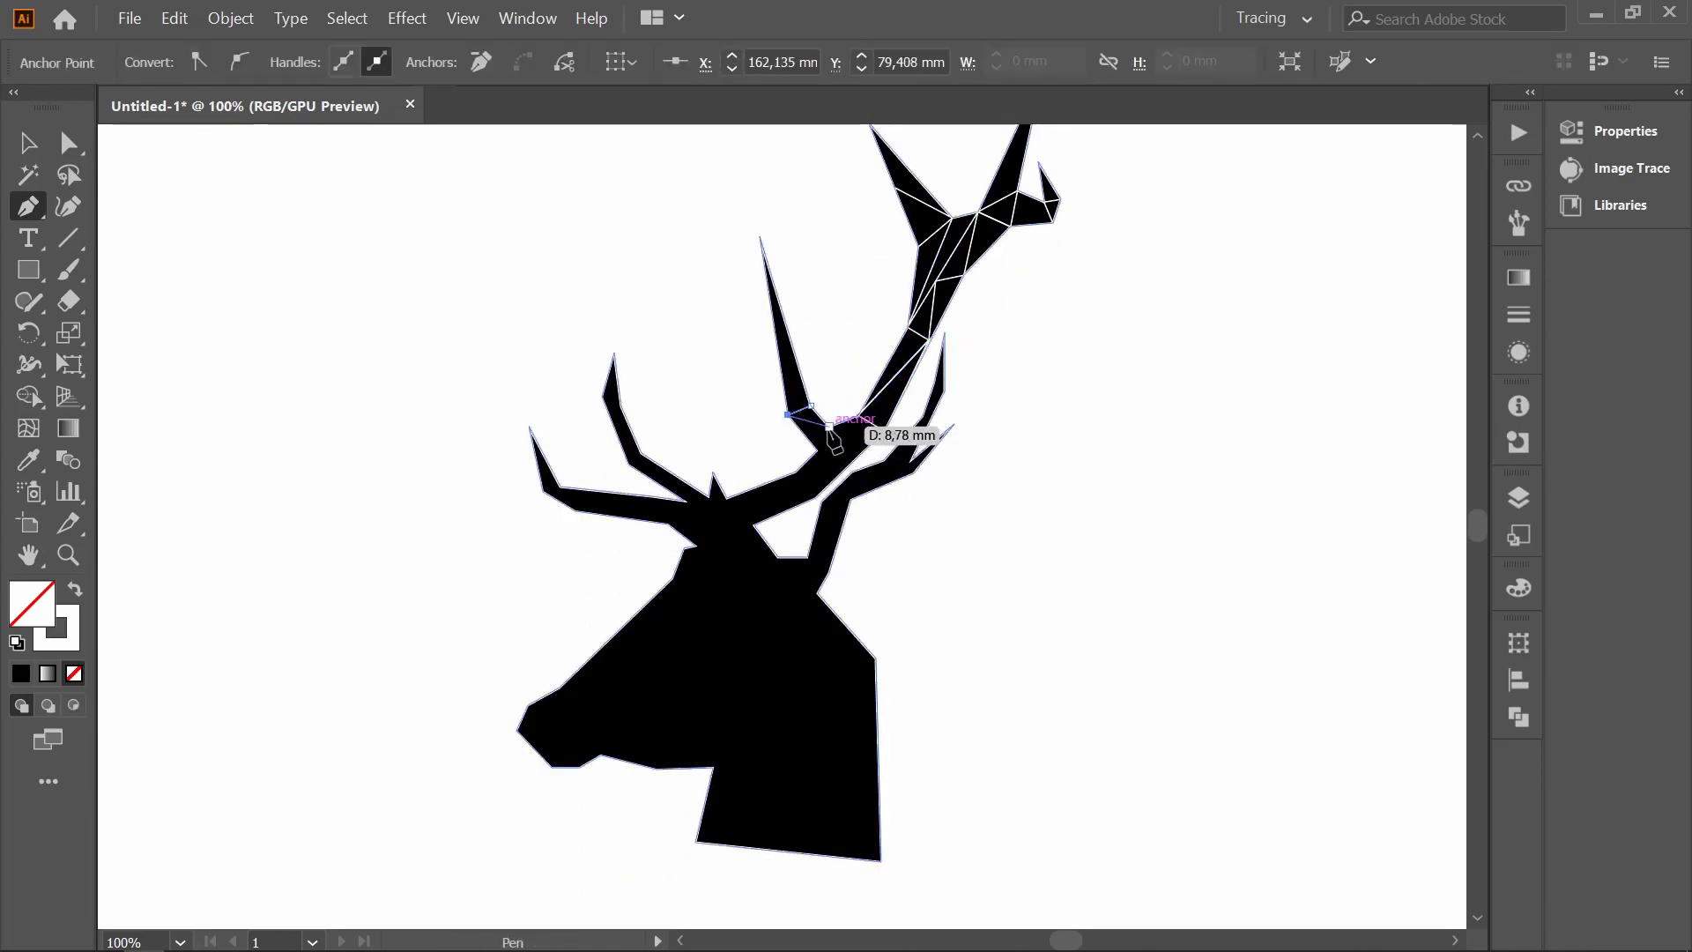
left_click(817, 450)
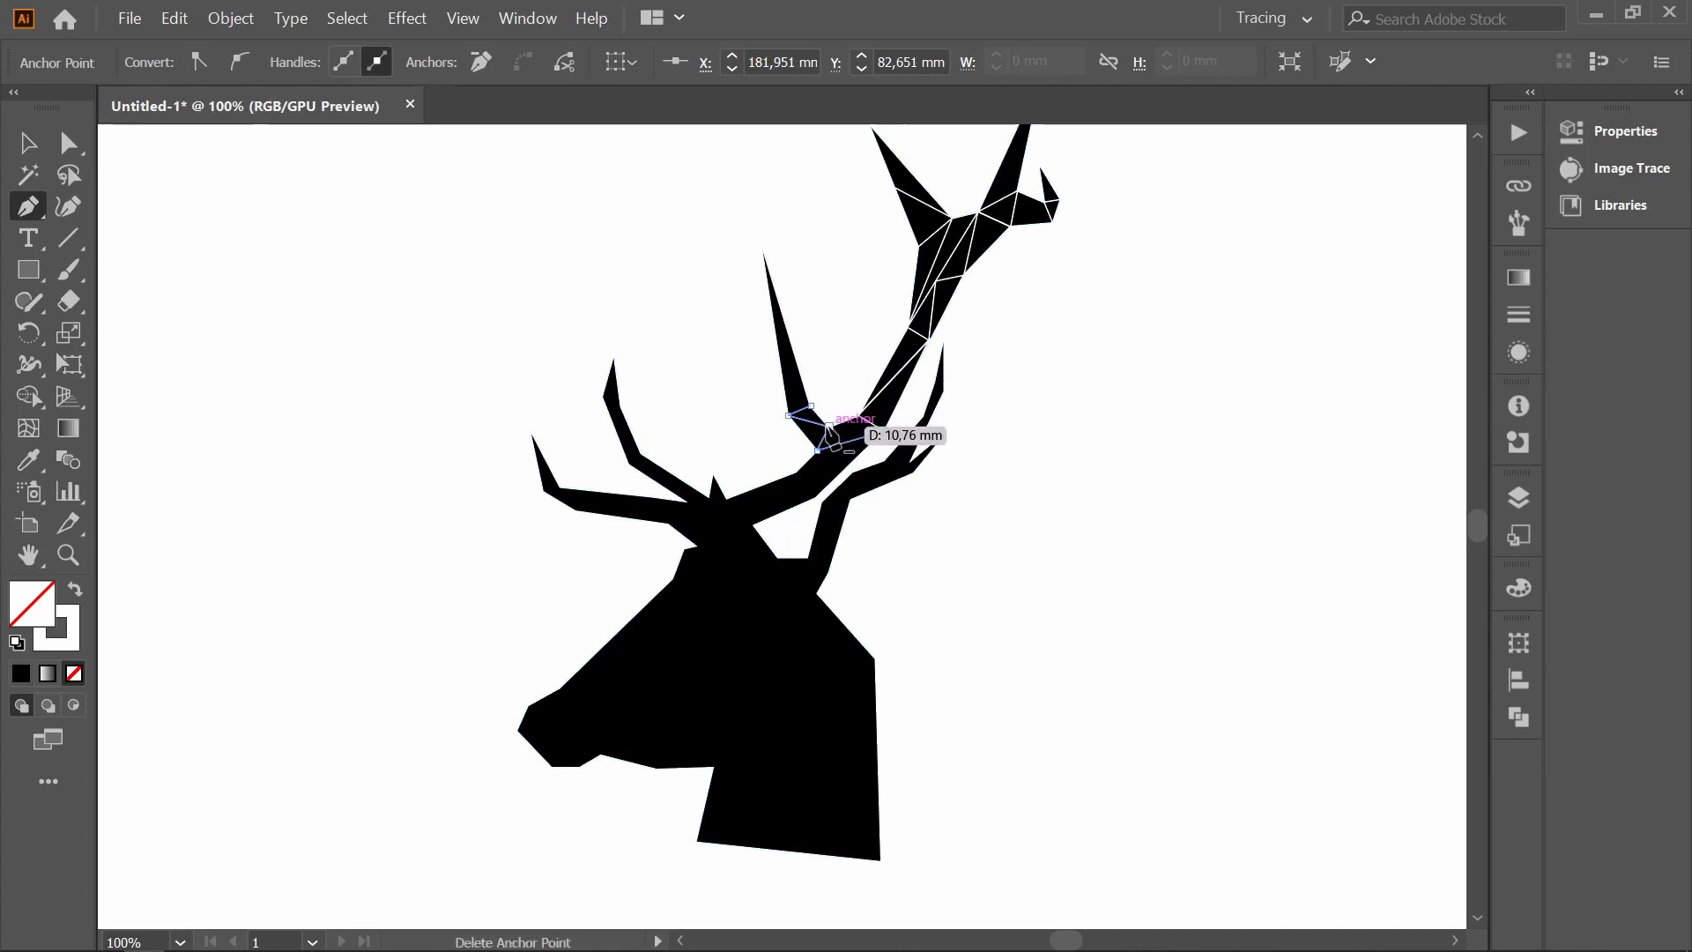
left_click(884, 432)
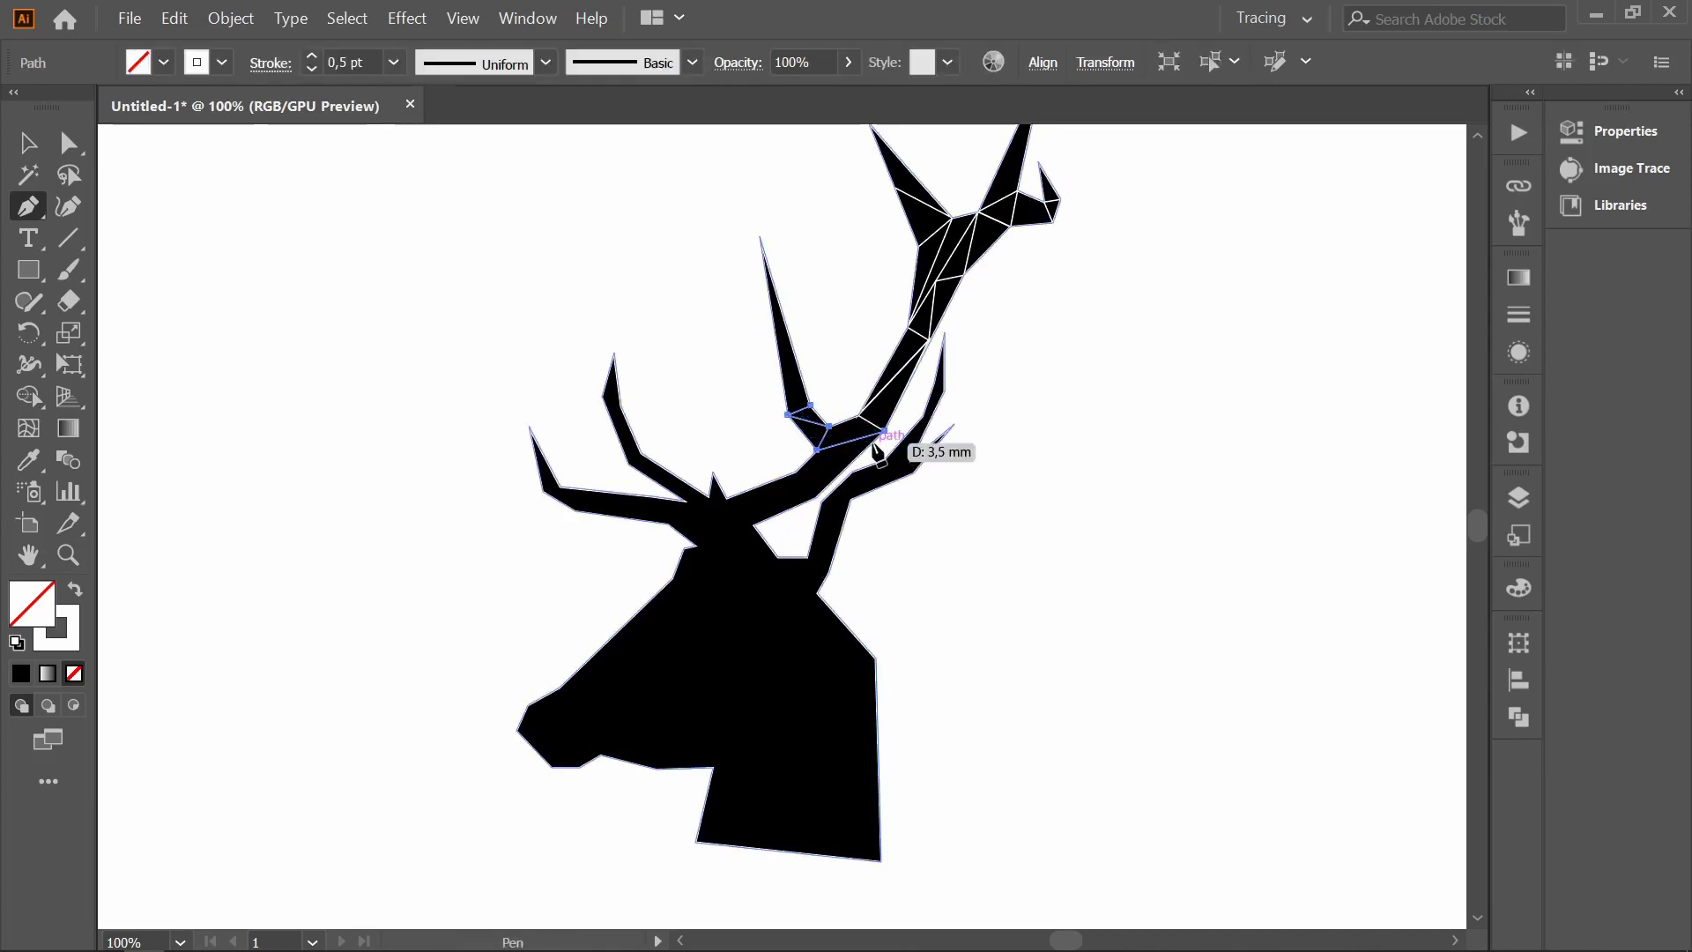
- Add triangles around the lower branch split point, then deselect everything
left_click(829, 428)
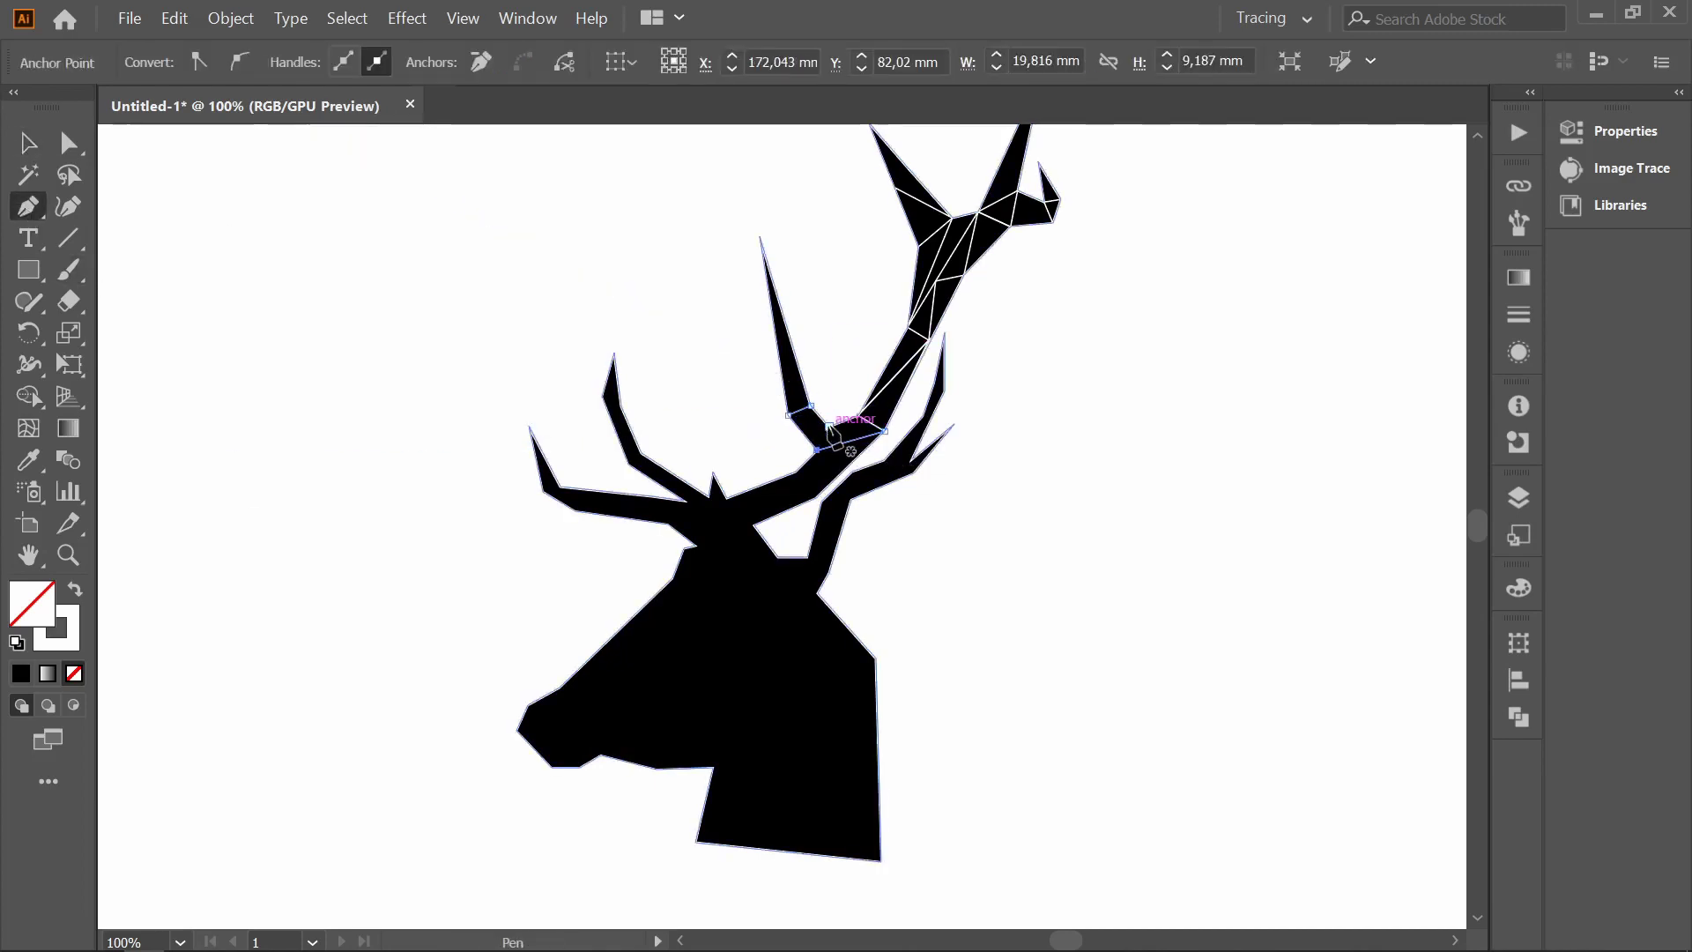
left_click(851, 430)
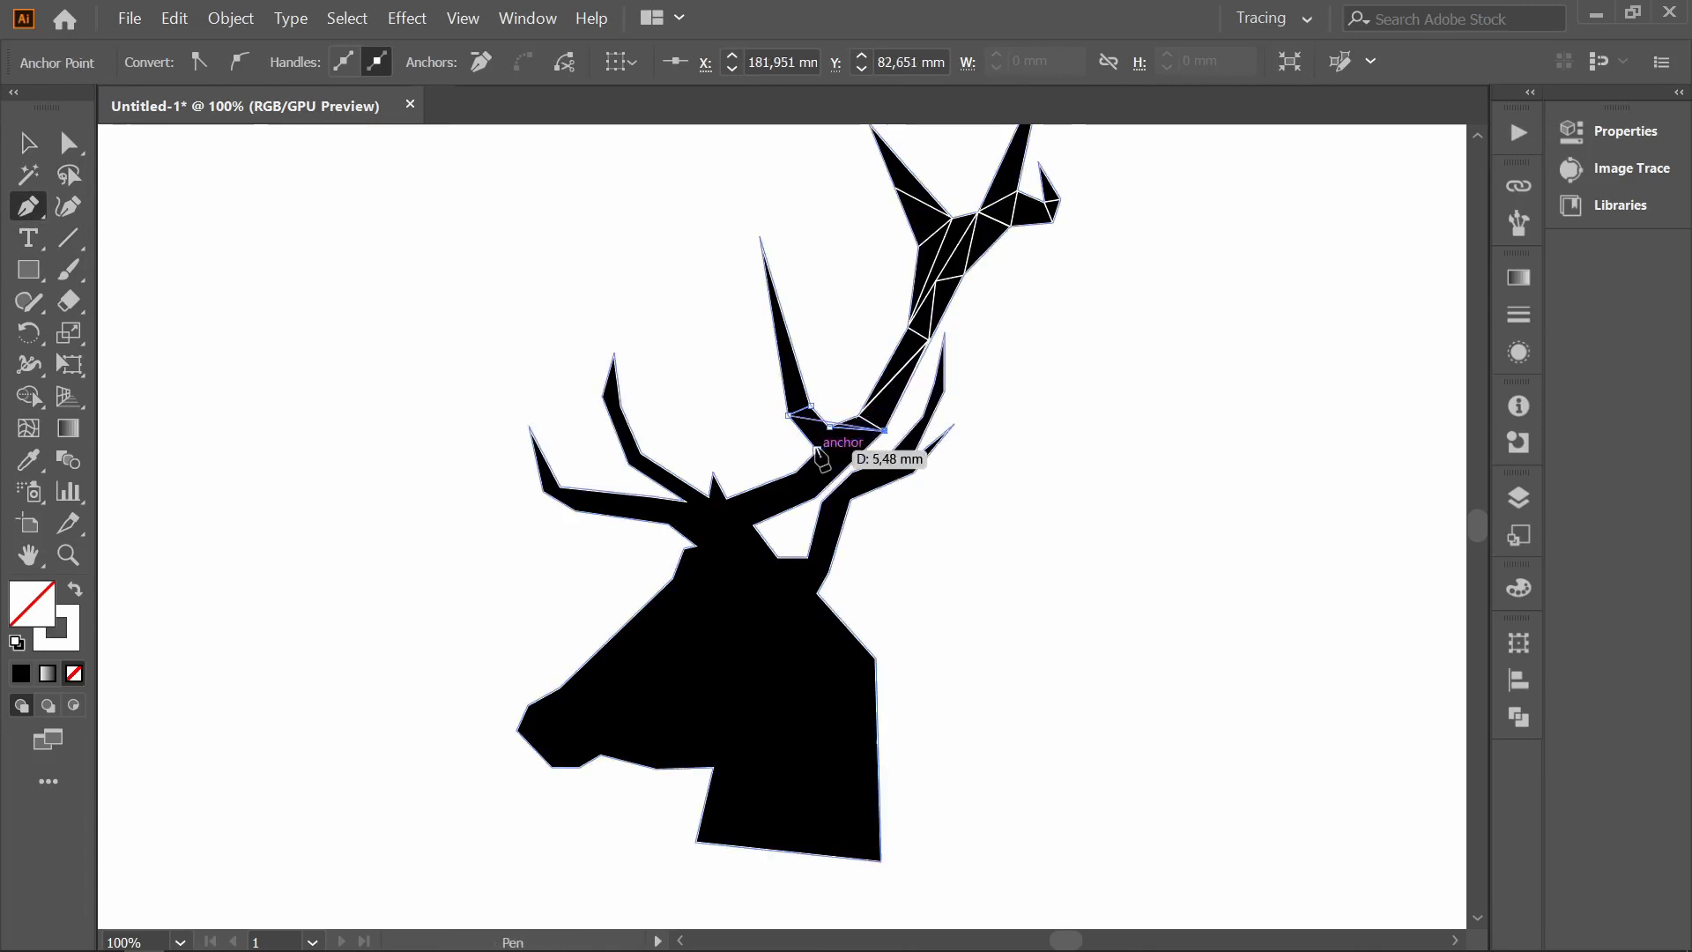
left_click(819, 450)
key("Escape")
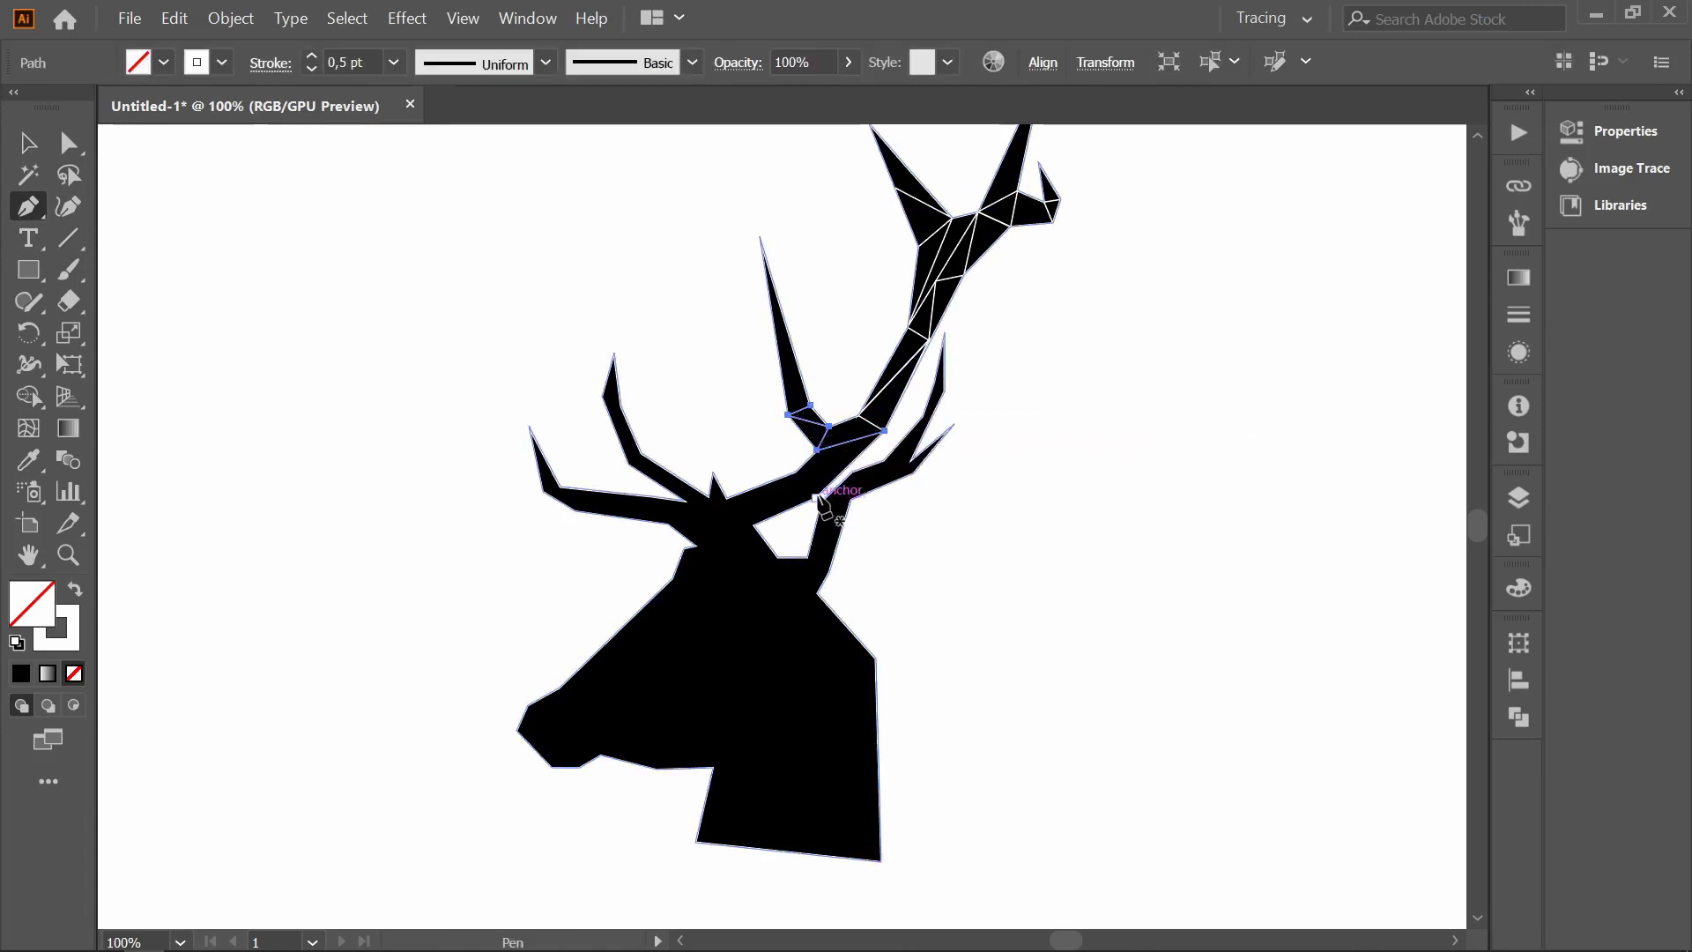
left_click(817, 498)
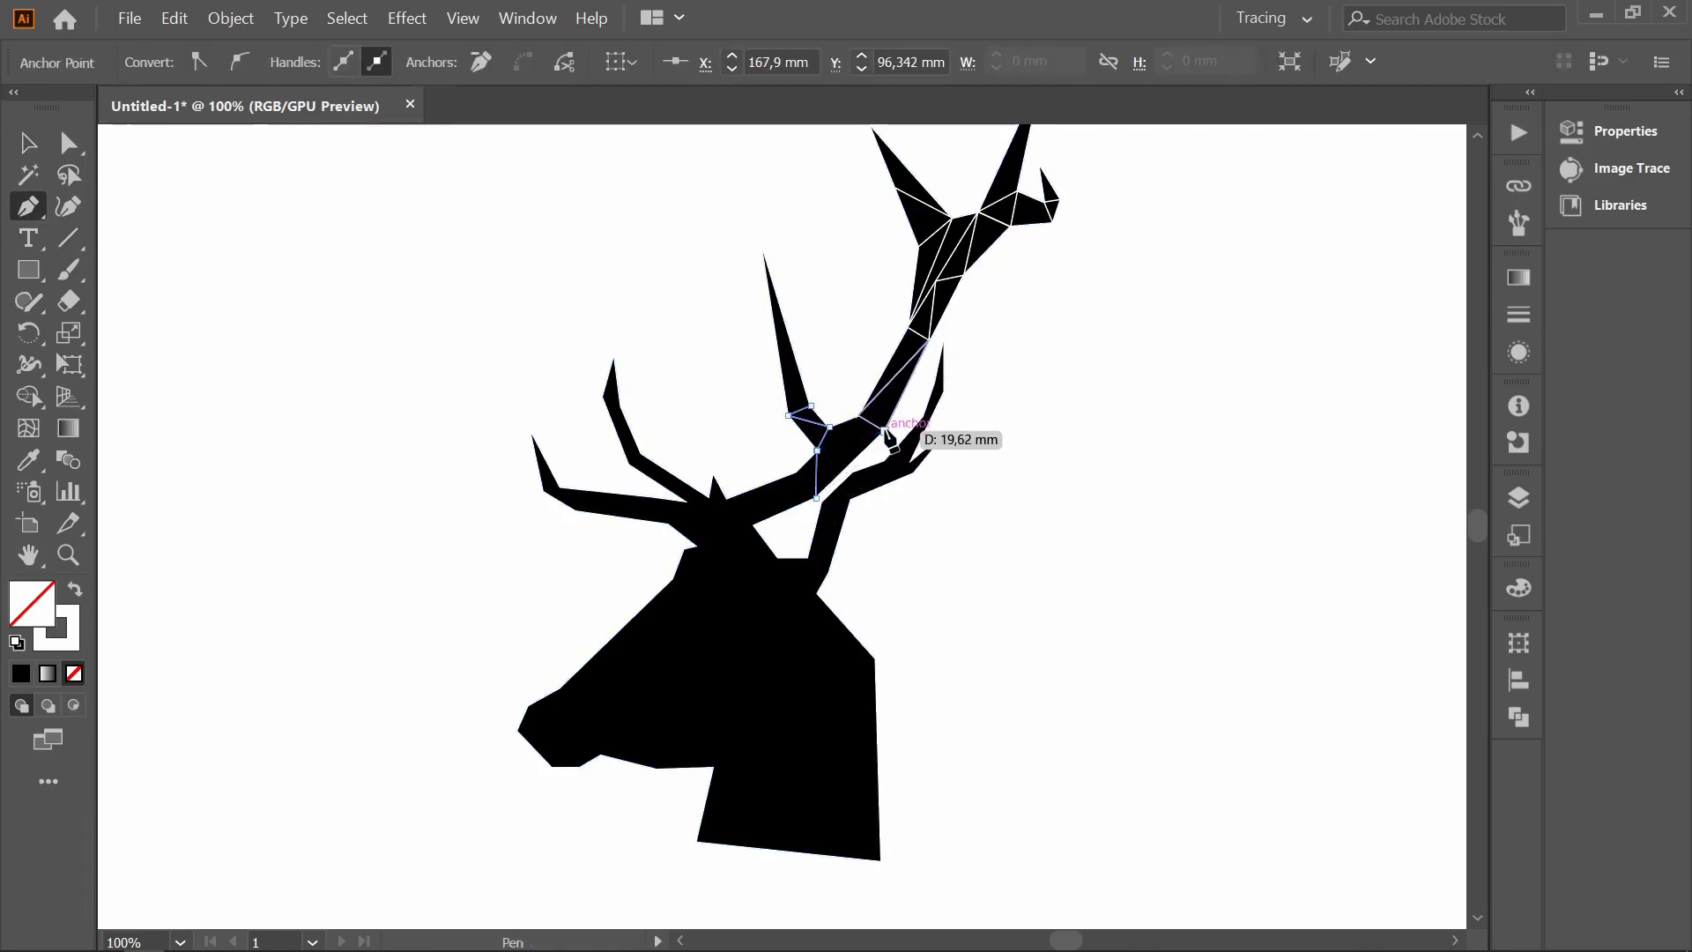
left_click(884, 430)
left_click(818, 473)
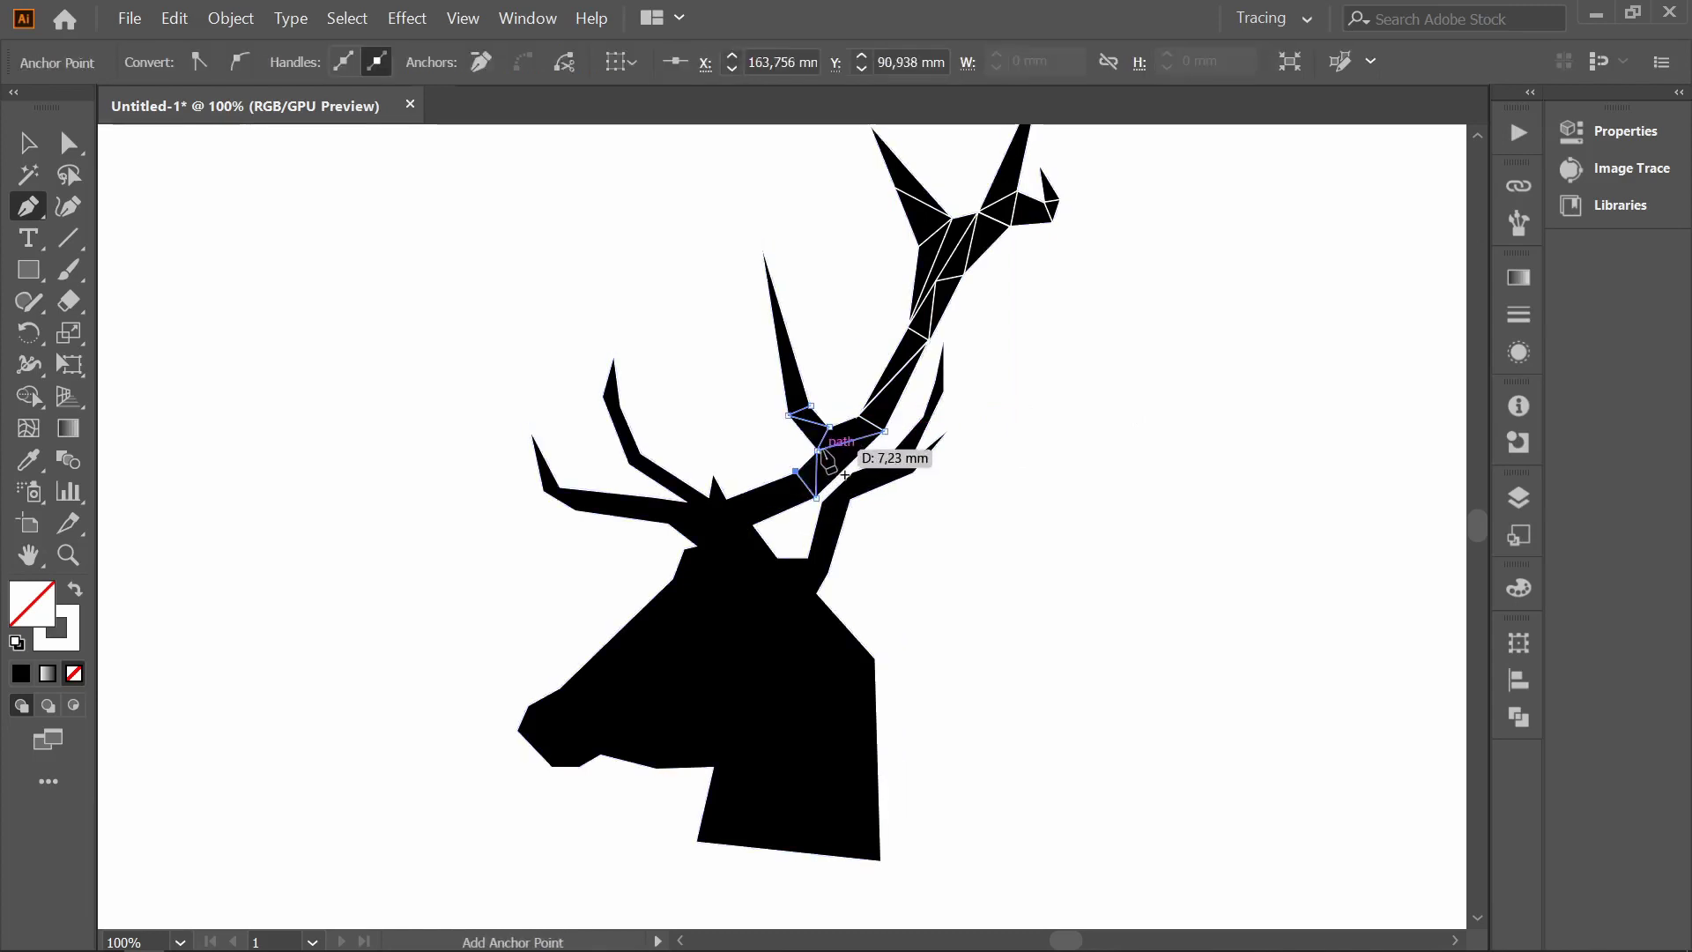
left_click(797, 474)
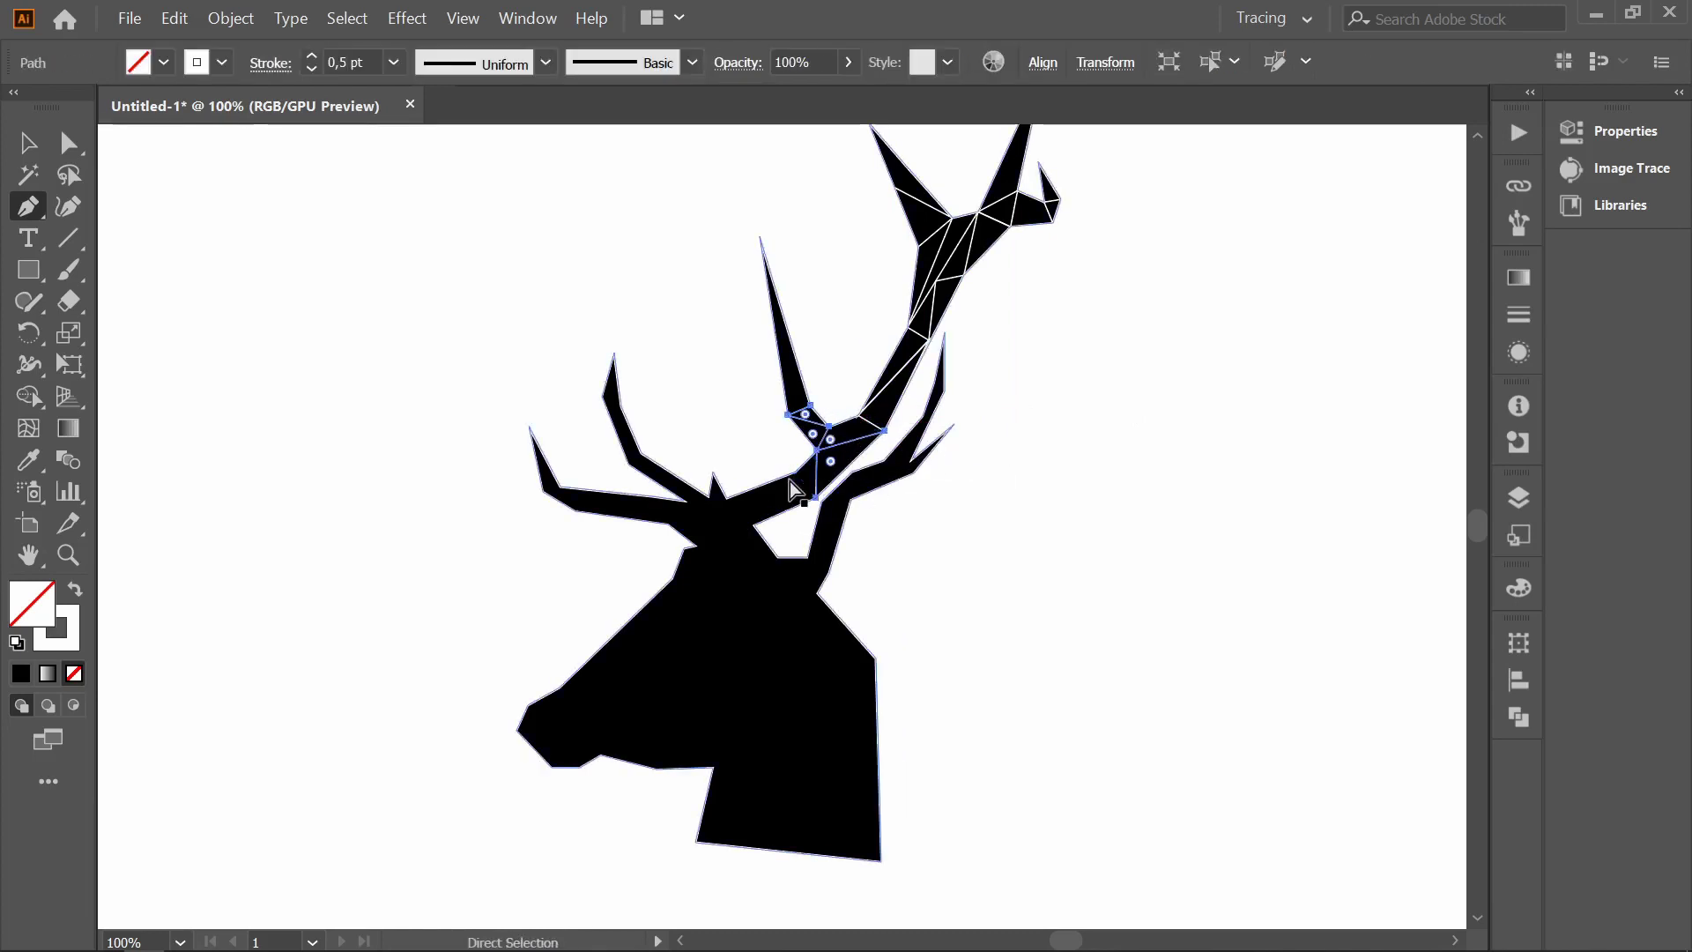
key("v")
left_click(341, 283)
scroll(590, 421, "down", 2)
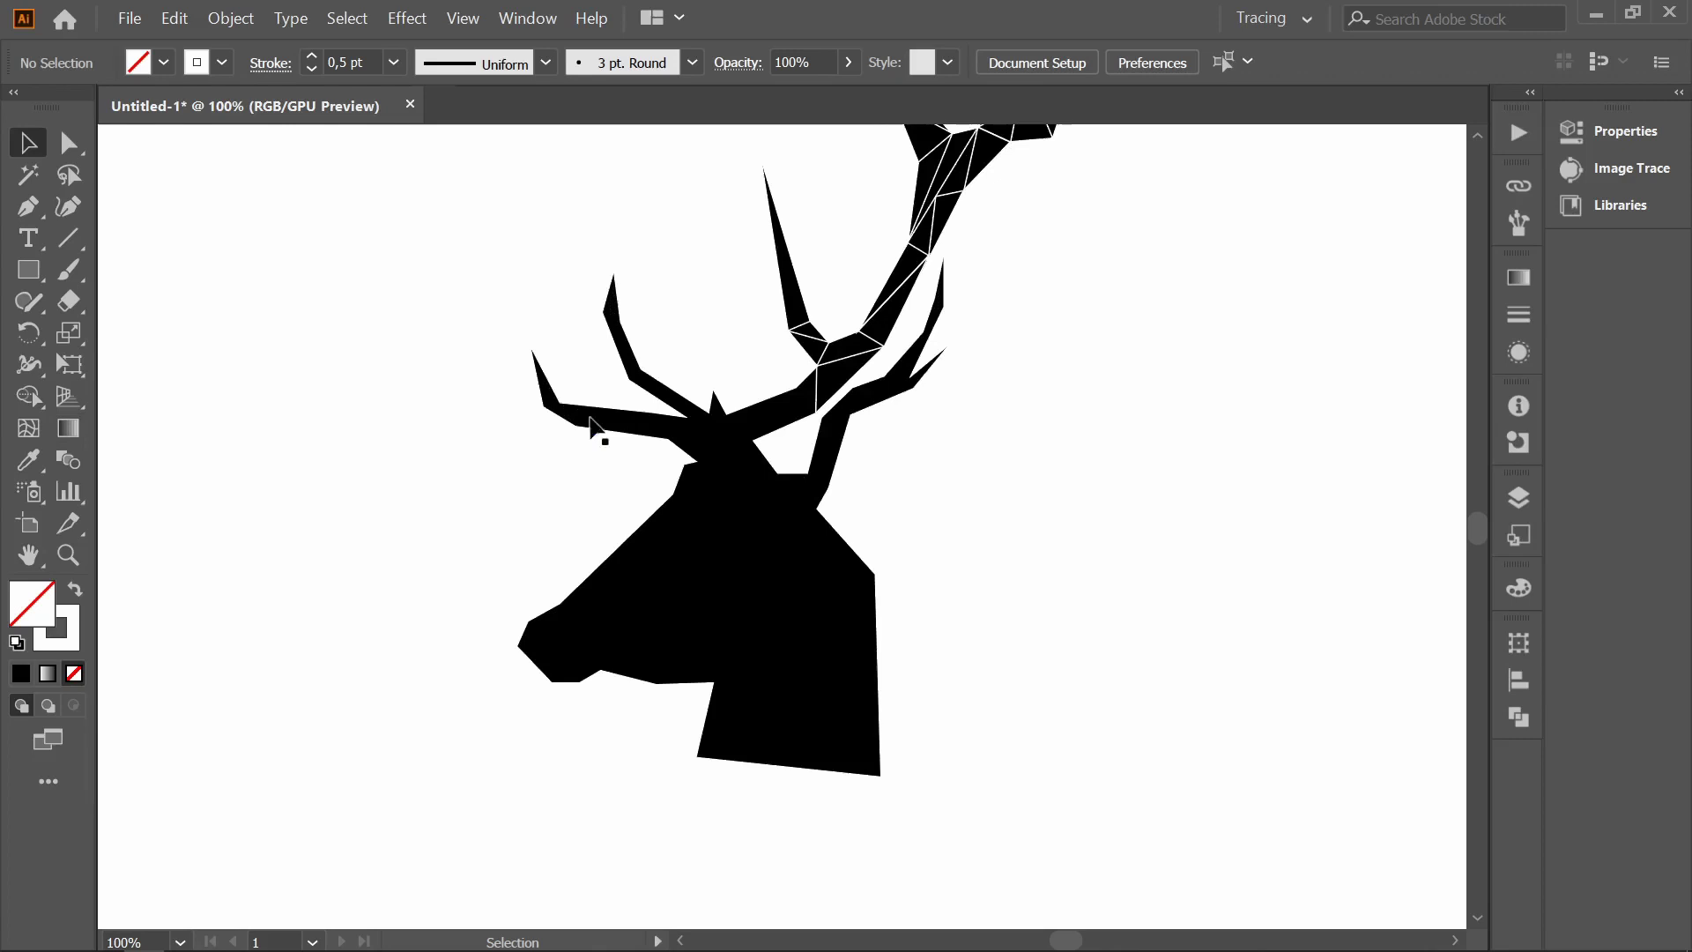
- Draw a closed white triangle at the right antler base and deselect it
left_click(882, 345)
left_click(818, 364)
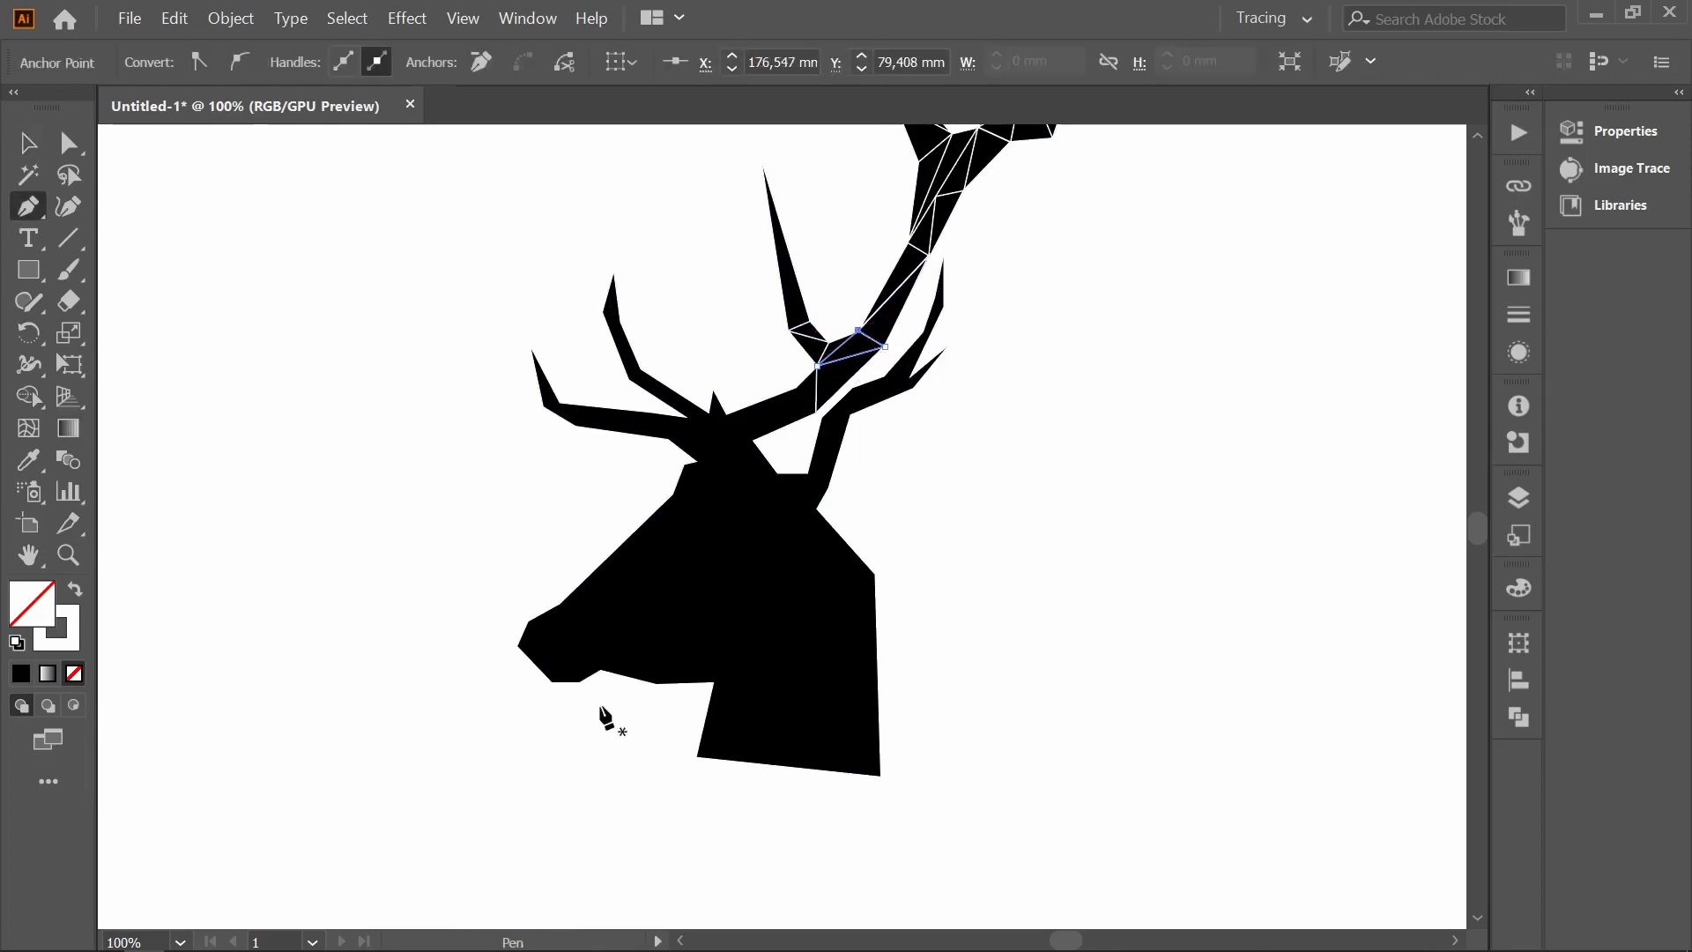
left_click(815, 411)
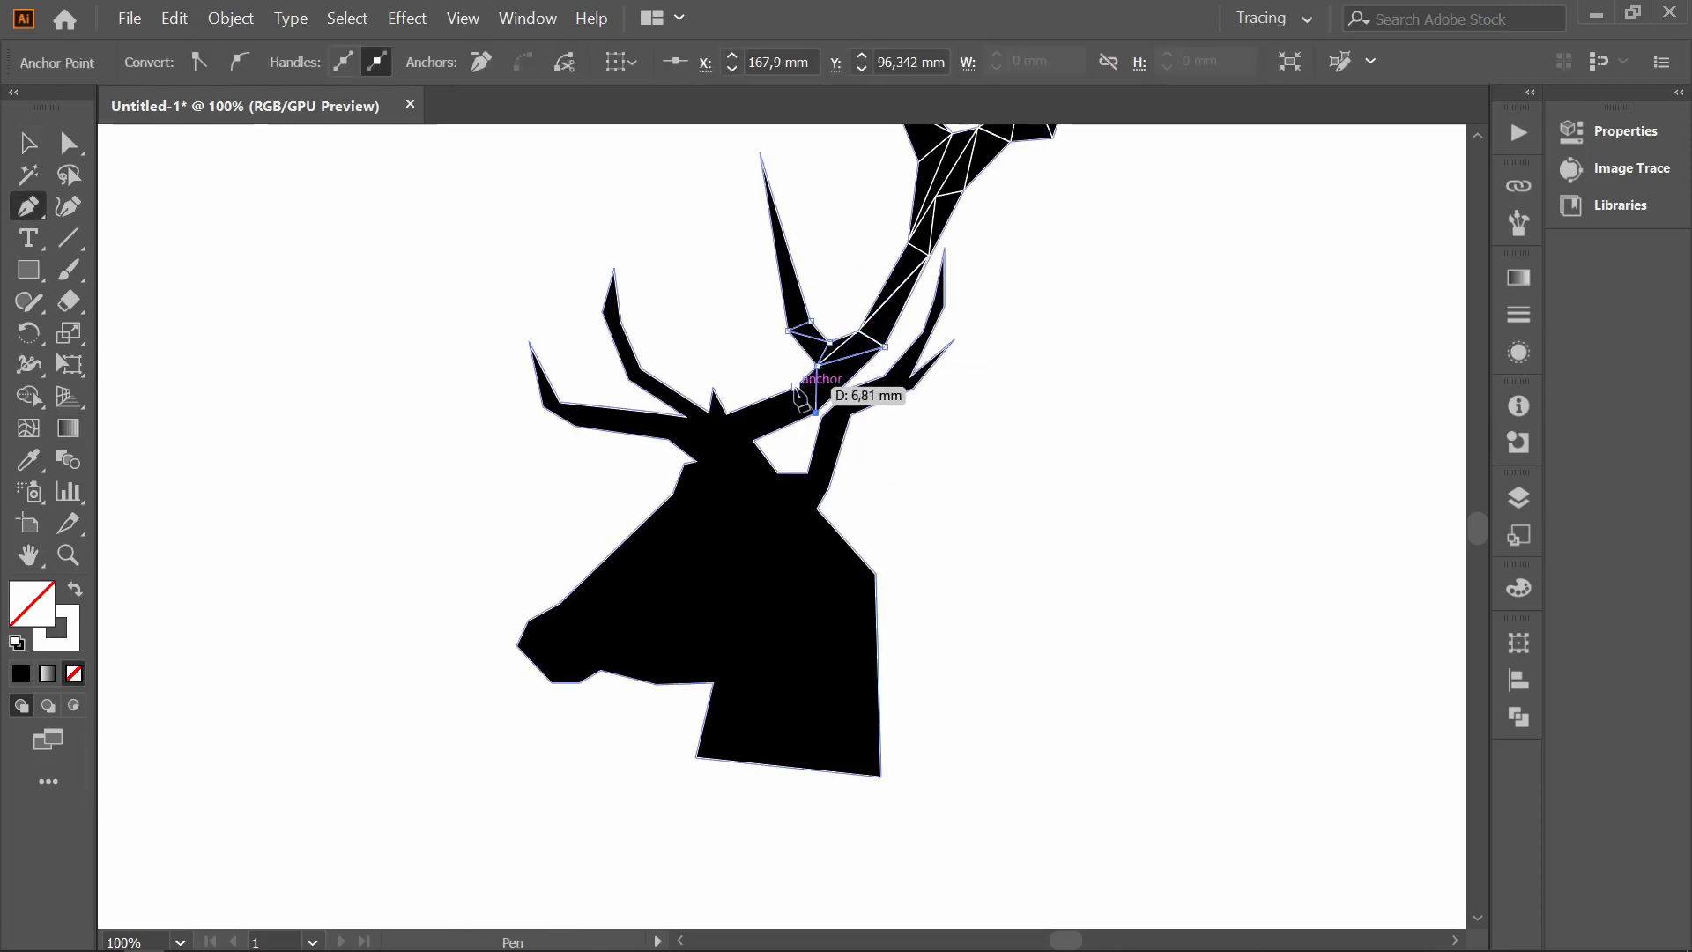
left_click(797, 387)
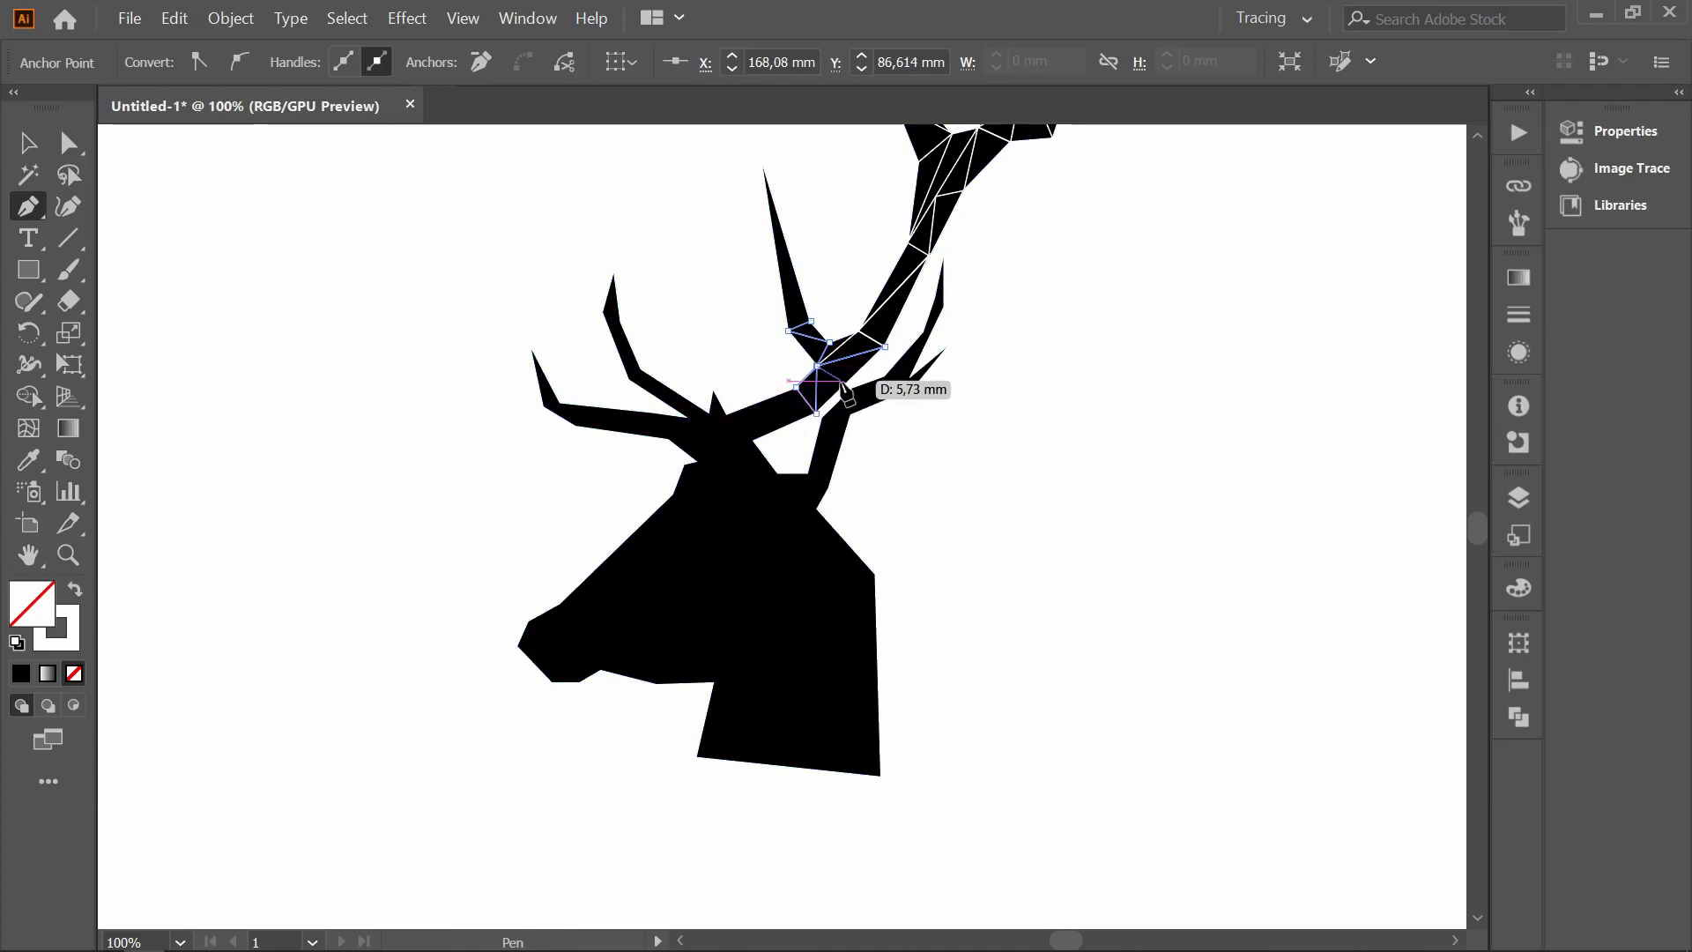
key("v")
left_click(405, 421)
scroll(406, 422, "down", 1)
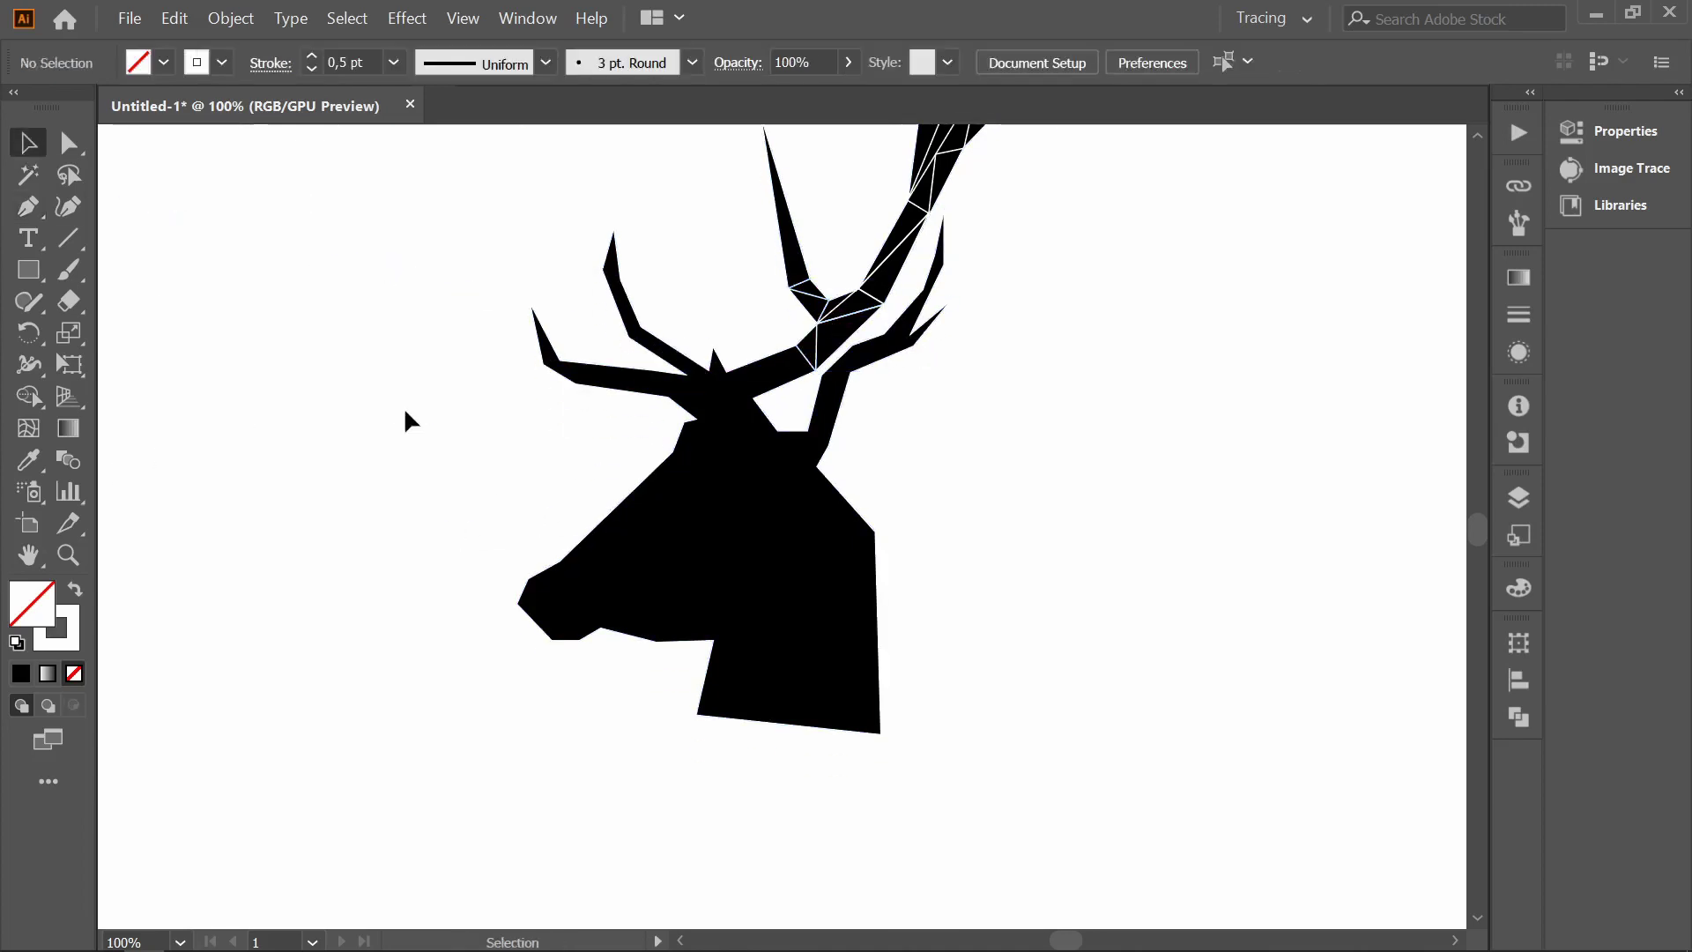
- Draw a triangle where the antlers meet, then deselect the path
left_click(817, 370)
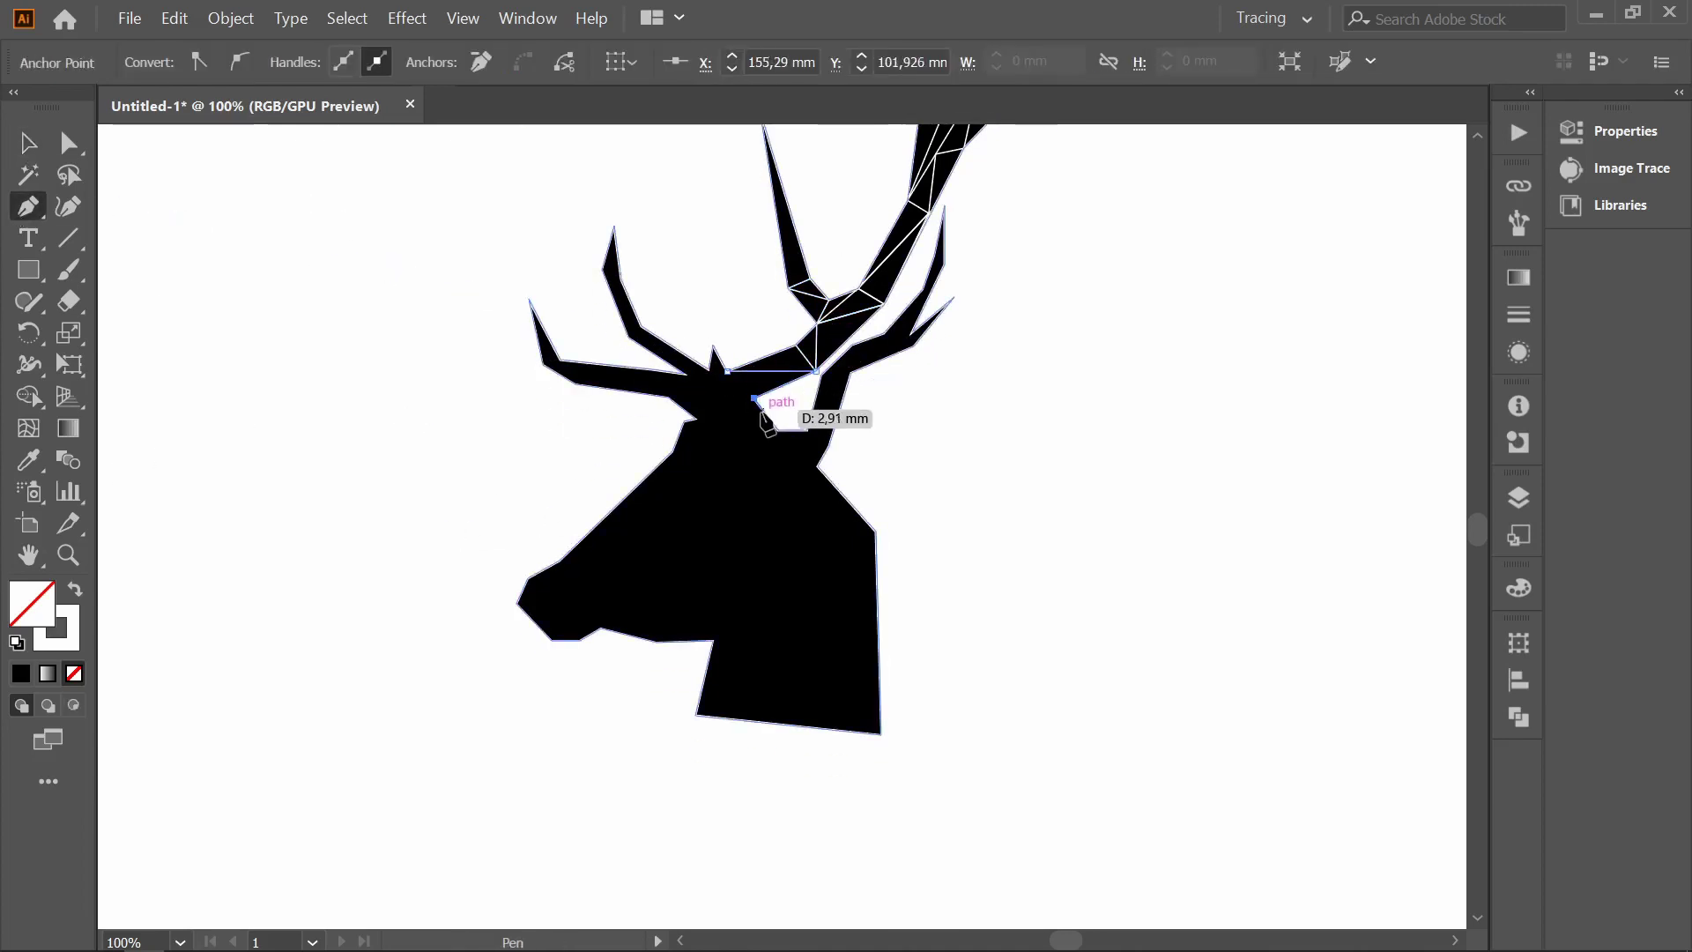
left_click(755, 399)
left_click(726, 370)
left_click(922, 289)
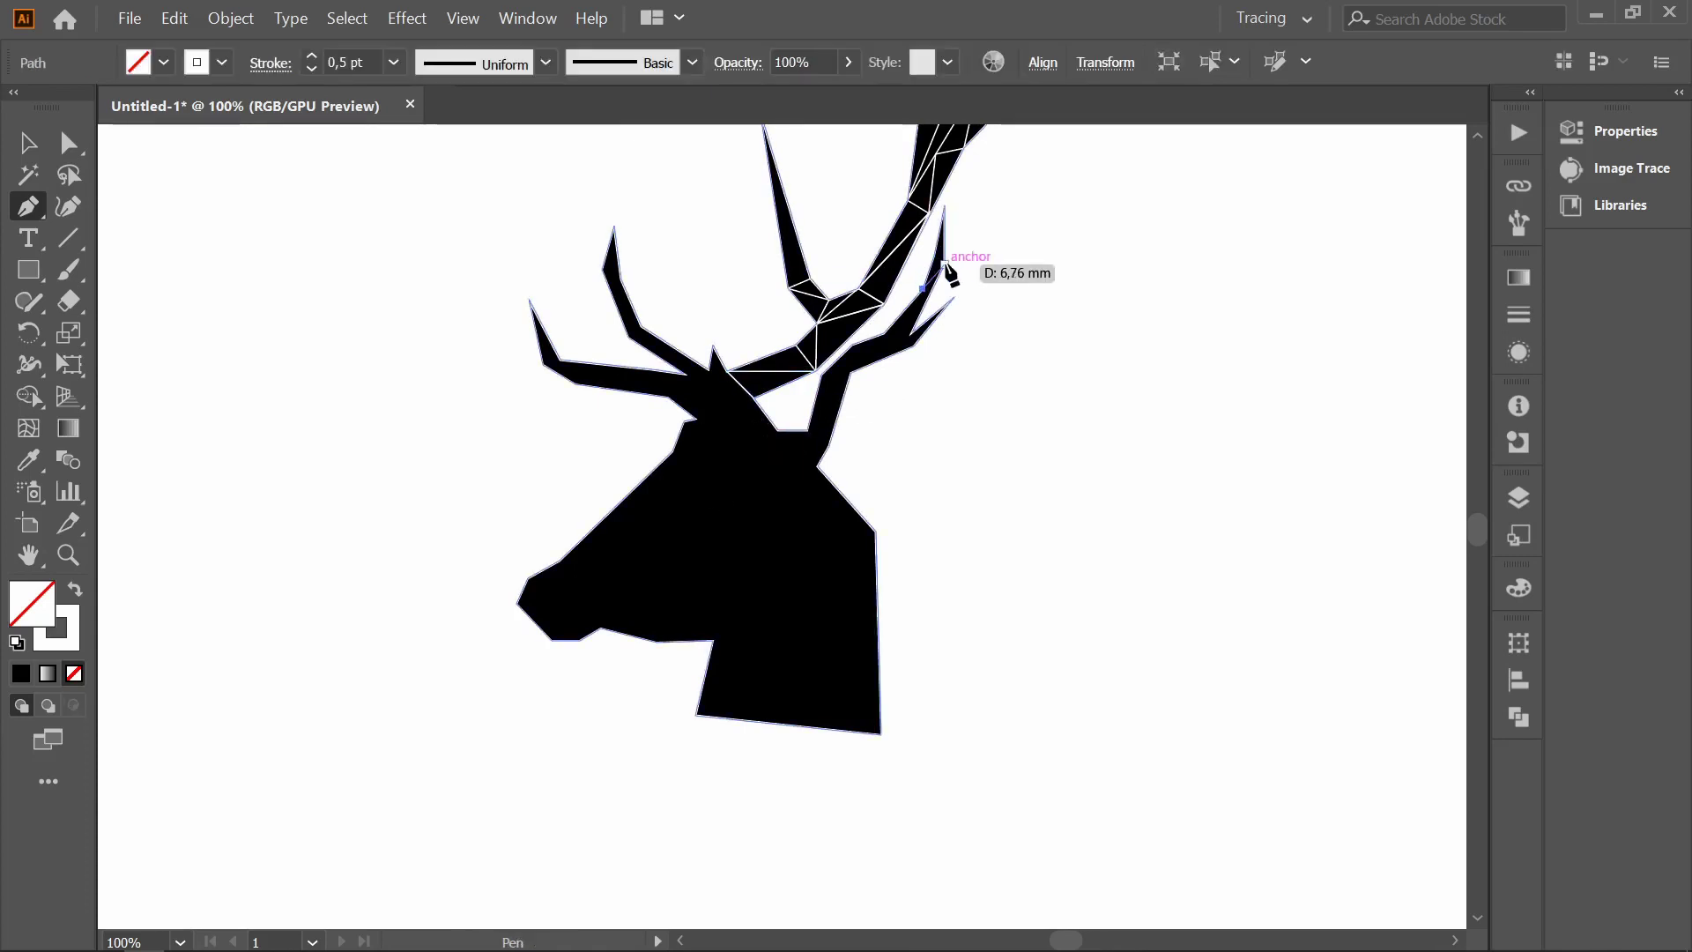
key("v")
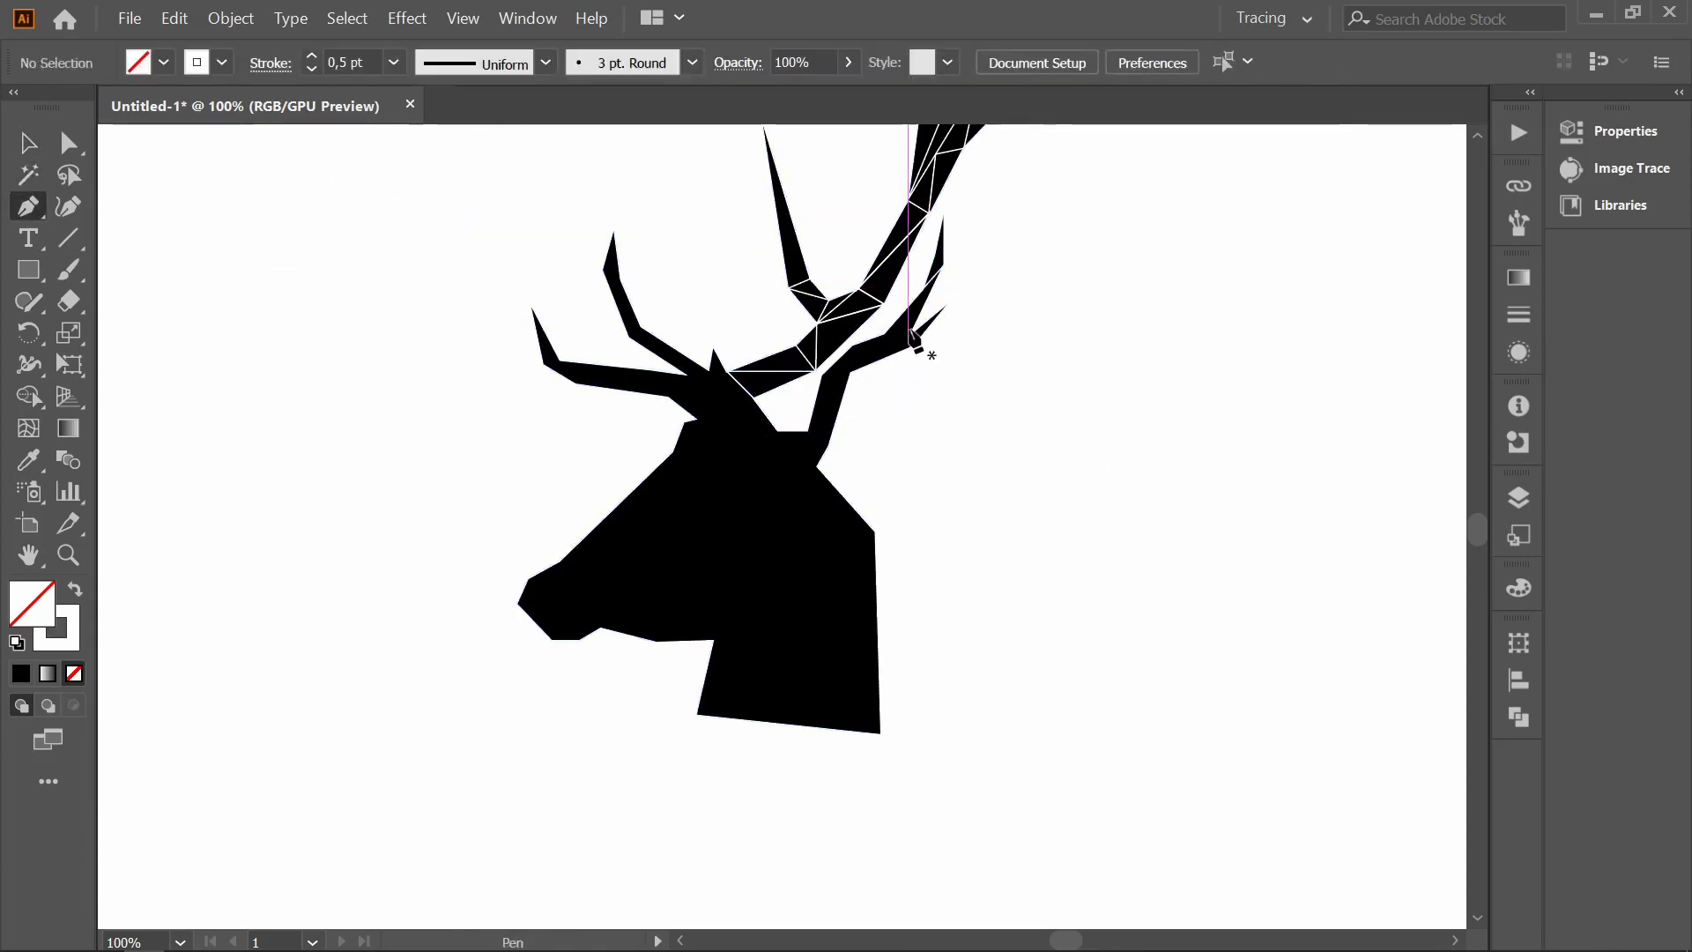
- Draw triangles along the lower antler branch down to its base near the head
left_click(910, 342)
left_click(852, 343)
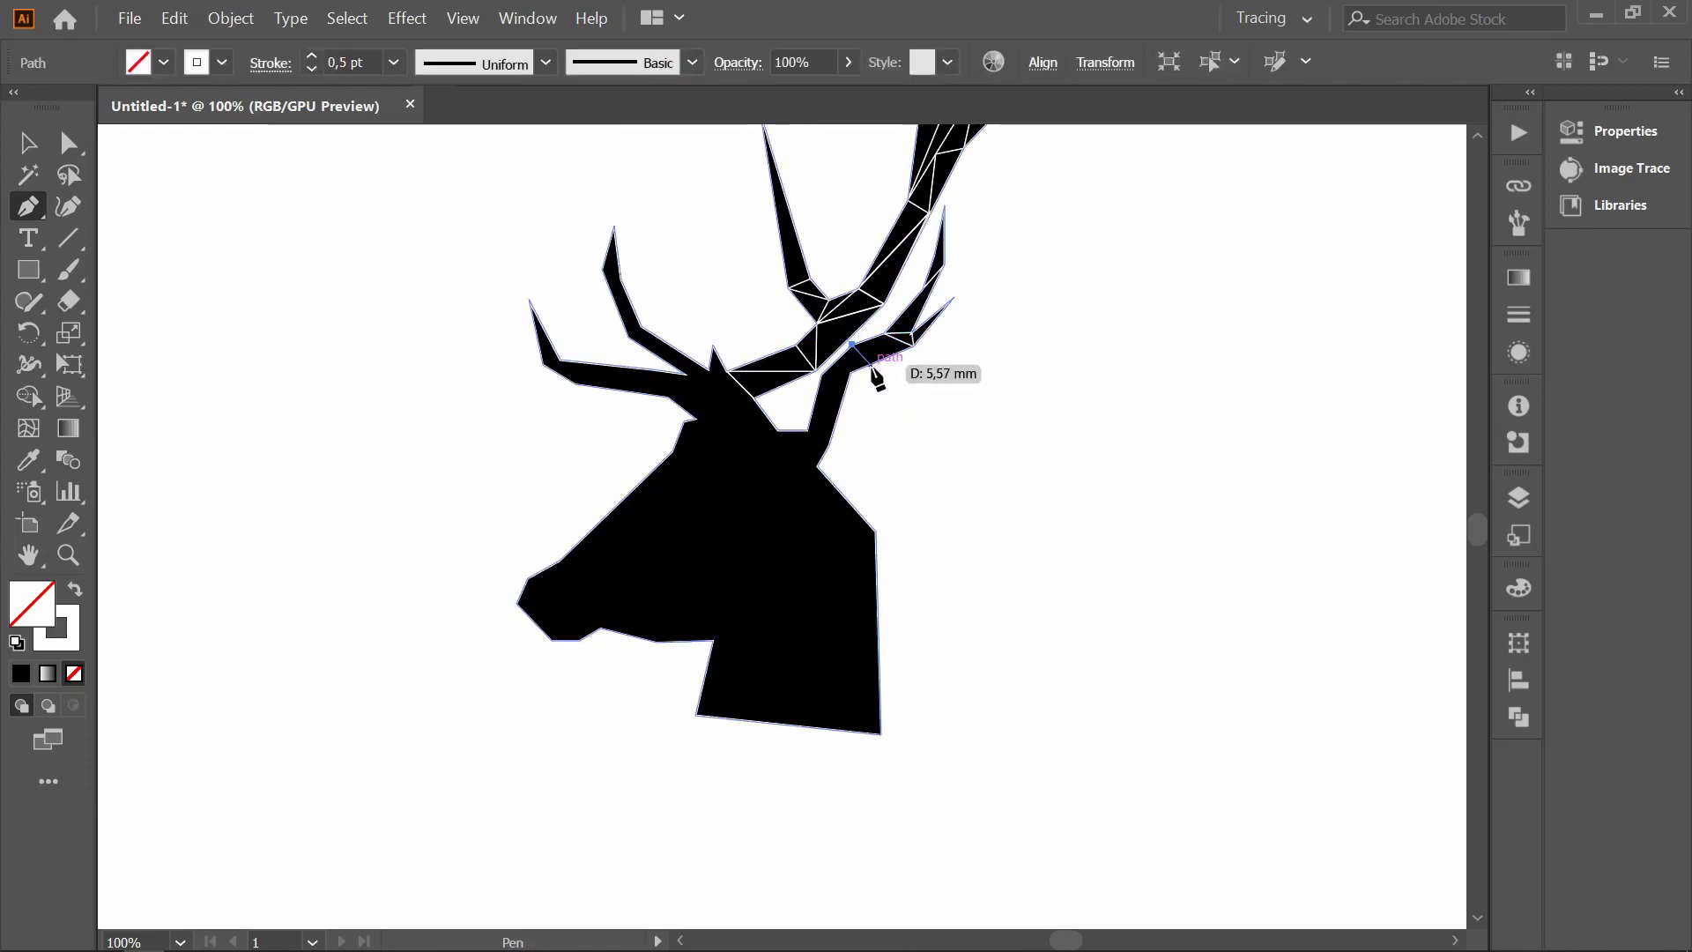
left_click(820, 375)
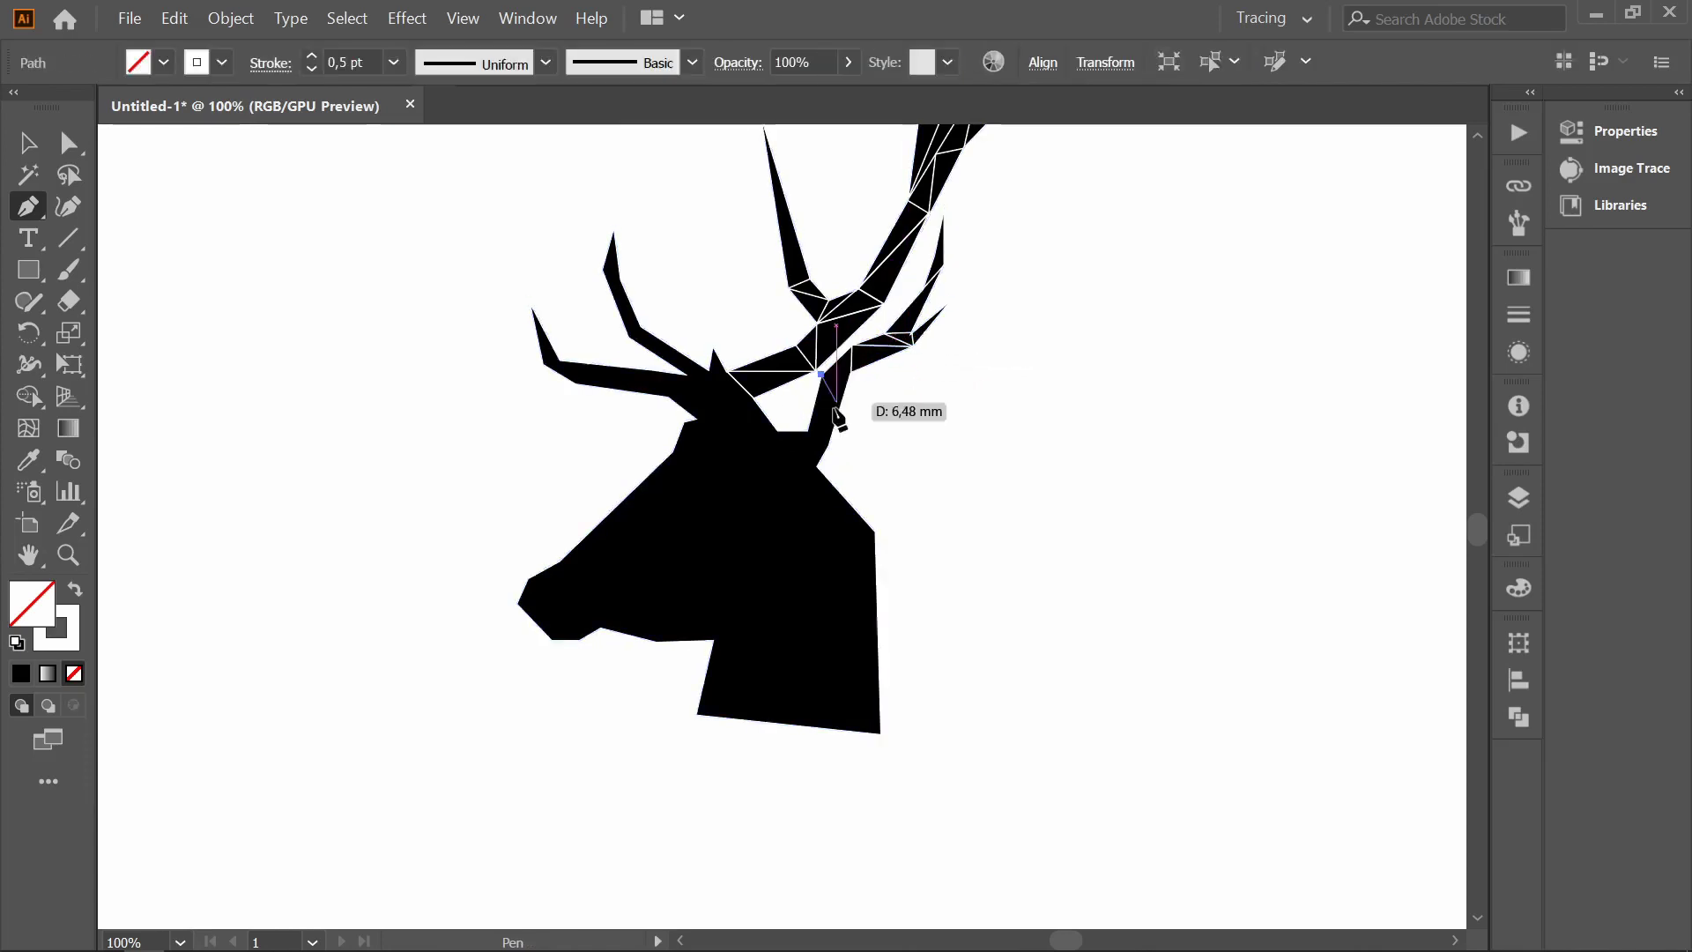
left_click(851, 371)
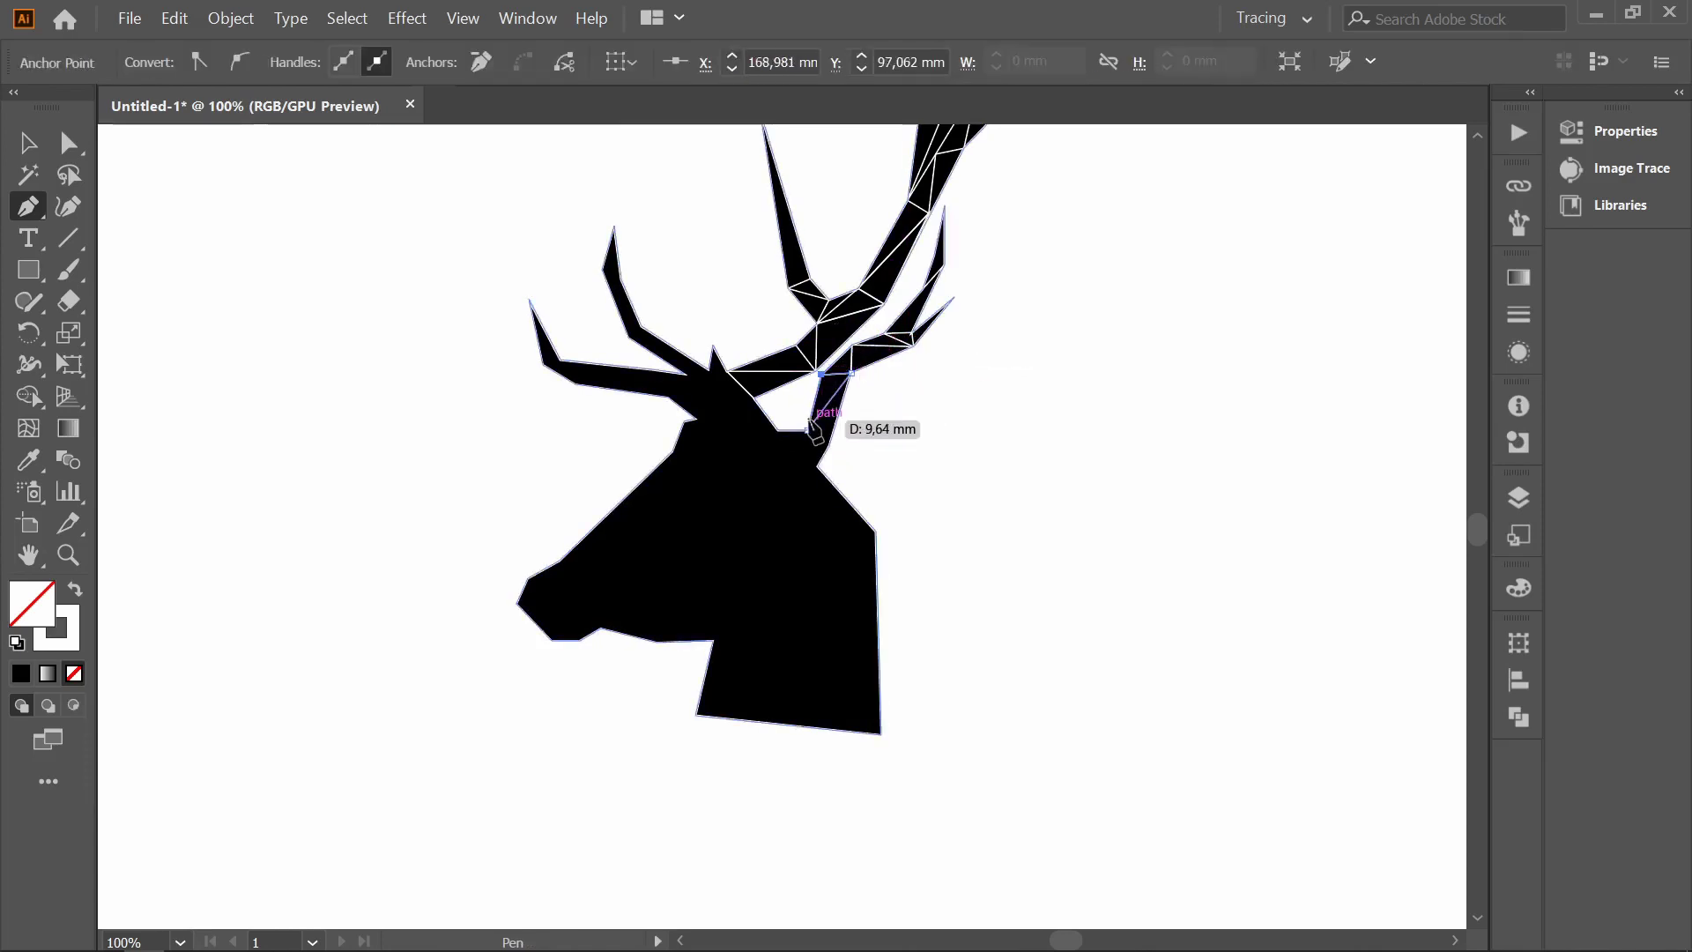
mouse_move(817, 467)
left_mouse_down()
mouse_move(837, 476)
mouse_move(829, 447)
left_mouse_up()
- Close a triangle at the left antler base
scroll(1022, 516, "down", 3)
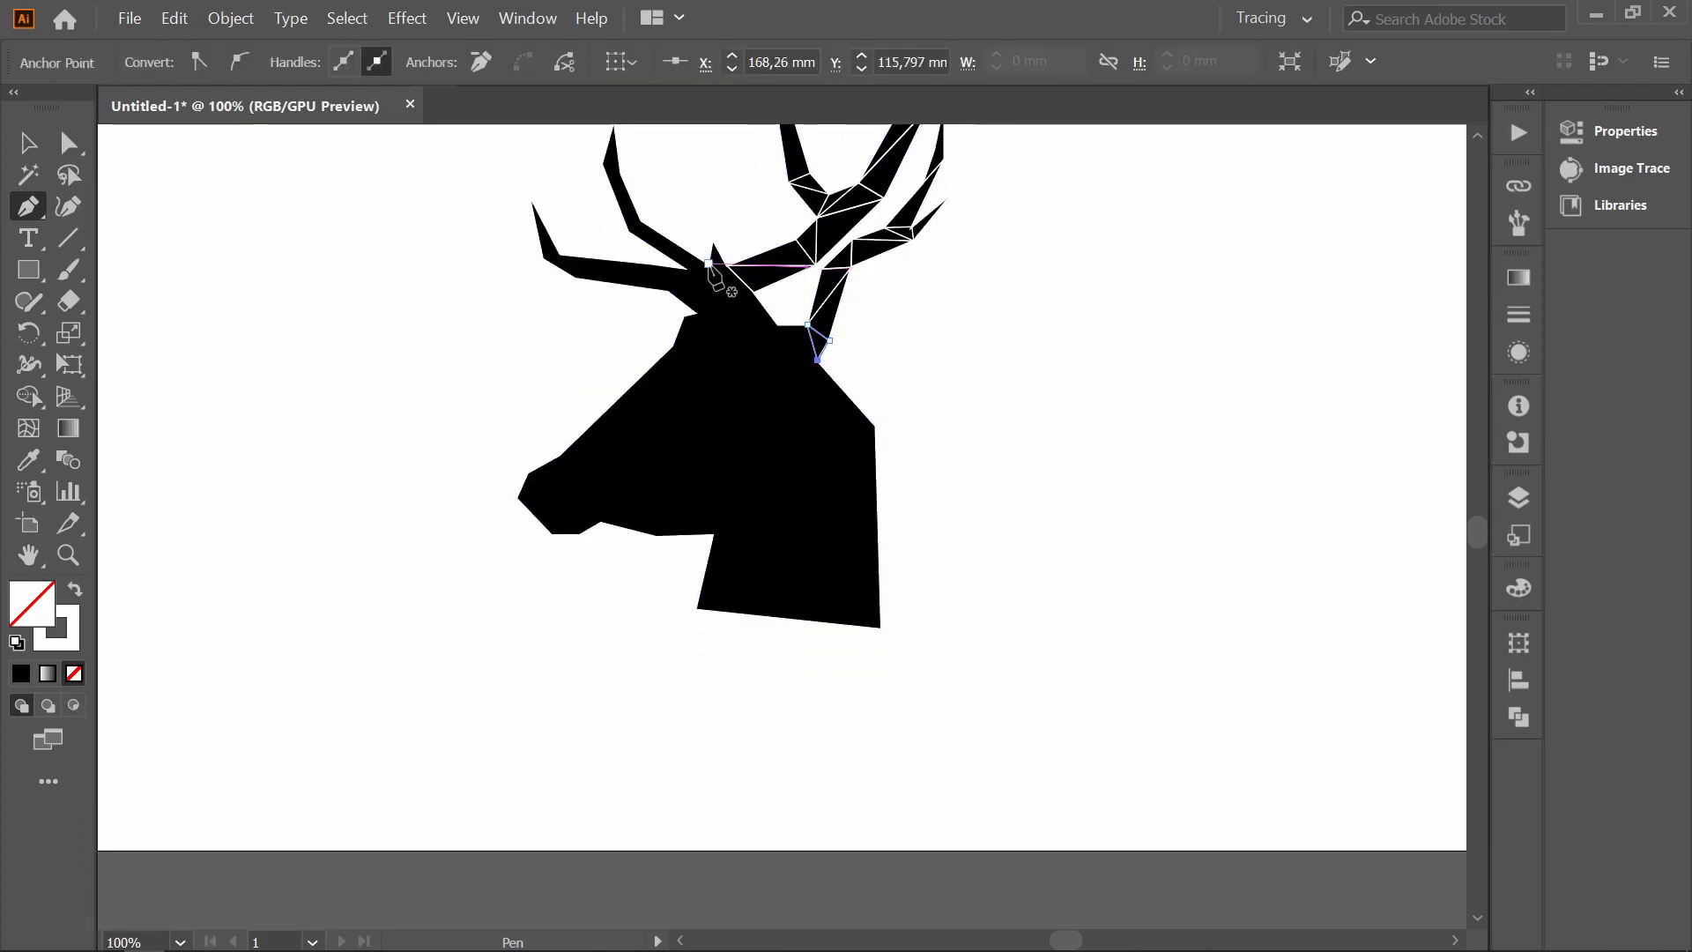
left_click(726, 265)
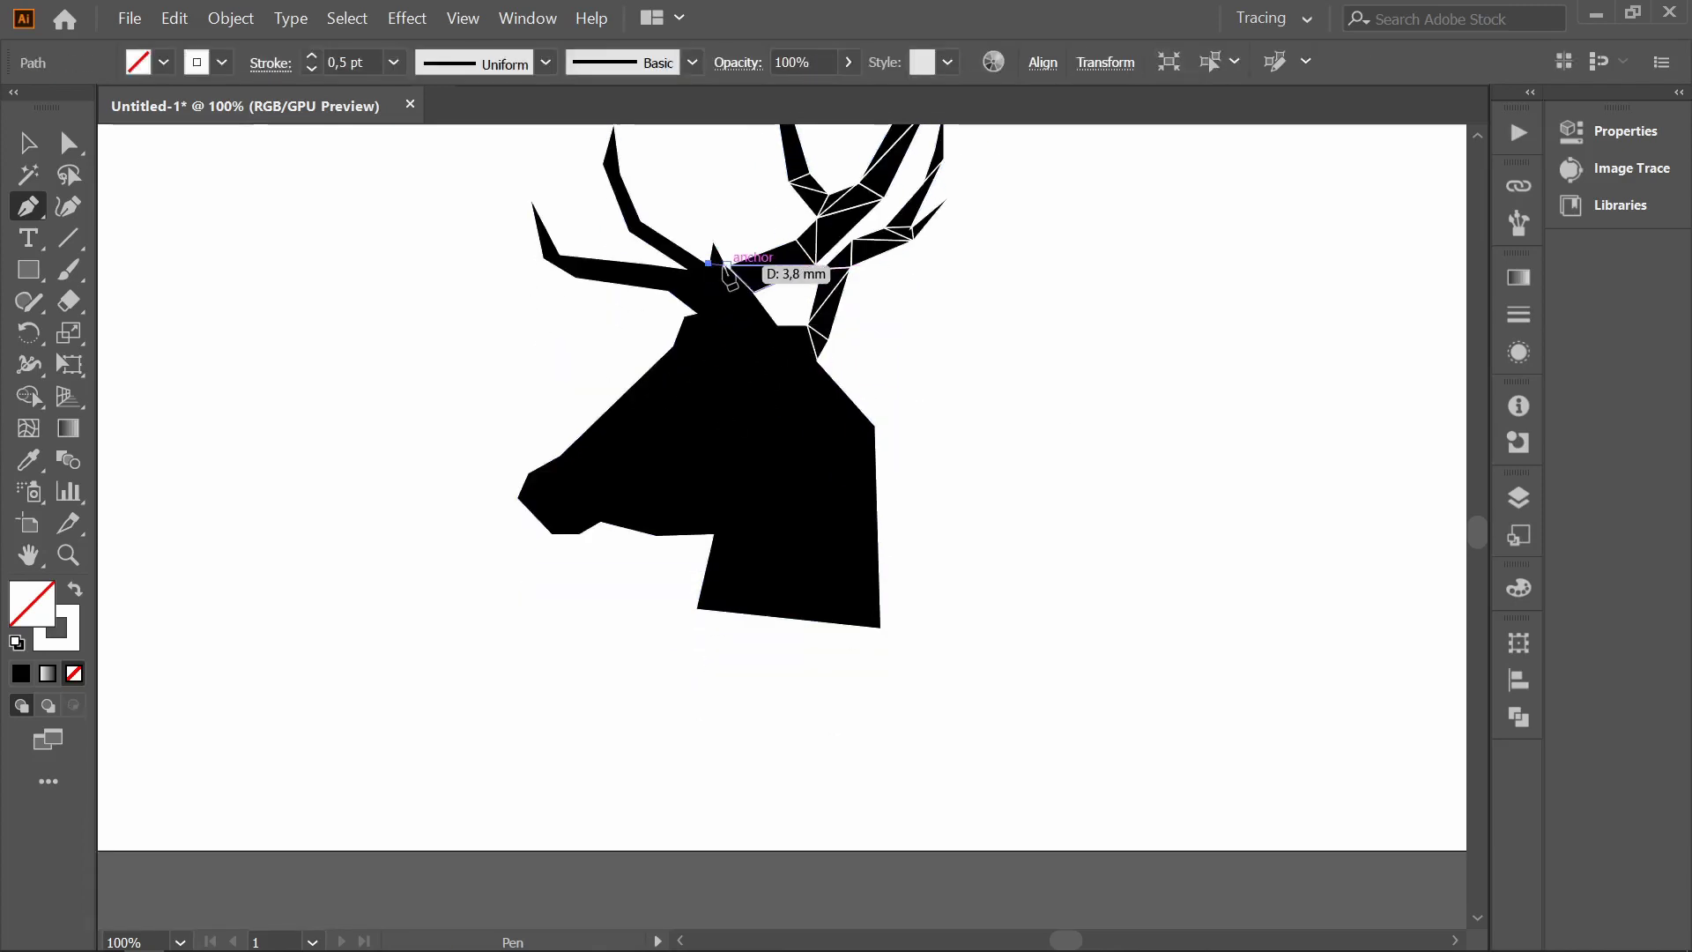
left_click(727, 263)
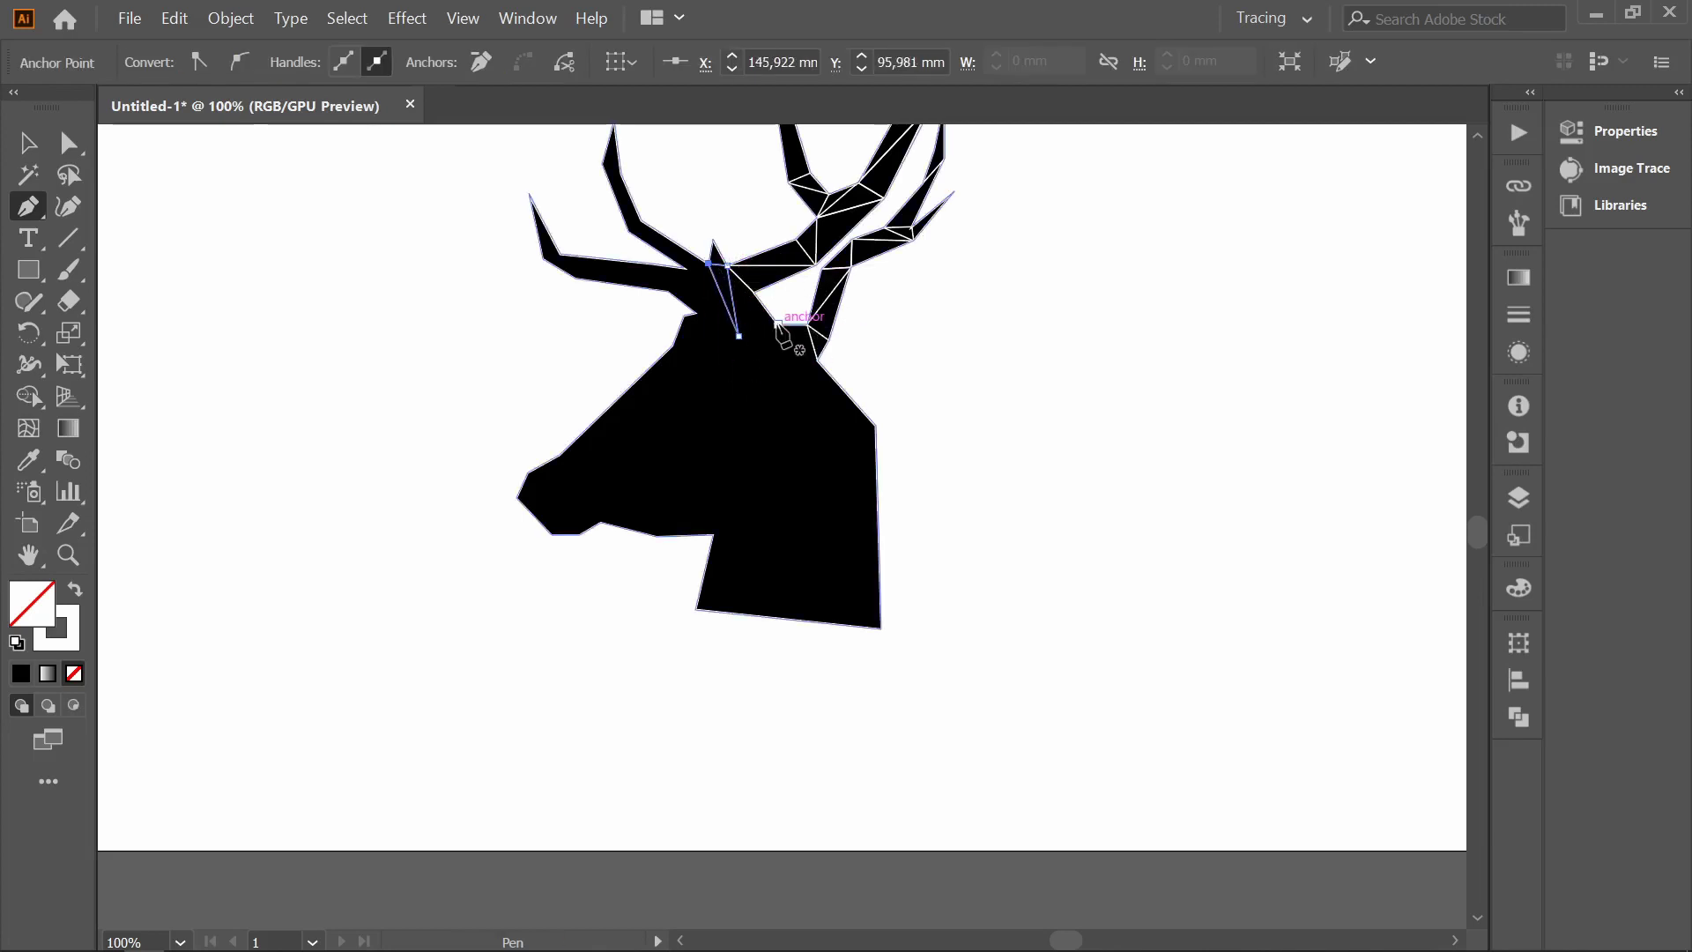
left_click(726, 265)
- Draw triangles across the crown between the antlers toward the back of the neck
left_click(739, 336)
left_click(754, 292)
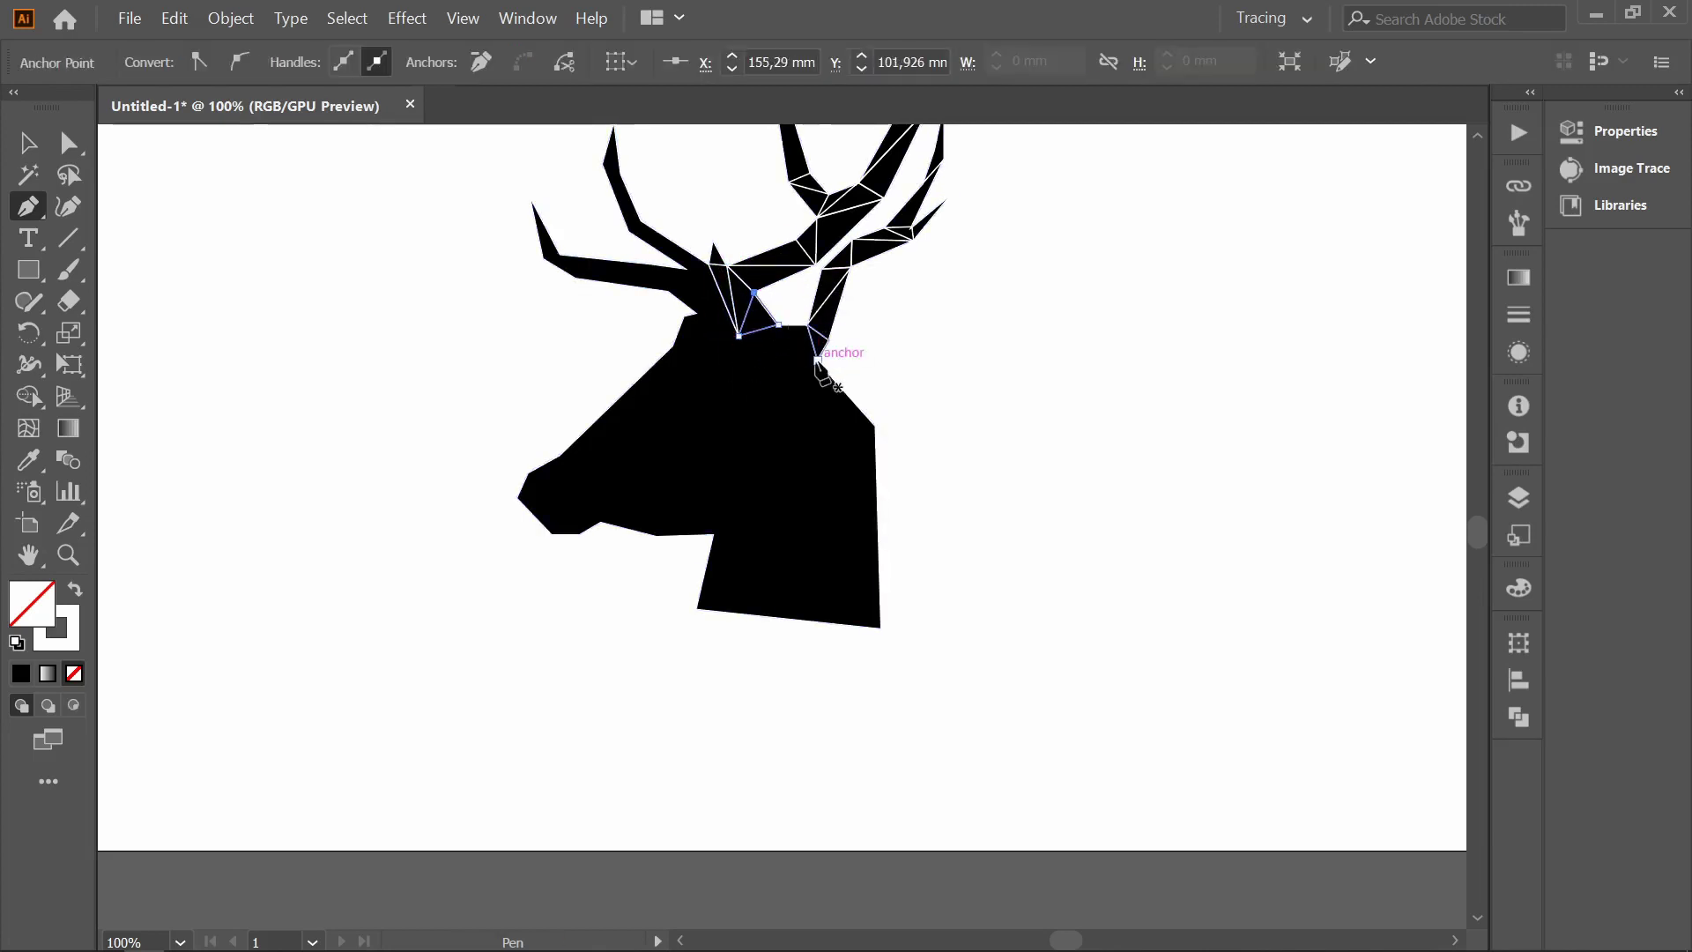
left_click(777, 324)
left_click(807, 325)
left_click(777, 325)
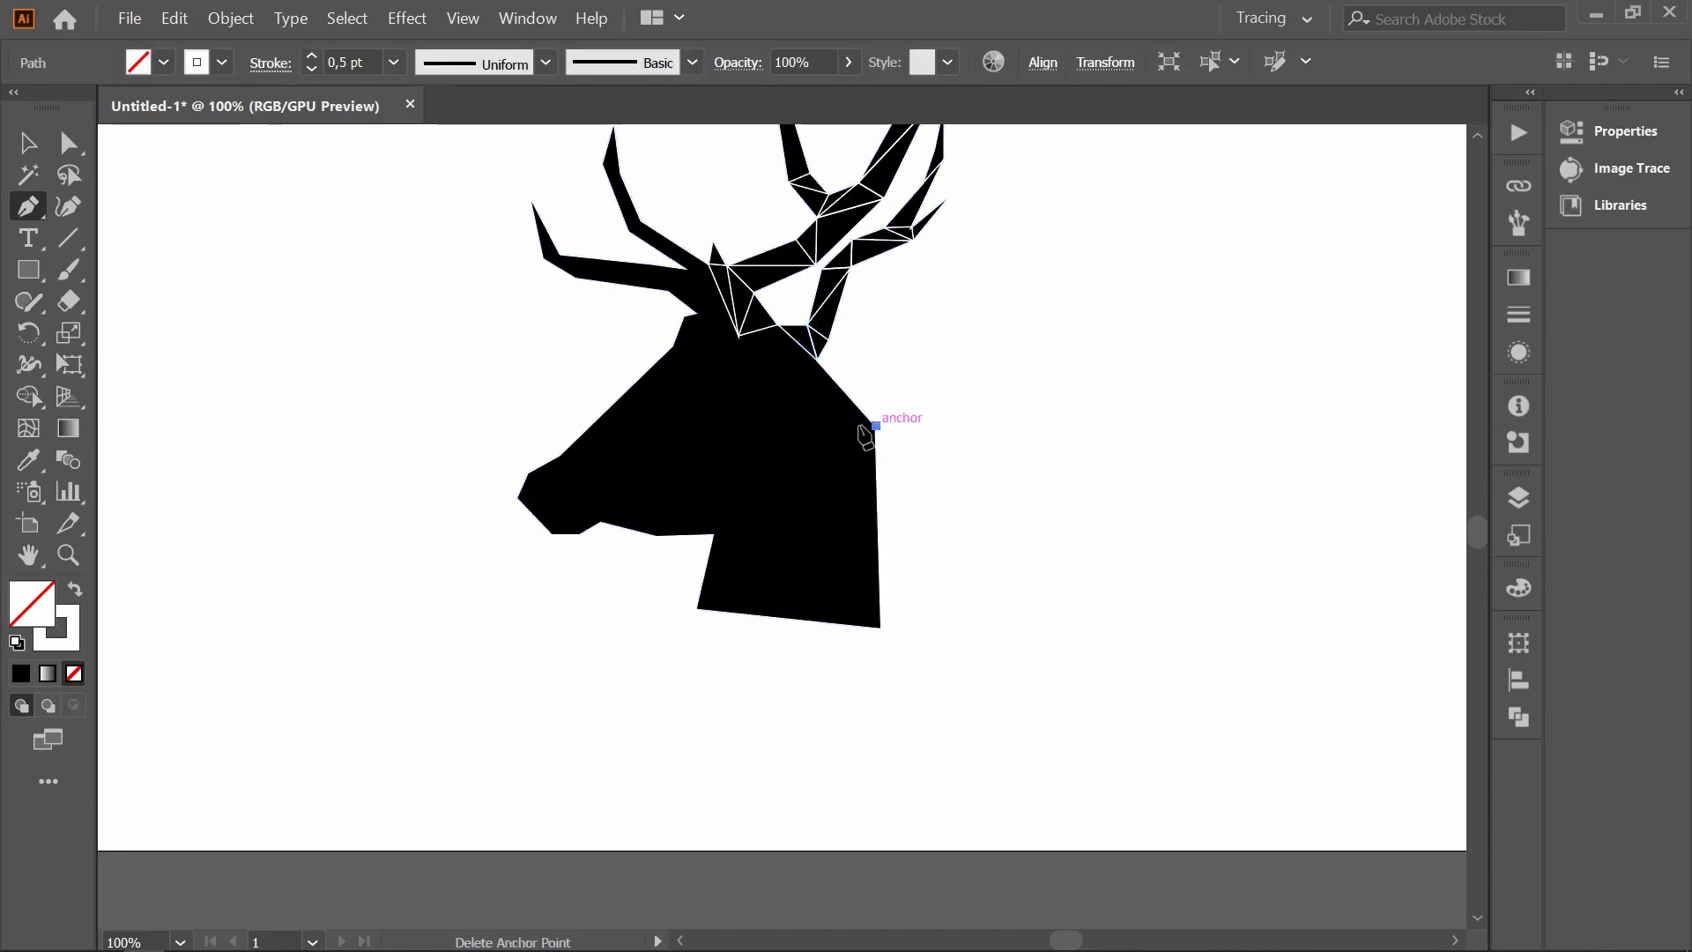
left_click(738, 336)
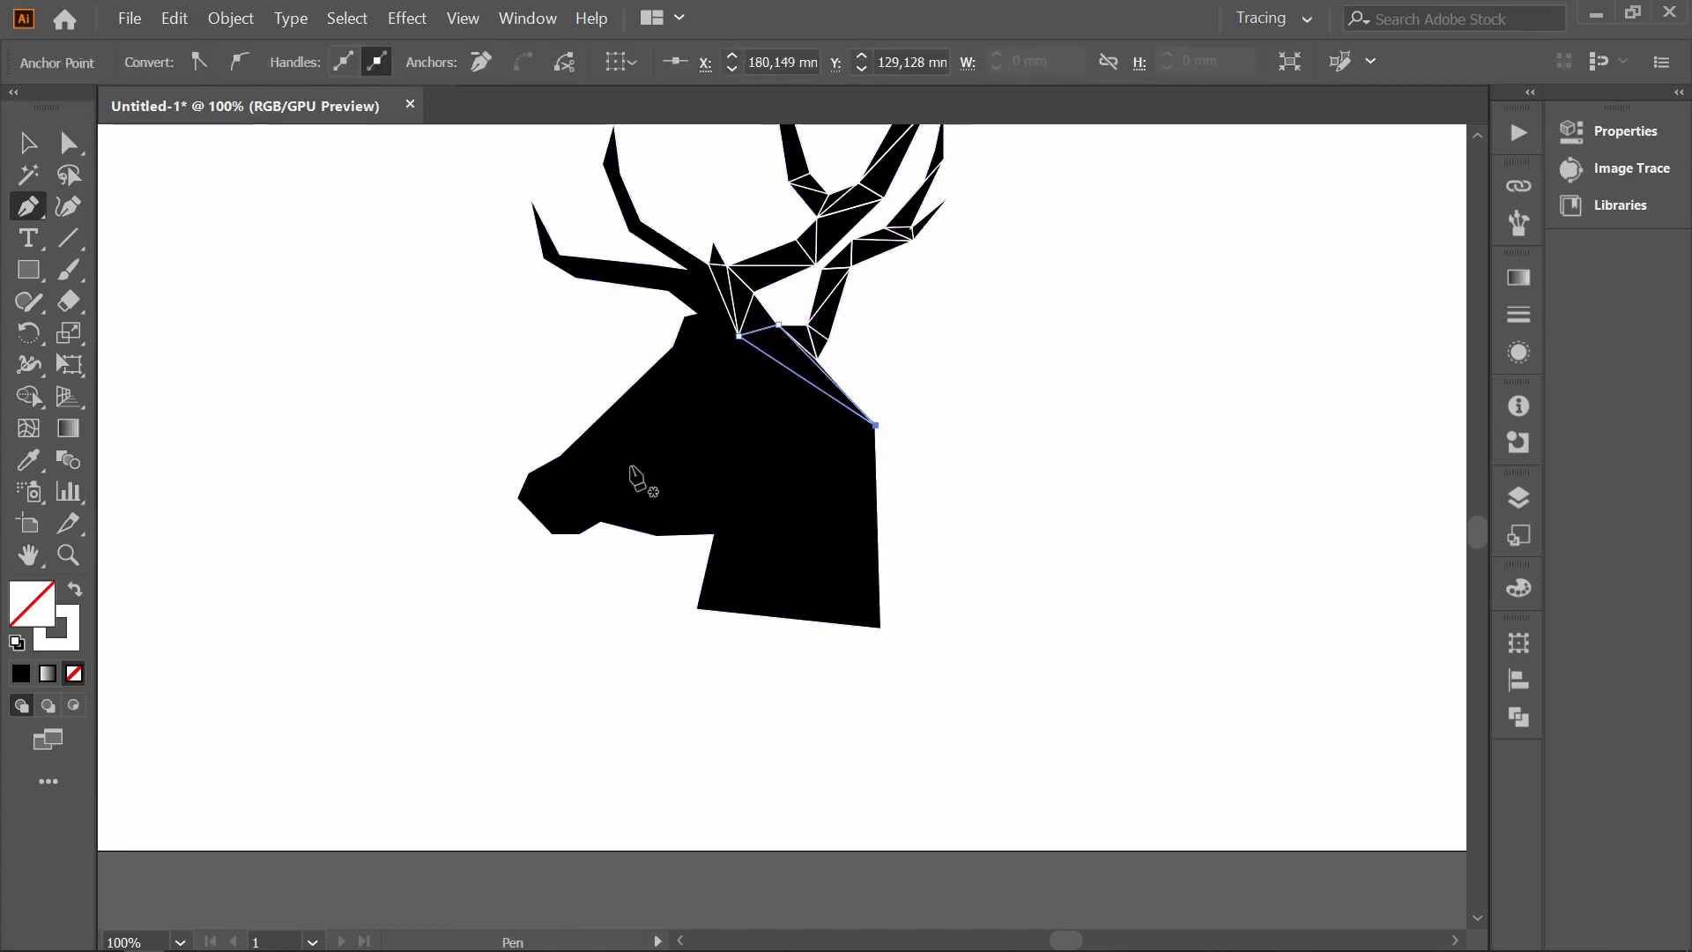
left_click(754, 292)
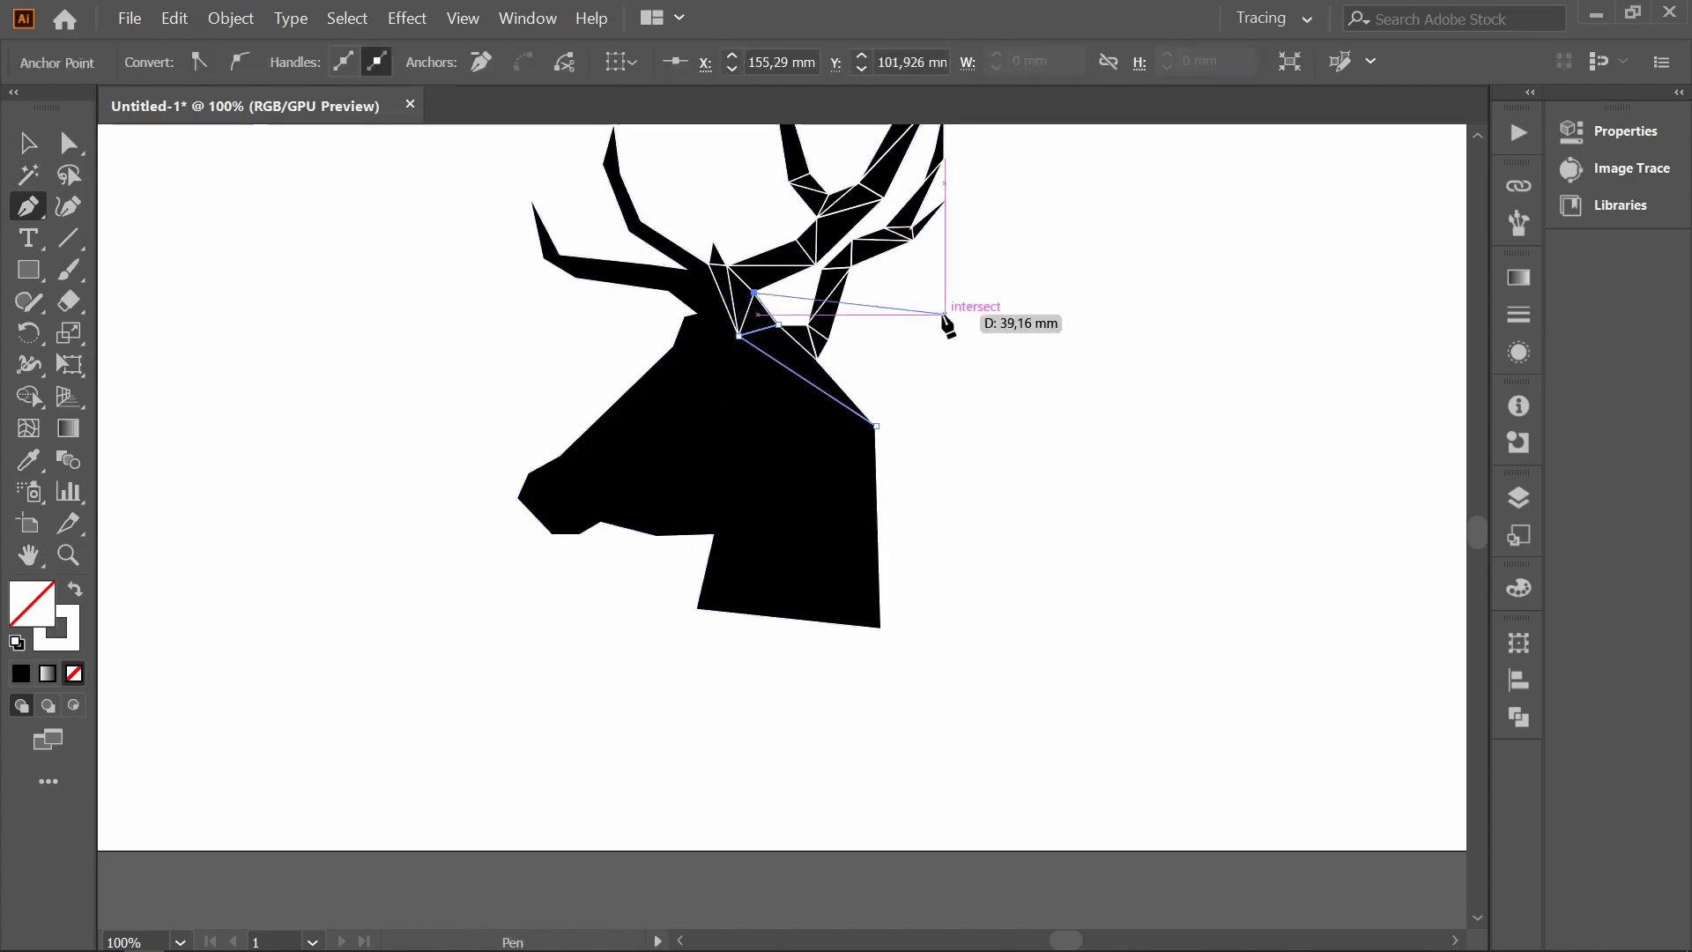
- Deselect the paths and zoom in on the deer head
key("v")
left_click(153, 344)
scroll(152, 343, "up", 2)
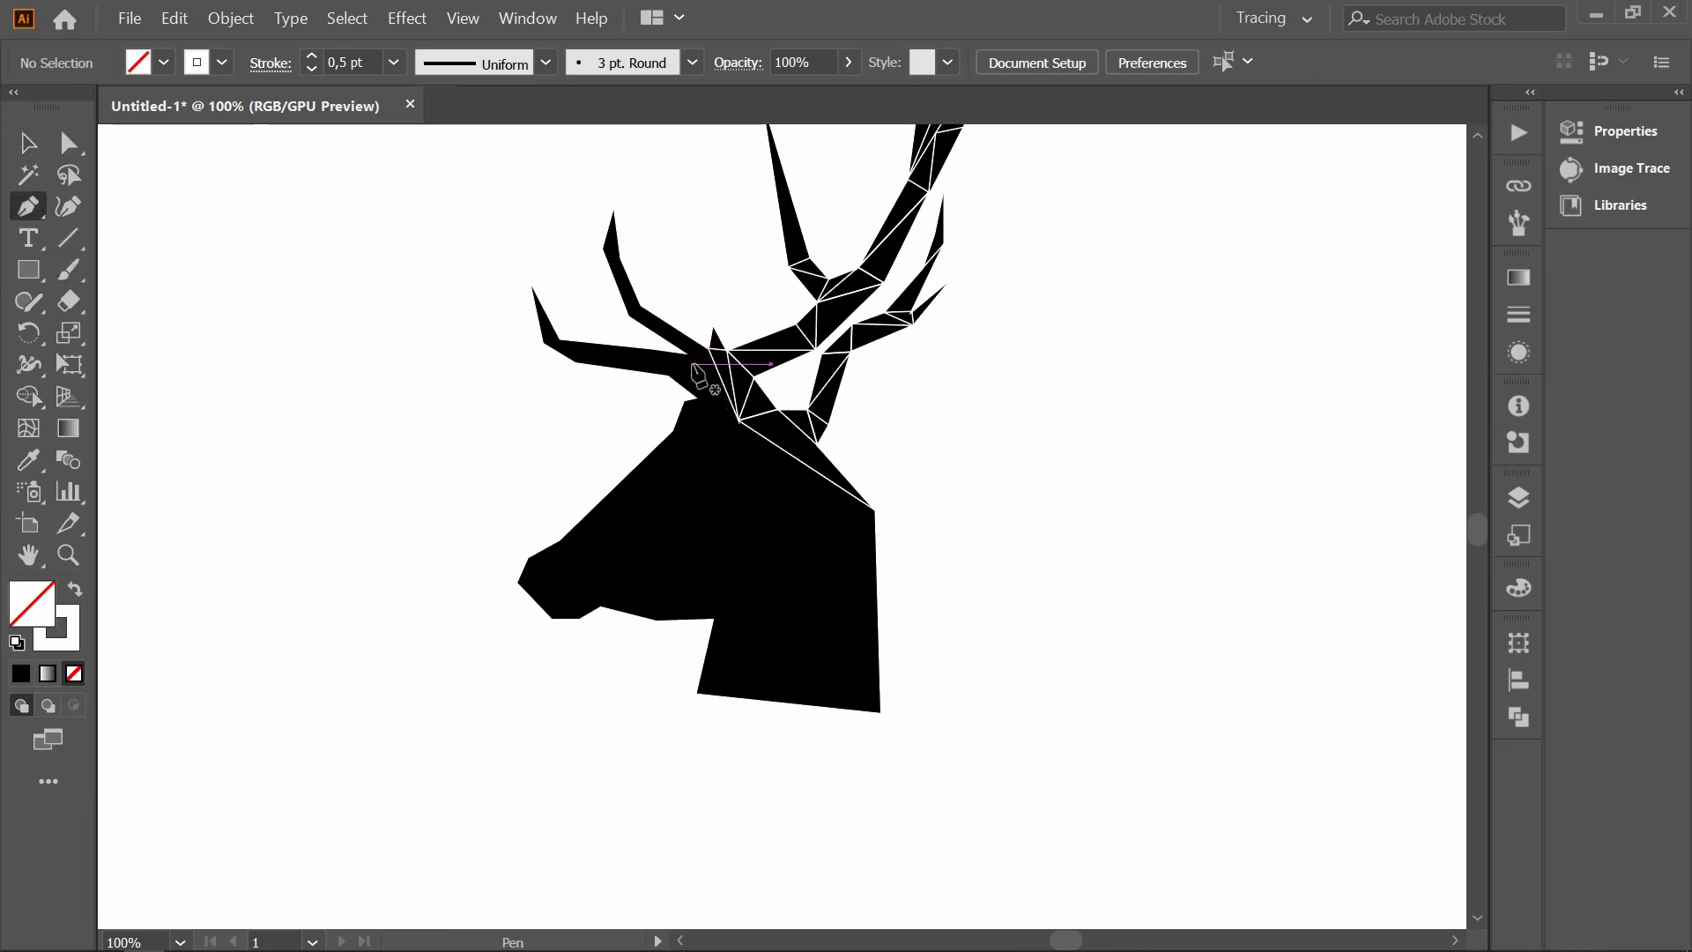
left_click(68, 554)
left_click(441, 184)
- Draw a white line along the antler's inner edge
scroll(530, 359, "up", 2)
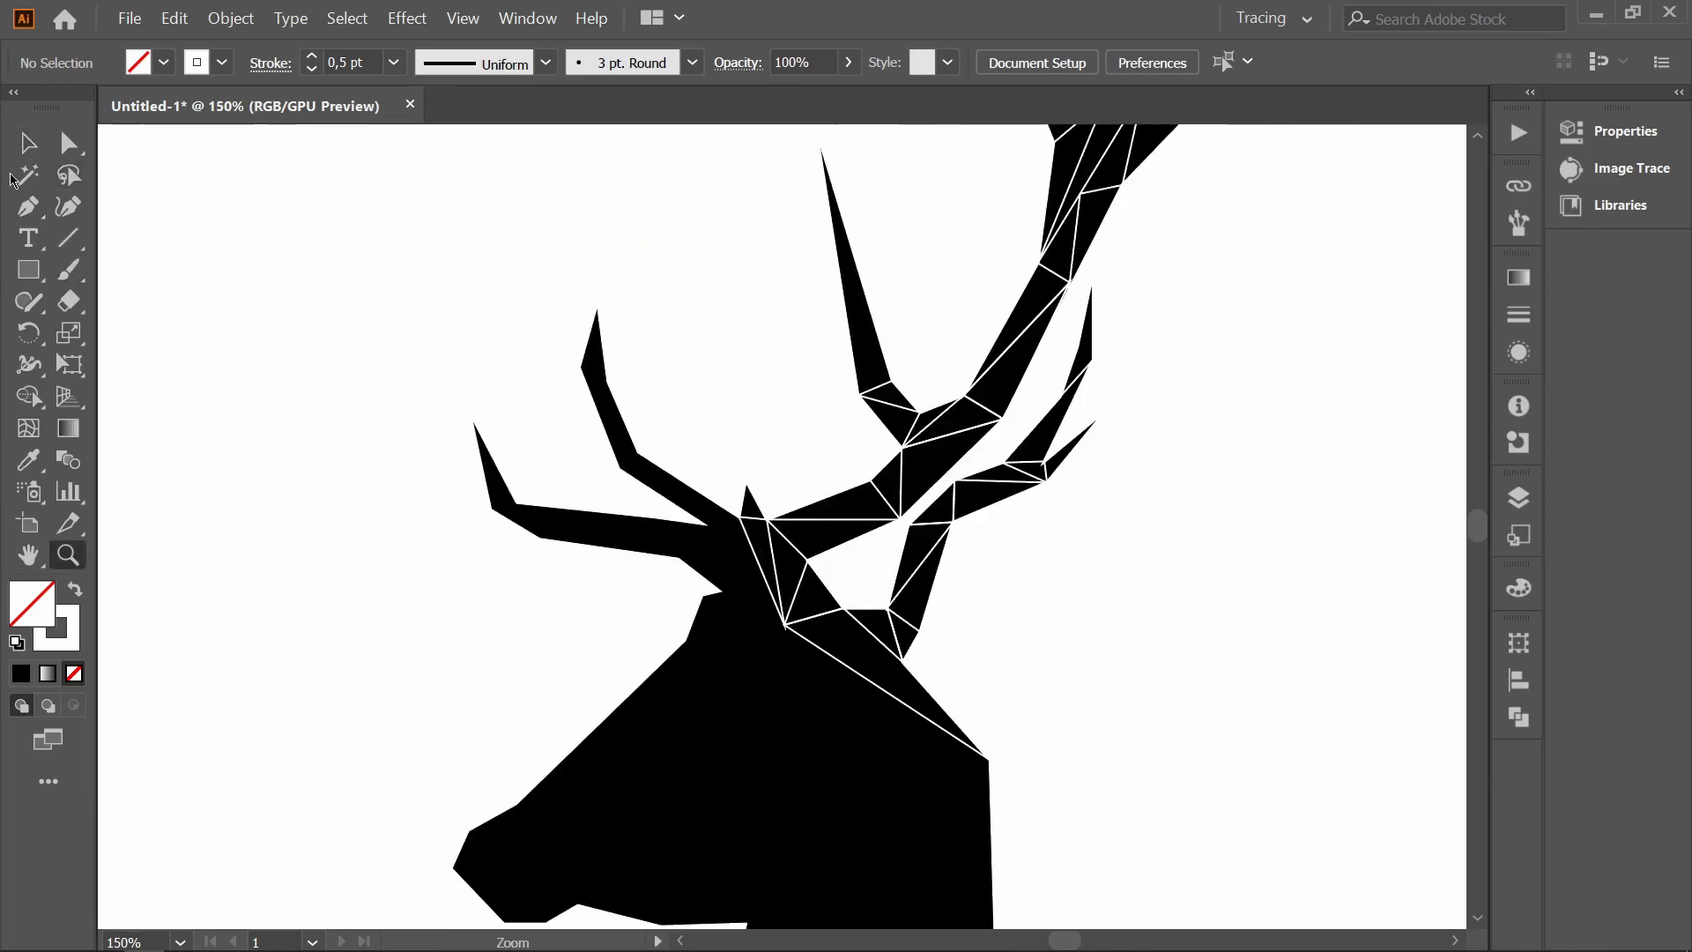
left_click(859, 394)
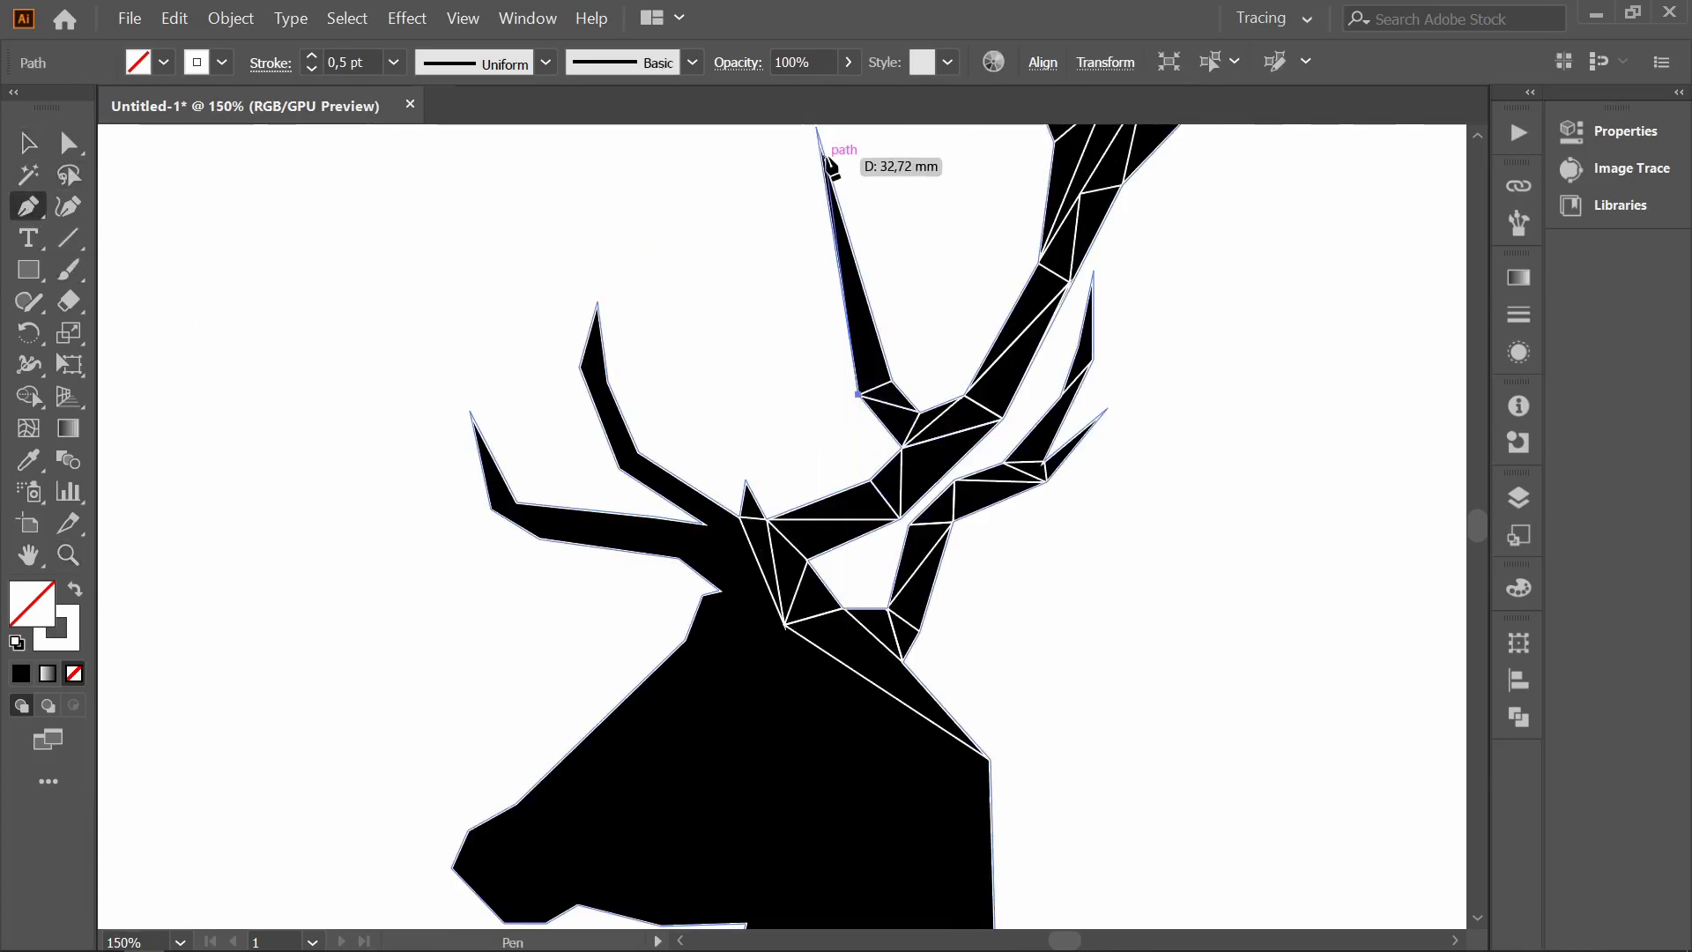
left_click(851, 239)
key("Escape")
scroll(237, 615, "down", 2)
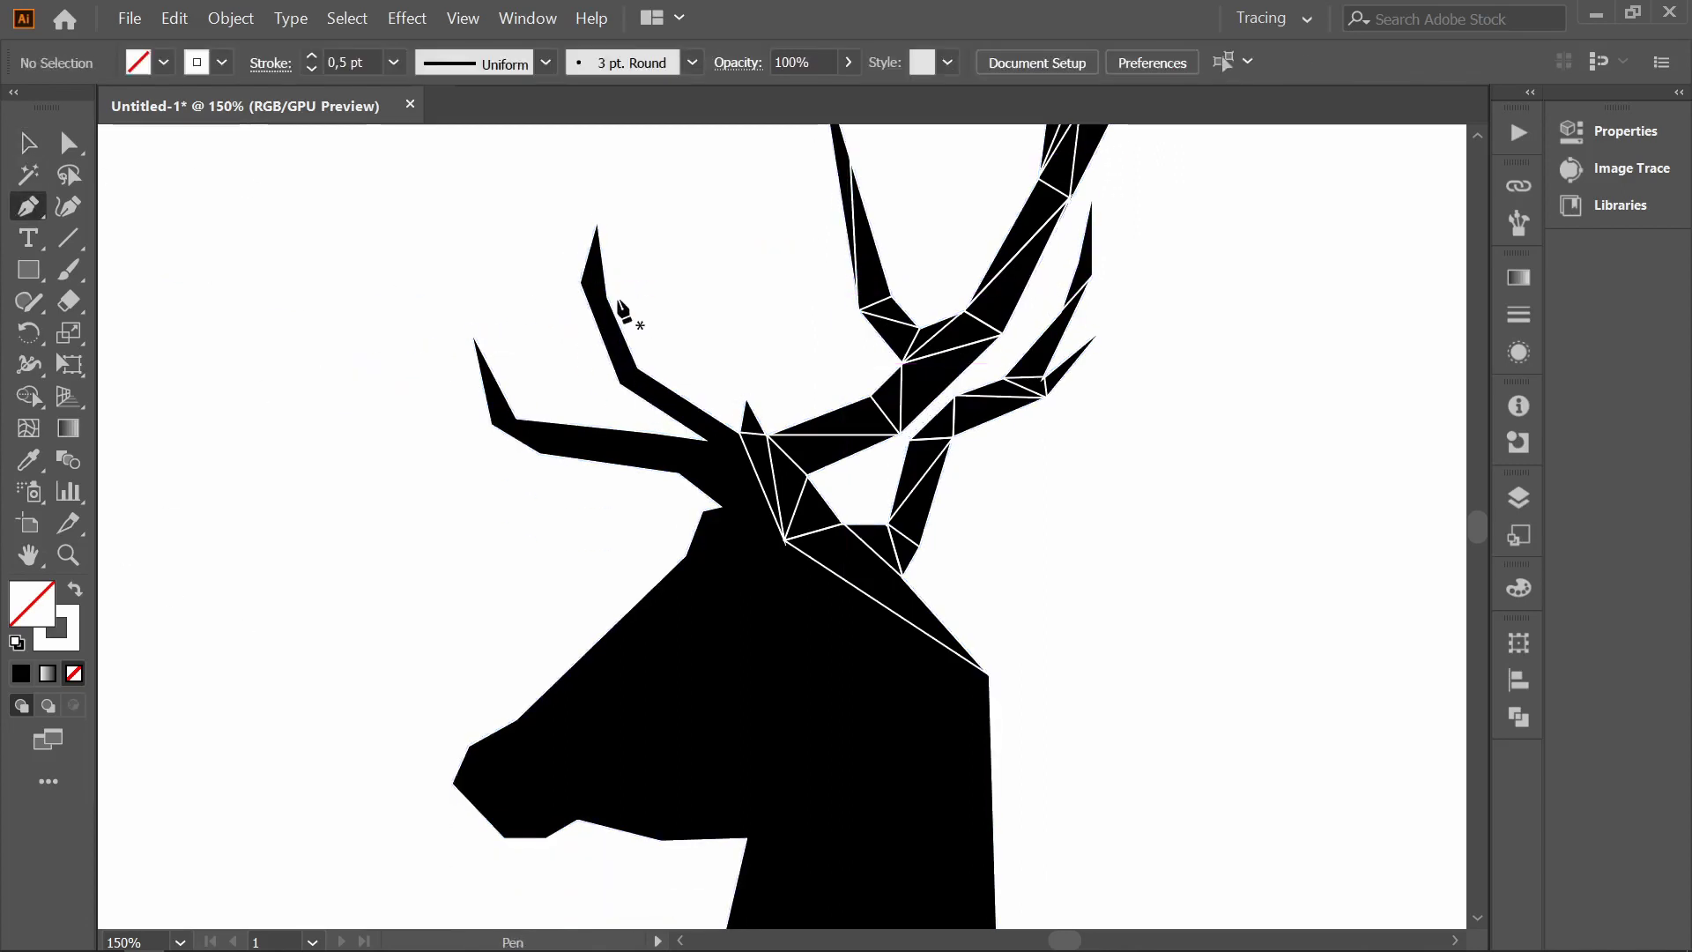
- Draw triangles along the left antler's edge down toward its base
left_click(608, 297)
left_click(579, 283)
left_click(619, 385)
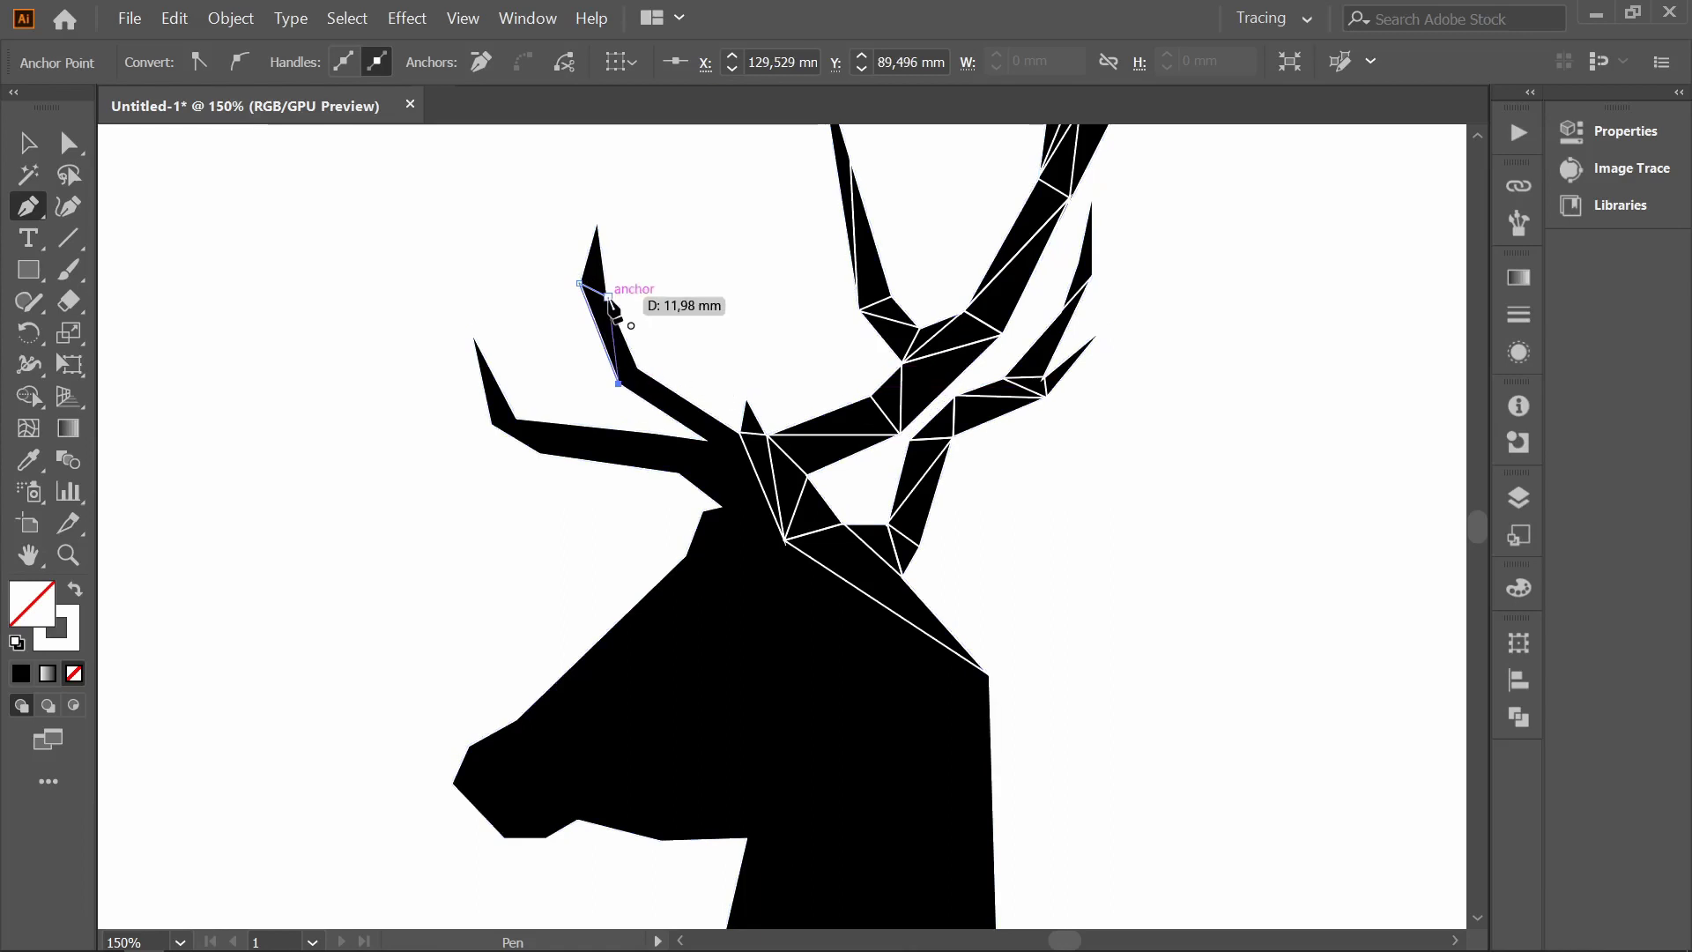
left_click(639, 368)
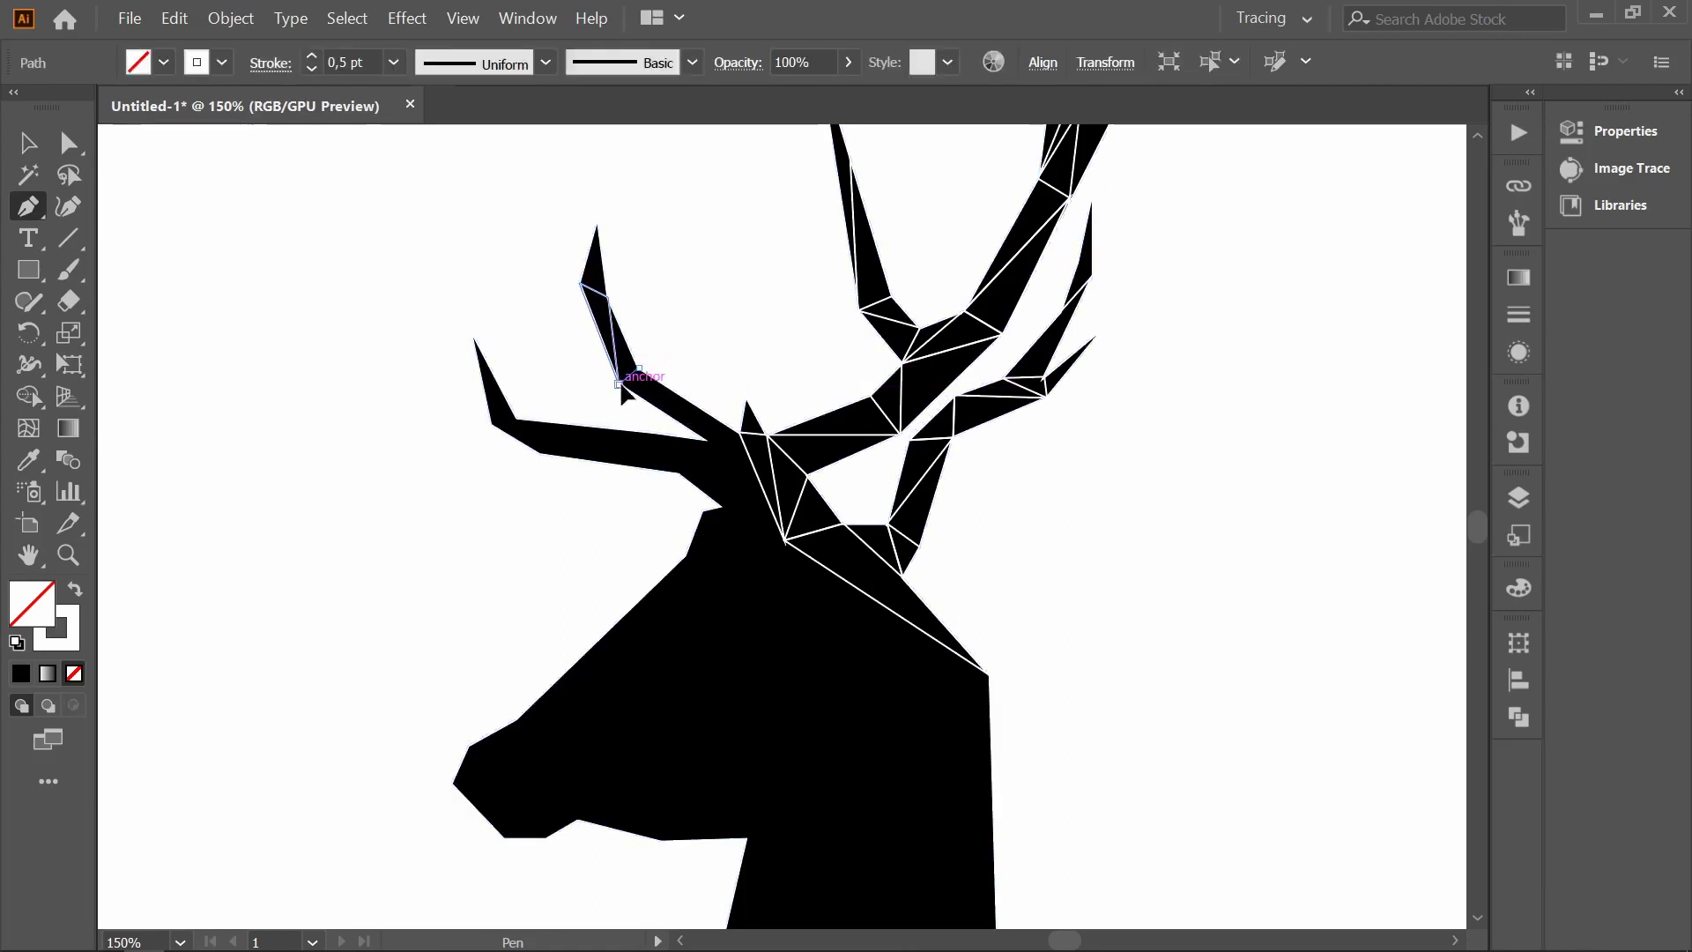
left_click(706, 438)
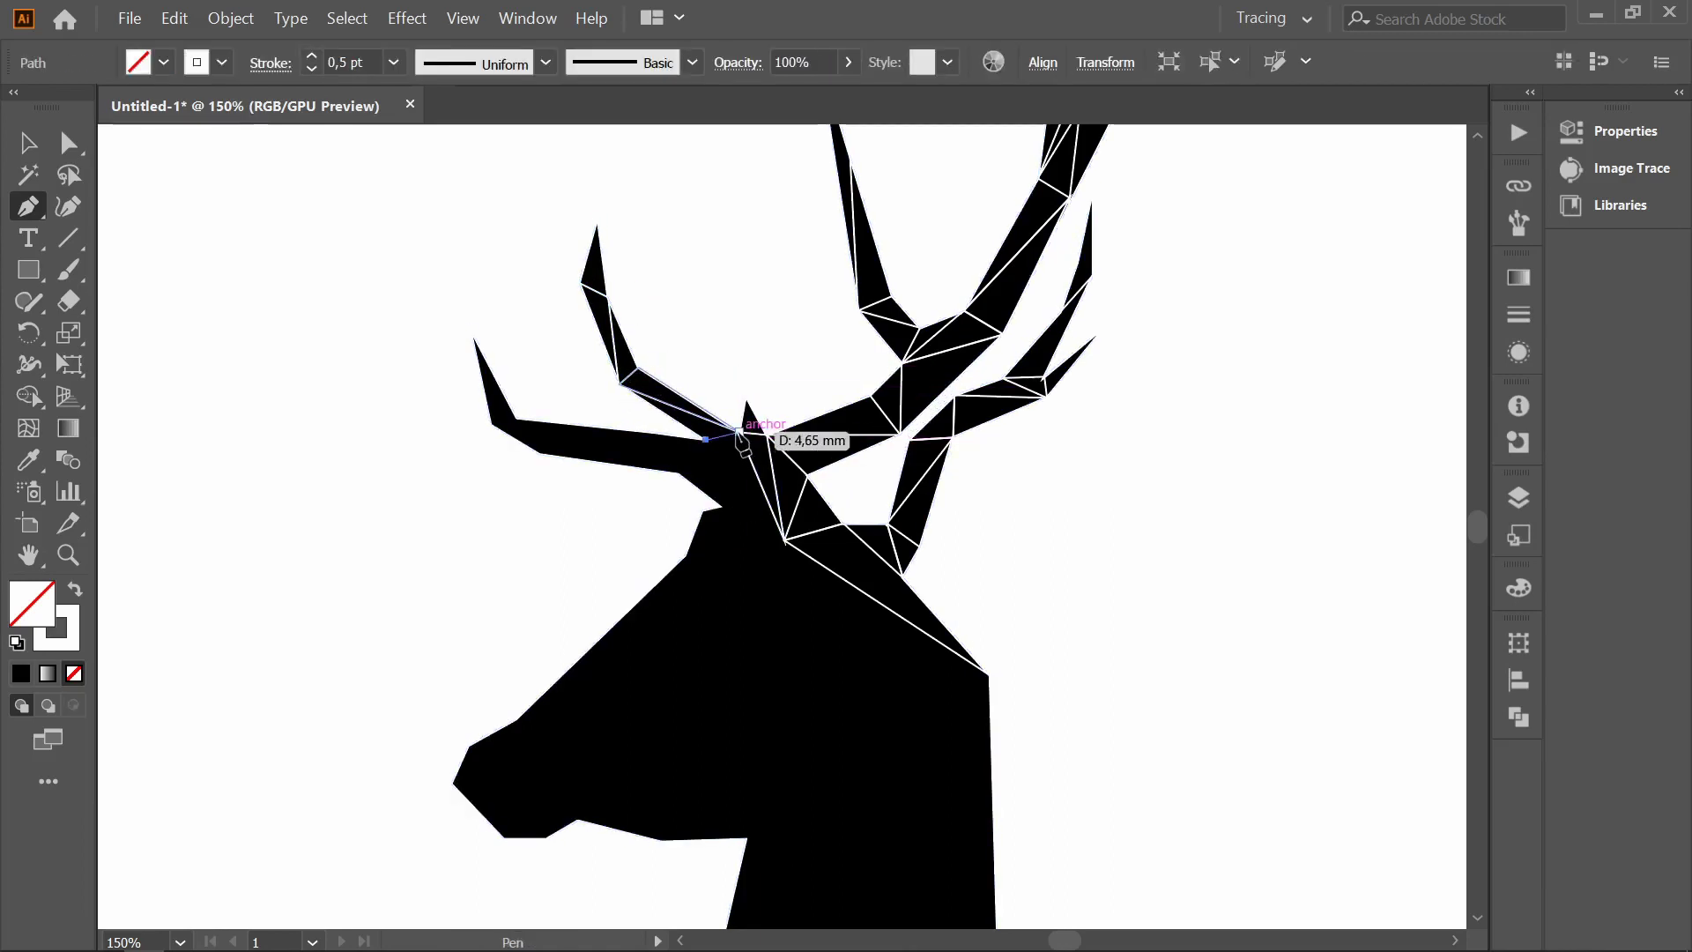
left_click(739, 432)
left_click(720, 505)
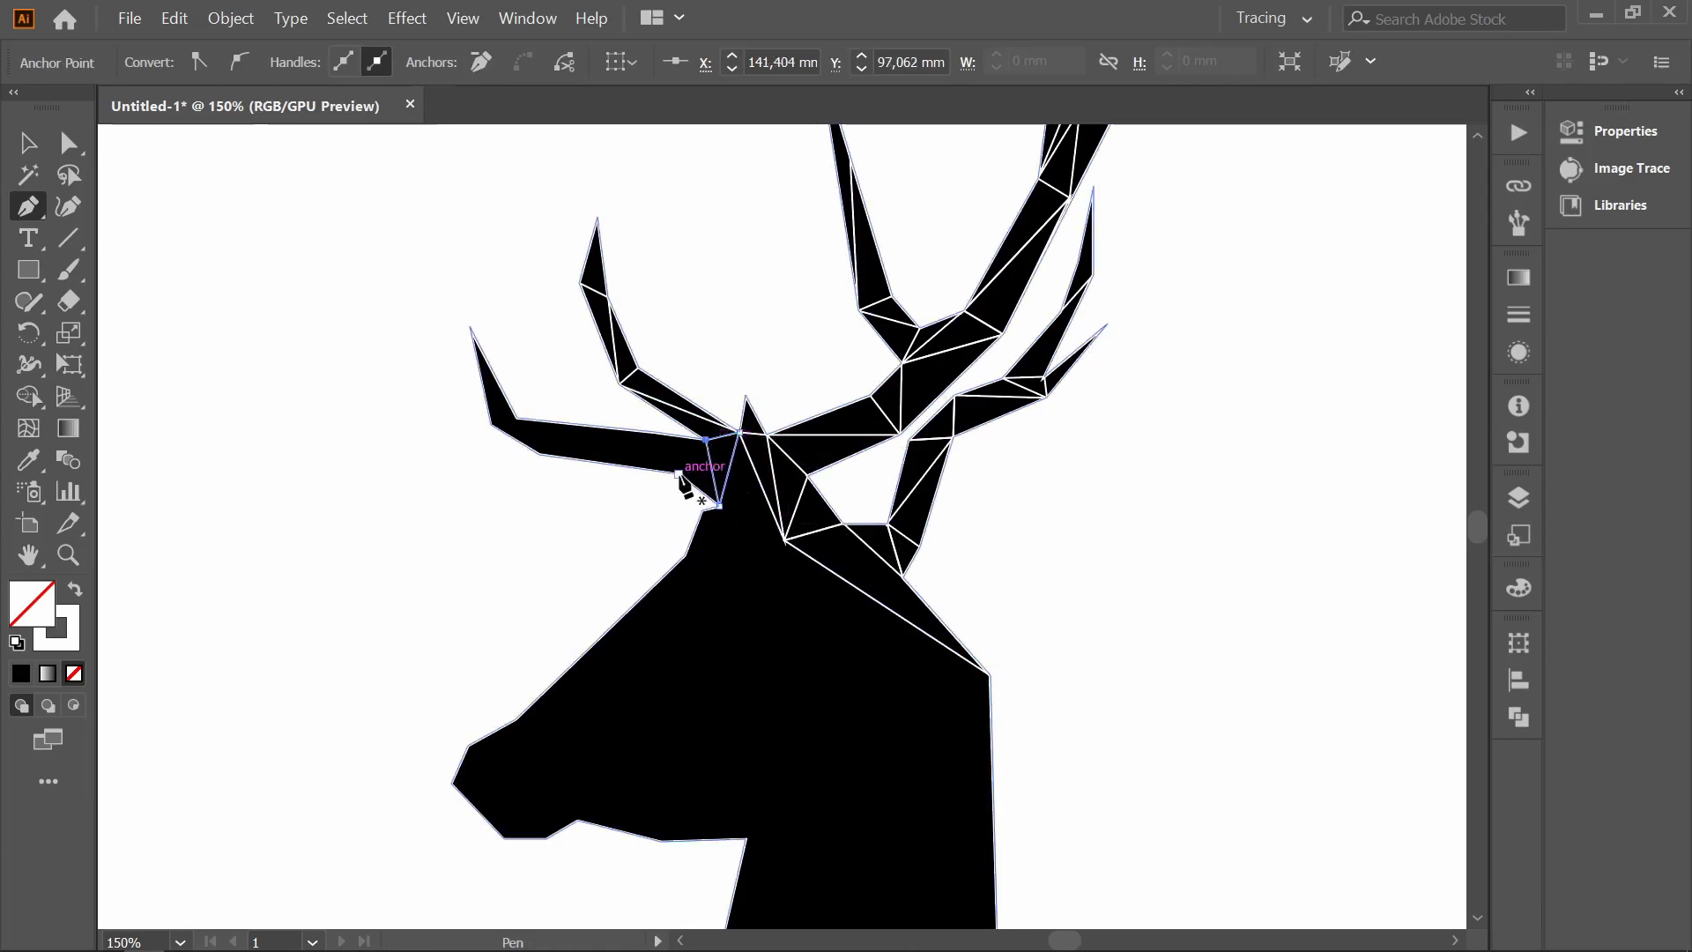
- Add lines from the shared corner along the lower left antler toward its tip
left_click(705, 438)
left_click(539, 454)
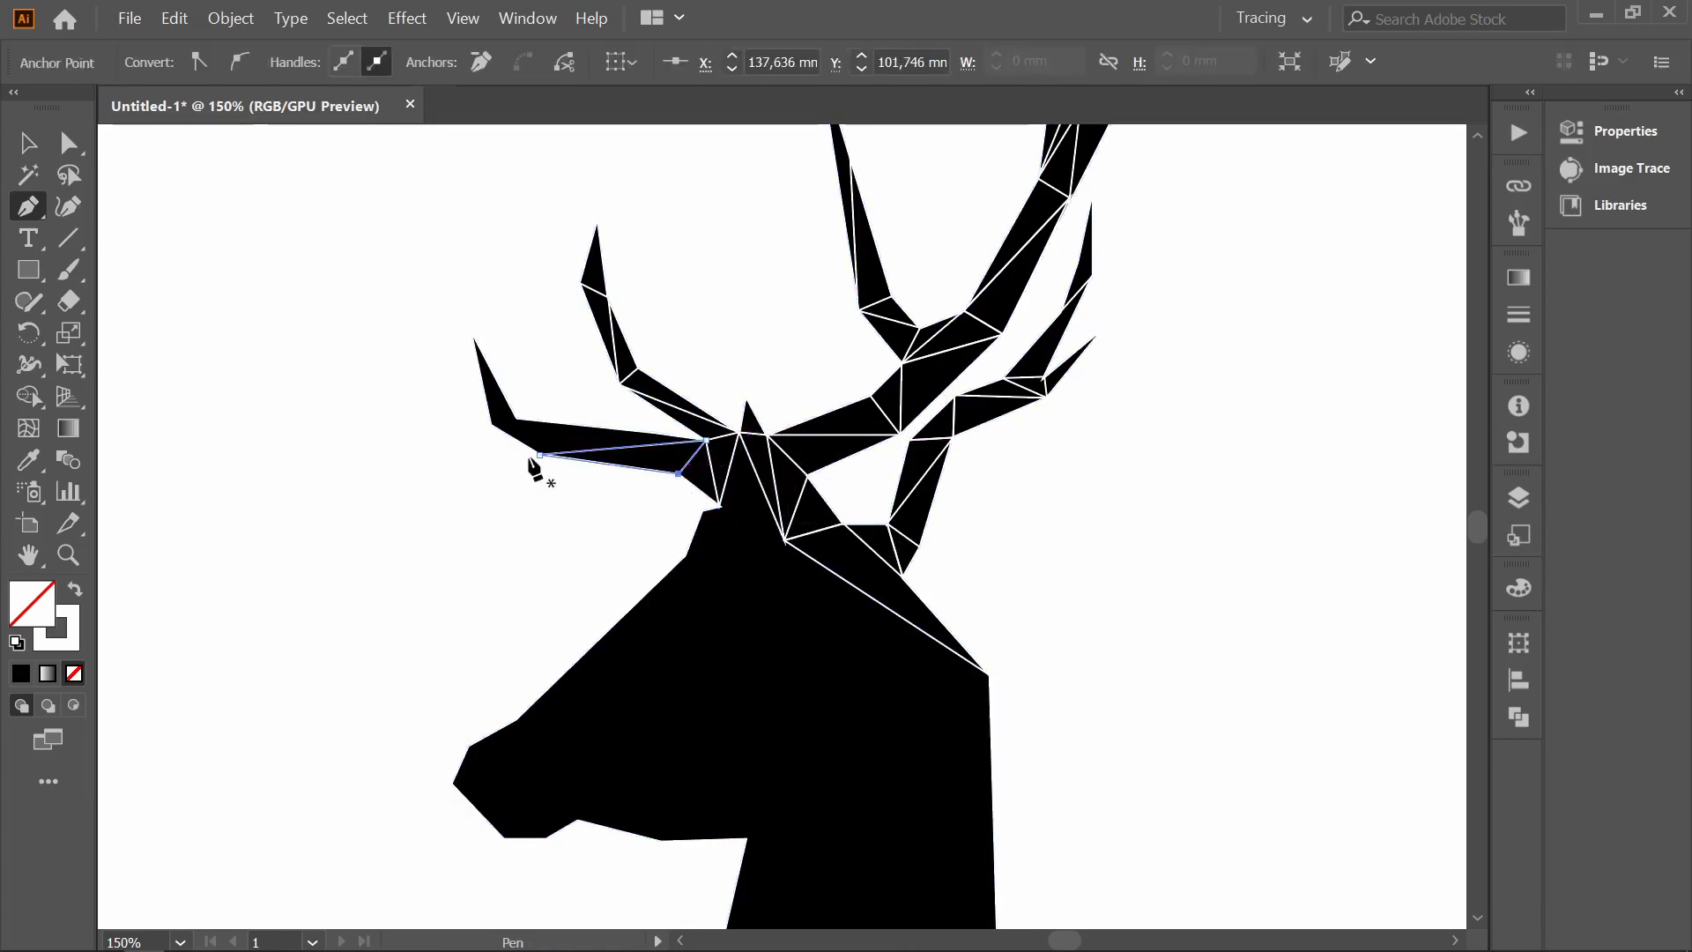
left_click(539, 454)
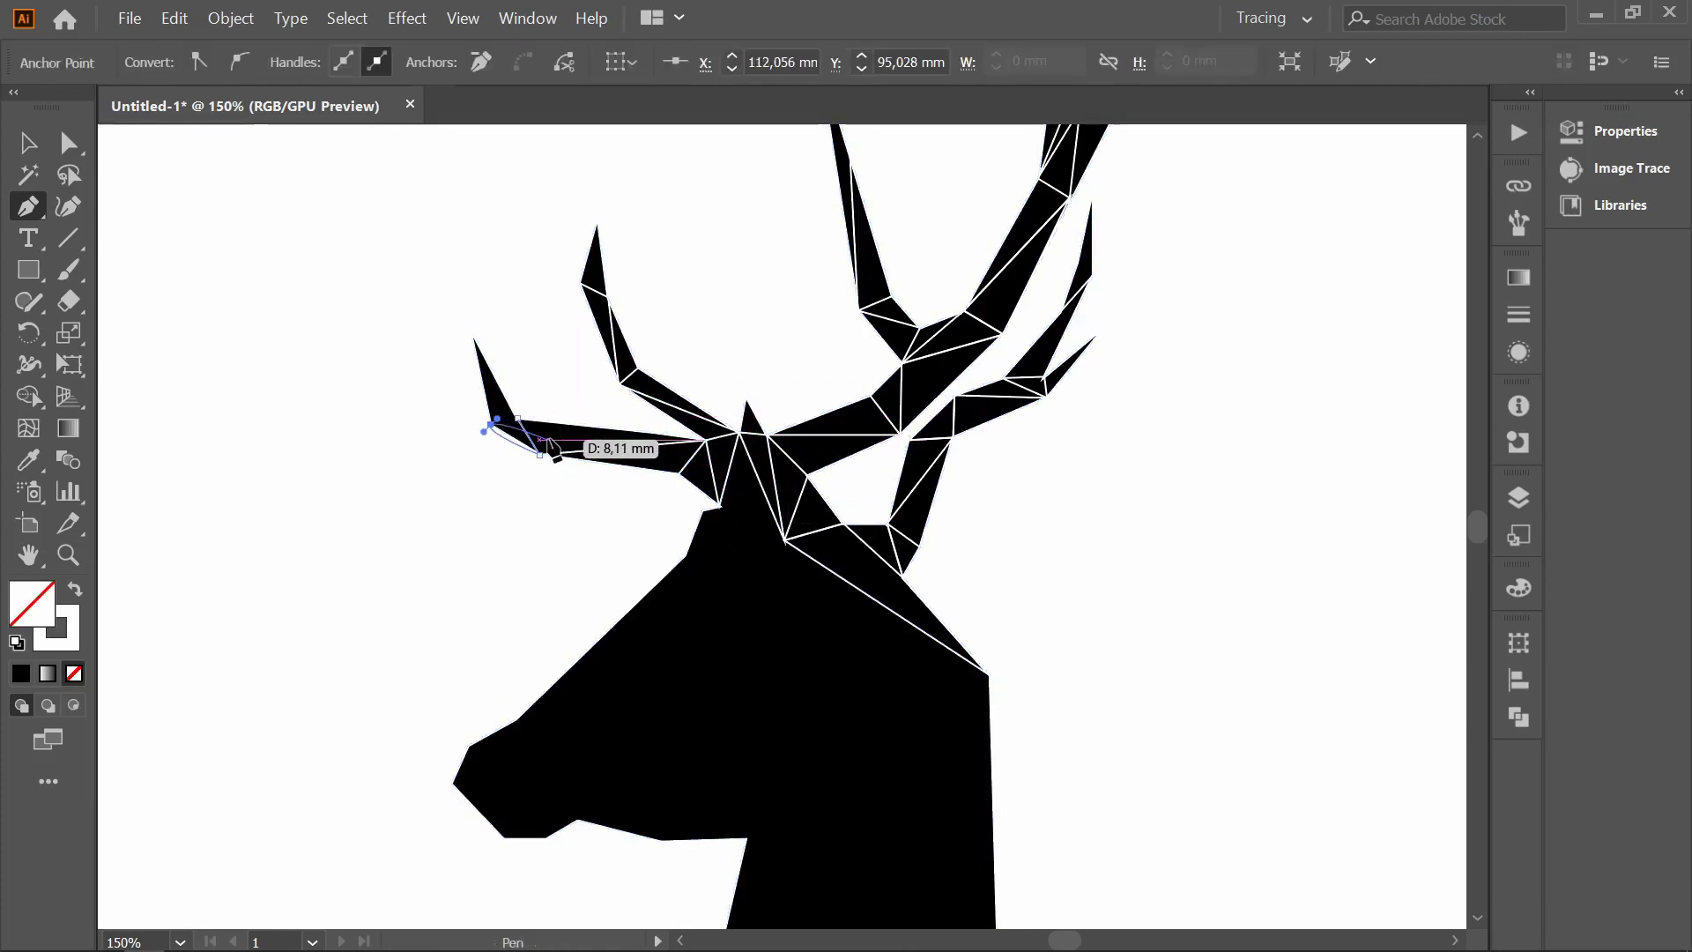
left_click(490, 424)
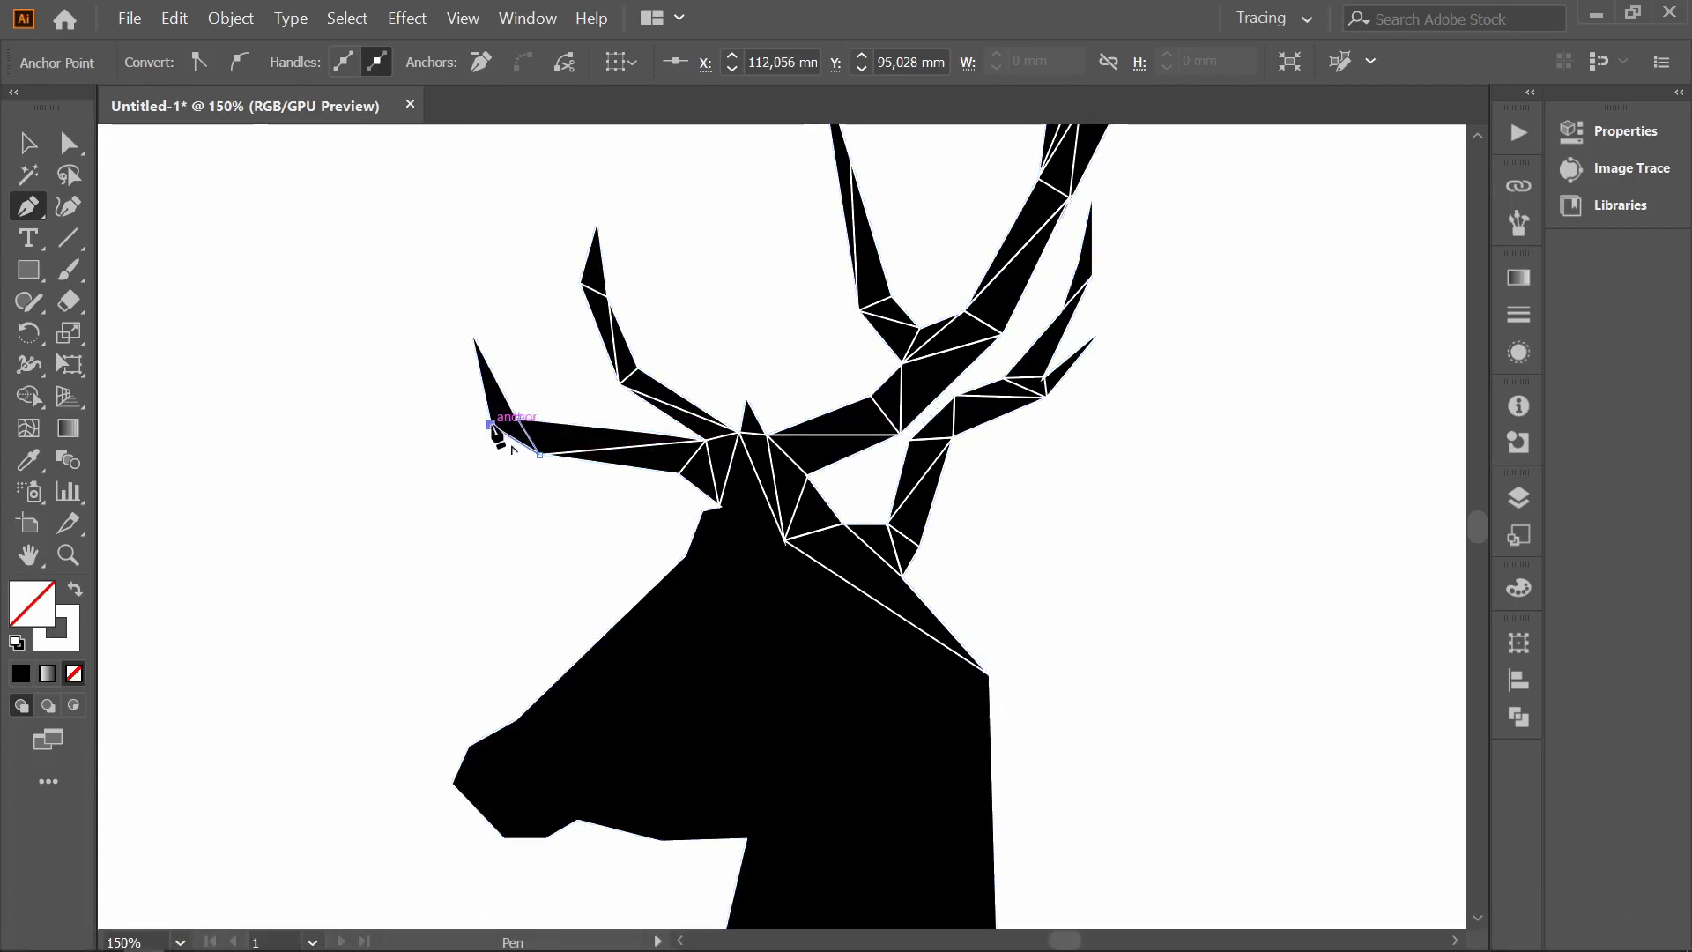
scroll(327, 597, "down", 2)
scroll(434, 593, "down", 3)
- Deselect the finished antler lines and return to the Pen tool
left_click(28, 143)
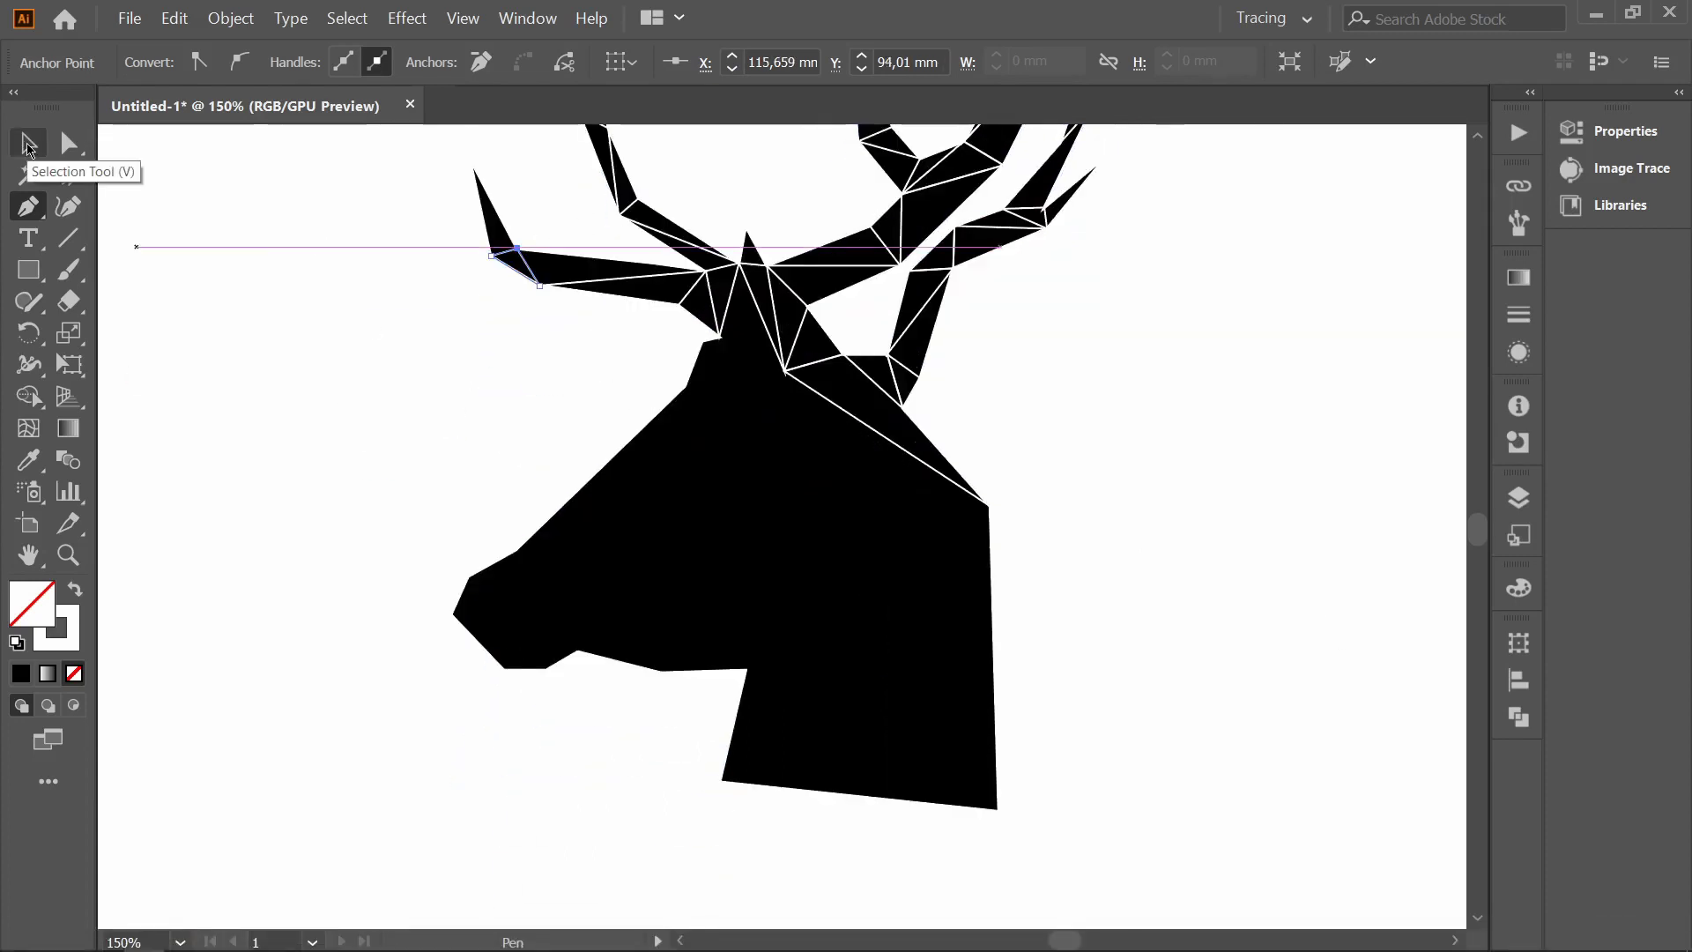
left_click(1190, 600)
scroll(1190, 600, "up", 10)
scroll(1185, 584, "down", 1)
scroll(1200, 579, "up", 3)
scroll(1280, 595, "down", 5)
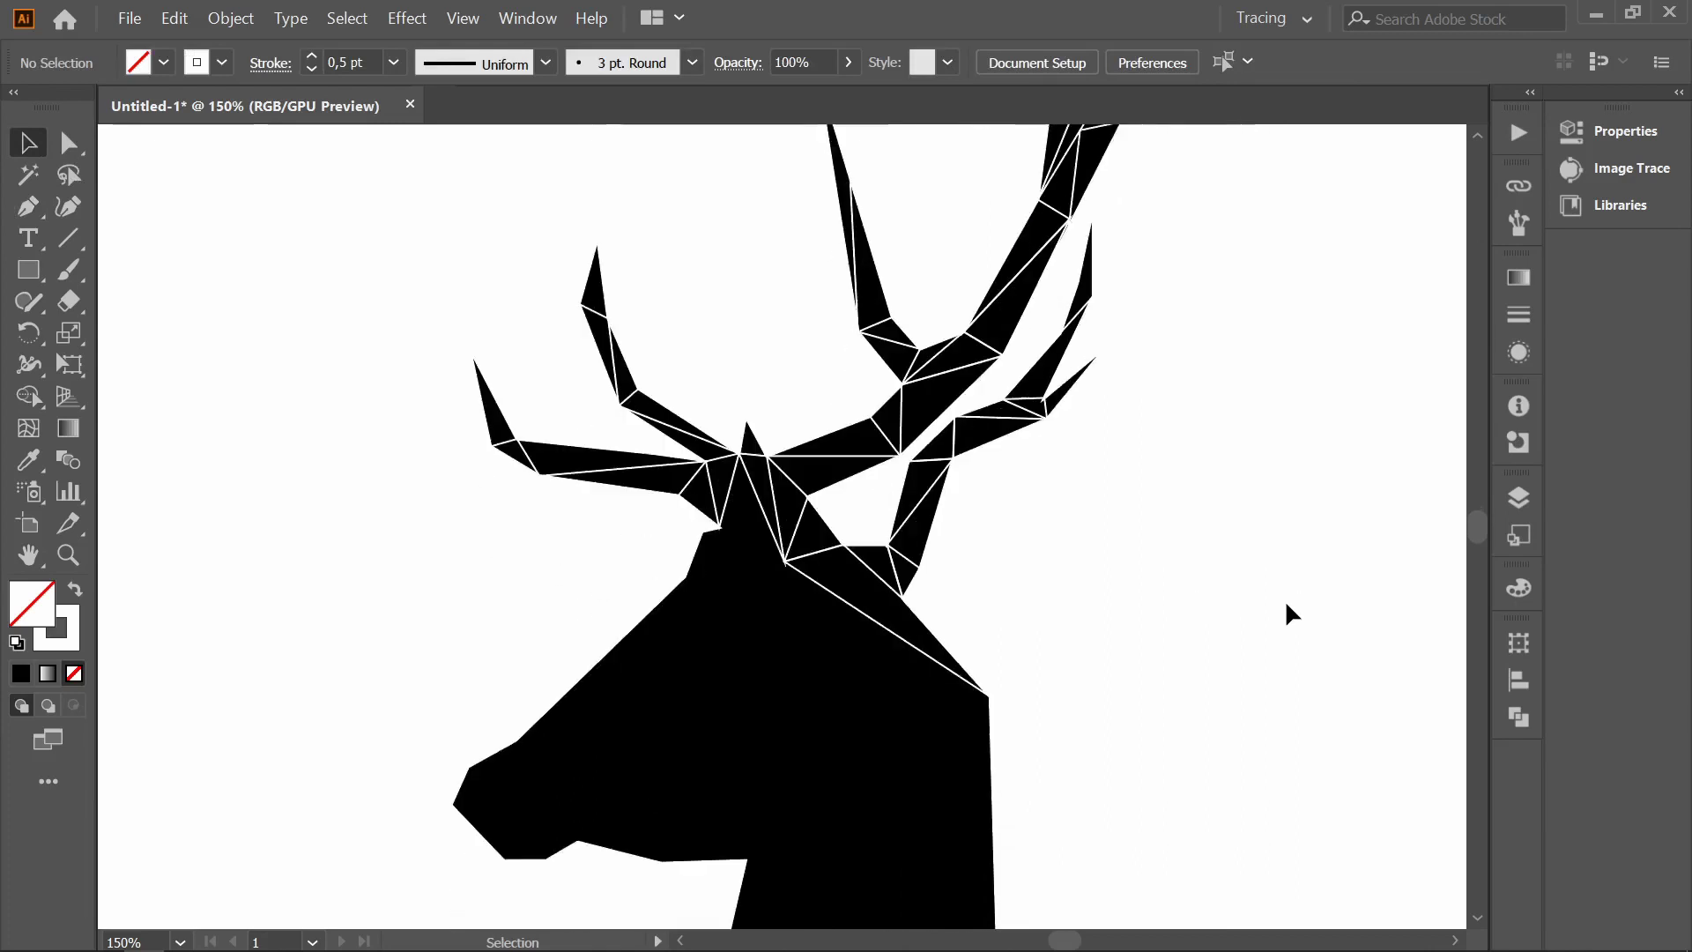
scroll(1285, 599, "down", 3)
scroll(1298, 607, "down", 2)
key("p")
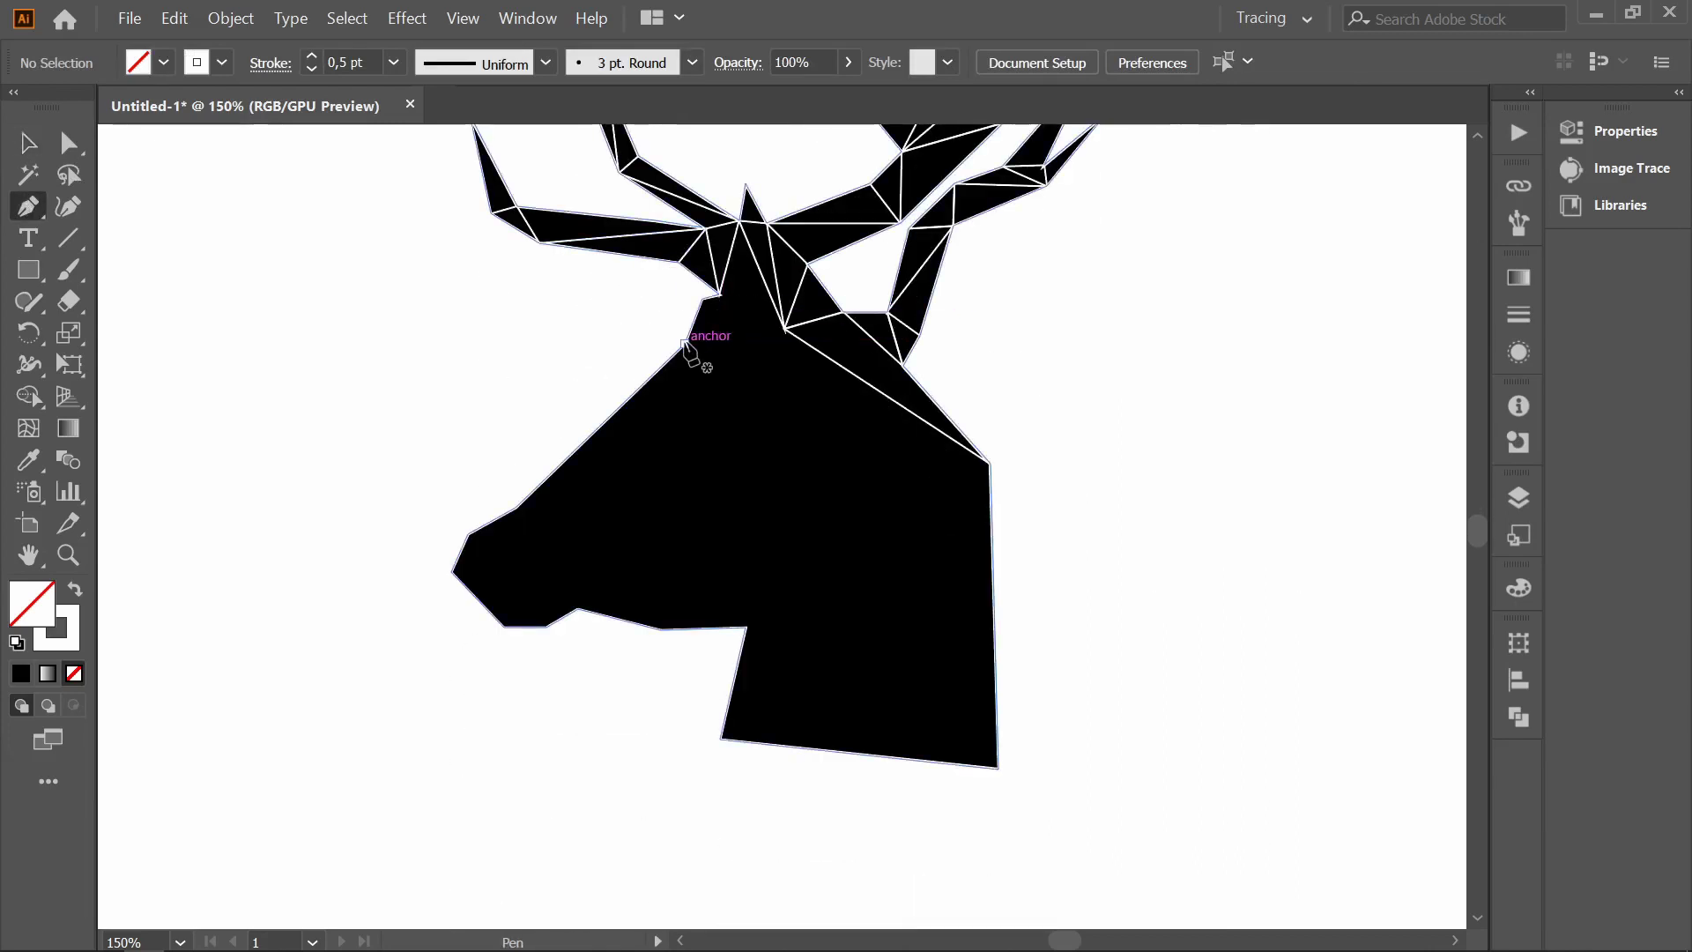
- Draw triangles across the forehead between the antler bases and the head's left edge
left_click(686, 343)
left_click(719, 293)
left_click(784, 329)
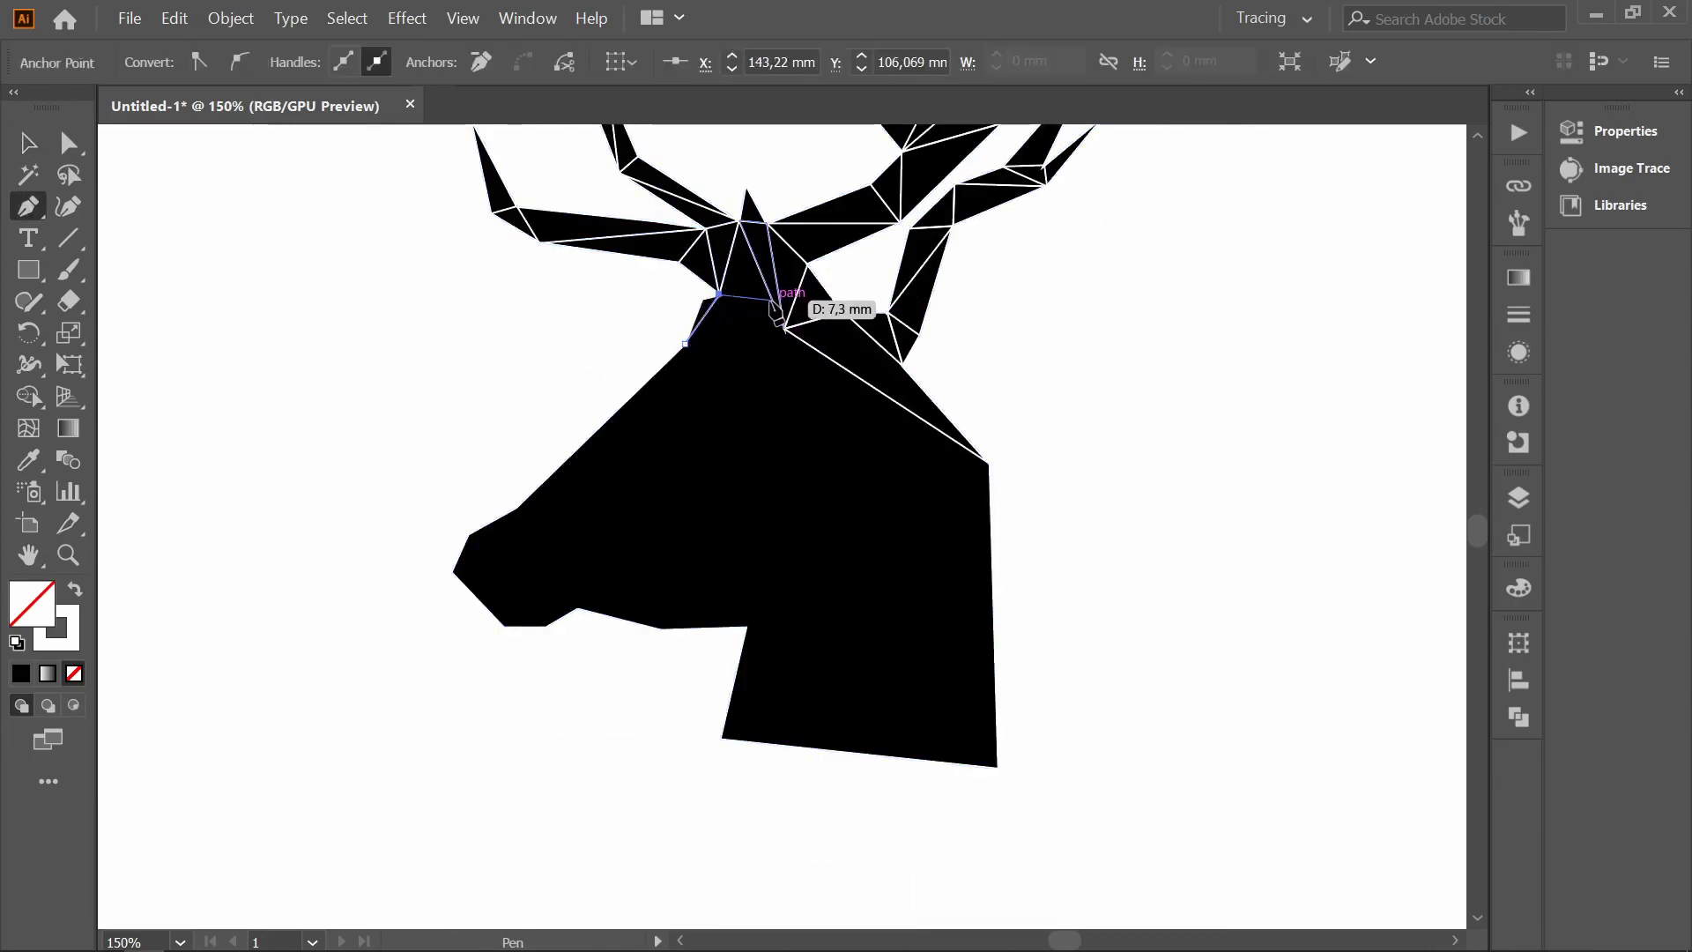
left_click(772, 300)
left_click(784, 329)
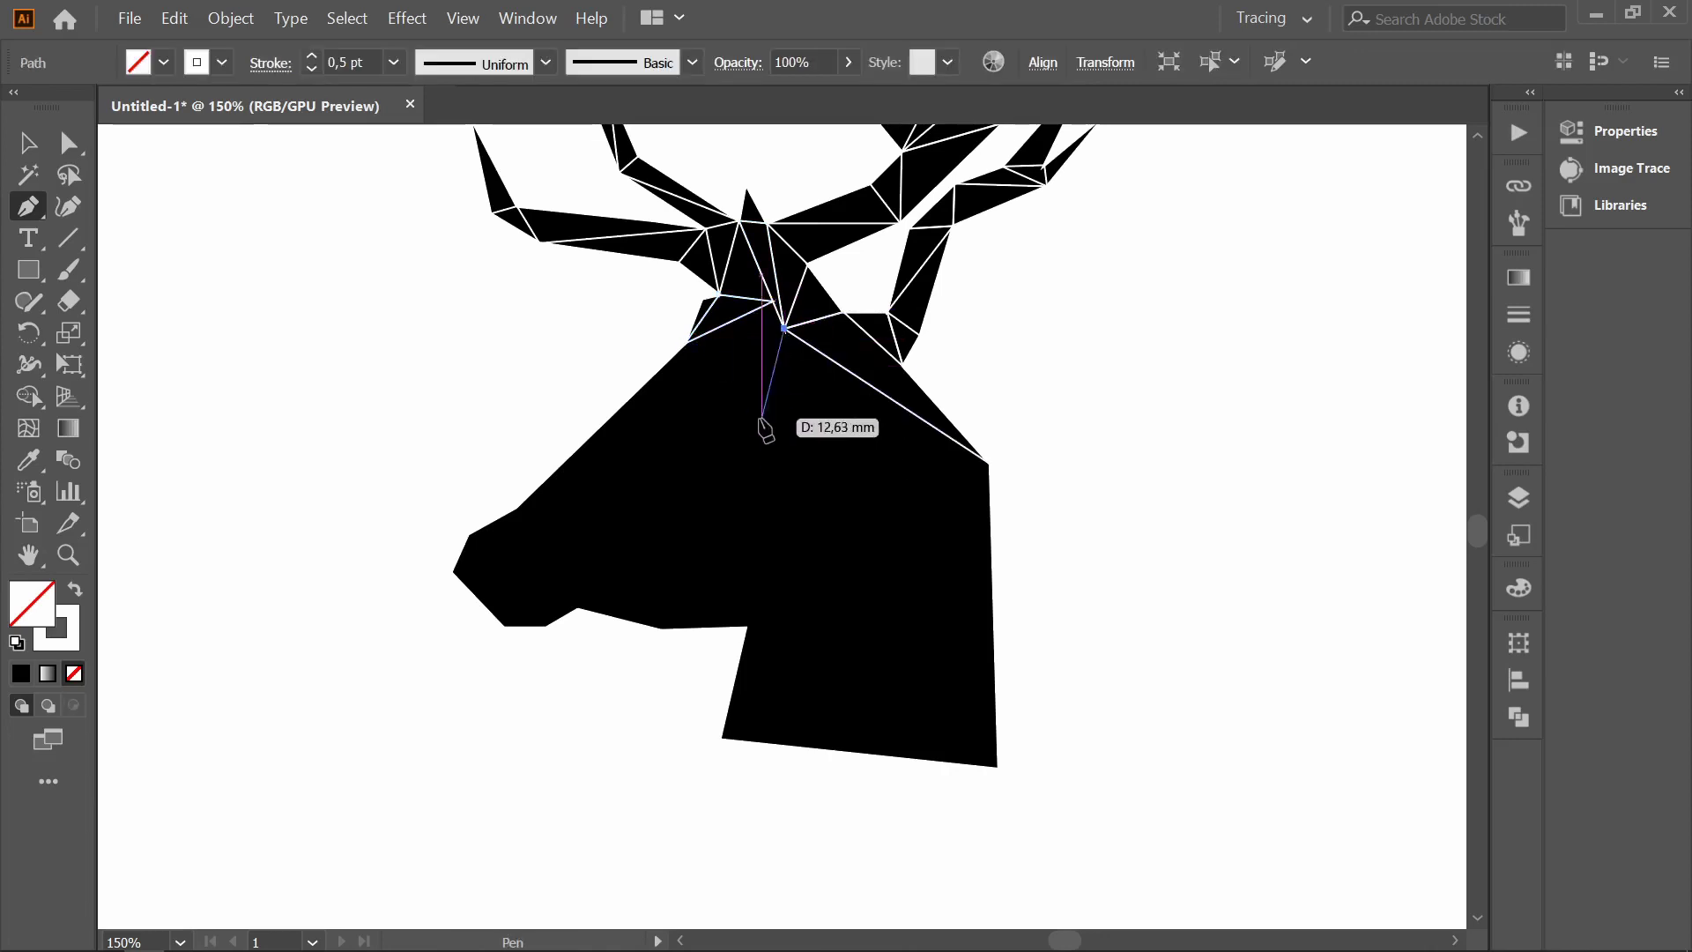
left_click(686, 343)
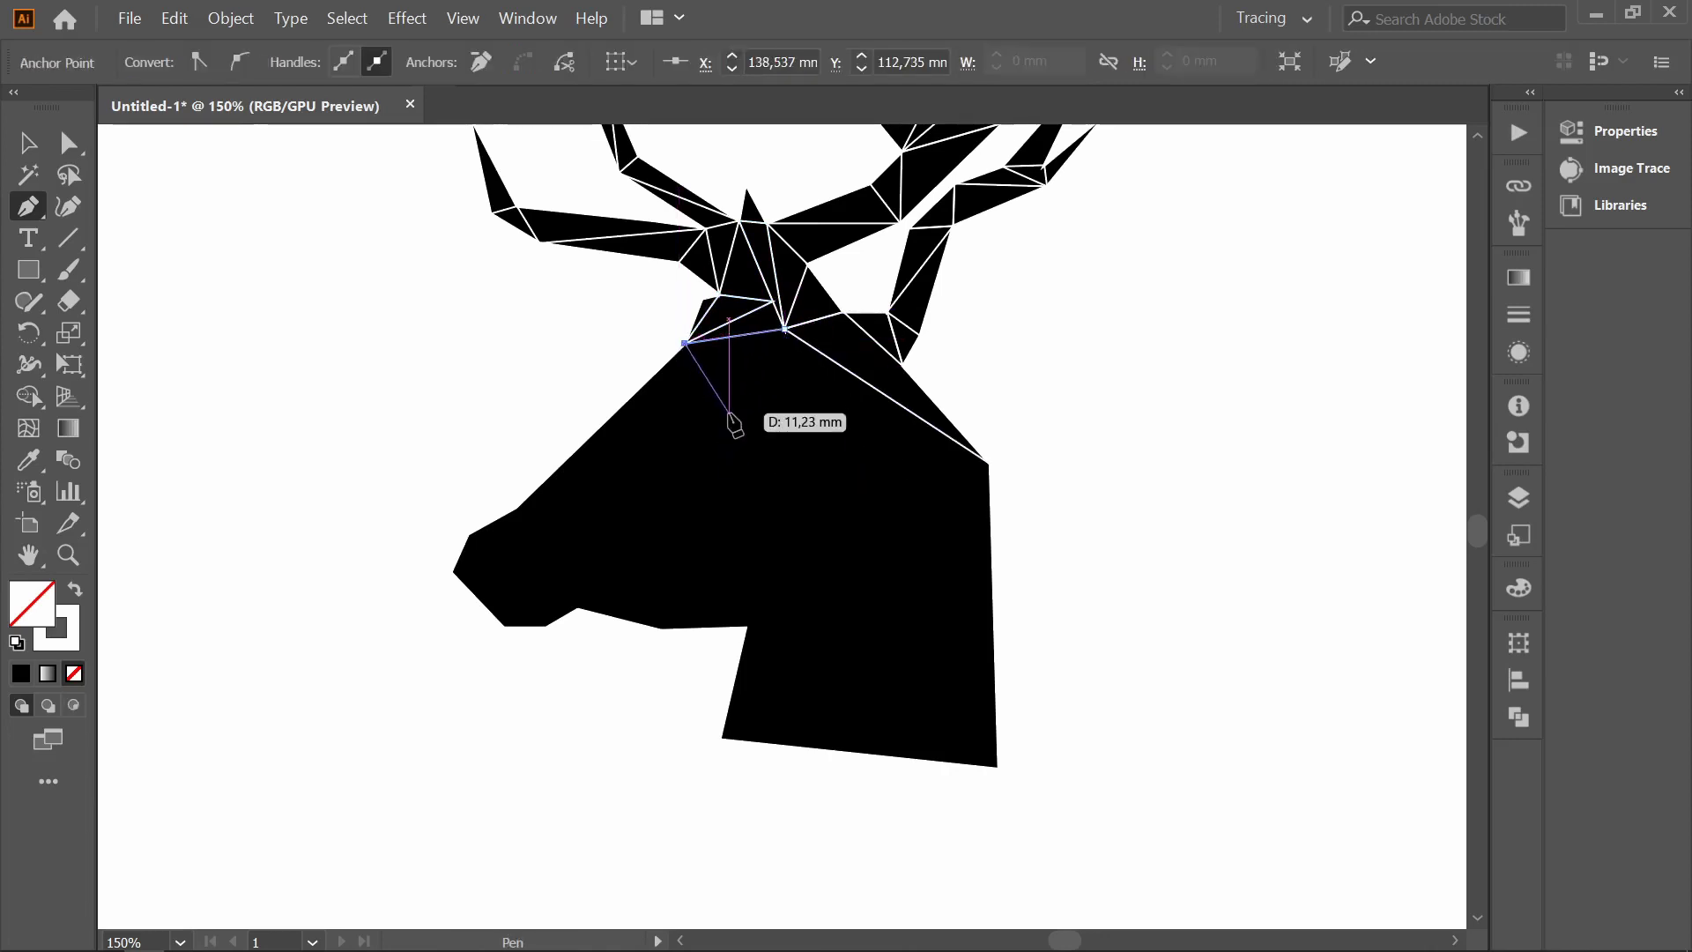
left_click(706, 414)
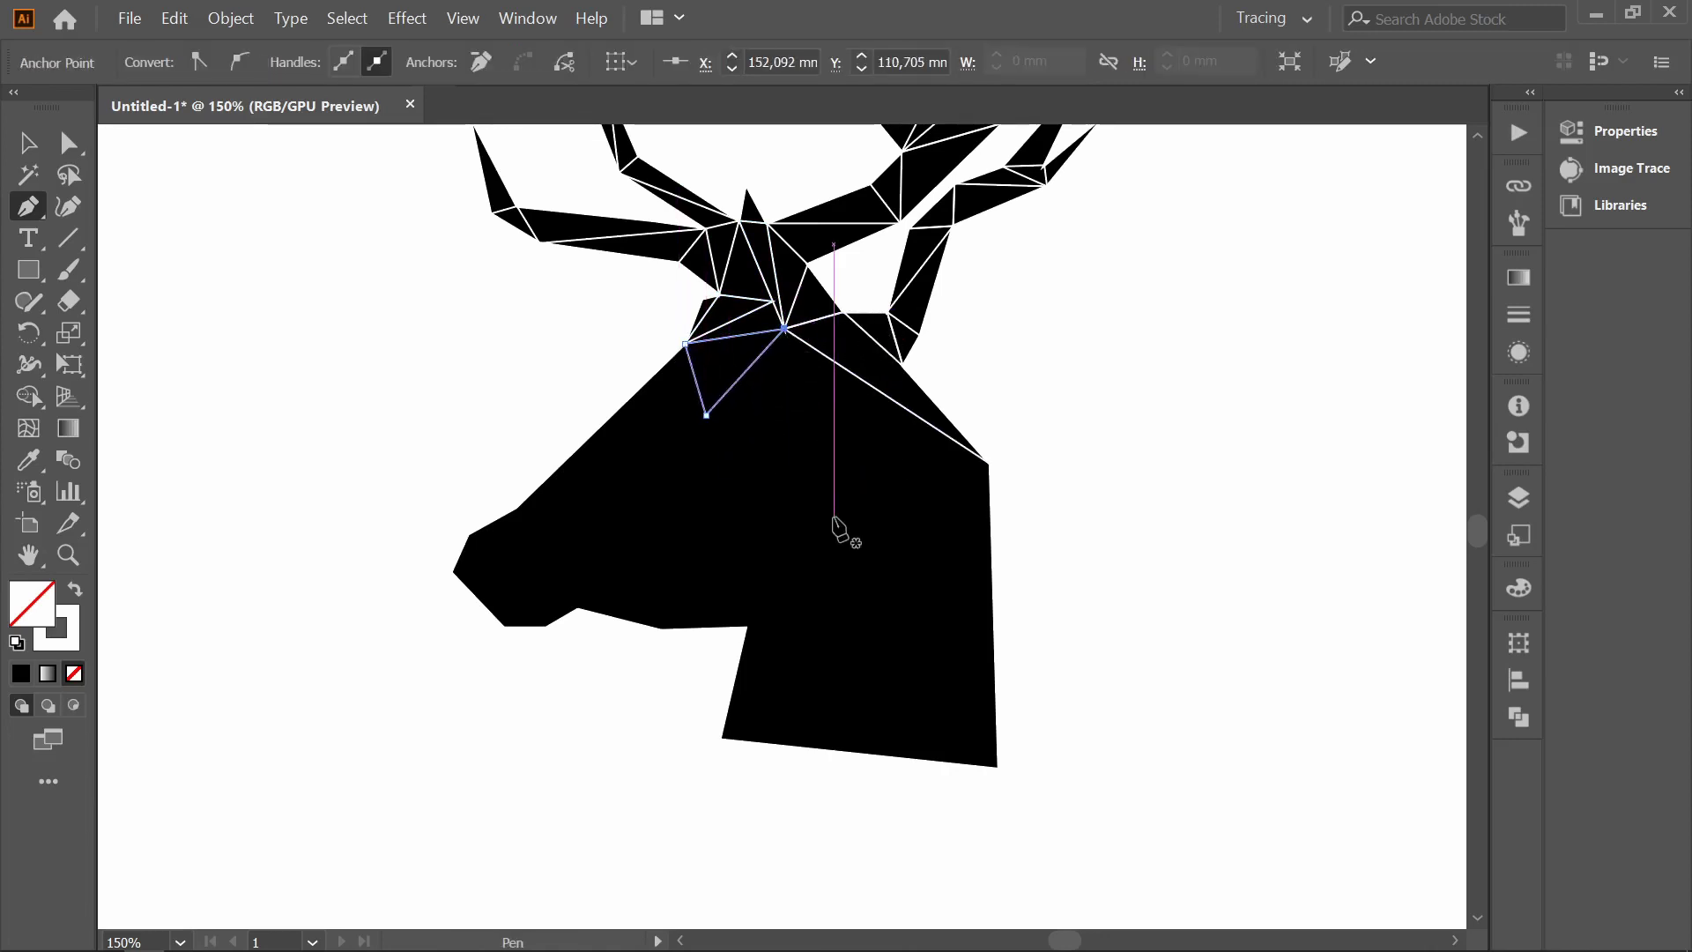
- Extend triangles down the head's right edge to the bottom of the neck
left_click(917, 414)
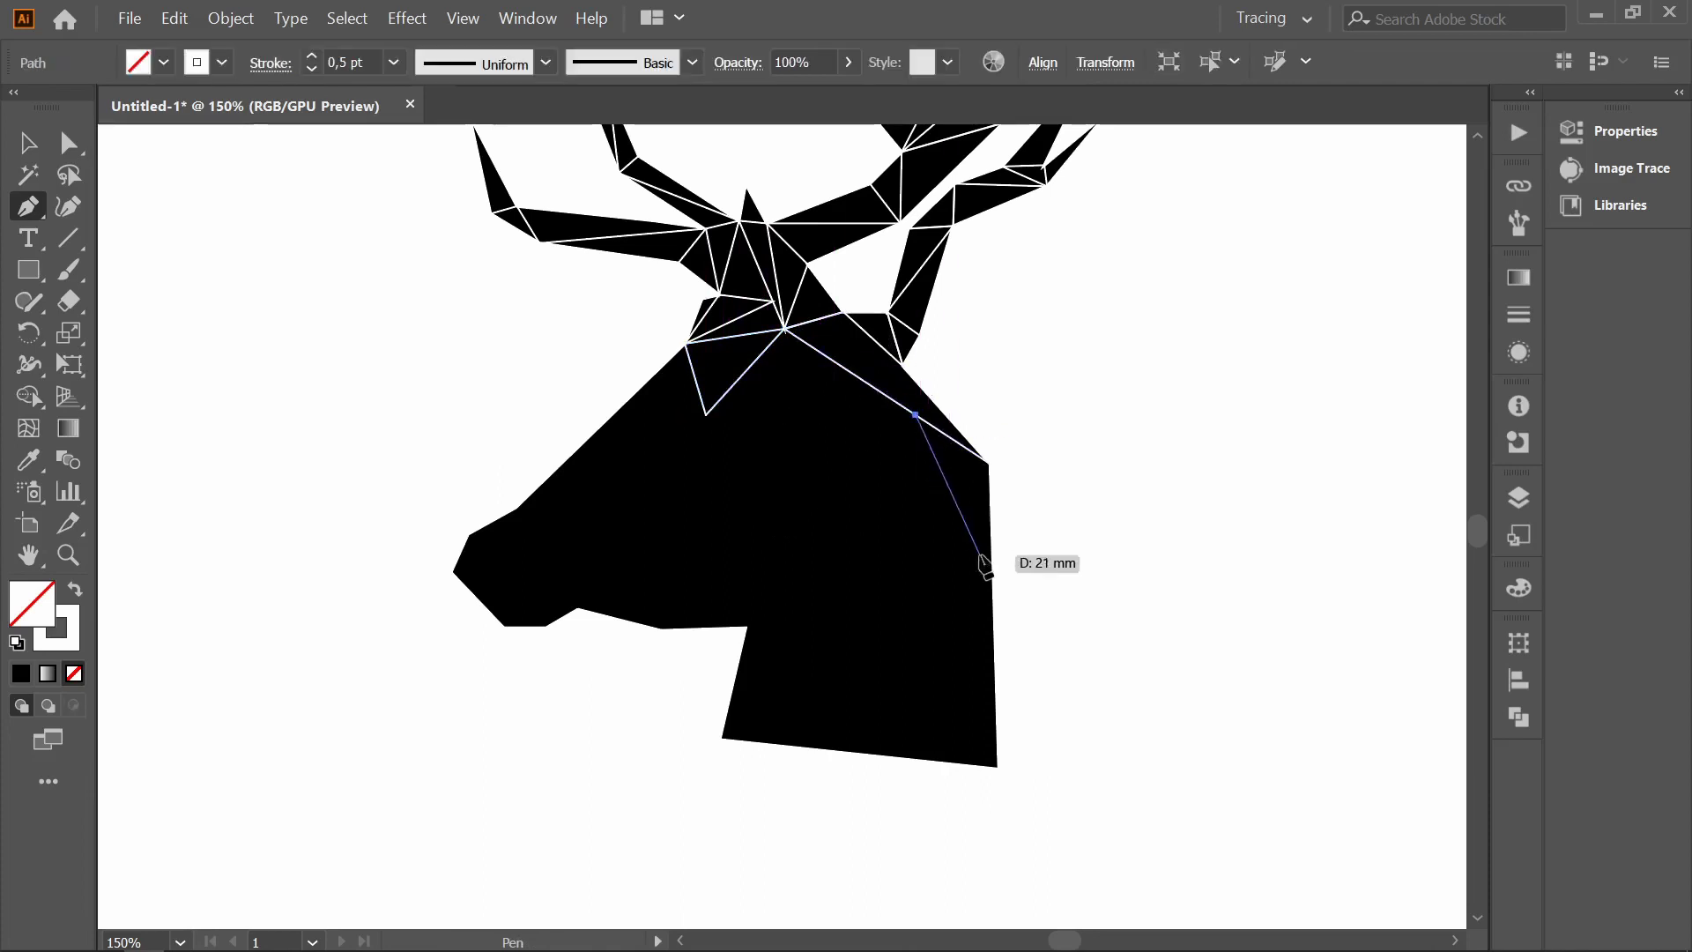
left_click(991, 569)
left_click(935, 618)
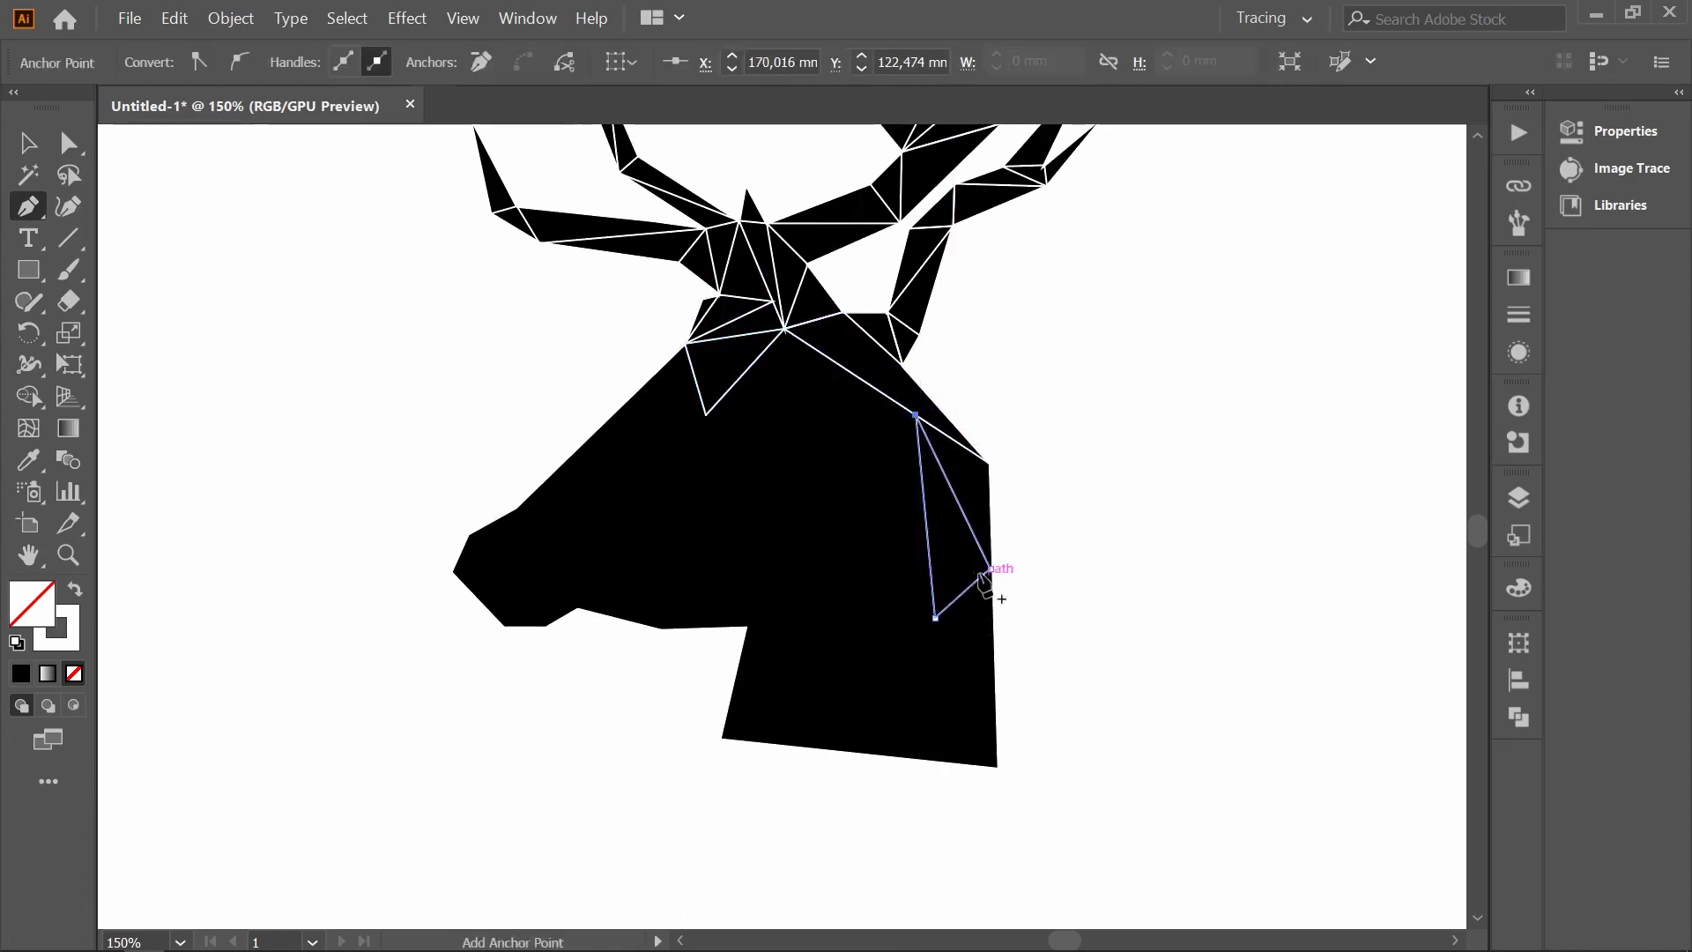
left_click(941, 761)
left_click(996, 655)
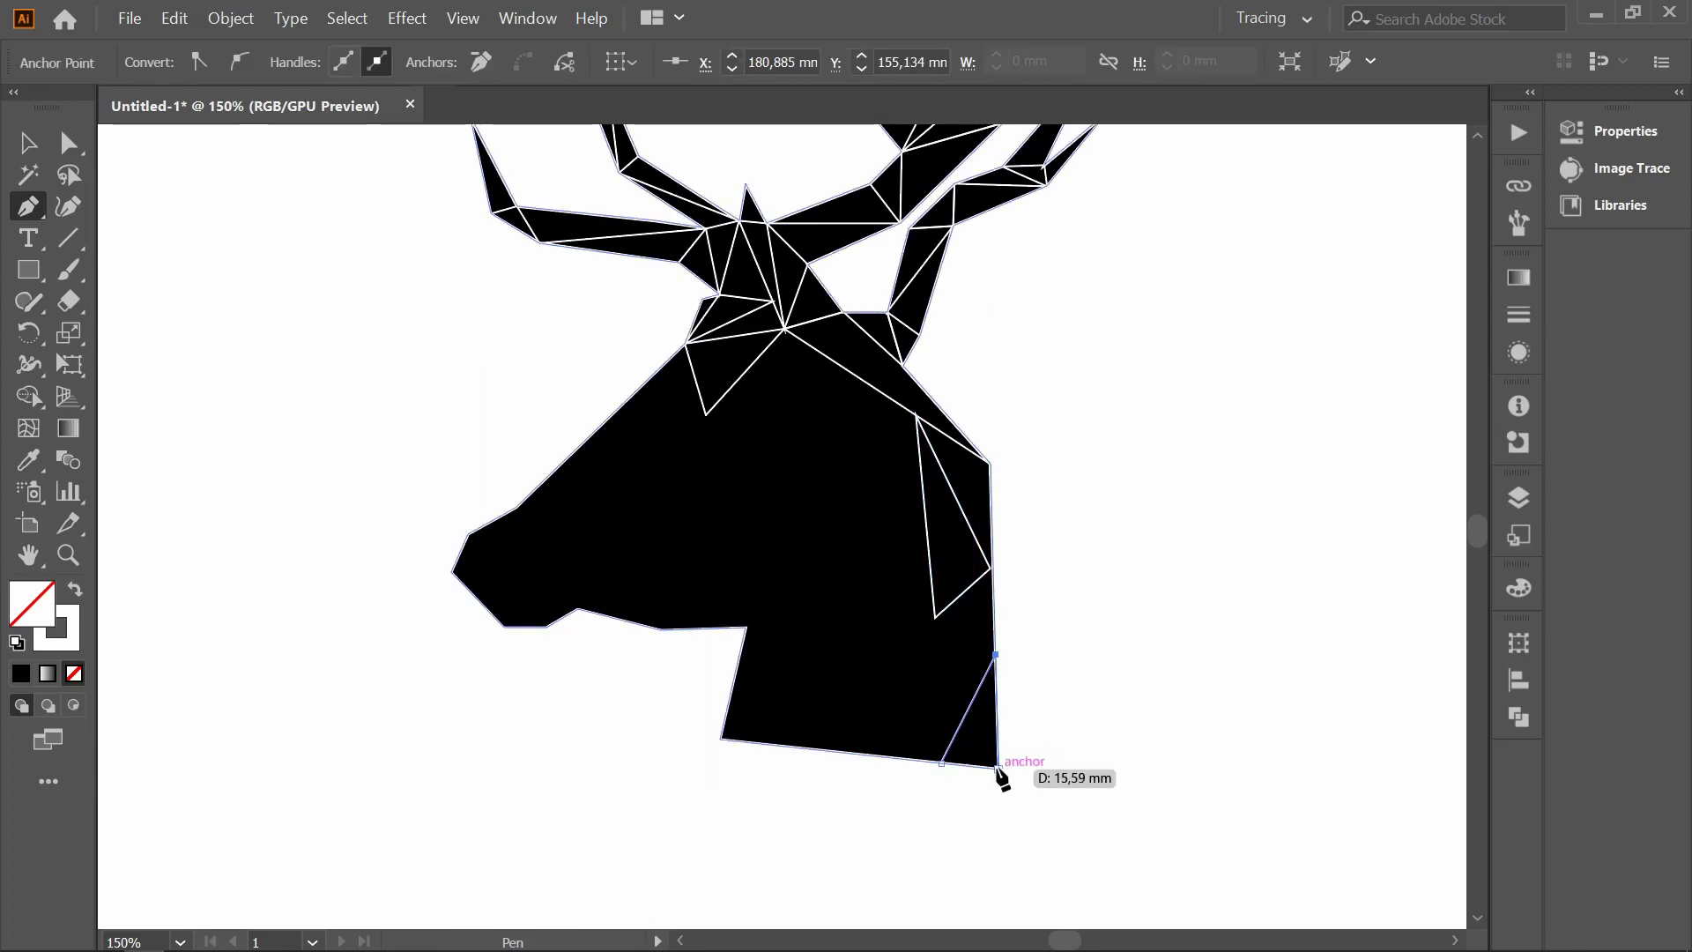
left_click(997, 763)
left_click(942, 762)
- Add one more neck triangle, snap its corner onto the existing corner, and deselect
left_click(990, 568)
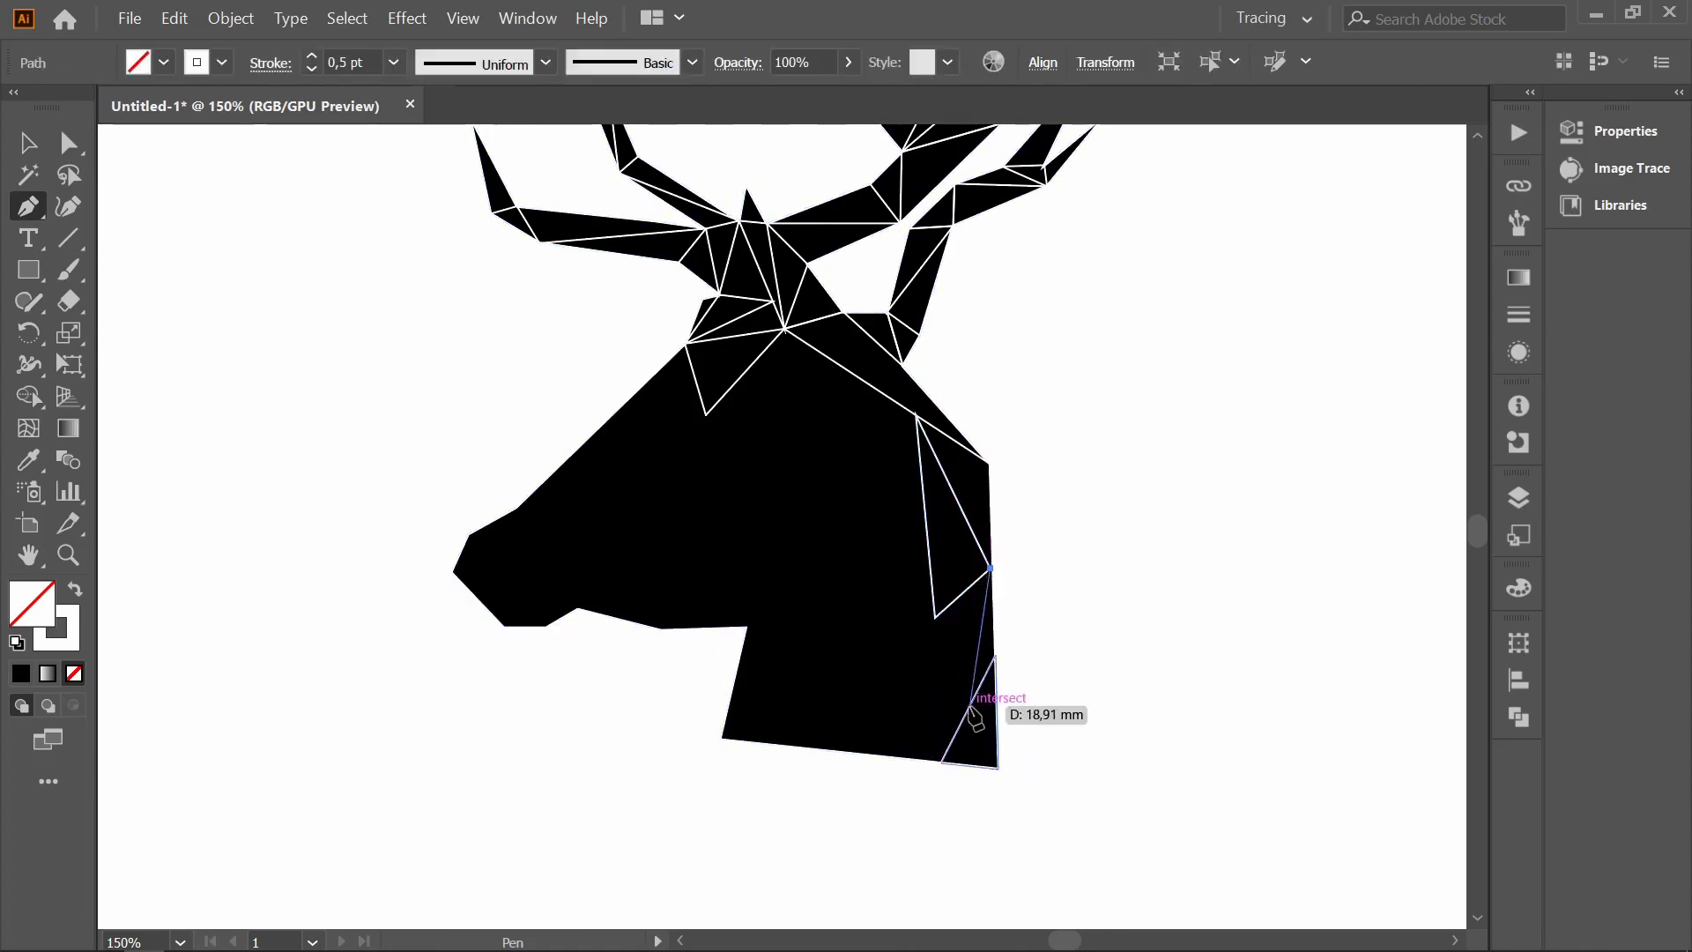
left_click(970, 705)
left_click(947, 606)
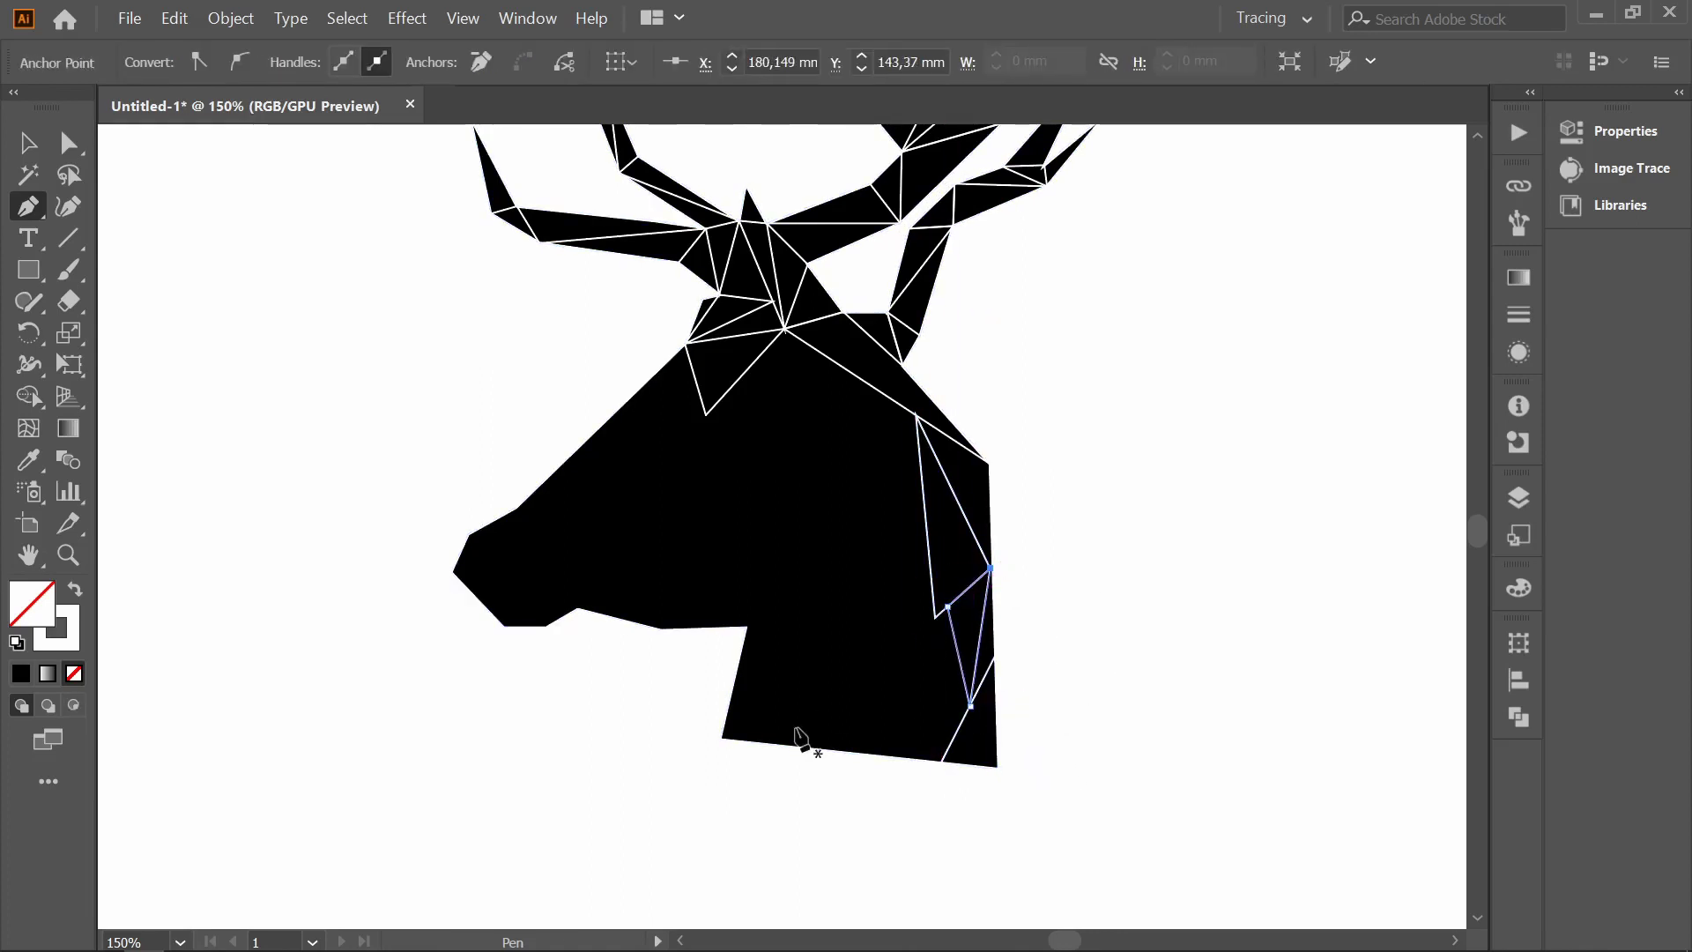
left_click(71, 143)
left_click_drag(948, 607, 935, 616)
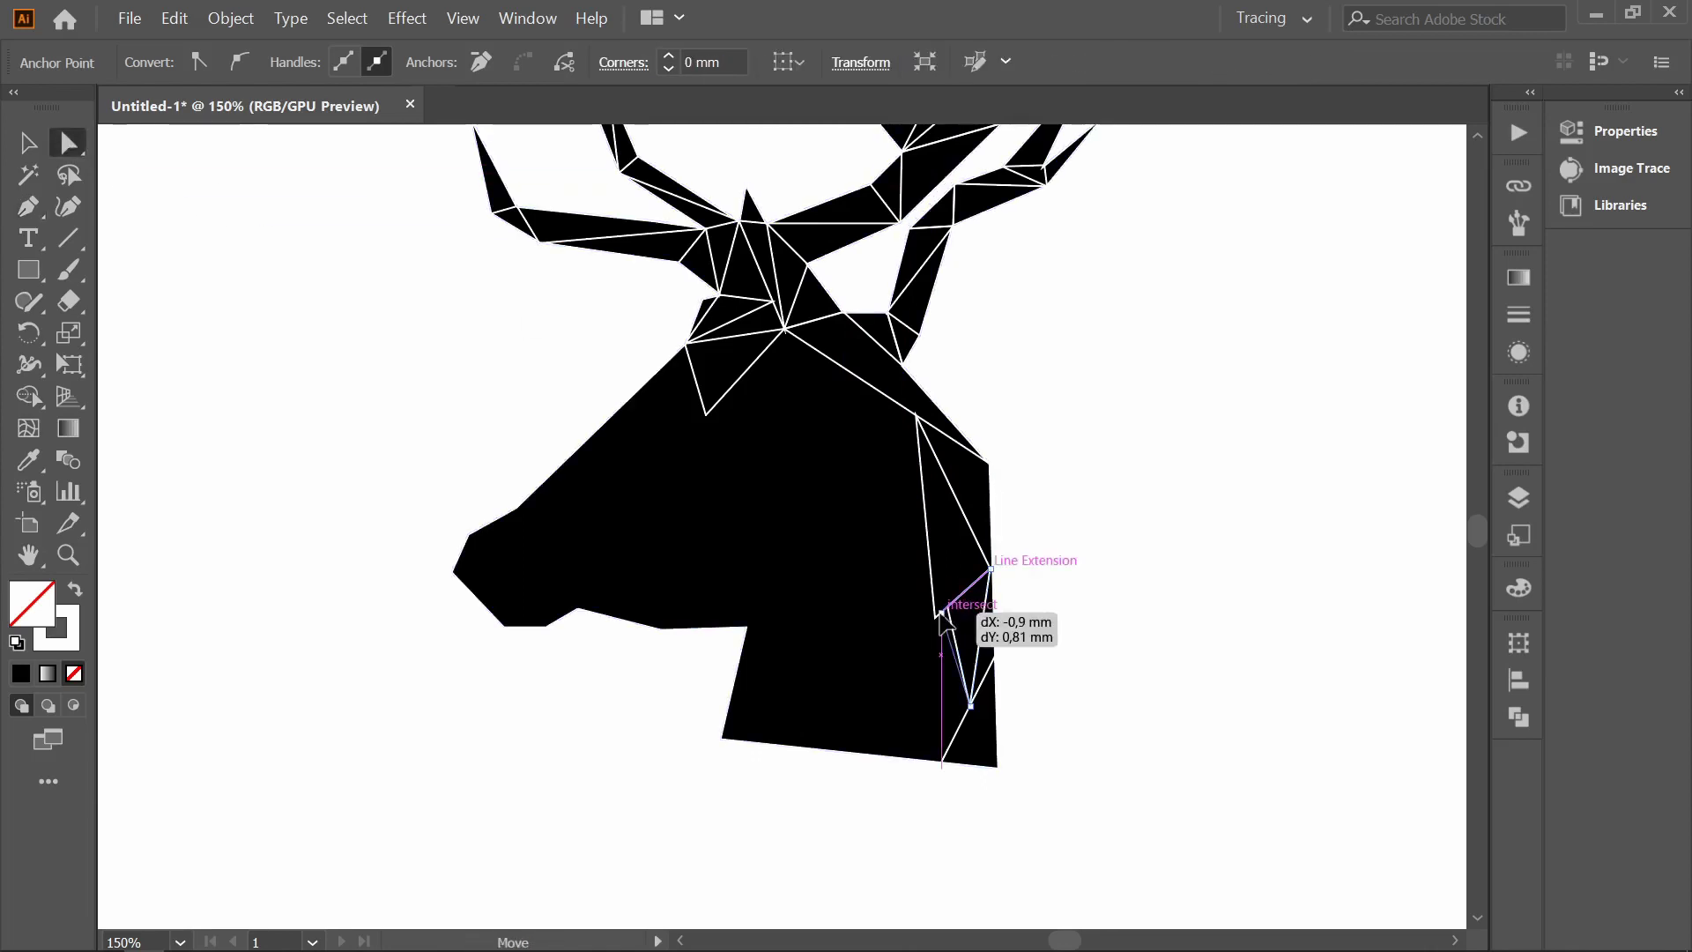
key("v")
key("ctrl+shift+a")
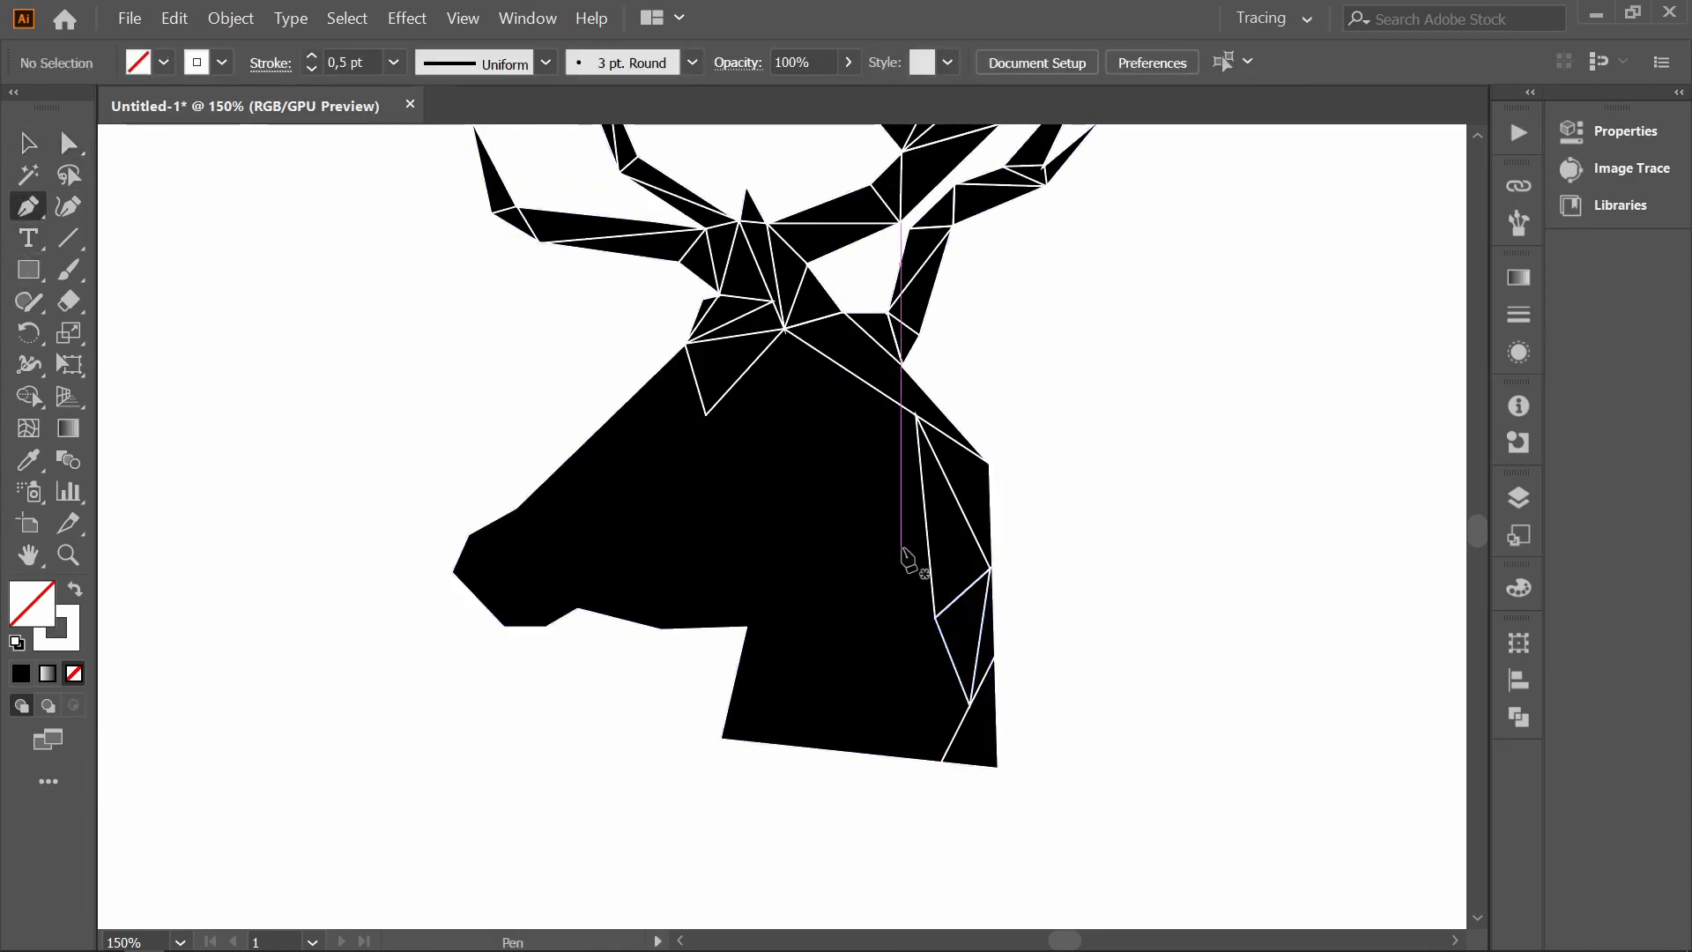
- Draw a white line from the neck triangle's corner to the neck's bottom edge, plus a triangle at the neck's base
left_click(935, 617)
mouse_move(942, 761)
left_mouse_down()
mouse_move(843, 711)
mouse_move(822, 734)
left_mouse_up()
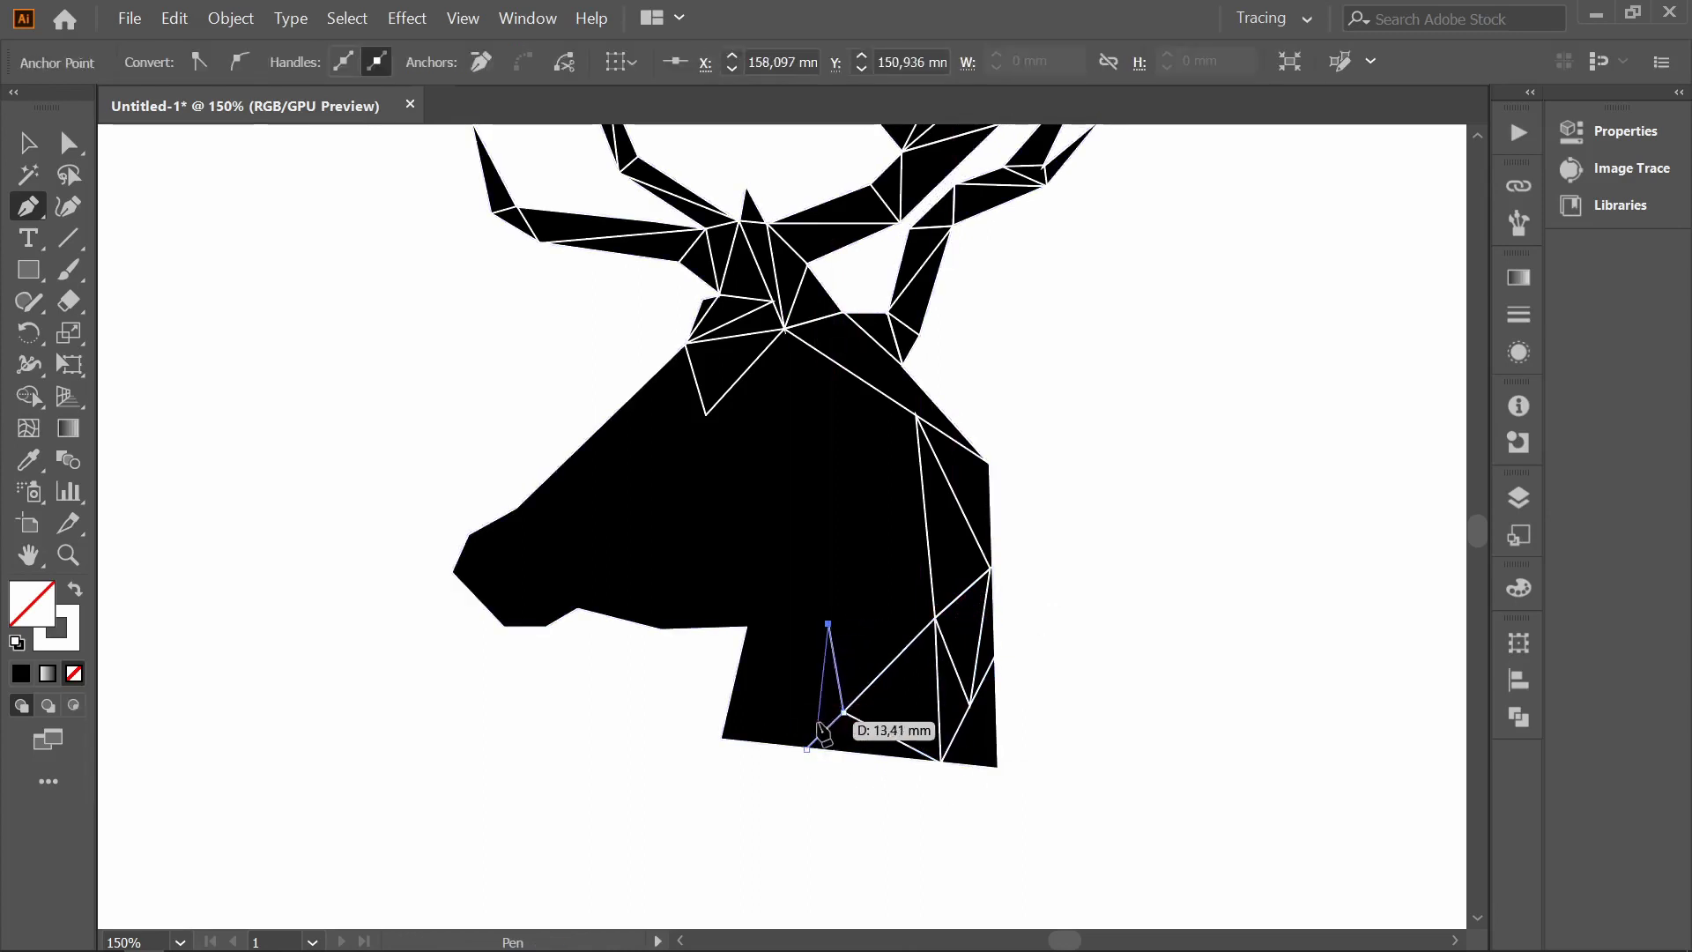
left_click(721, 736)
left_click(824, 654)
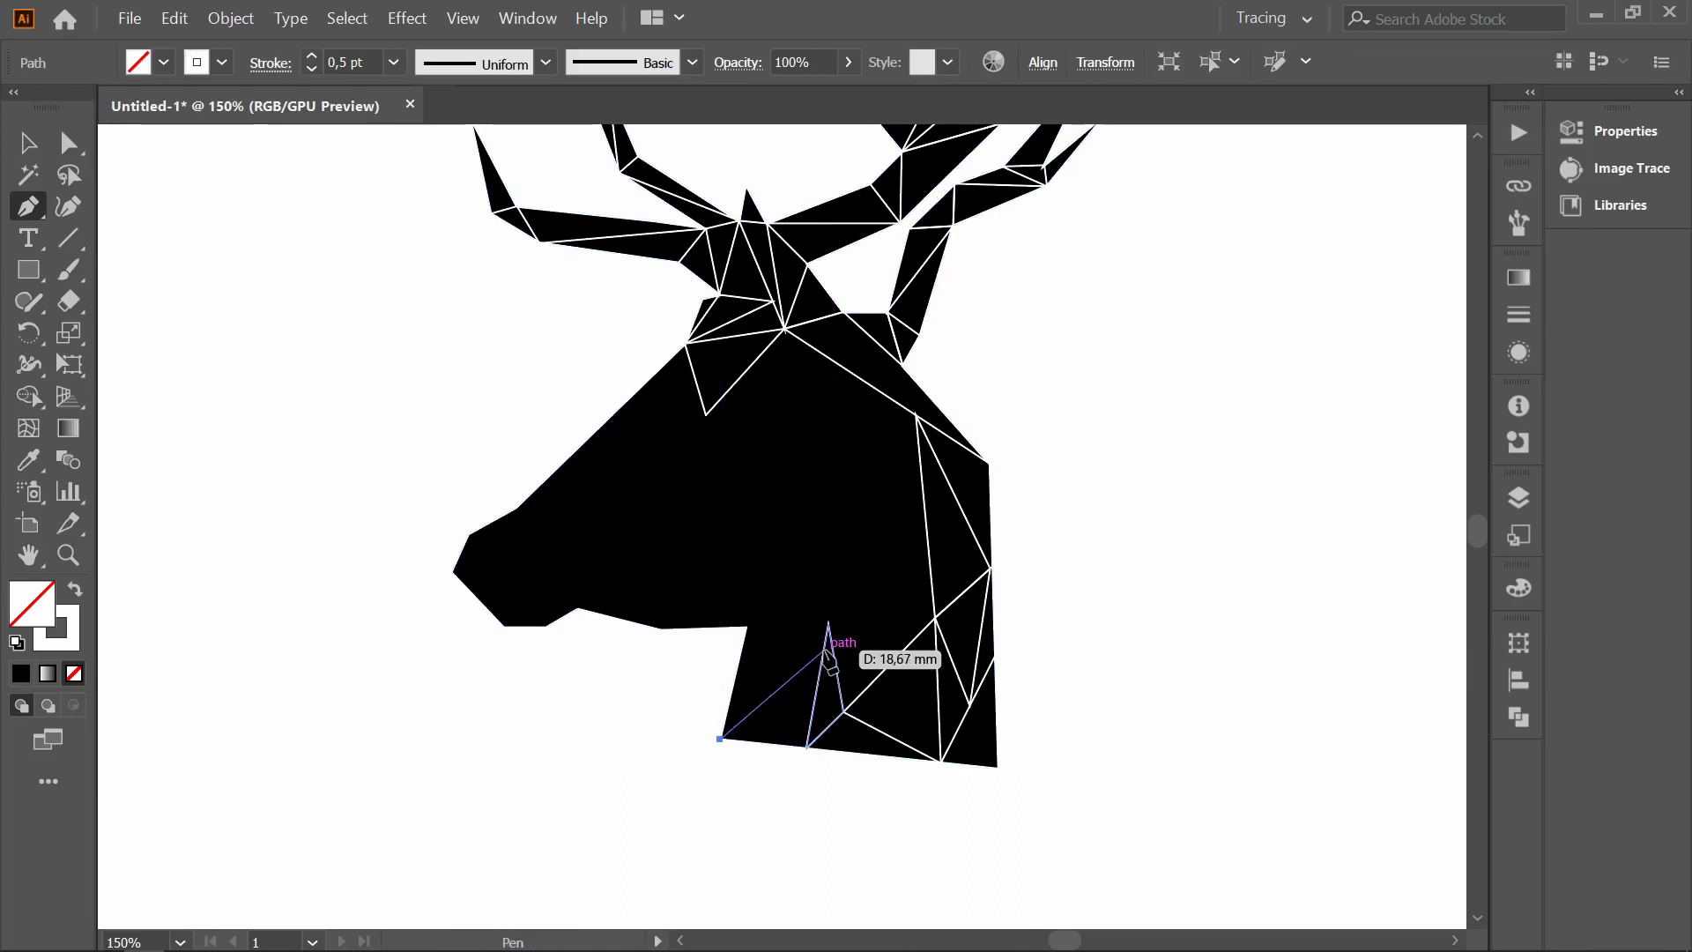
left_click(744, 628)
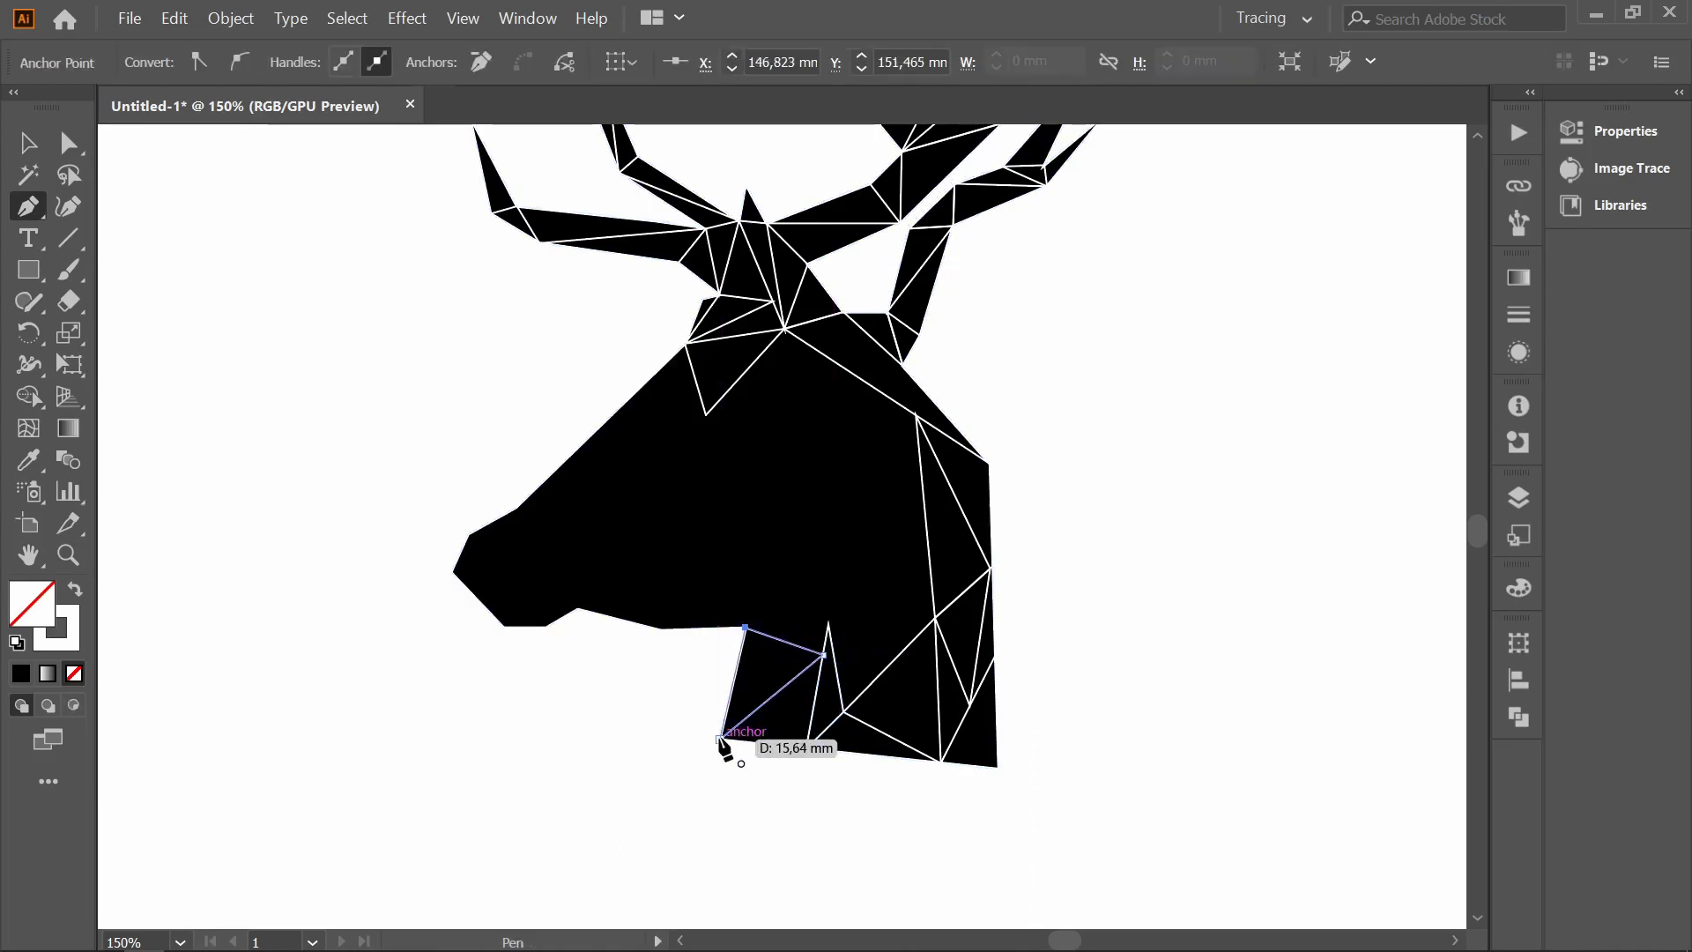
key("Escape")
- Draw a closed white triangle inside the stag's neck
left_click(828, 623)
left_click(747, 627)
left_click(763, 535)
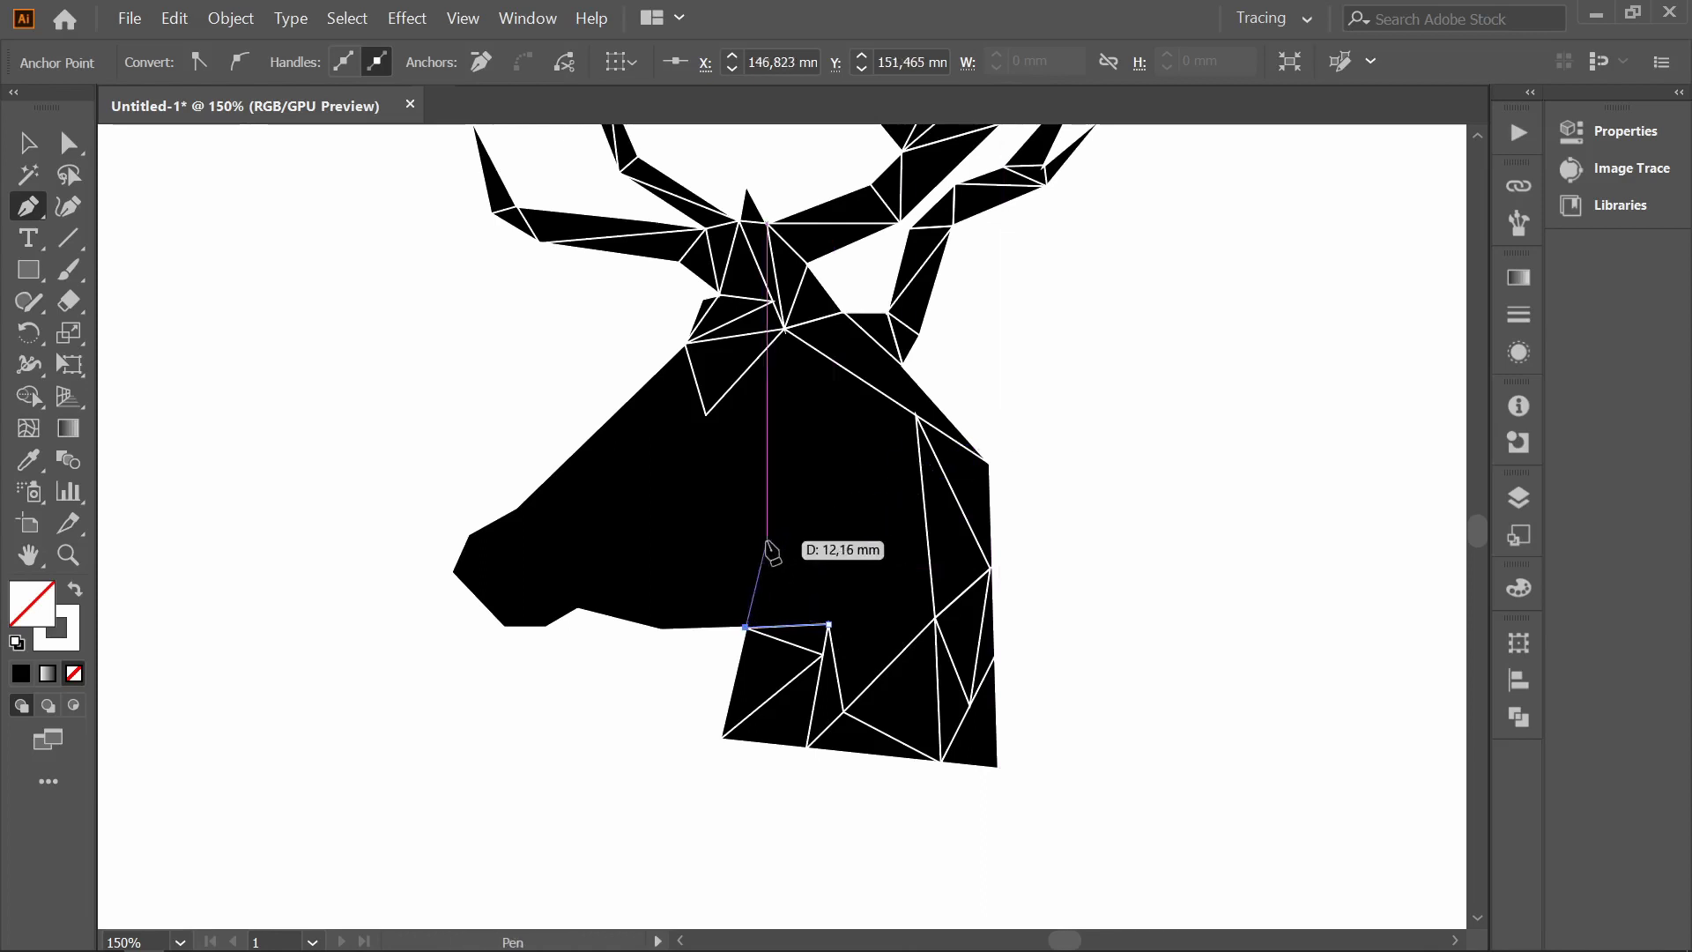
left_click(785, 509)
left_click(828, 623)
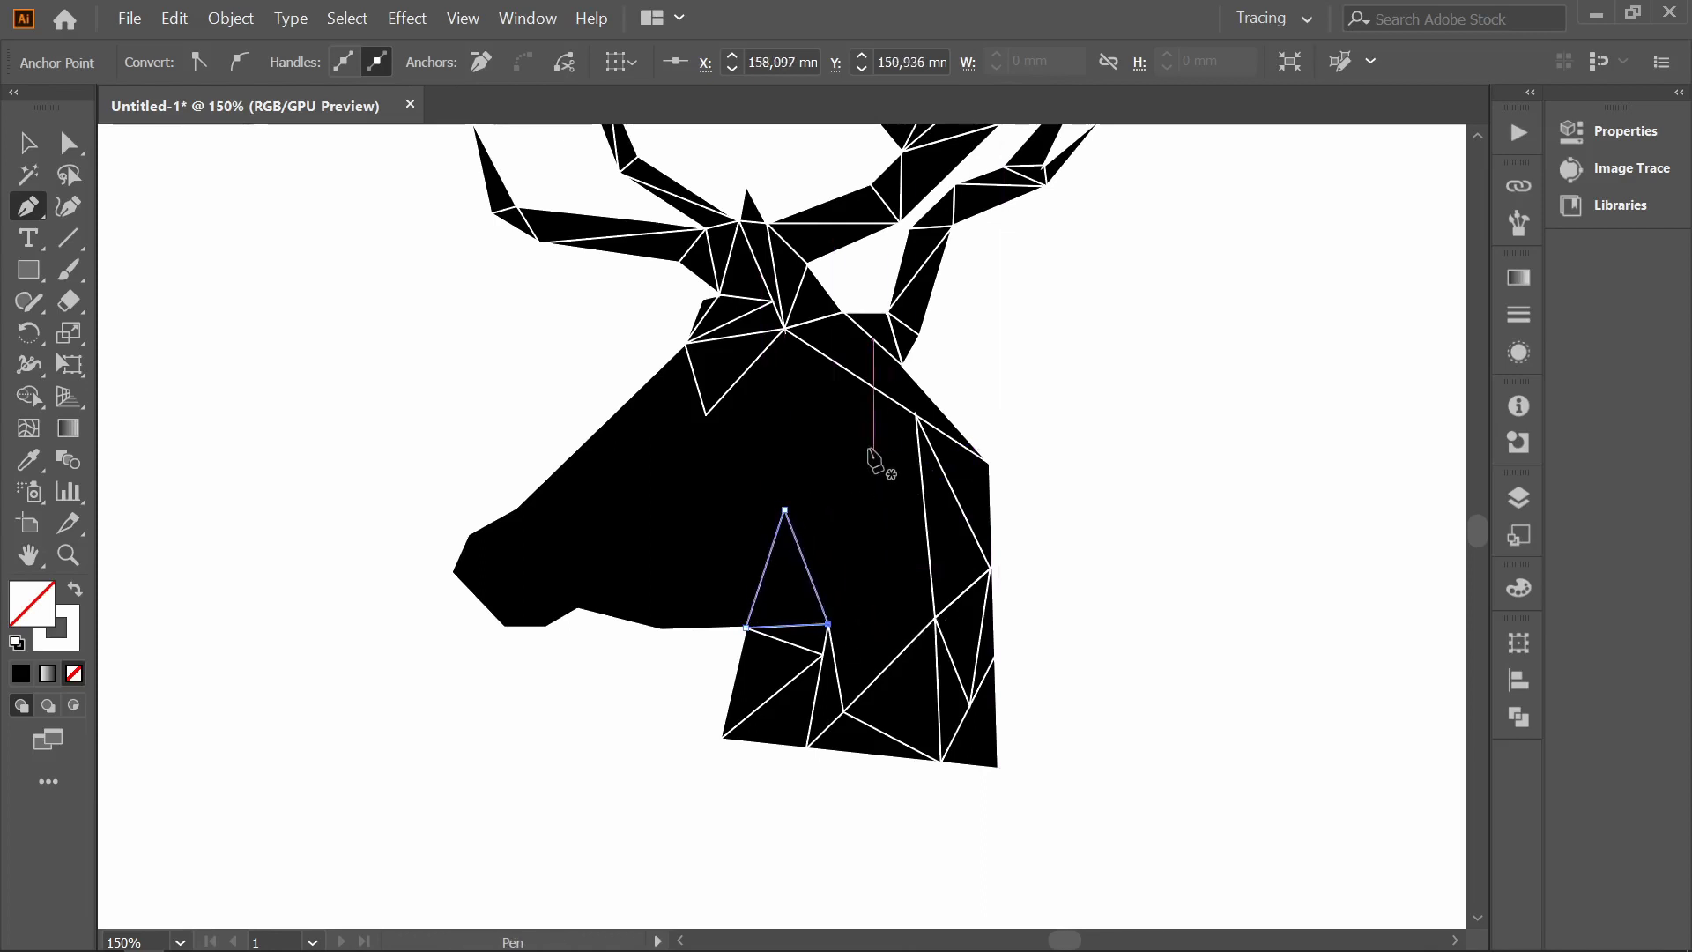
- Add a white triangle line toward the right side of the neck, joined to existing corners
left_click(936, 617)
left_click(828, 624)
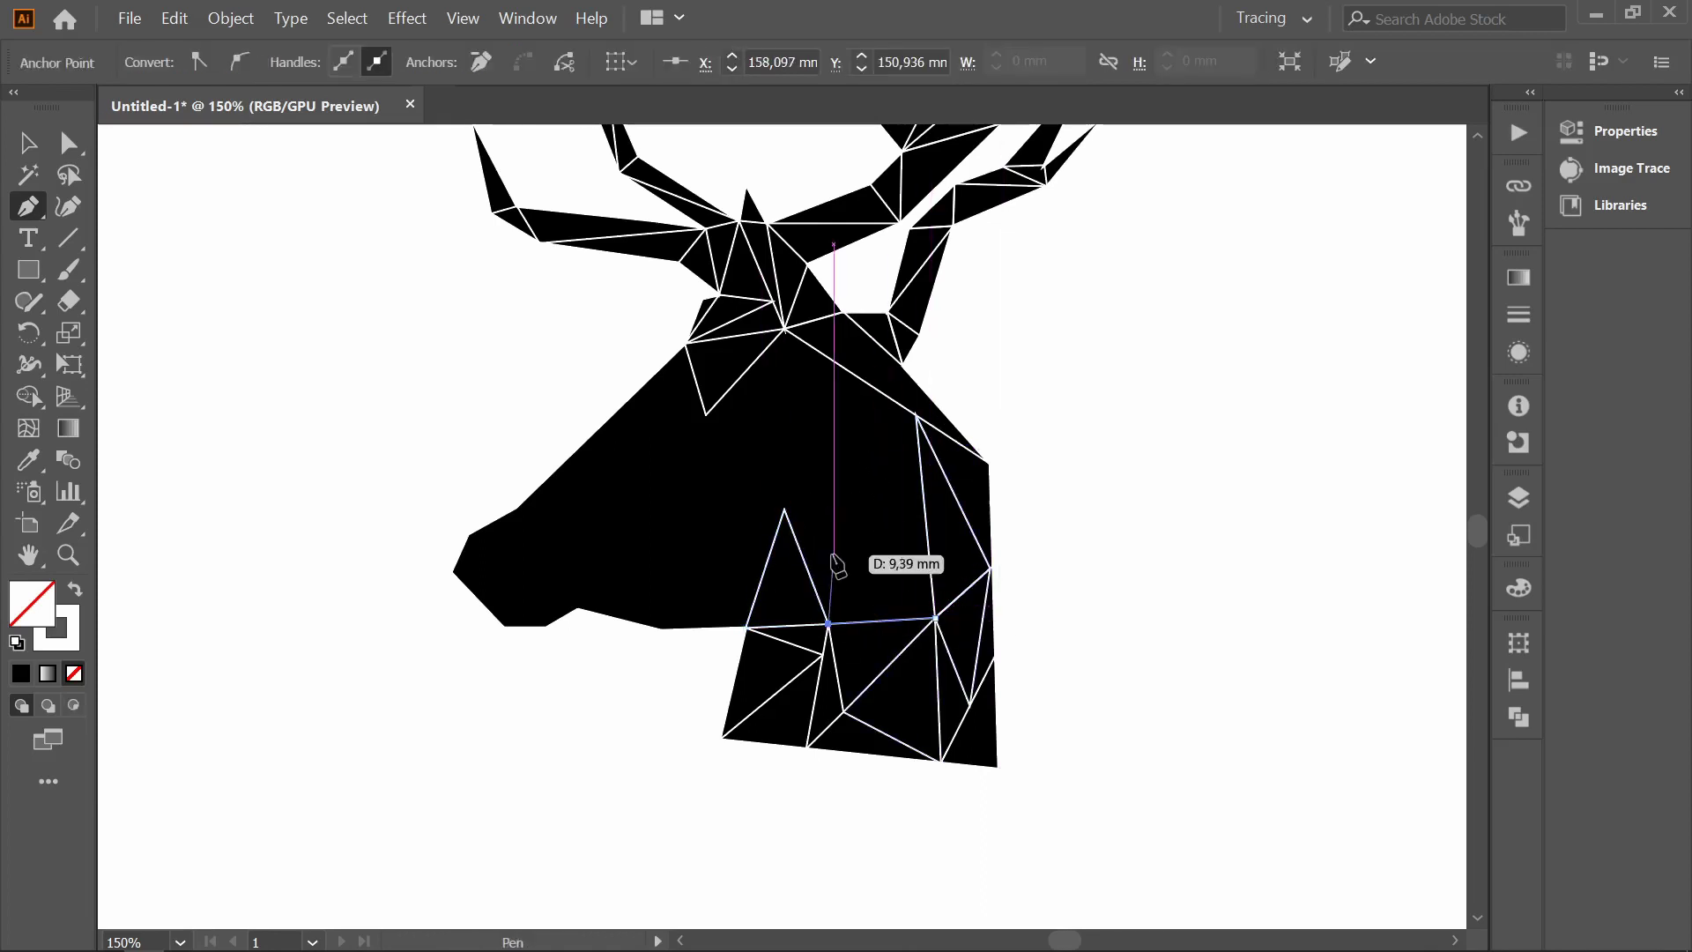
left_click(927, 547)
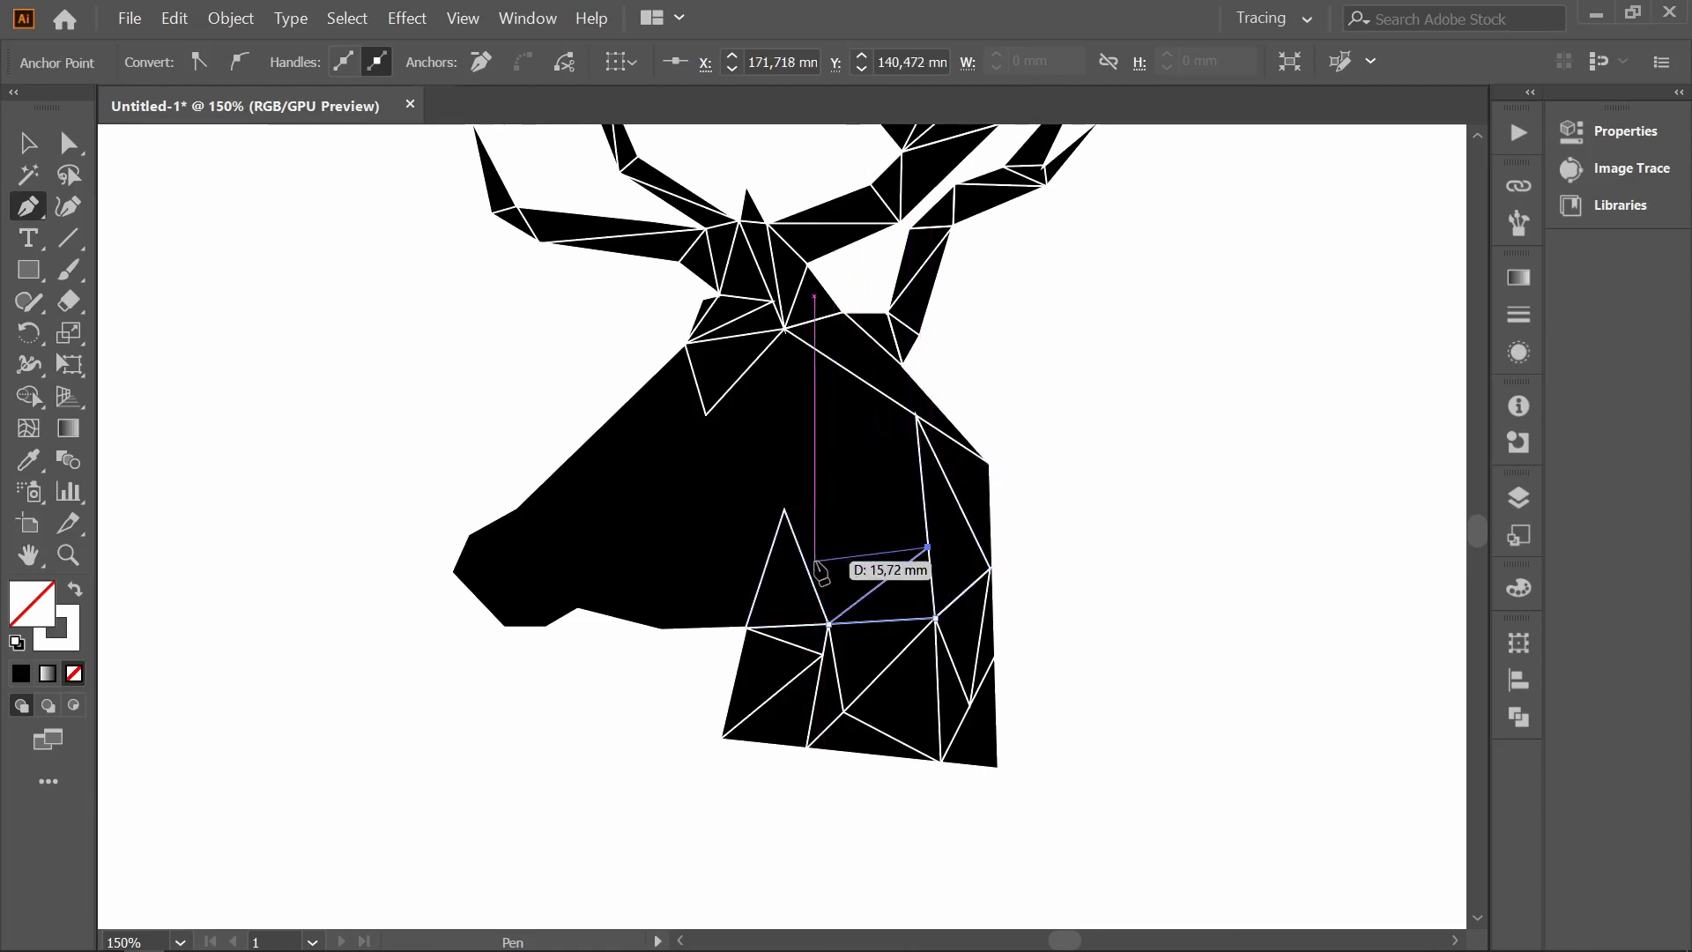
left_click(784, 510)
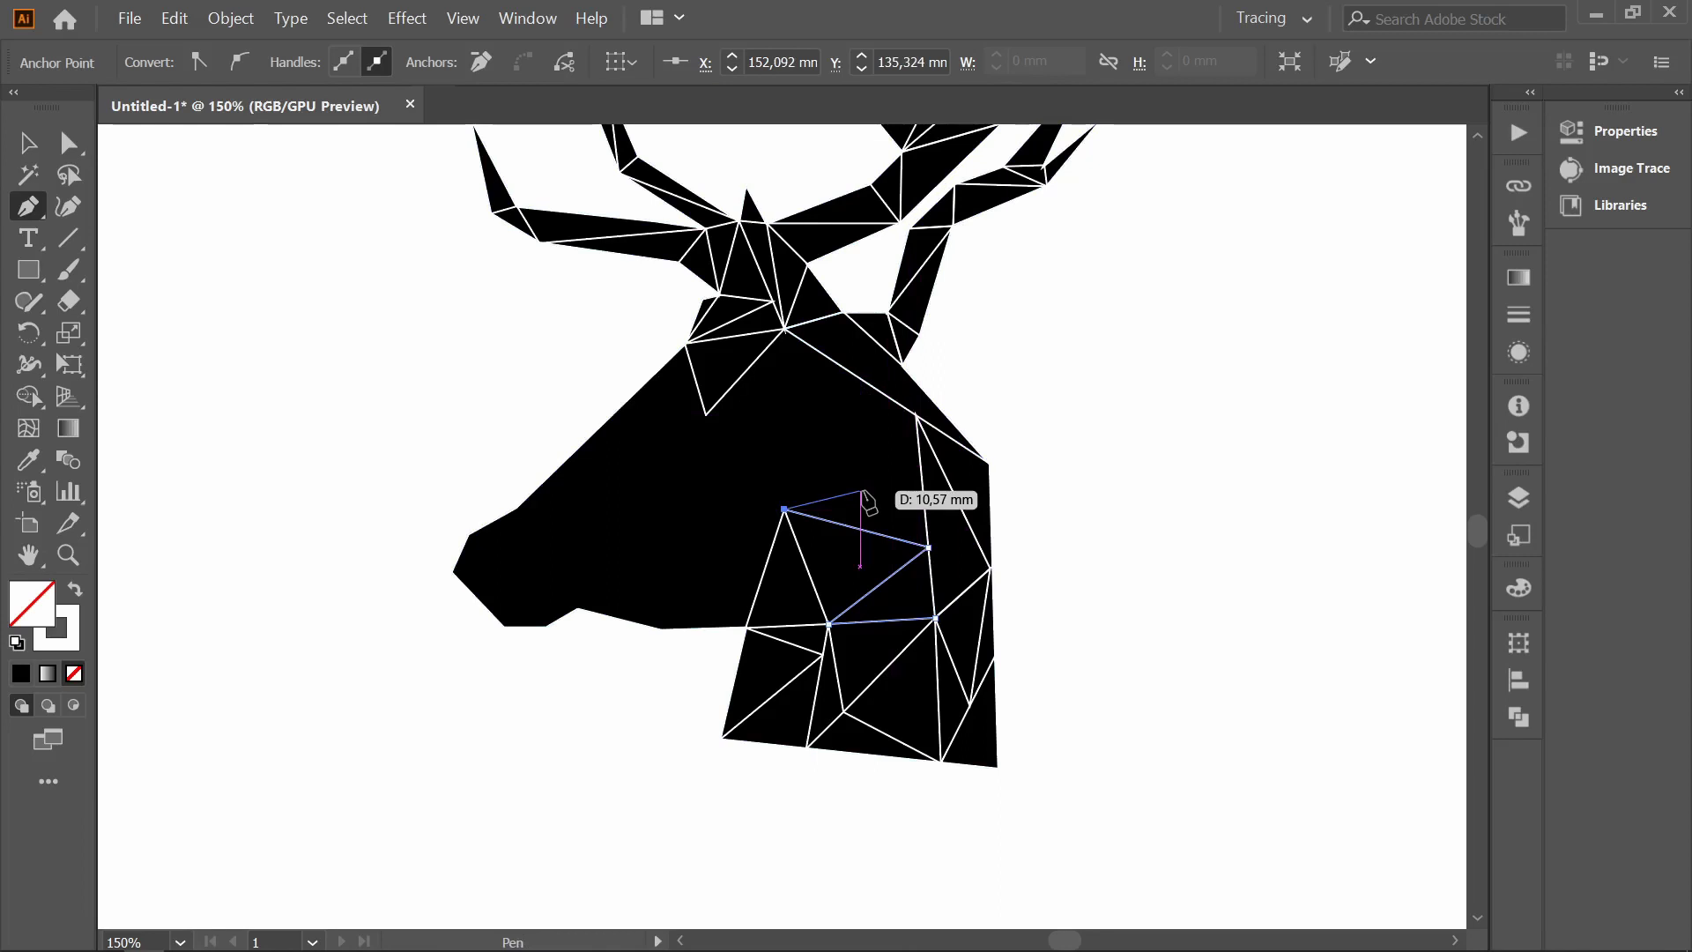
left_click(793, 370, "ctrl")
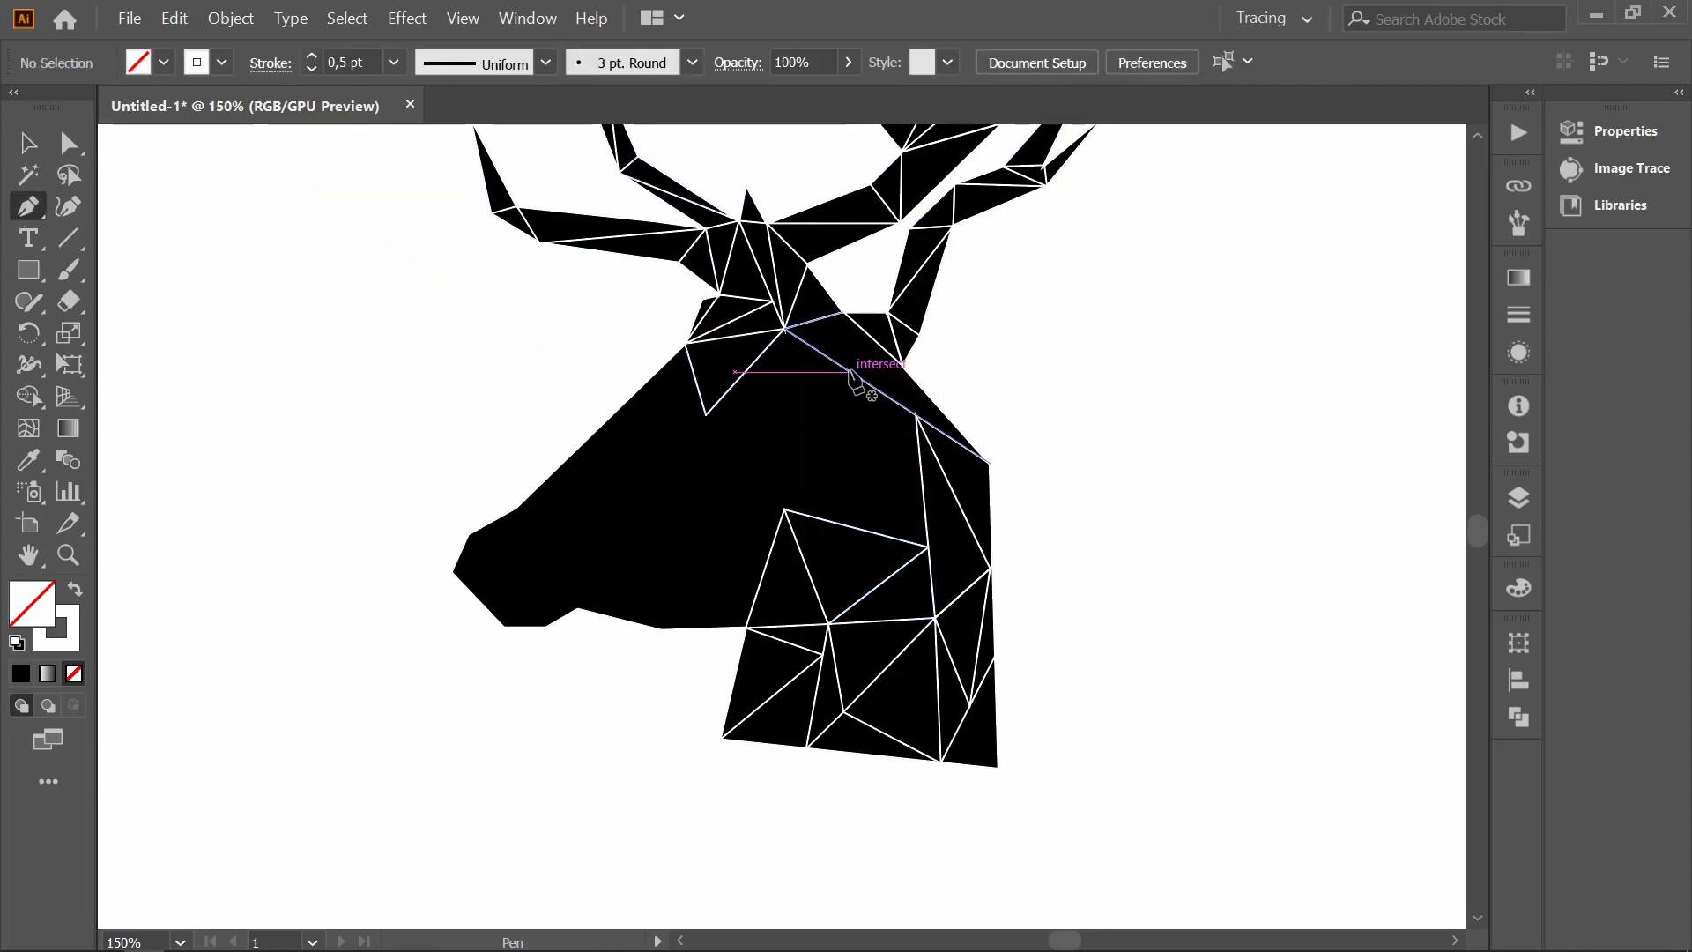
- Draw a white line across the upper neck that connects to the existing neck triangles
left_click(706, 415)
left_click(872, 386)
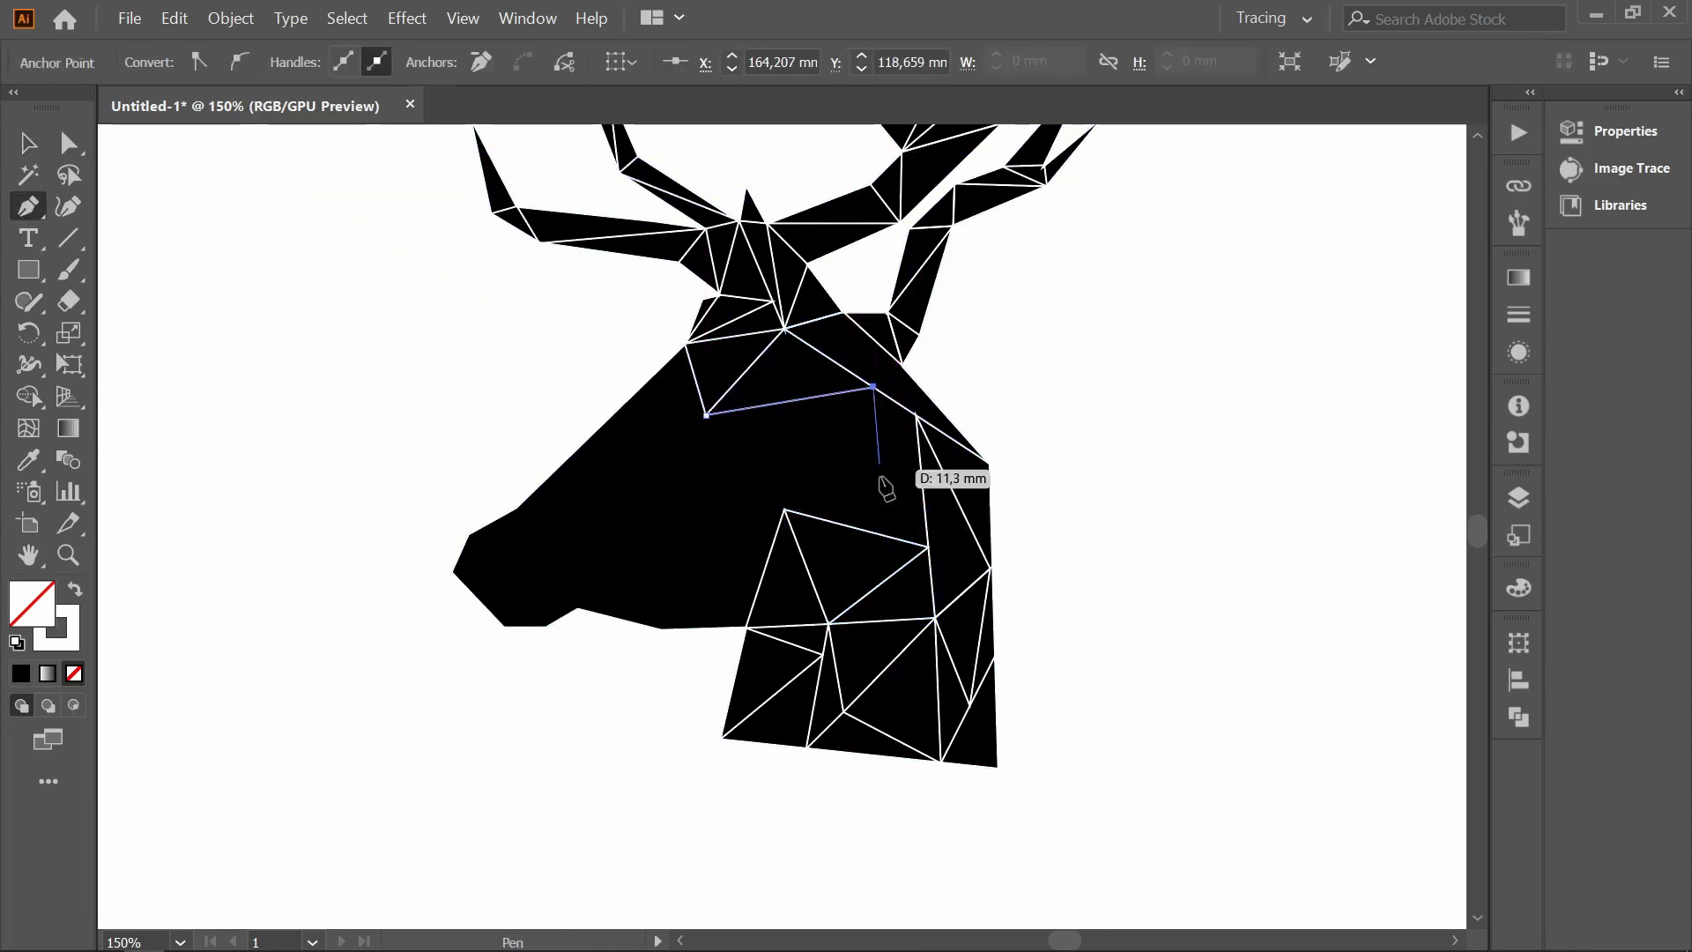
left_click(927, 548)
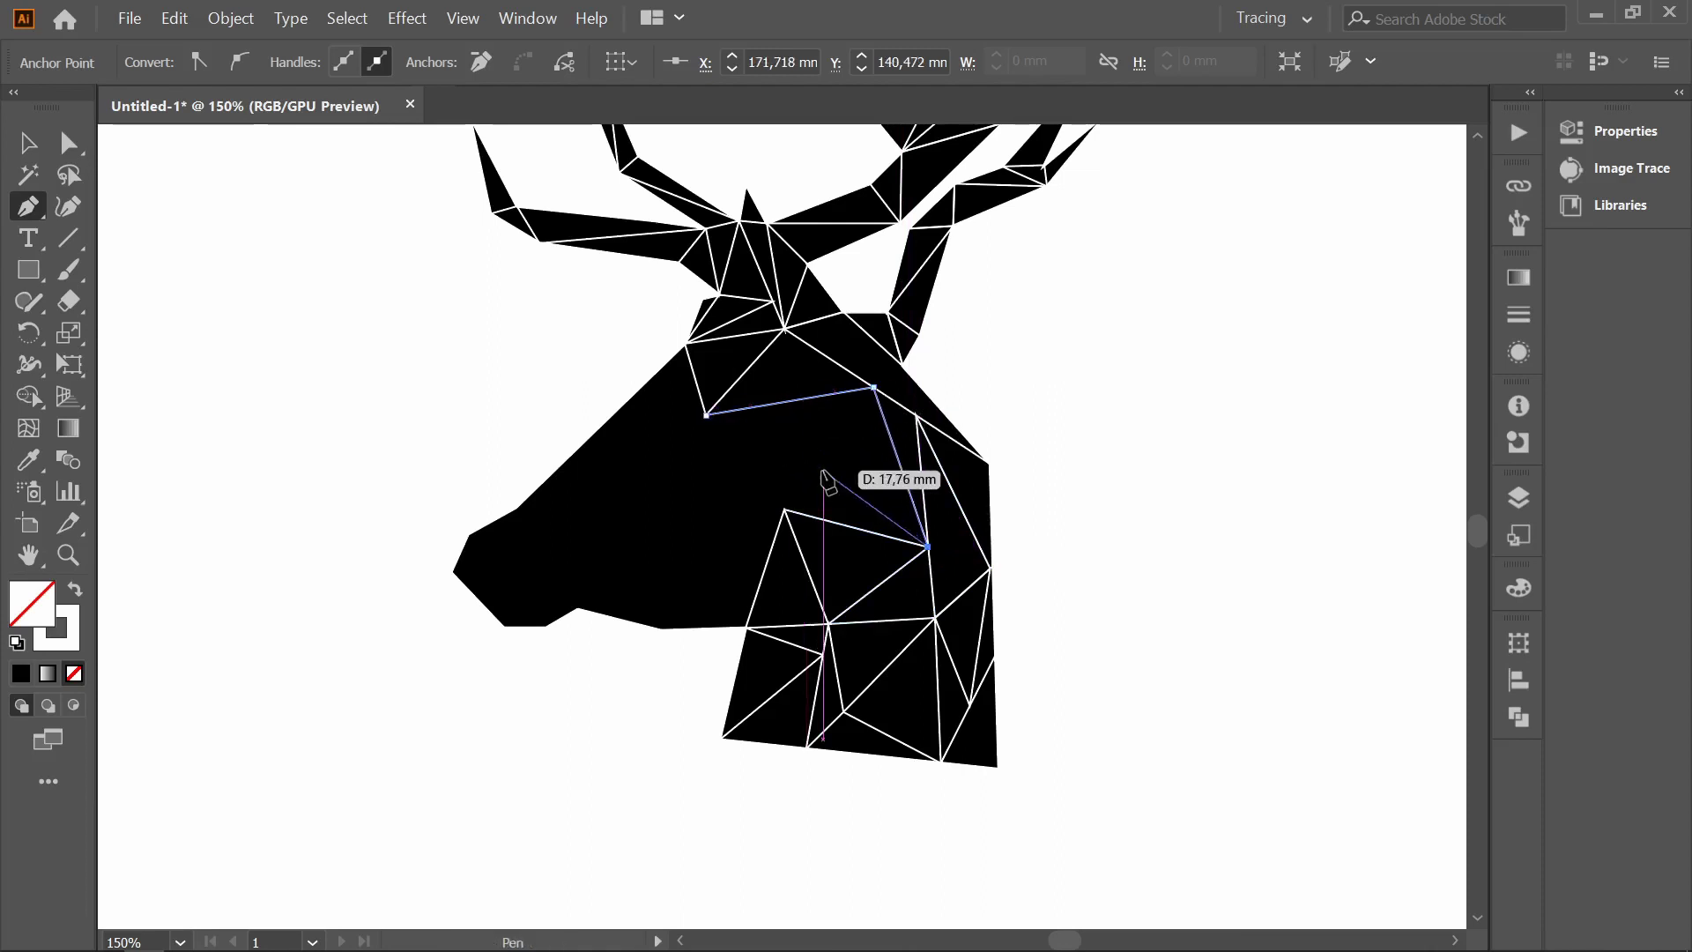
left_click(828, 463)
left_click(784, 509)
- Draw a white line from an existing corner across the cheek up toward the forehead
left_click(446, 529, "ctrl")
scroll(445, 529, "up", 1)
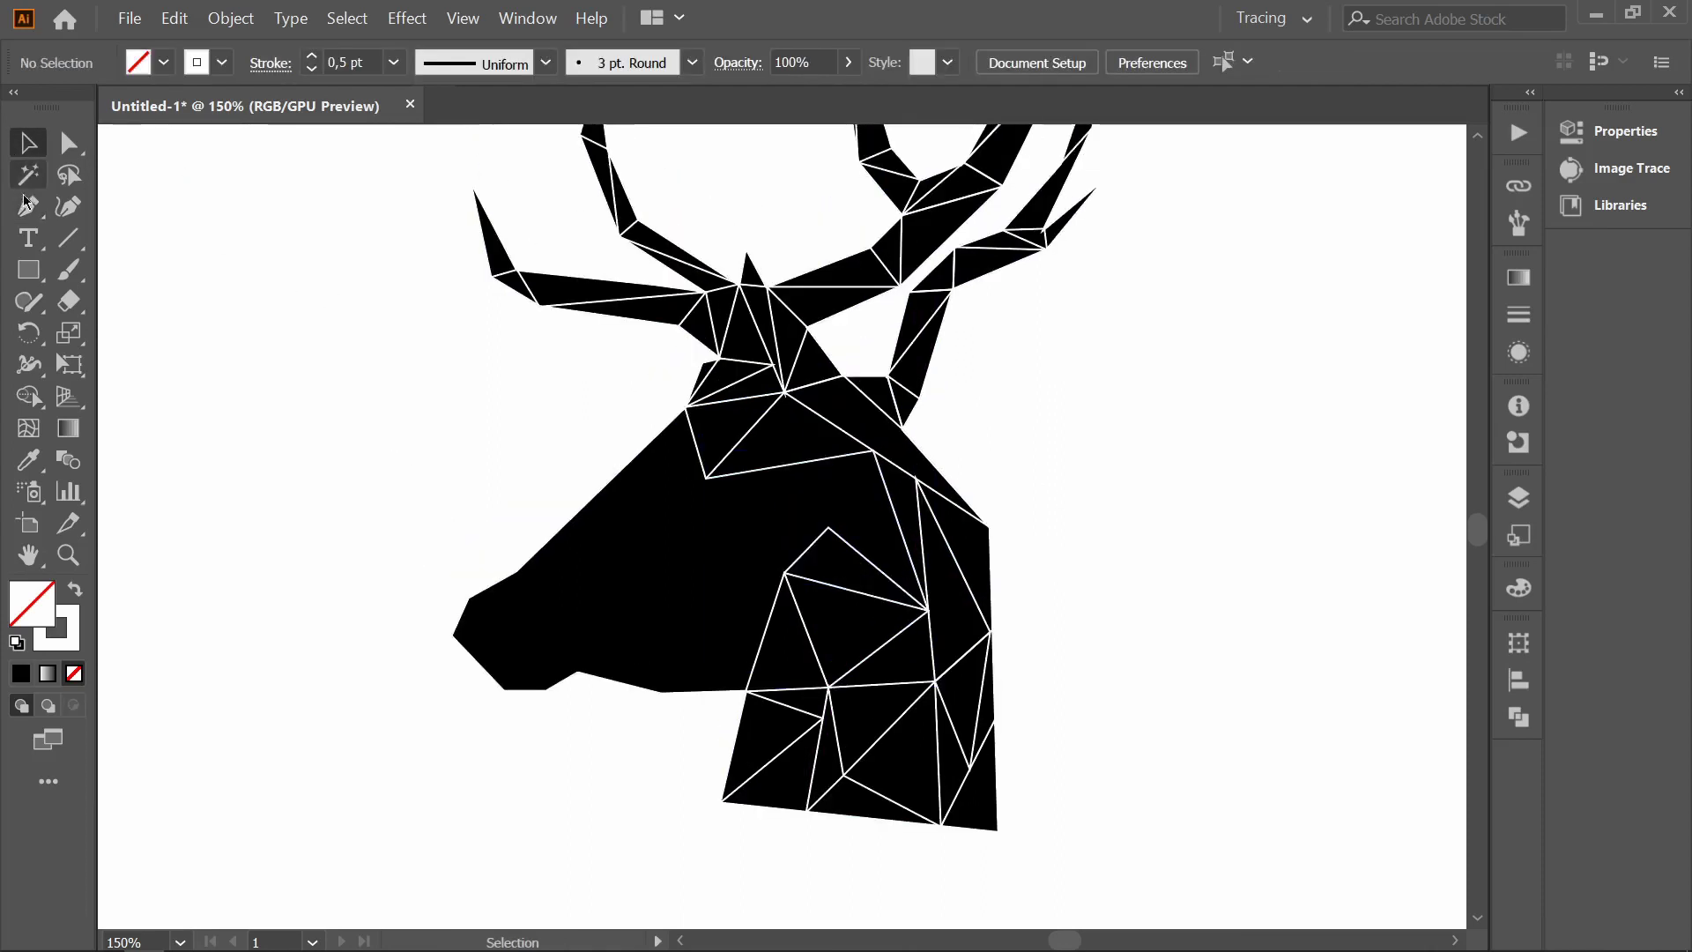
left_click(873, 451)
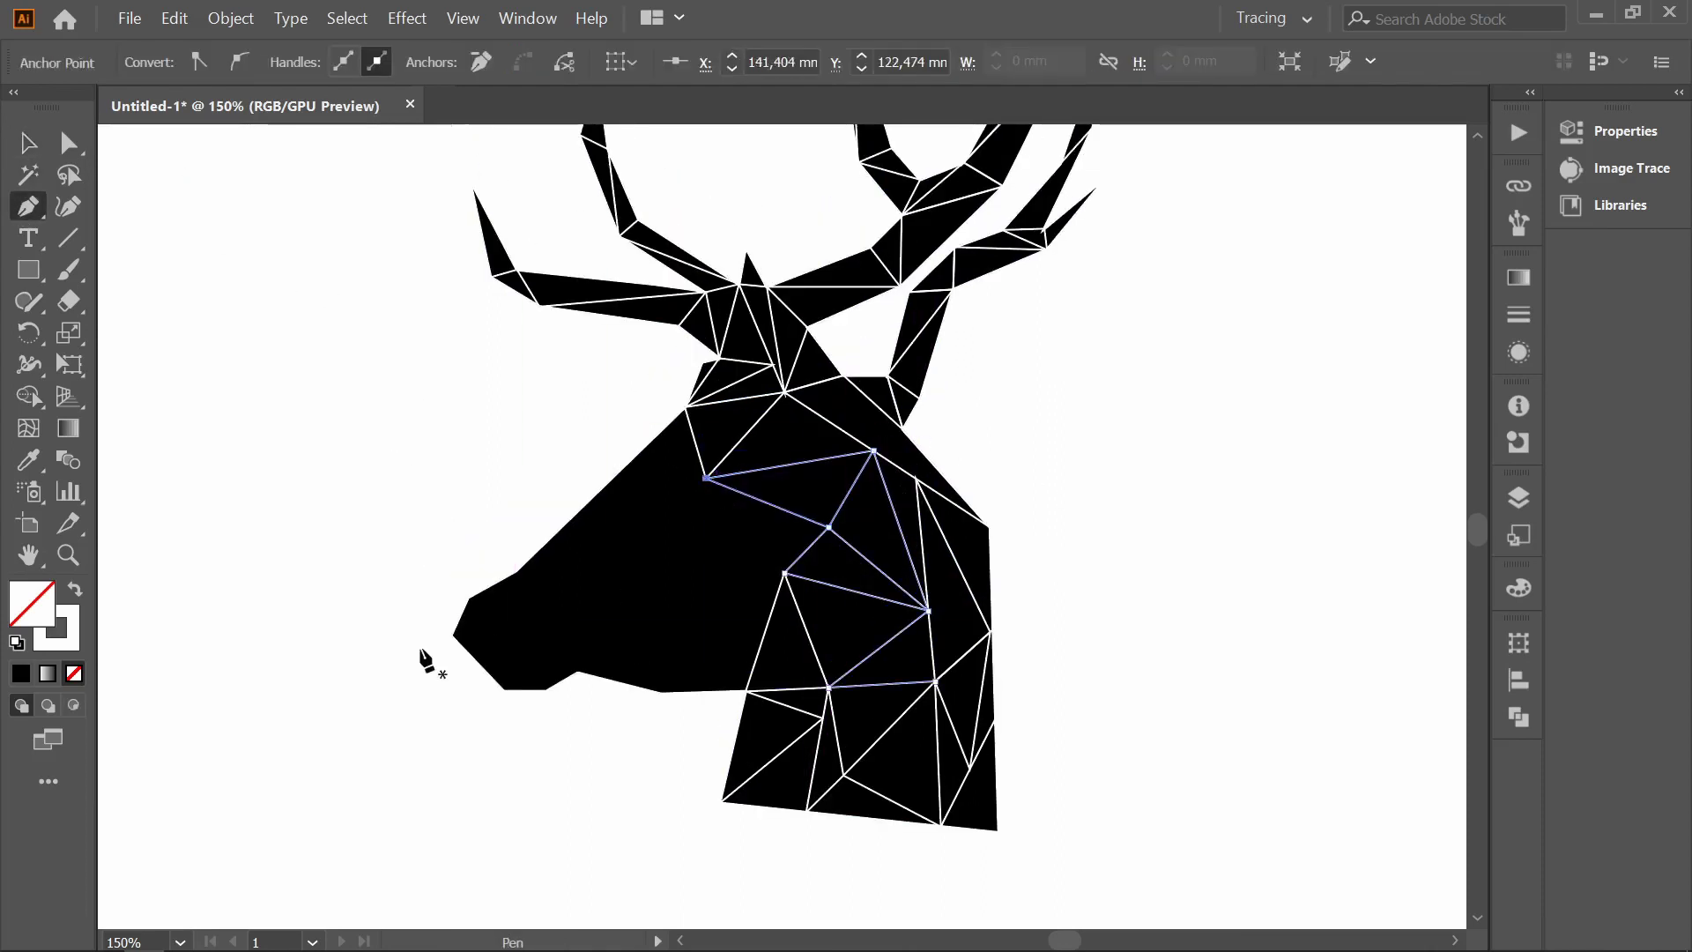
left_click(626, 464)
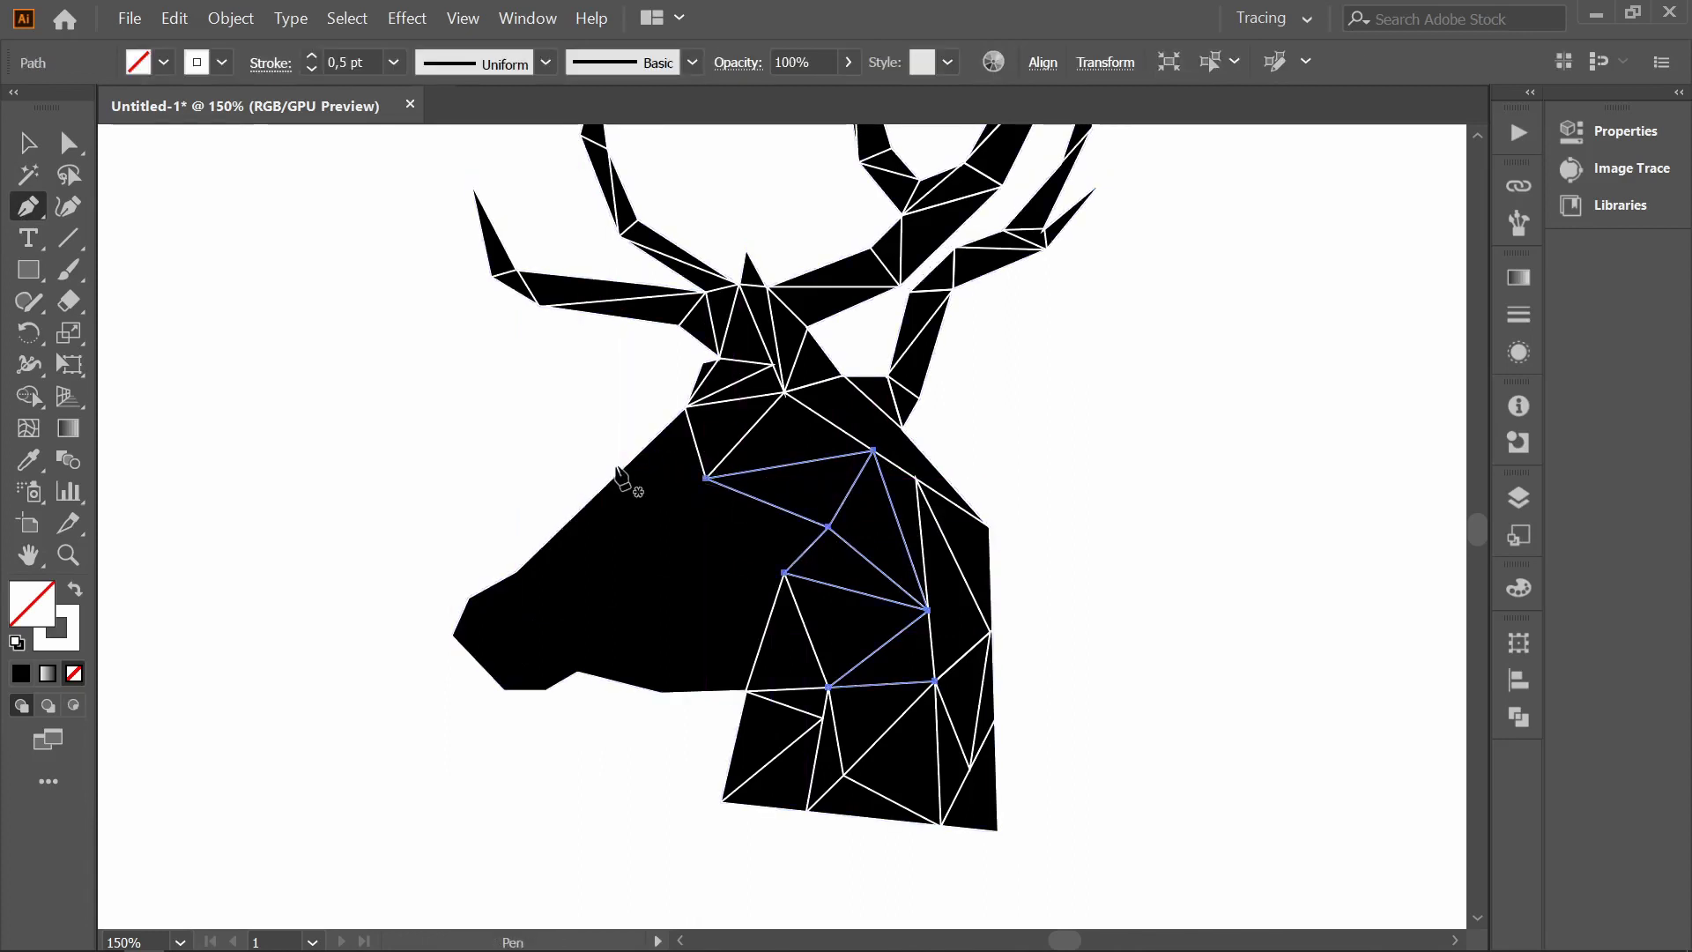
left_click(686, 408)
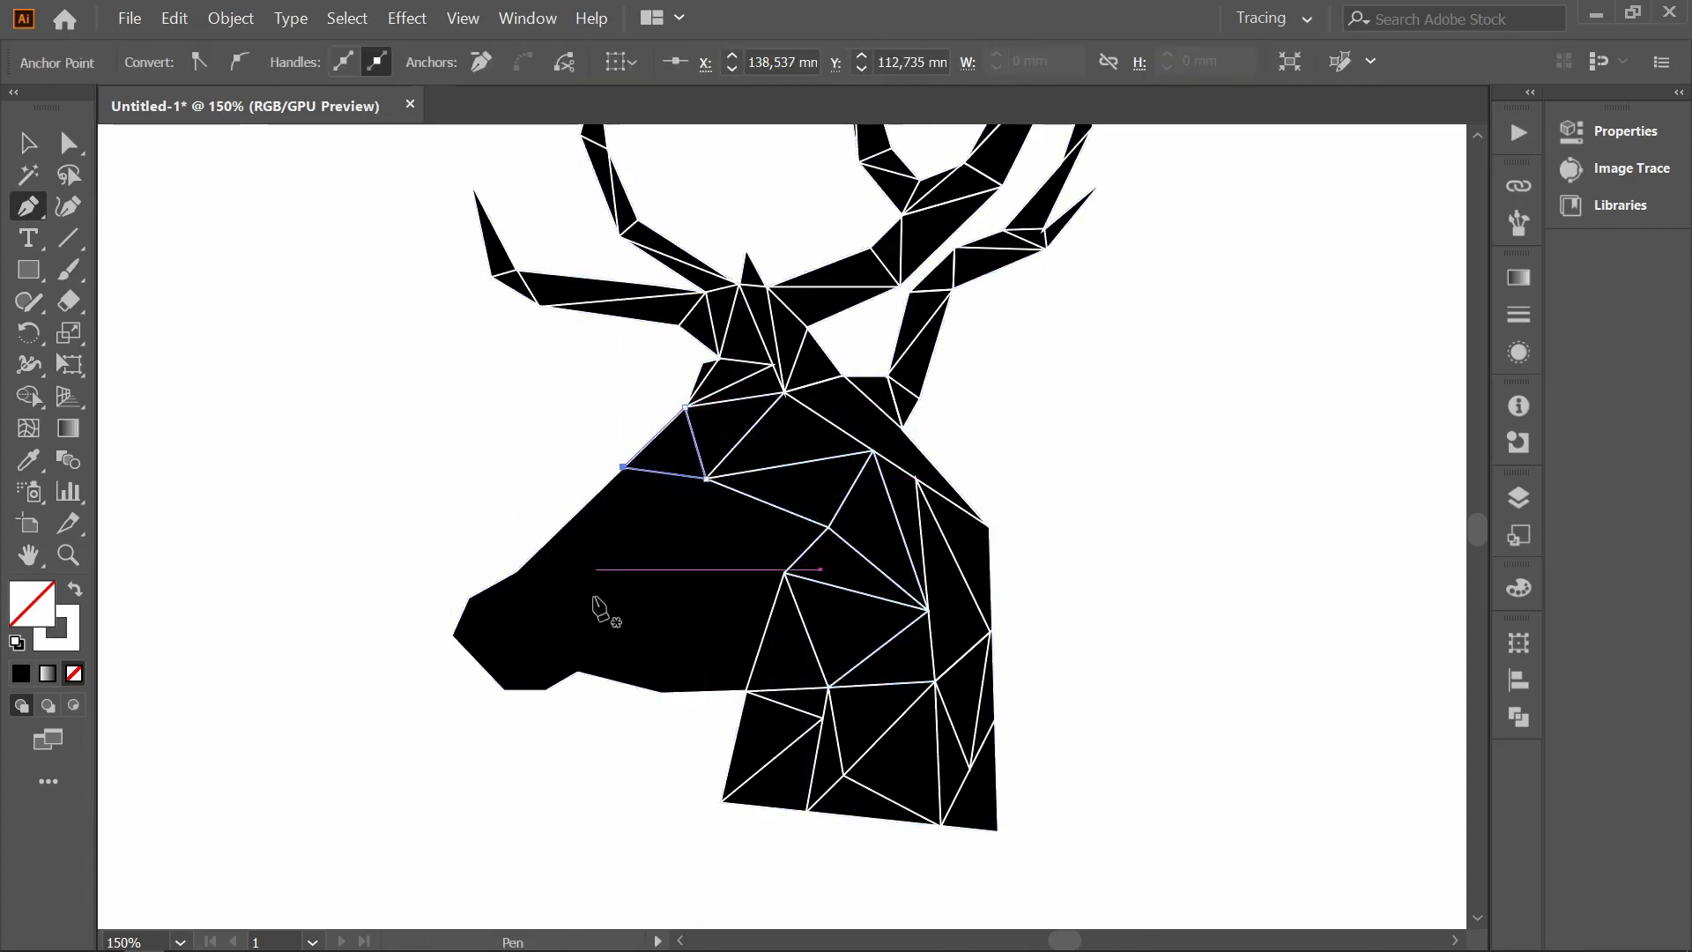
- Add white triangles on the lower cheek and along the jaw
left_click(784, 574)
left_click(699, 612)
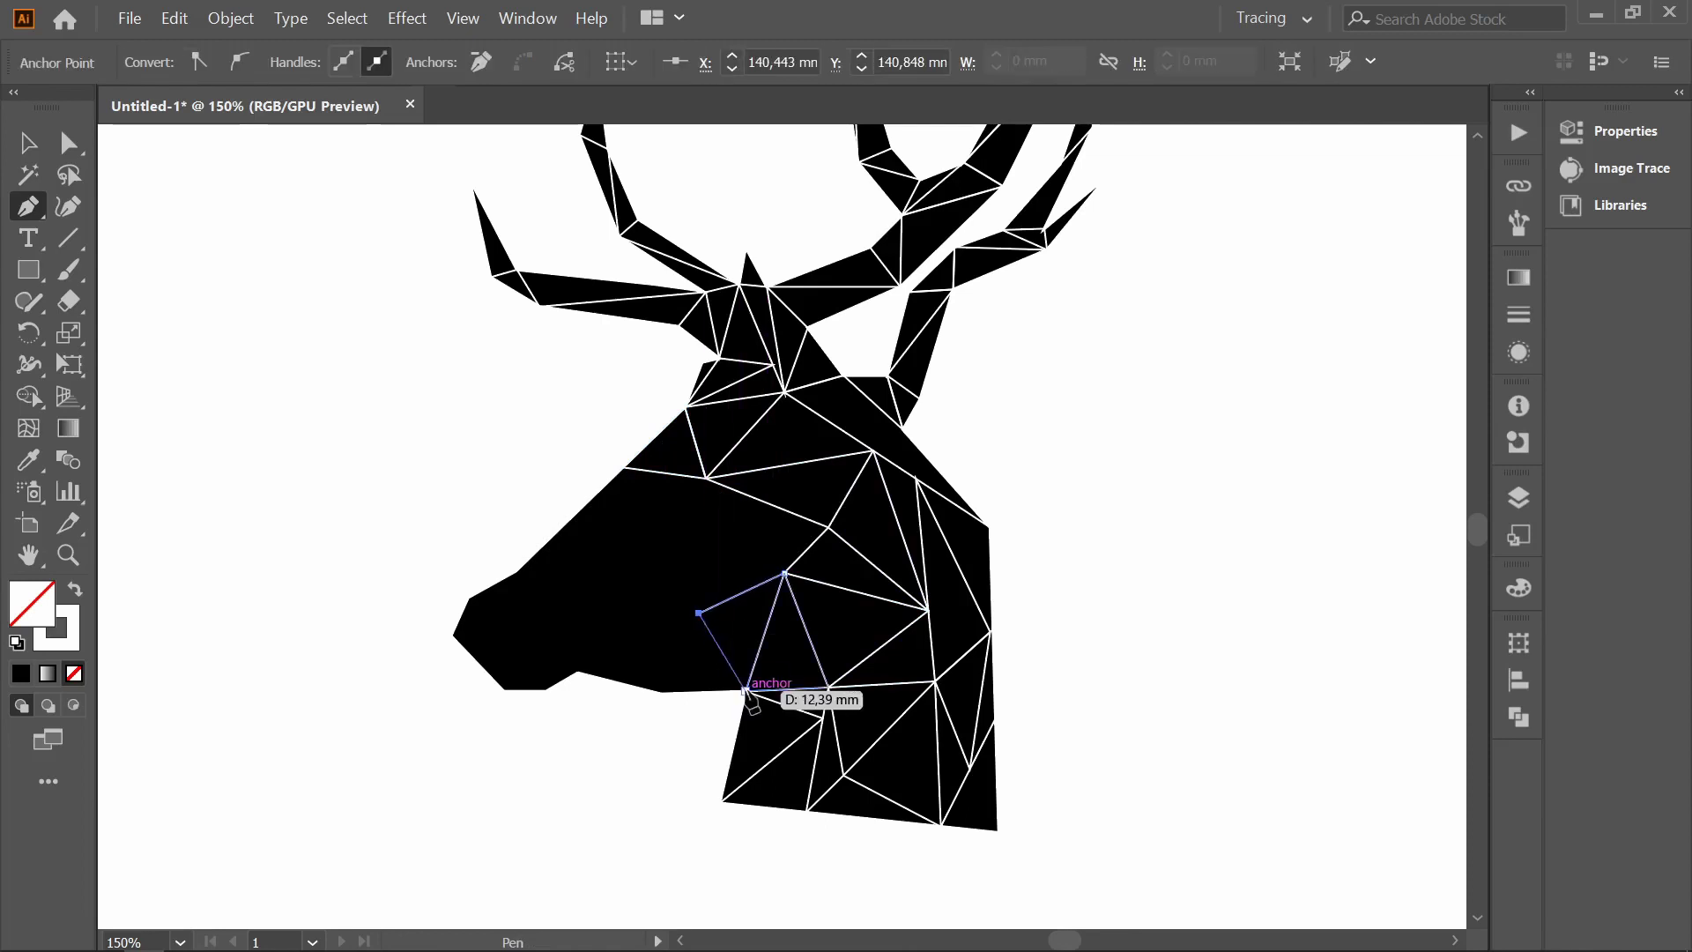
left_click(745, 690)
left_click(659, 693)
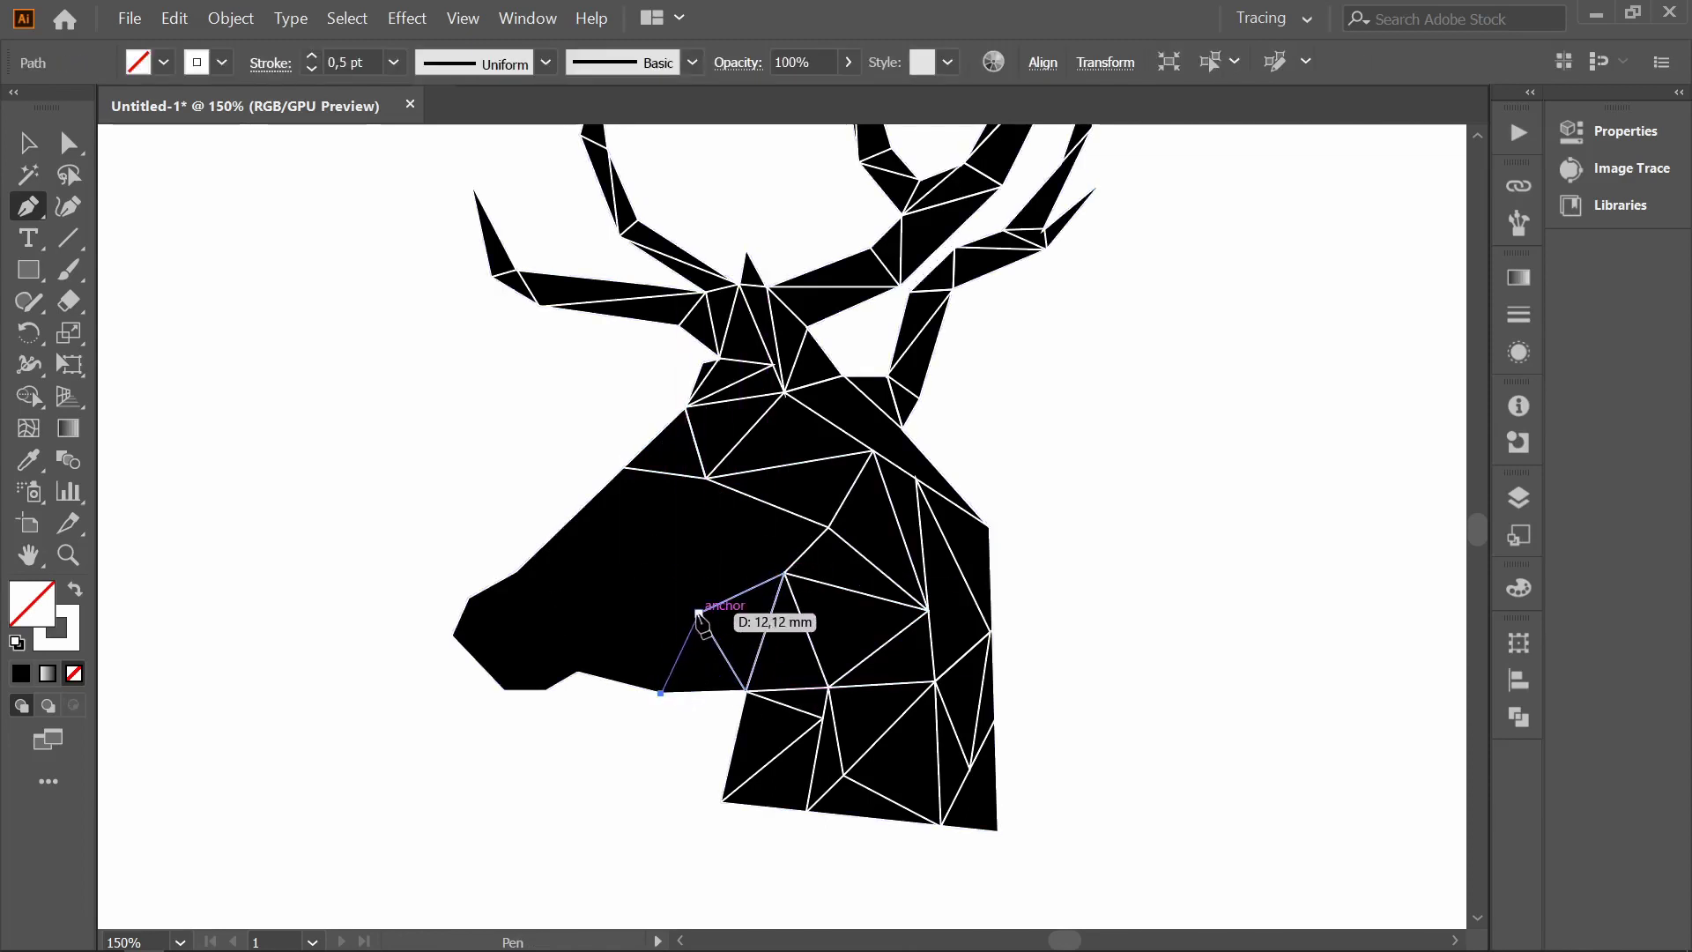
left_click(699, 613)
left_click(579, 670)
left_click(661, 694)
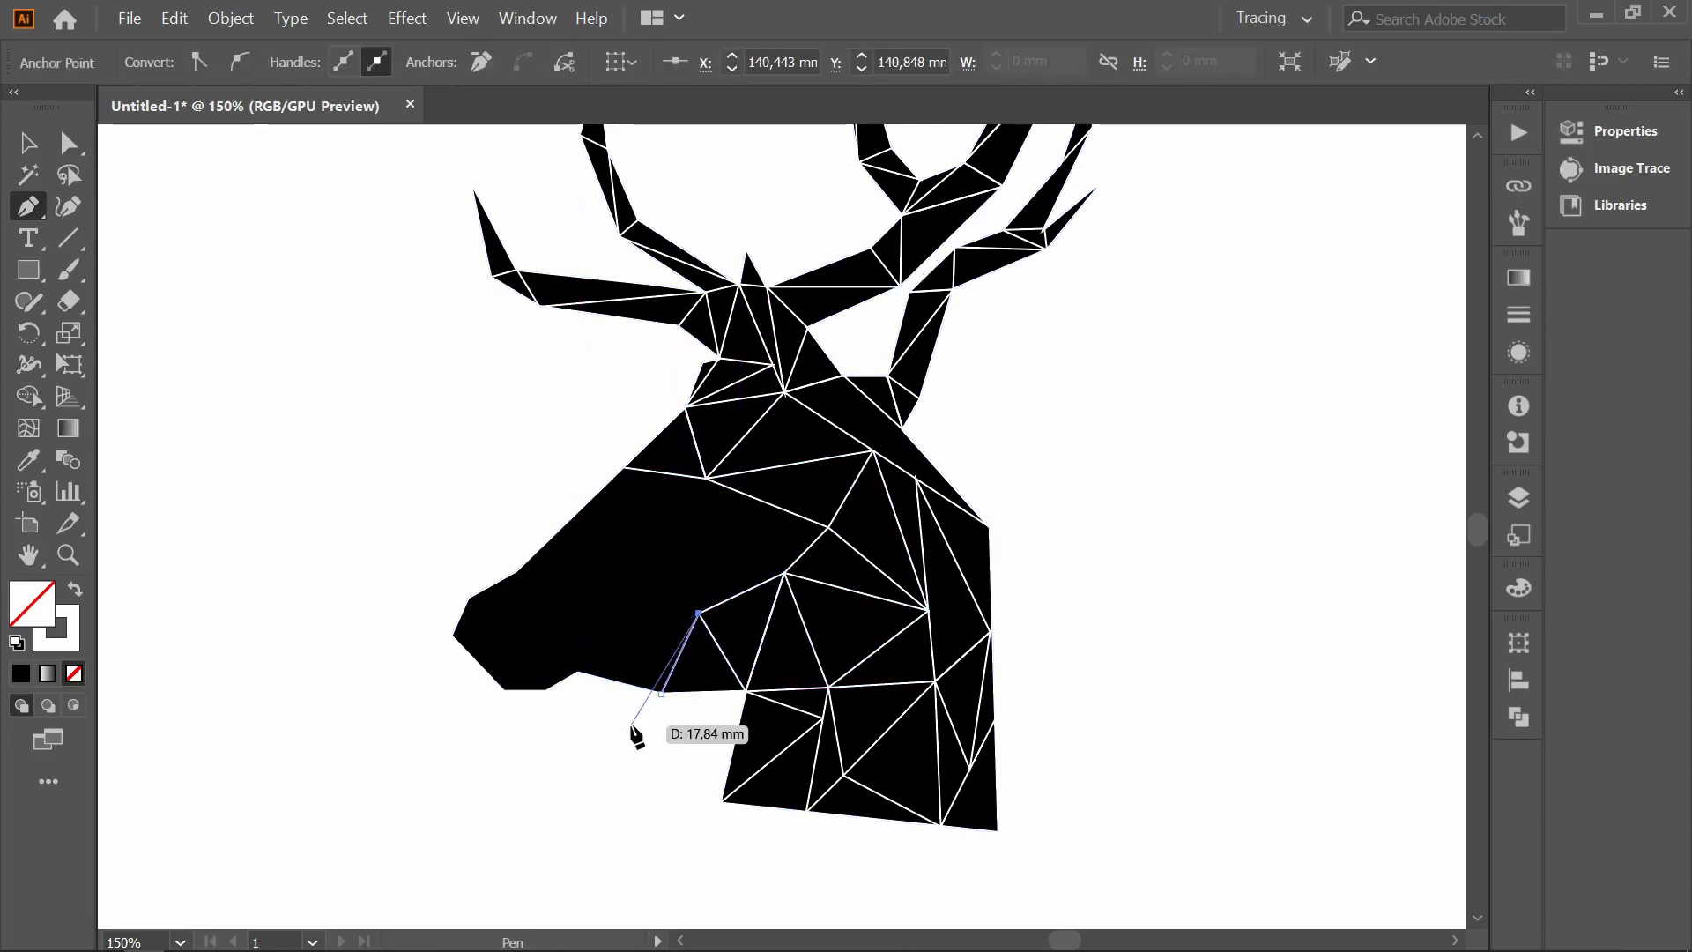
- Draw small white triangles under the mouth and around the nose tip down to the chin
left_click(579, 670)
left_click(661, 694)
left_click(503, 690)
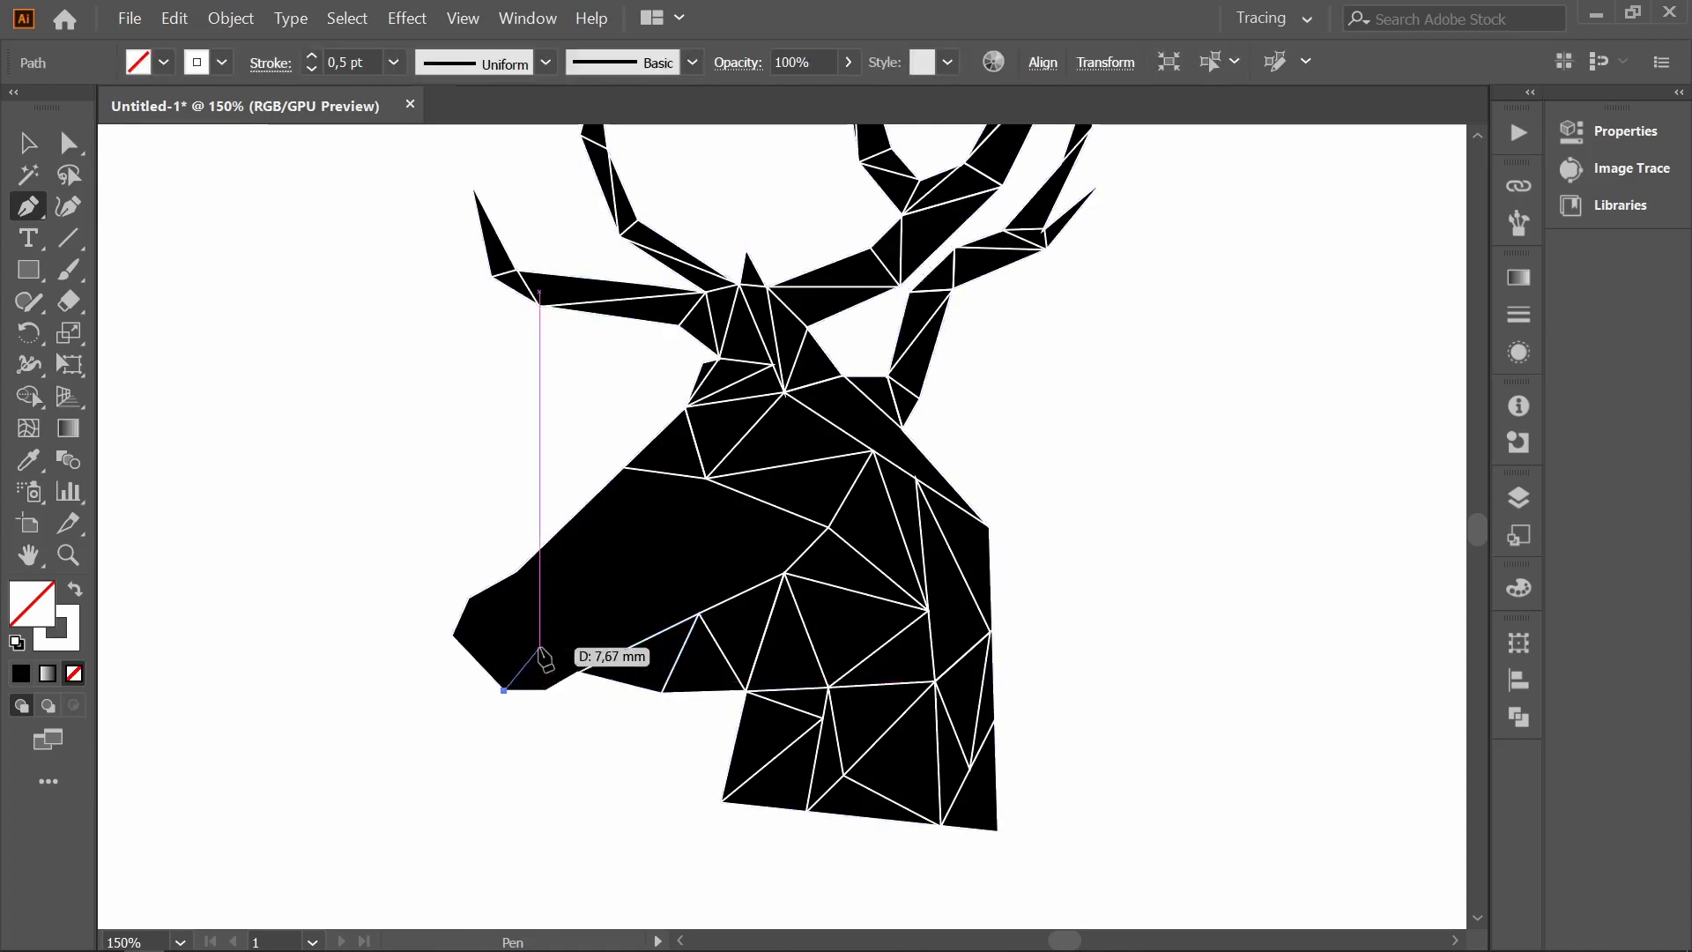
left_click(531, 650)
left_click(544, 687)
left_click(467, 596)
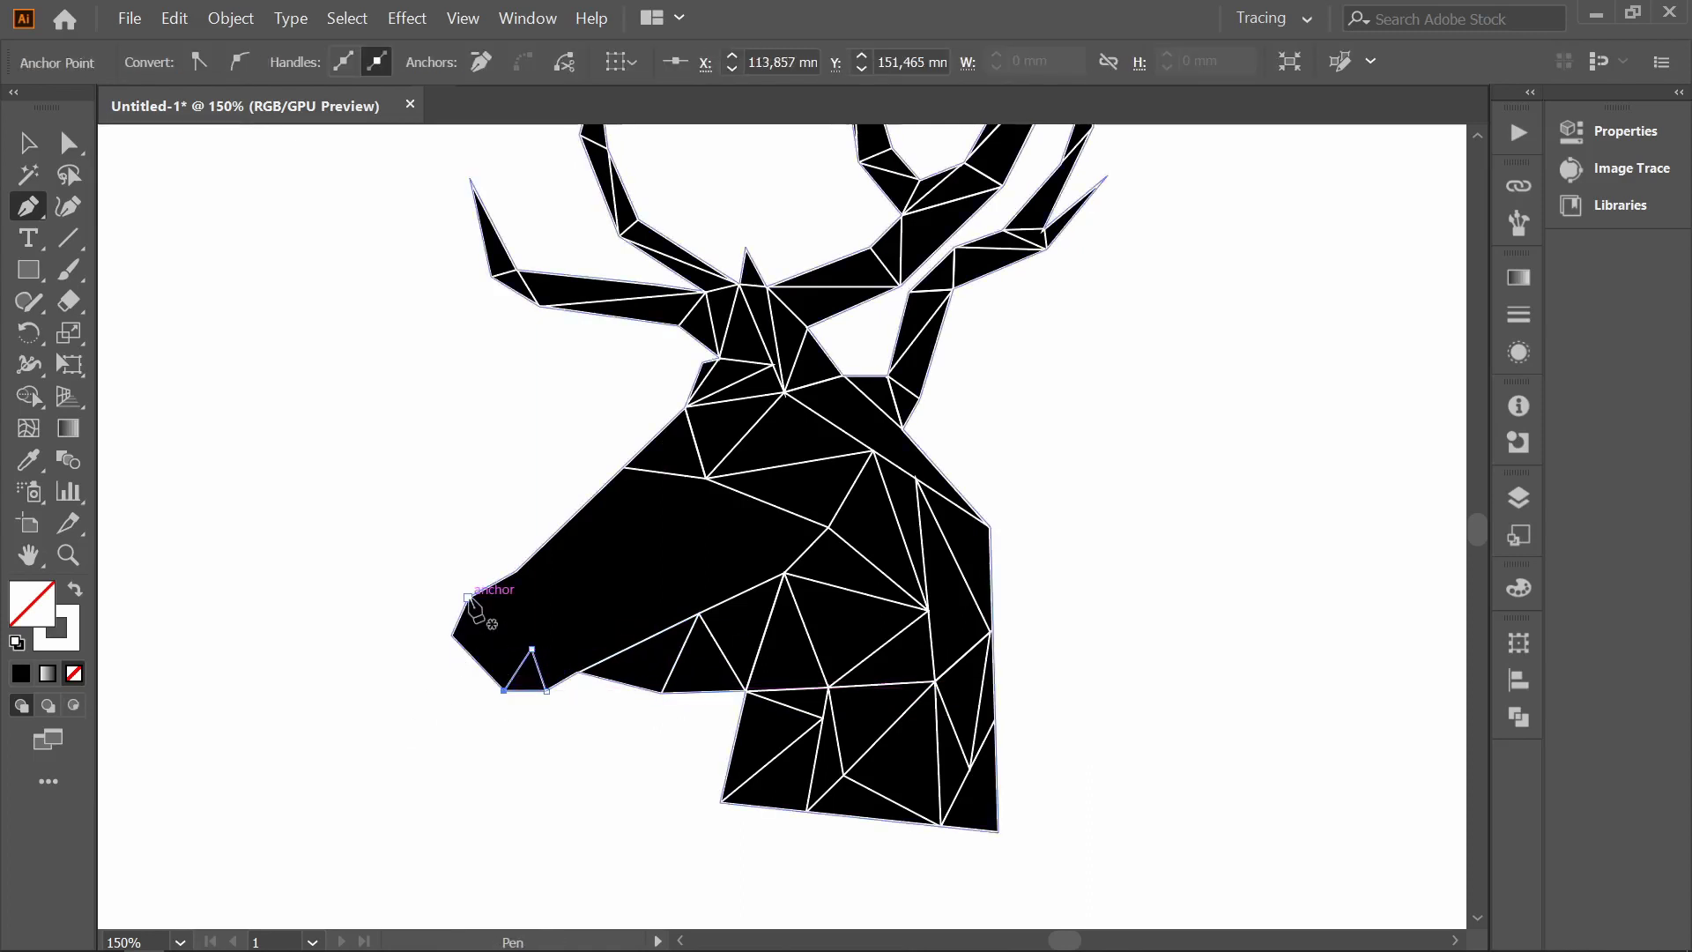
left_click(505, 690)
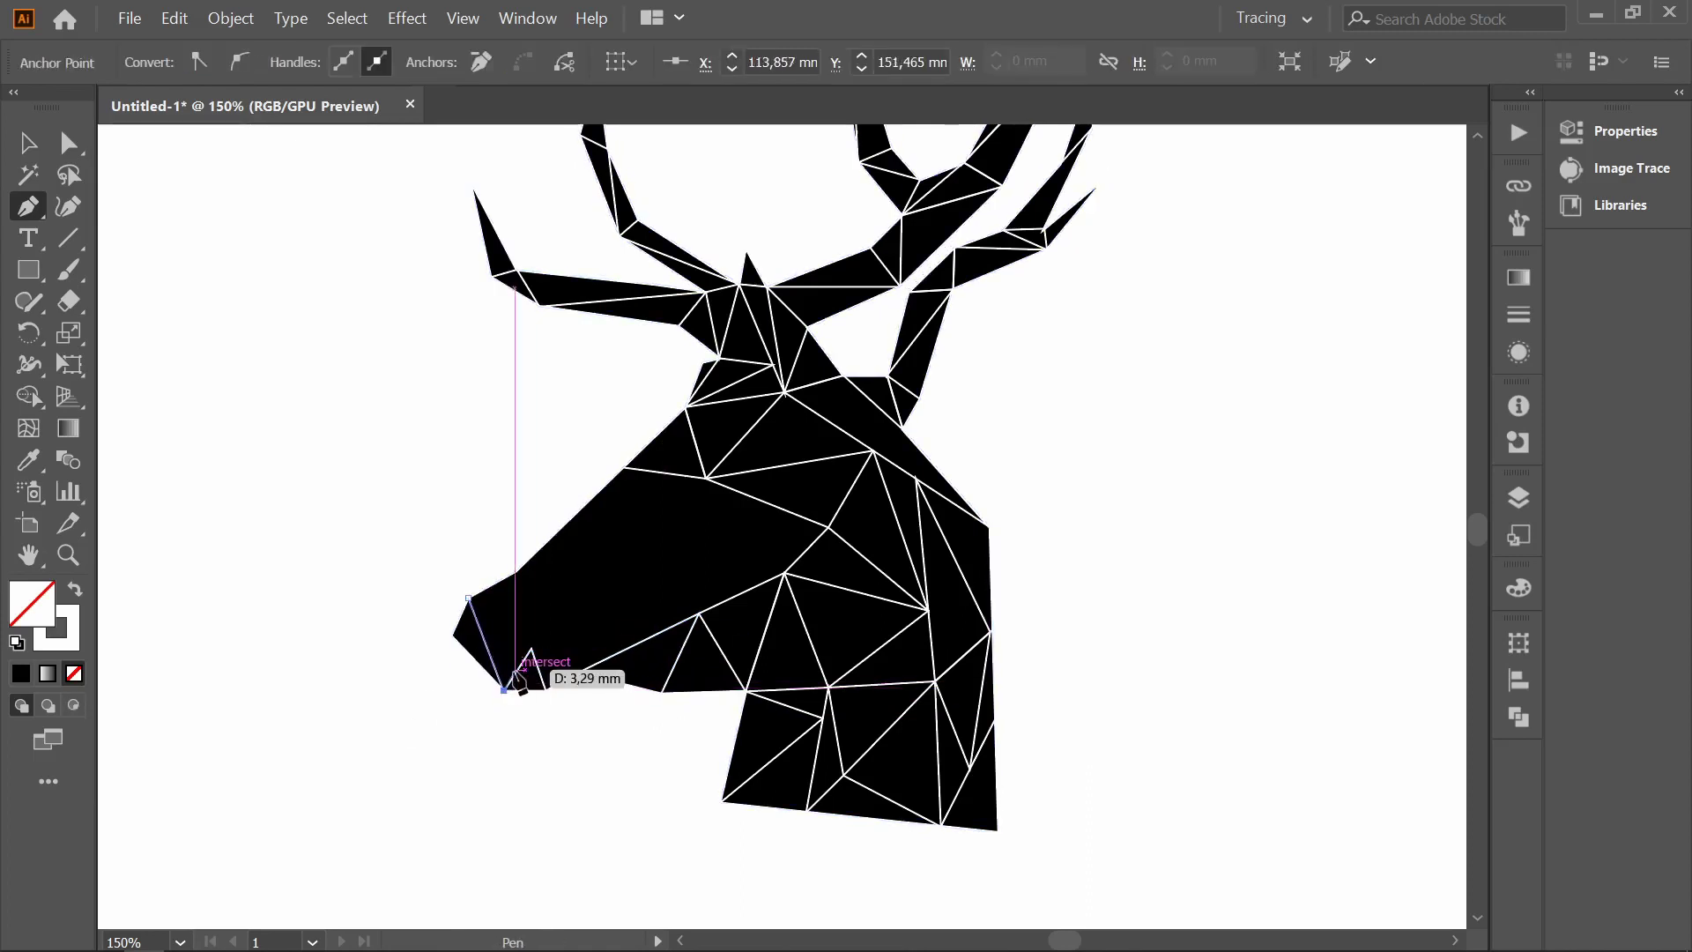
left_click(553, 614)
left_click(467, 597)
left_click(321, 494, "ctrl")
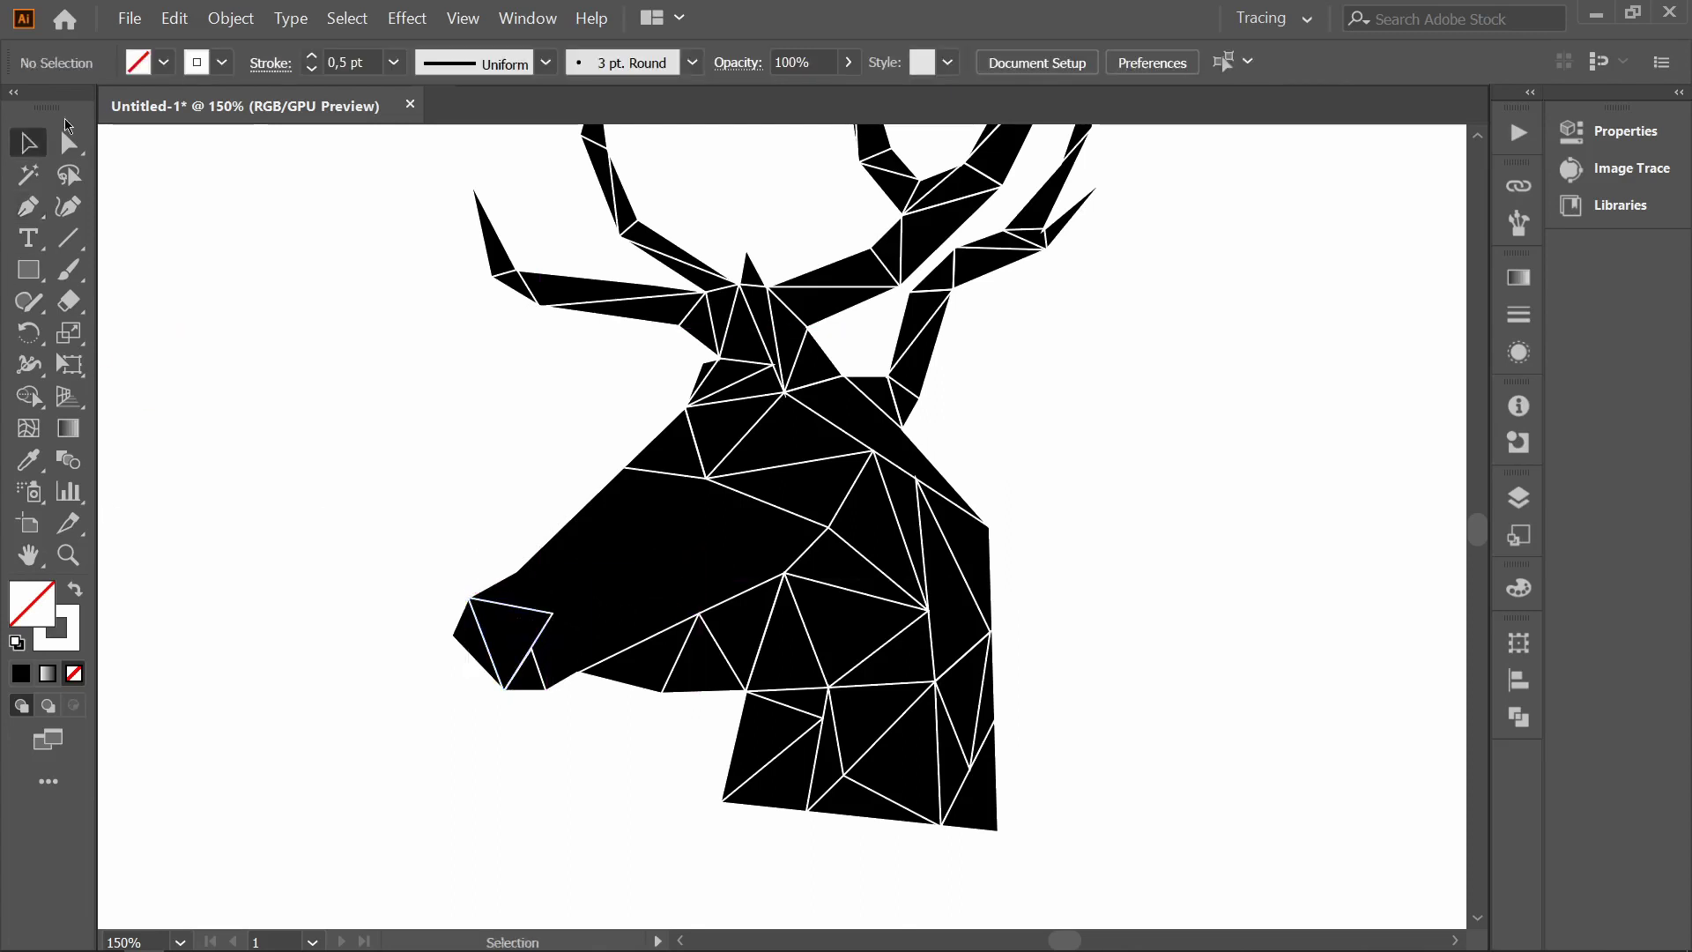
- Add white lines across the top of the muzzle toward the brow and from the neck into the cheek
left_click(516, 571)
left_click(553, 611)
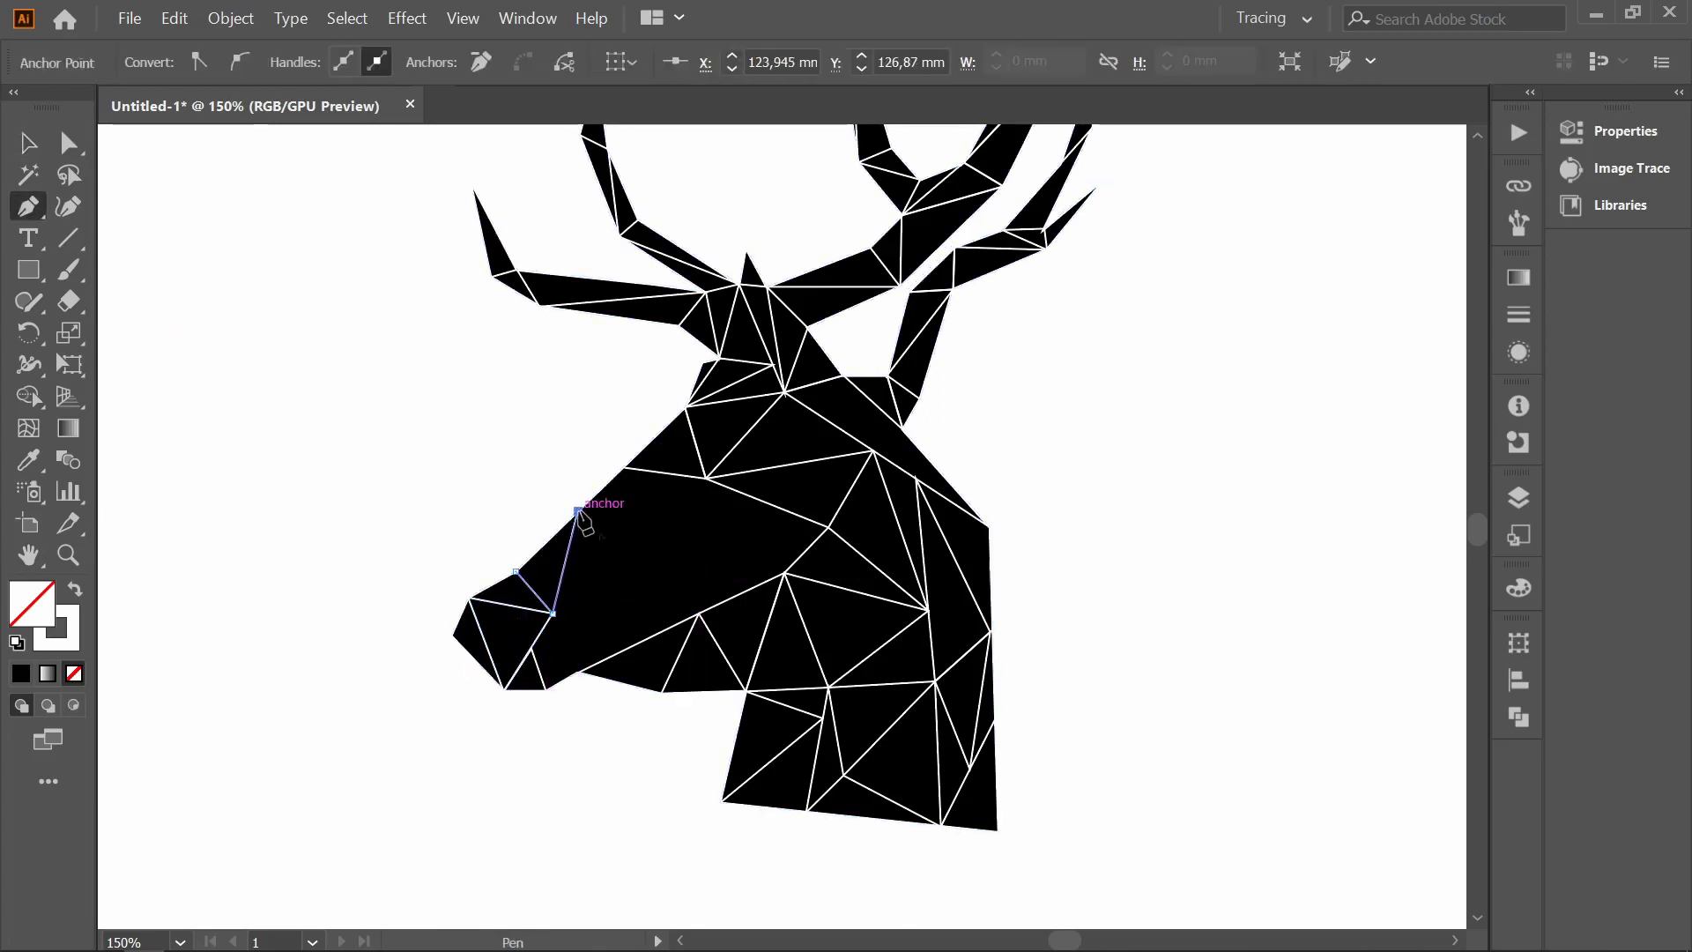
left_click(577, 511)
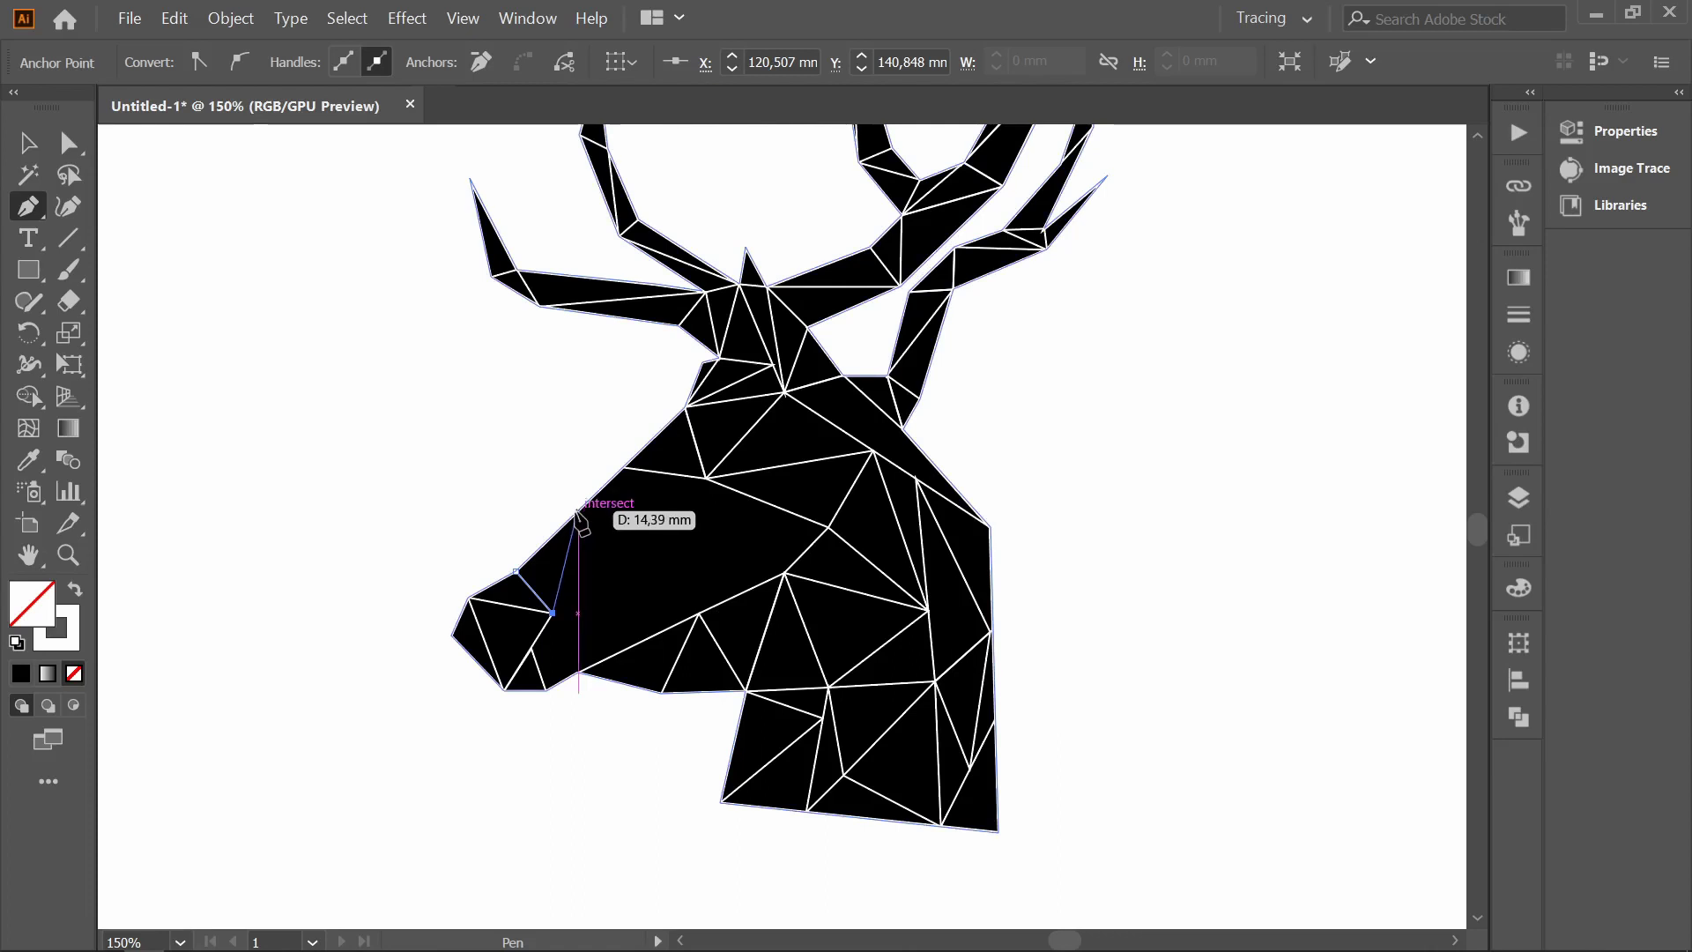
left_click(784, 575)
left_click(734, 489)
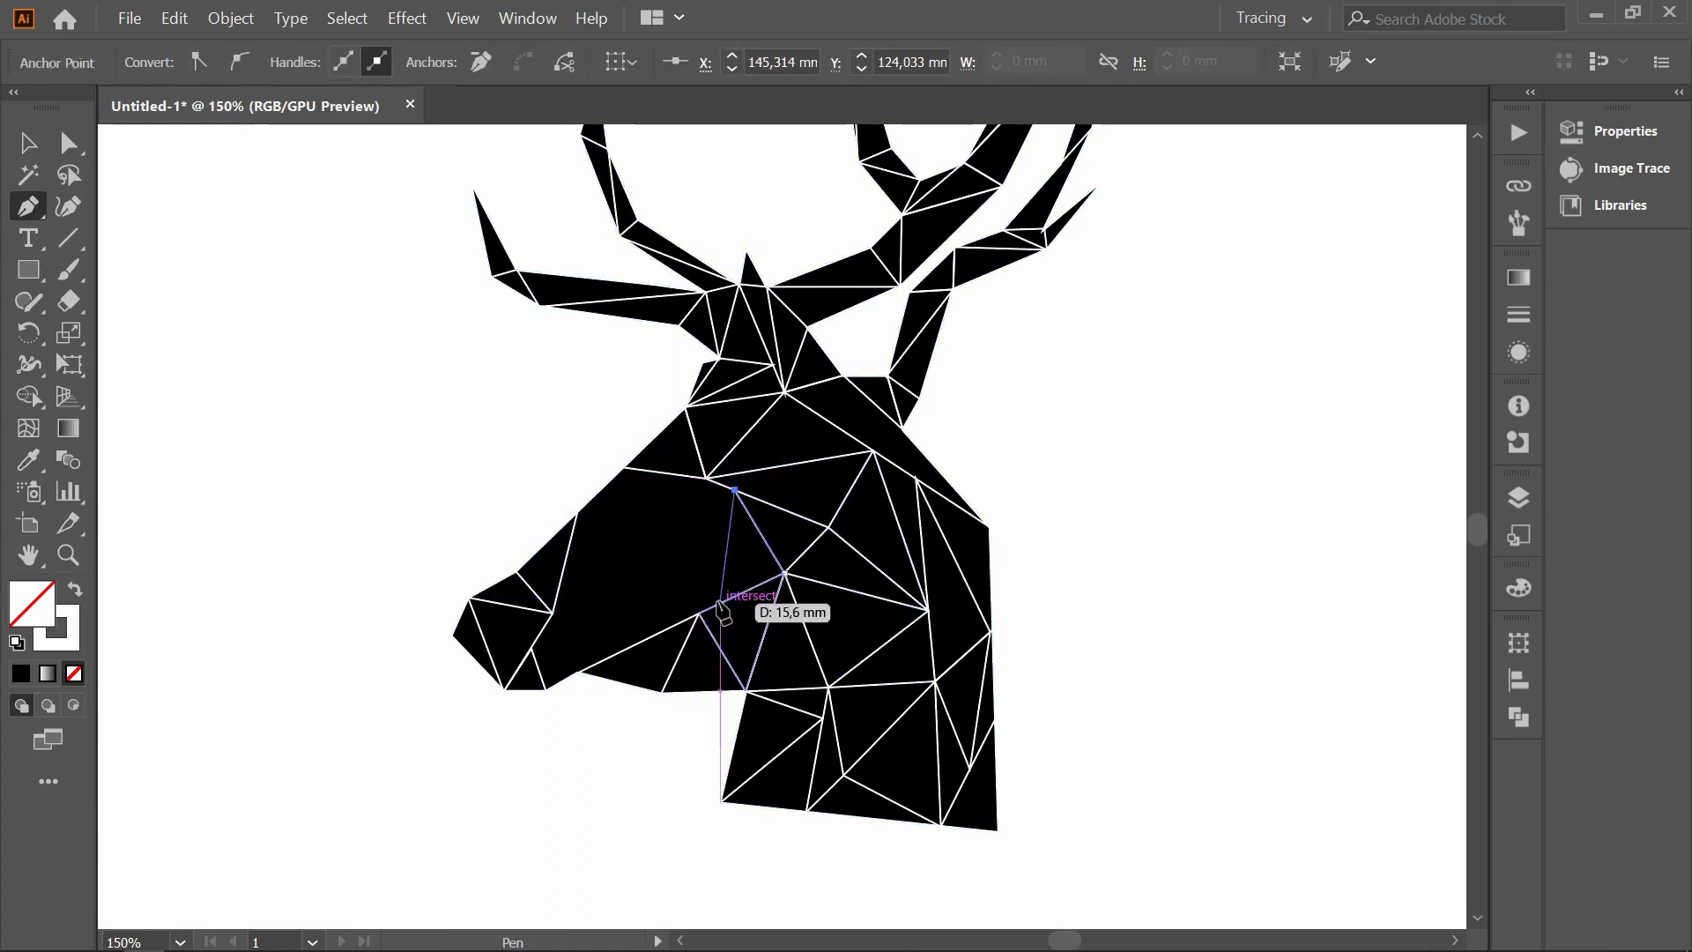
left_click(723, 601)
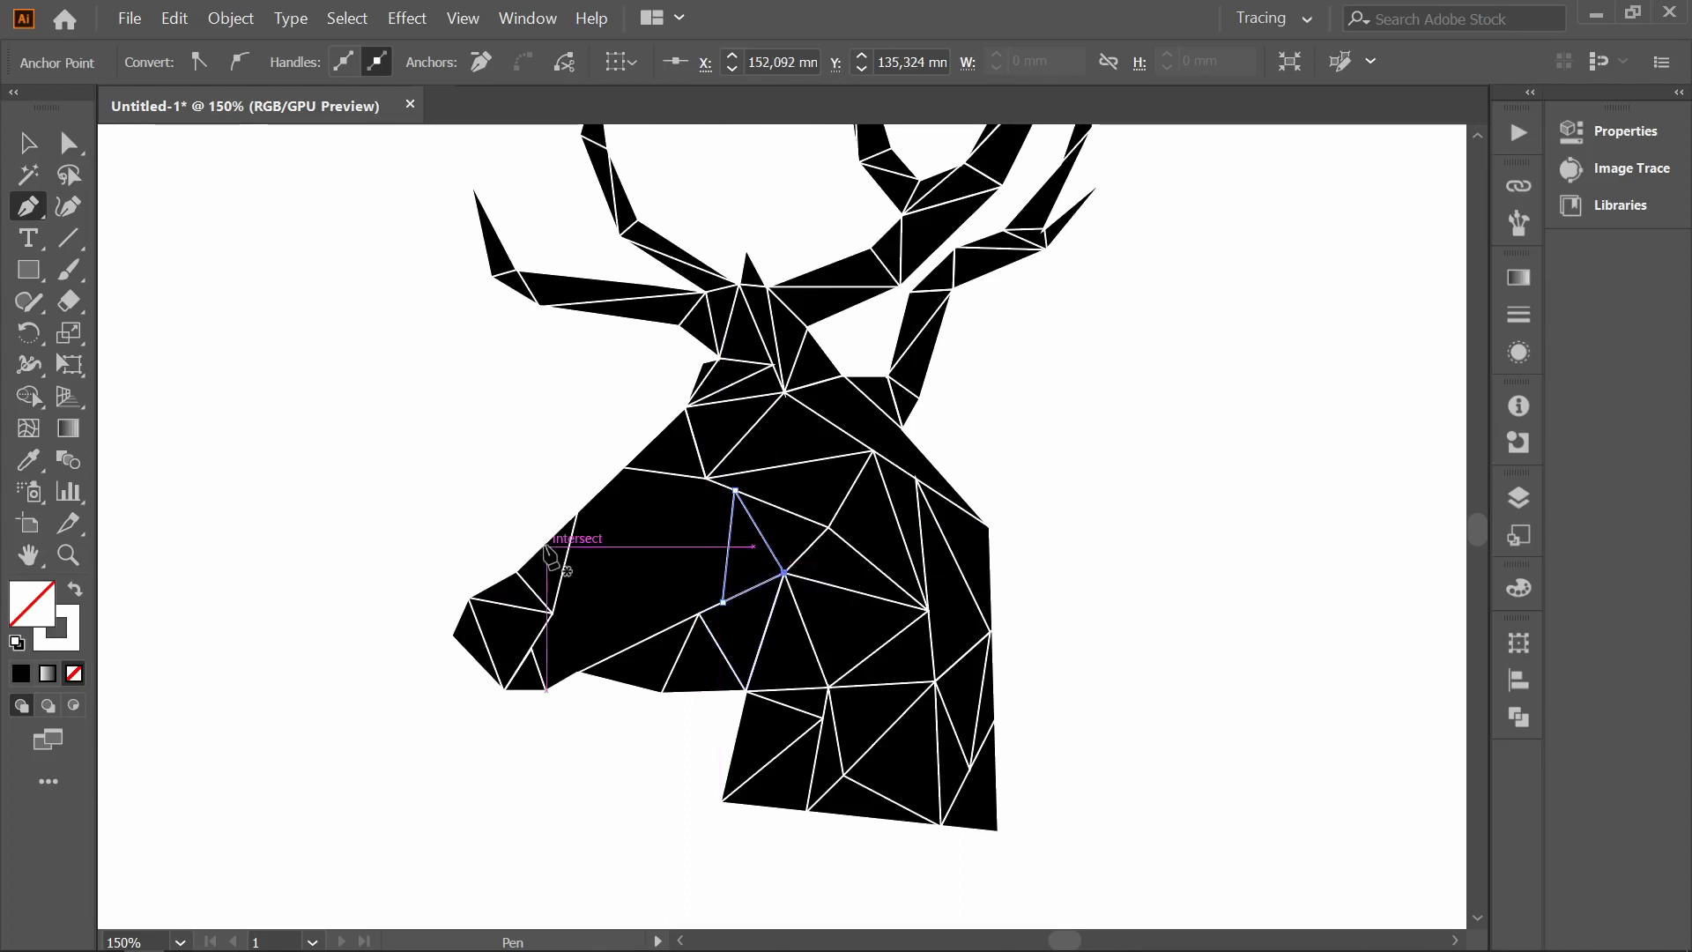
- Draw a white line through the middle of the face to an existing cheek corner, then deselect
left_click(623, 467)
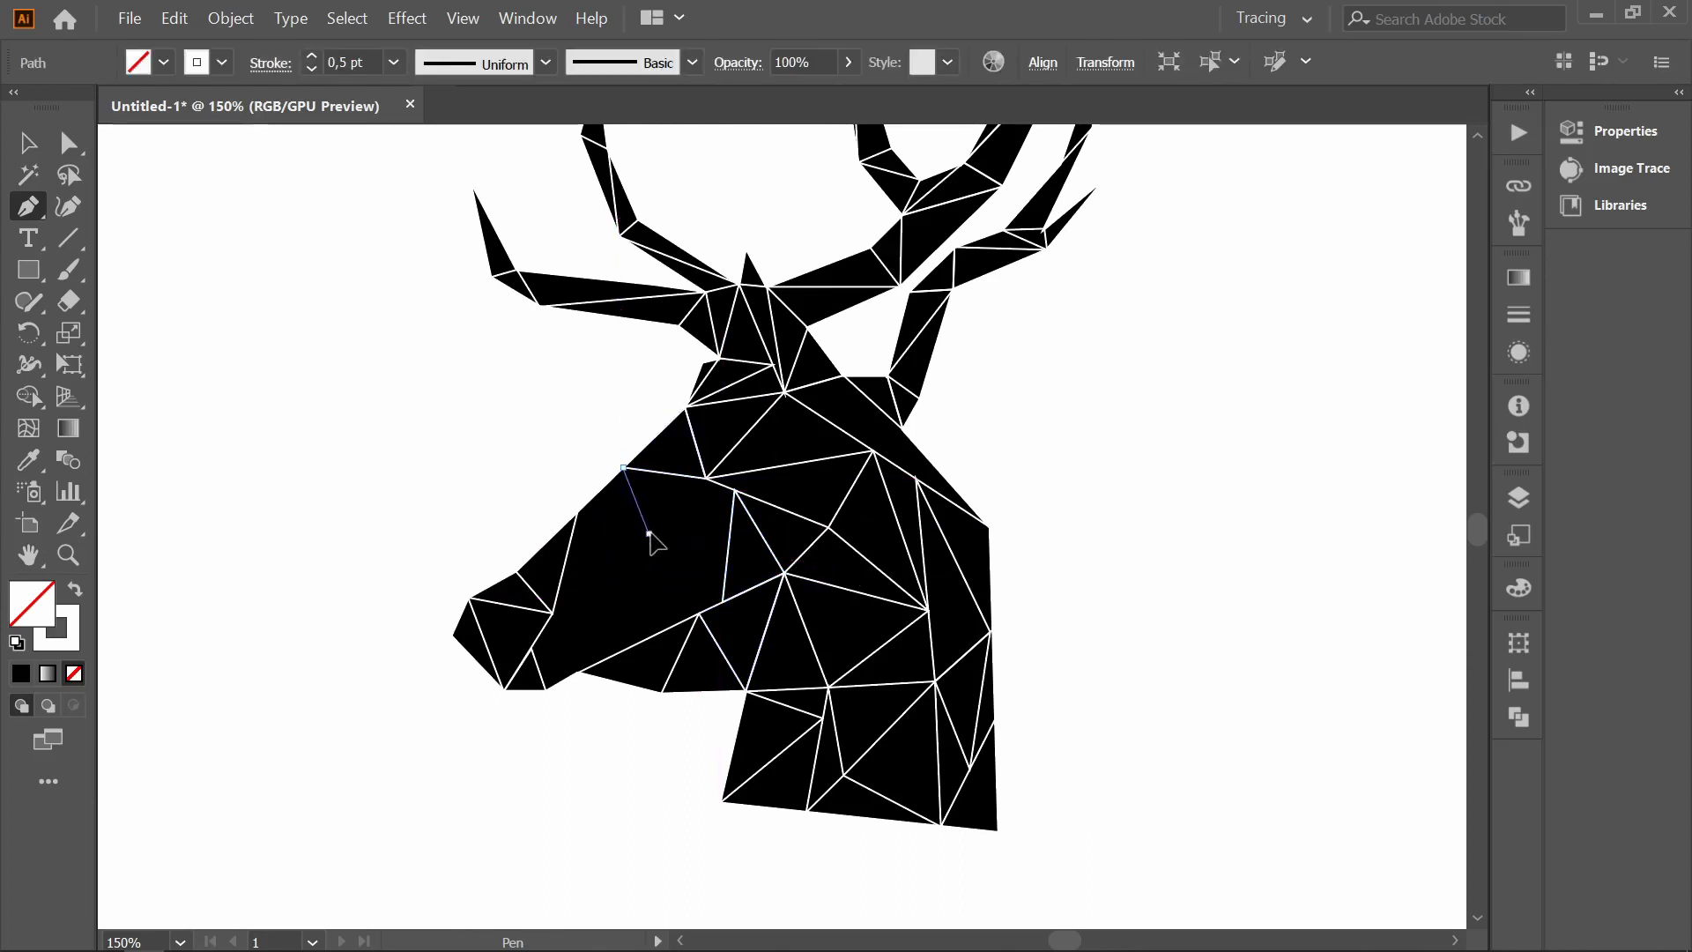
left_click(705, 478)
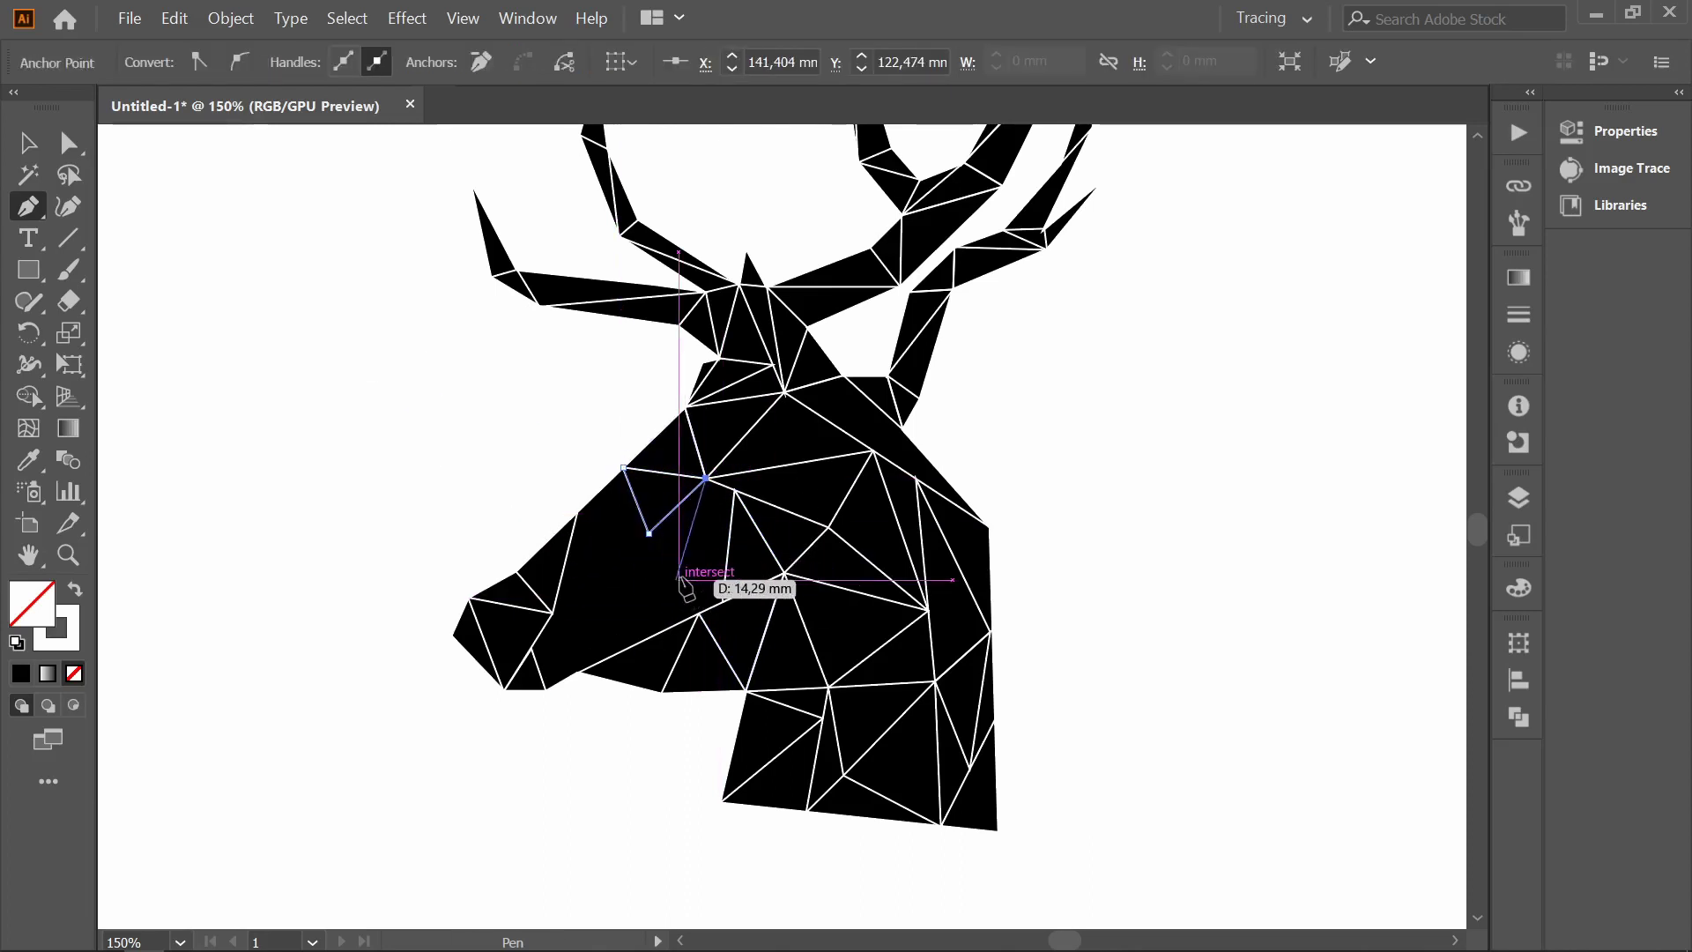
left_click(699, 526)
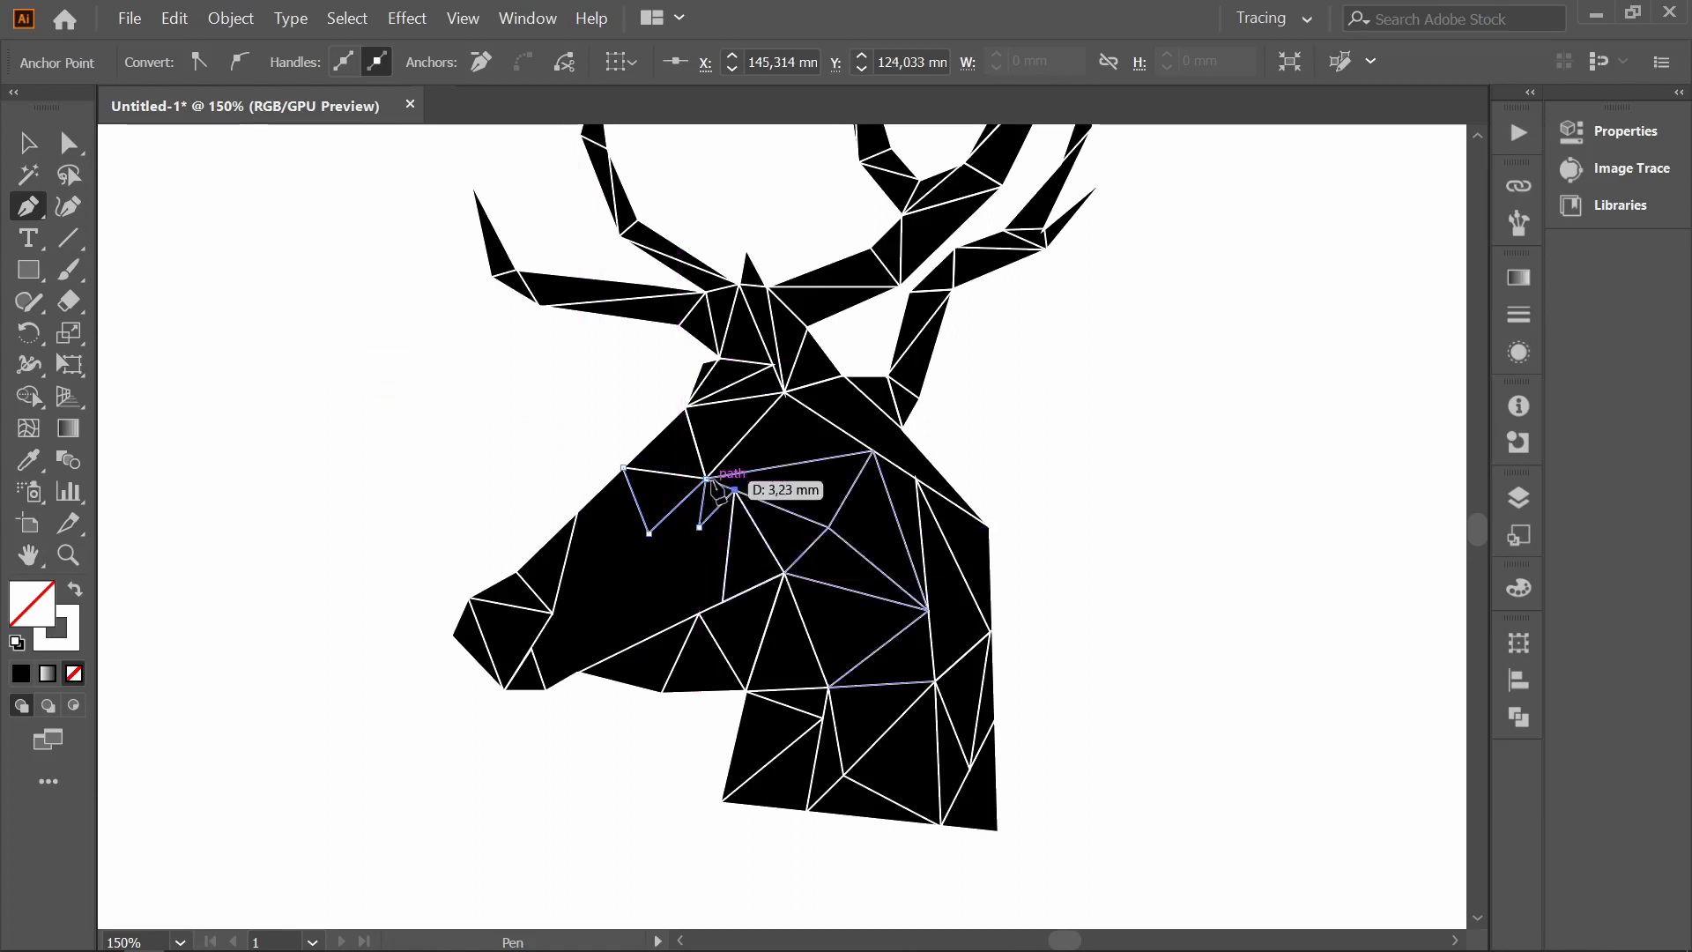
left_click(734, 489)
key("Escape")
key("v")
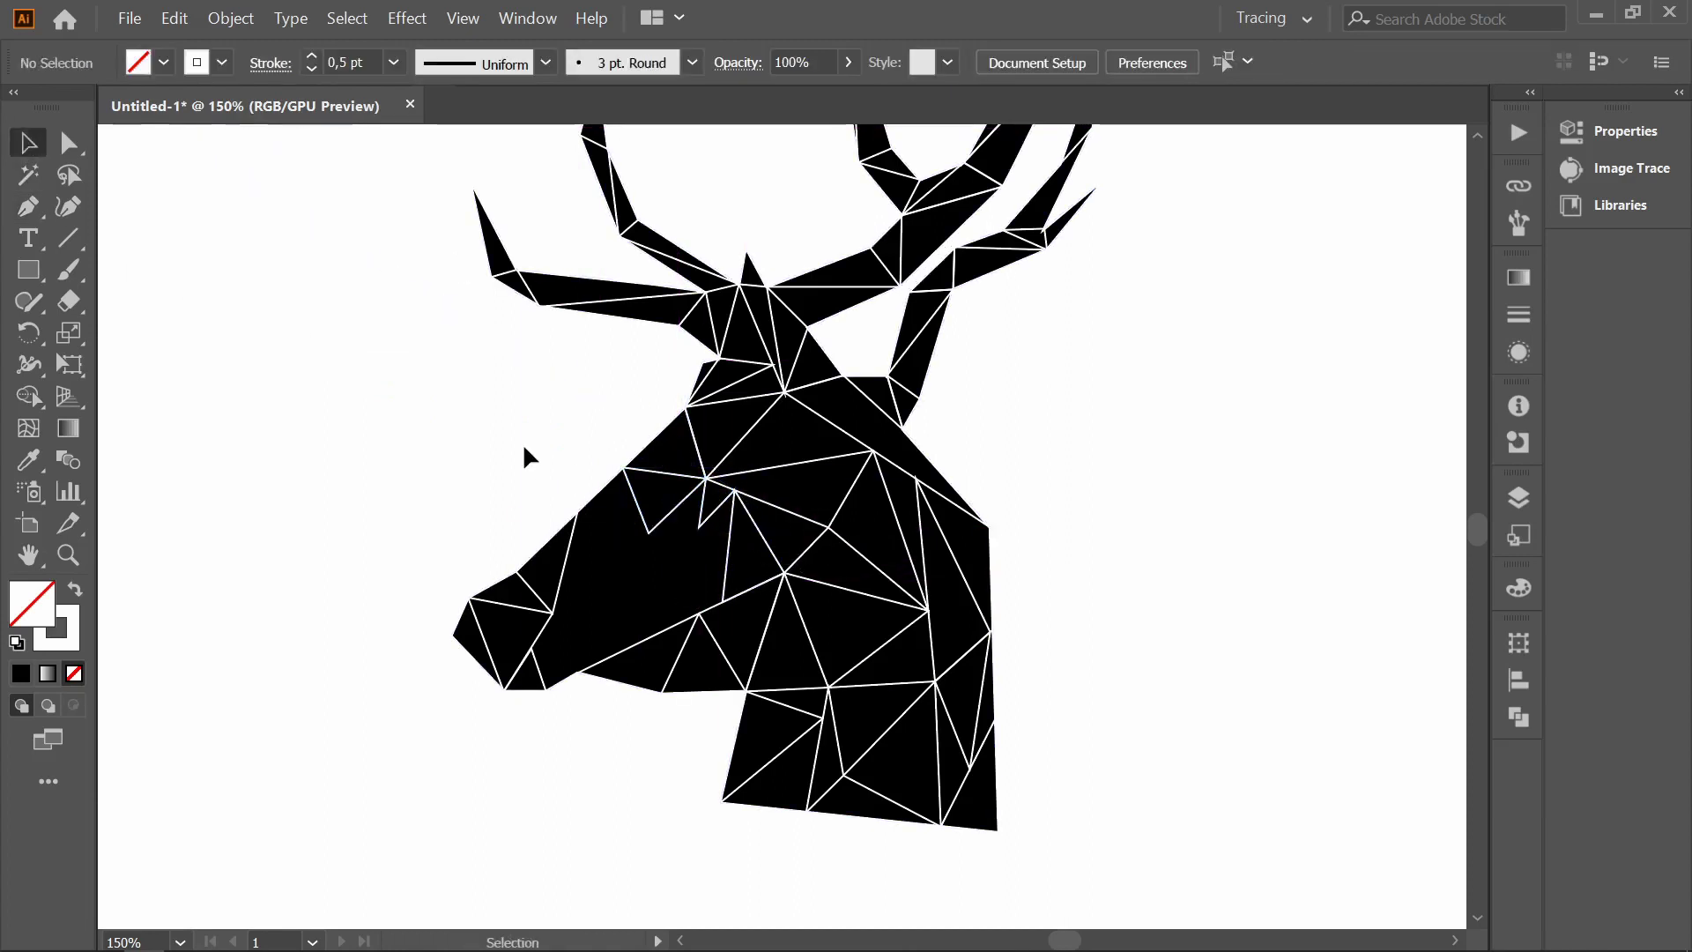
left_click(521, 442)
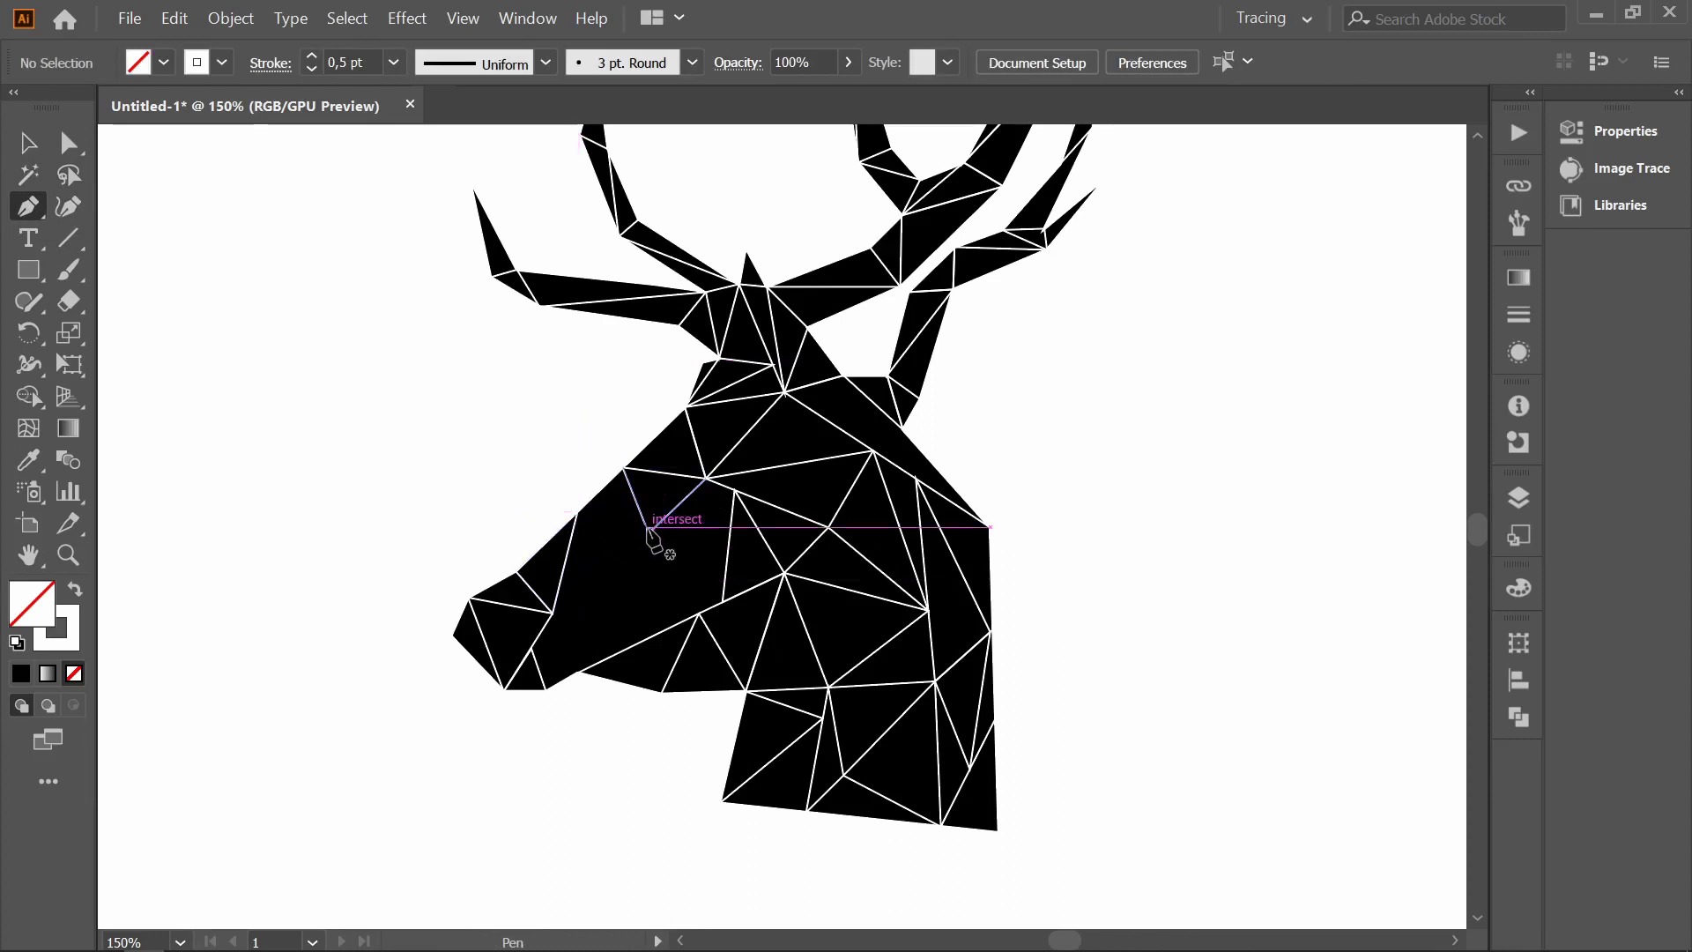
- Start a white facet line across the muzzle extending down toward the mouth
left_click(578, 511)
left_click(649, 534)
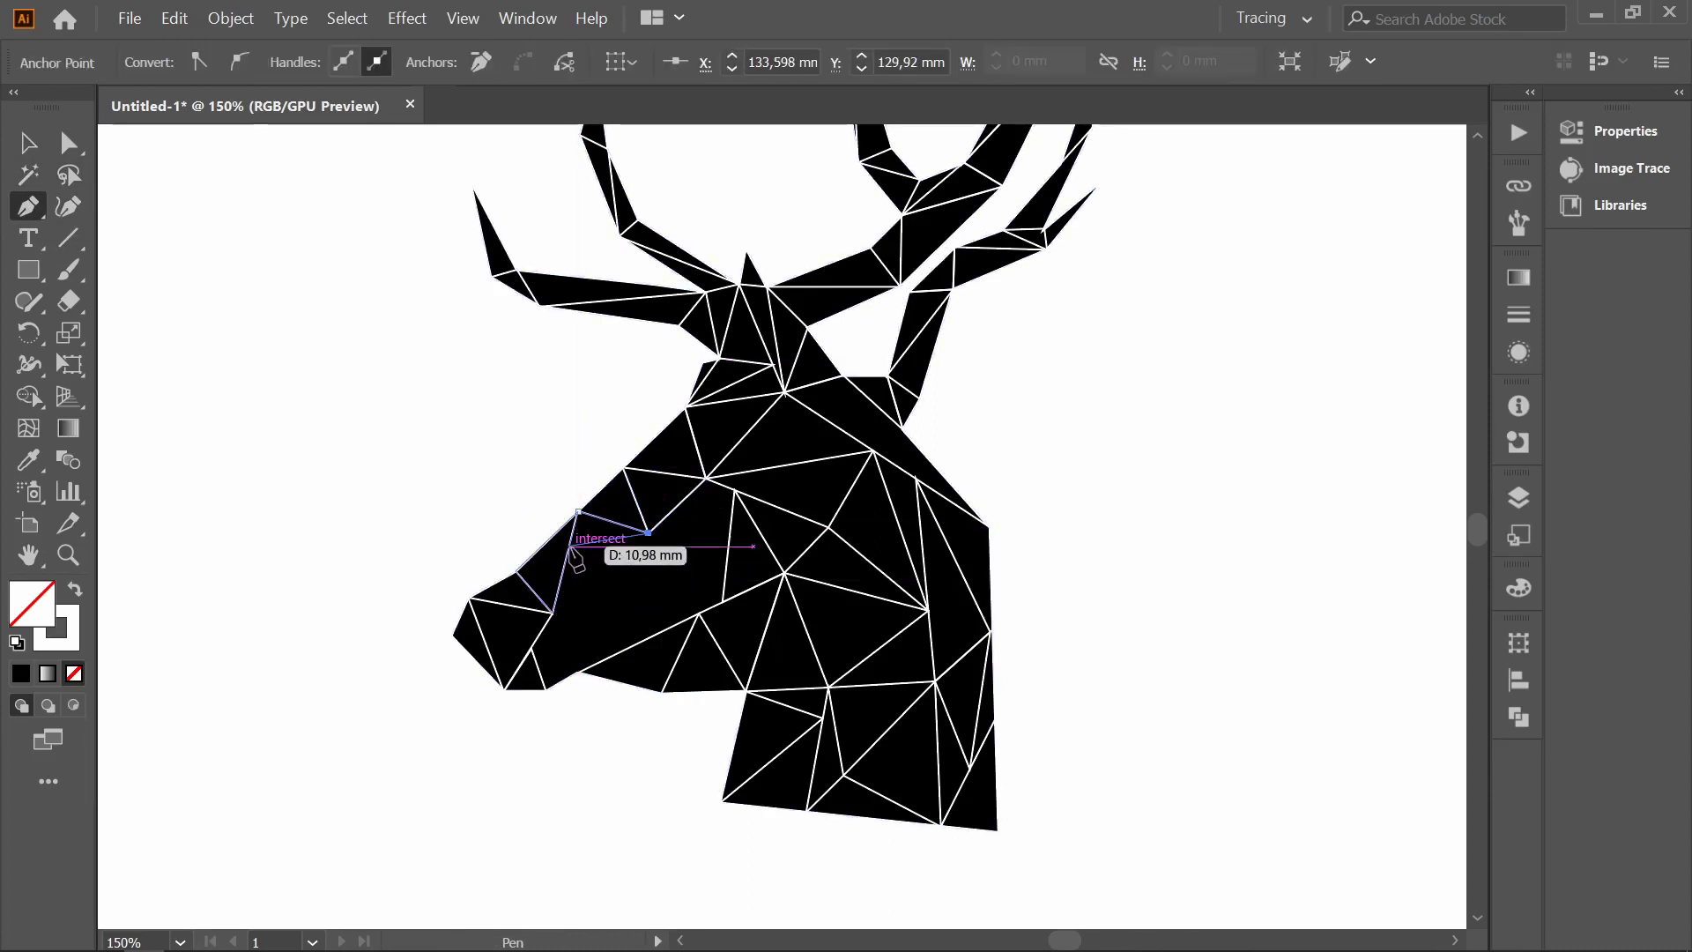
left_click(565, 562)
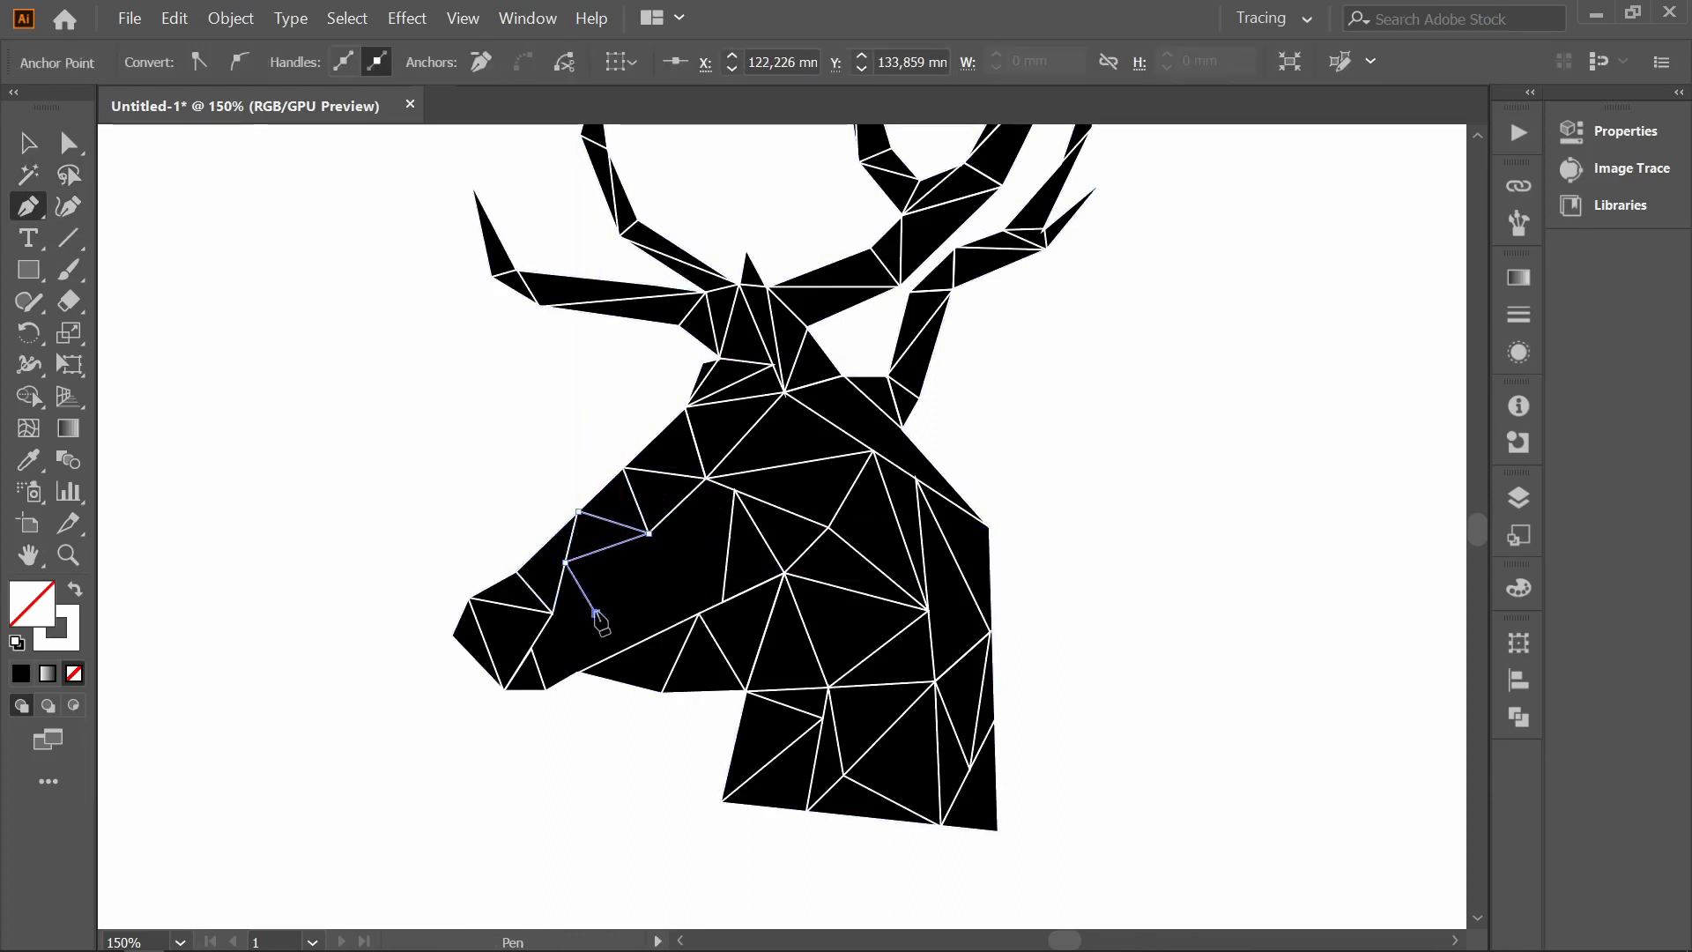
left_click(553, 611)
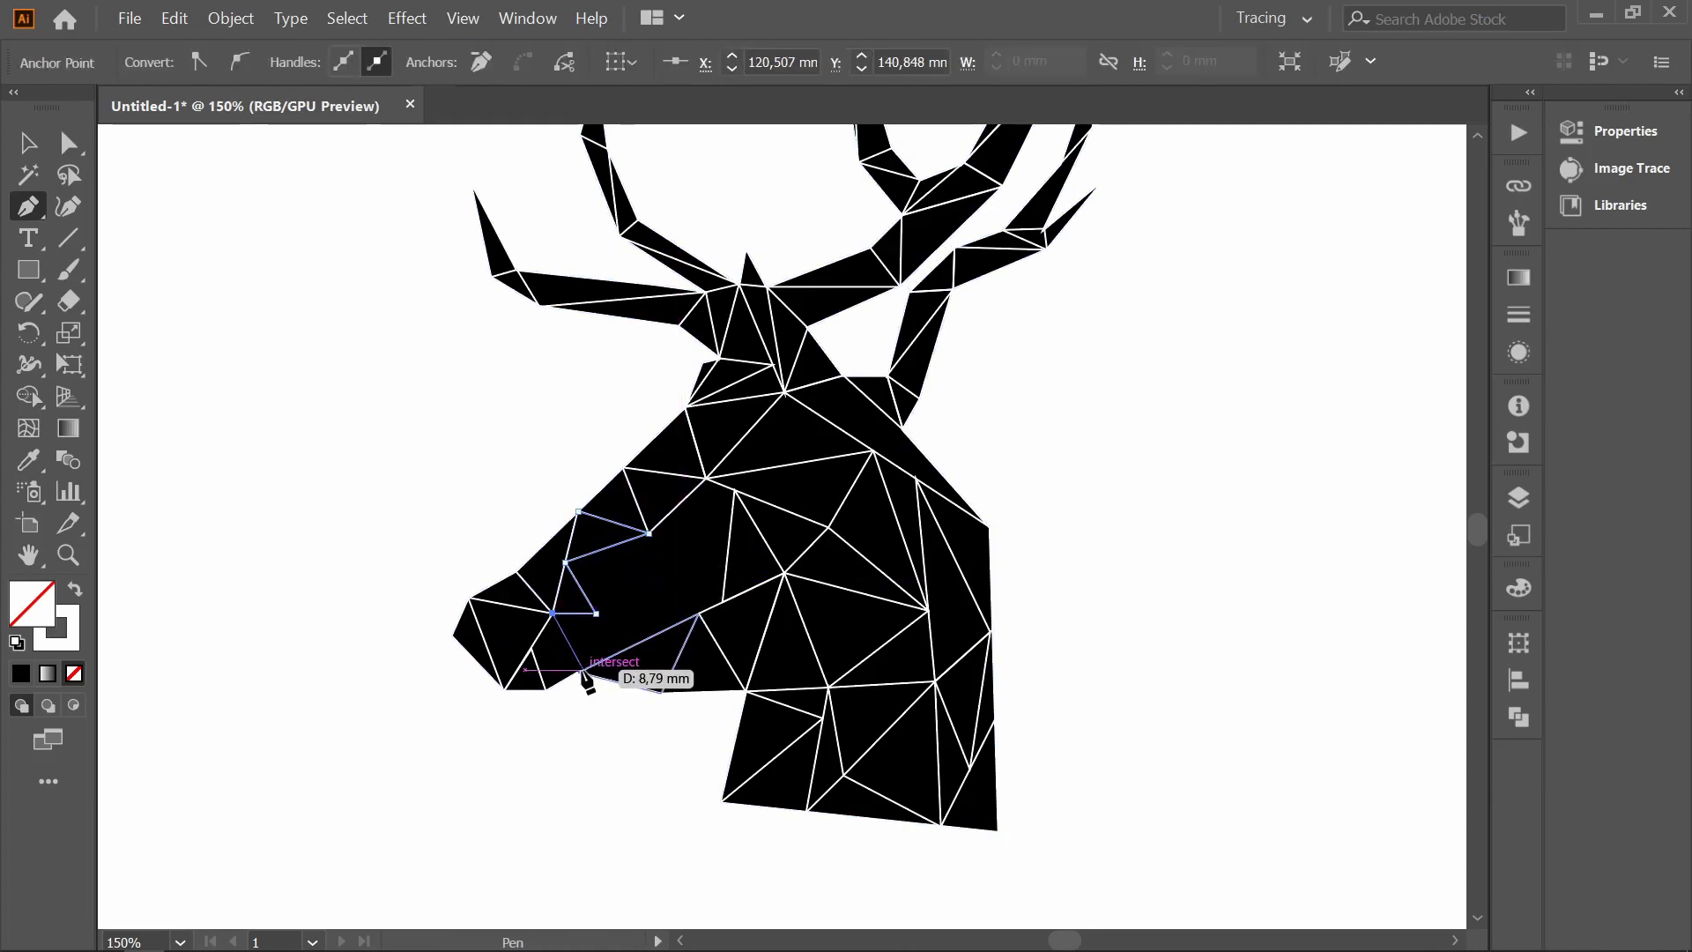
- Draw a white triangle line on the cheek beside the muzzle
left_click(27, 142)
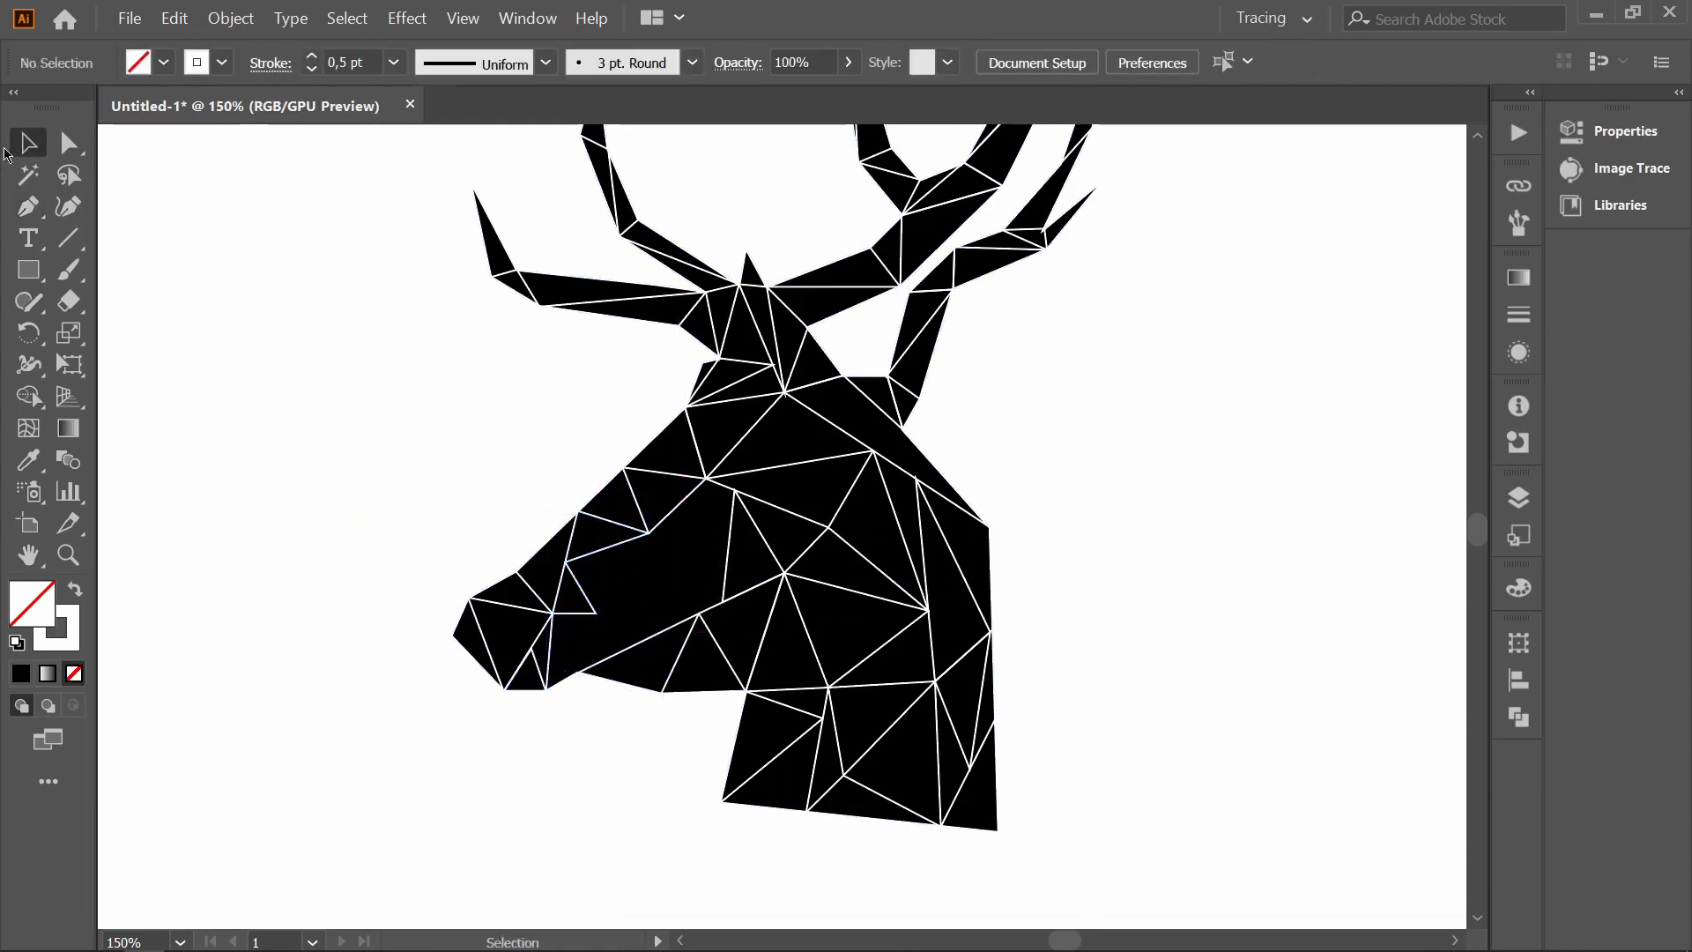
left_click(27, 206)
left_click(649, 533)
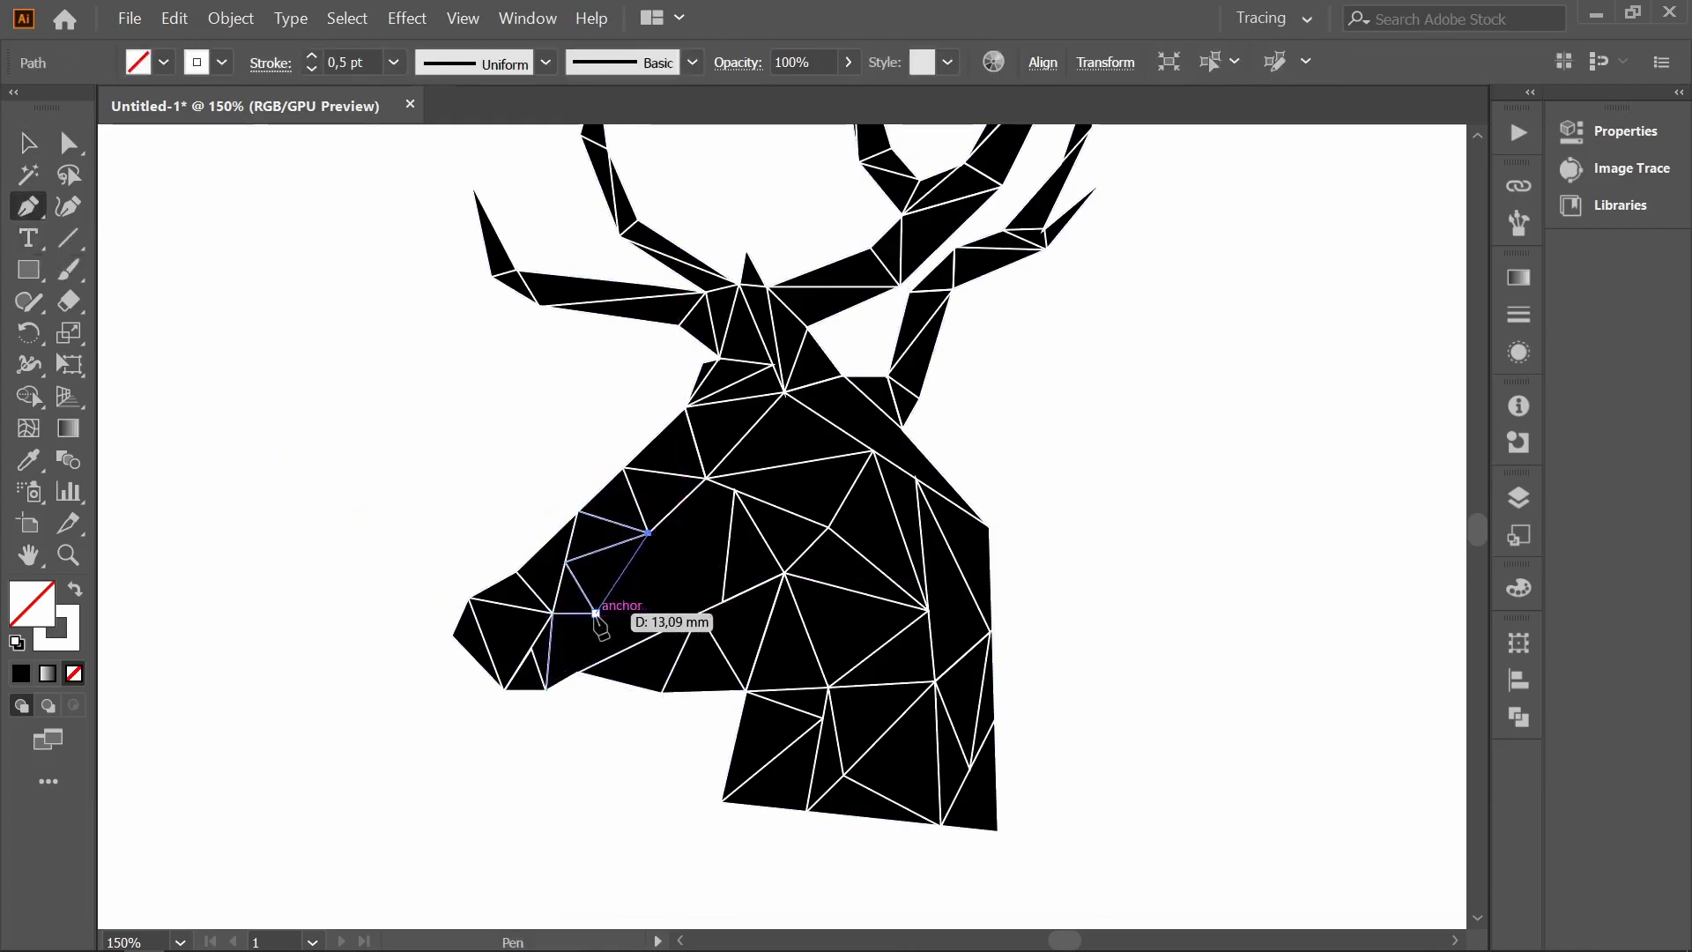
left_click(595, 612)
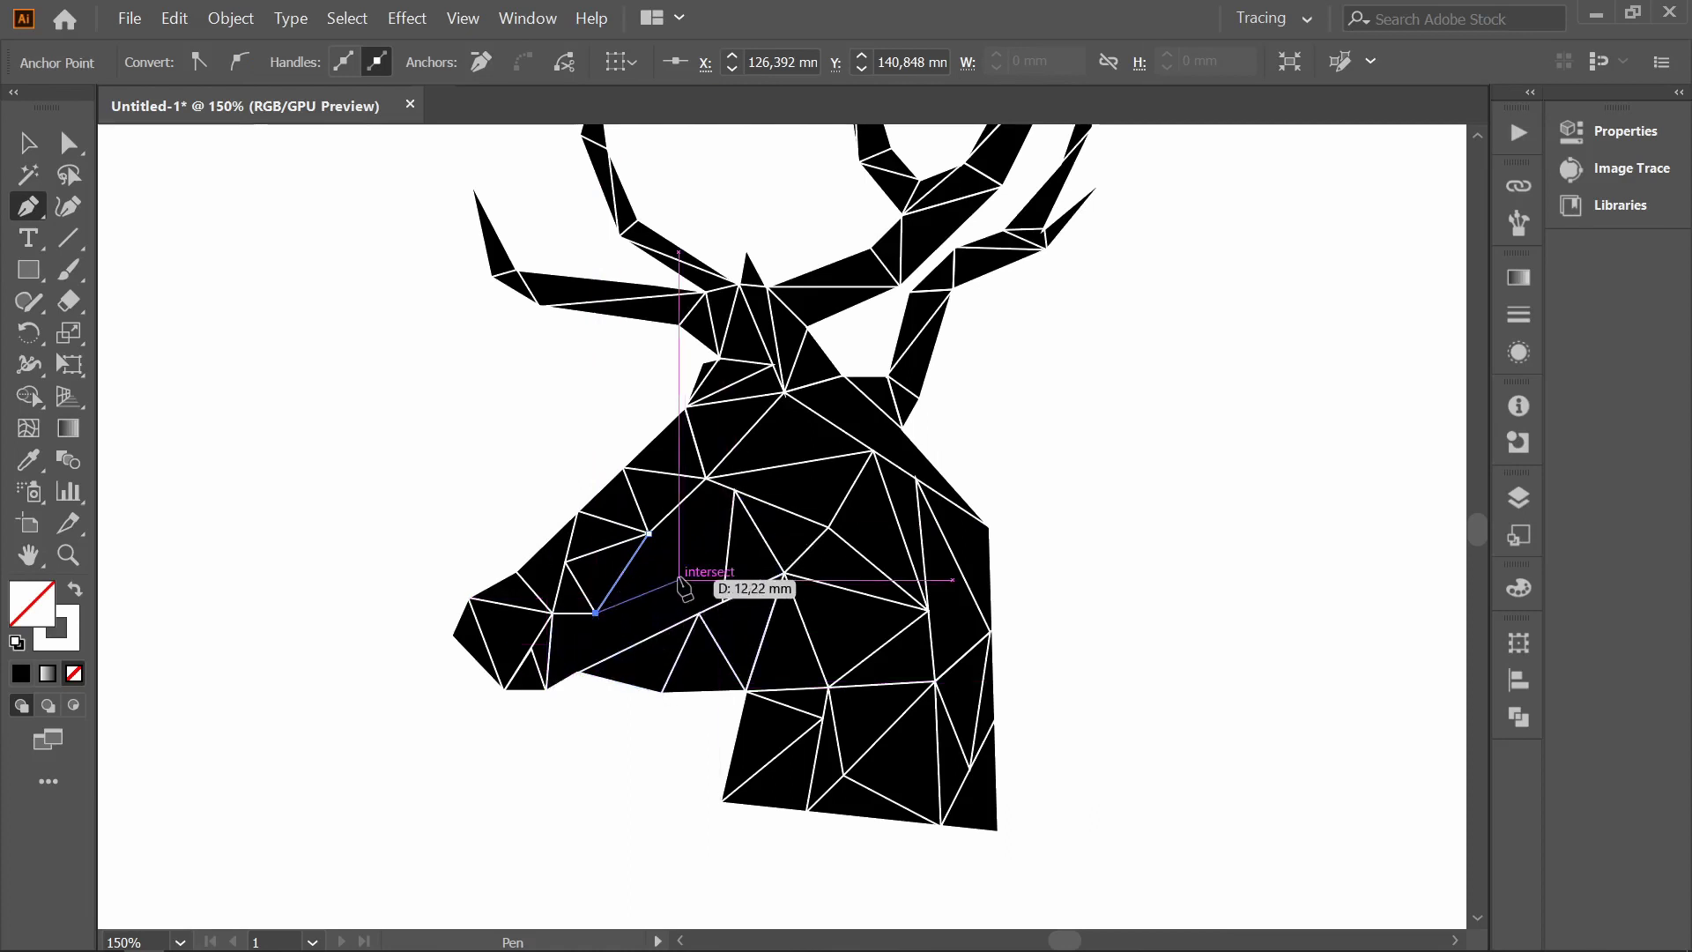
- Add two white facet lines across the muzzle near the nose, joined to existing corners
left_click(552, 612)
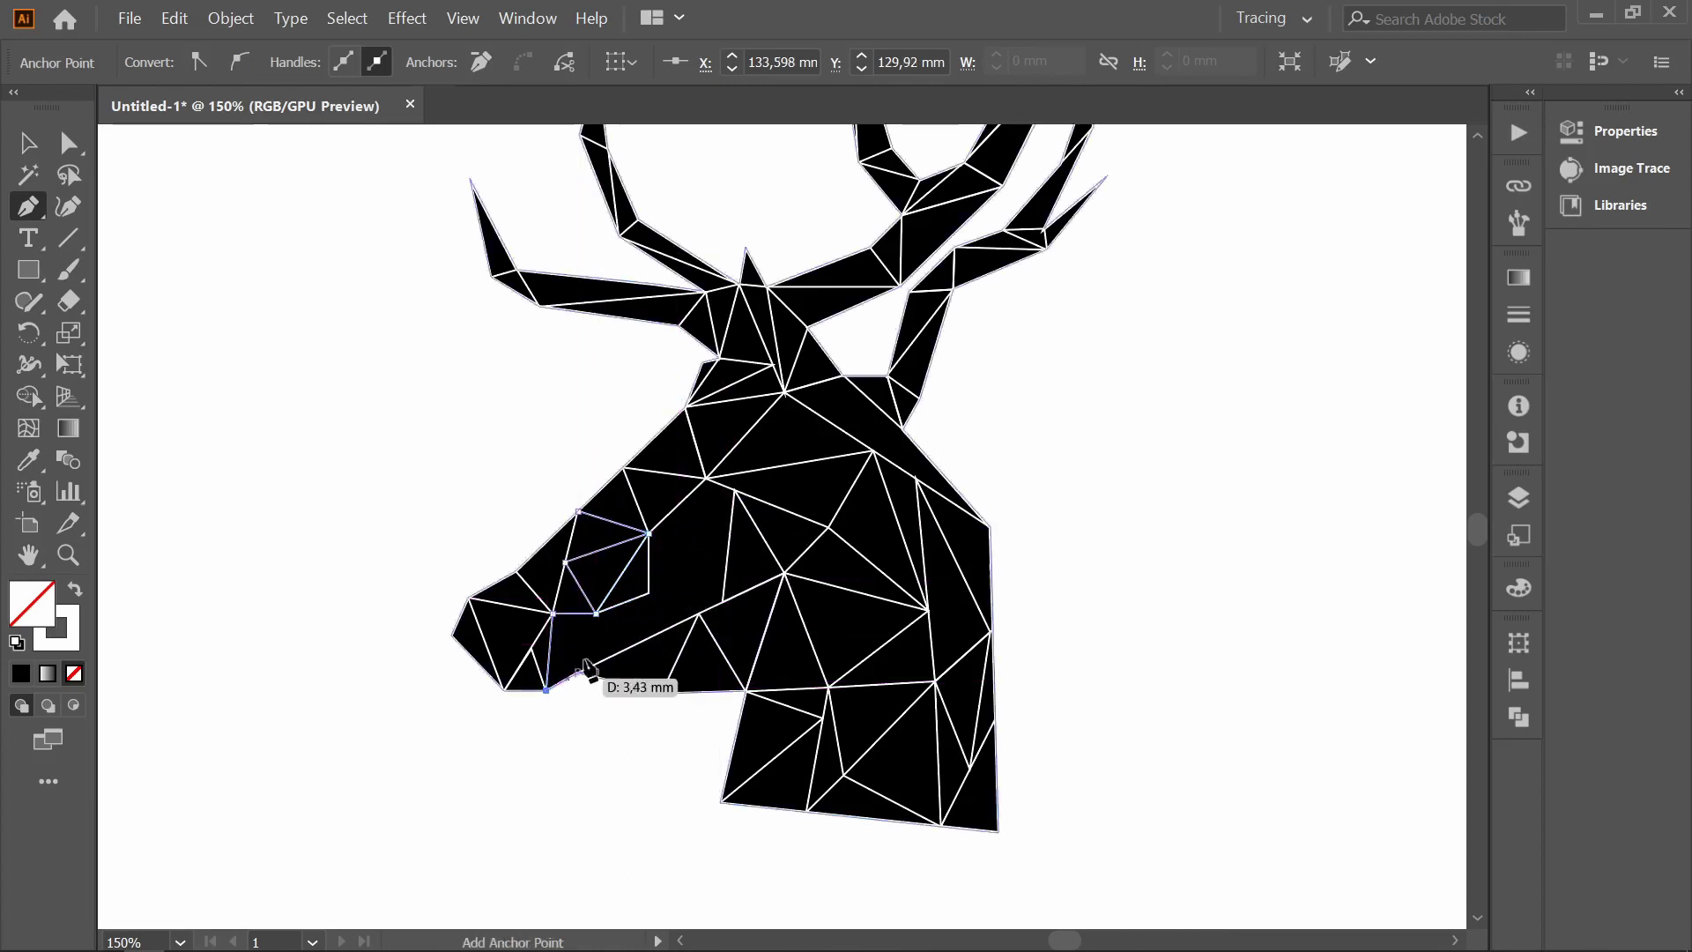
left_click(547, 690)
left_click(590, 645)
key("ctrl+shift+a")
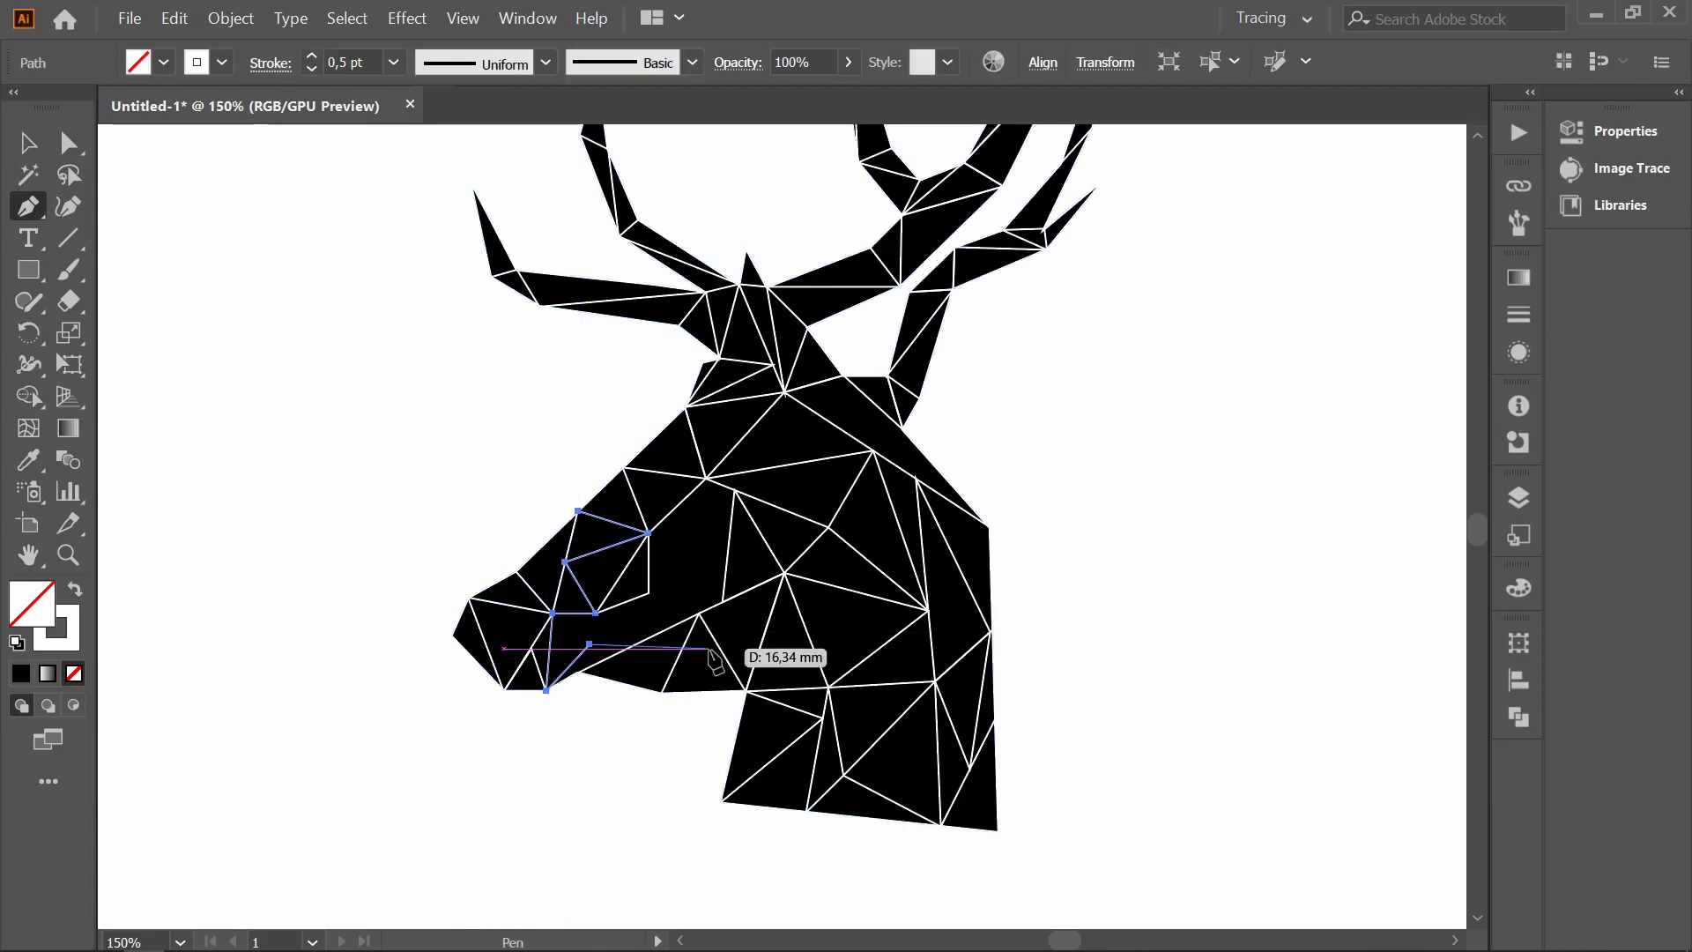
left_click(28, 142)
left_click(18, 211)
left_click(554, 593)
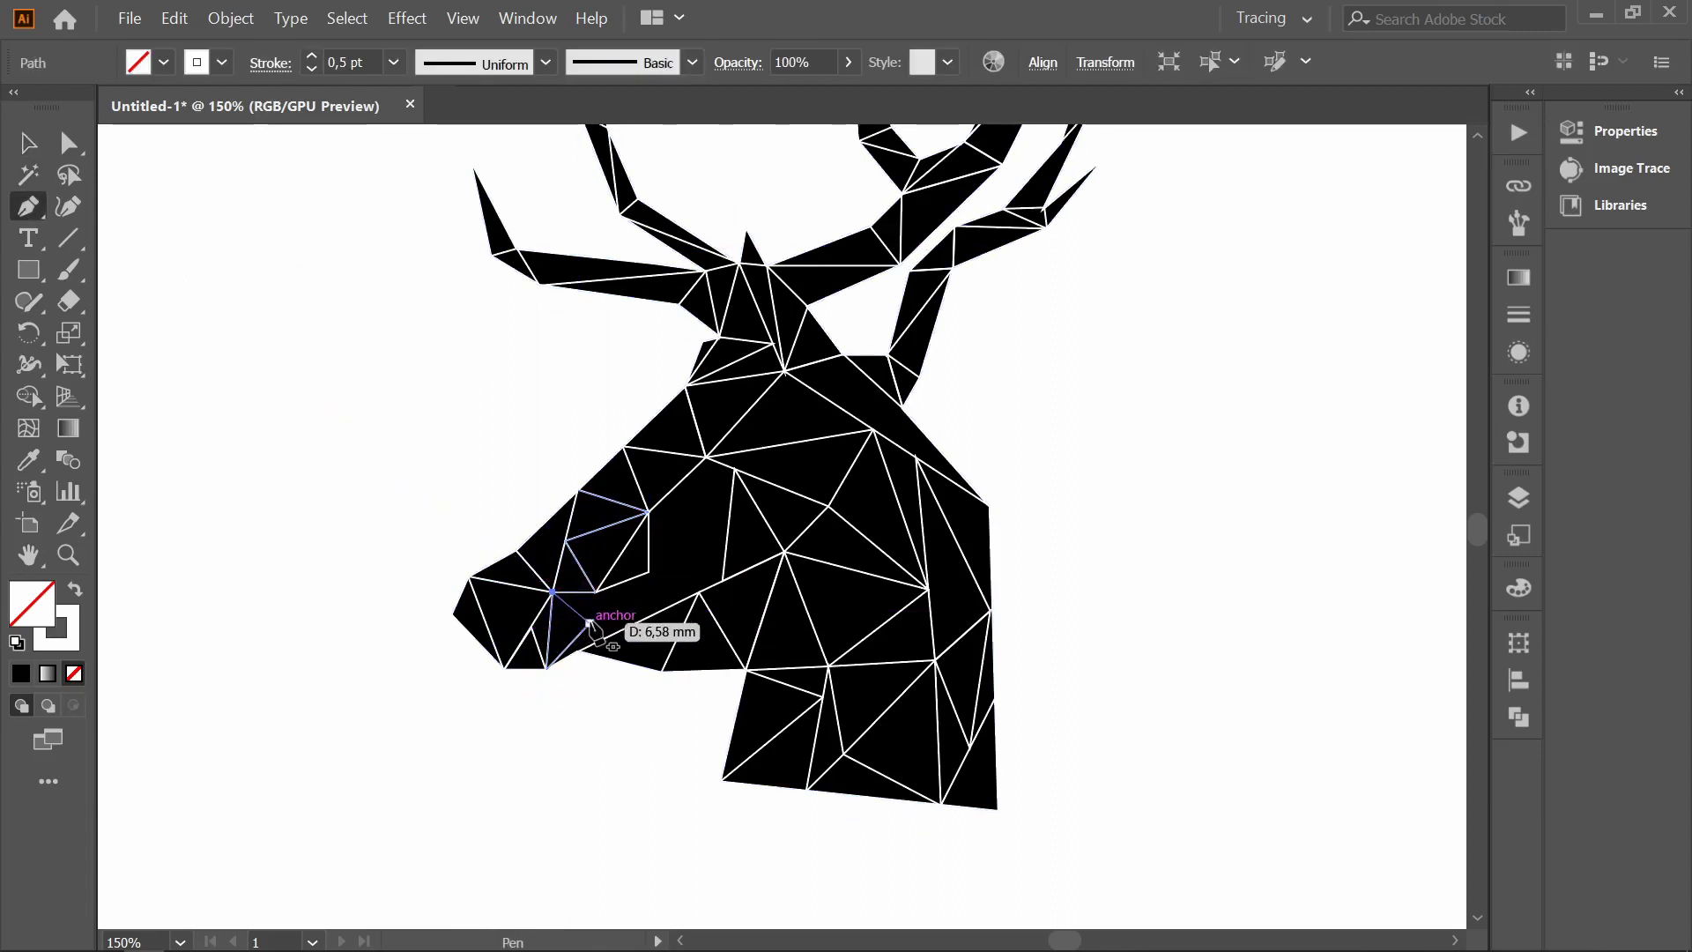
left_click(589, 623)
- Draw a closed white triangle just below the stag's eye
left_click(735, 468)
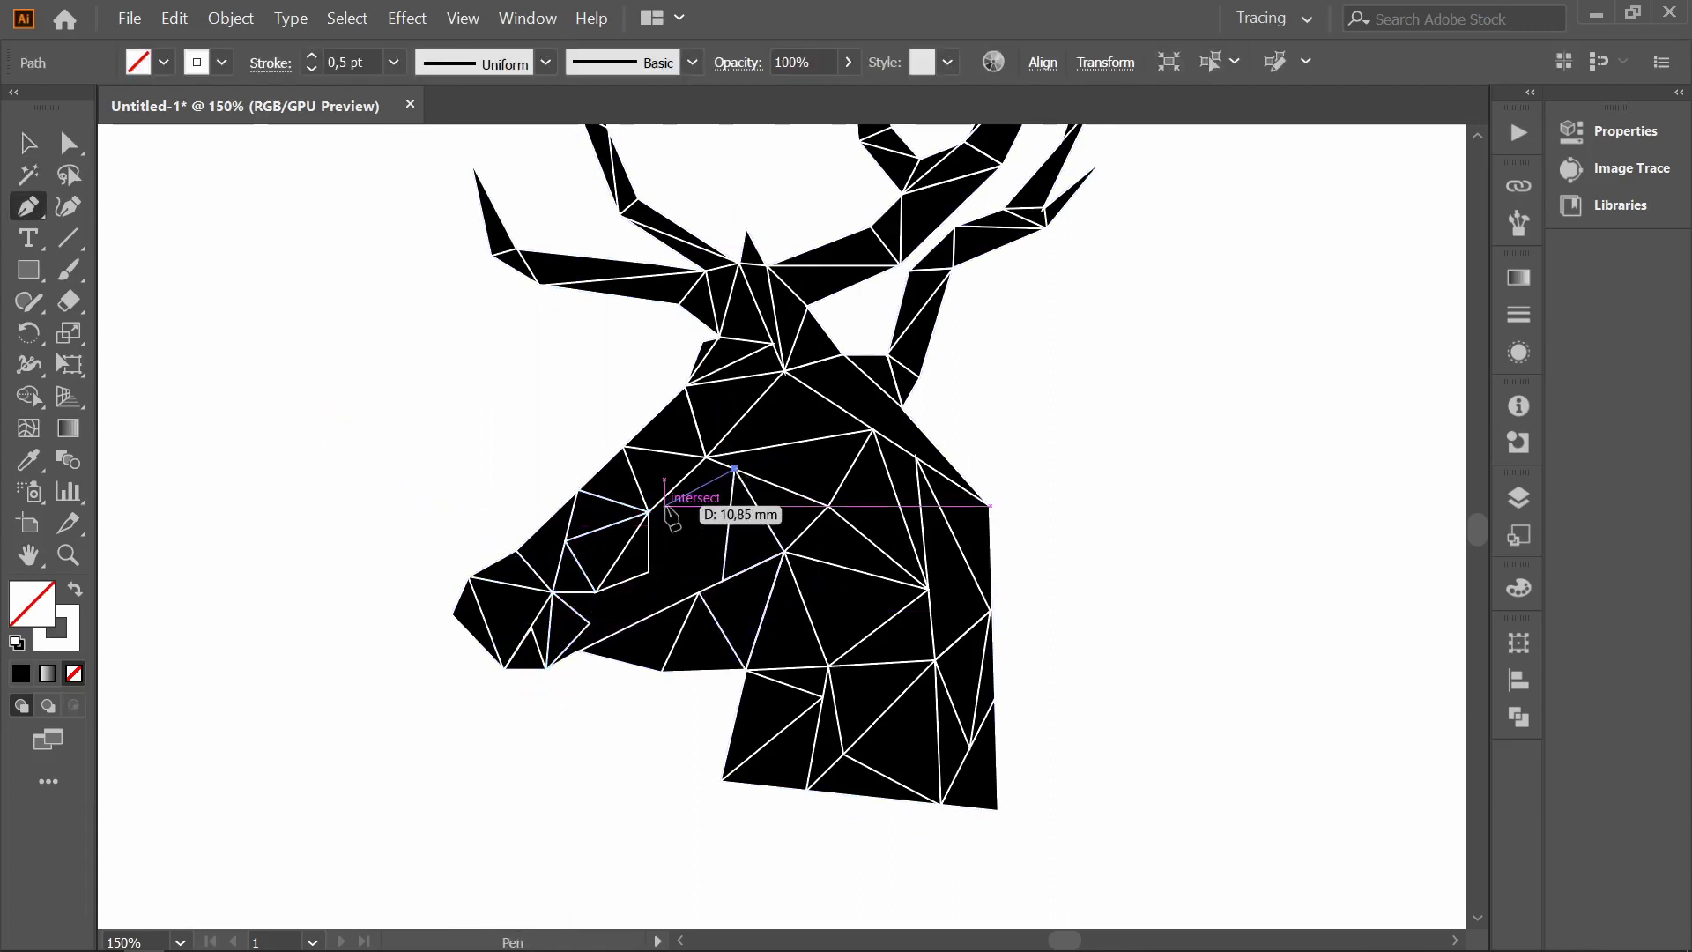
left_click(685, 536)
left_click(723, 581)
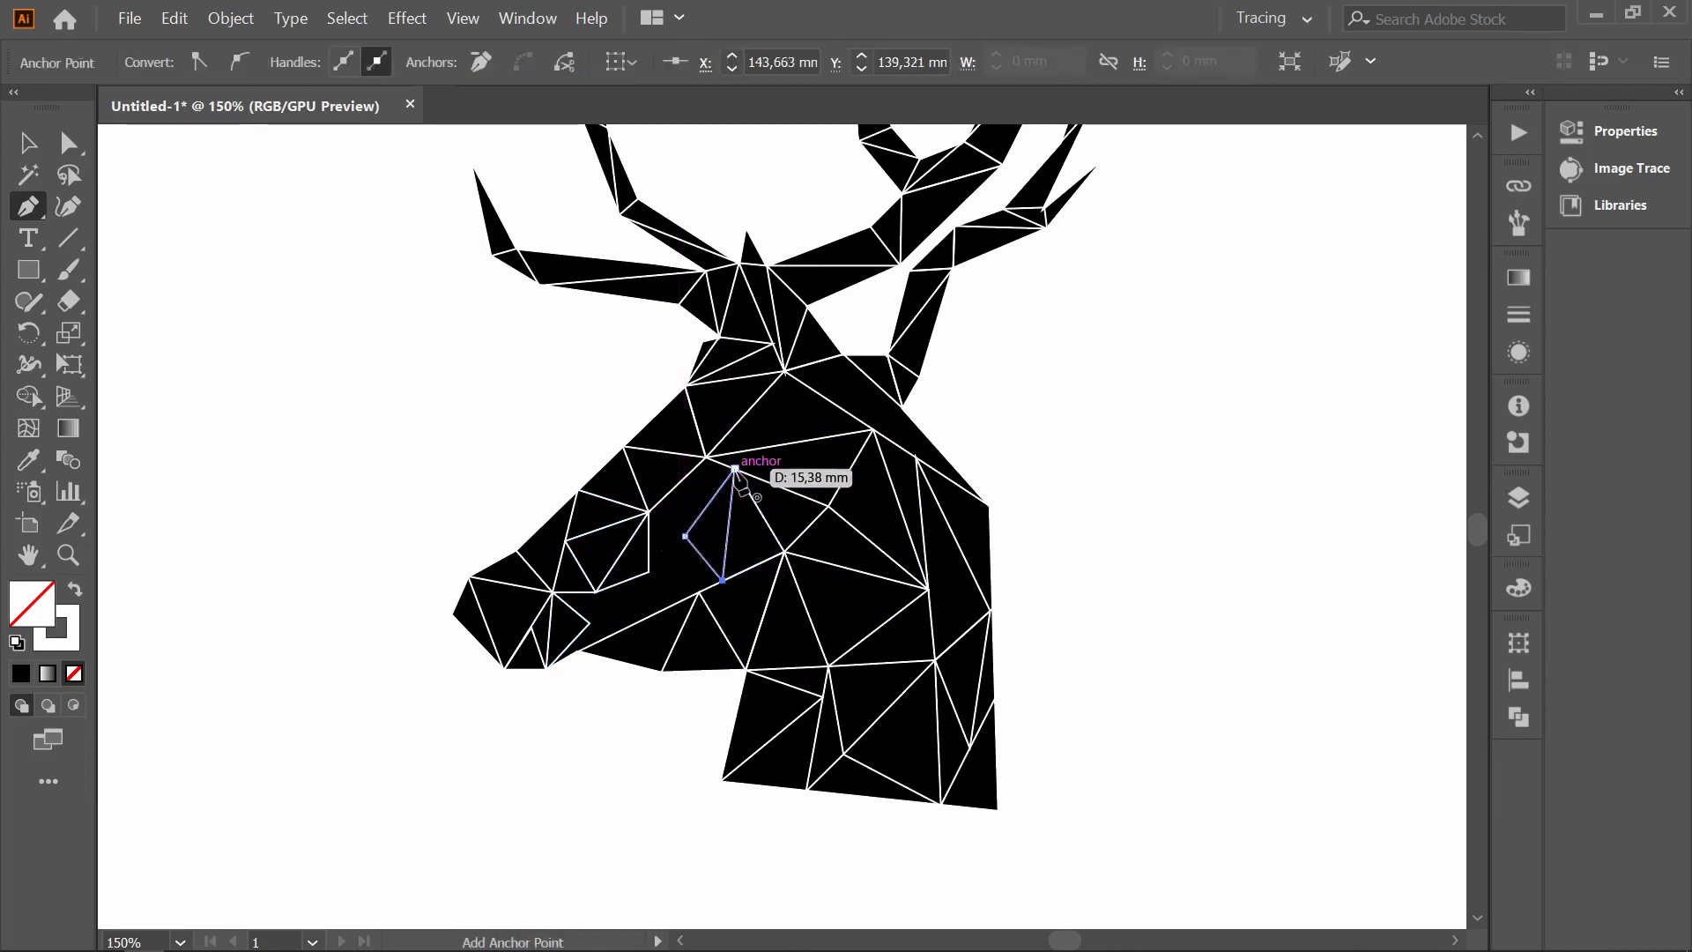
left_click(735, 468)
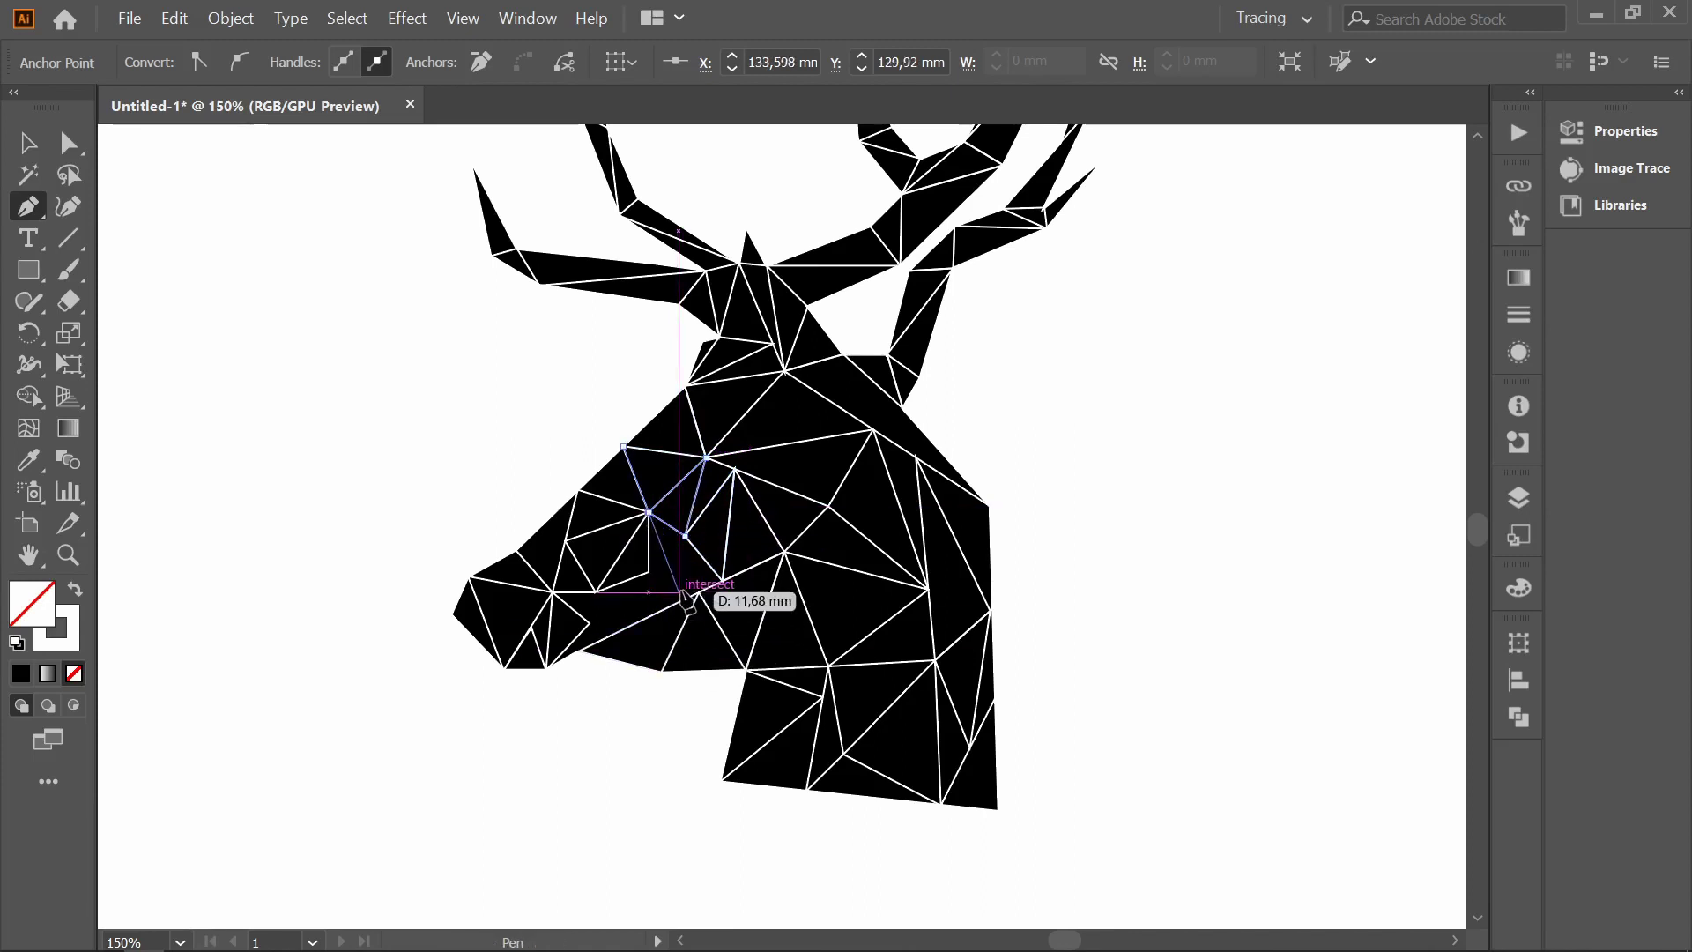
key("v")
scroll(1084, 670, "down", 1)
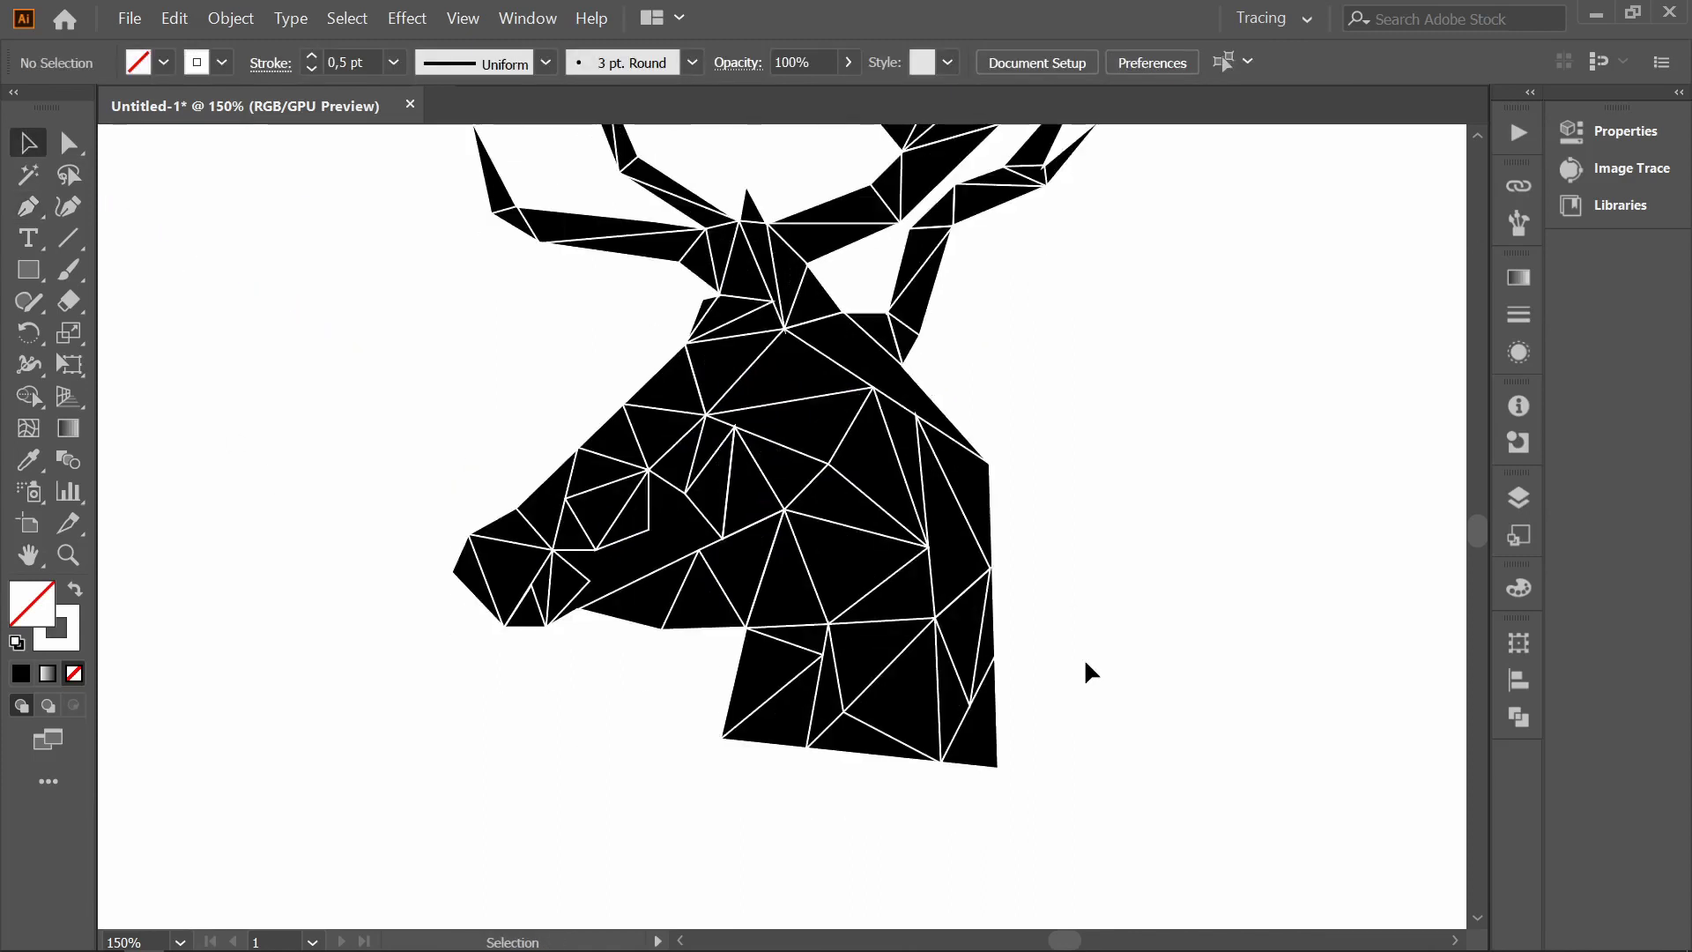
- Add a small white facet on the muzzle connected to existing corners, then deselect it
left_click(589, 581)
left_click(596, 549)
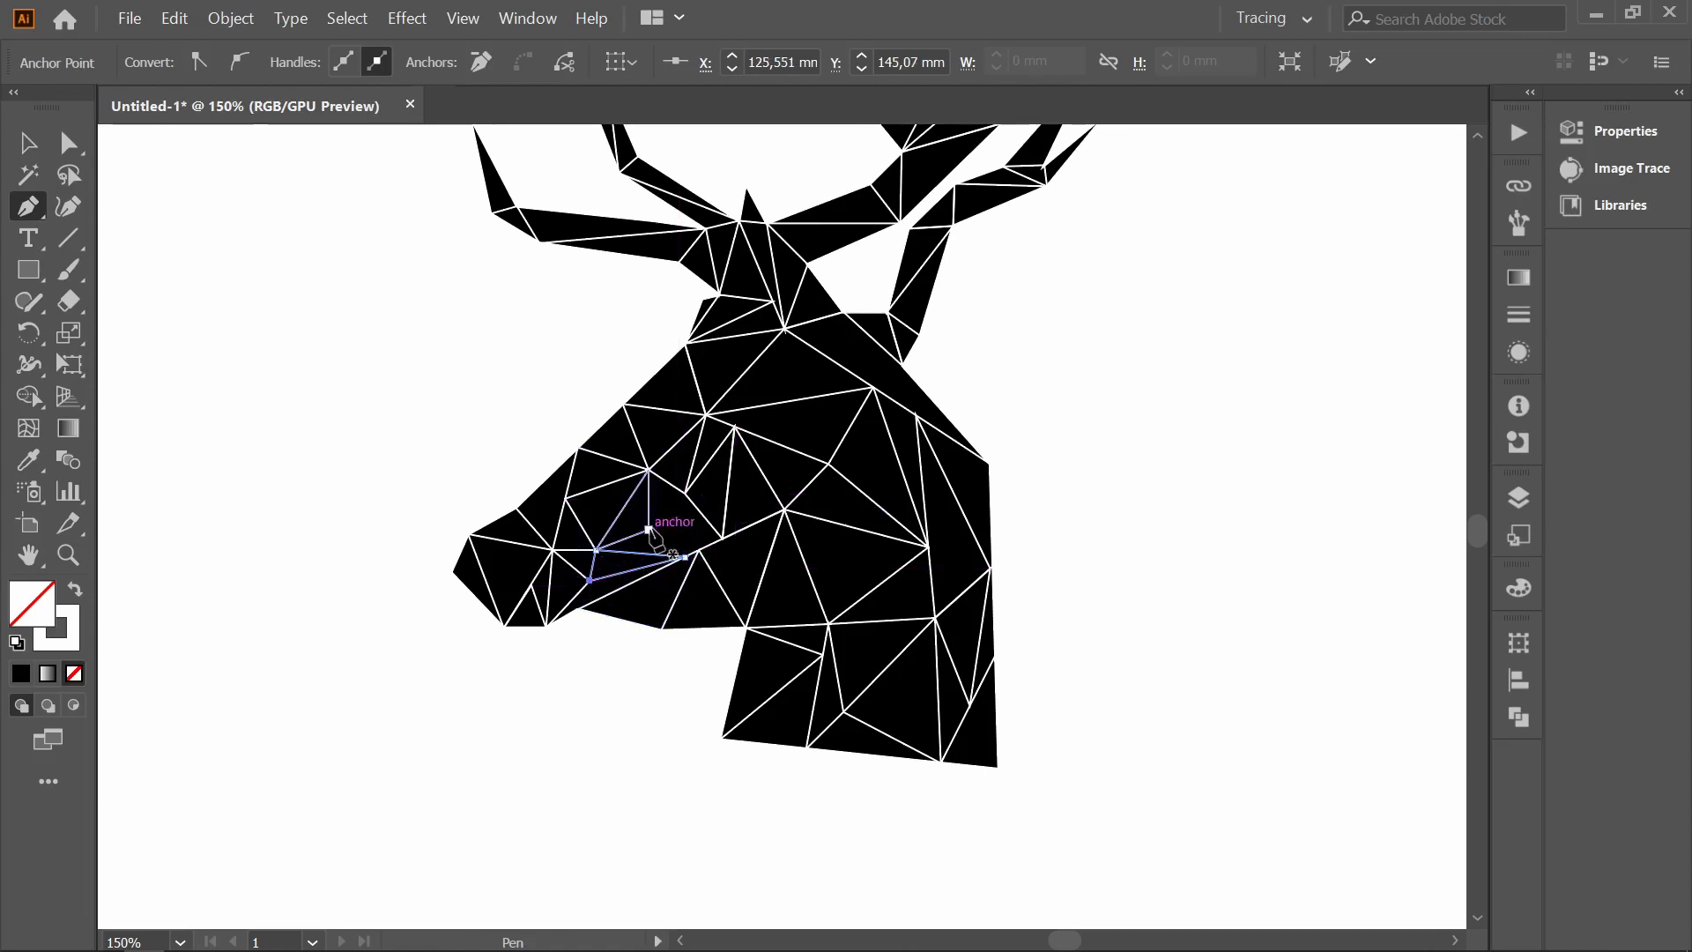
left_click(649, 530)
left_click(686, 494)
left_click(648, 526)
left_click(685, 557)
key("v")
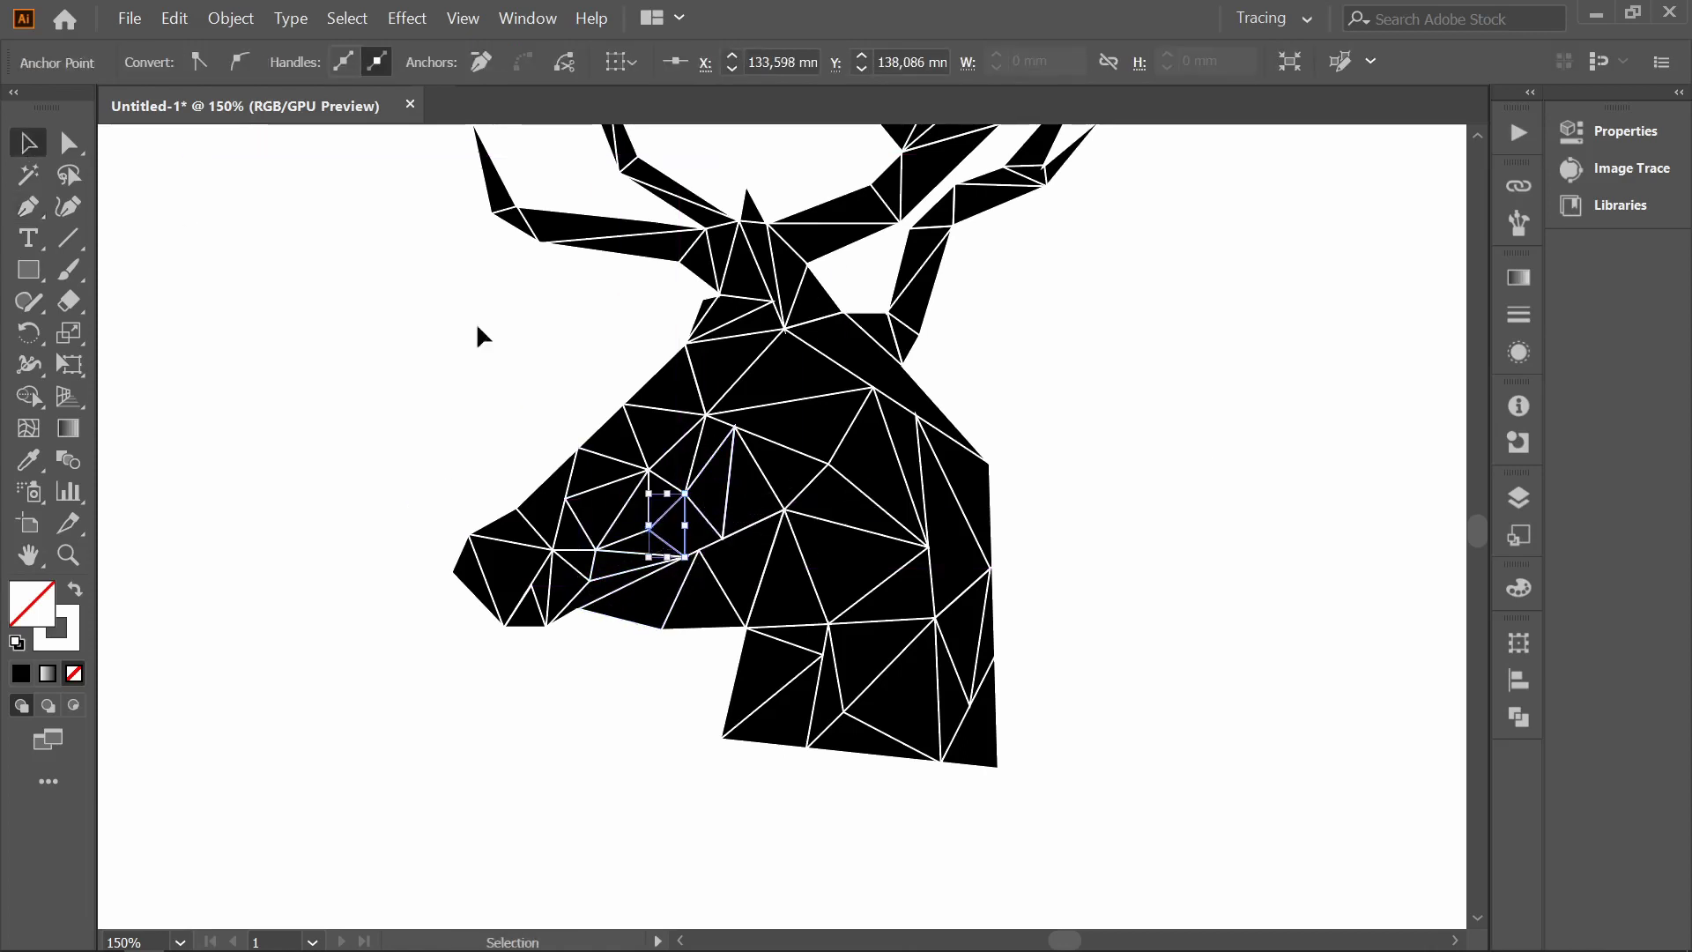
left_click(484, 336)
- Zoom out with the Zoom tool to view the whole stag head
scroll(1218, 485, "up", 3)
scroll(1218, 485, "up", 2)
key("z")
left_click(877, 484, "alt")
- Zoom in on the antlers and briefly toggle Outline view with Ctrl+Y to check the paths
left_click(889, 631, "alt")
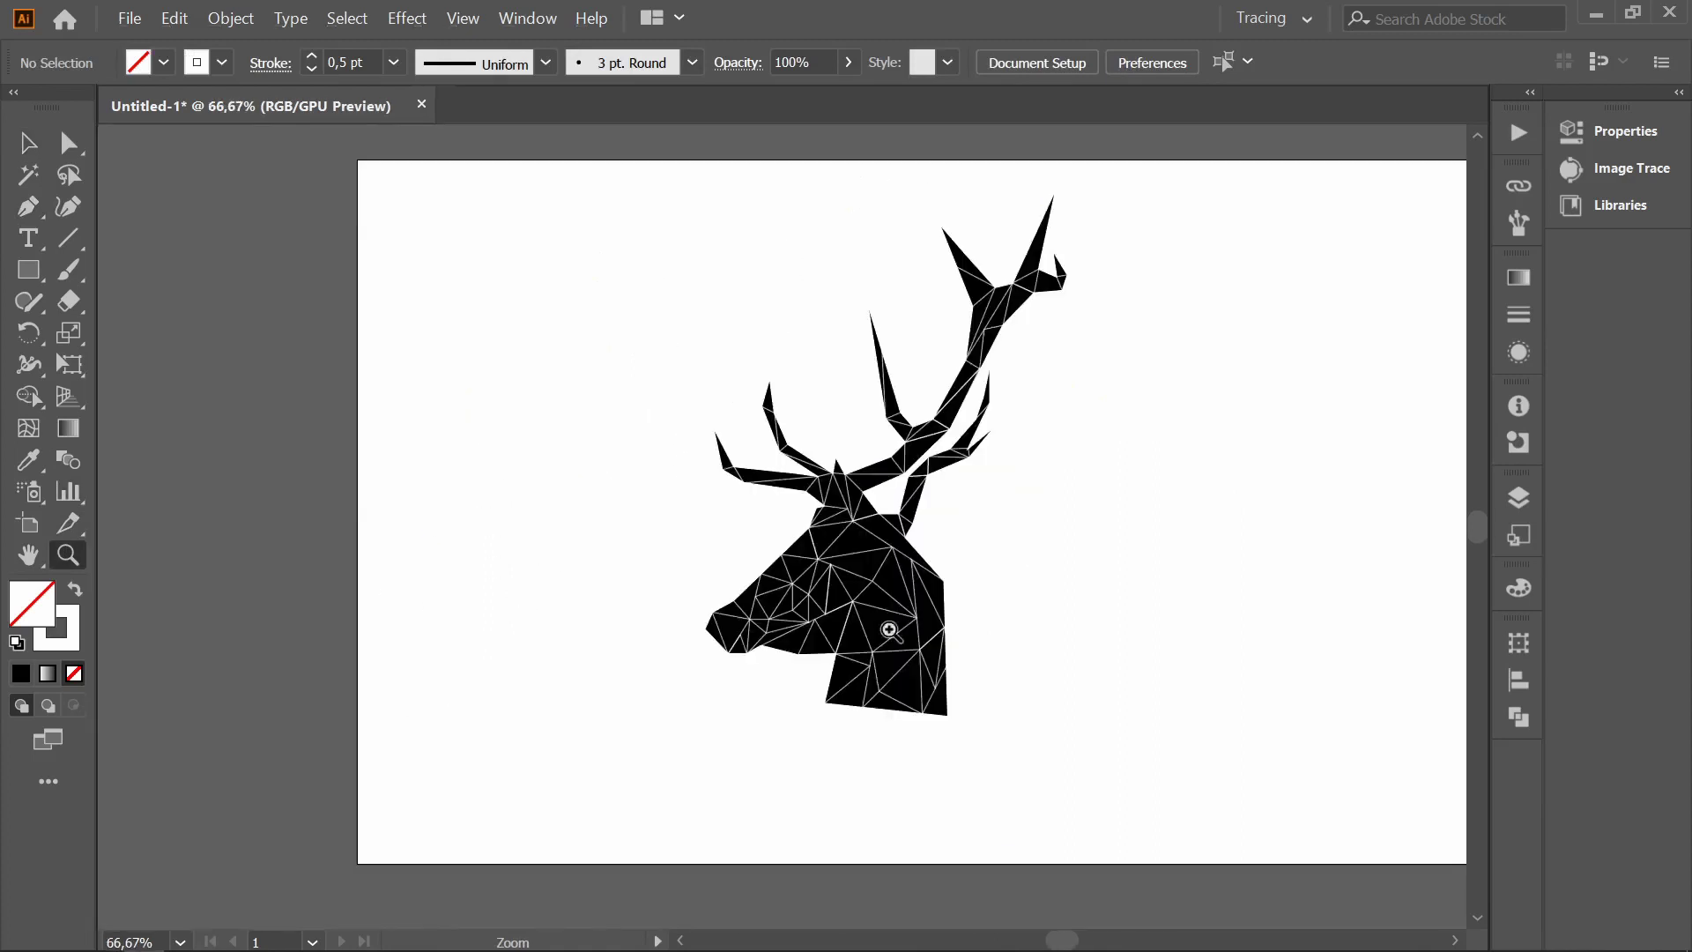
scroll(1183, 540, "up", 1)
scroll(1180, 540, "up", 3)
scroll(1119, 484, "down", 4)
double_click(1047, 611)
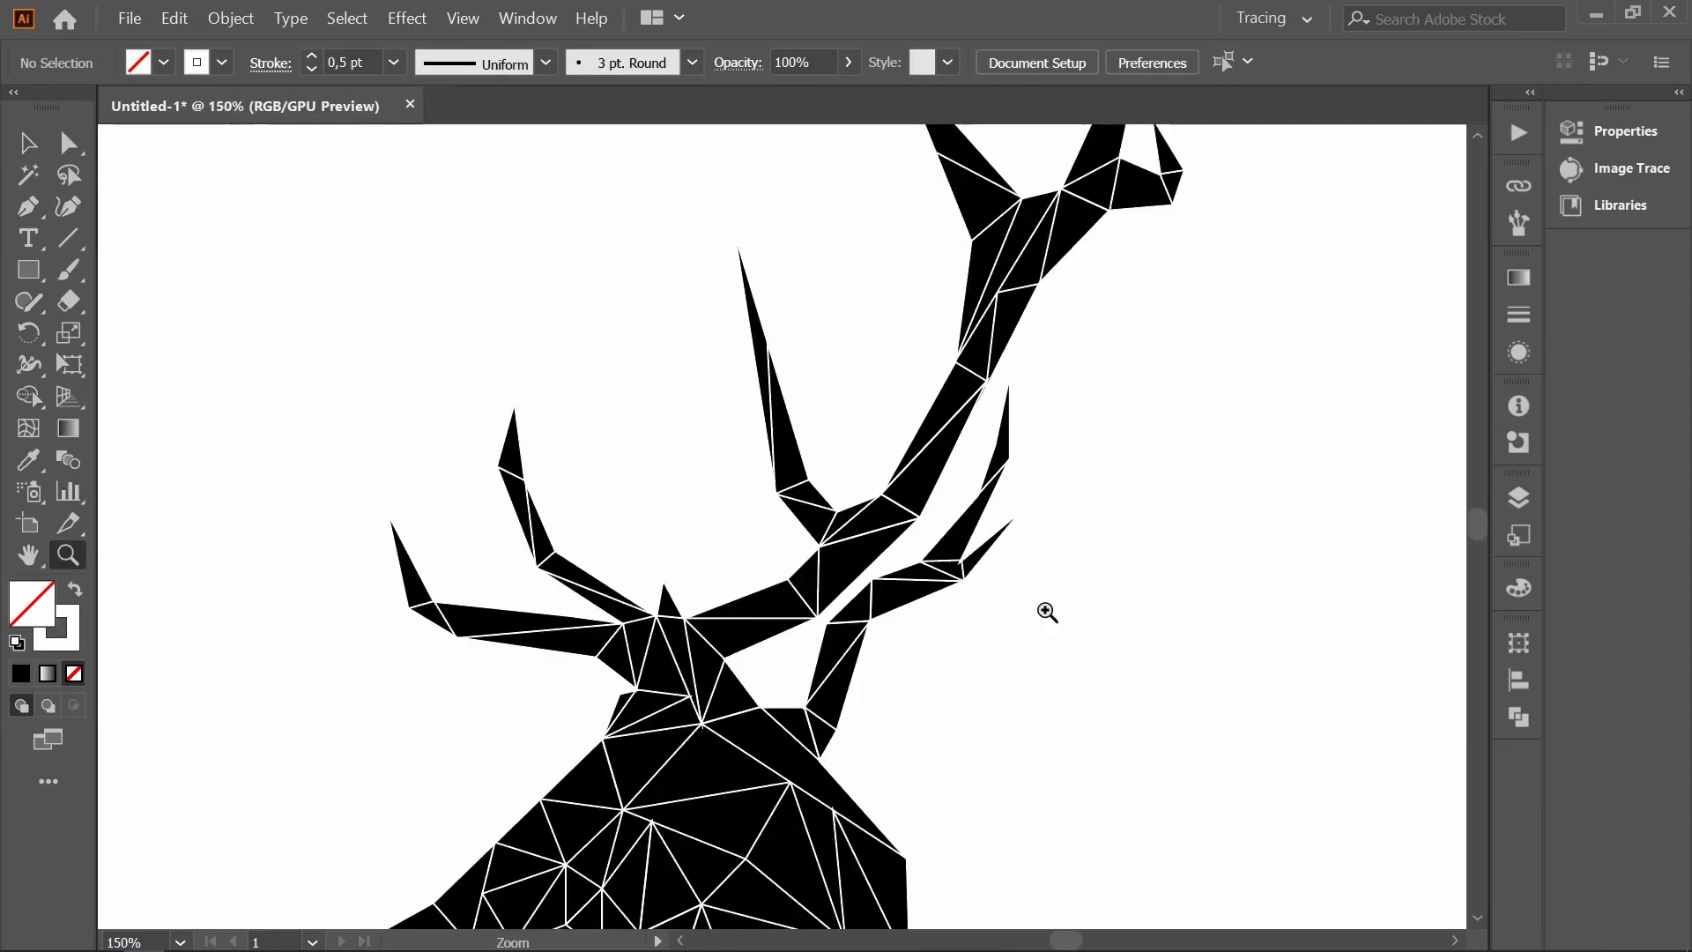
left_click(66, 148)
left_click(872, 528)
left_click(1186, 656)
key("ctrl+y")
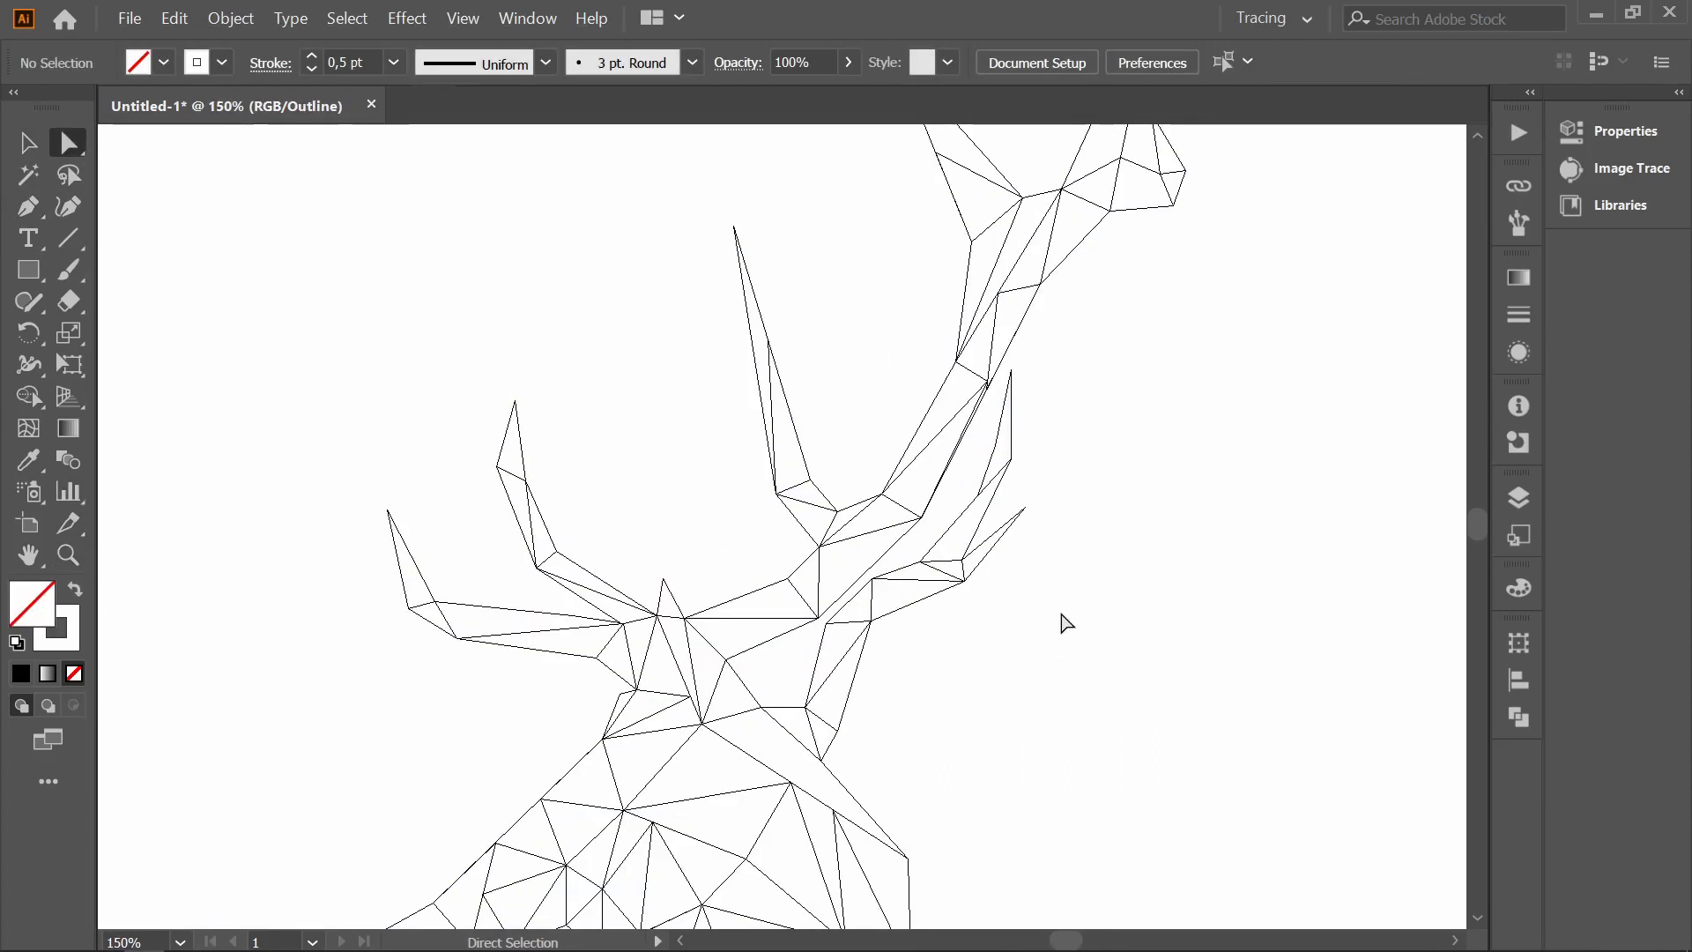
key("ctrl+y")
- With Direct Selection, drag antler anchor points so the corners meet their neighbours
left_click(926, 597)
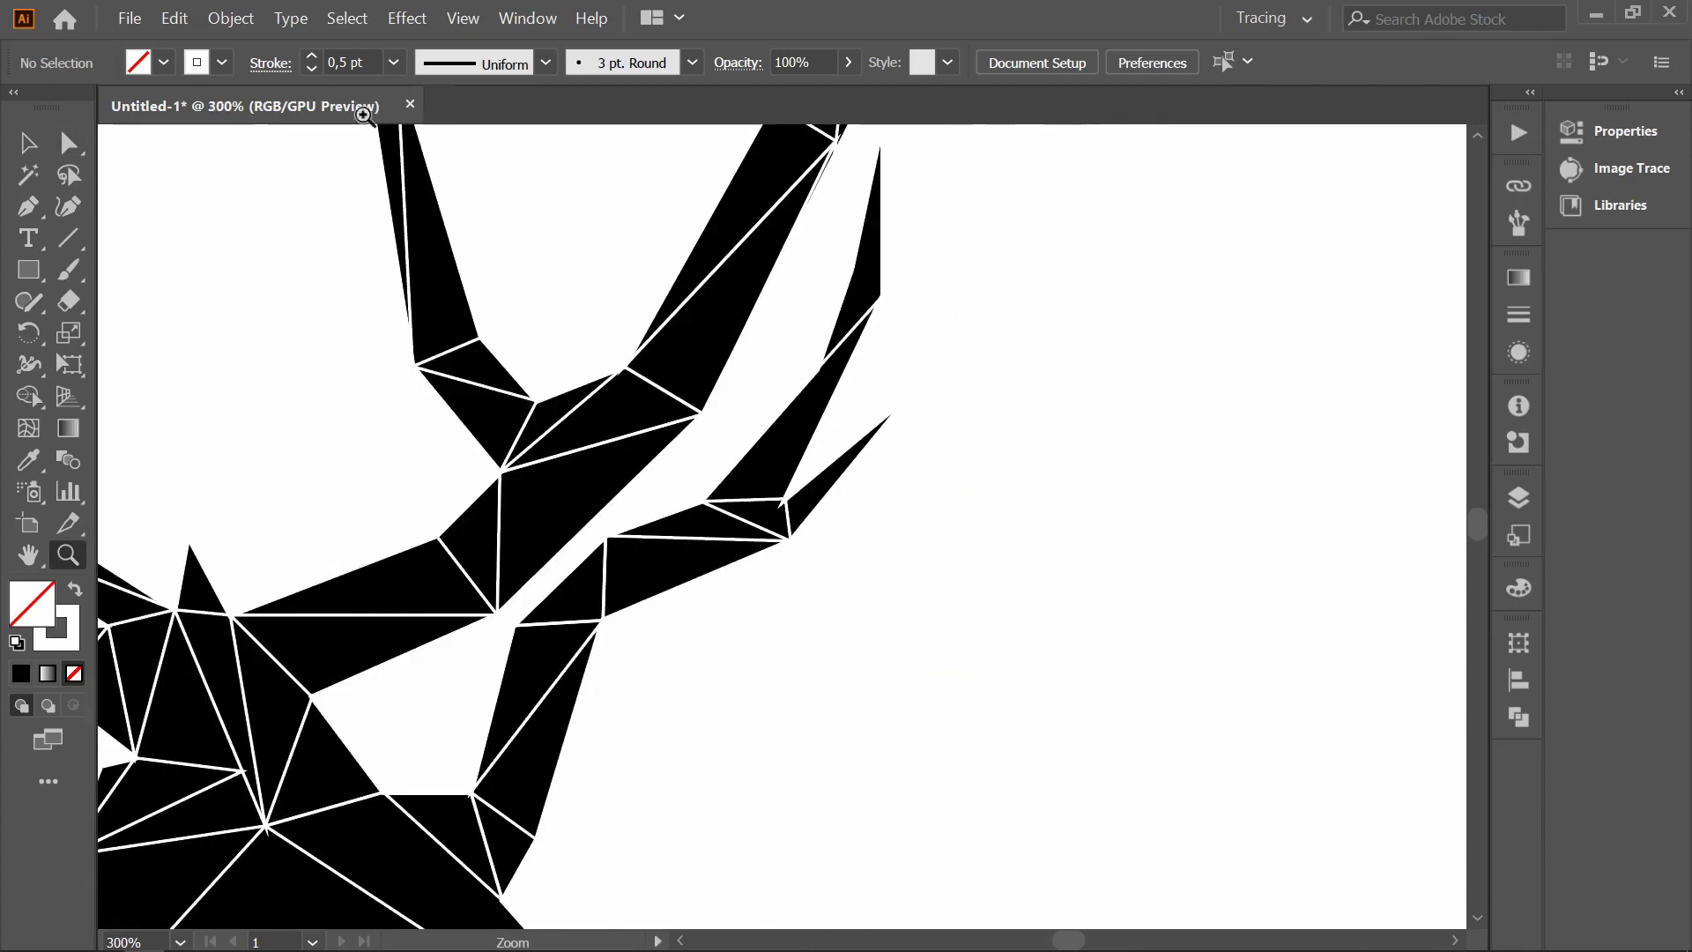
key("a")
left_click(791, 498)
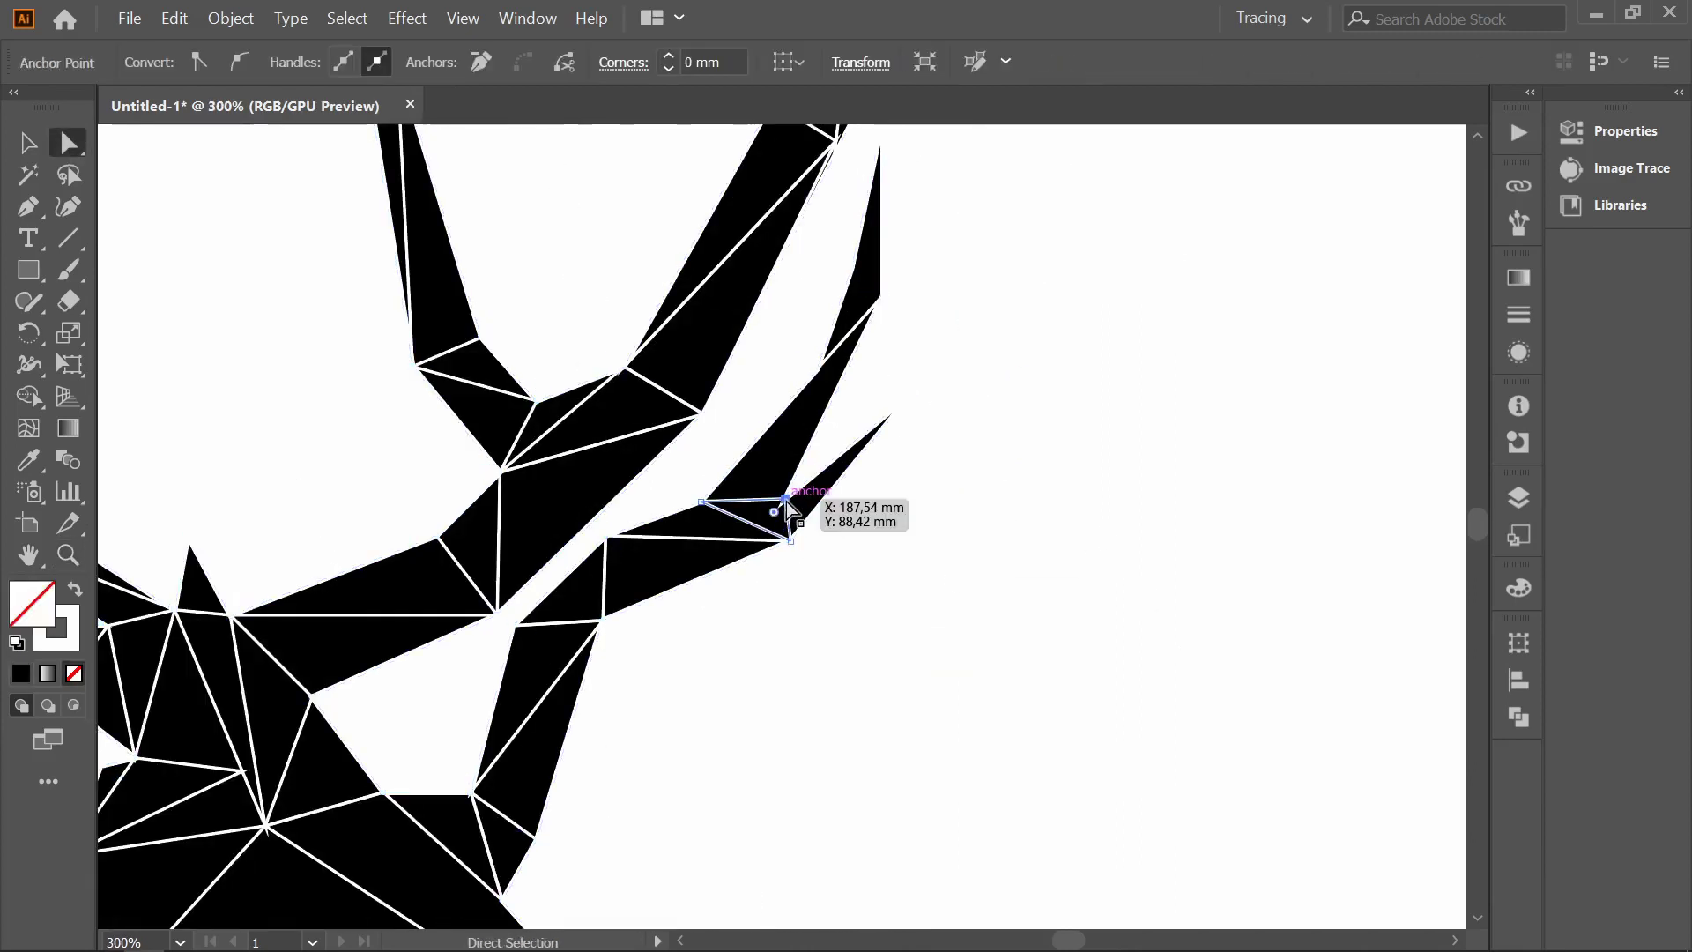
left_click_drag(785, 499, 826, 513)
key("ctrl+shift+a")
scroll(846, 520, "up", 3)
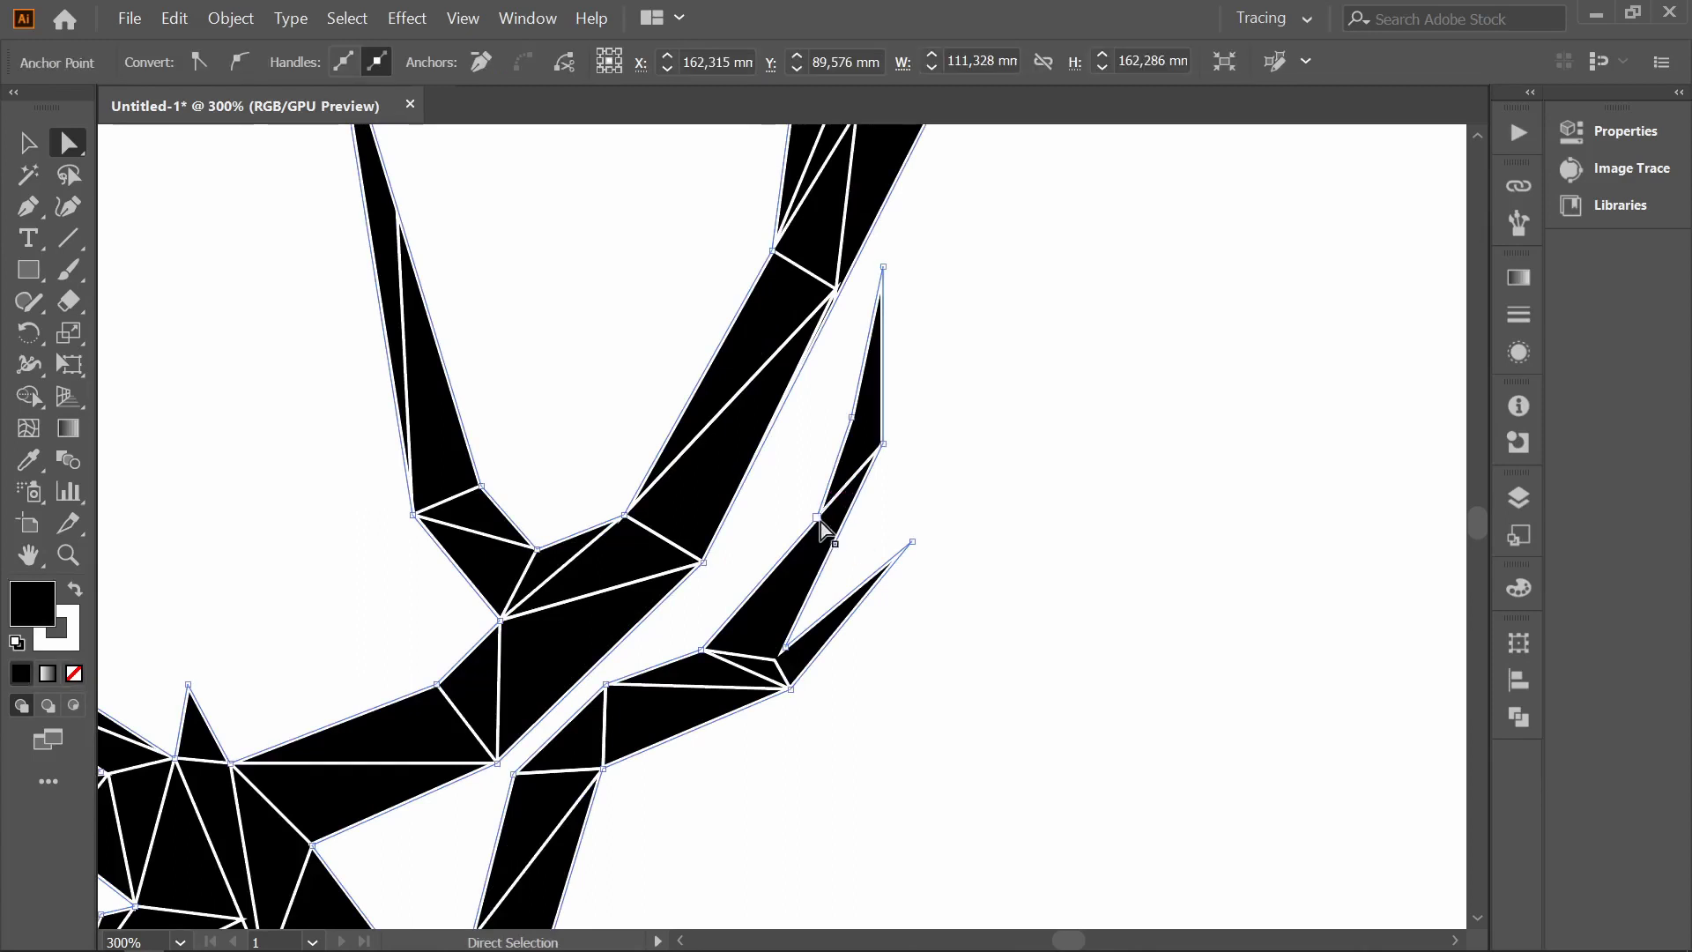
left_click(919, 555)
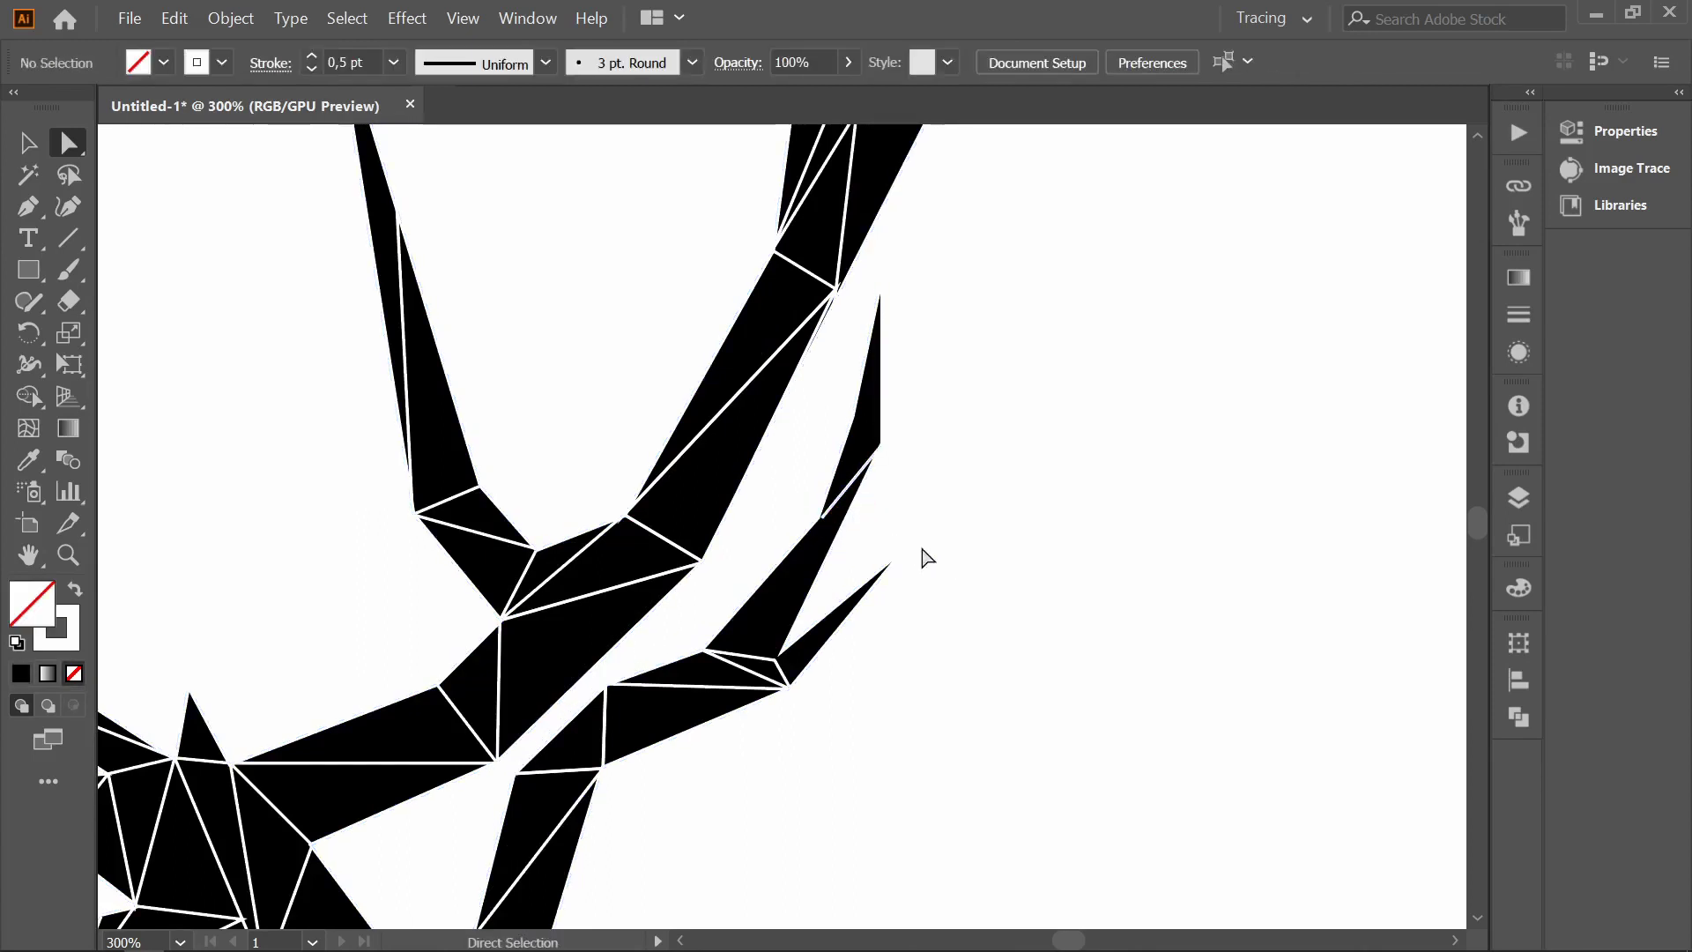
left_click(832, 518)
key("ctrl+shift+a")
left_click(828, 522)
left_click_drag(830, 527, 820, 529)
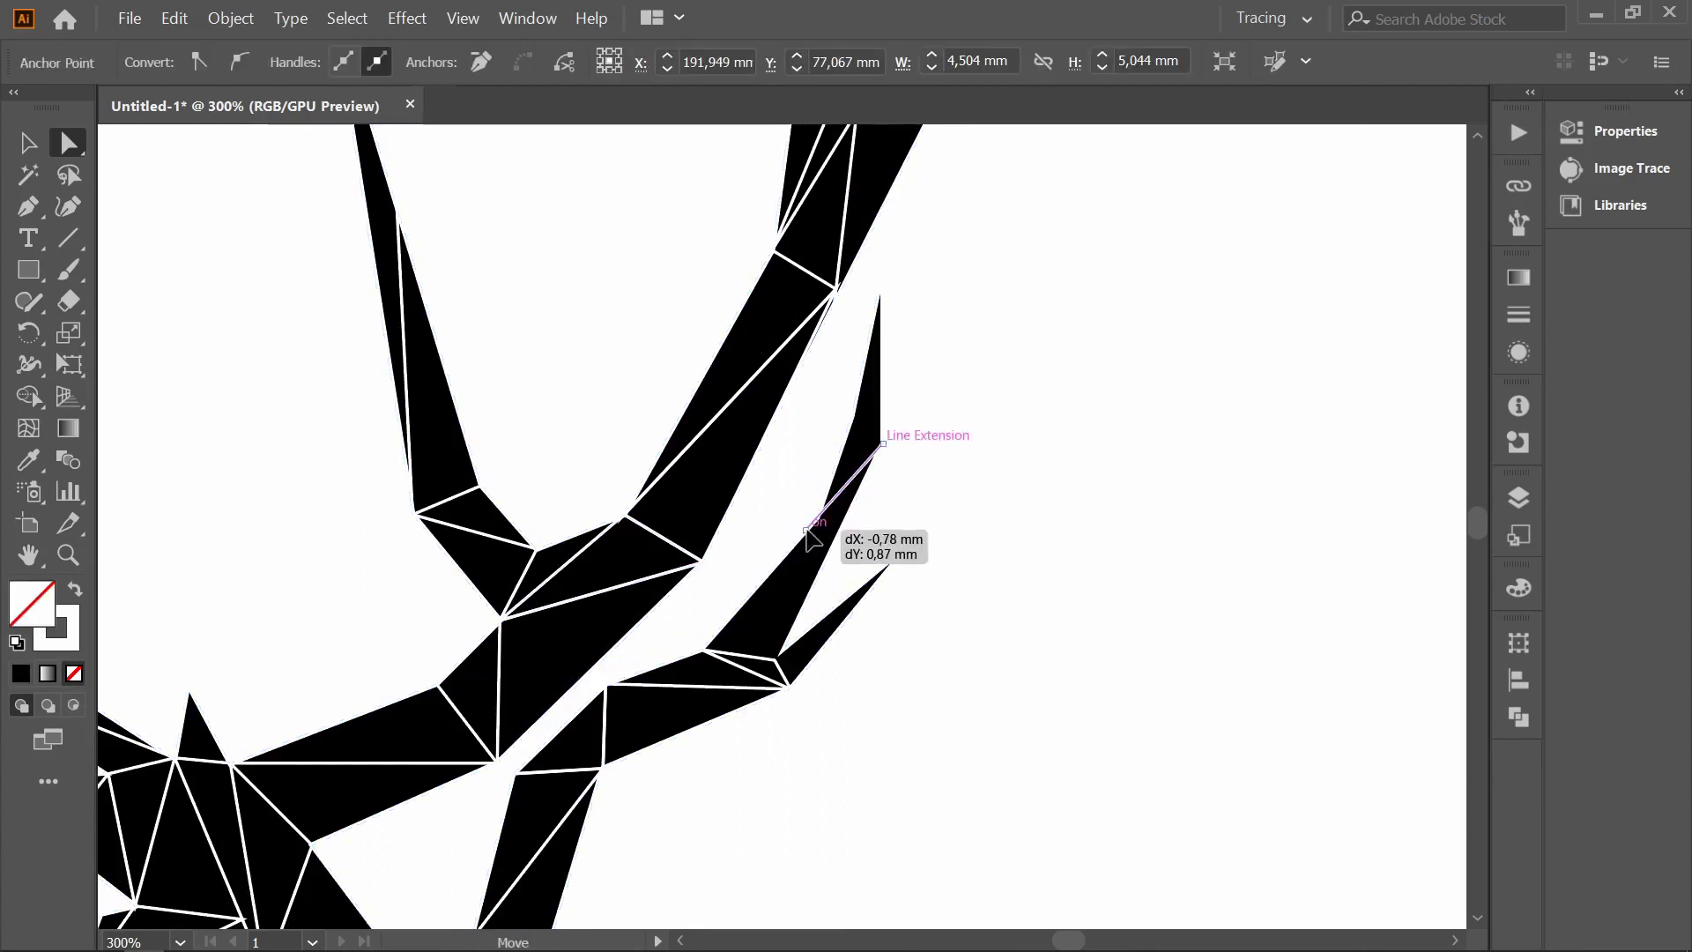
key("ctrl+shift+a")
- Move an antler triangle's corner onto the neighbouring edge and nudge the vertex anchor to close the gap
scroll(823, 585, "up", 3)
left_click(635, 648)
left_click_drag(635, 649, 628, 648)
key("ctrl+shift+a")
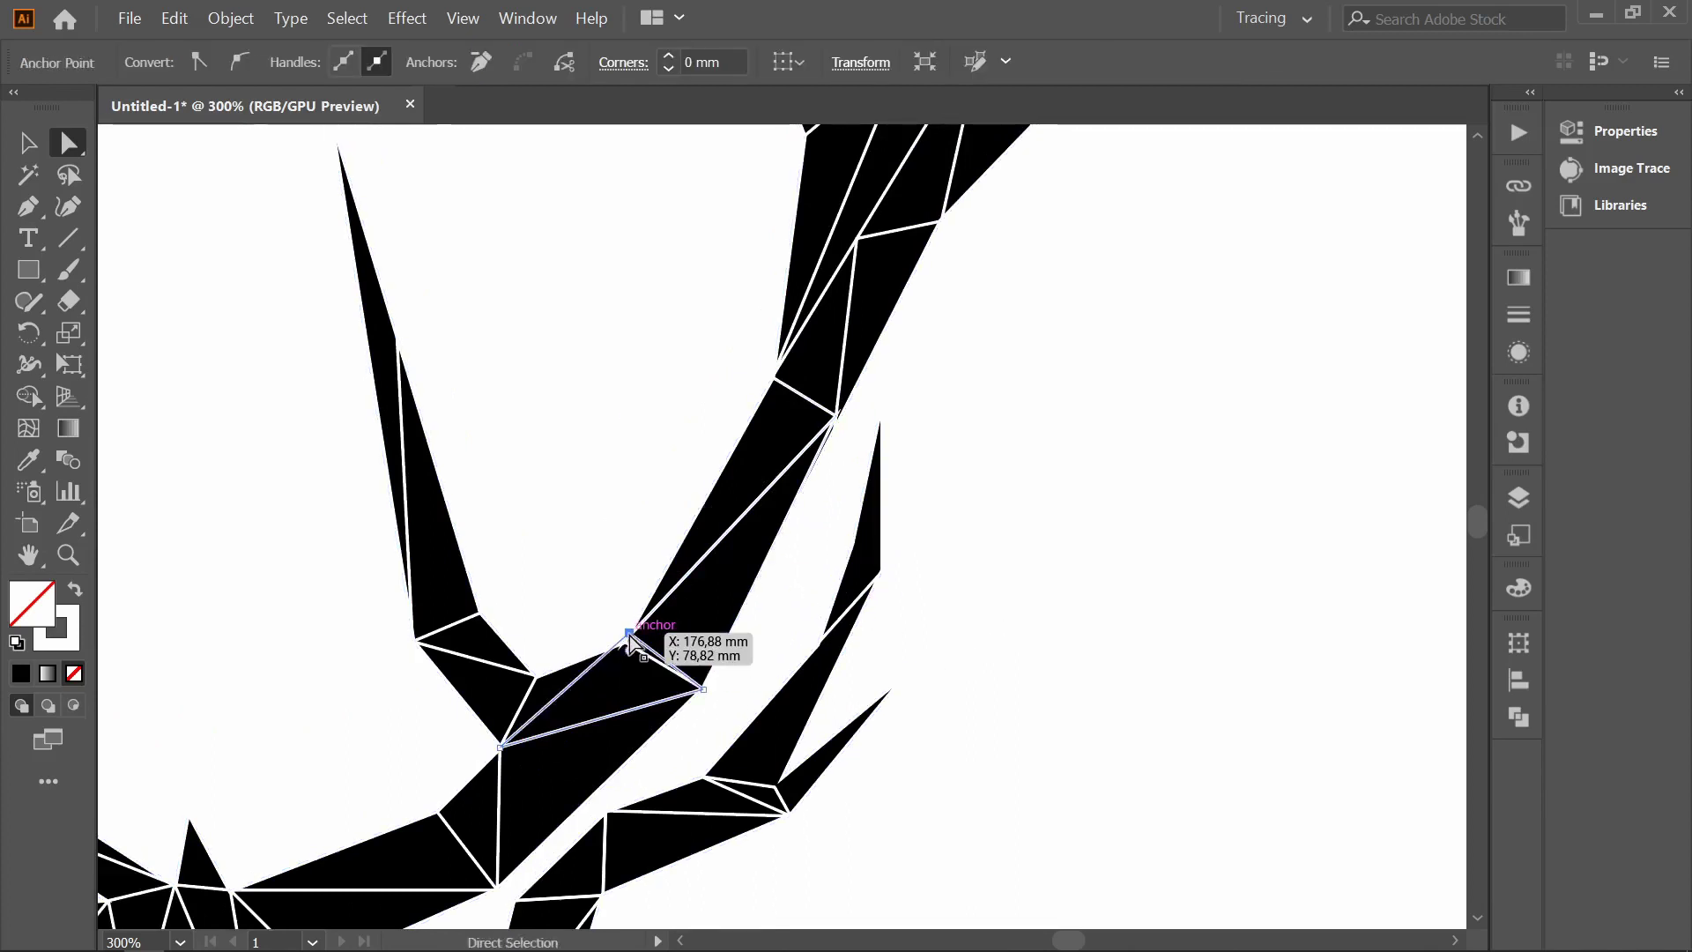
left_click_drag(628, 648, 635, 643)
left_click(813, 680)
scroll(627, 769, "up", 3)
left_click(628, 768)
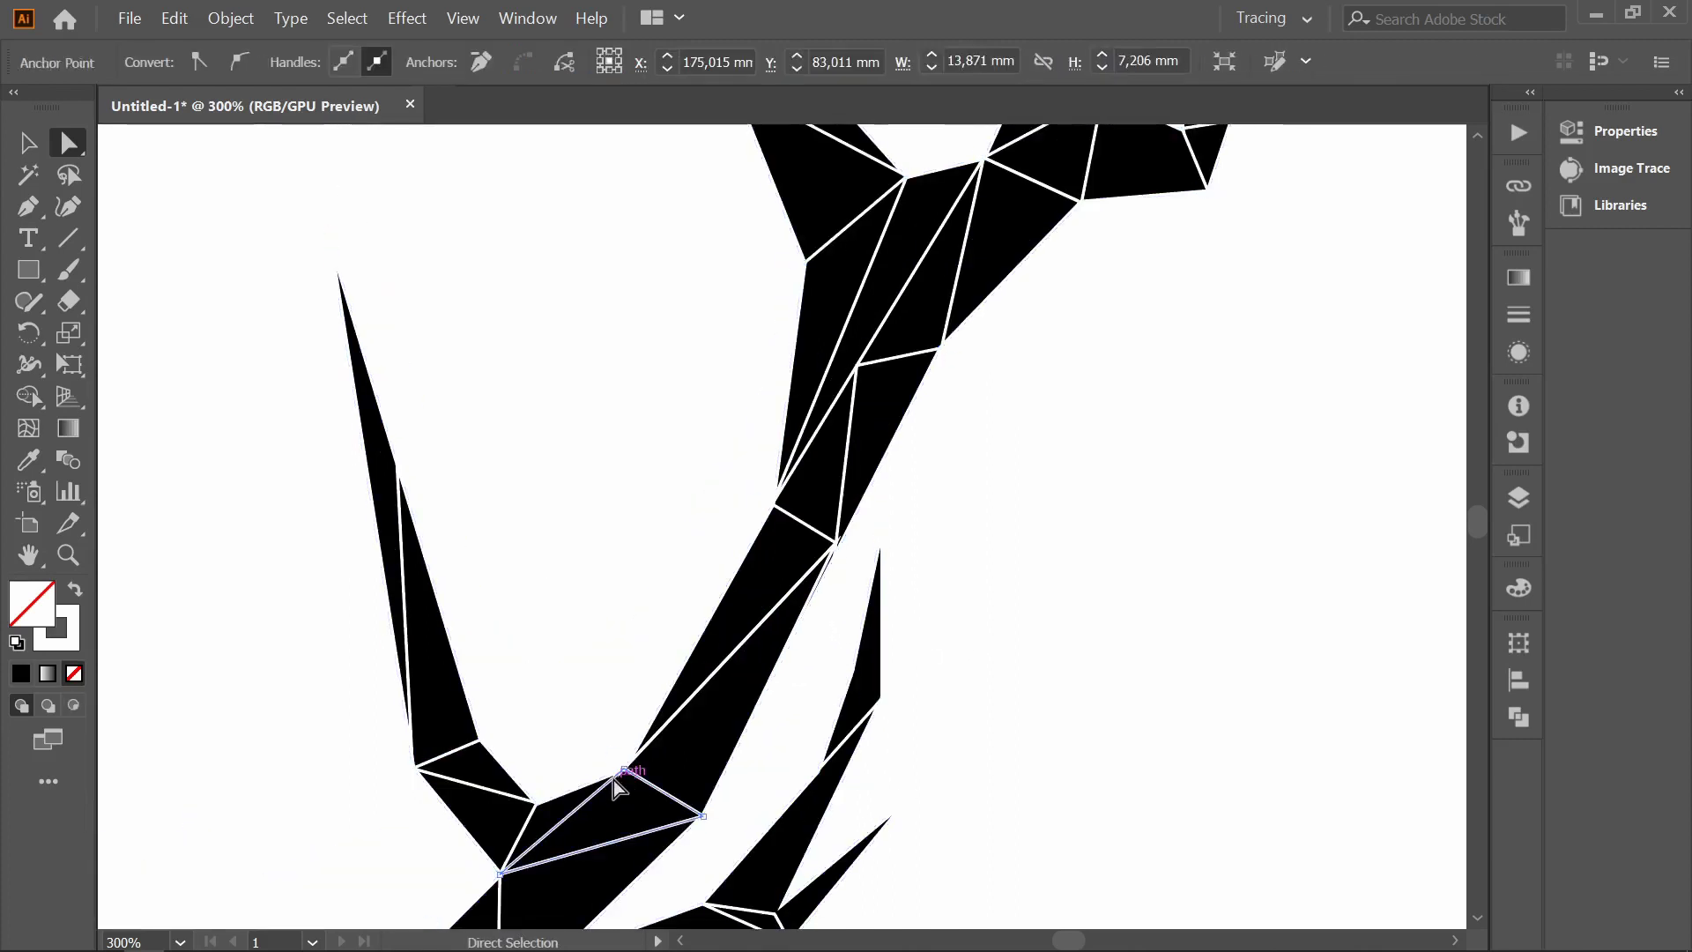
left_click_drag(622, 781, 626, 778)
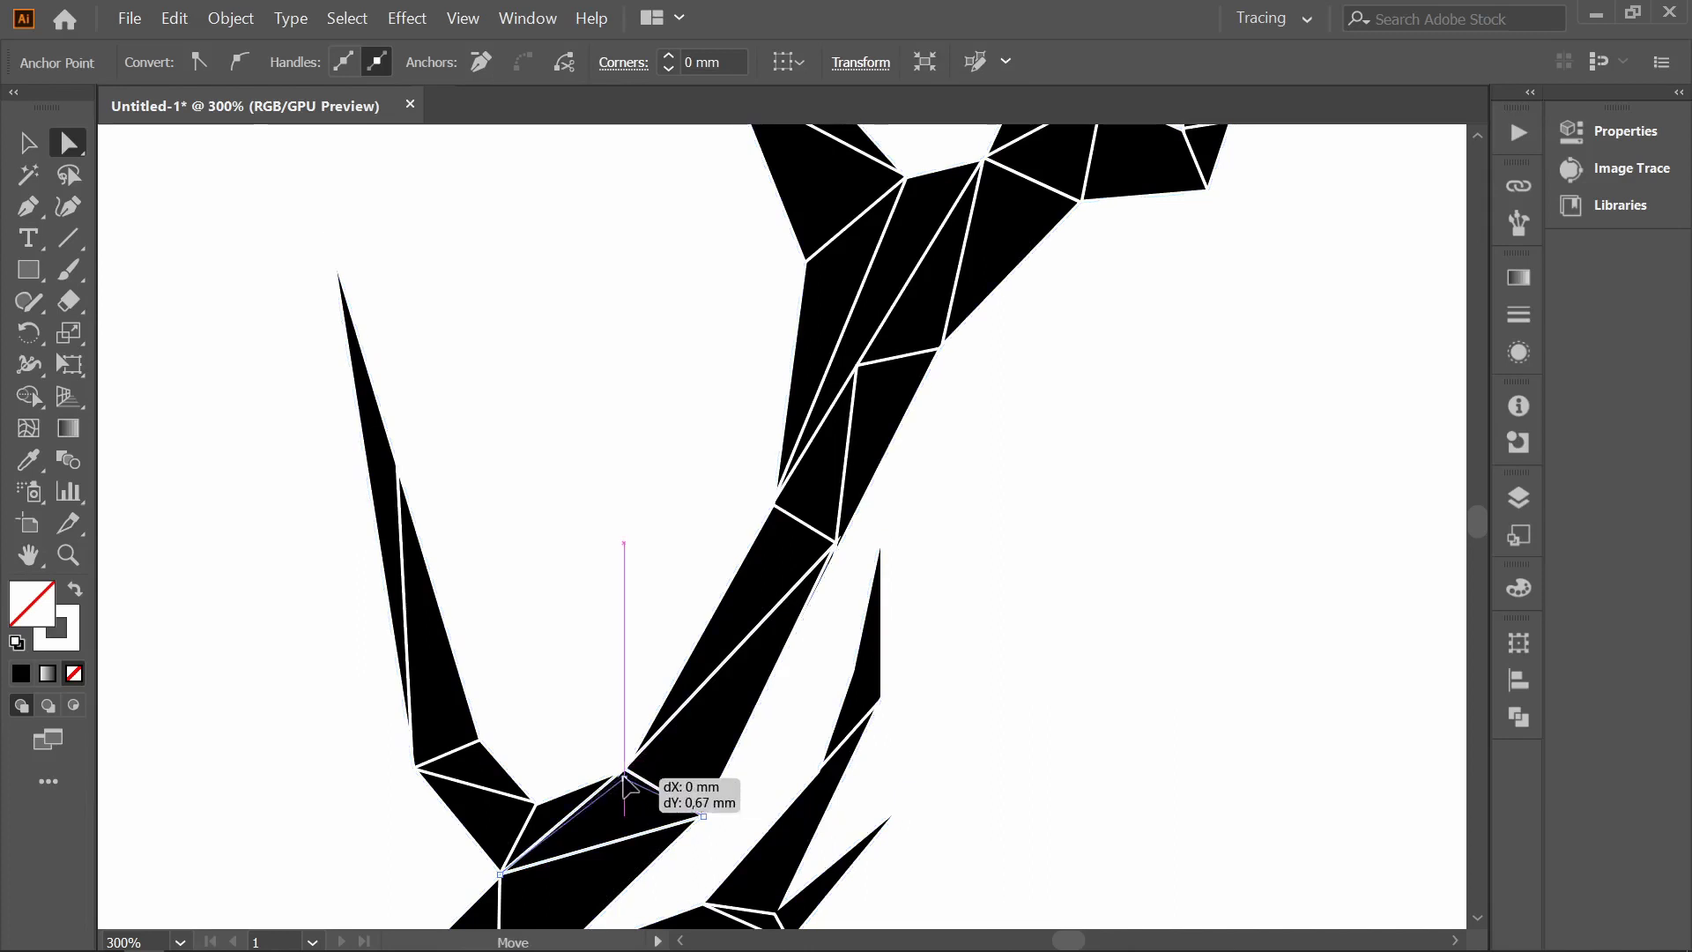
- Reposition the right-hand shape's corners down-left onto the antler edge and pull a triangle's bottom corner up
key("ctrl+a")
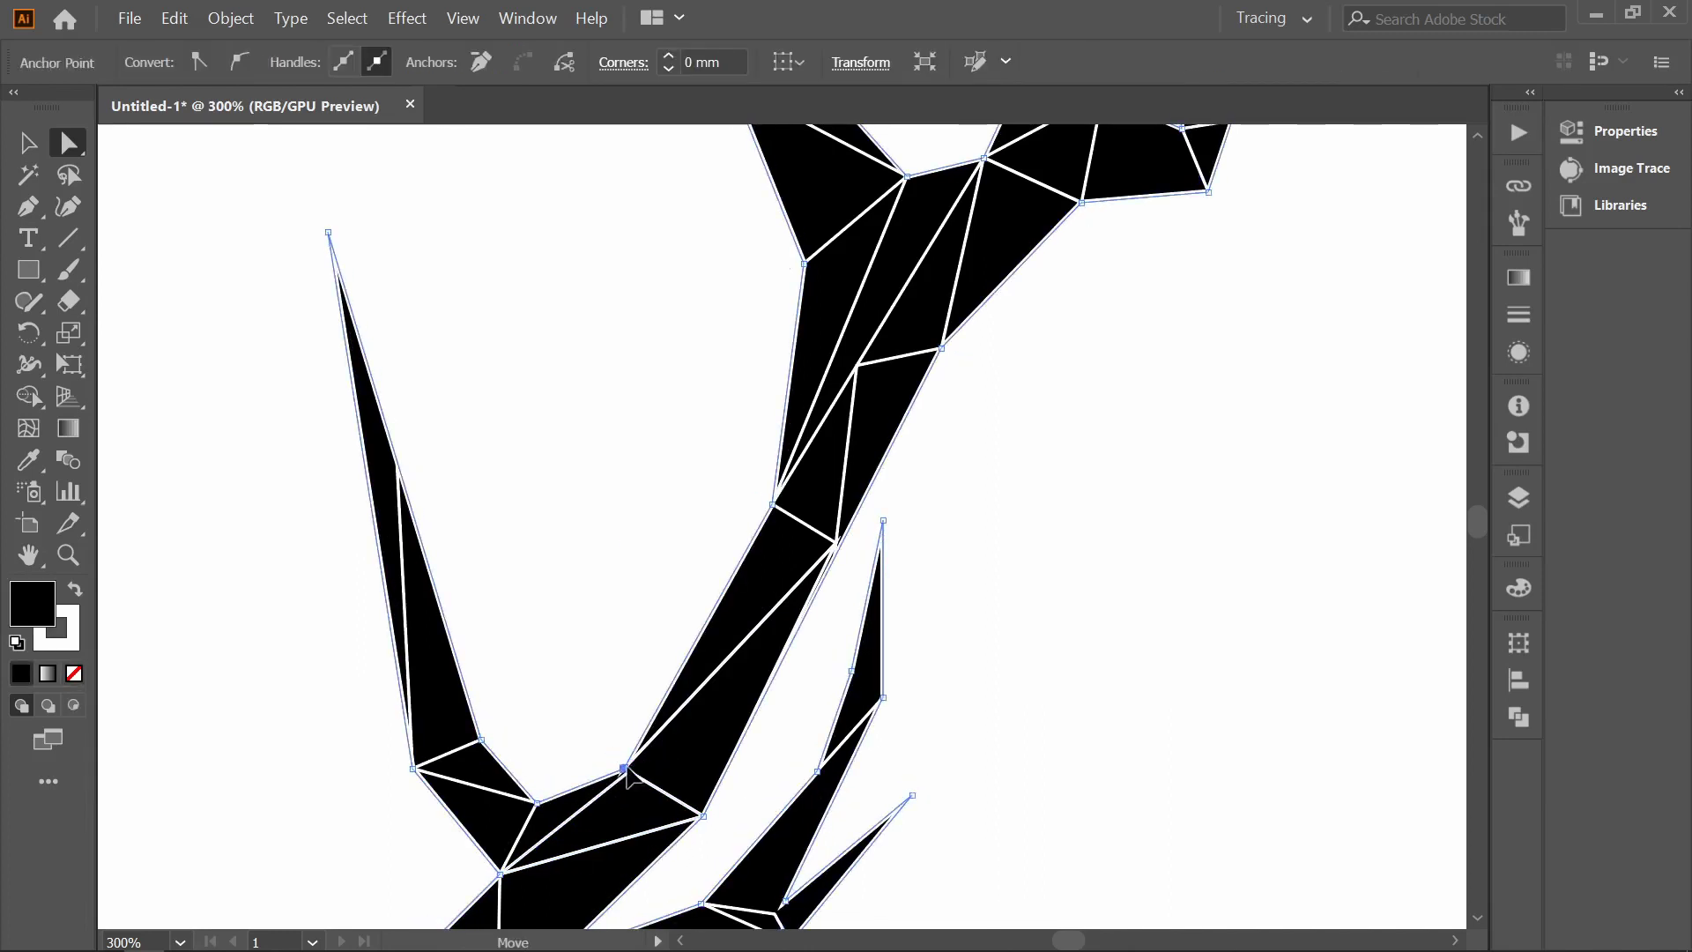
key("ctrl+shift+a")
scroll(1202, 706, "up", 5)
scroll(1380, 624, "down", 4)
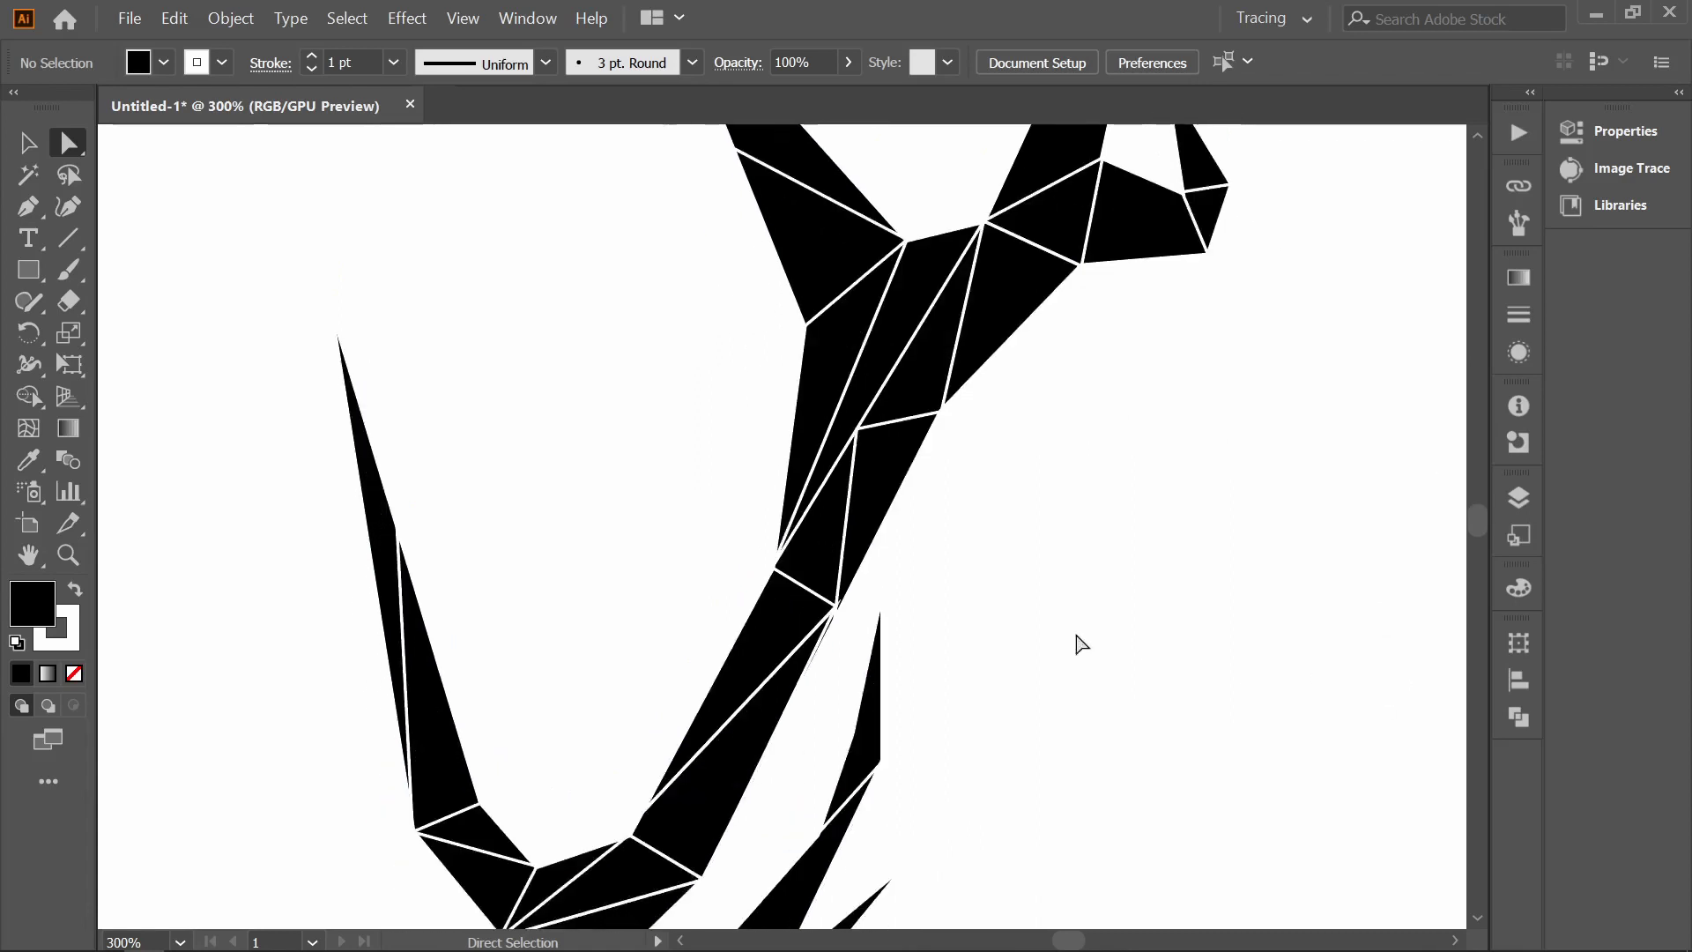
left_click(848, 615)
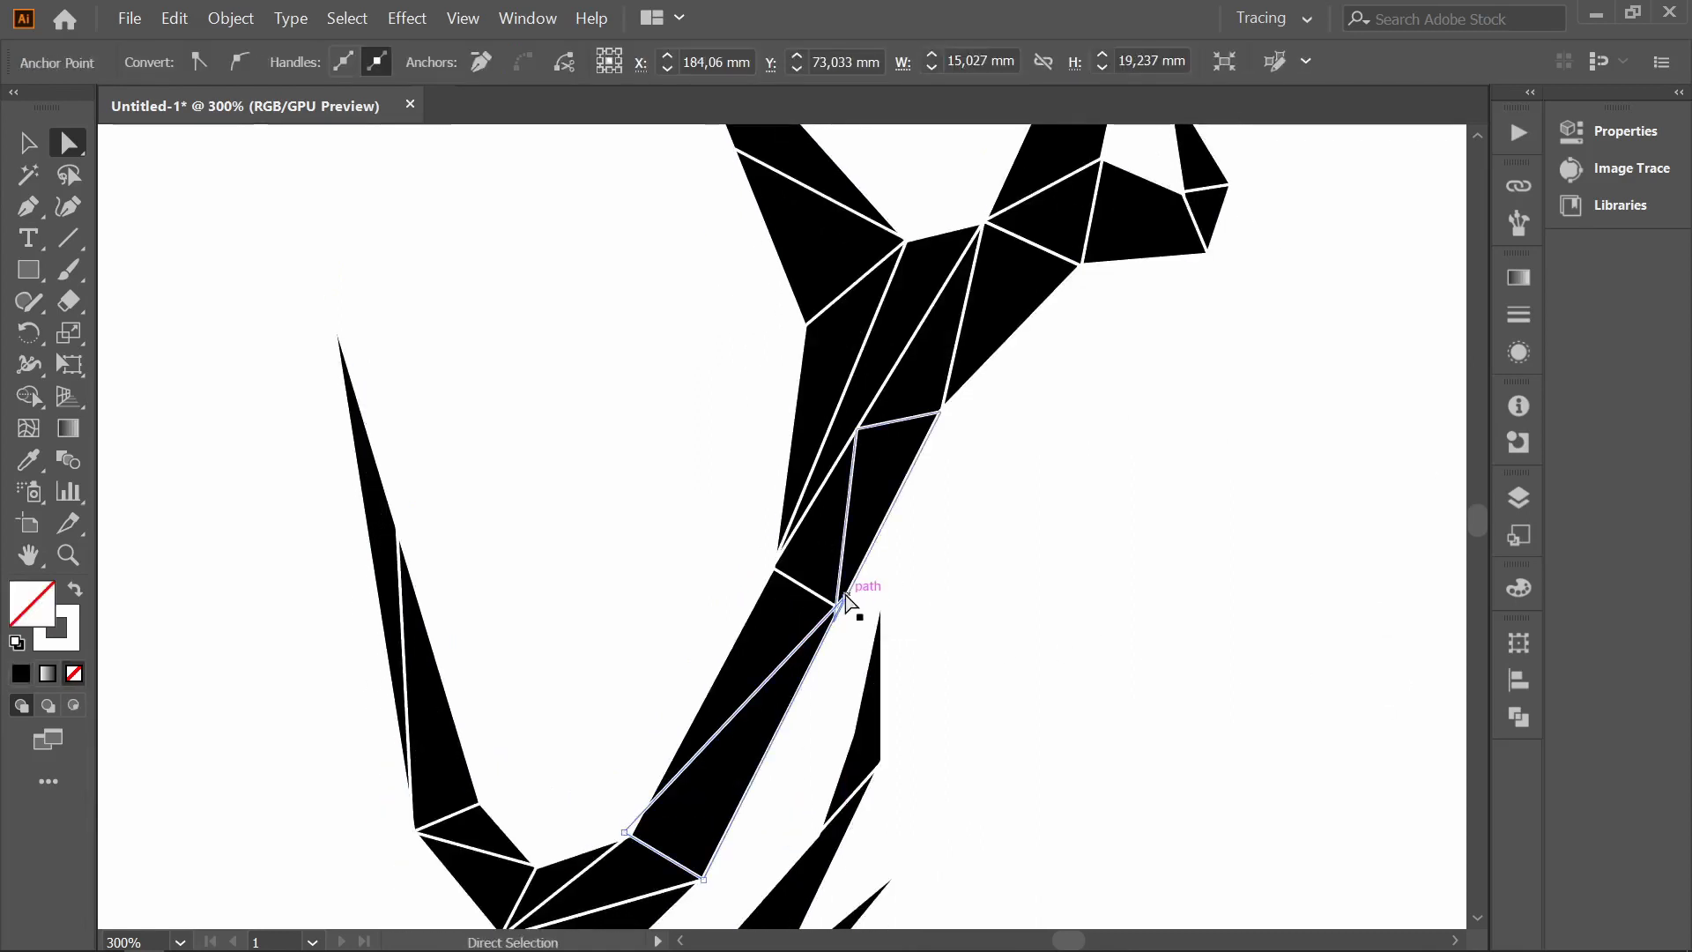
mouse_move(879, 614)
left_mouse_down()
mouse_move(883, 583)
mouse_move(826, 628)
left_mouse_up()
key("ctrl+shift+a")
left_click(812, 653)
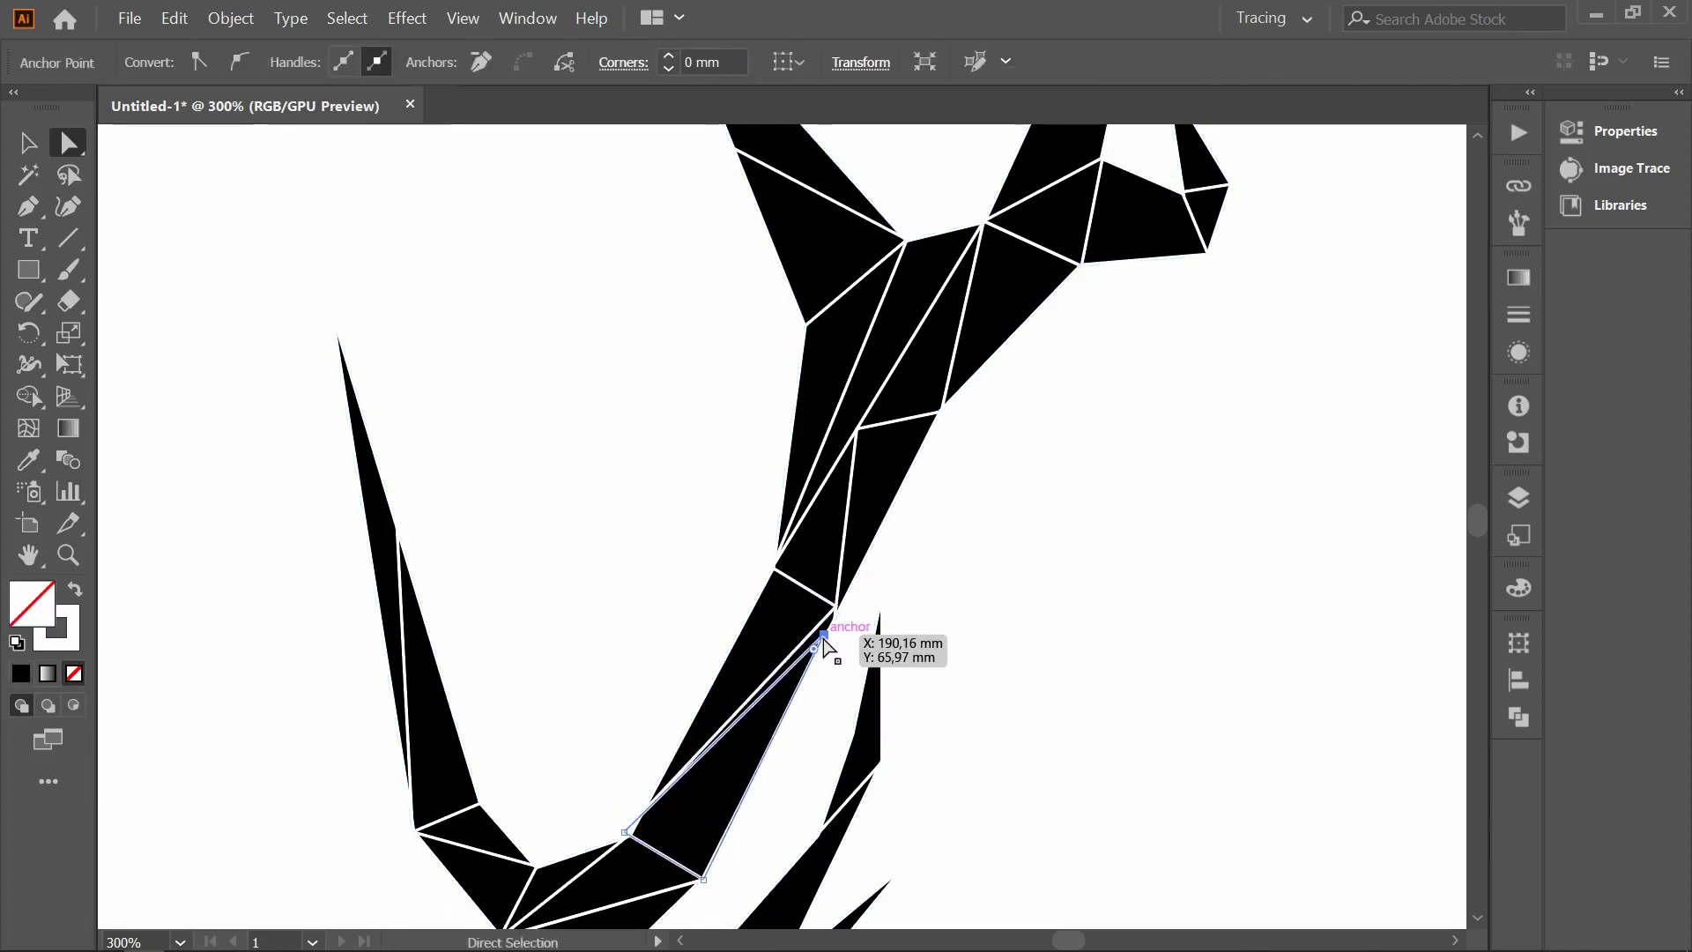
left_click_drag(826, 628, 775, 734)
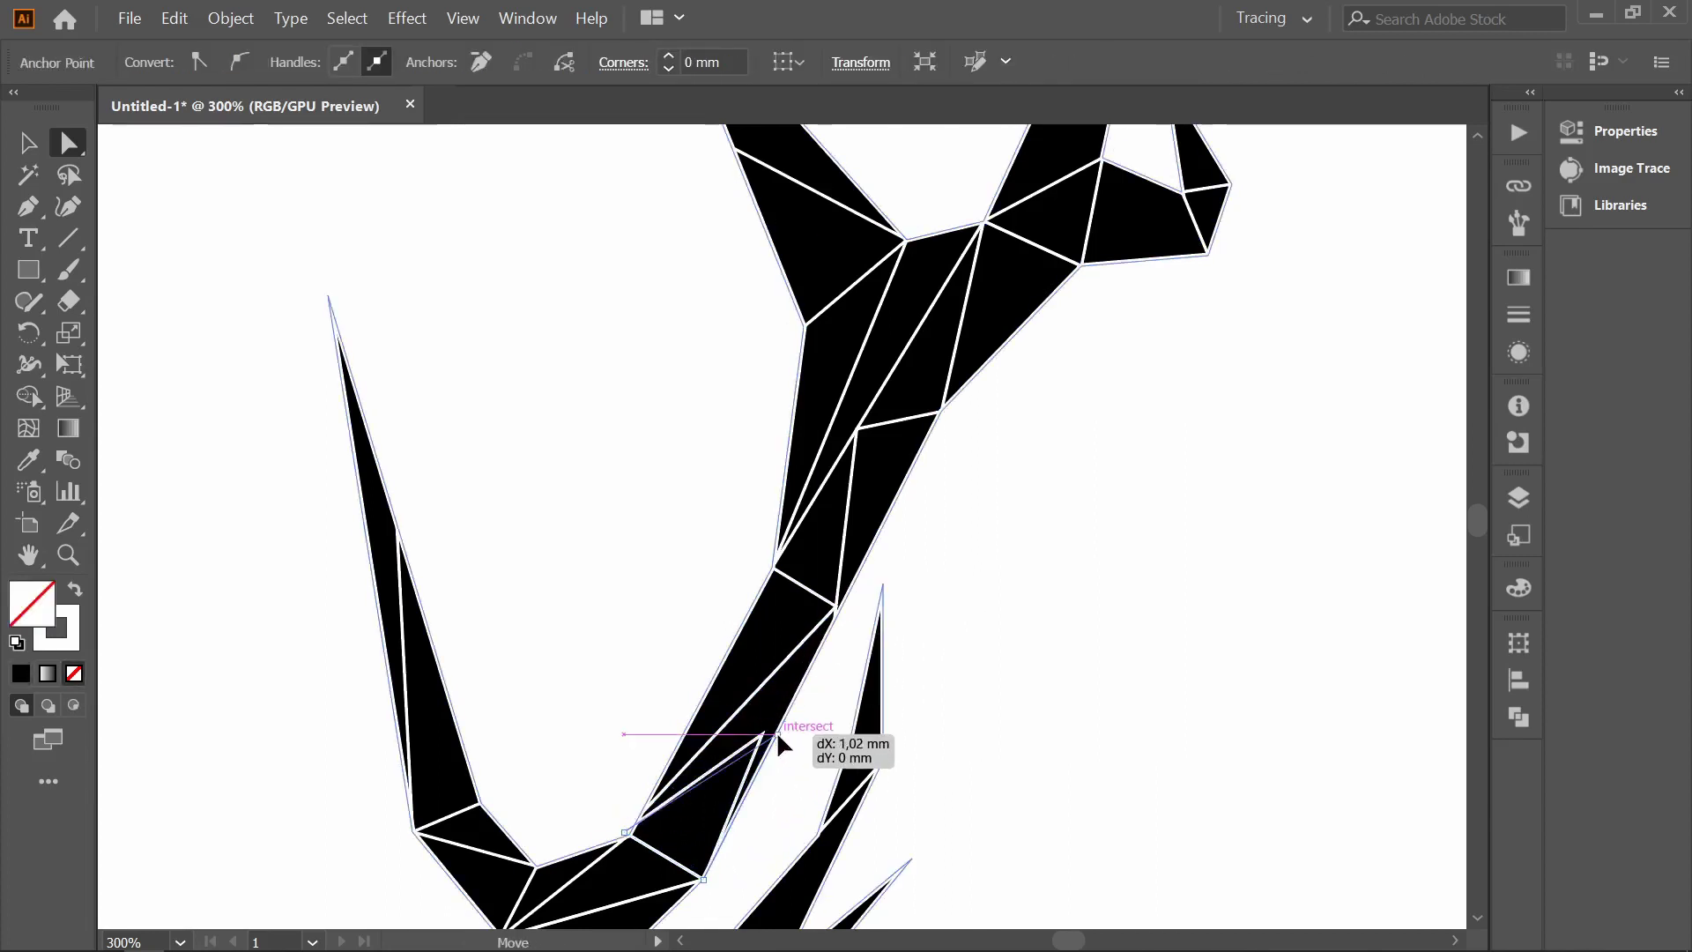
left_click(1088, 744)
scroll(770, 696, "down", 1)
left_click_drag(624, 811, 711, 683)
- Draw a new closed facet line across the lower antler, from its edge to the left and right edges
left_click(1076, 567)
left_click(29, 206)
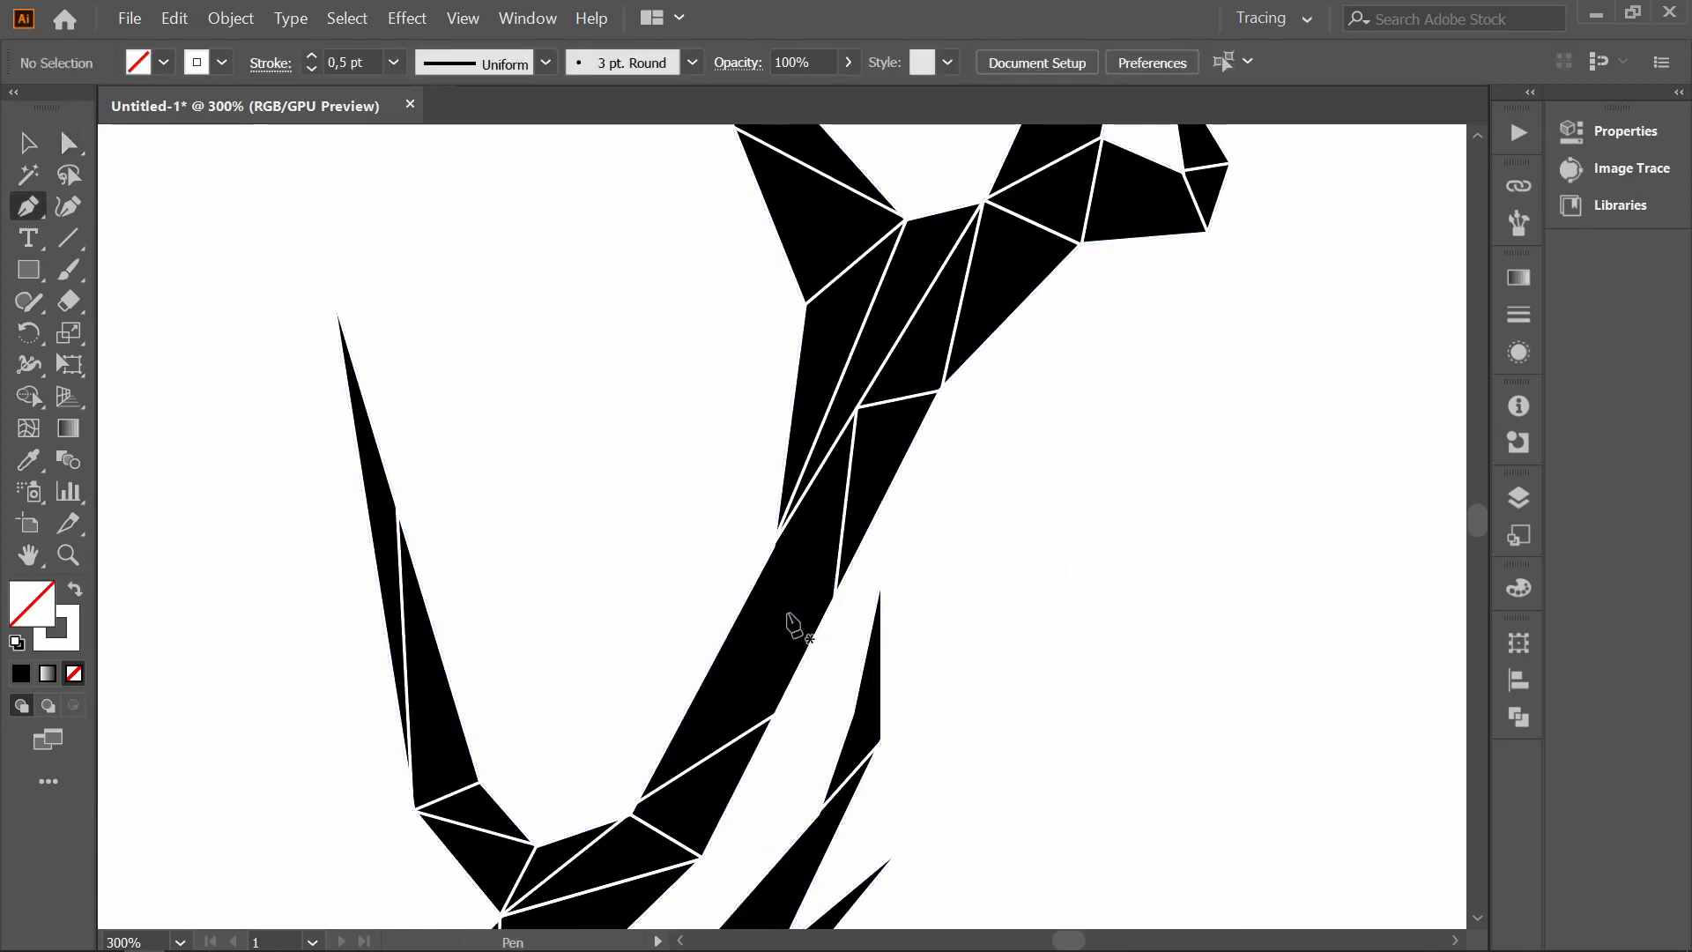
left_click(833, 600)
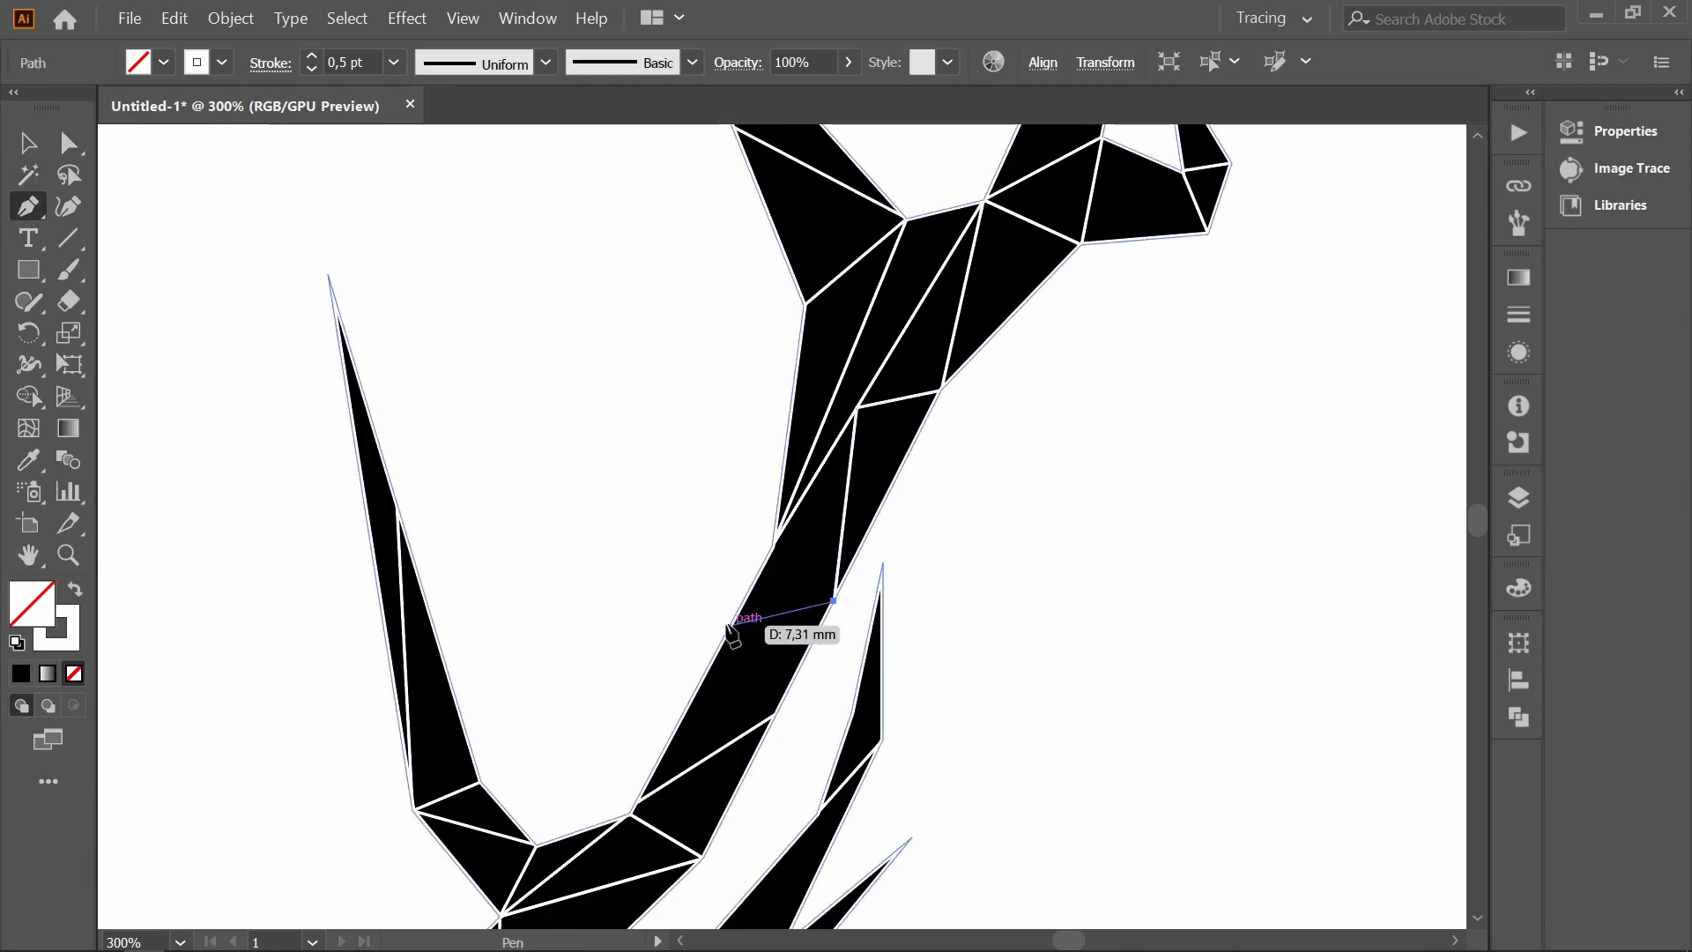
left_click(707, 667)
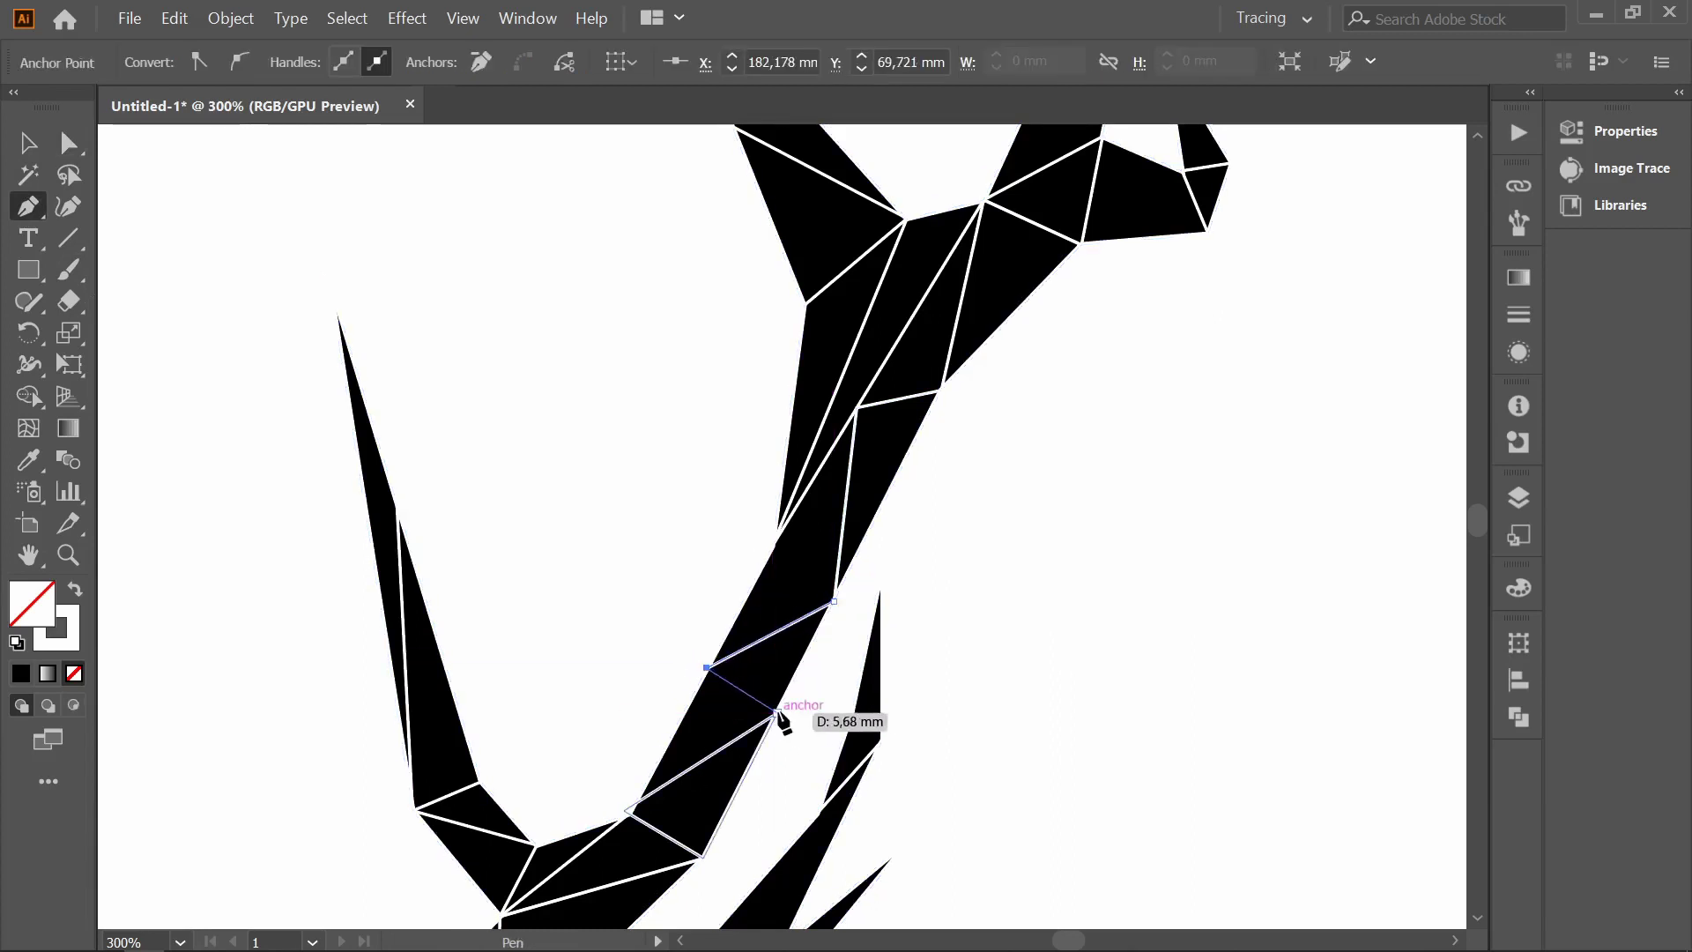
left_click(776, 712)
left_click(833, 601)
key("v")
left_click(271, 264)
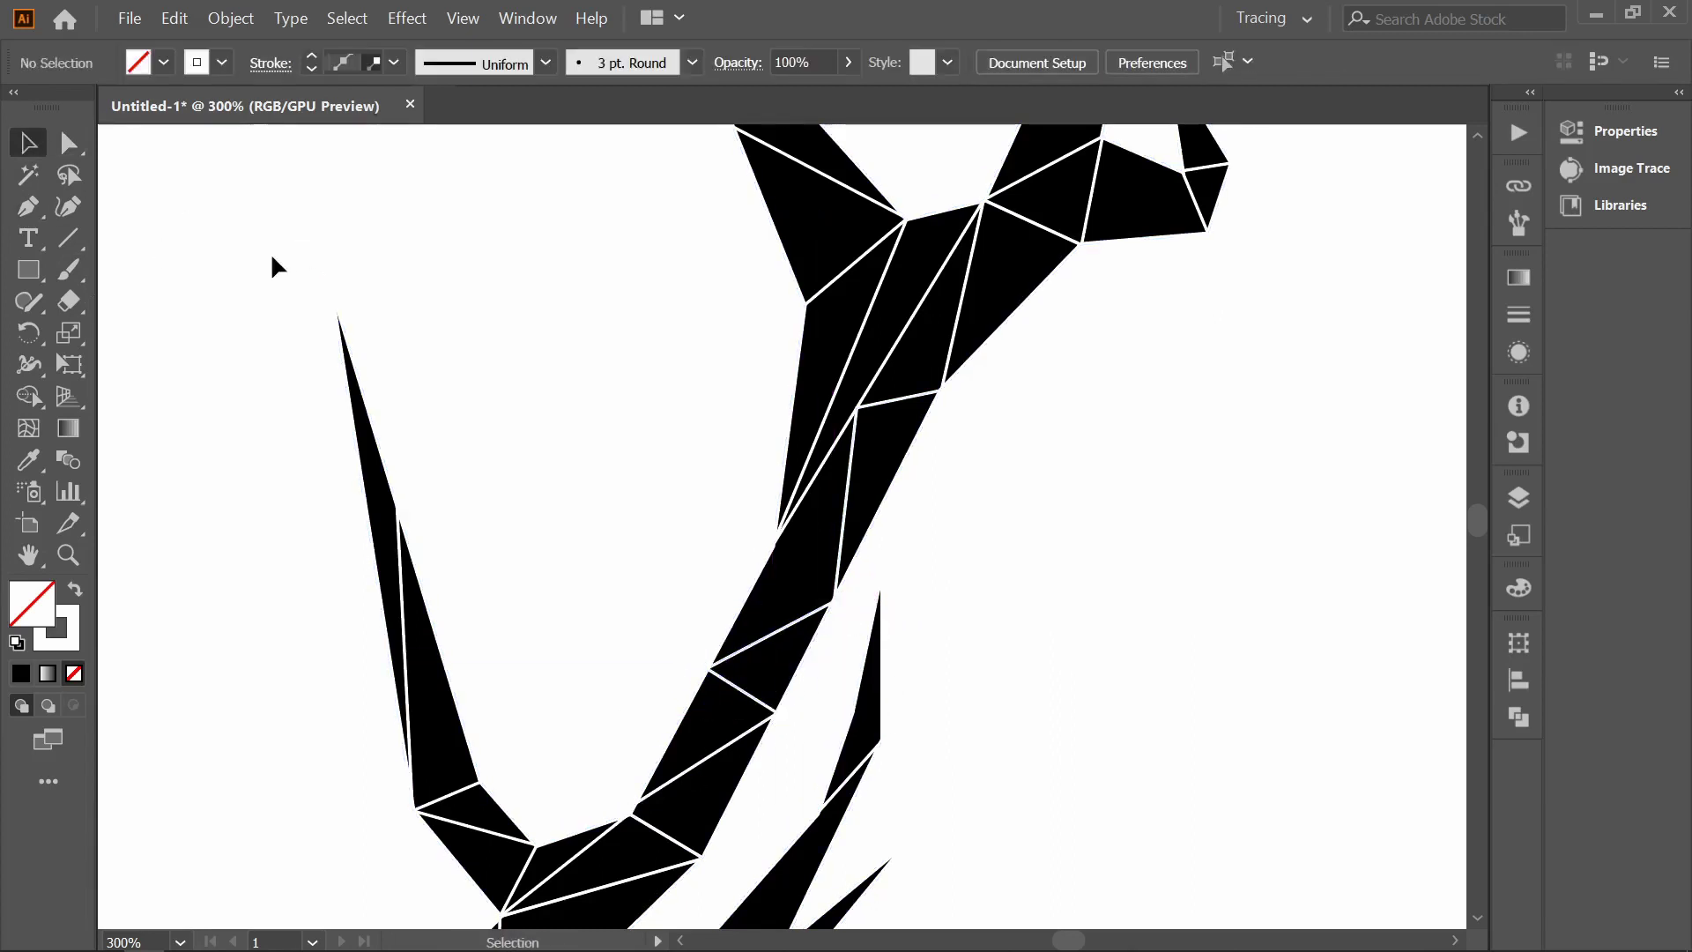
- Drag the antler anchors to reshape the lower branch, the branch point and the antler tip
left_click(70, 146)
left_click(772, 547)
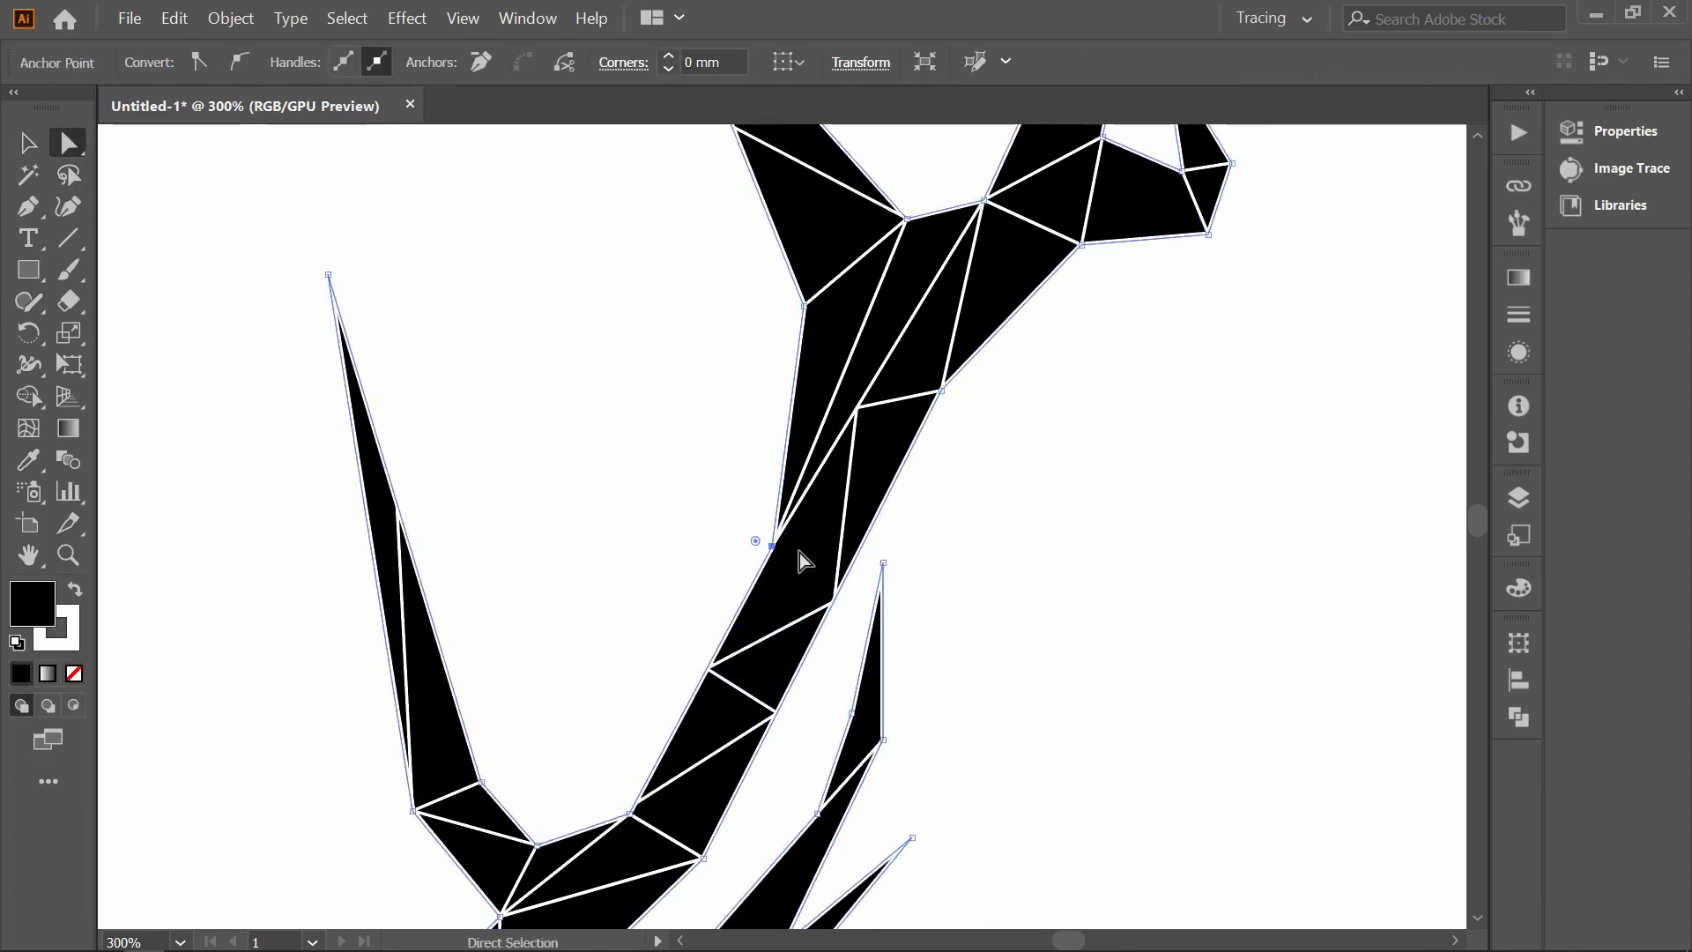
left_click_drag(772, 546, 790, 553)
left_click(931, 554)
scroll(578, 683, "up", 5)
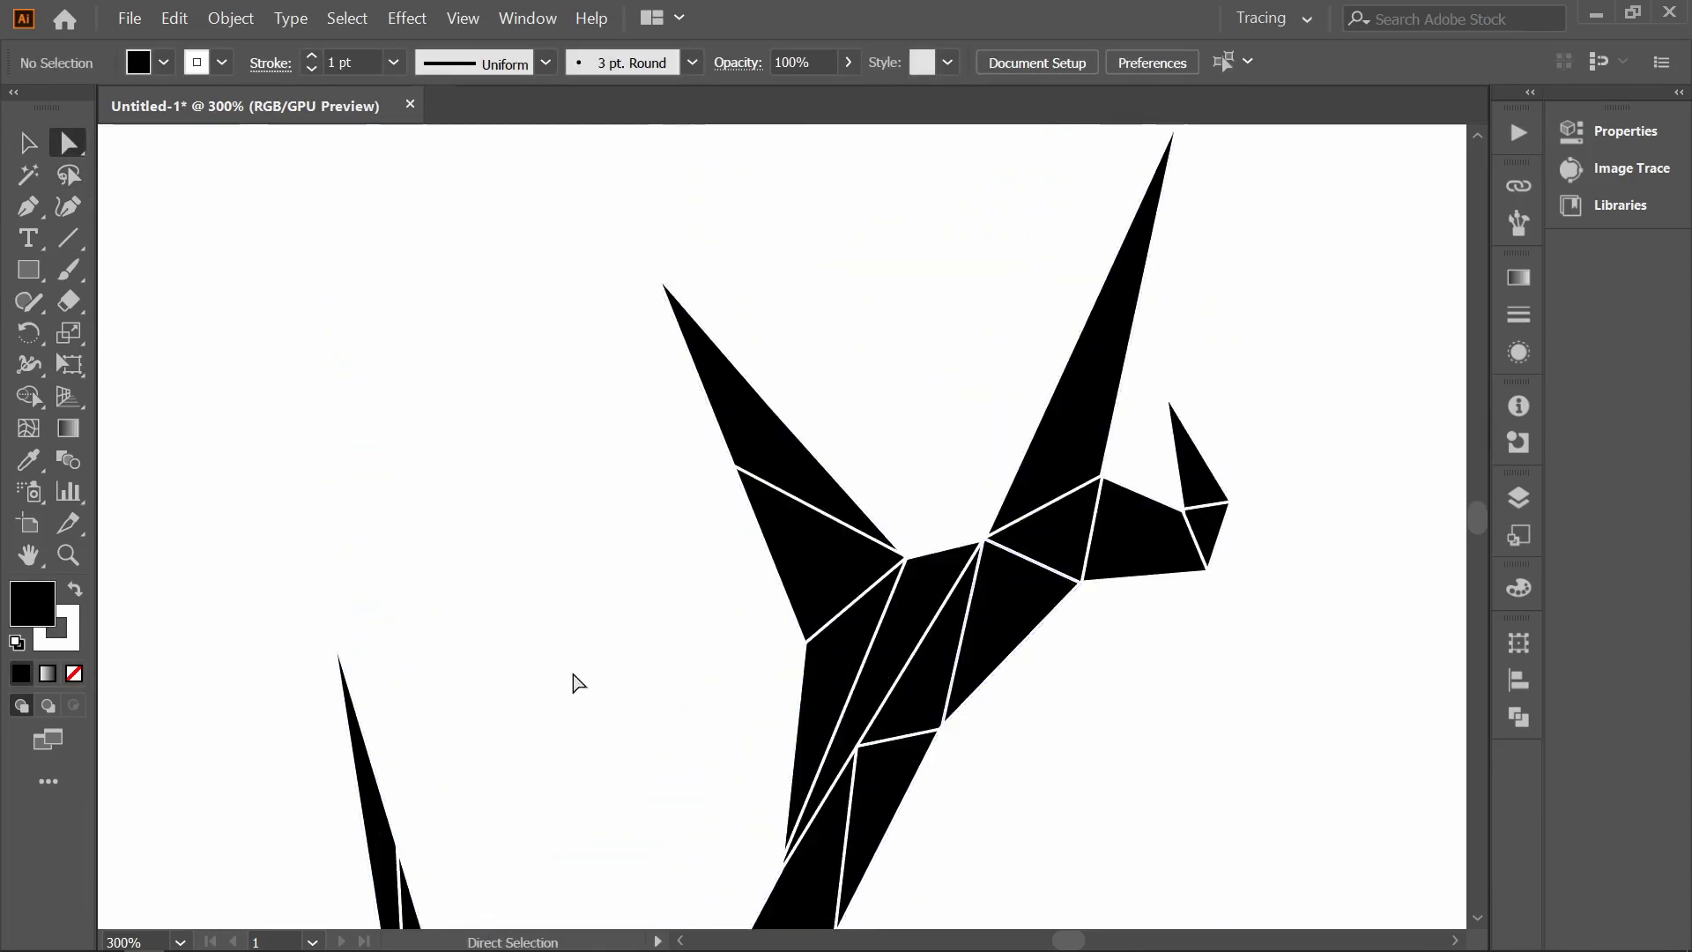
scroll(578, 683, "down", 5)
scroll(402, 649, "left", 2)
left_click_drag(902, 409, 912, 400)
mouse_move(975, 458)
left_mouse_down()
mouse_move(996, 434)
mouse_move(916, 404)
mouse_move(925, 387)
mouse_move(897, 429)
mouse_move(938, 432)
mouse_move(907, 428)
mouse_move(932, 329)
left_mouse_up()
left_click(915, 416)
left_click(1014, 451)
- Draw a facet line dividing the right antler branch from its lower fork to the outer edge
key("p")
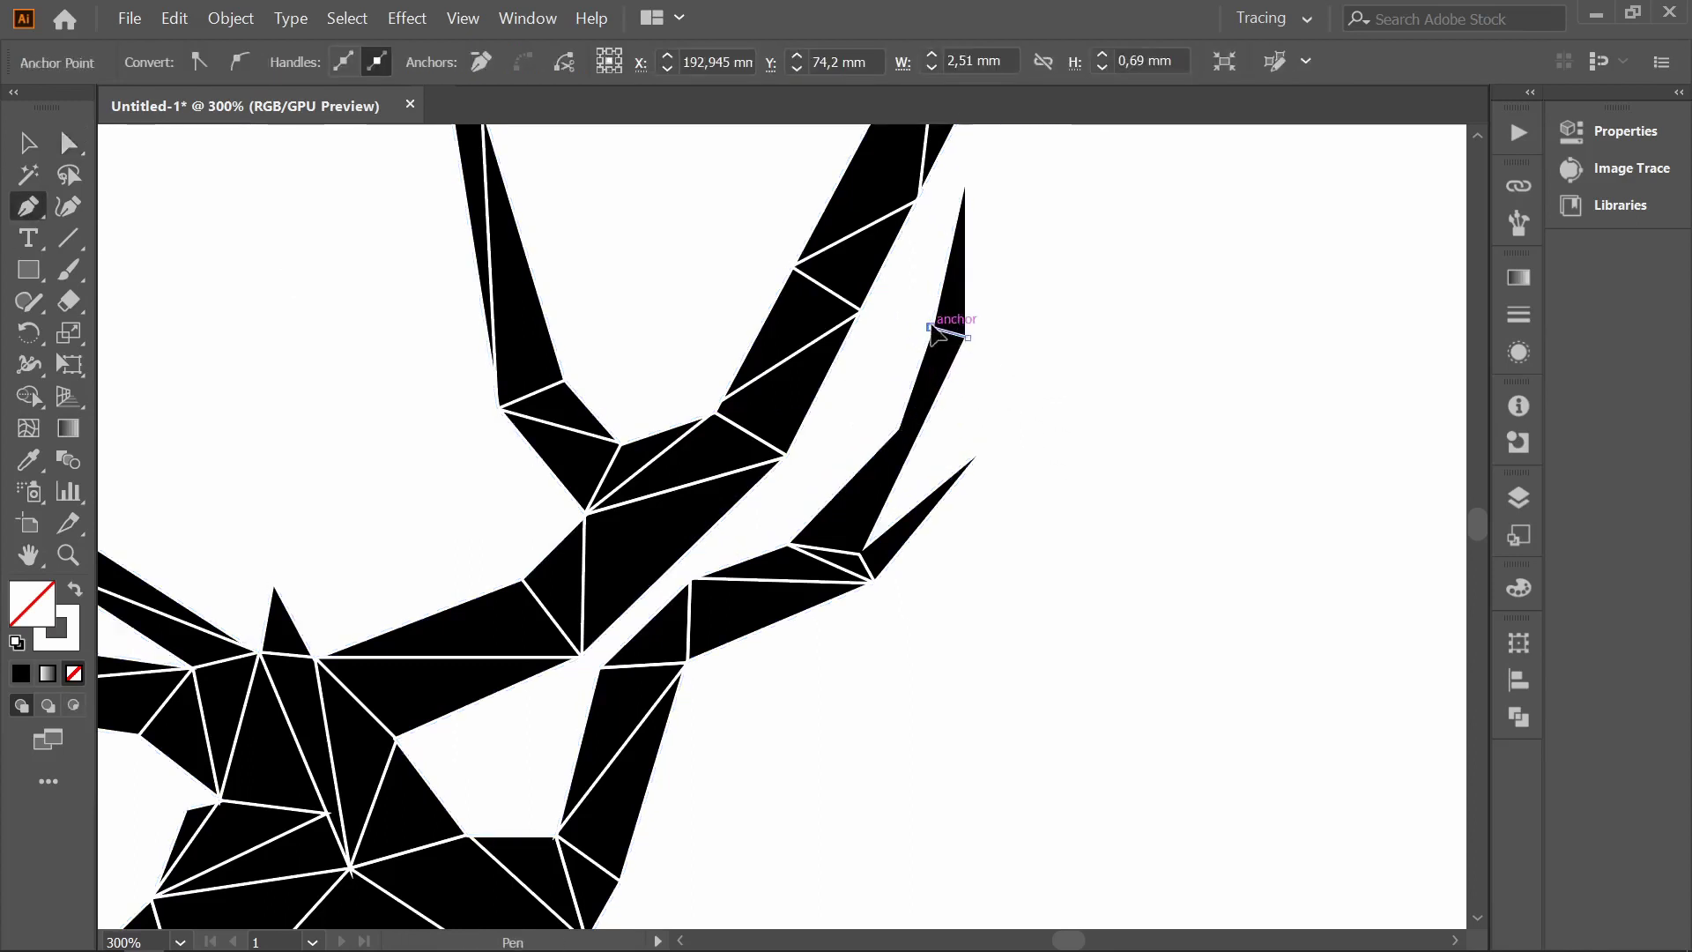
left_click(932, 328)
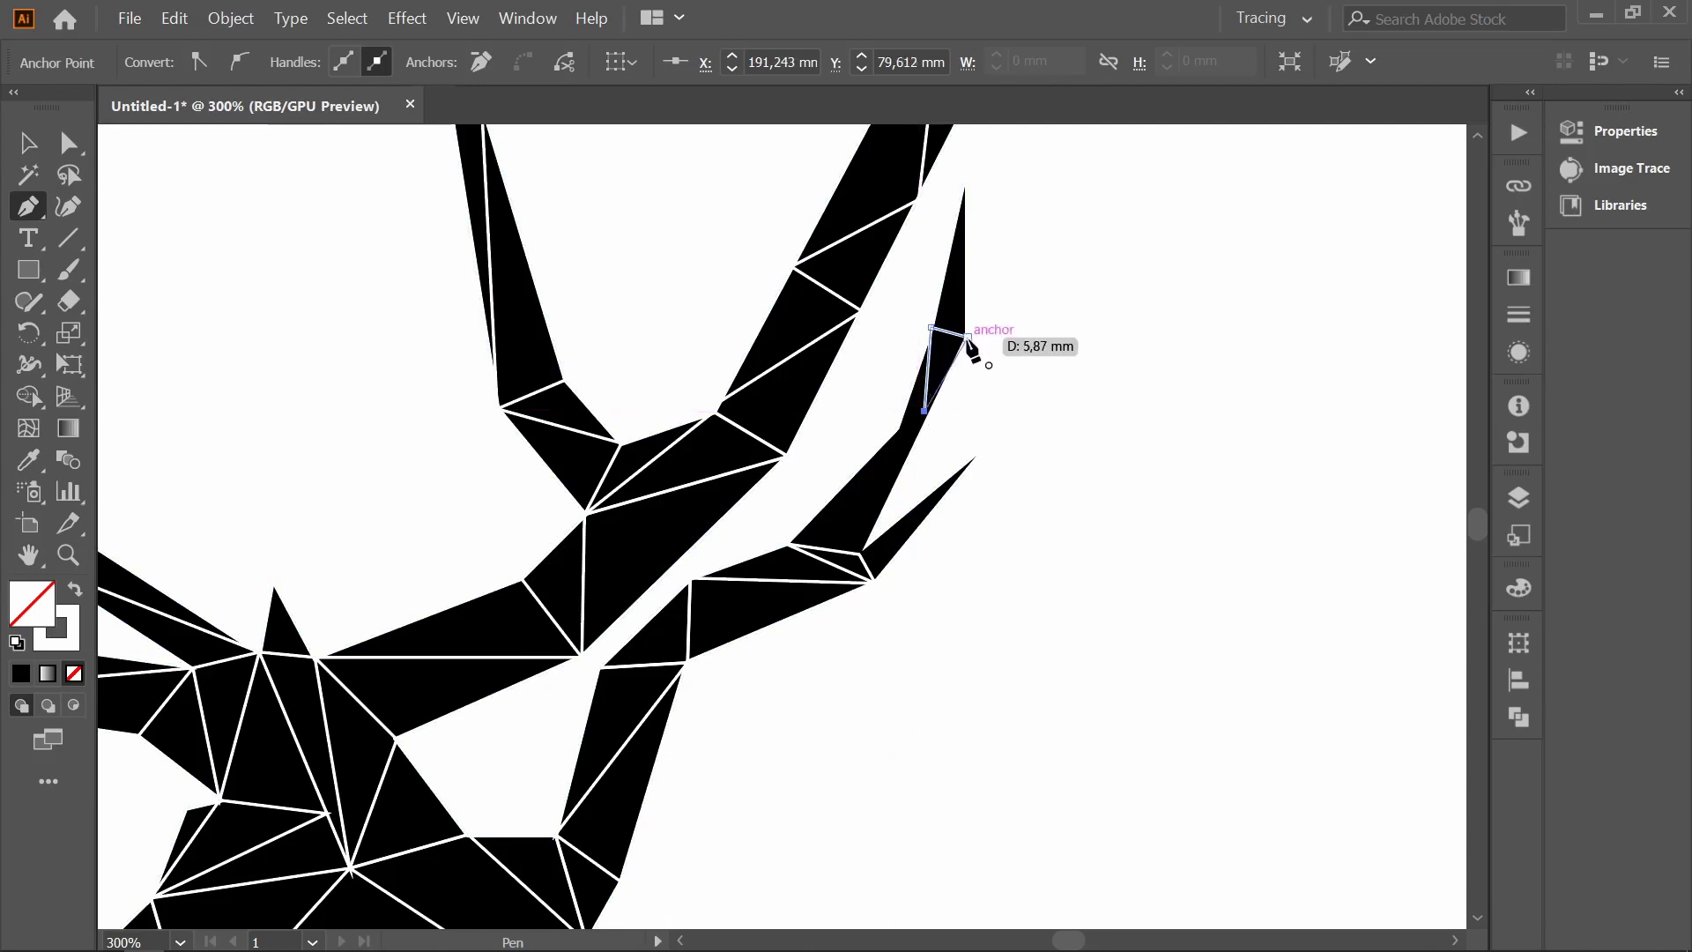
left_click(968, 338)
left_click(886, 507)
left_click(896, 430)
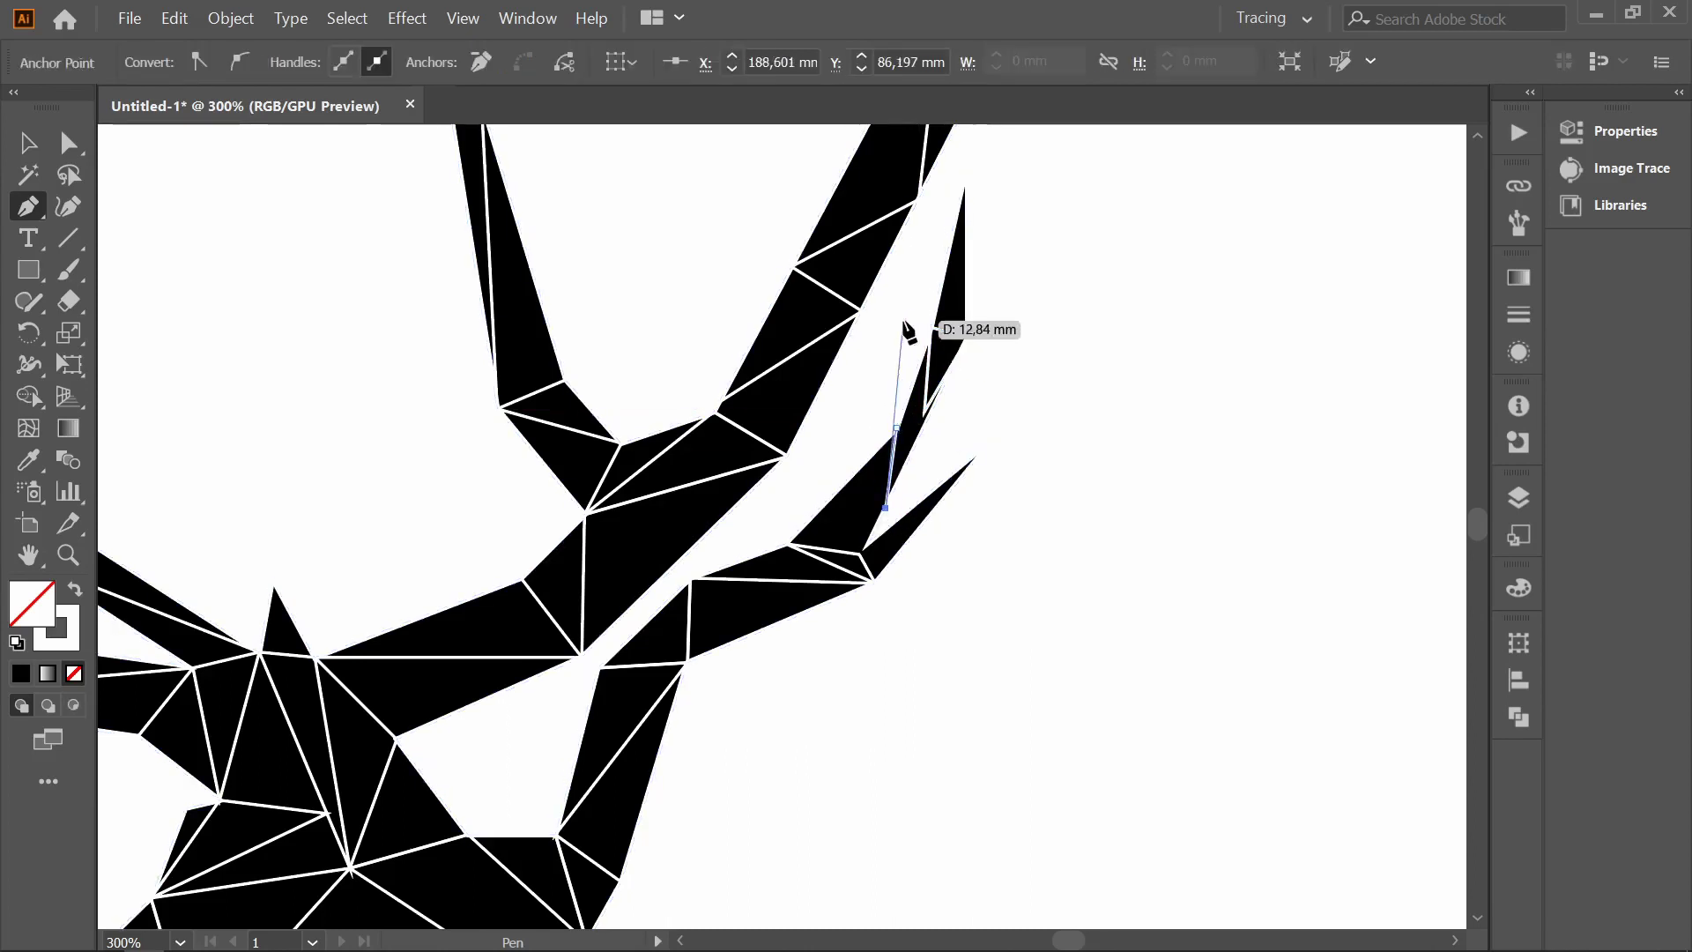
key("ctrl+z")
key("ctrl+z")
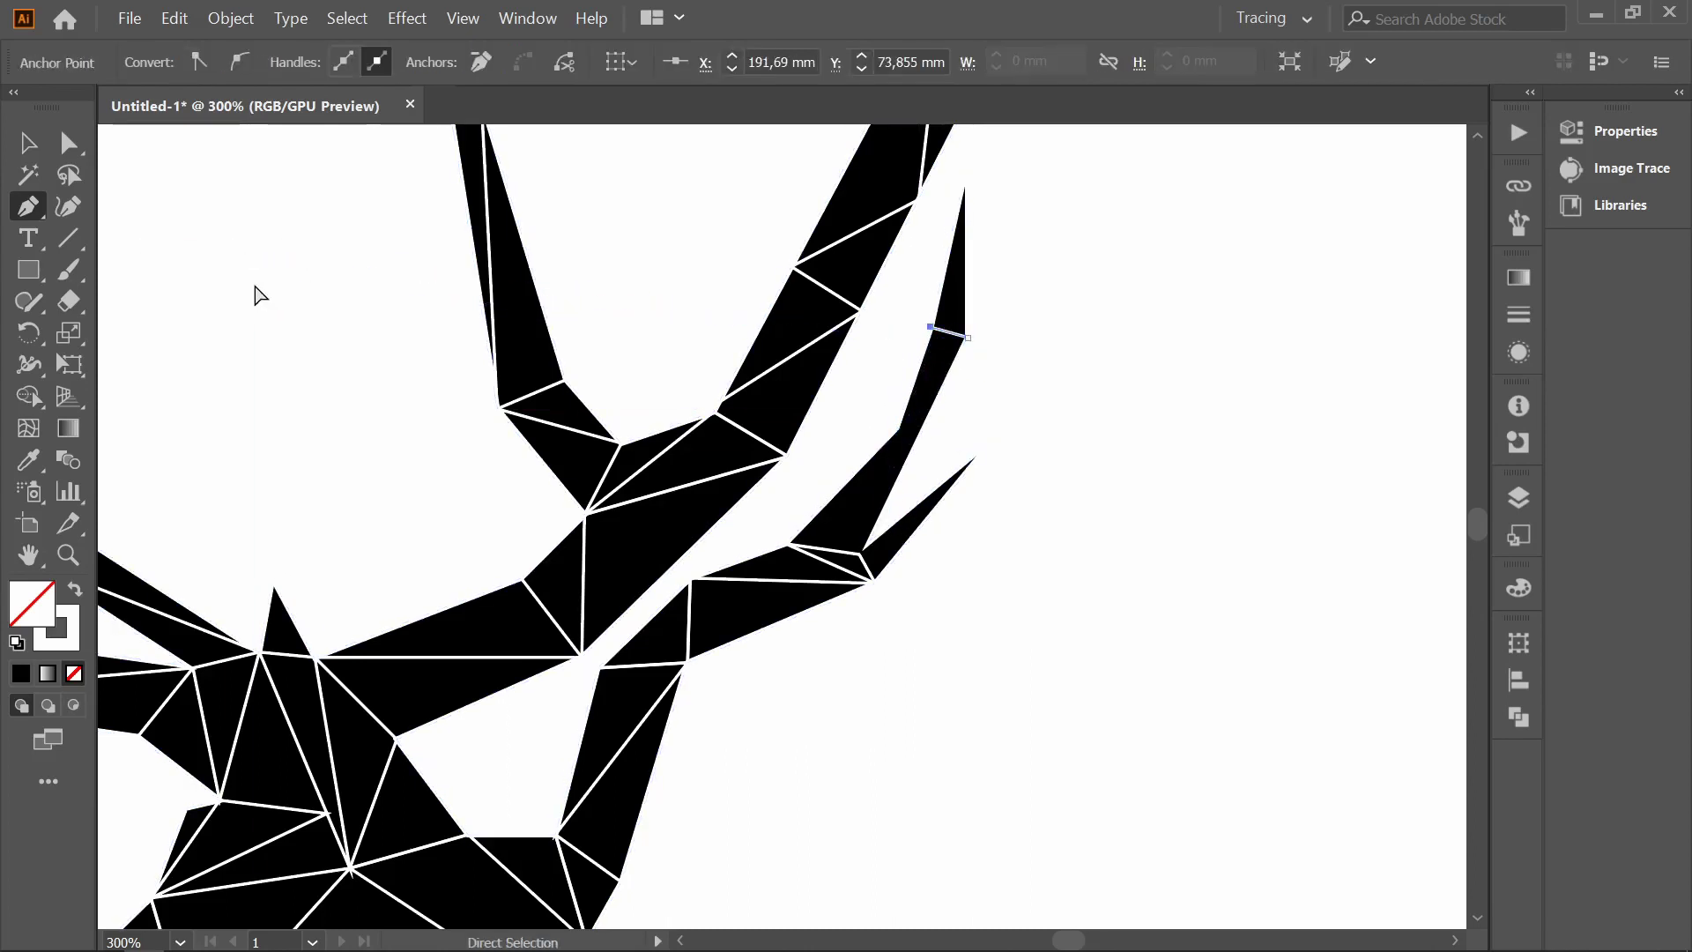
key("v")
key("ctrl+shift+a")
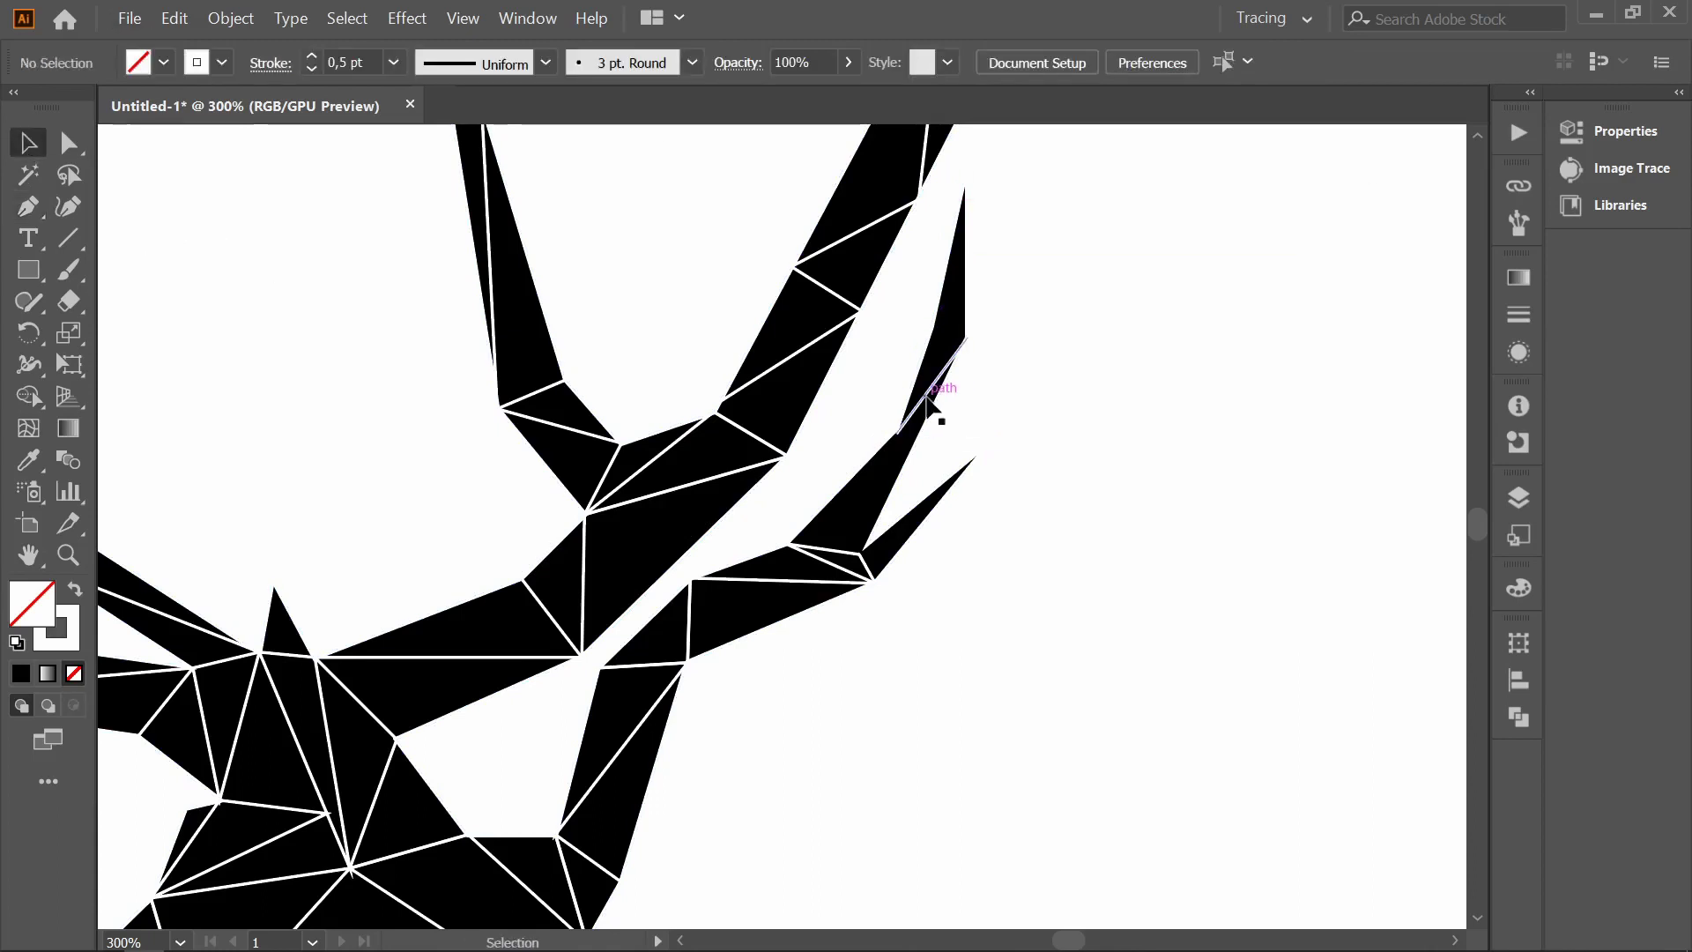
left_click(861, 553)
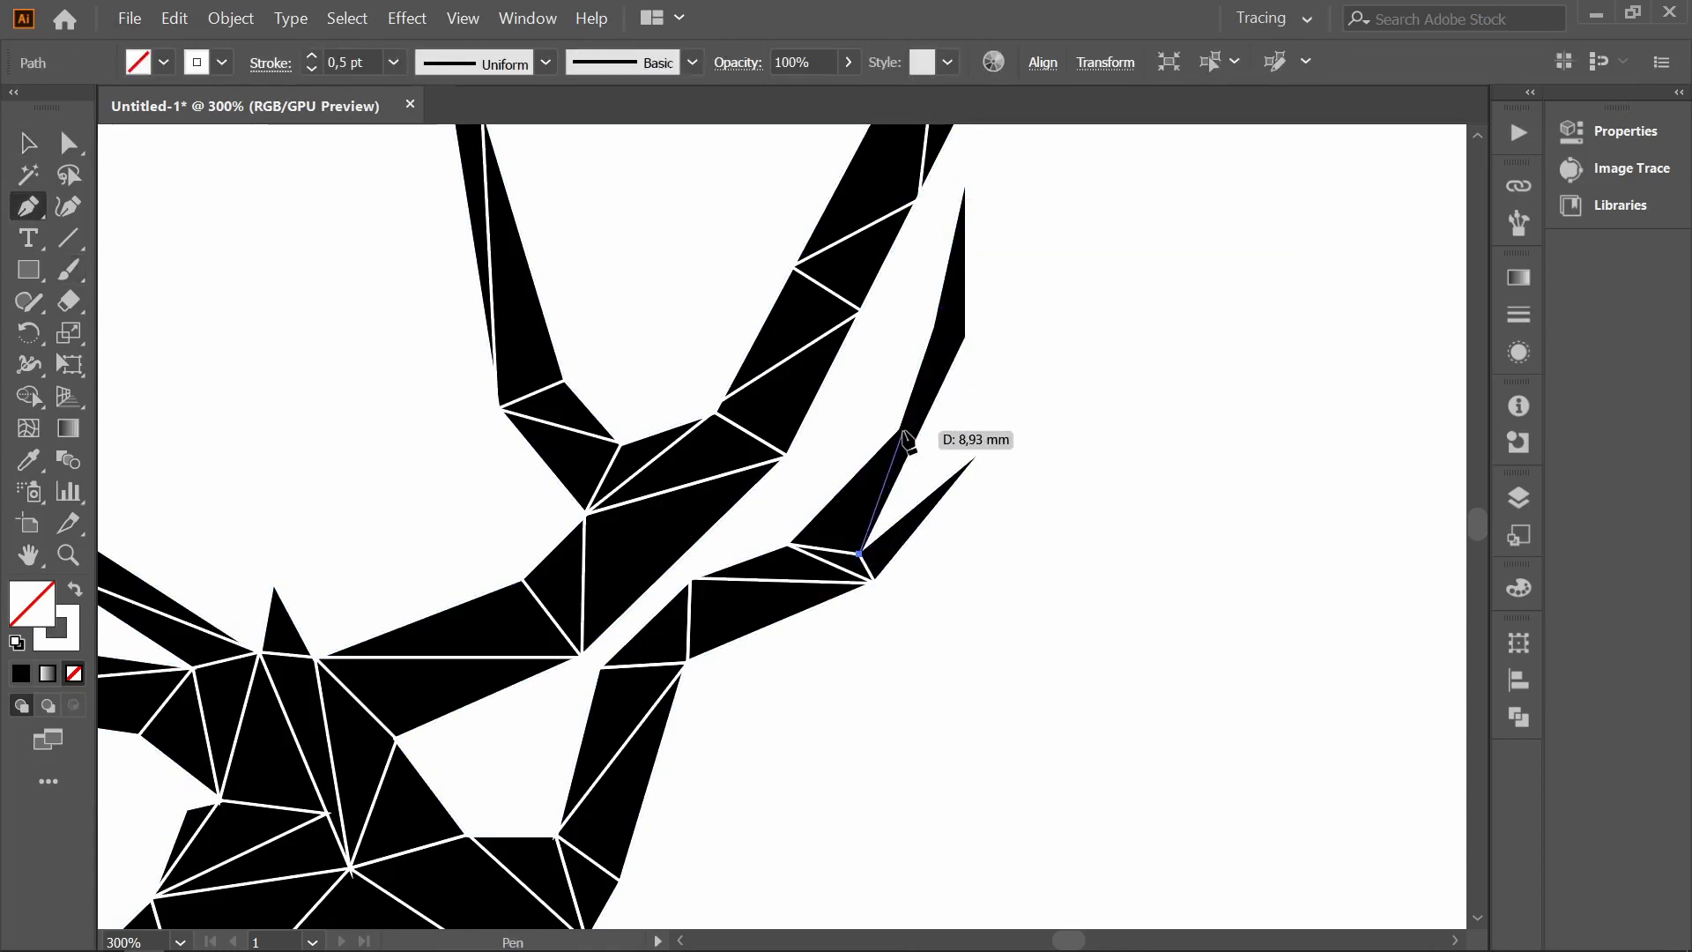
left_click(896, 427)
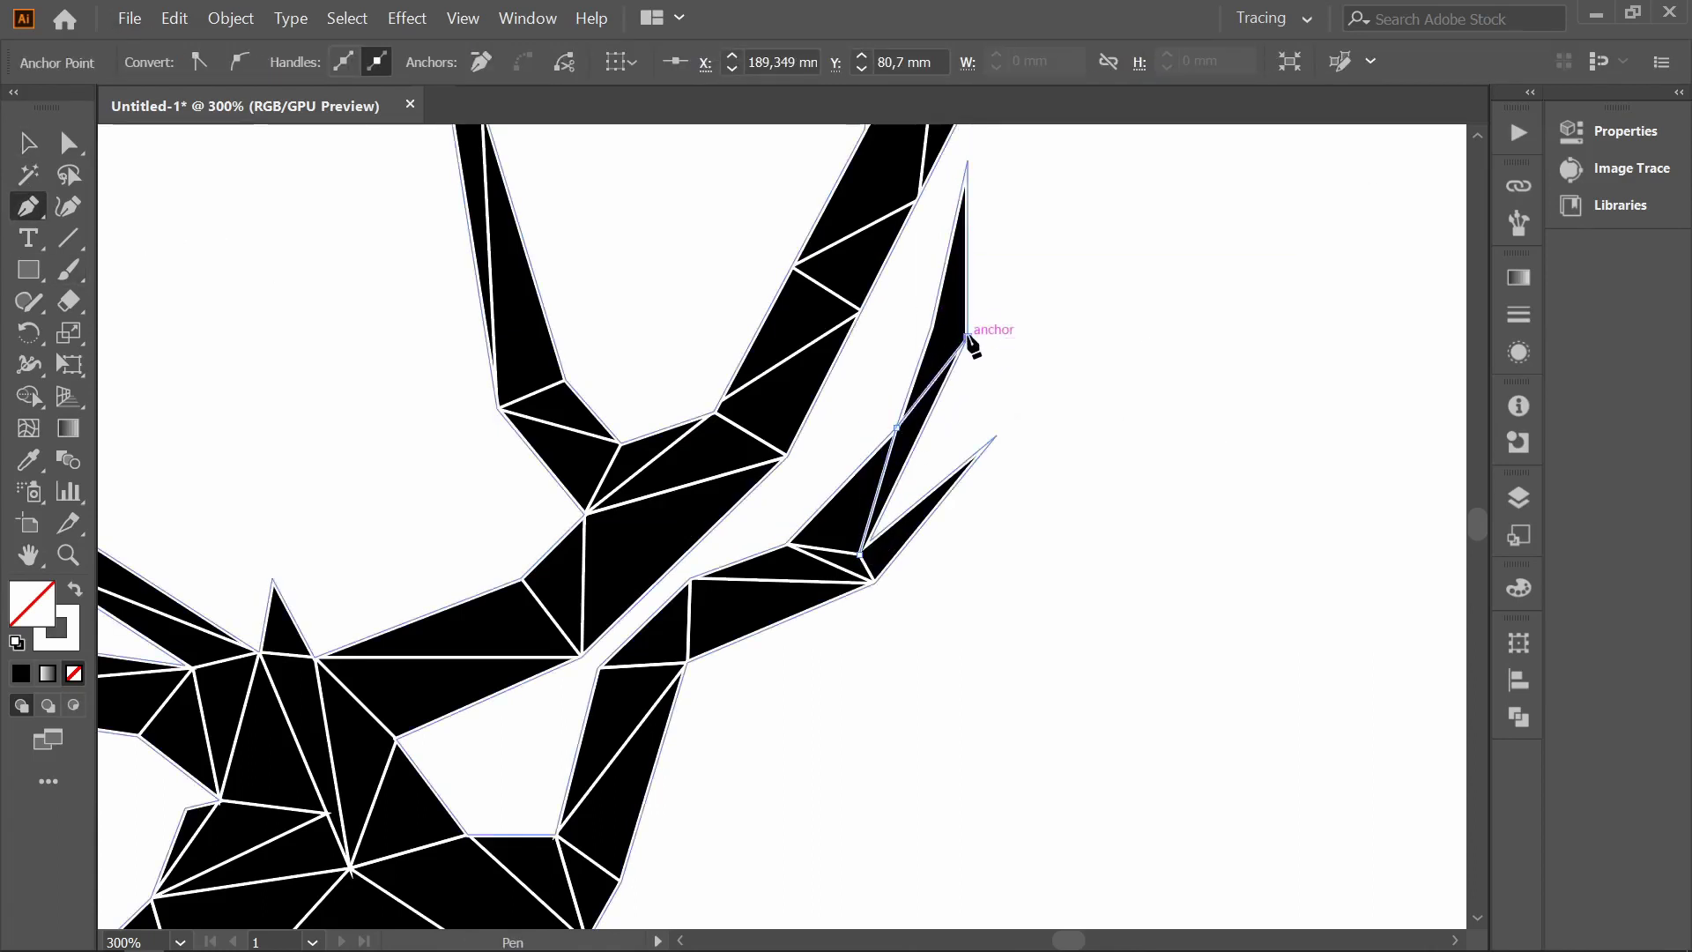
left_click(932, 333)
- Snap the thin triangle's loose corner onto its neighbouring vertex near the antler base
key("v")
scroll(196, 635, "down", 5)
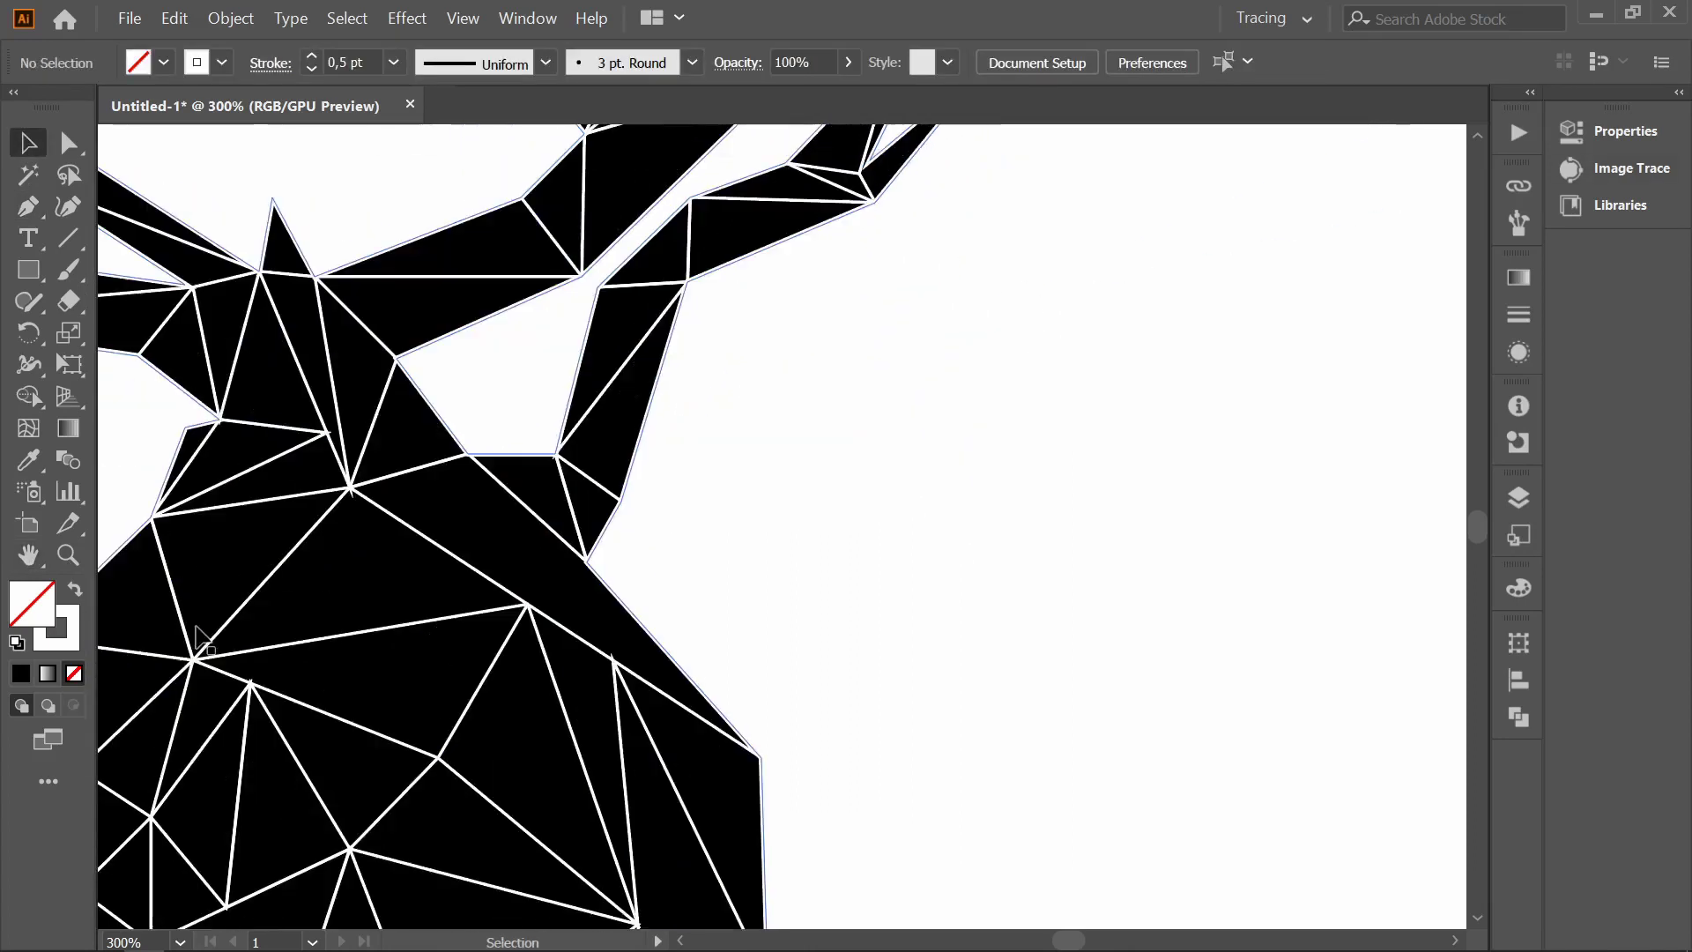
key("a")
key("ctrl+a")
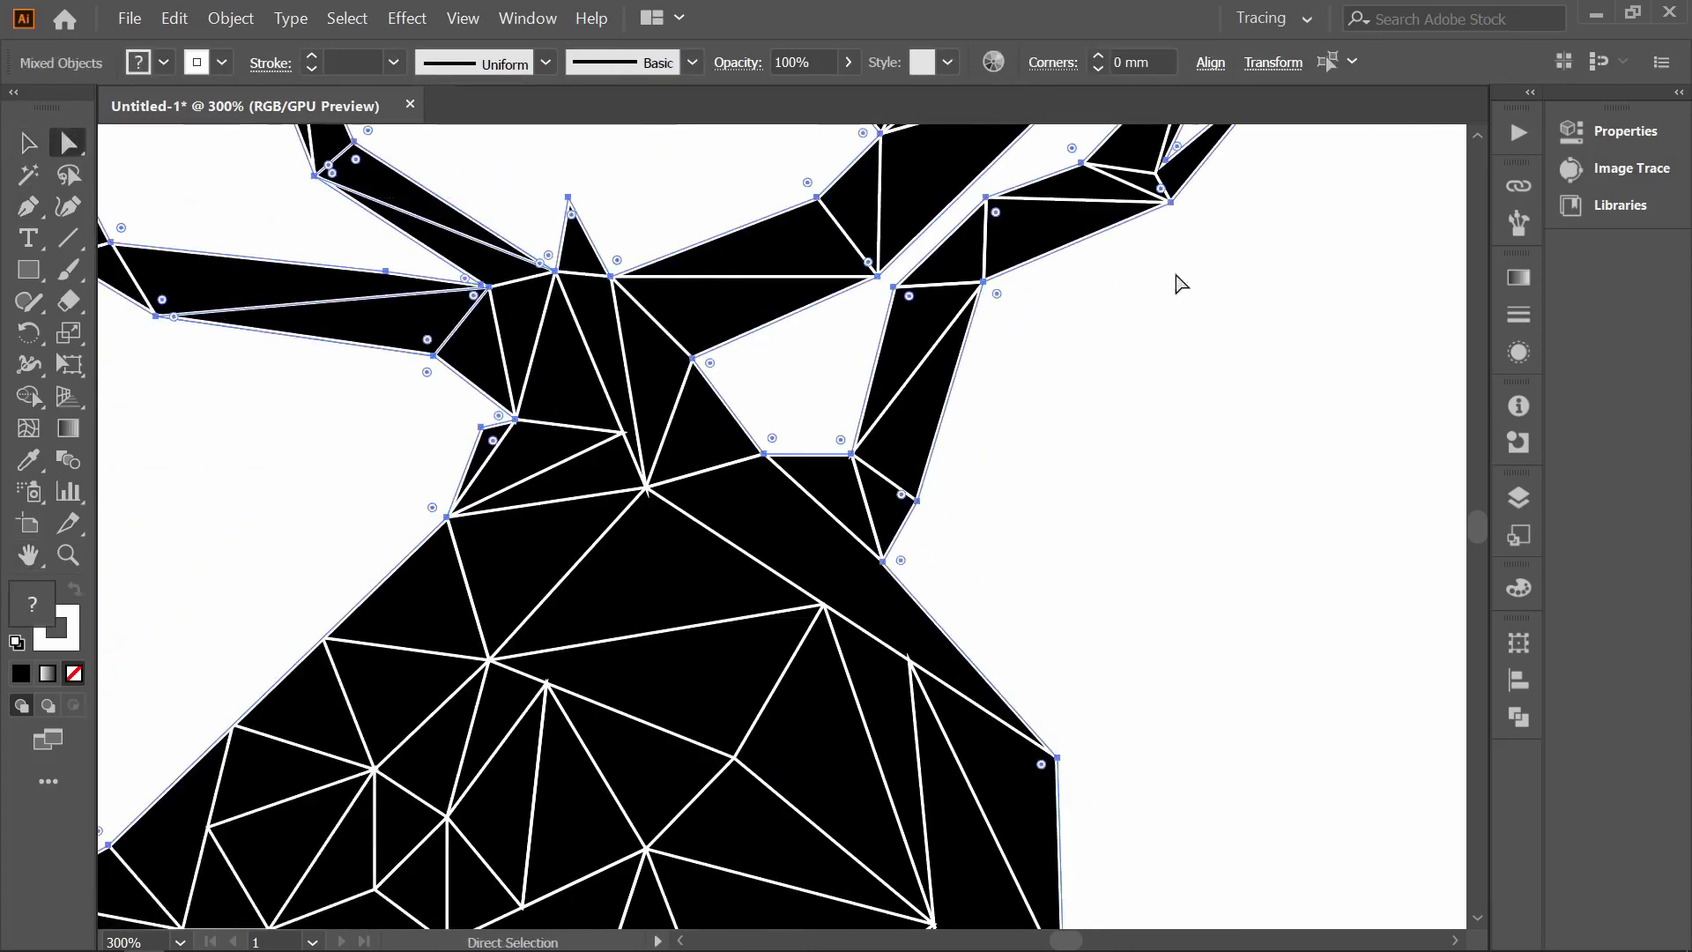
left_click(1065, 458)
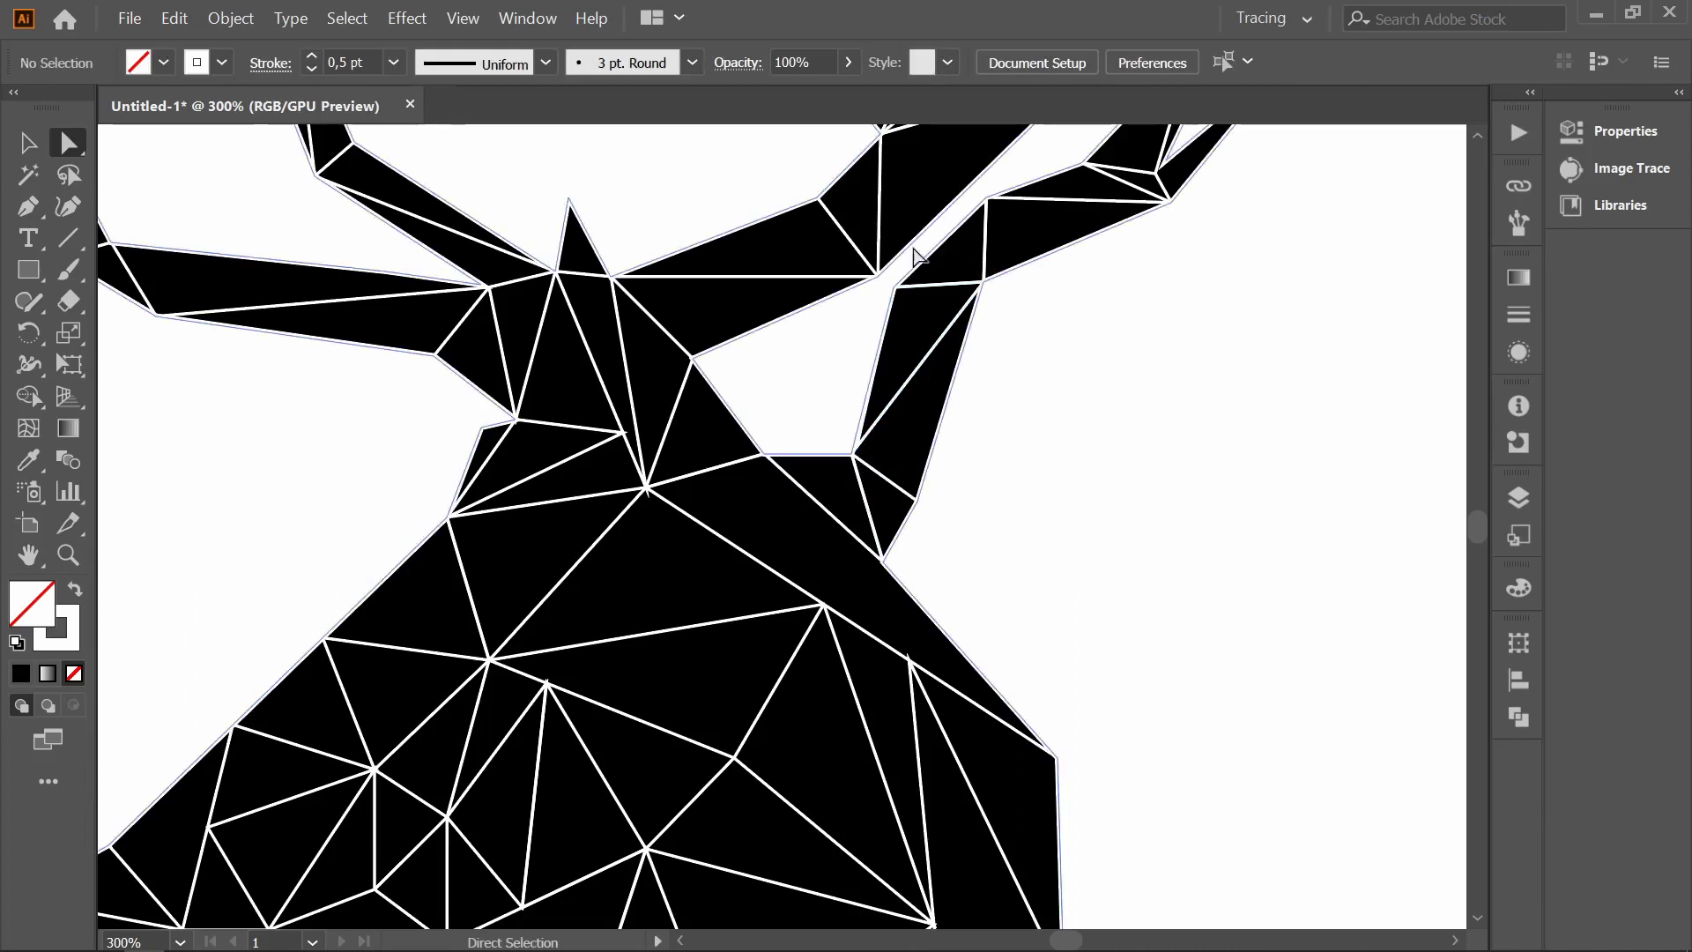
left_click_drag(618, 436, 638, 460)
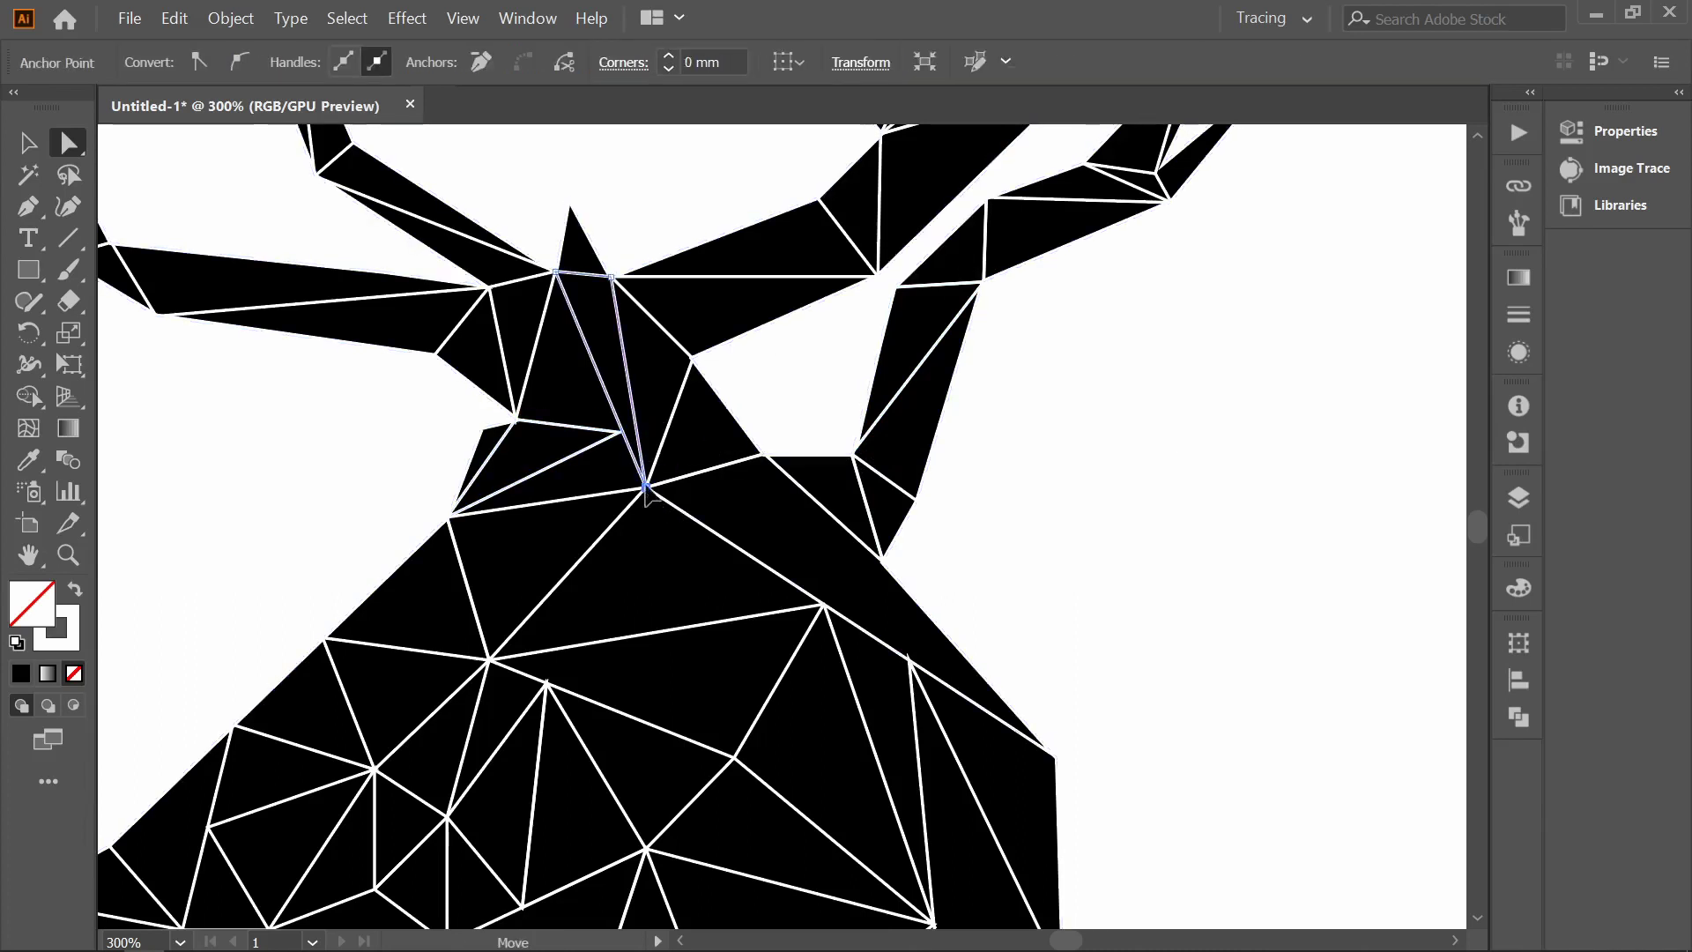
left_click(1086, 511)
left_click(527, 437)
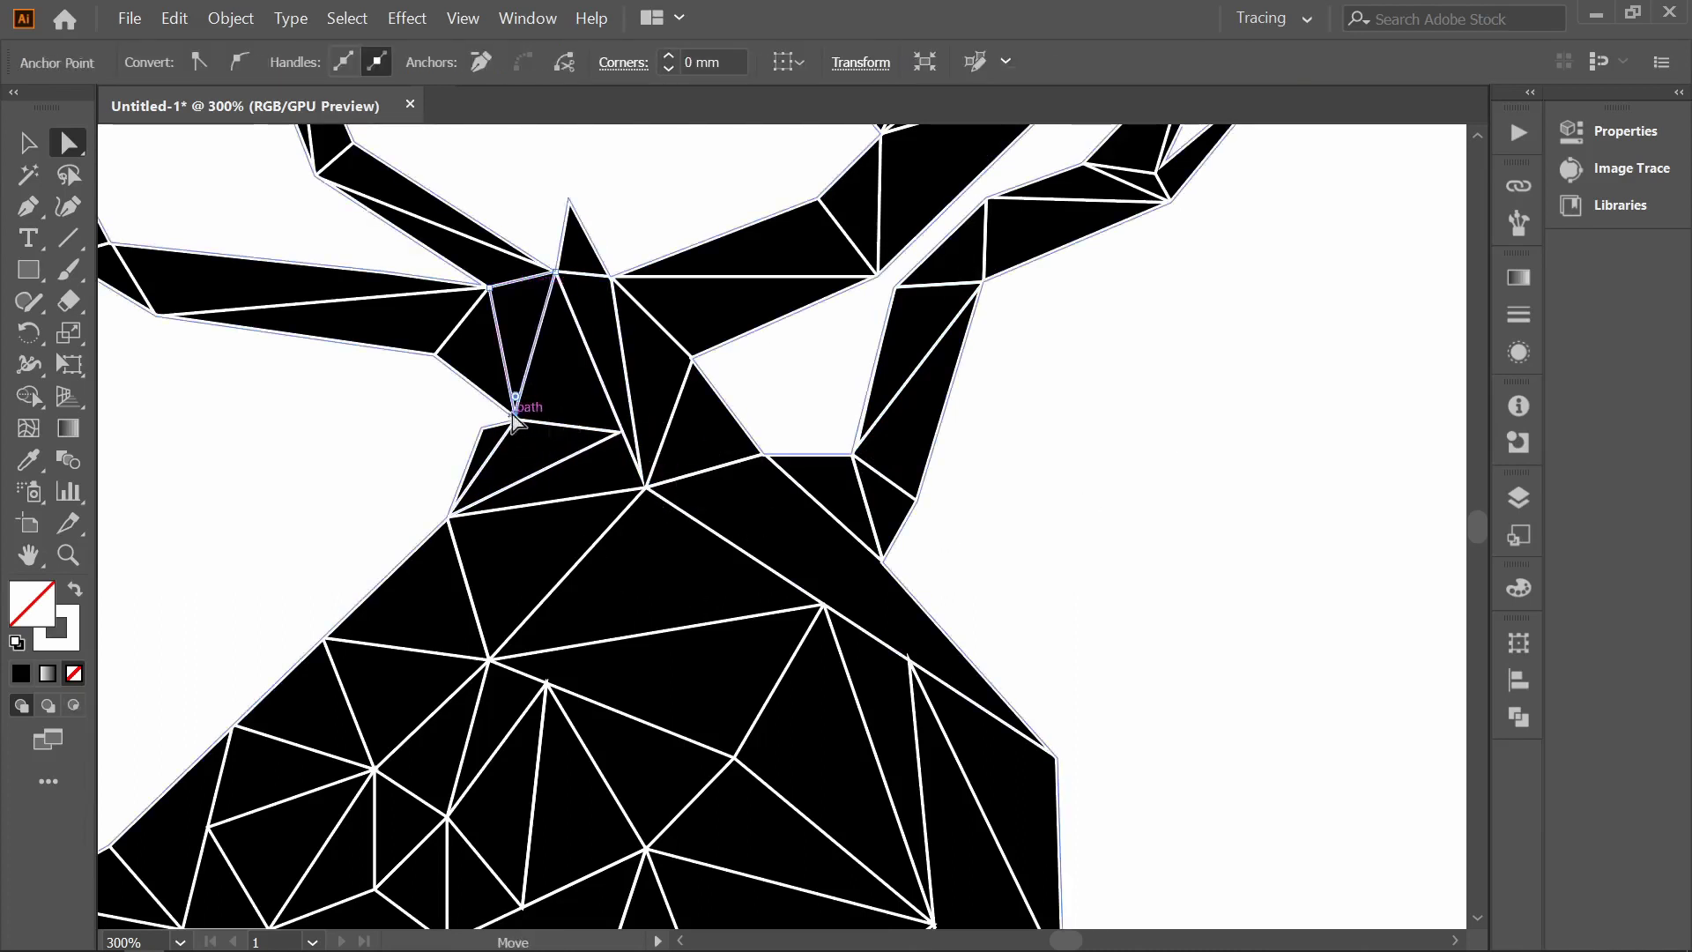
left_click(343, 549)
- Snap the neck triangle's top corner onto the neck edge, undoing an accidental path move
scroll(344, 548, "up", 2)
left_click(518, 509)
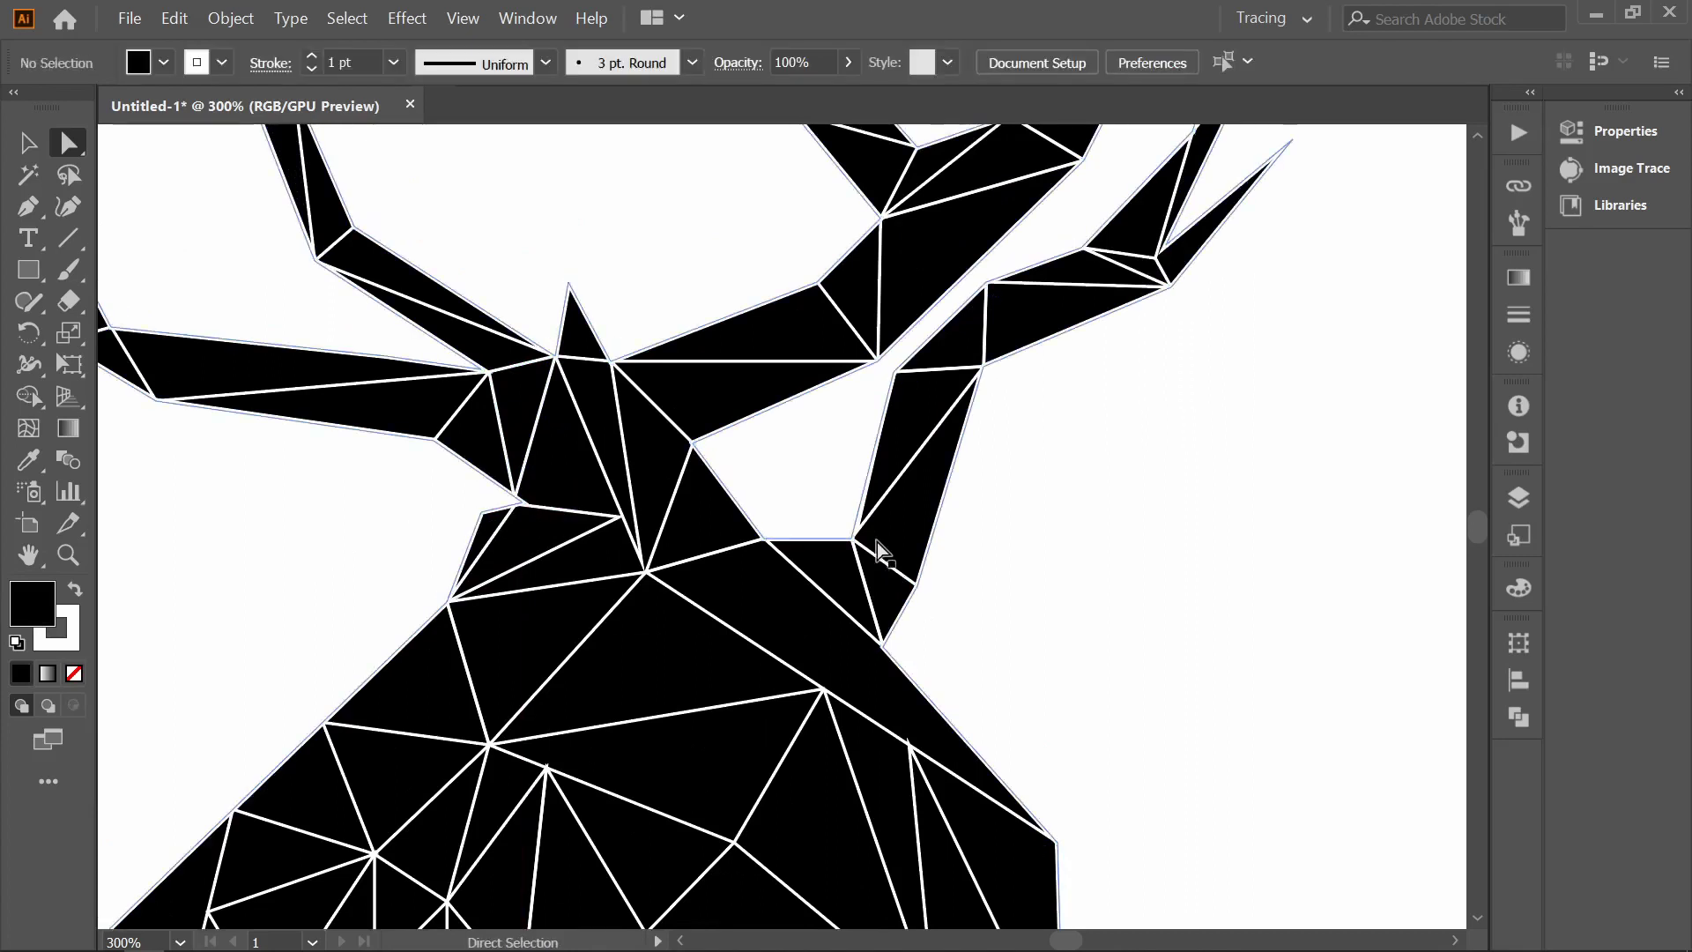
left_click(703, 543)
left_click_drag(703, 543, 499, 484)
key("ctrl+z")
left_click(276, 544)
scroll(276, 544, "up", 6)
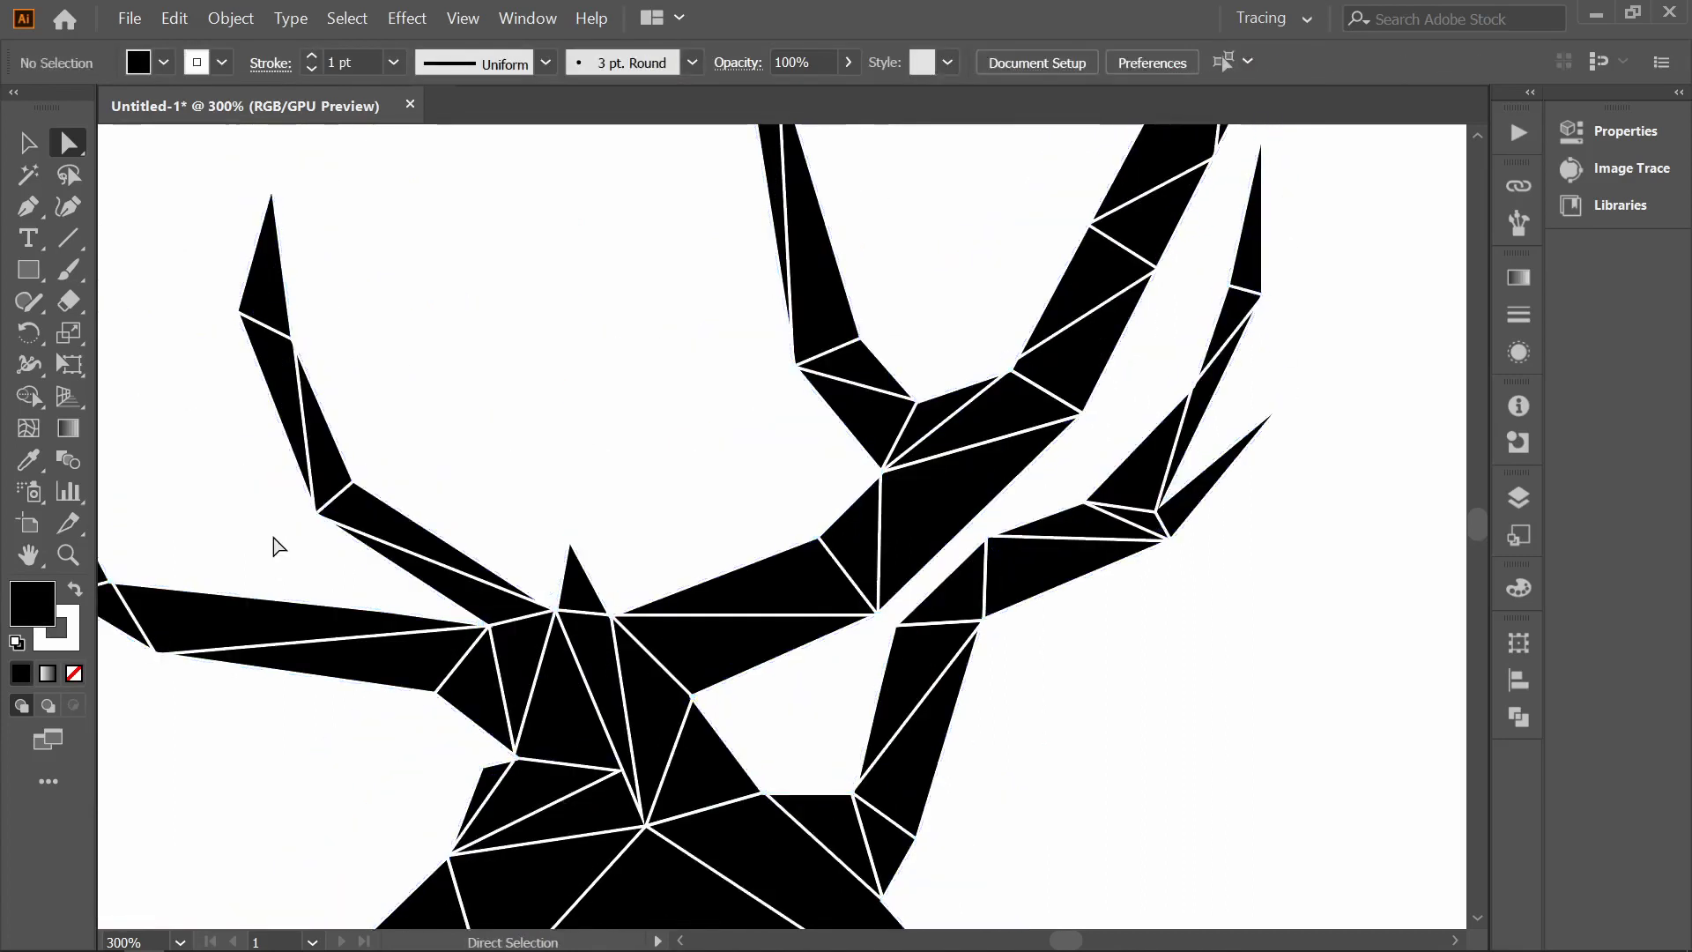
scroll(273, 608, "down", 3)
scroll(273, 608, "down", 8)
left_click(912, 518)
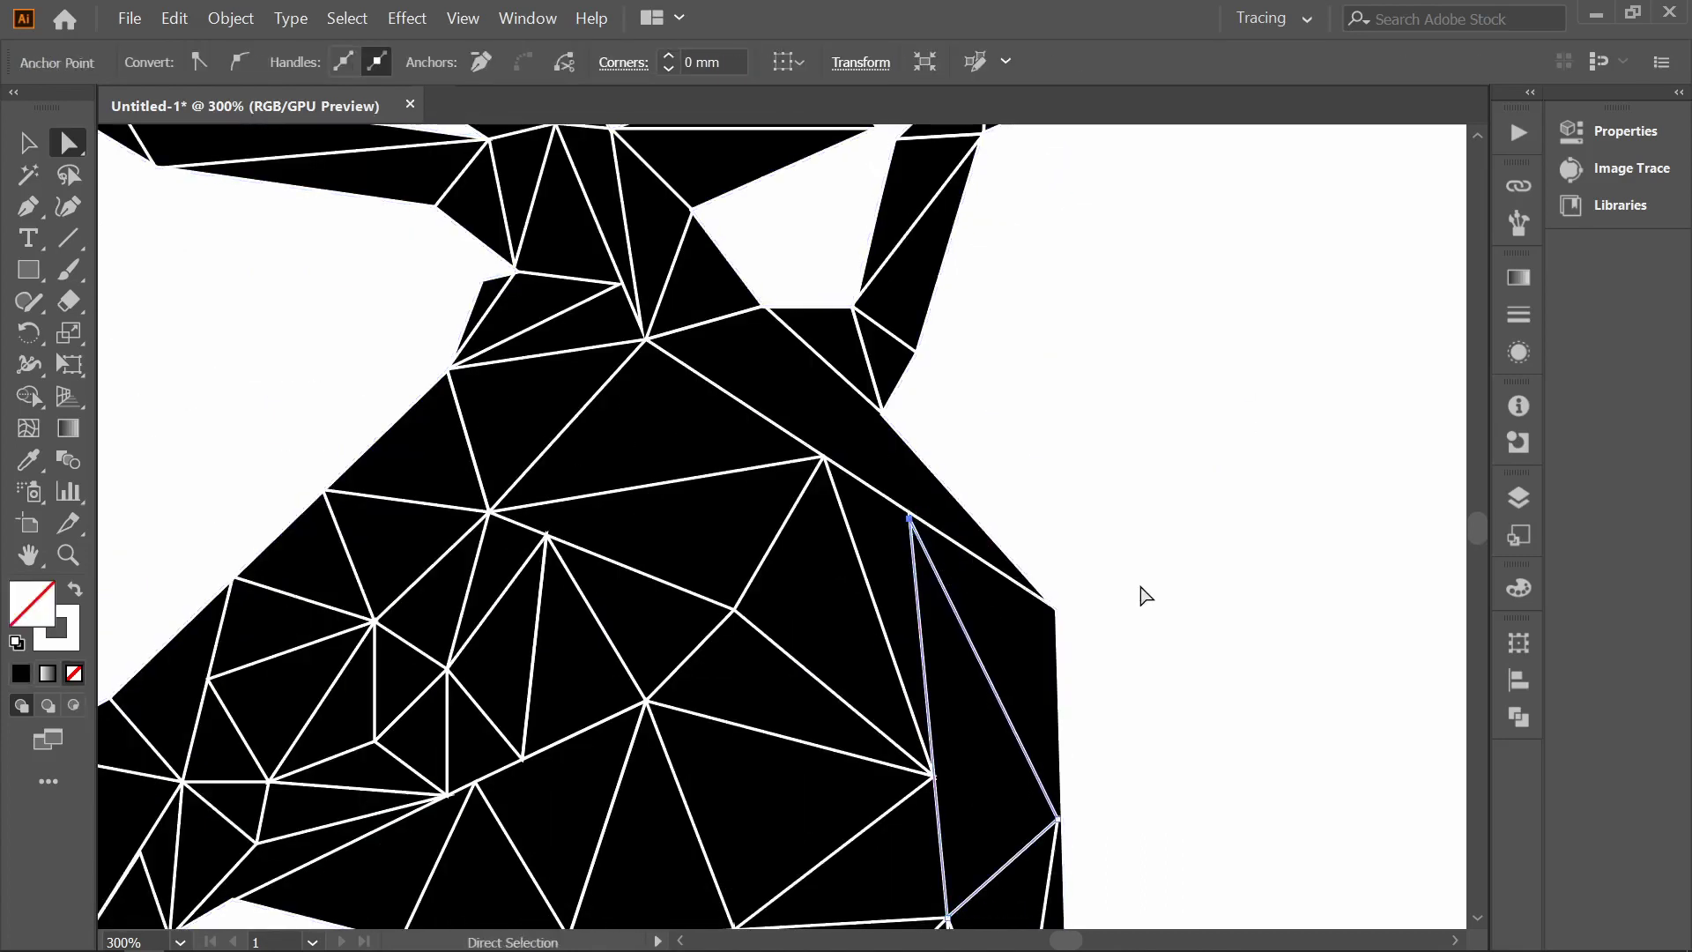
left_click_drag(908, 517, 909, 511)
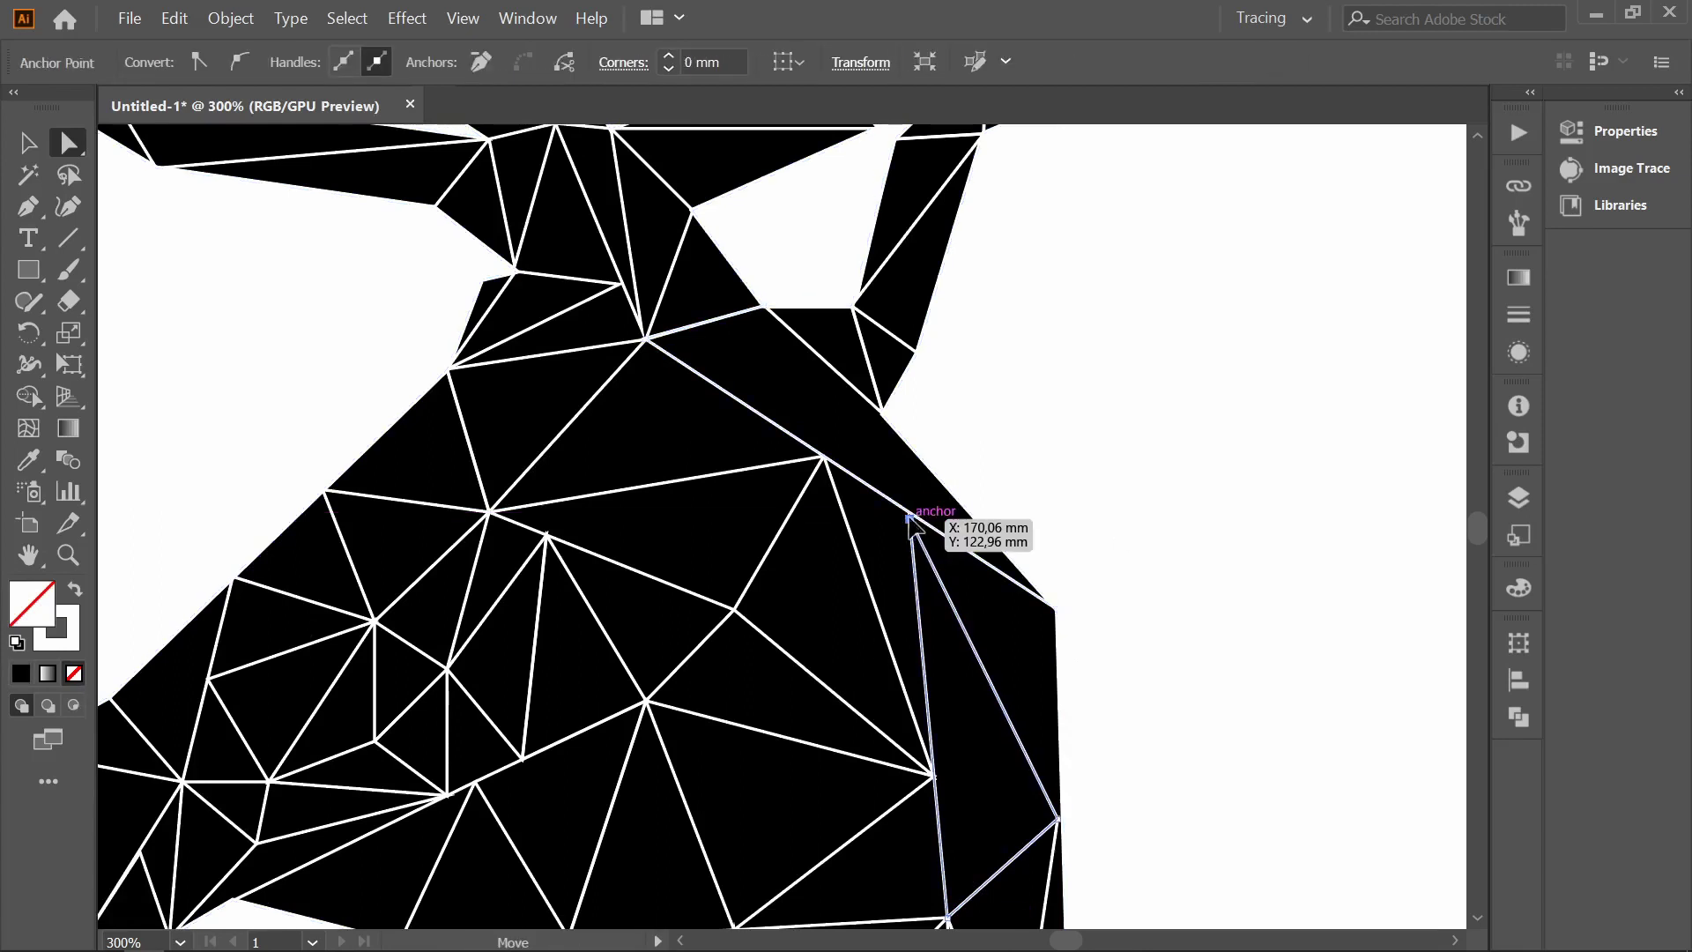
left_click(1121, 486)
- Zoom in and snap the cheek facet corners onto their adjoining vertices
left_click(546, 535)
left_click_drag(547, 536, 548, 542)
scroll(542, 524, "down", 3)
left_click_drag(547, 412, 547, 411)
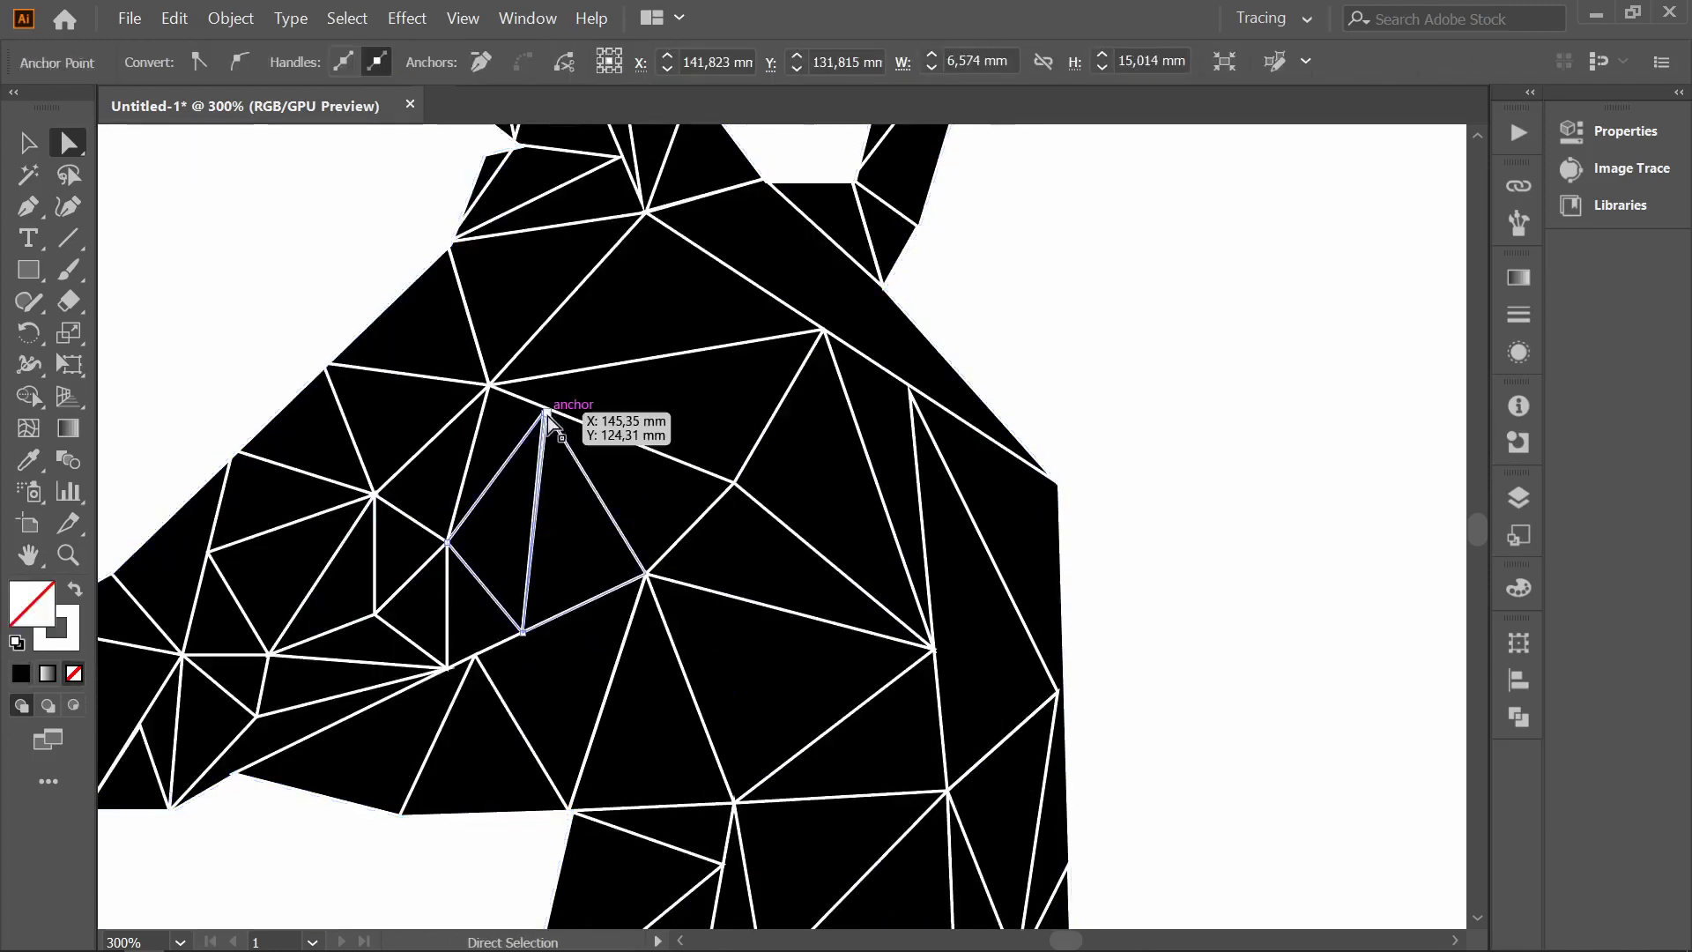
left_click(1124, 416)
scroll(536, 446, "down", 2)
key("z")
left_click(872, 494)
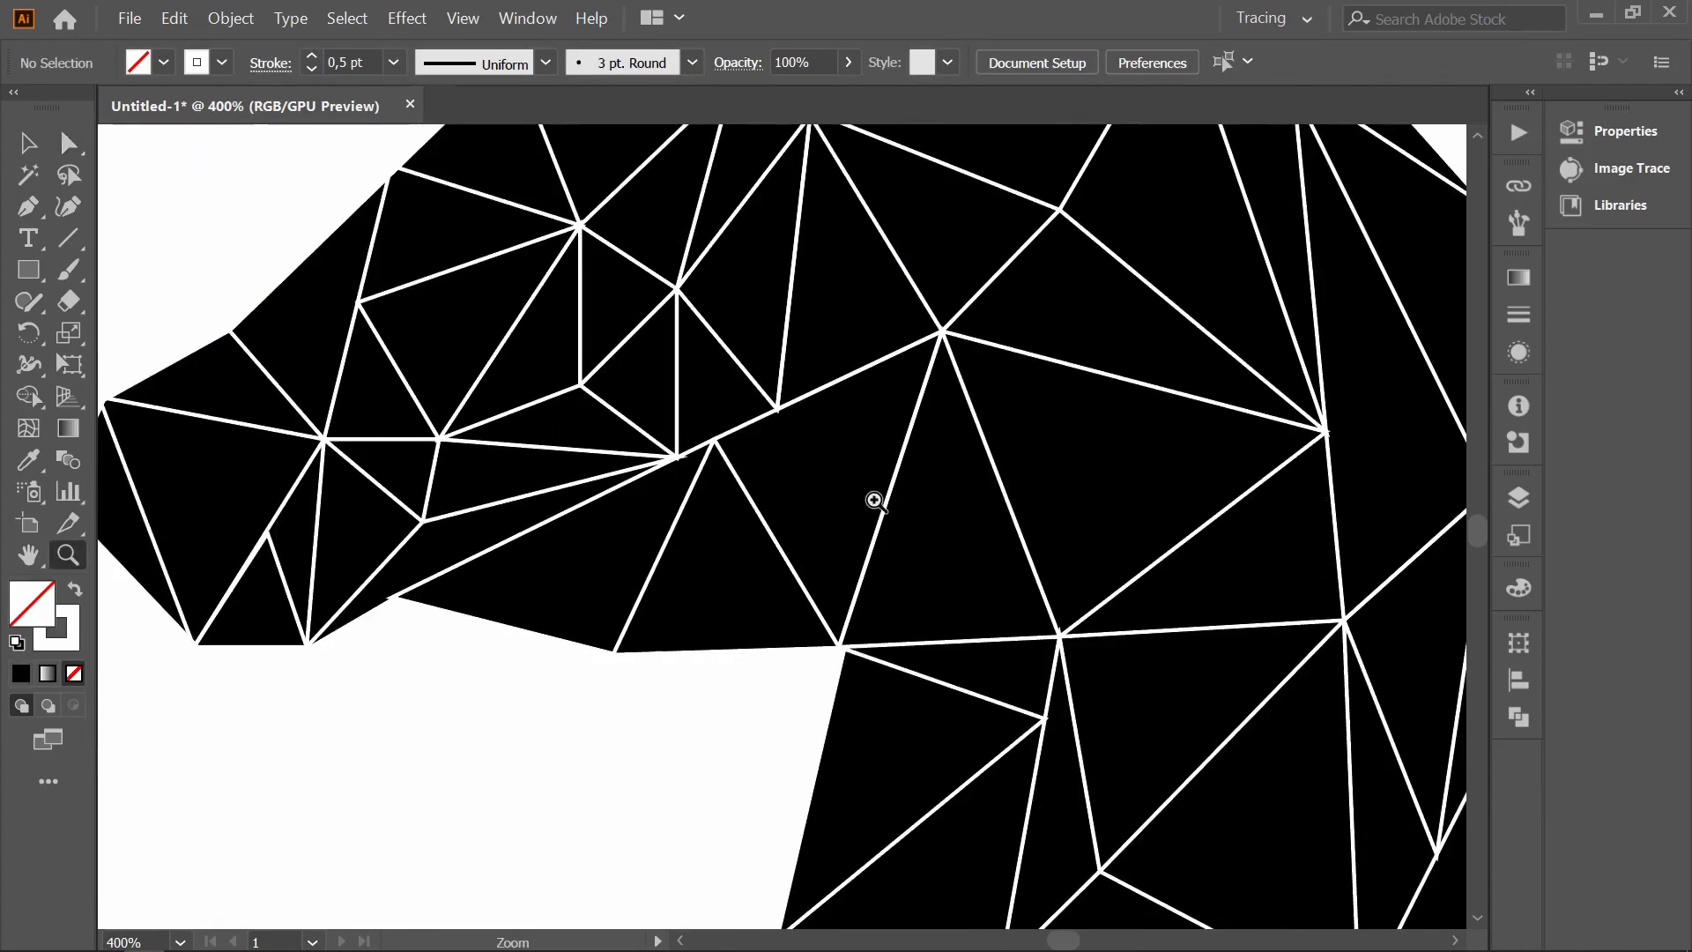
left_click_drag(697, 456, 679, 460)
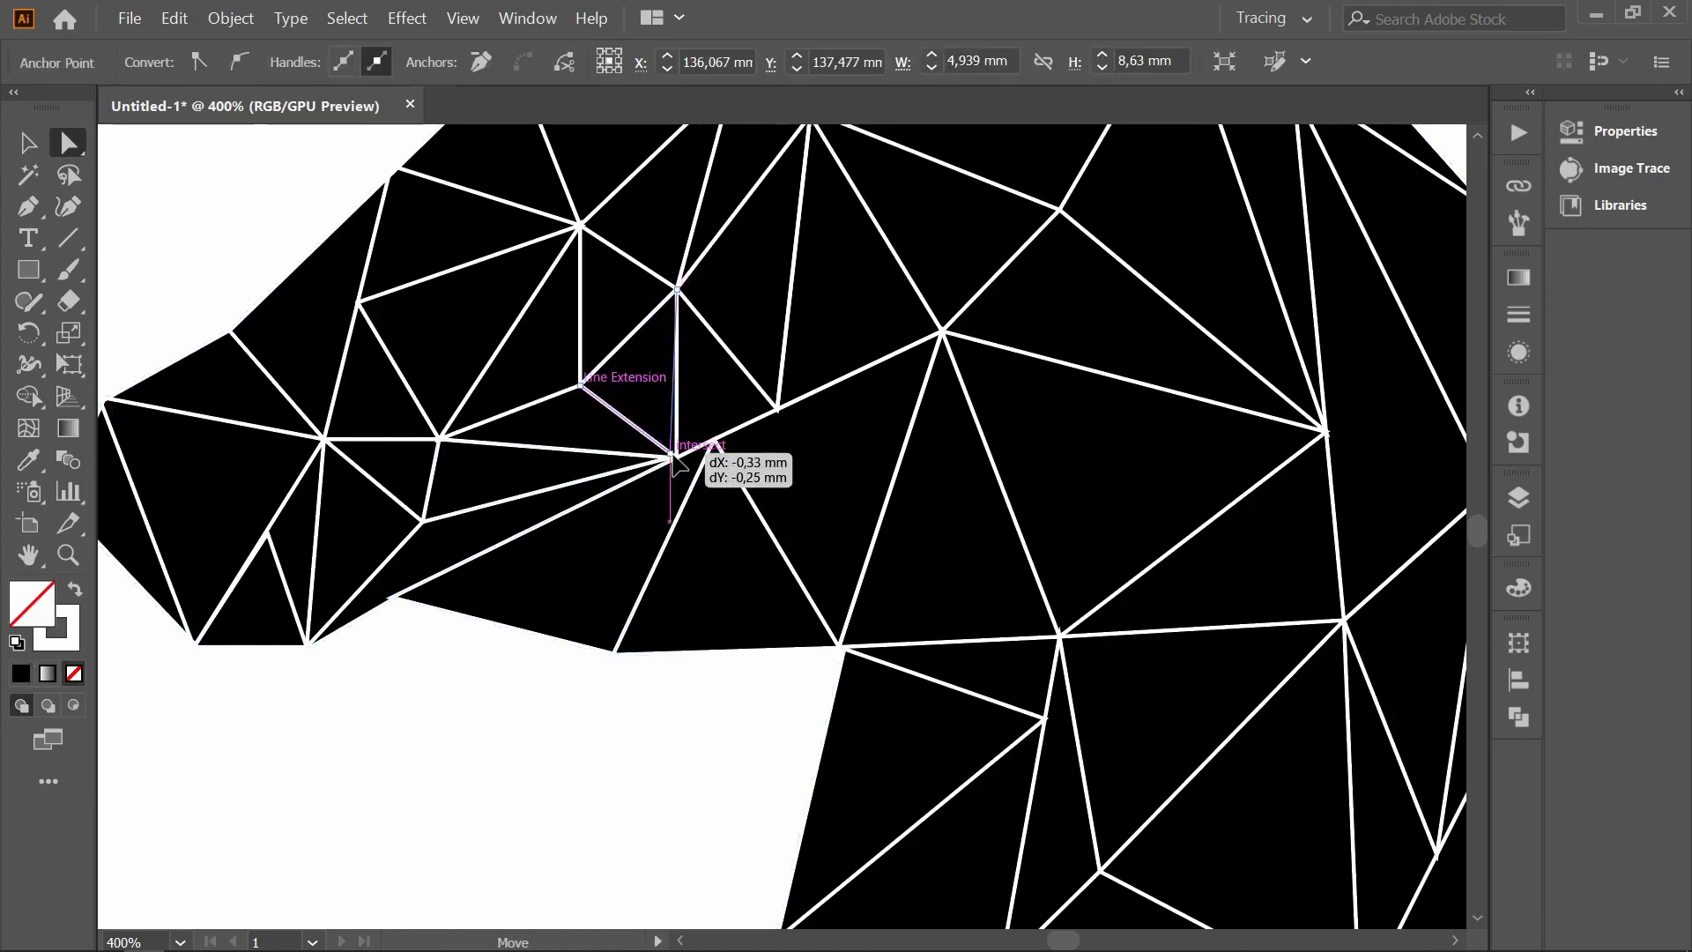
left_click(322, 650)
- Fit the stag head in view and inspect the nose path and its small triangular facet
key("ctrl+1")
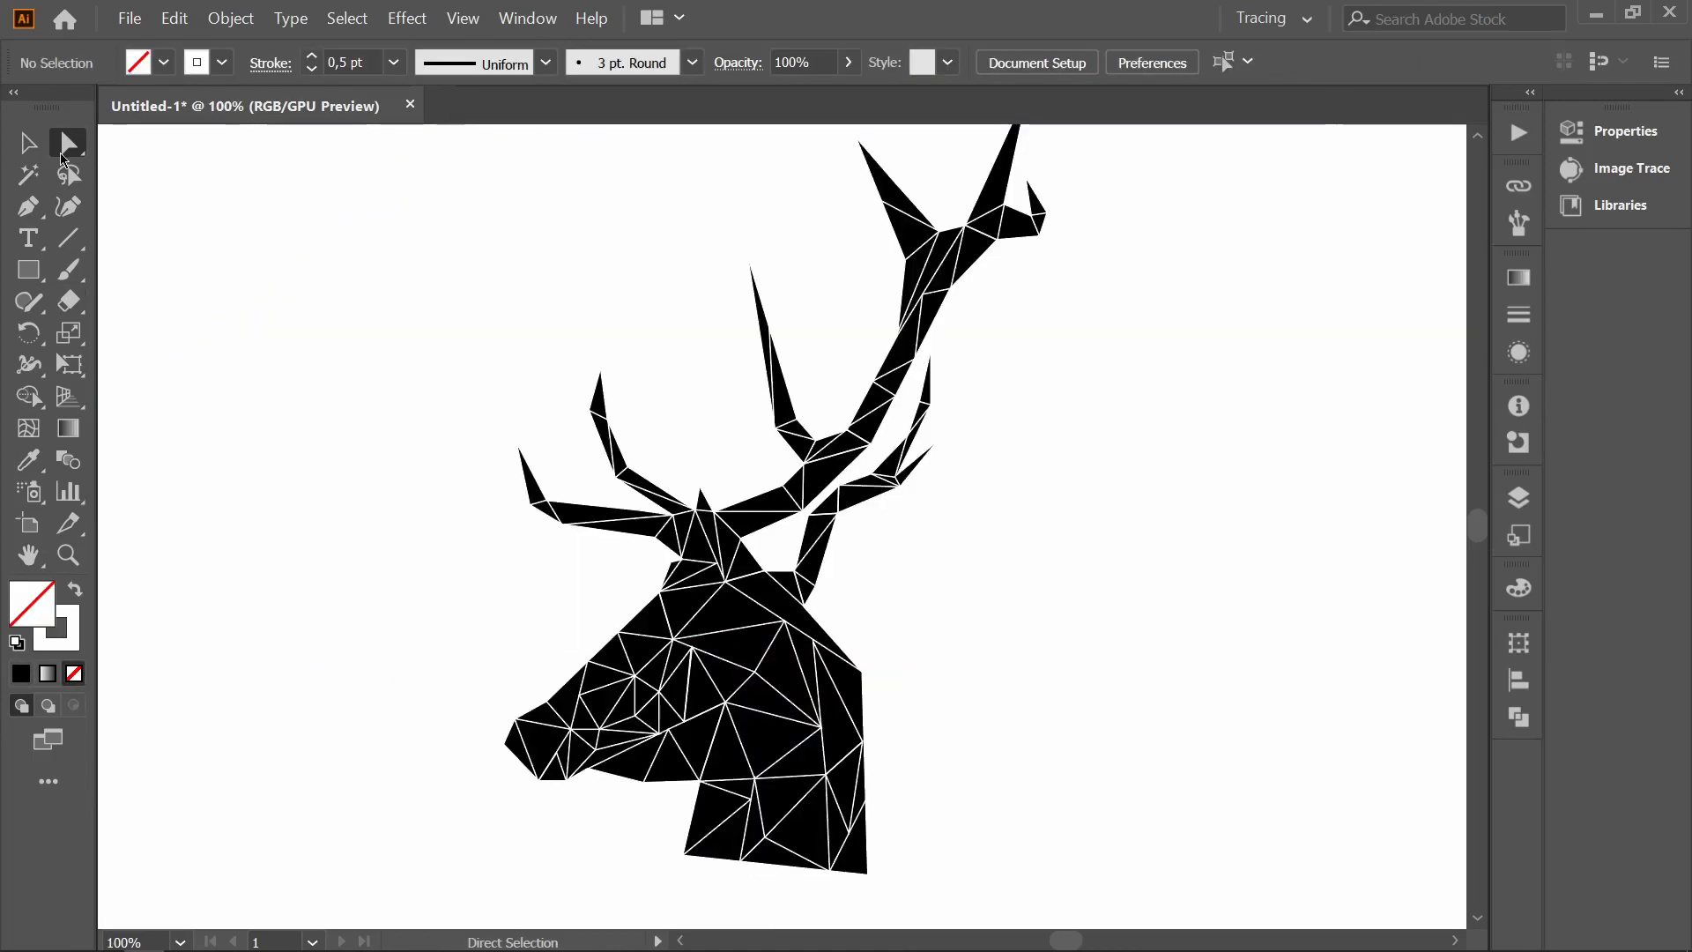
left_click(564, 780)
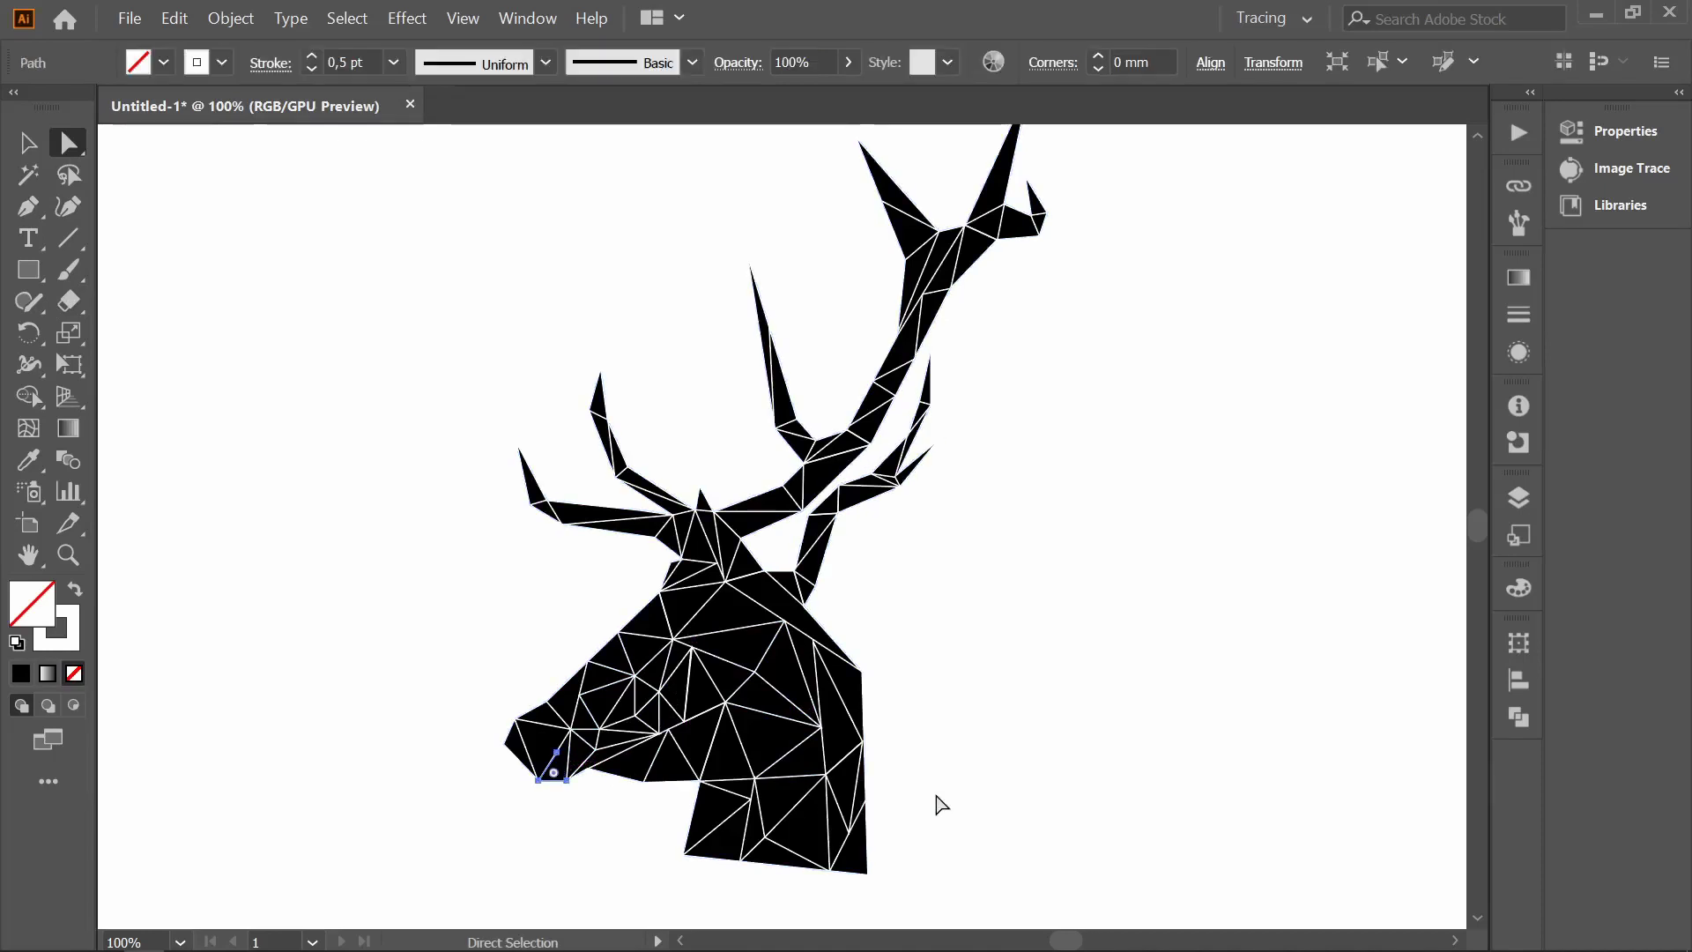
left_click(621, 879)
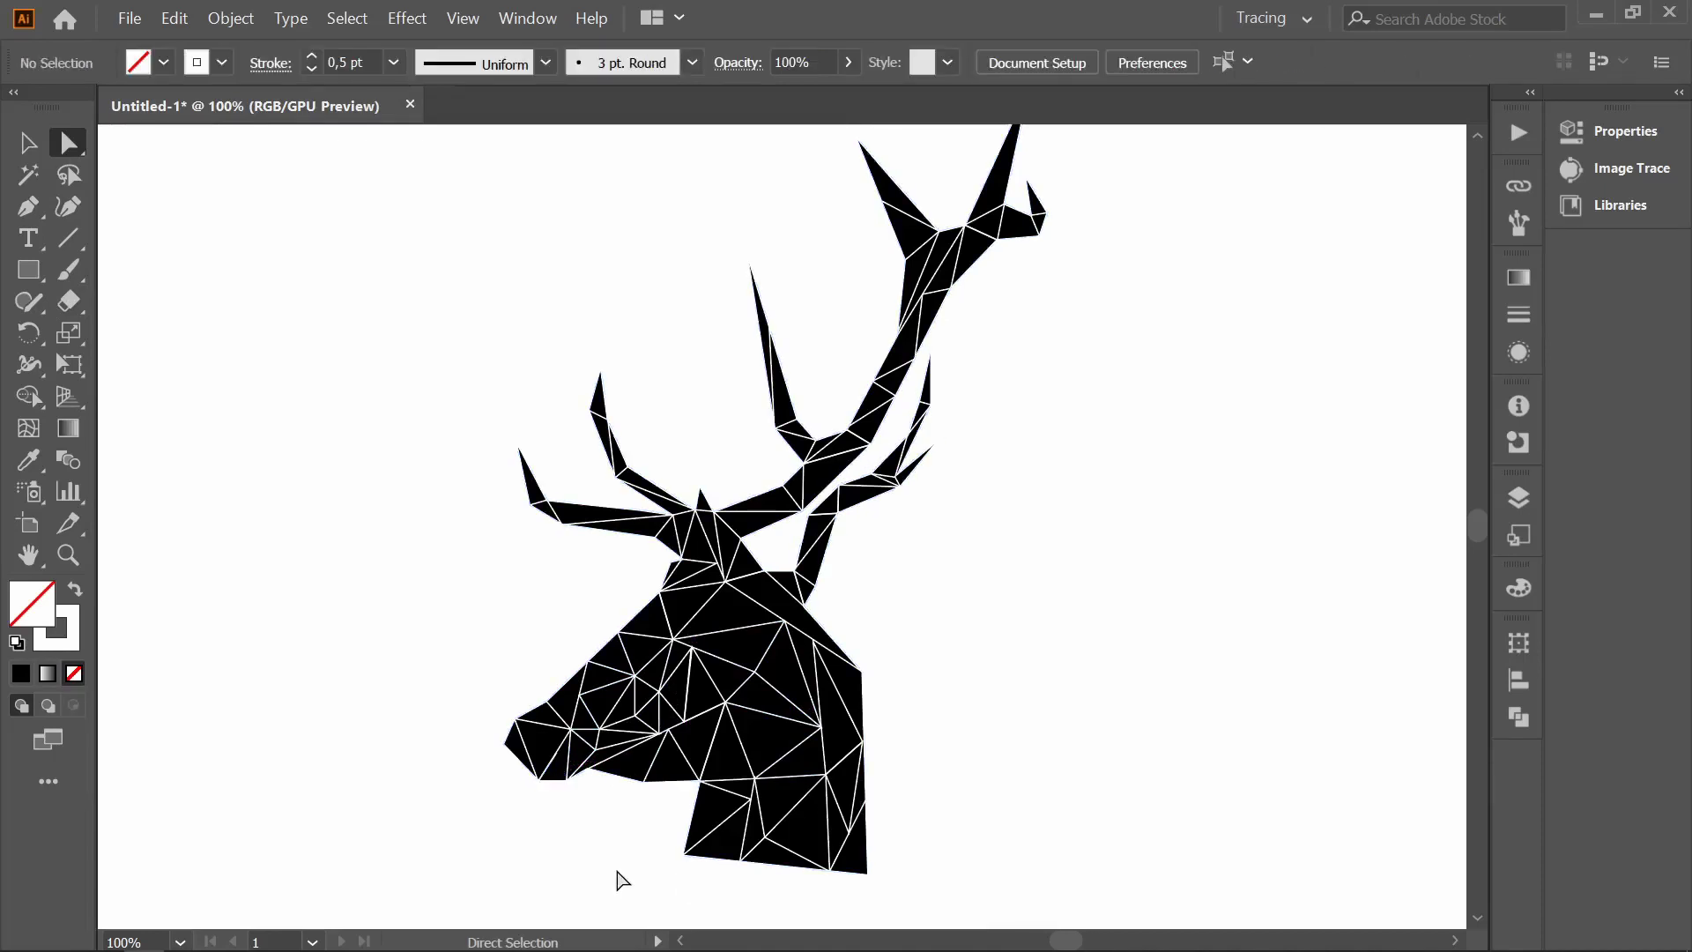
left_click(628, 740)
left_click(661, 840)
- Choose the Pen tool with a 12 pt stroke and no fill, then zoom out to the artboard
left_click(222, 61)
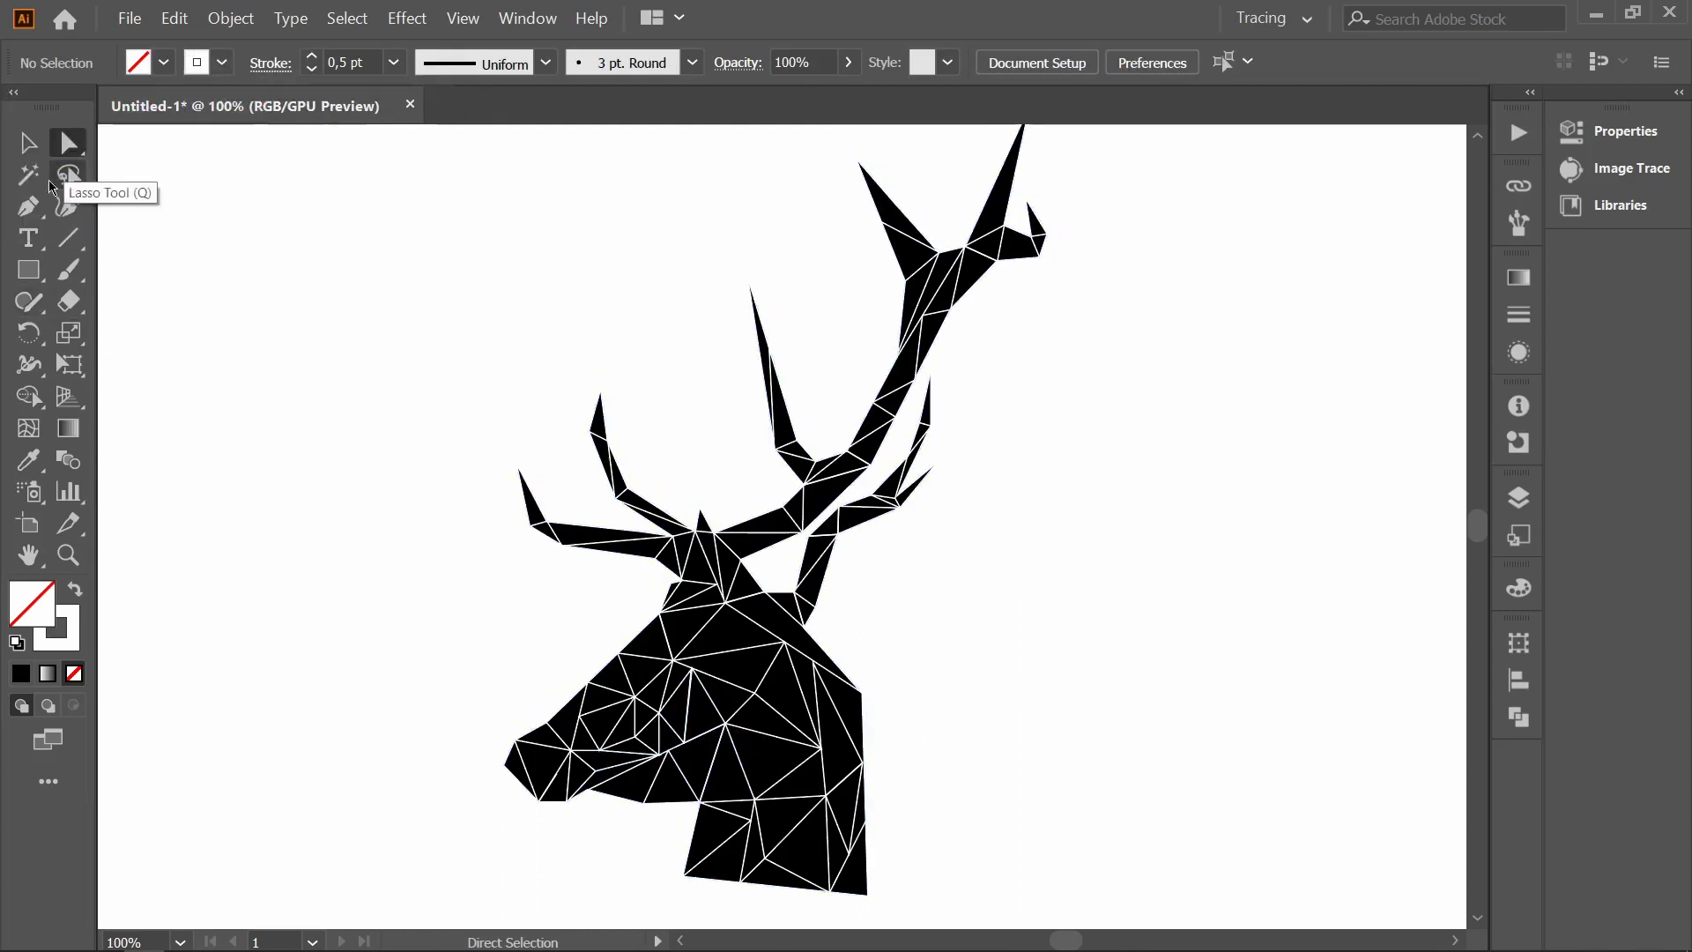
left_click(28, 206)
type("12")
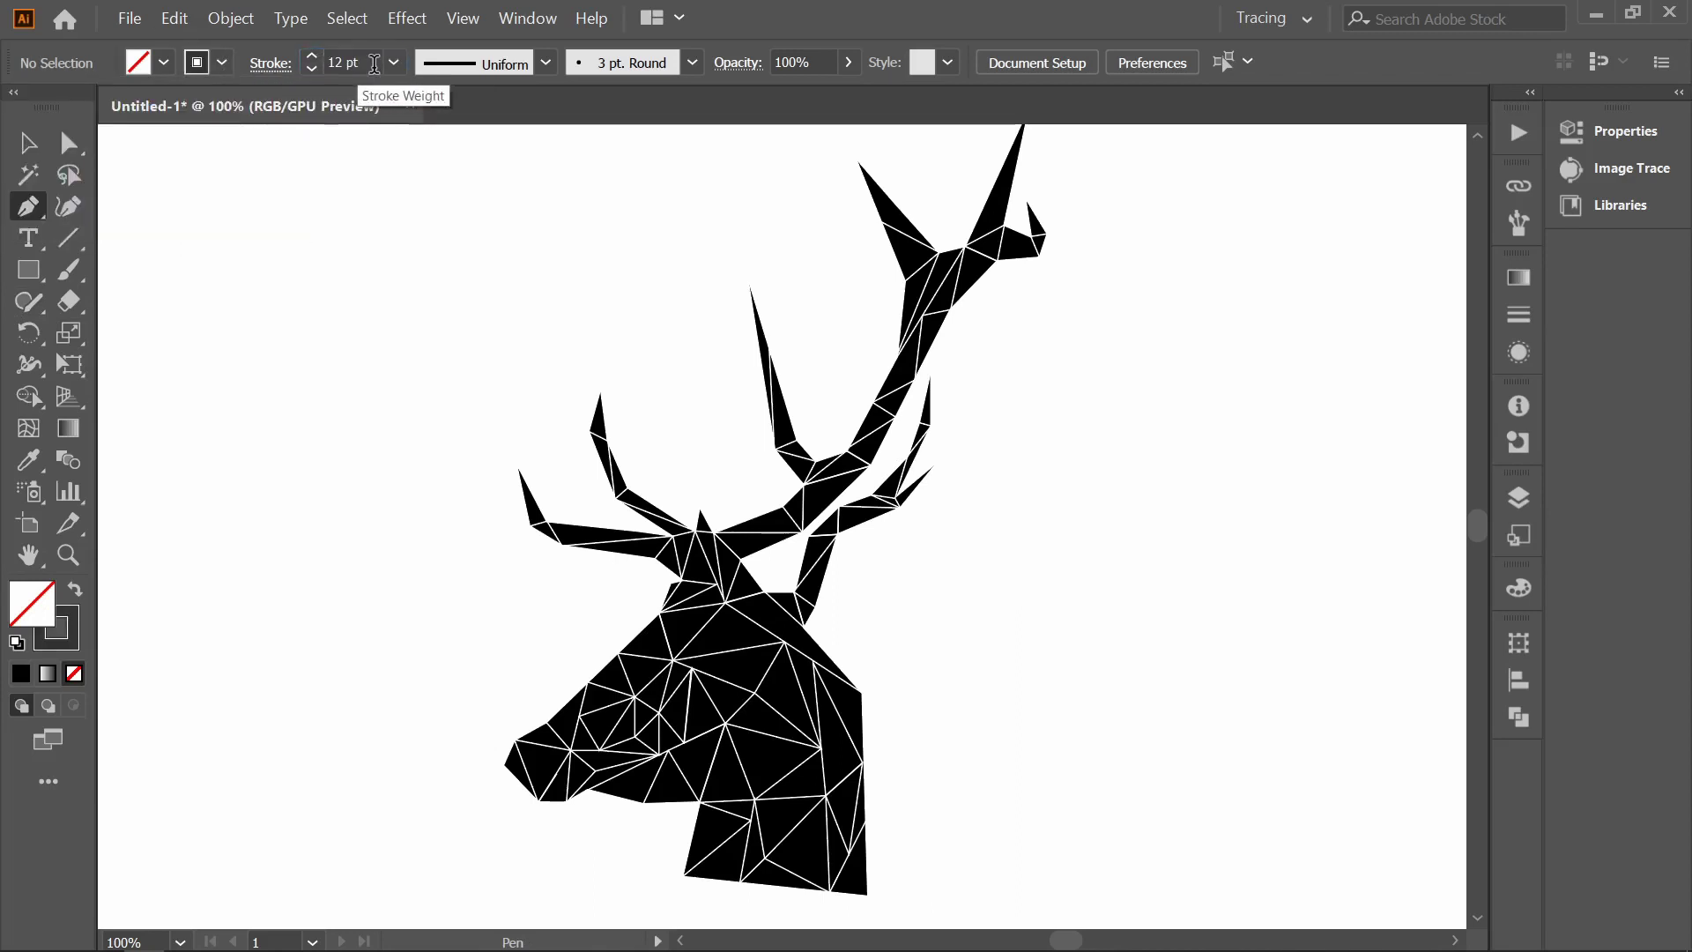
key("ctrl+minus")
scroll(1065, 476, "right", 5)
scroll(907, 495, "right", 2)
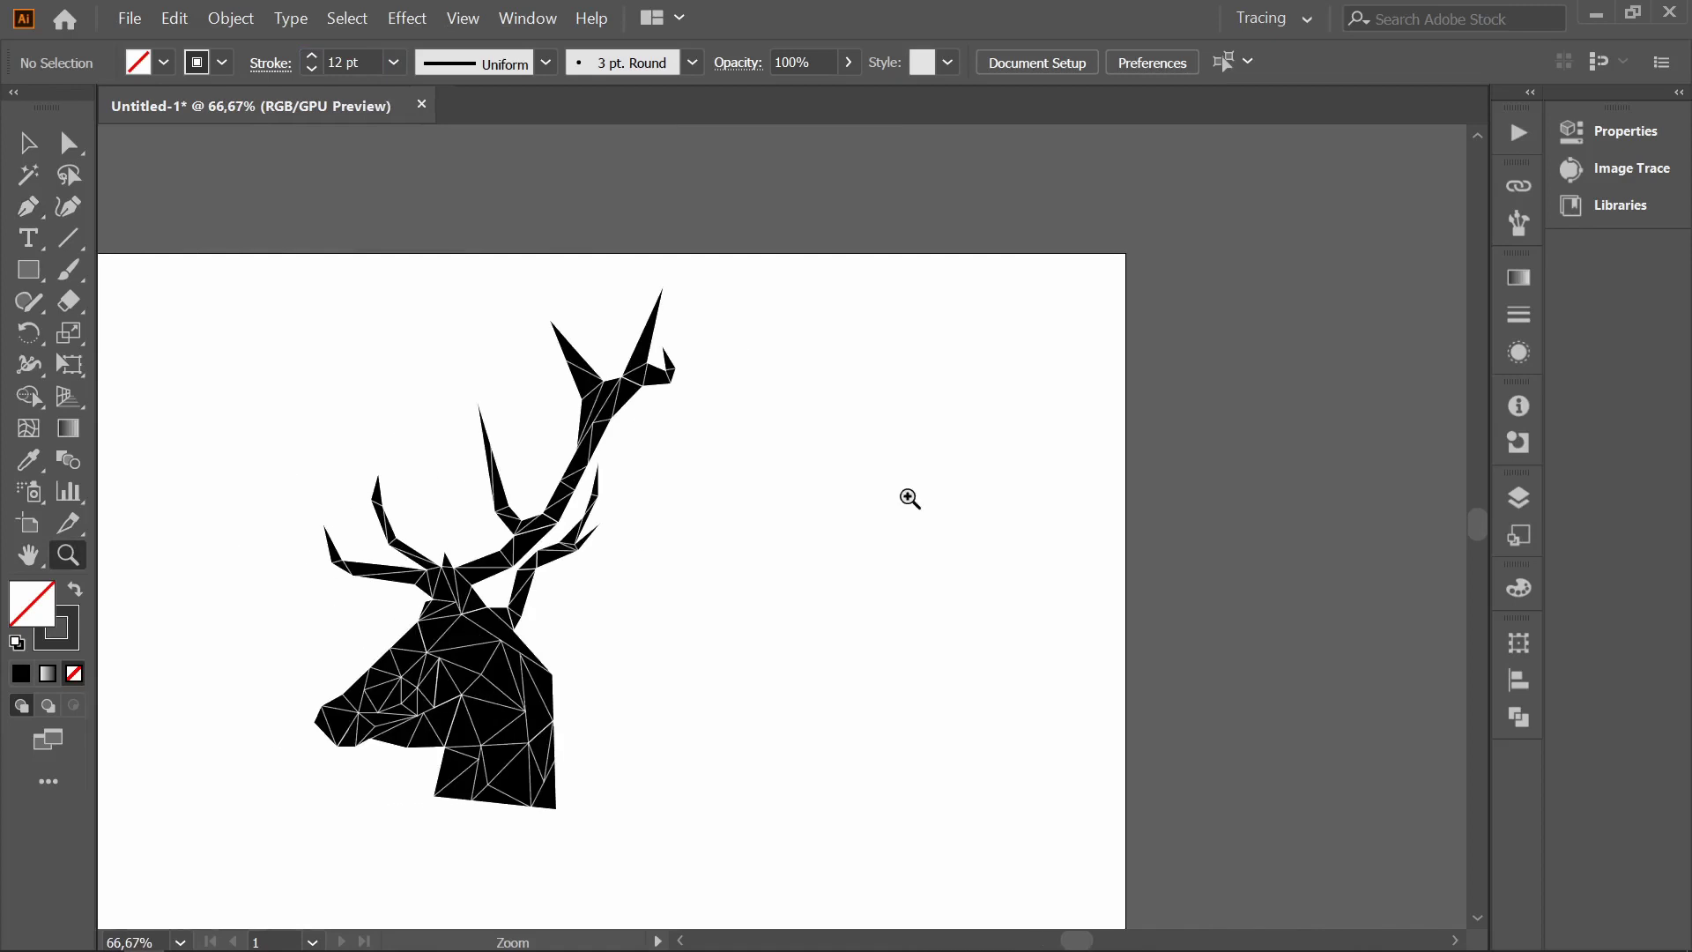
scroll(848, 490, "left", 2)
scroll(848, 490, "down", 2)
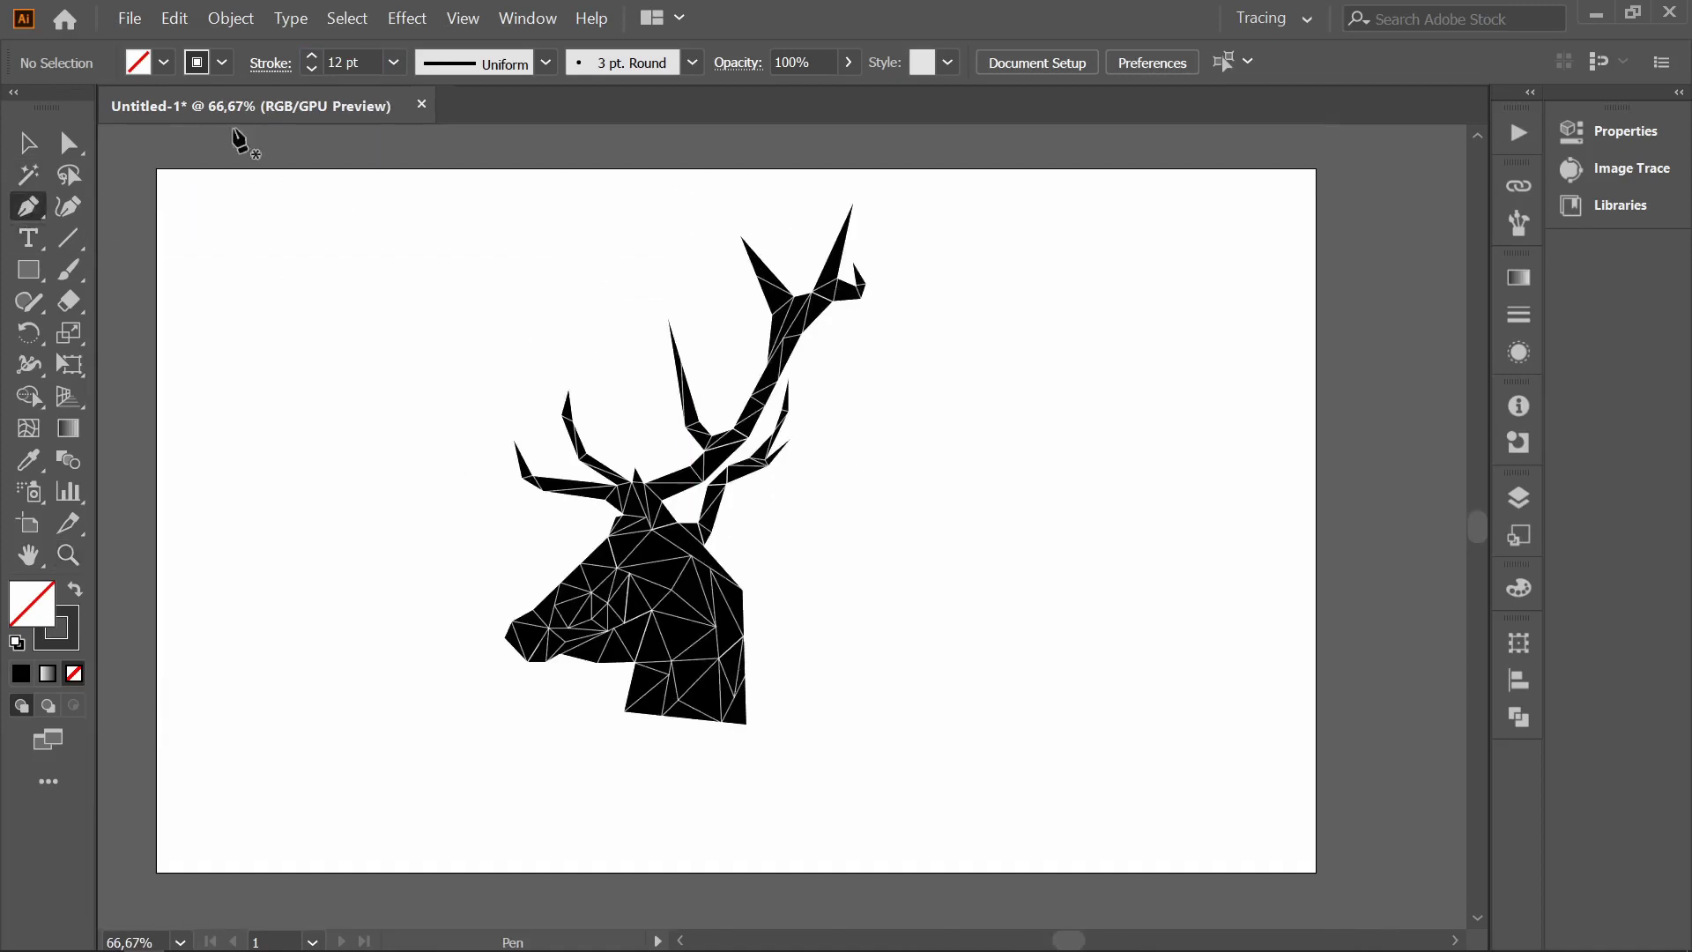
- Draw the large inverted triangle outline and send it backward behind the stag head
left_click(377, 283)
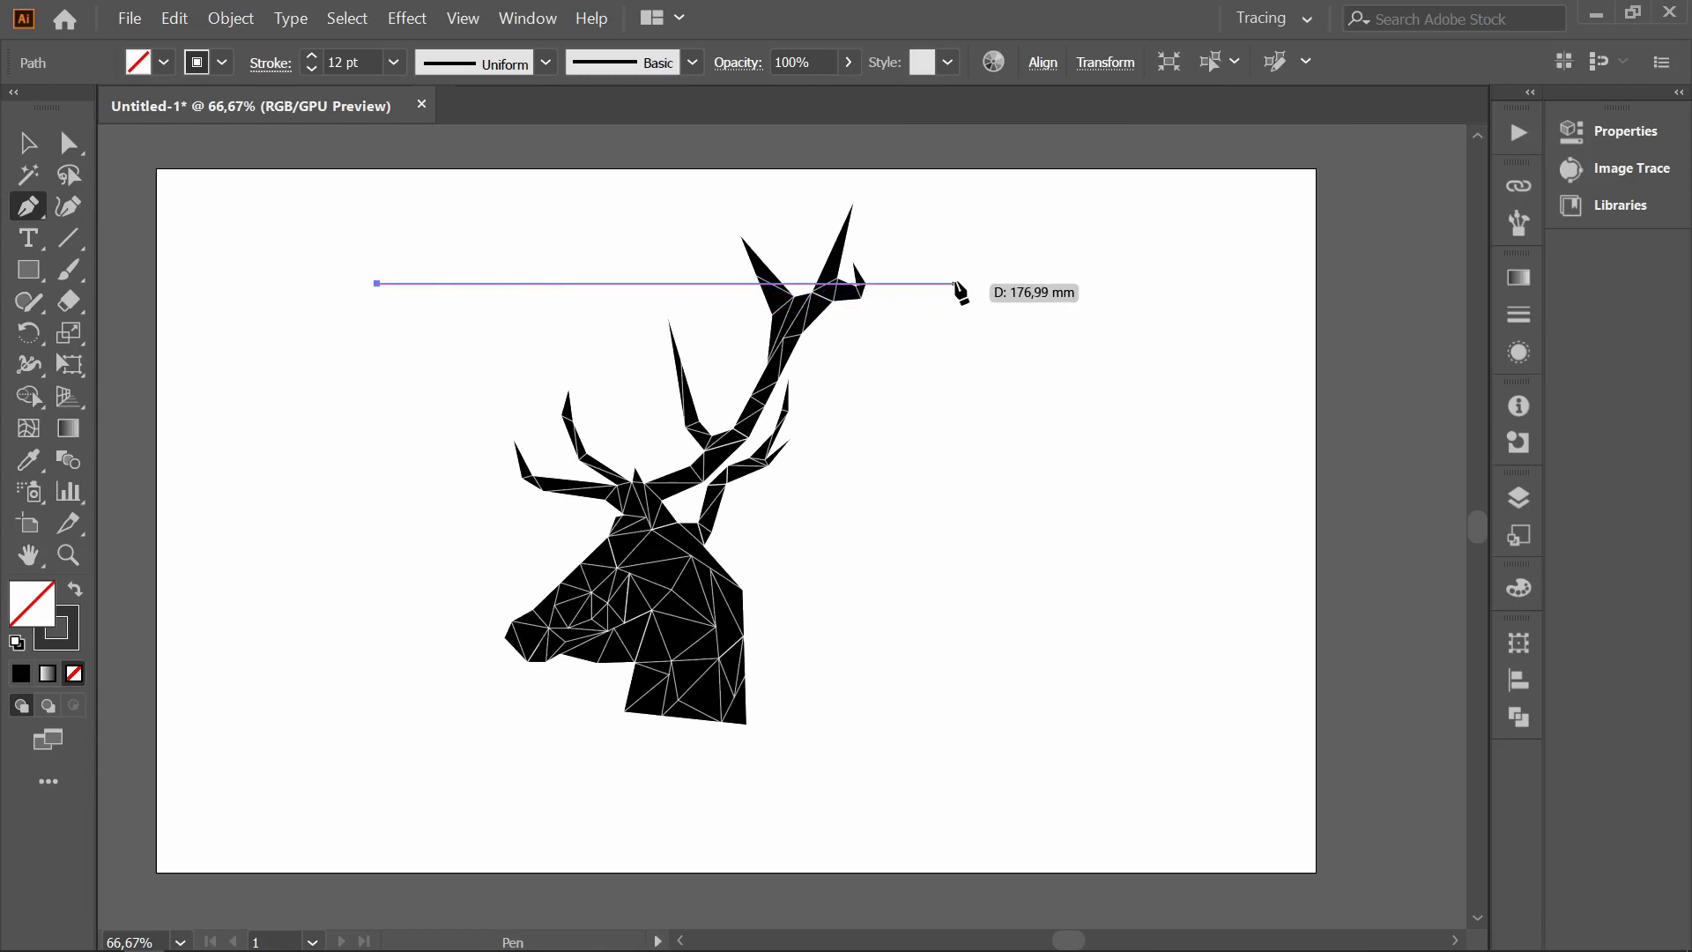
left_click(970, 283)
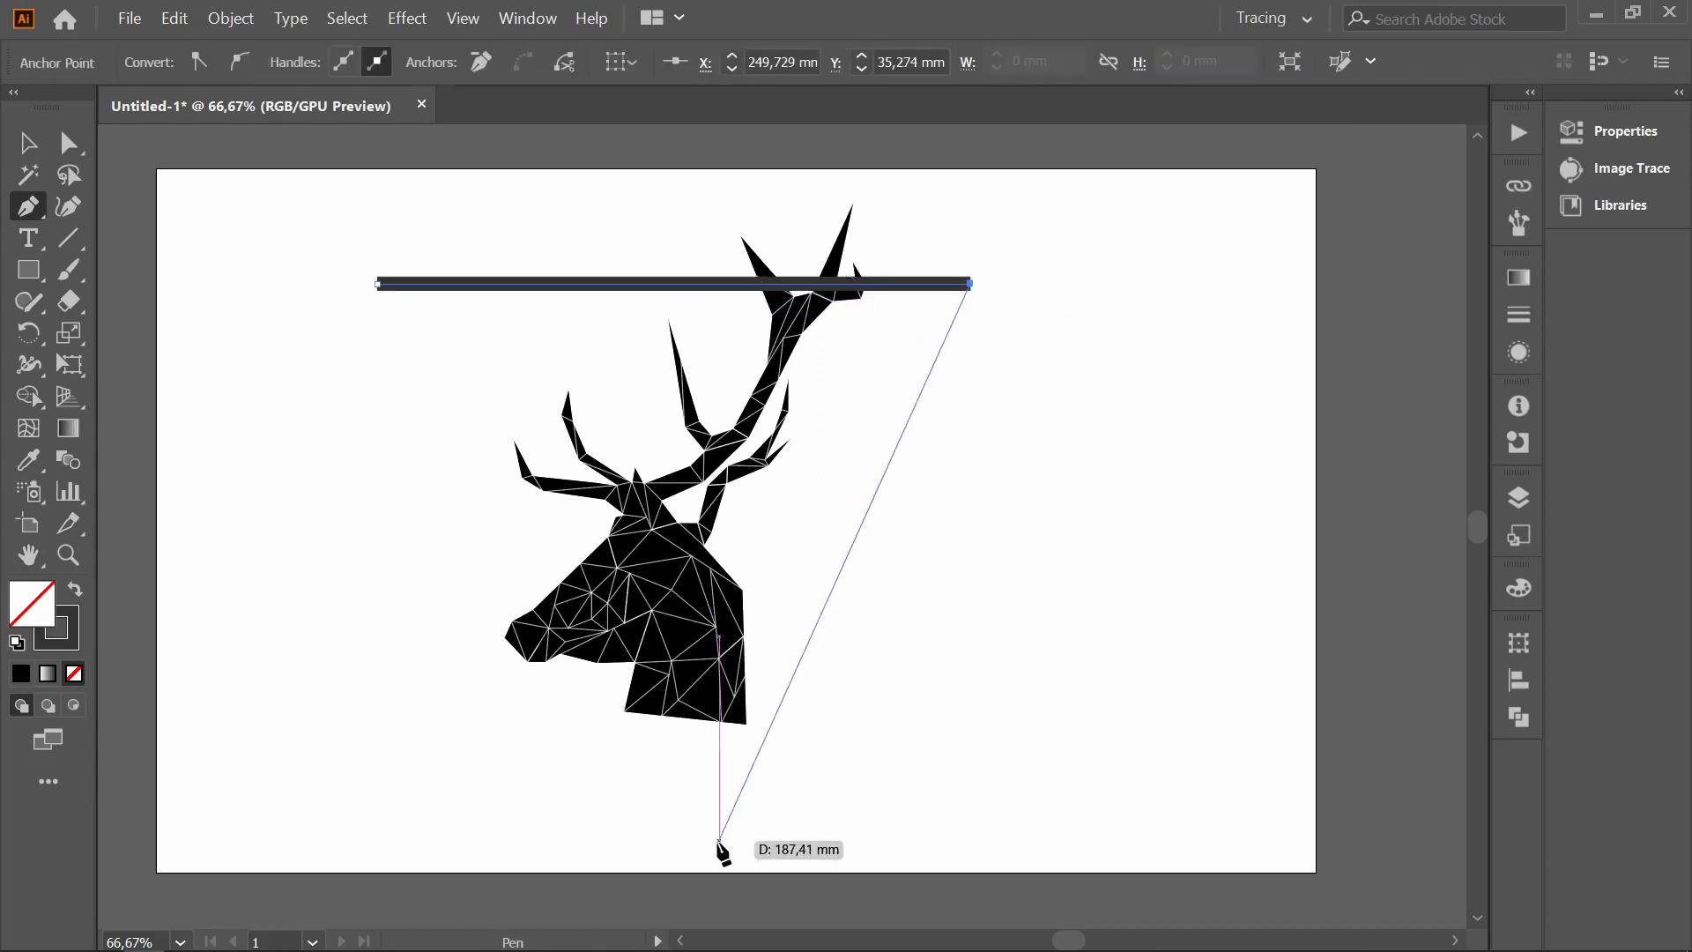
left_click(674, 865)
left_click(377, 282)
key("v")
right_click(901, 284)
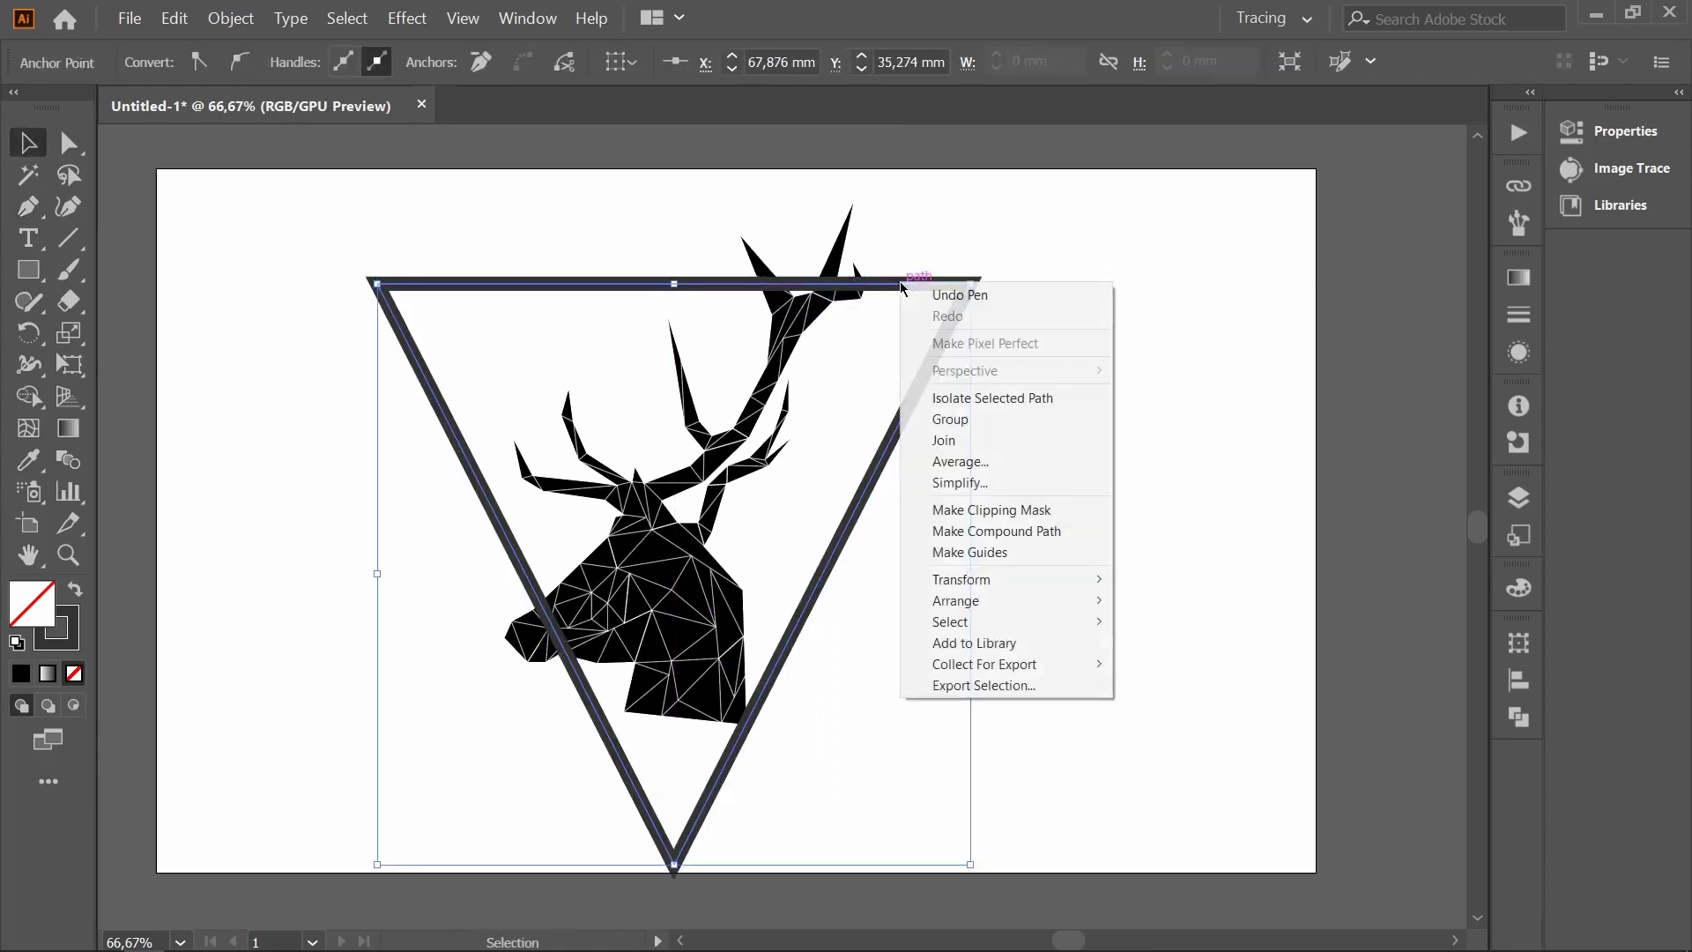
left_click(1198, 642)
left_click(1174, 591)
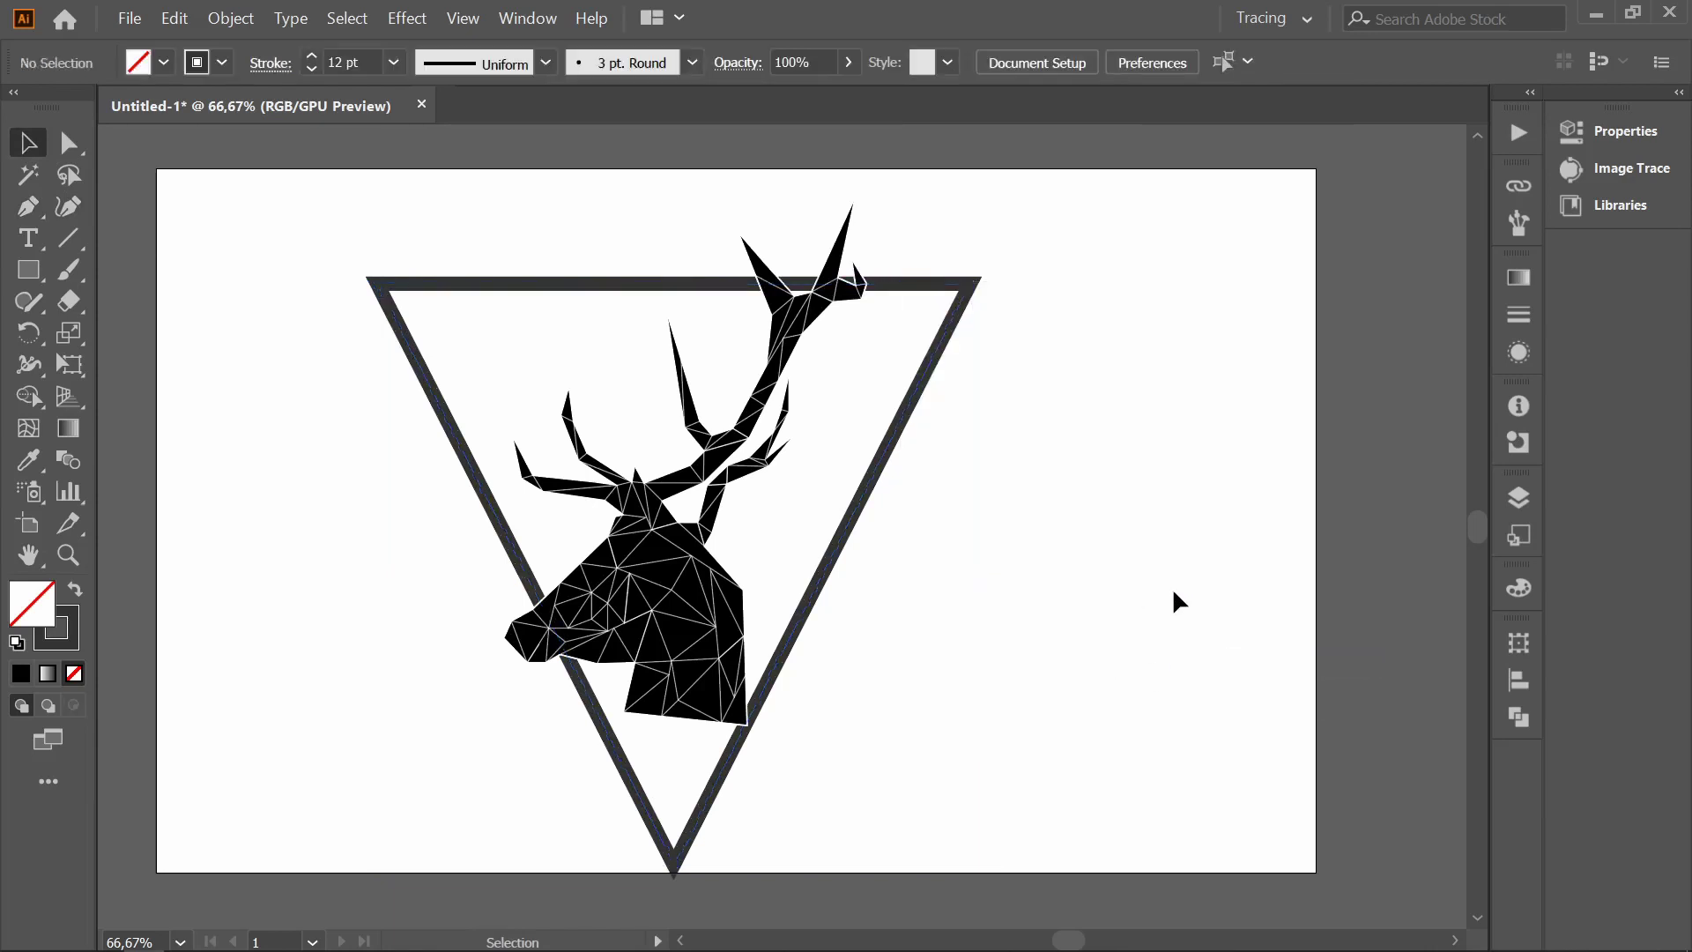
- Lower the triangle, then select it with the stag head and move both to the right
left_click_drag(869, 494, 850, 536)
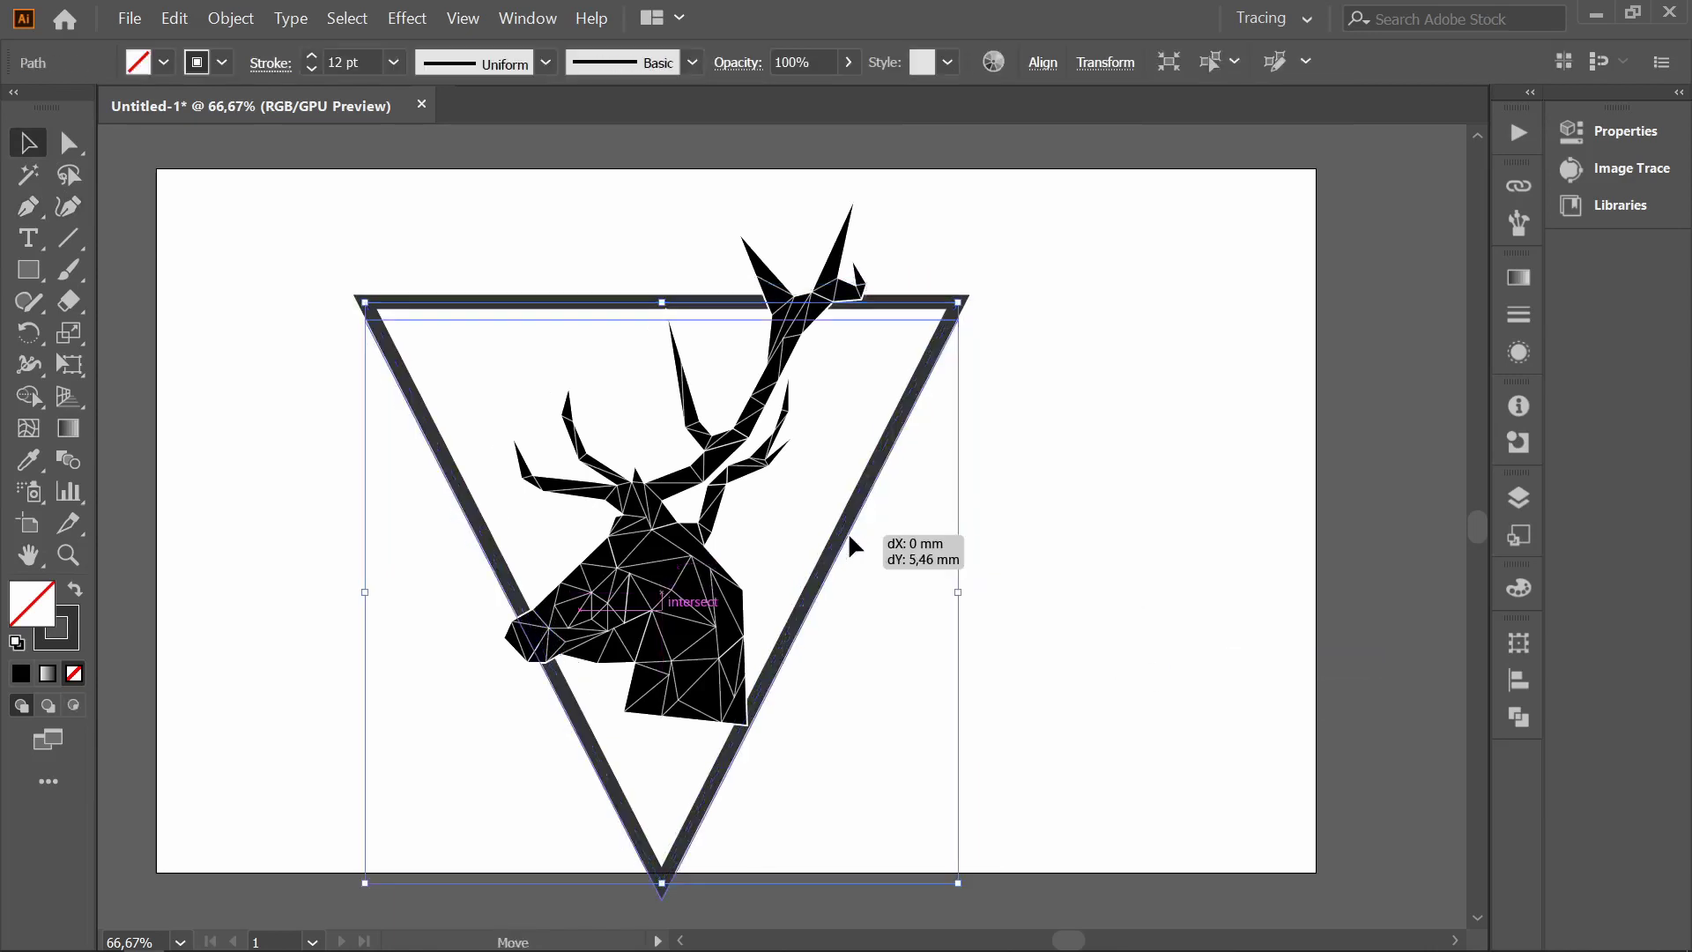
left_click_drag(849, 539, 828, 642)
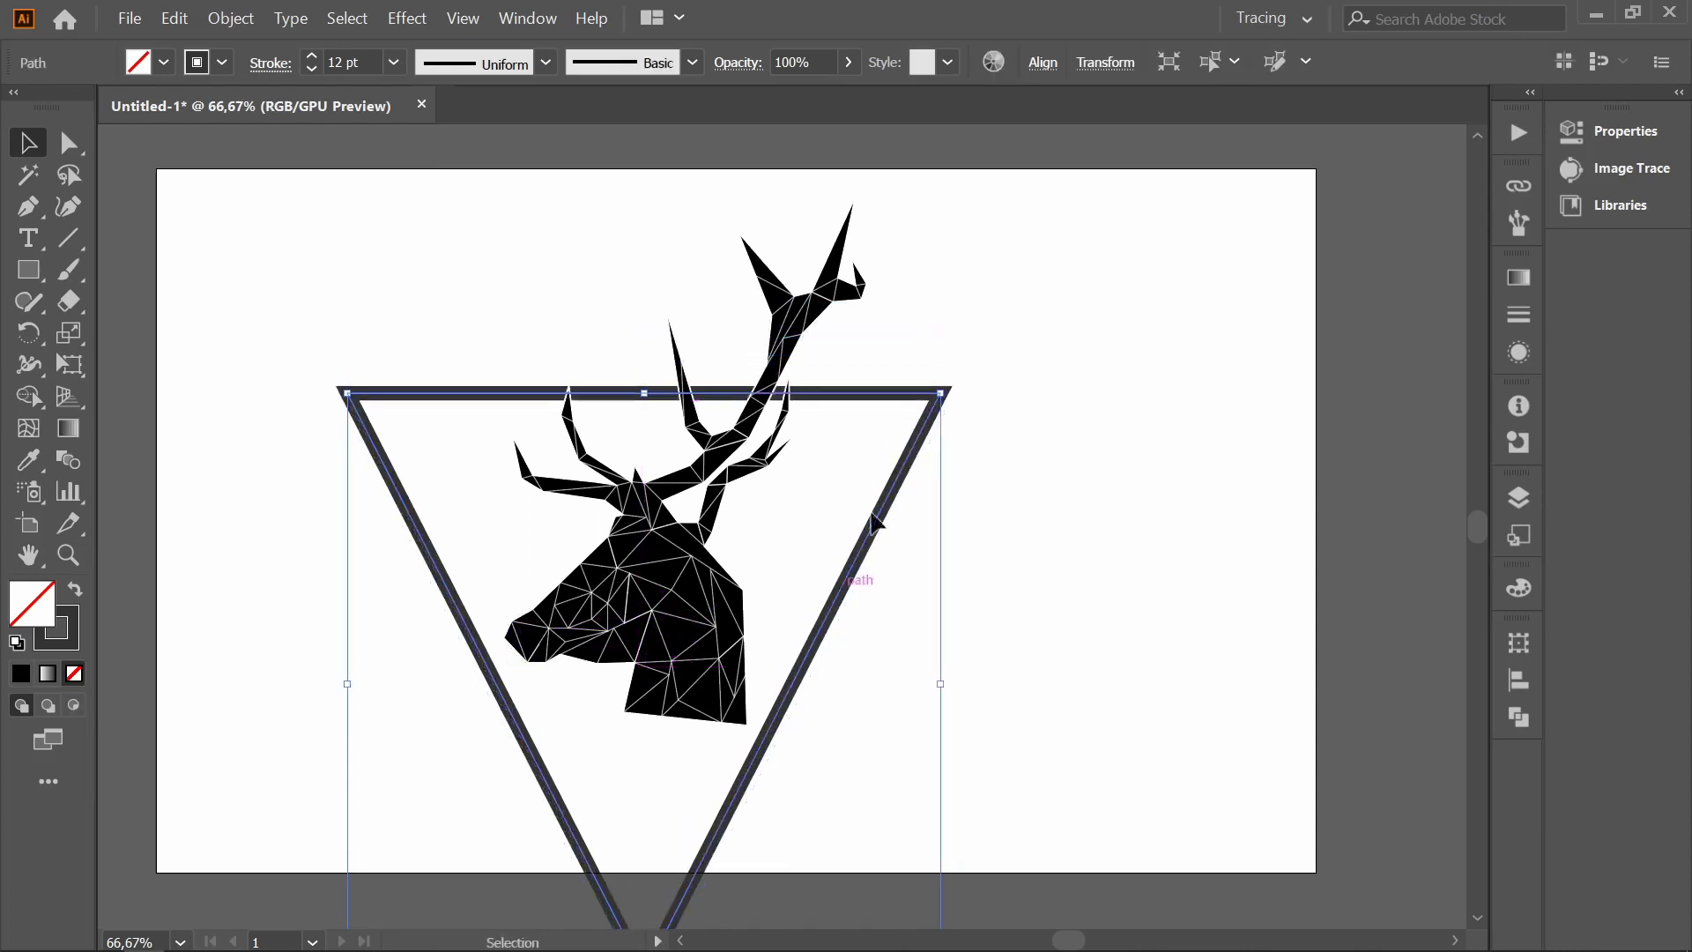
left_click_drag(328, 251, 831, 442)
left_click(855, 286)
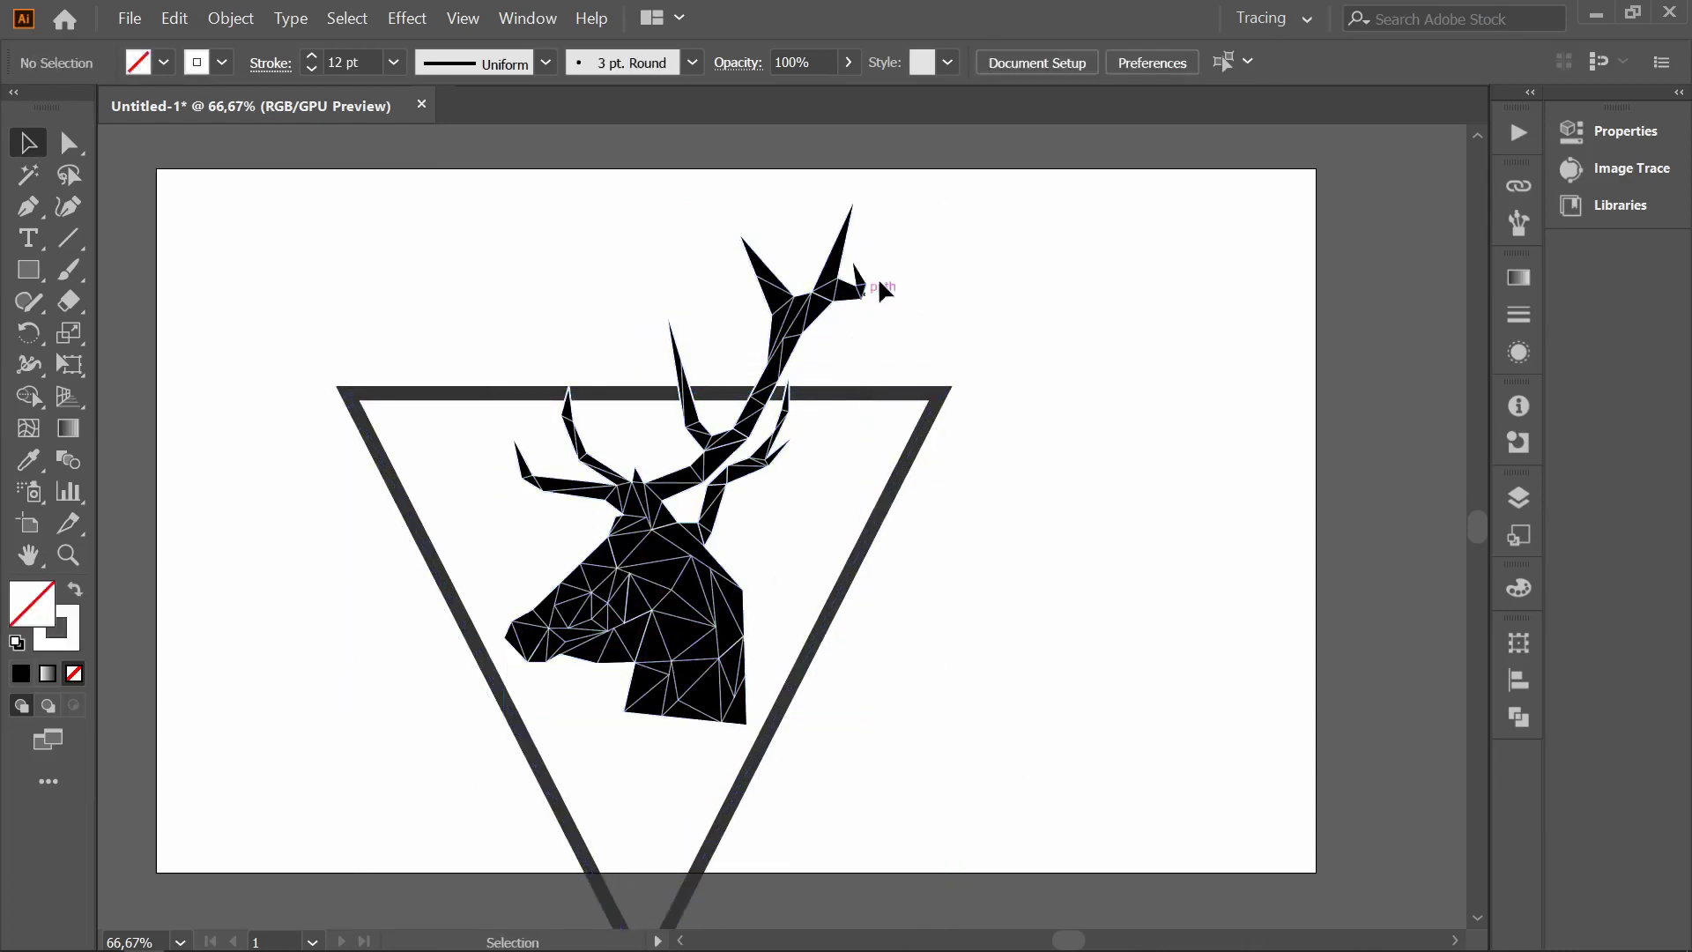
left_click_drag(878, 291, 1249, 498)
- Group all the stag head pieces into a single object
left_click(1249, 498)
left_click_drag(890, 499, 1430, 399)
right_click(685, 599)
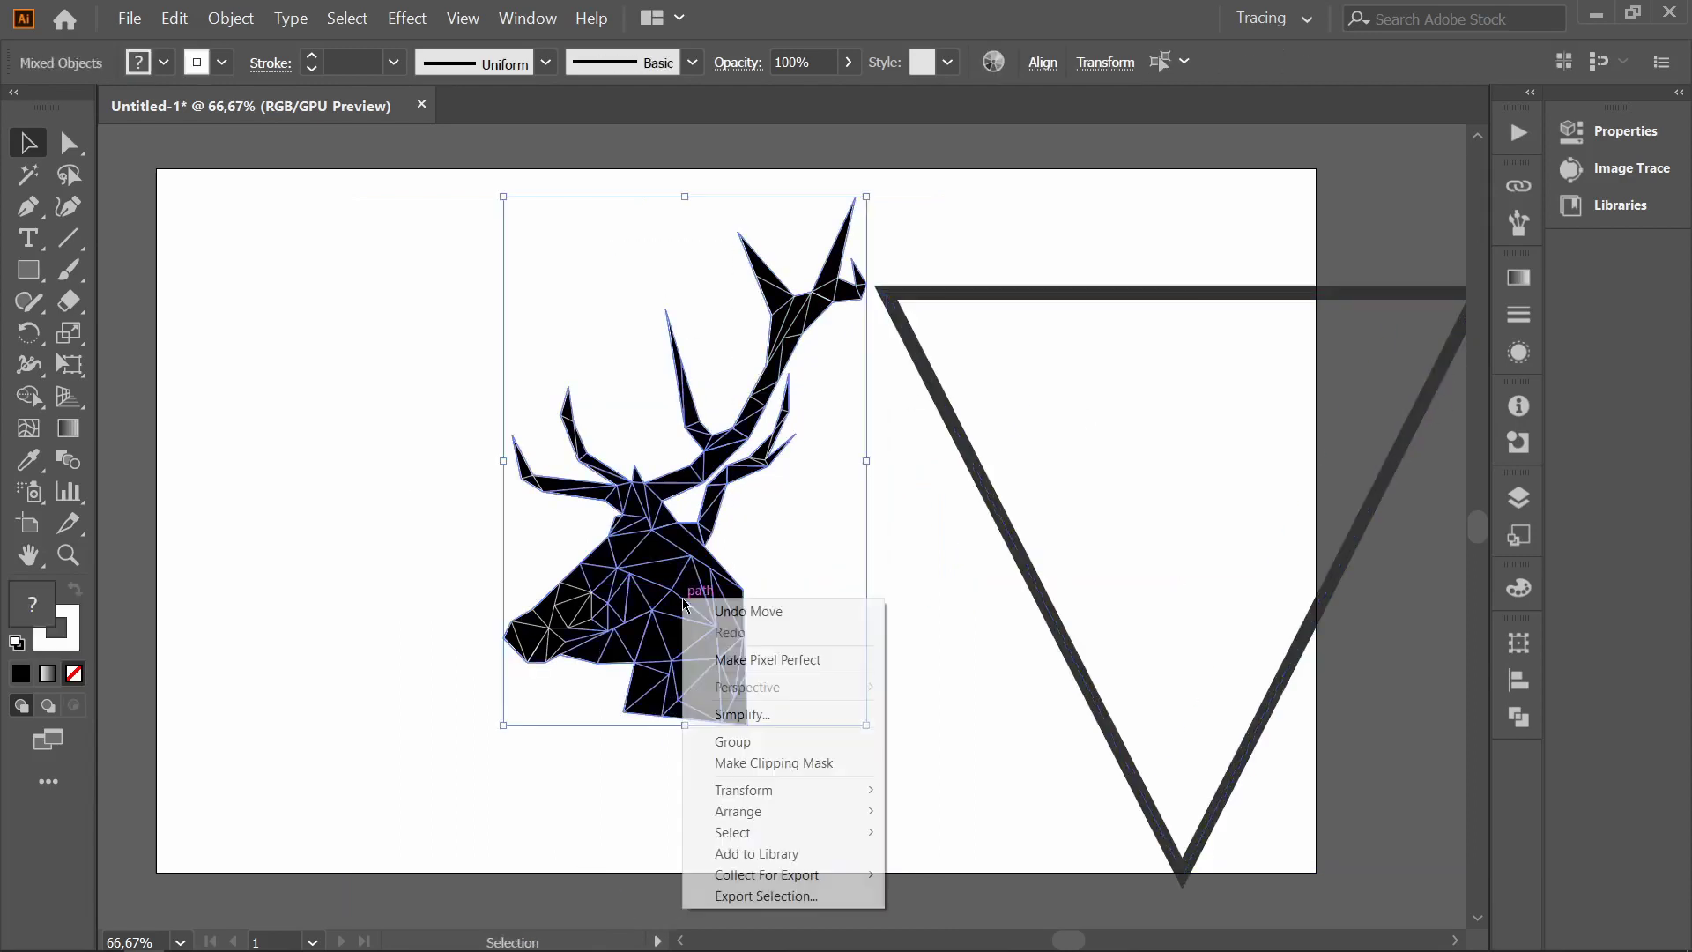
left_click(746, 742)
left_click(427, 586)
key("a")
key("ctrl+a")
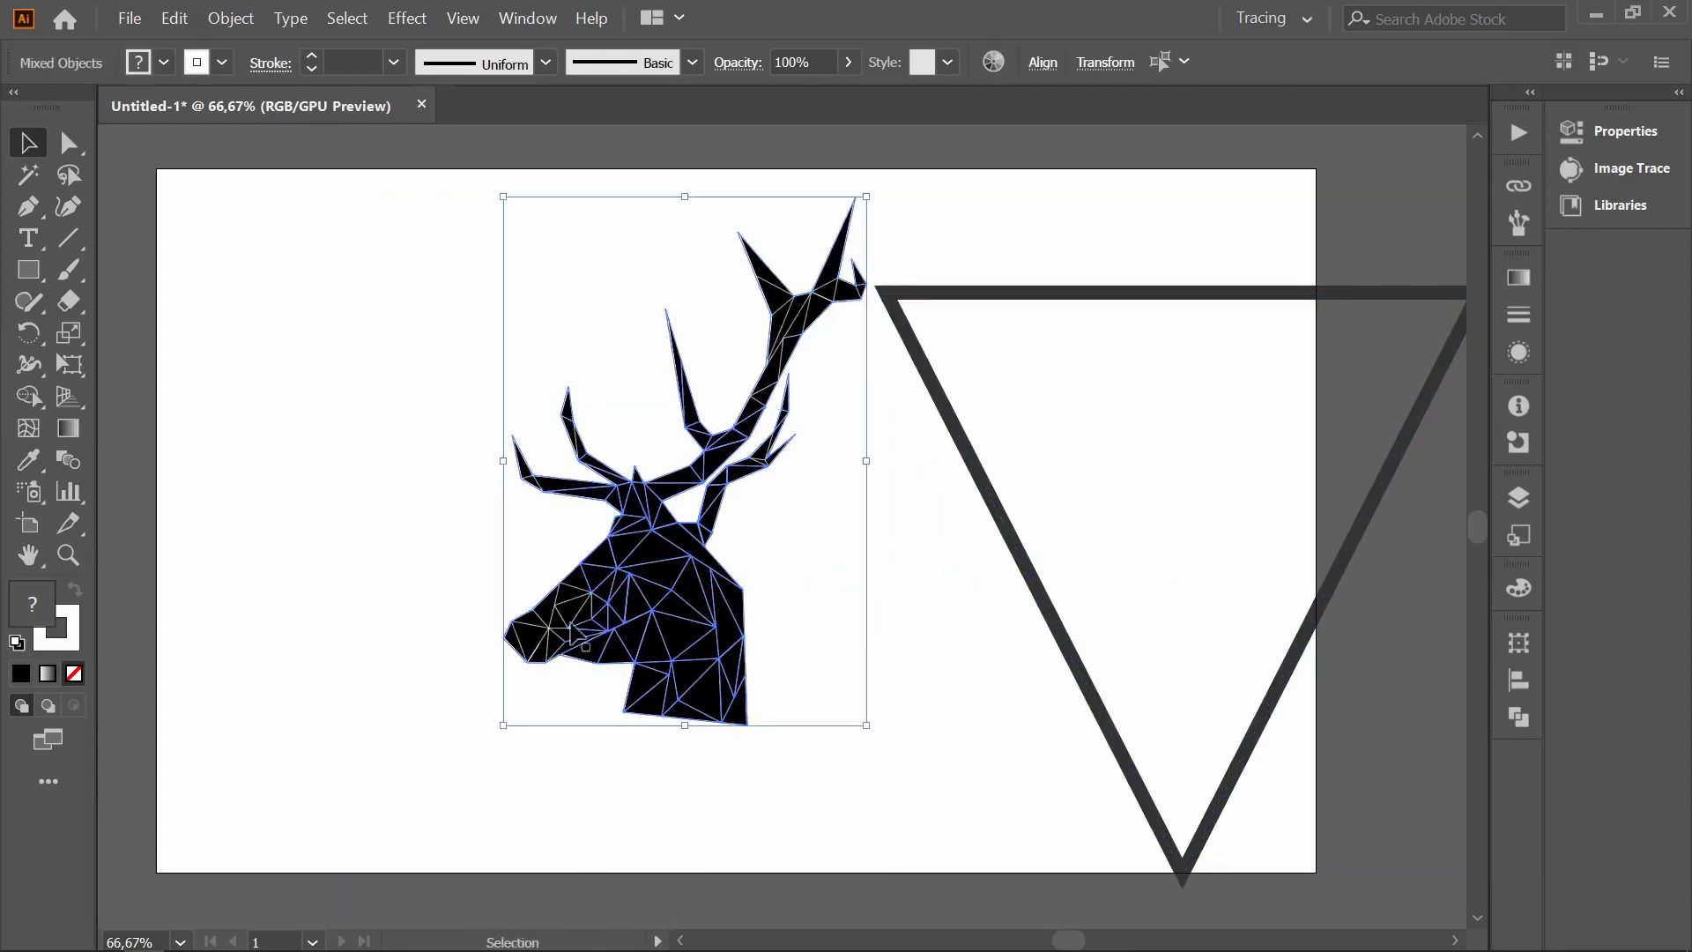
left_click_drag(568, 460, 583, 480)
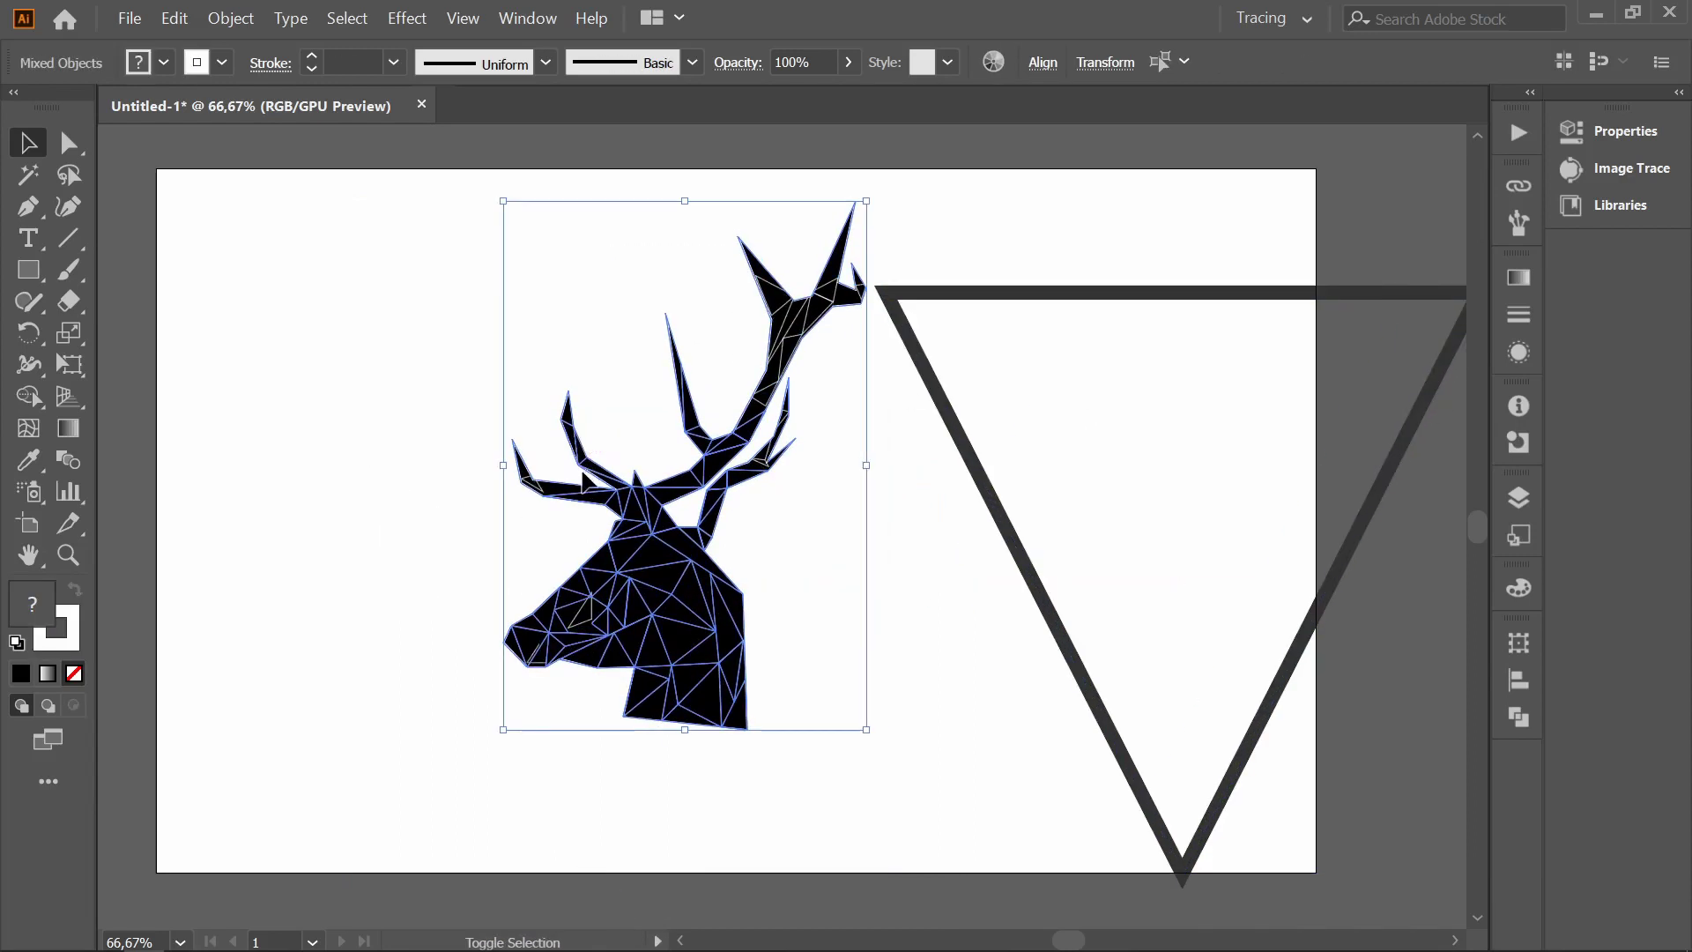
key("ctrl+z")
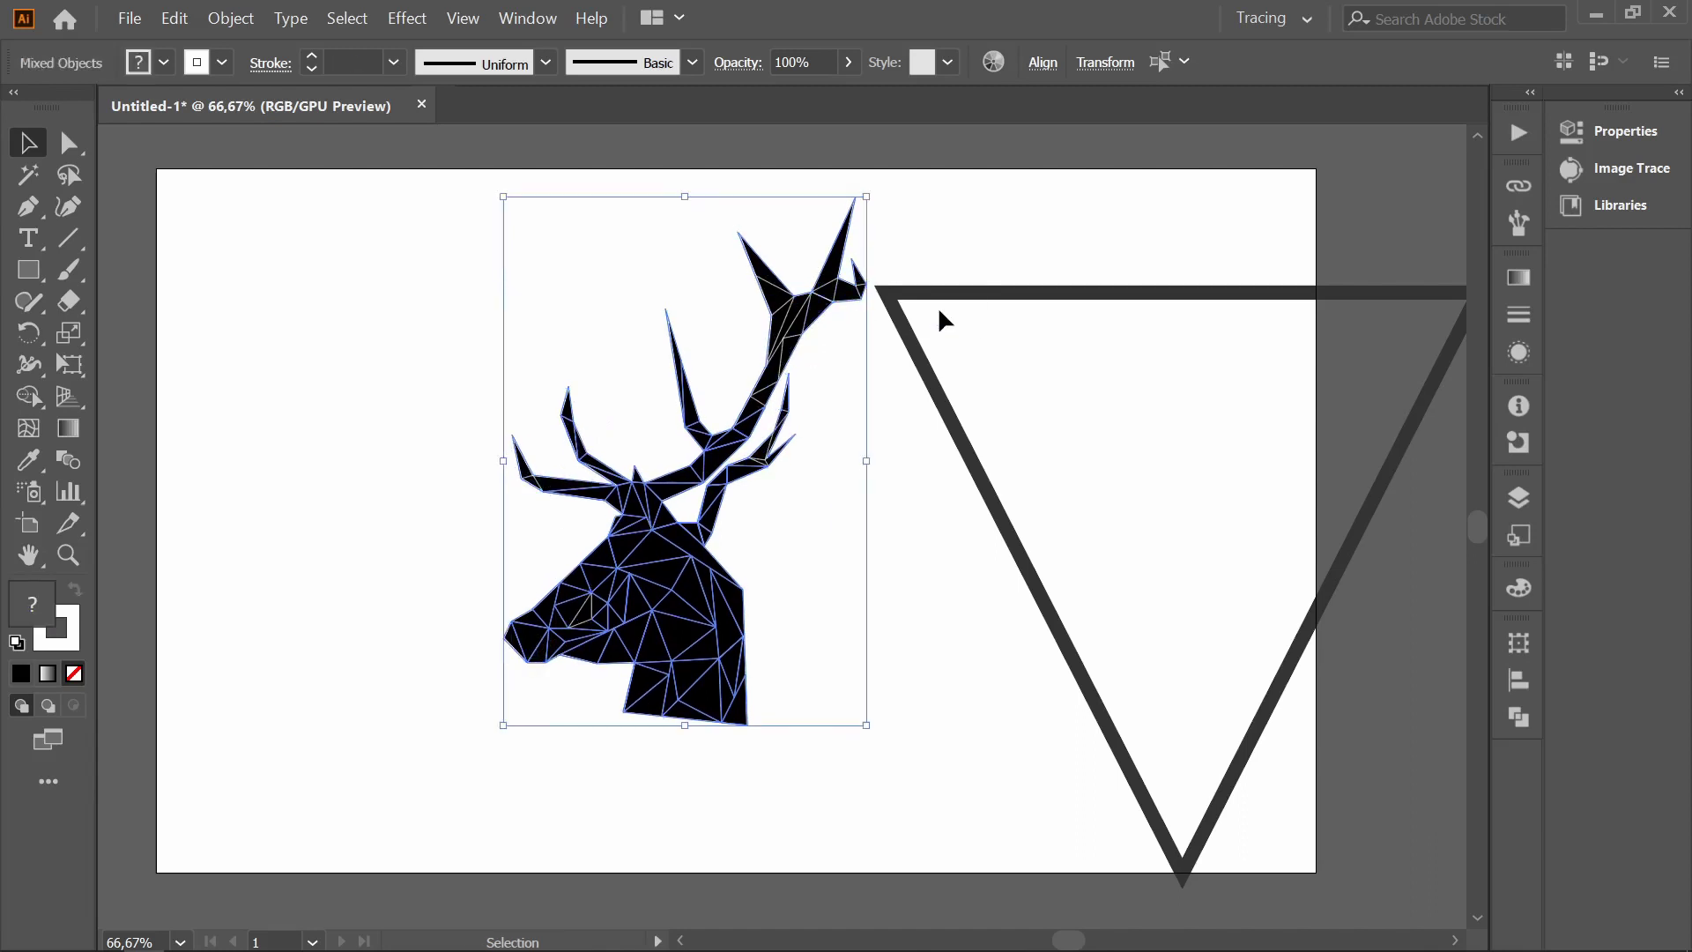
- Resize the grouped stag head and fit it inside the triangle outline
left_click(938, 305)
key("ctrl+a")
left_click(695, 156)
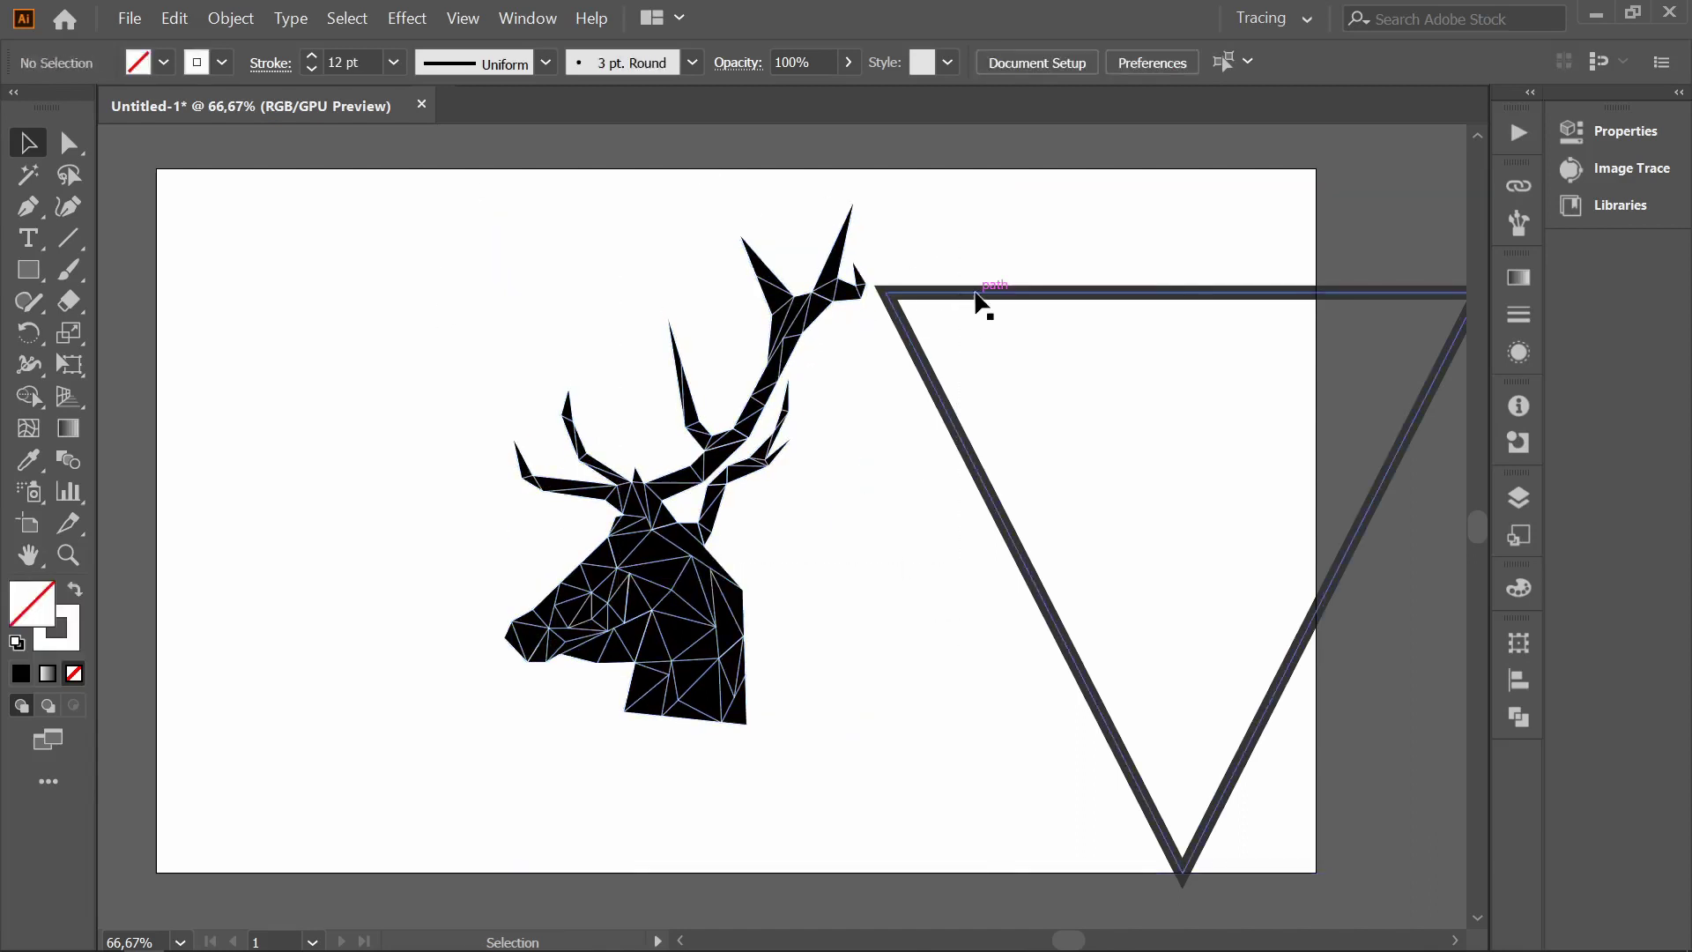
left_click_drag(978, 302, 1189, 302)
left_click_drag(933, 197, 445, 706)
key("ctrl+g")
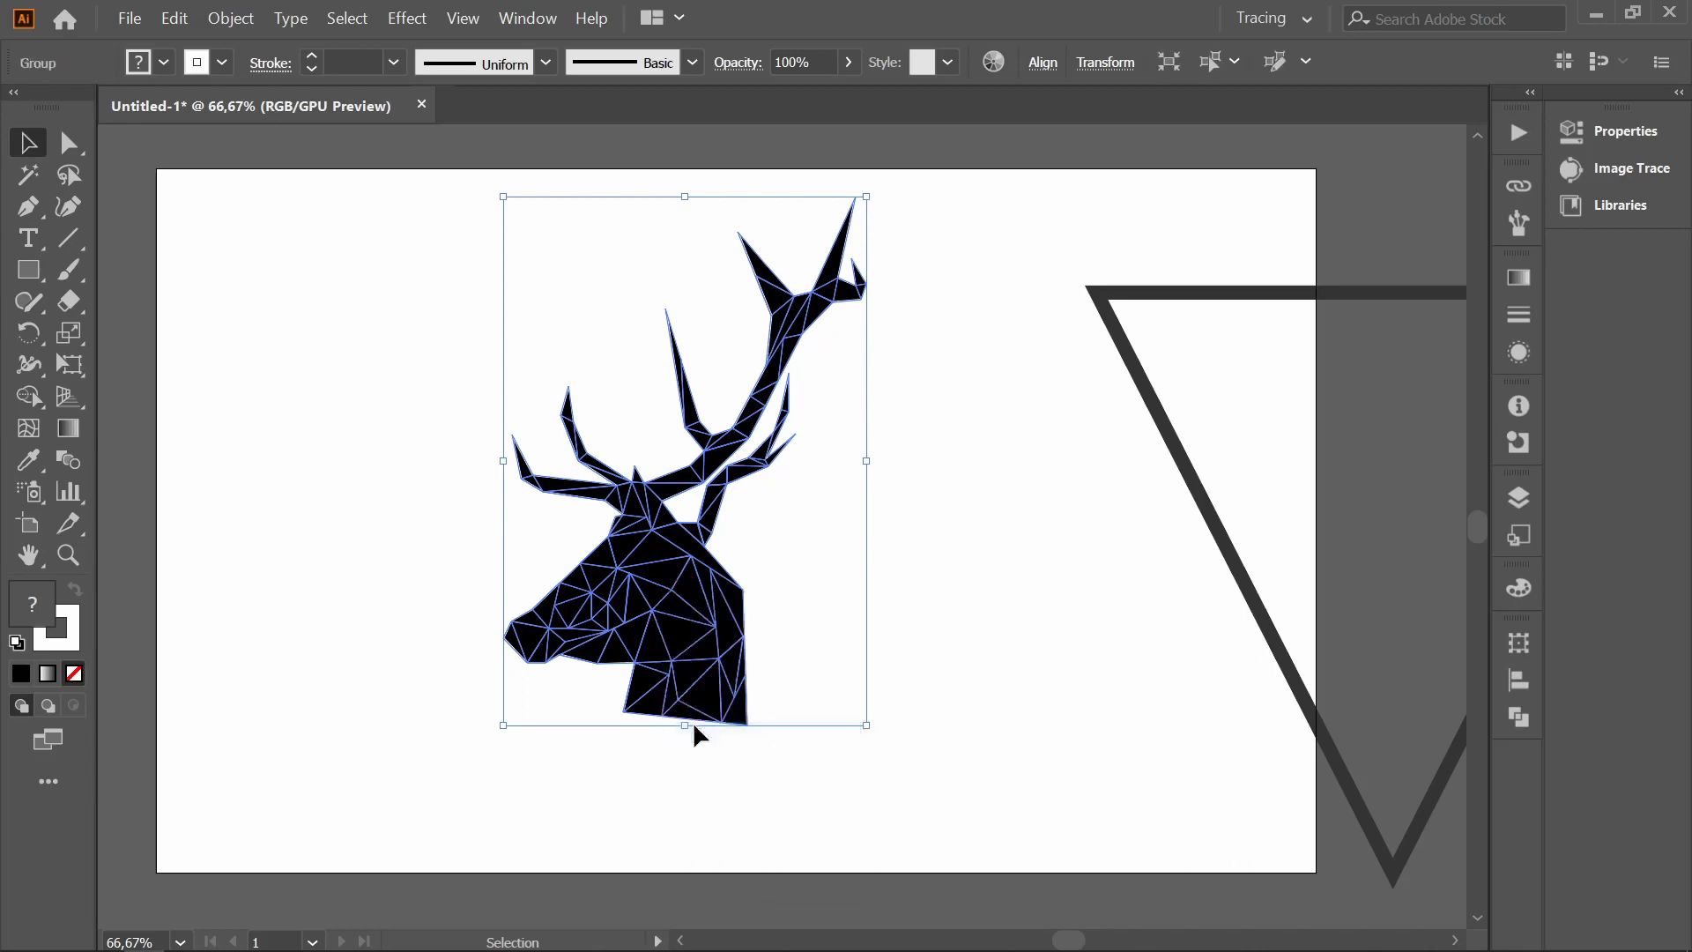
left_click_drag(866, 197, 728, 398)
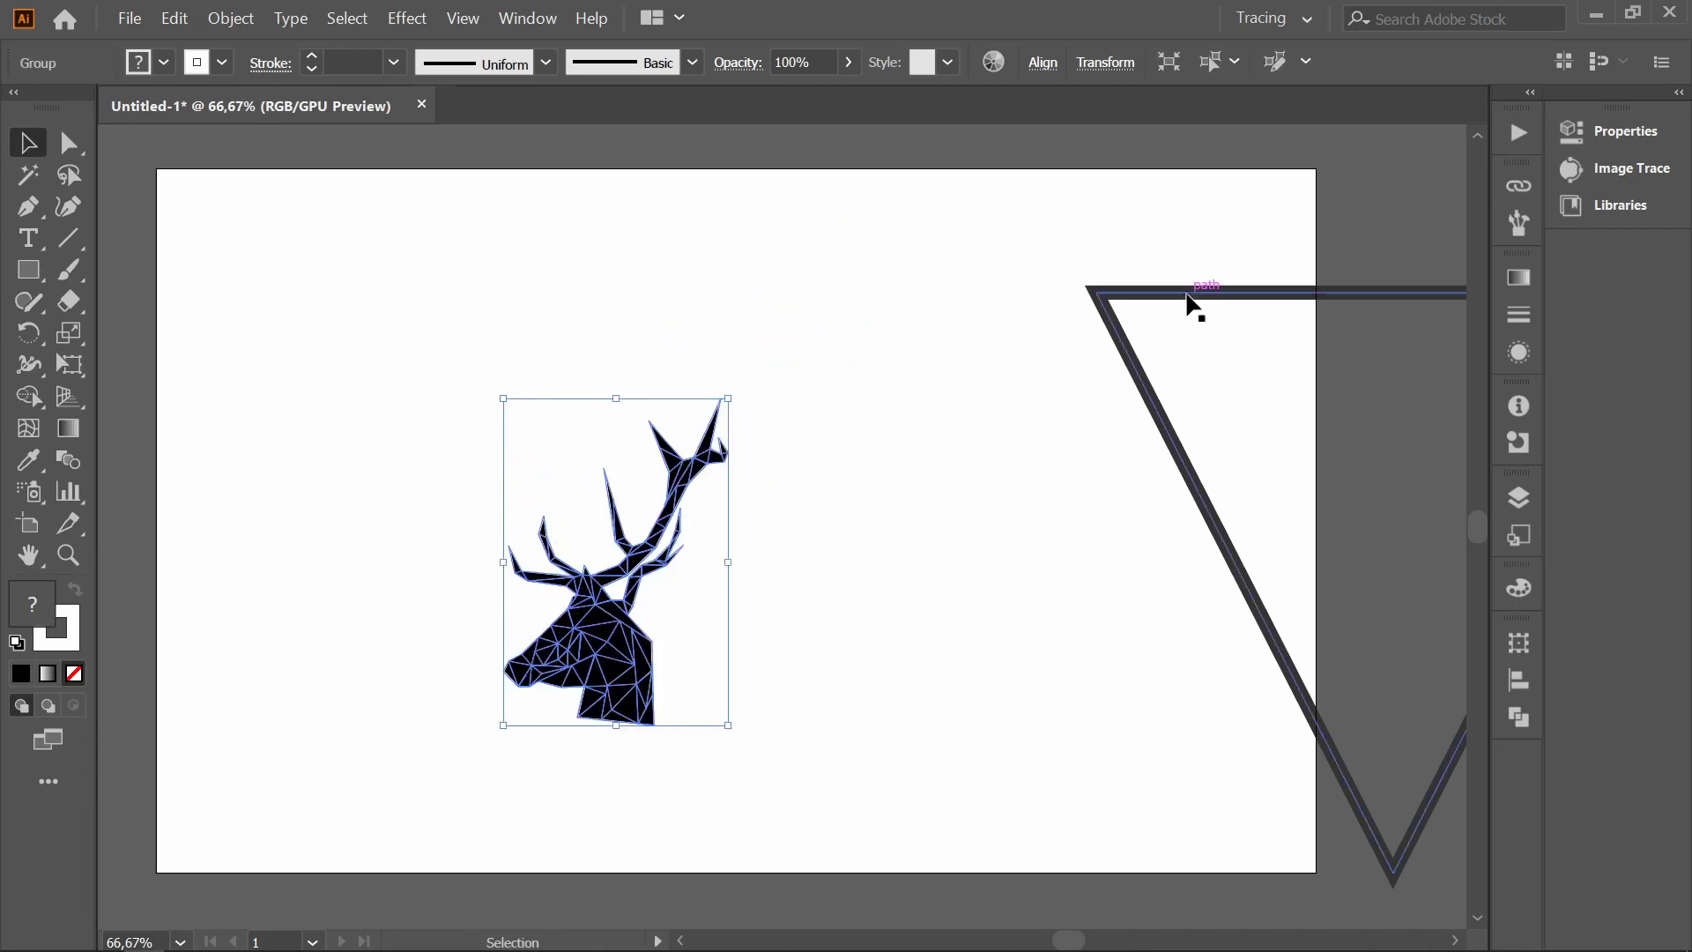
left_click_drag(1190, 304, 394, 374)
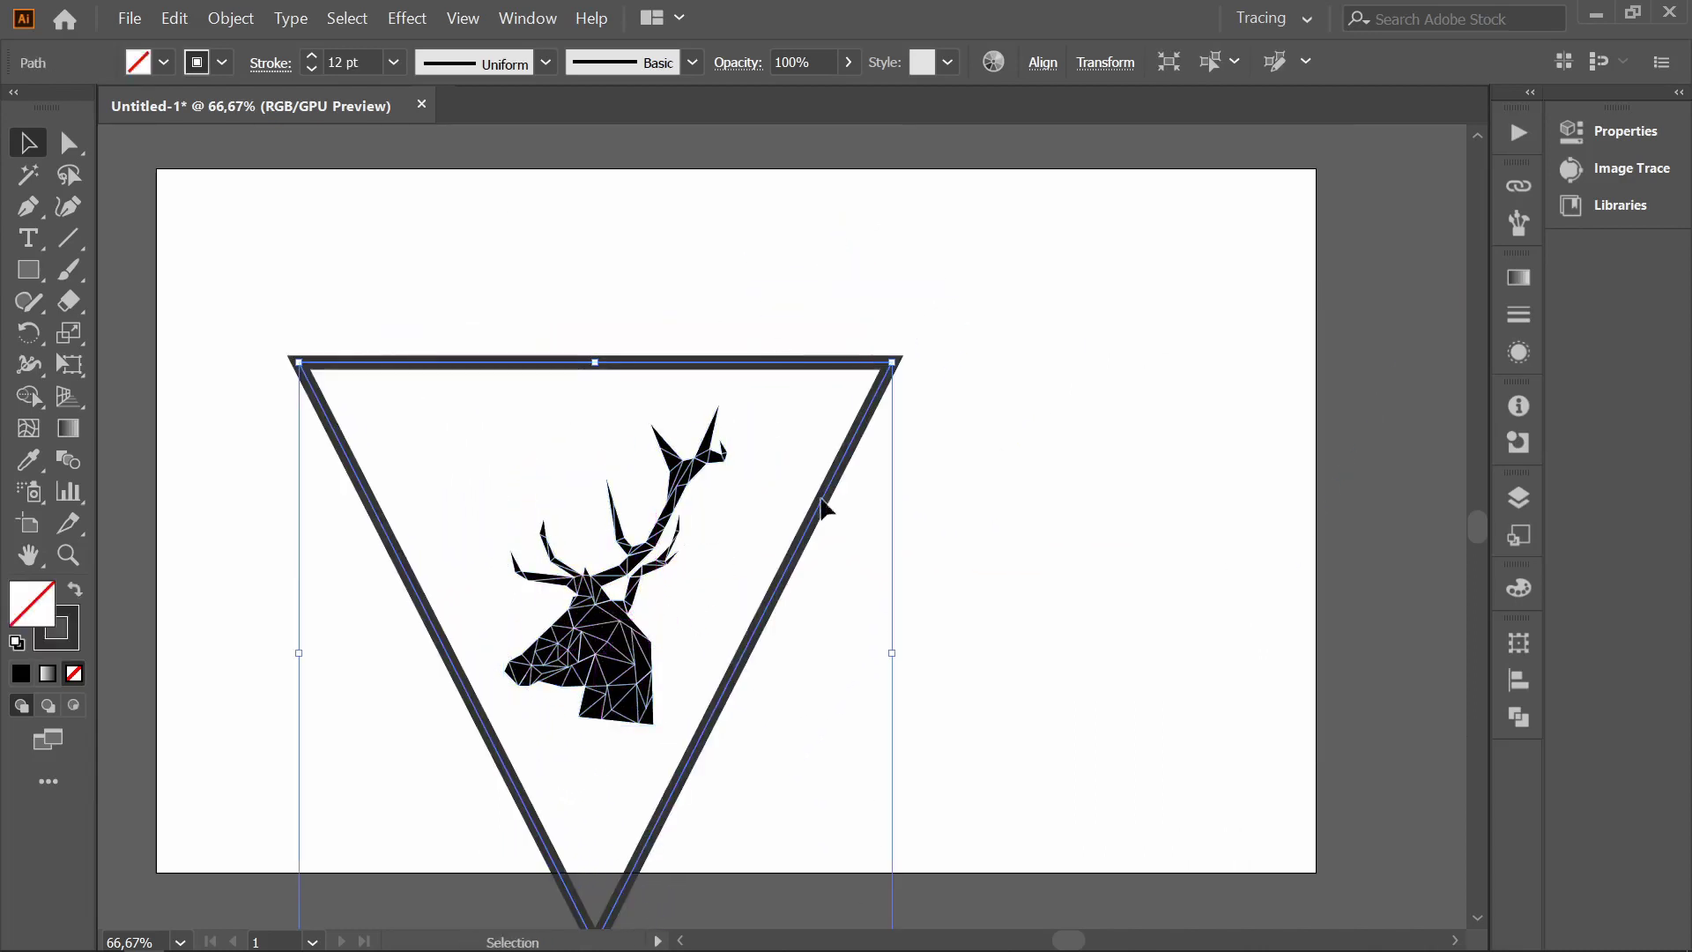
mouse_move(731, 406)
left_mouse_down()
mouse_move(894, 322)
mouse_move(883, 351)
left_mouse_up()
left_click(791, 366)
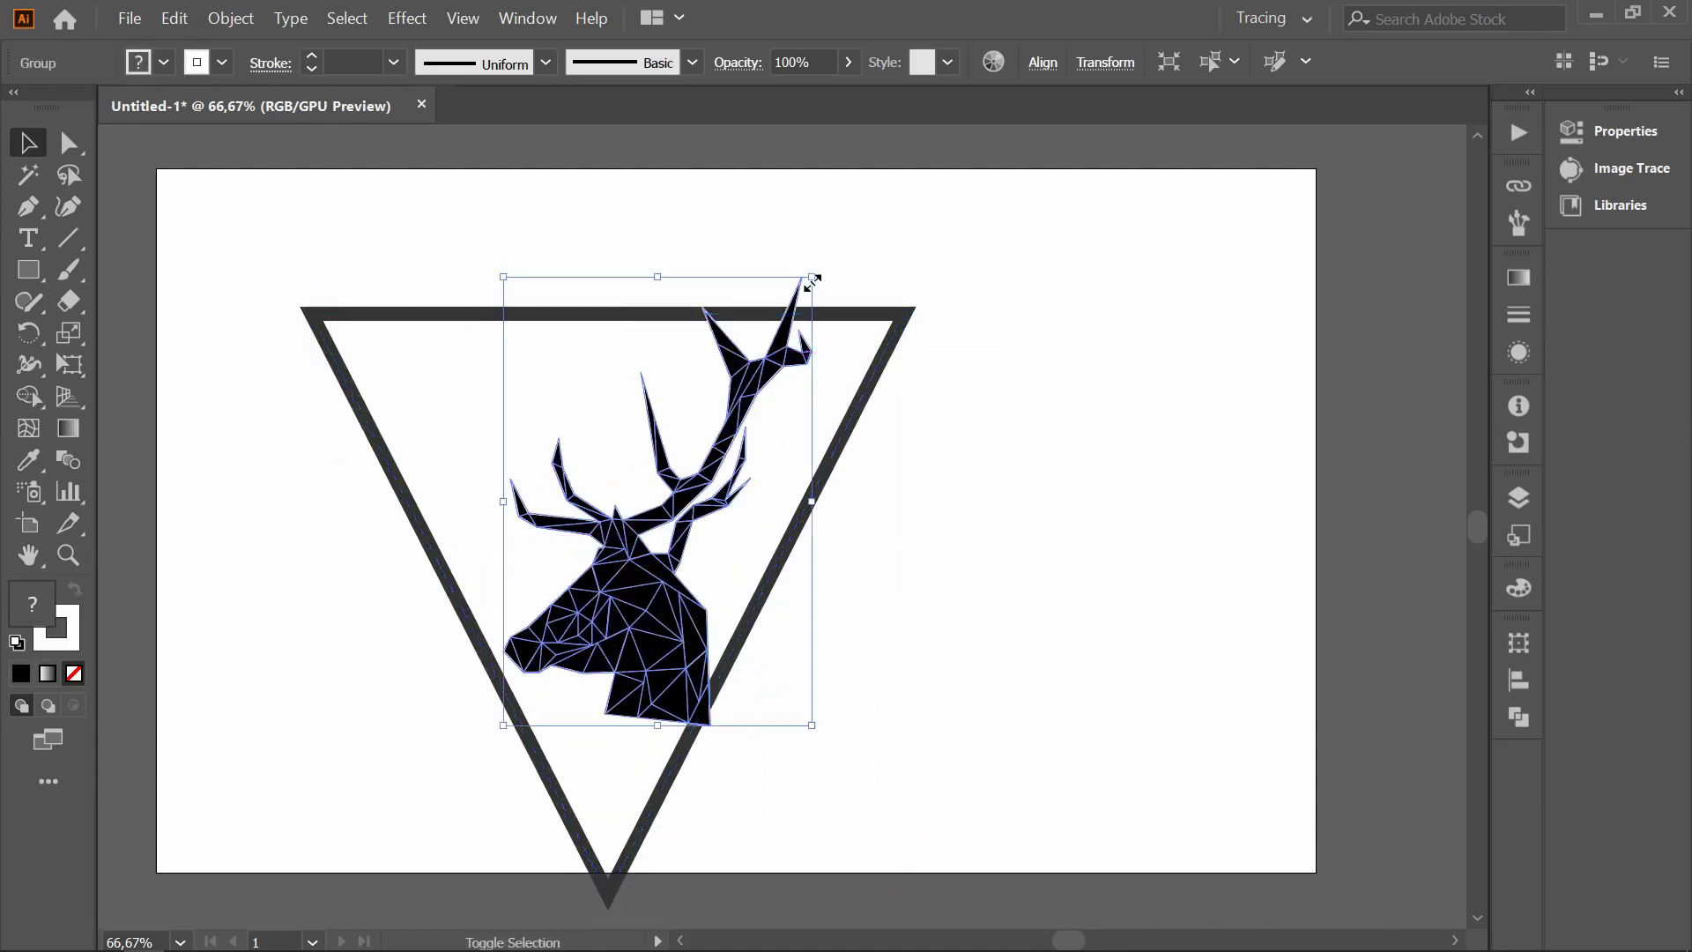
left_click_drag(809, 279, 839, 236)
- Scale the triangle and stag head together and move them to the artboard centre
mouse_move(890, 314)
left_mouse_down()
mouse_move(906, 257)
mouse_move(906, 361)
mouse_move(890, 364)
mouse_move(925, 382)
left_mouse_up()
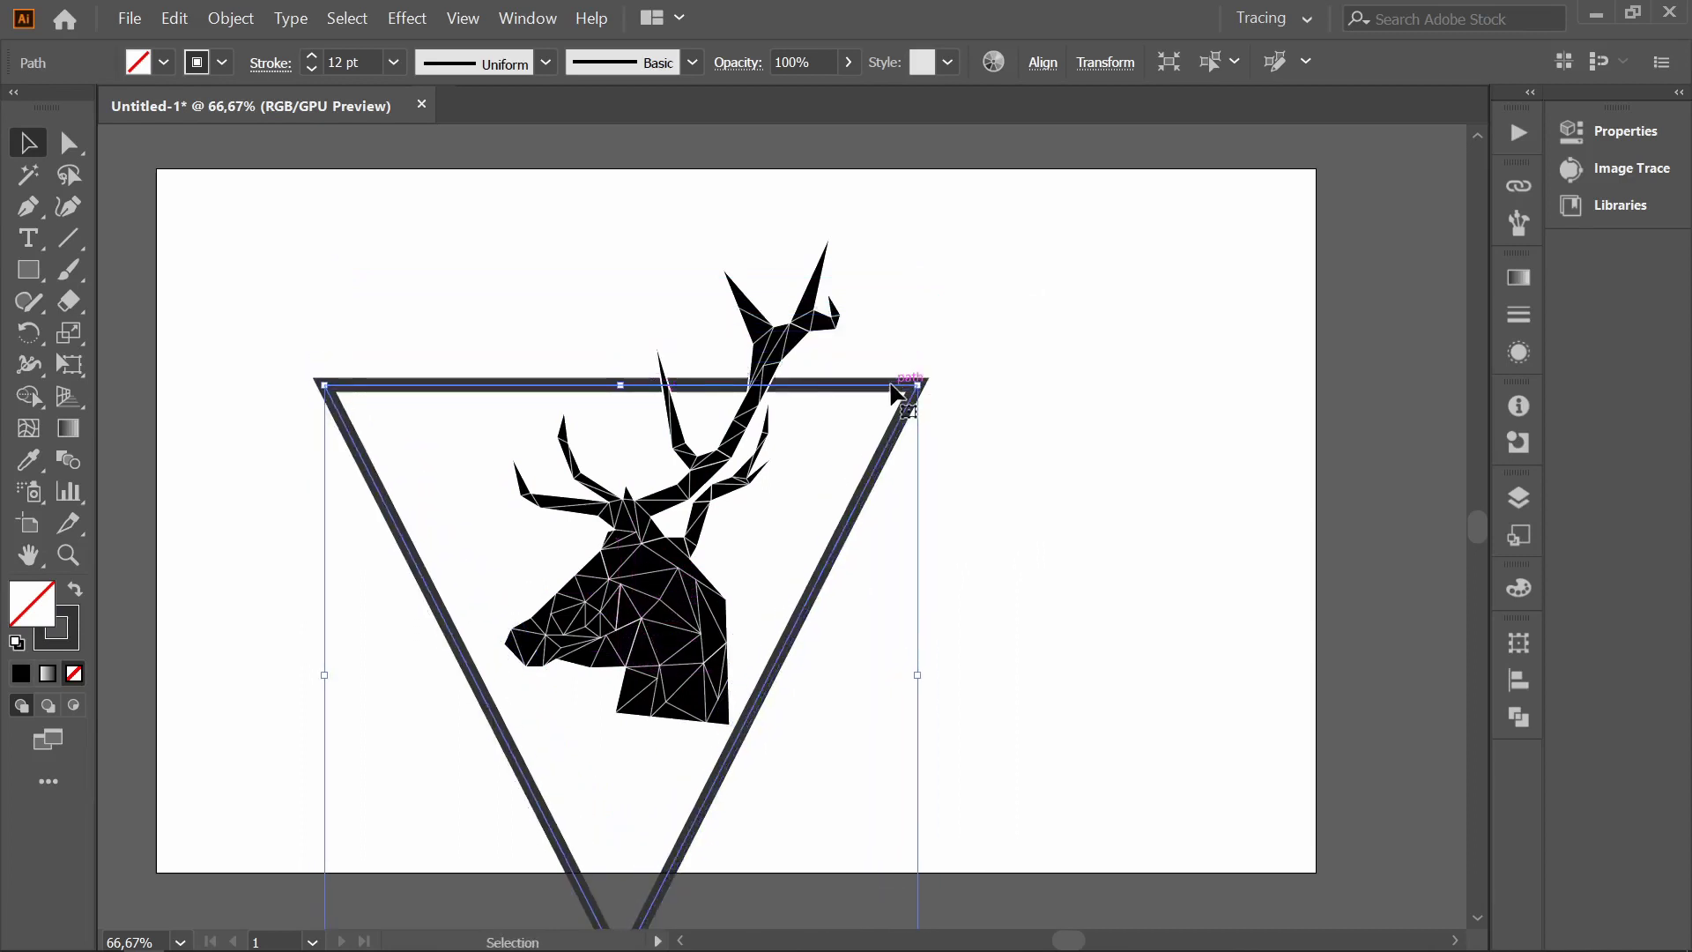
left_click(270, 212)
left_click_drag(270, 212, 910, 760)
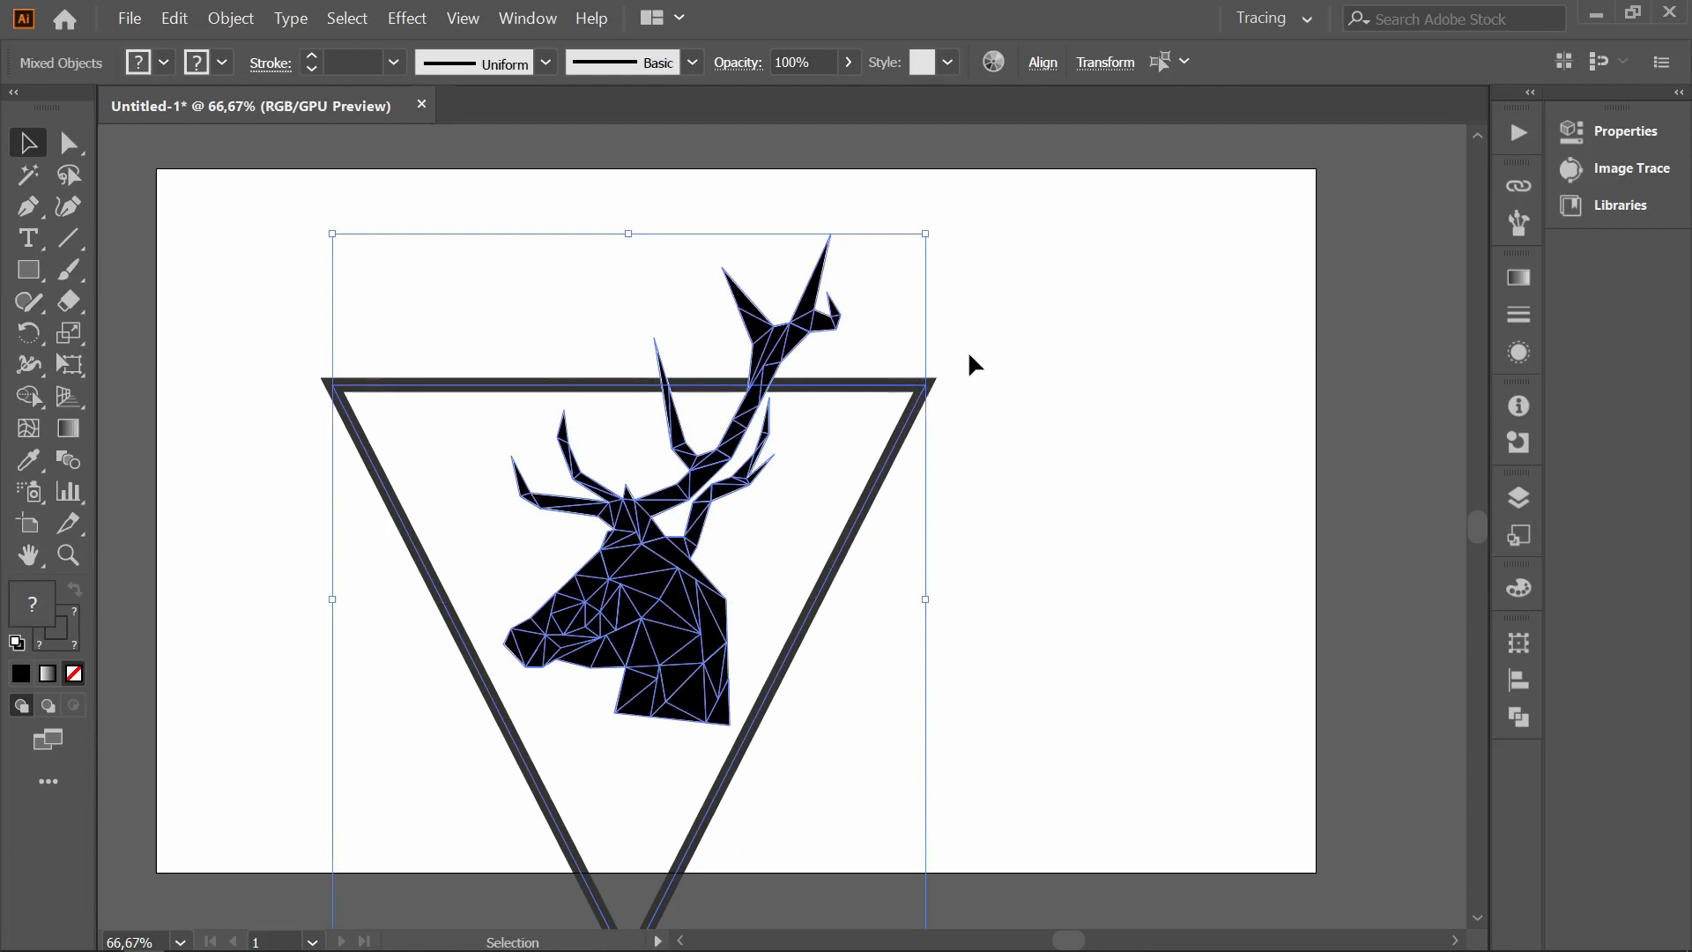
left_click_drag(925, 234, 810, 376)
mouse_move(780, 510)
left_mouse_down()
mouse_move(942, 363)
mouse_move(932, 341)
left_mouse_up()
left_click(1152, 416)
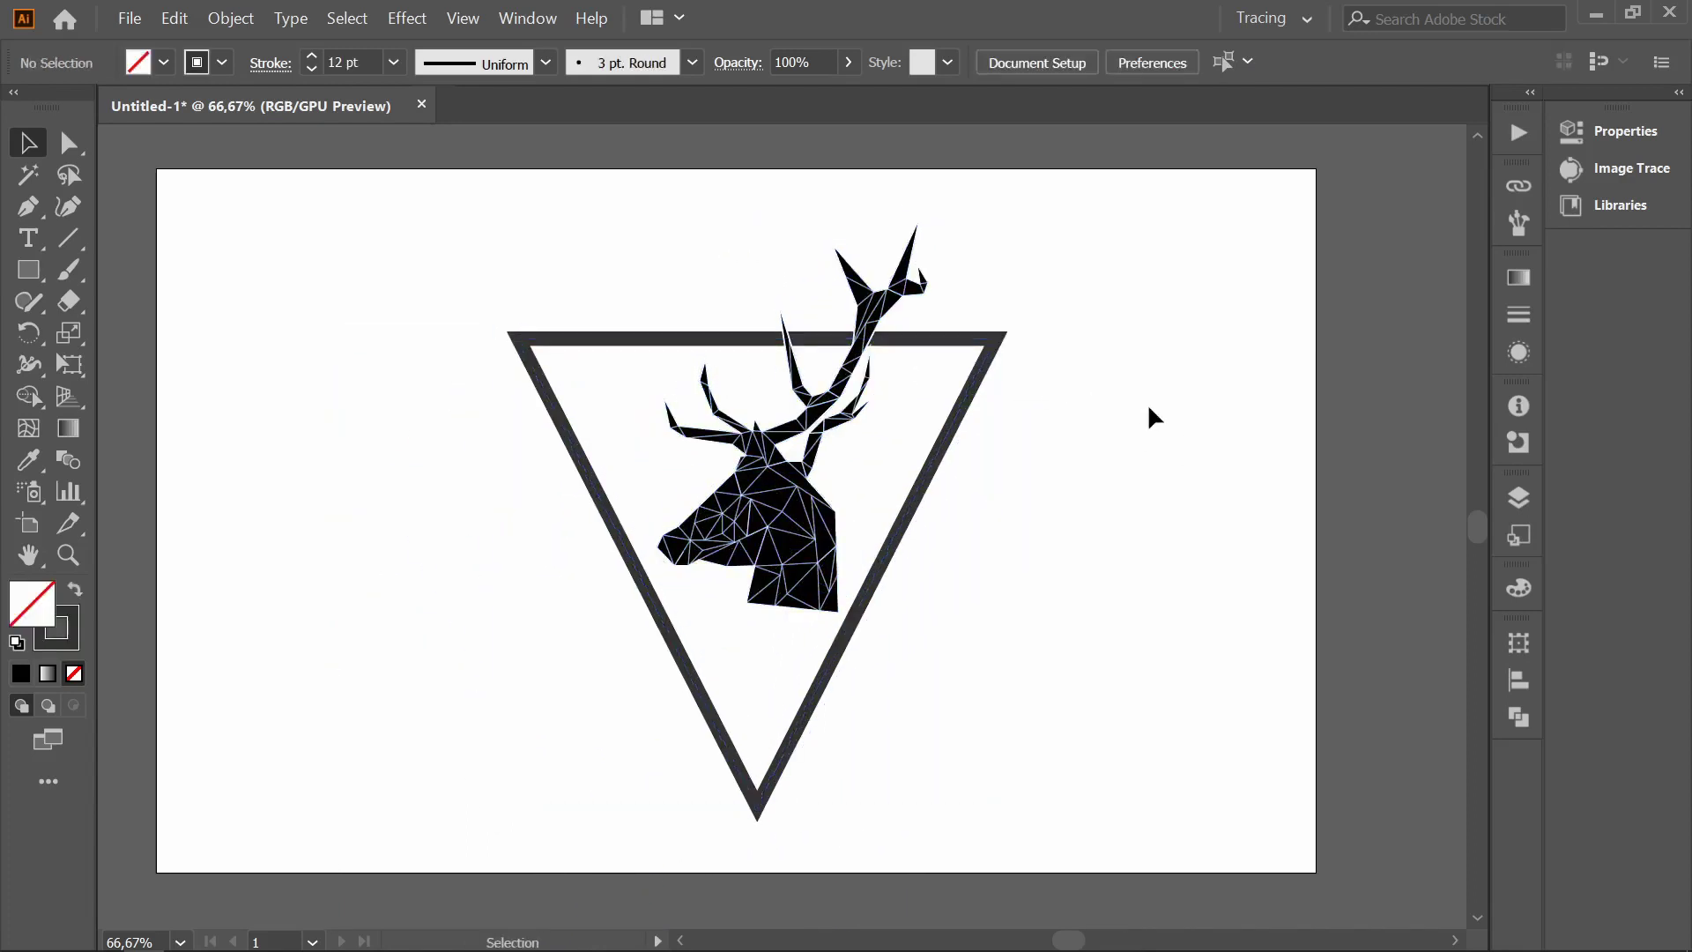
left_click(983, 442)
left_click(197, 548)
- Zoom in to check the fit, then nudge the stag head and triangle into final position
key("z")
left_click(1374, 599)
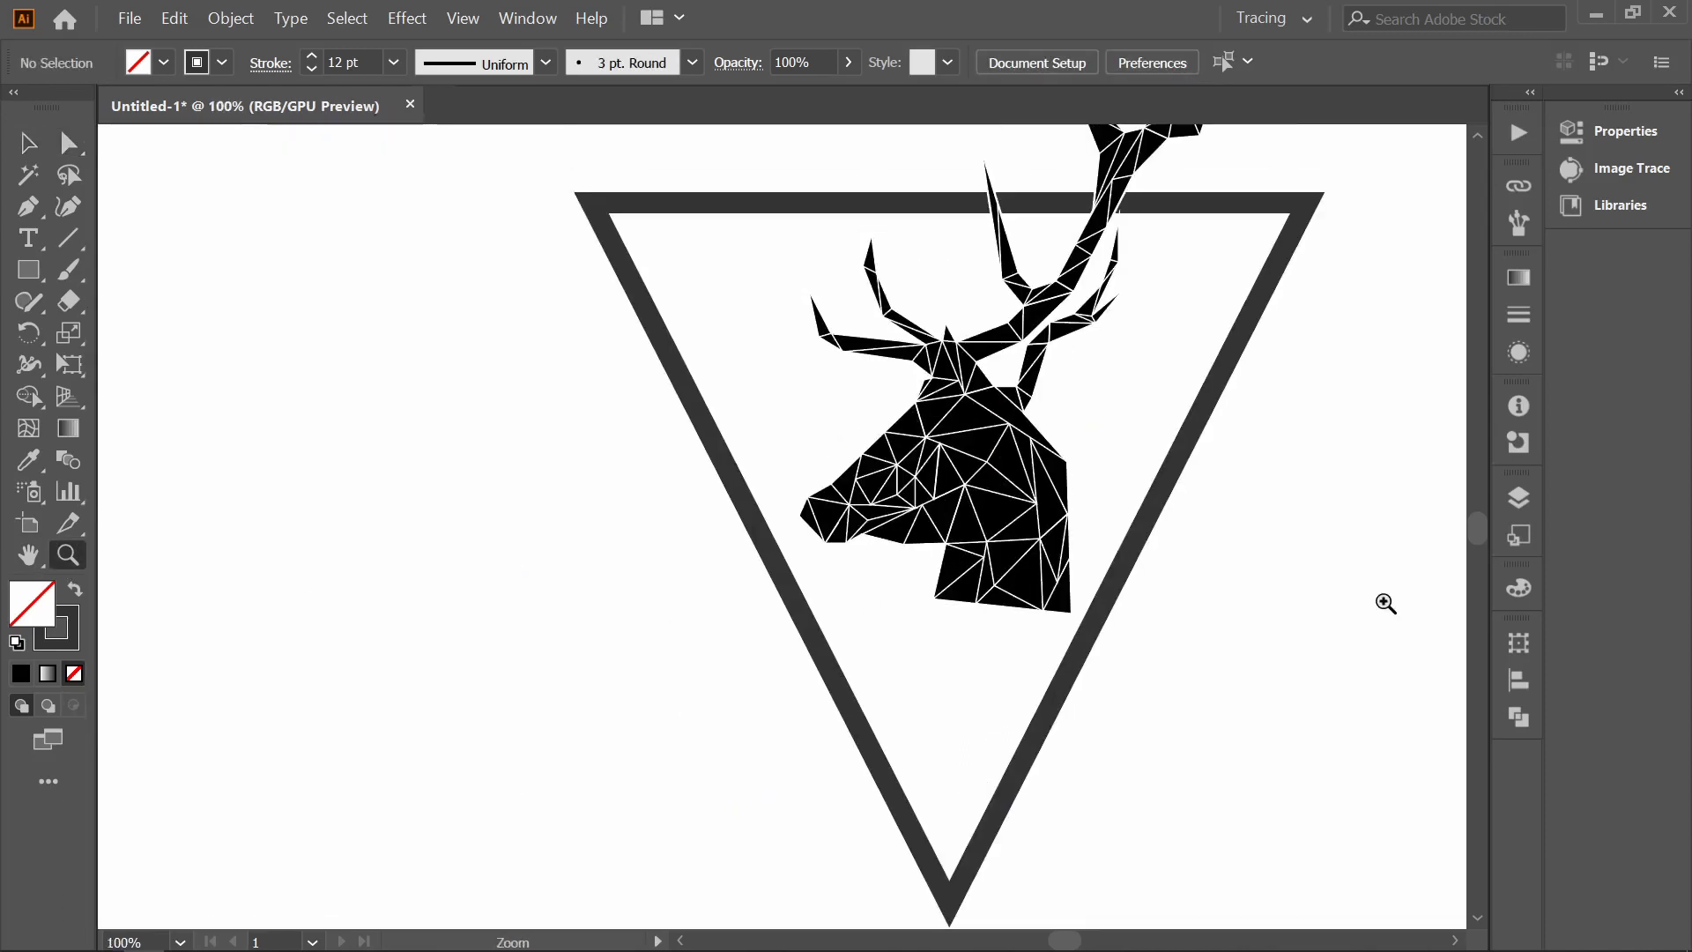
scroll(1339, 524, "up", 3)
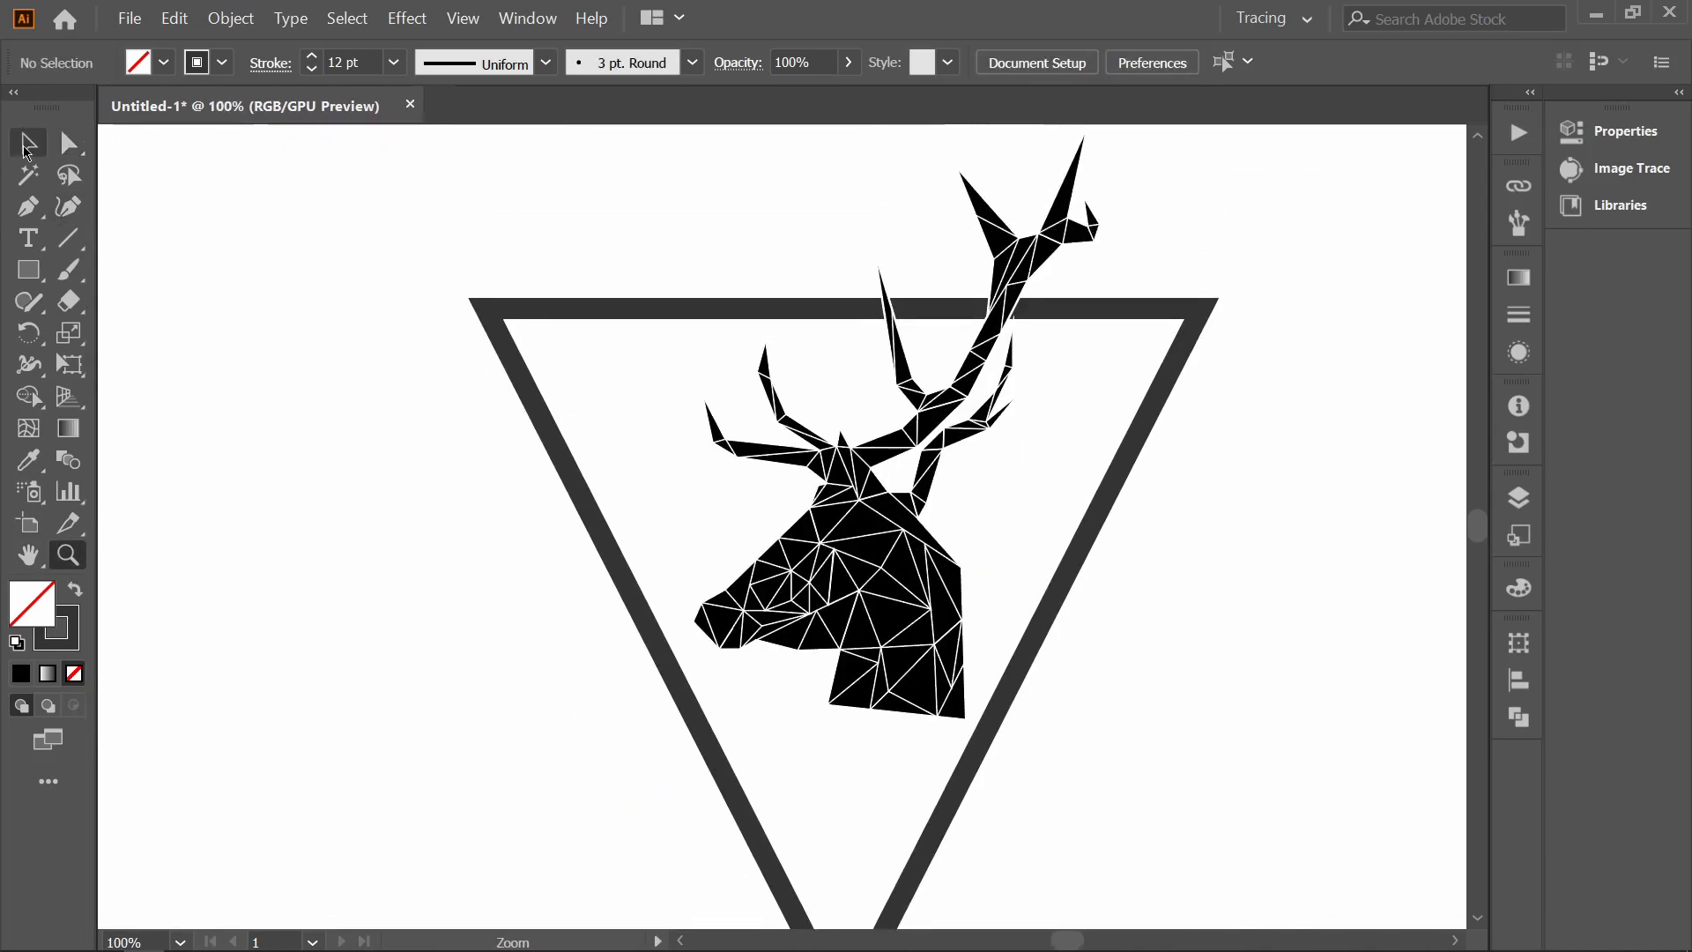
left_click(1216, 547, "alt")
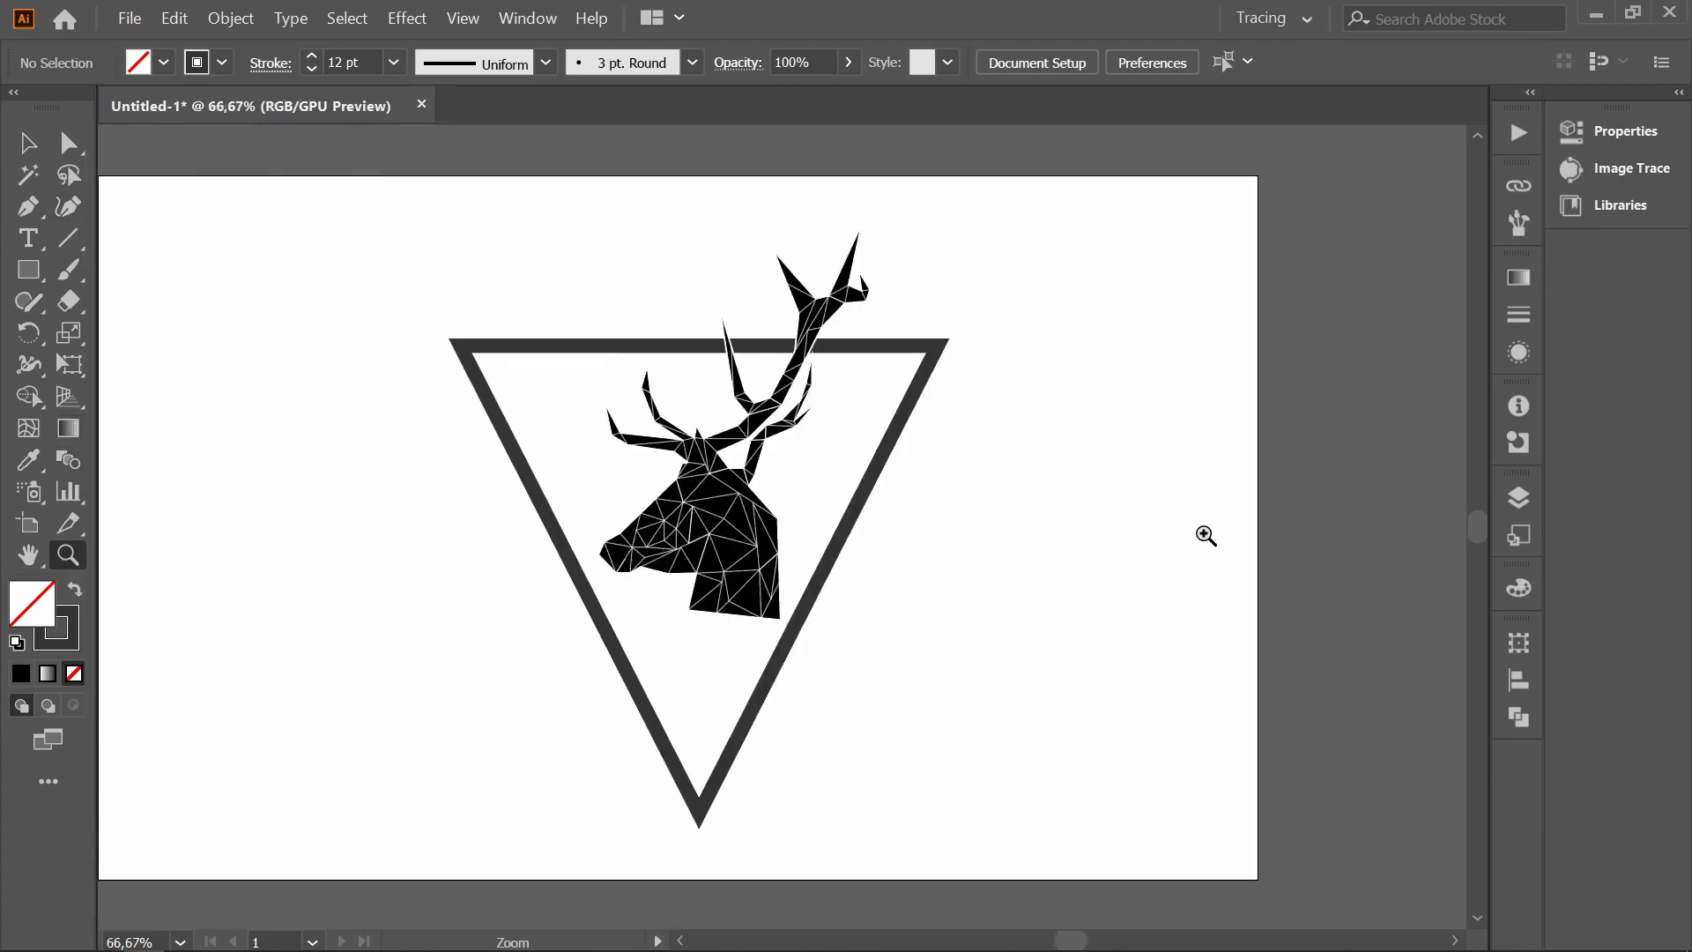
key("v")
left_click_drag(737, 515, 743, 535)
left_click(1000, 540)
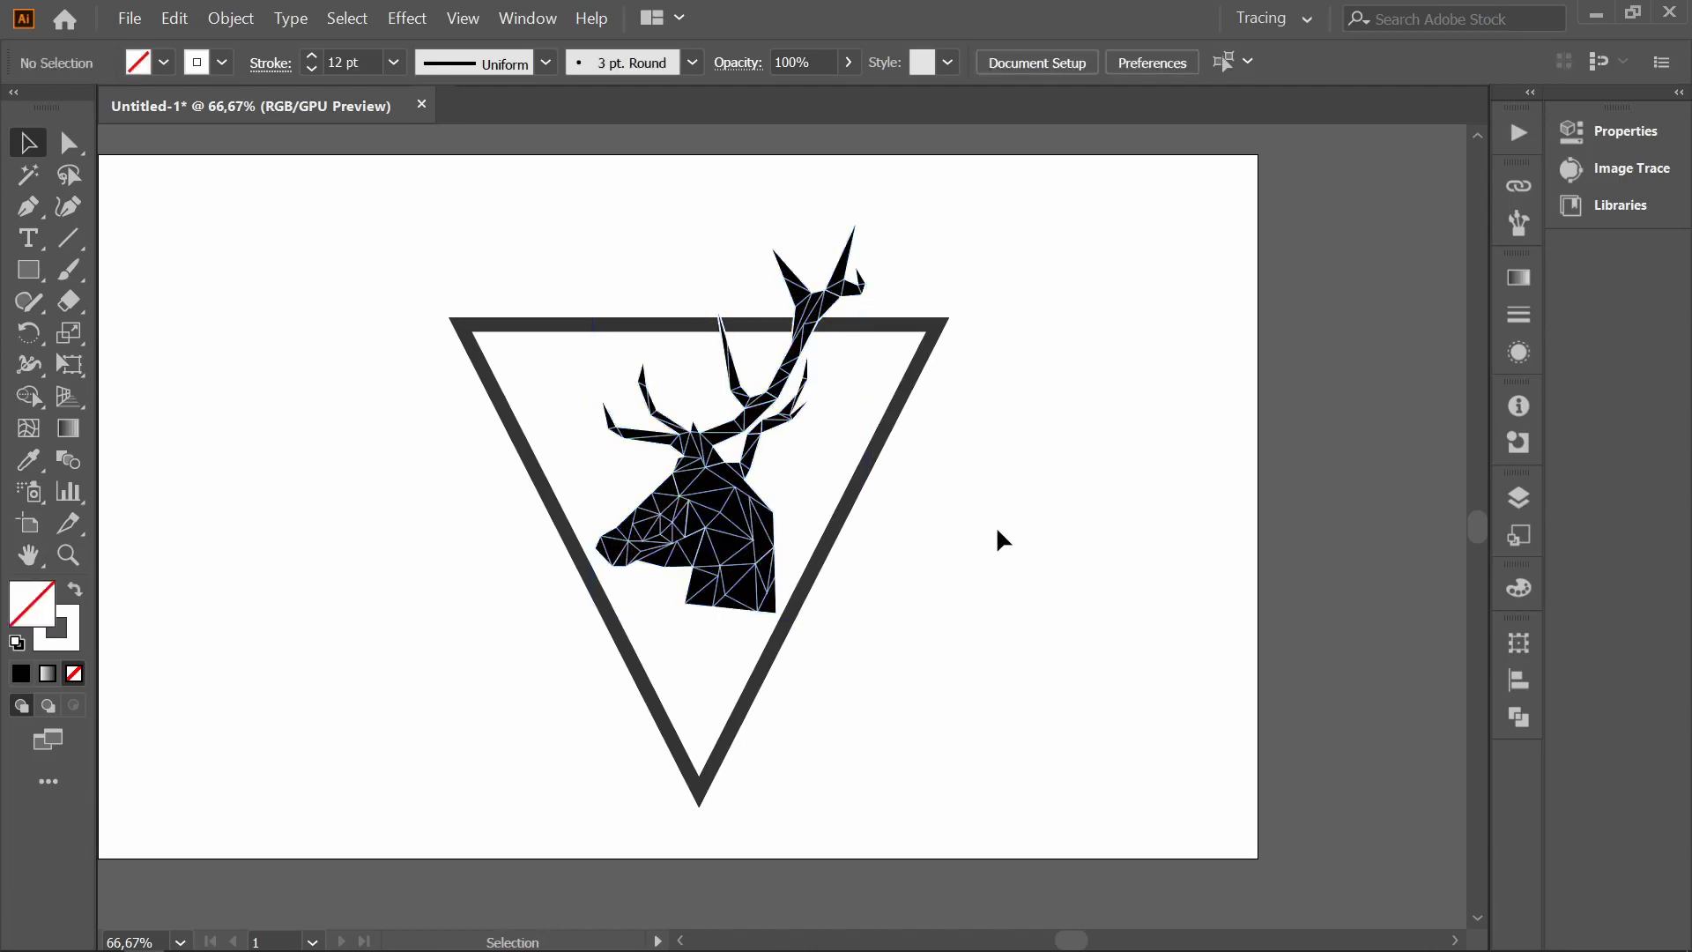
left_click_drag(877, 326, 881, 346)
left_click(1069, 510)
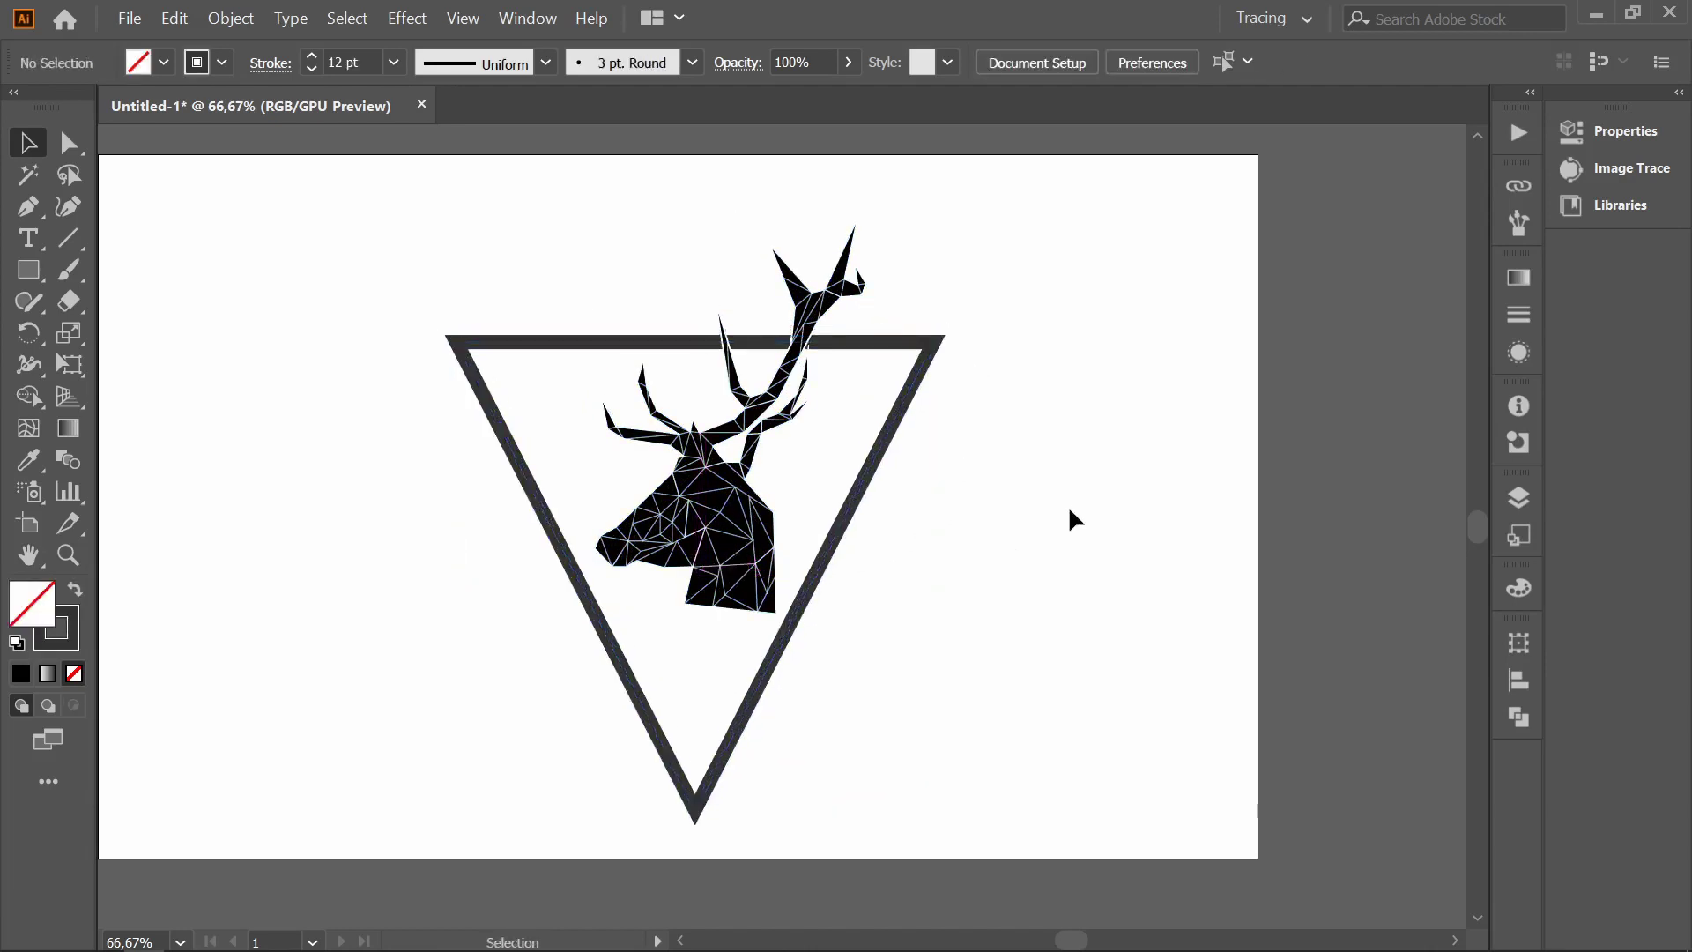
- Zoom in on the stag's neck to inspect its loose triangle corners
left_click(779, 617)
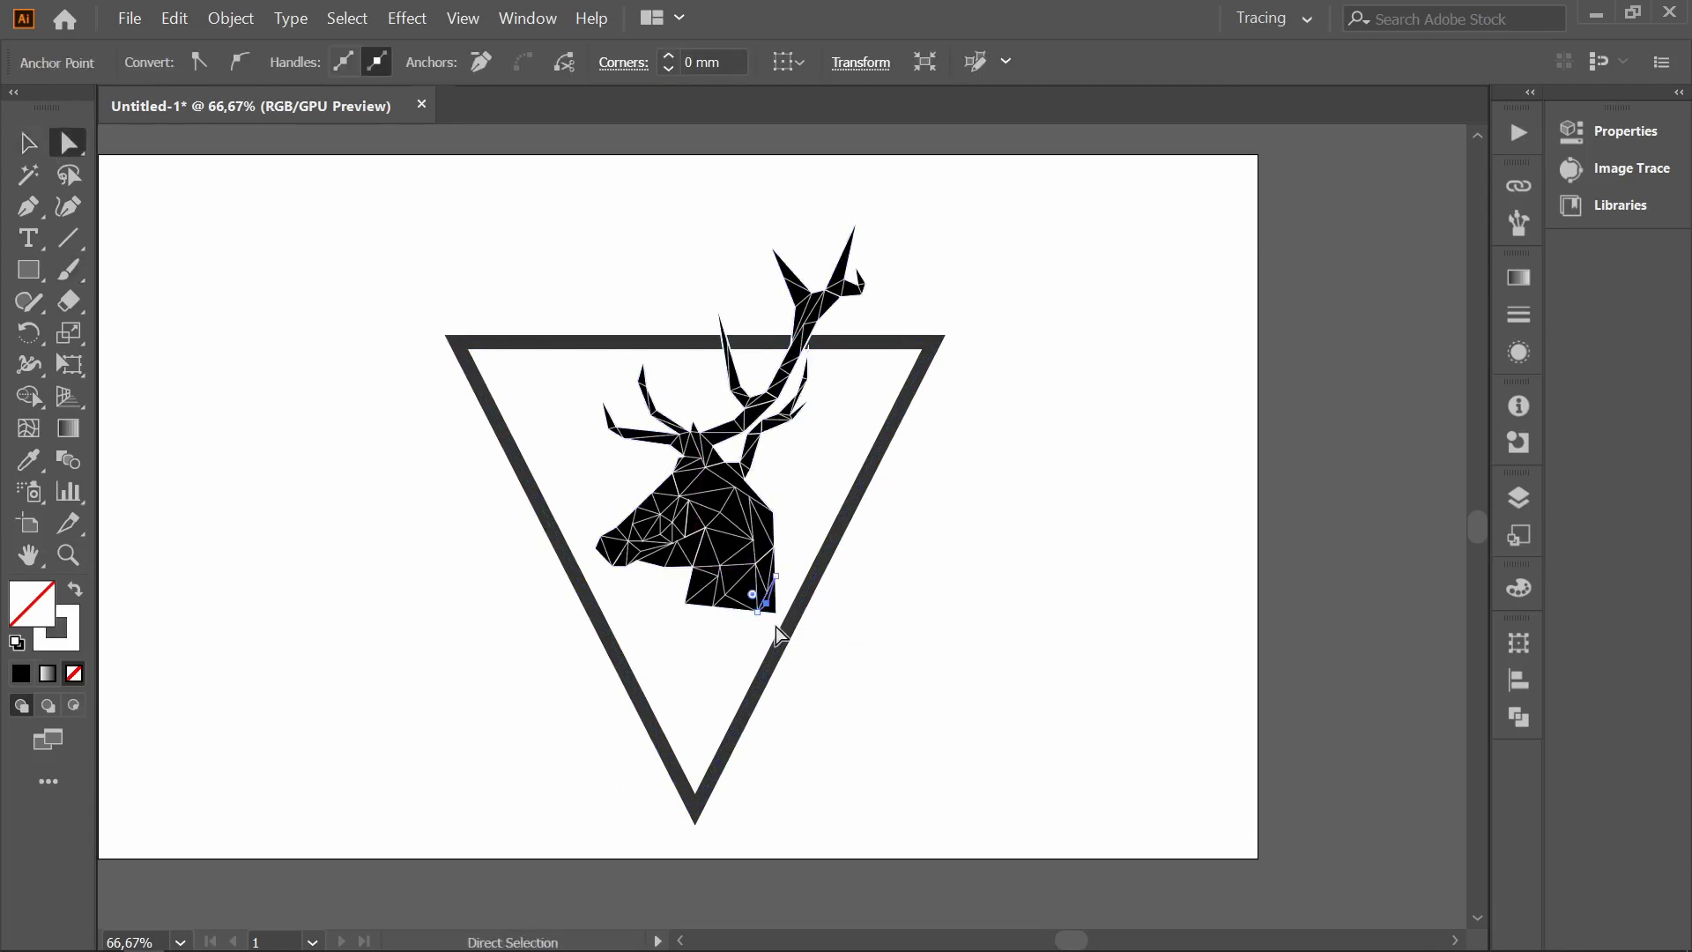
left_click(1076, 536)
left_click(764, 604)
left_click(392, 623)
key("z")
left_click(774, 612)
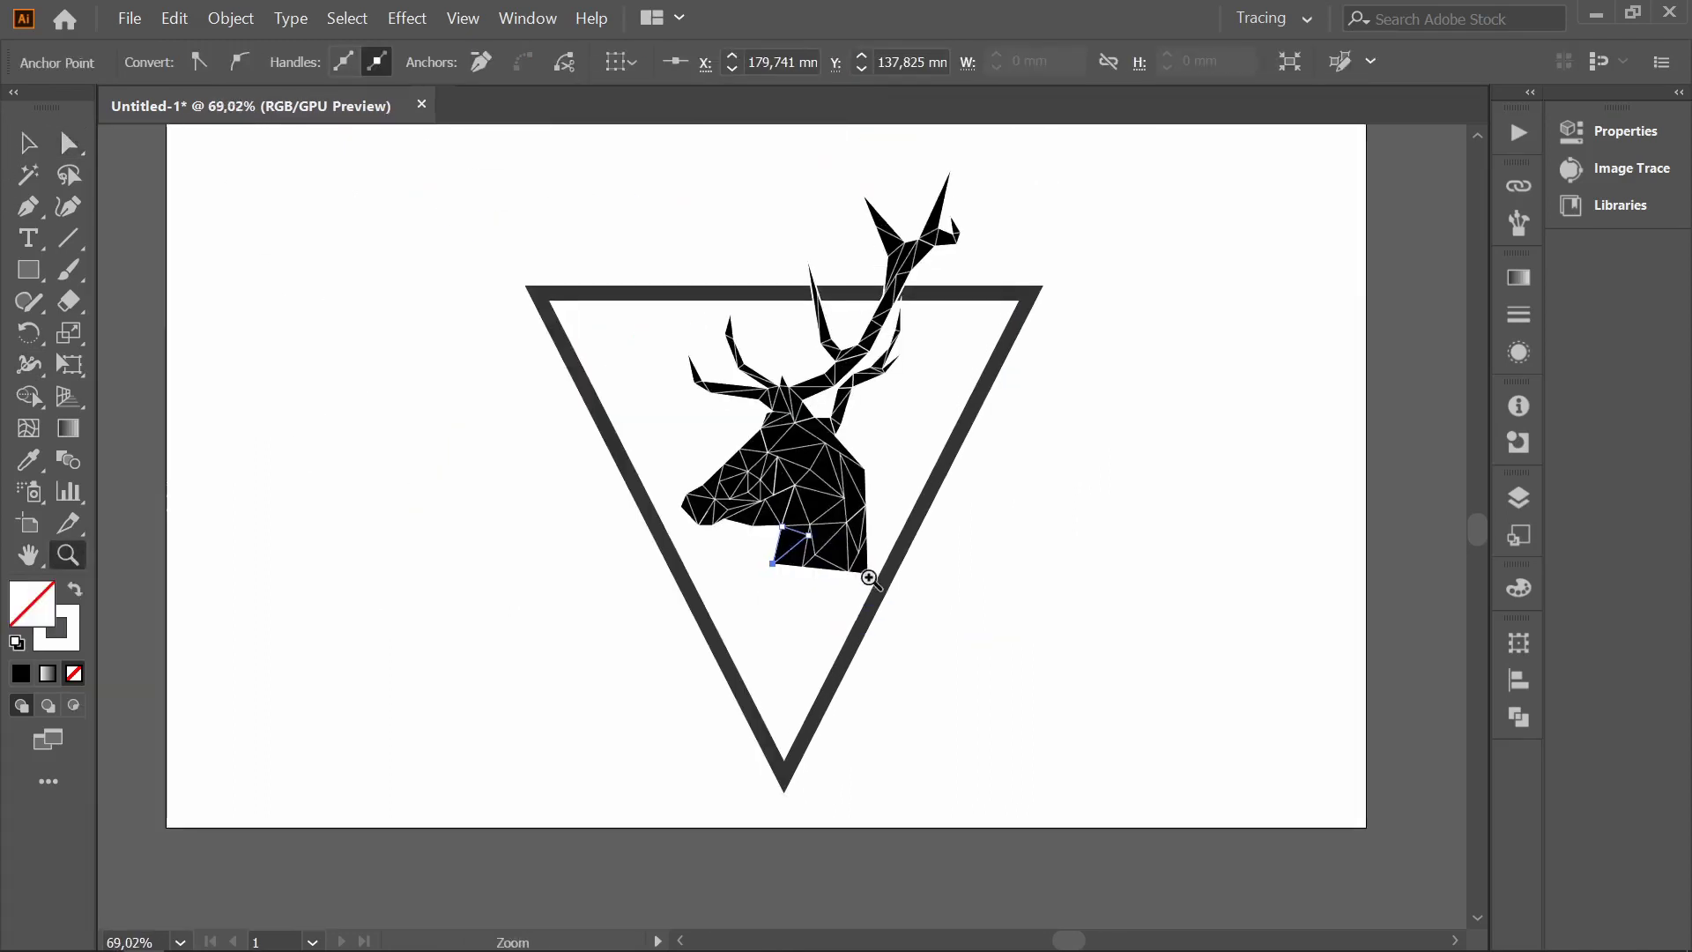
left_click(453, 480)
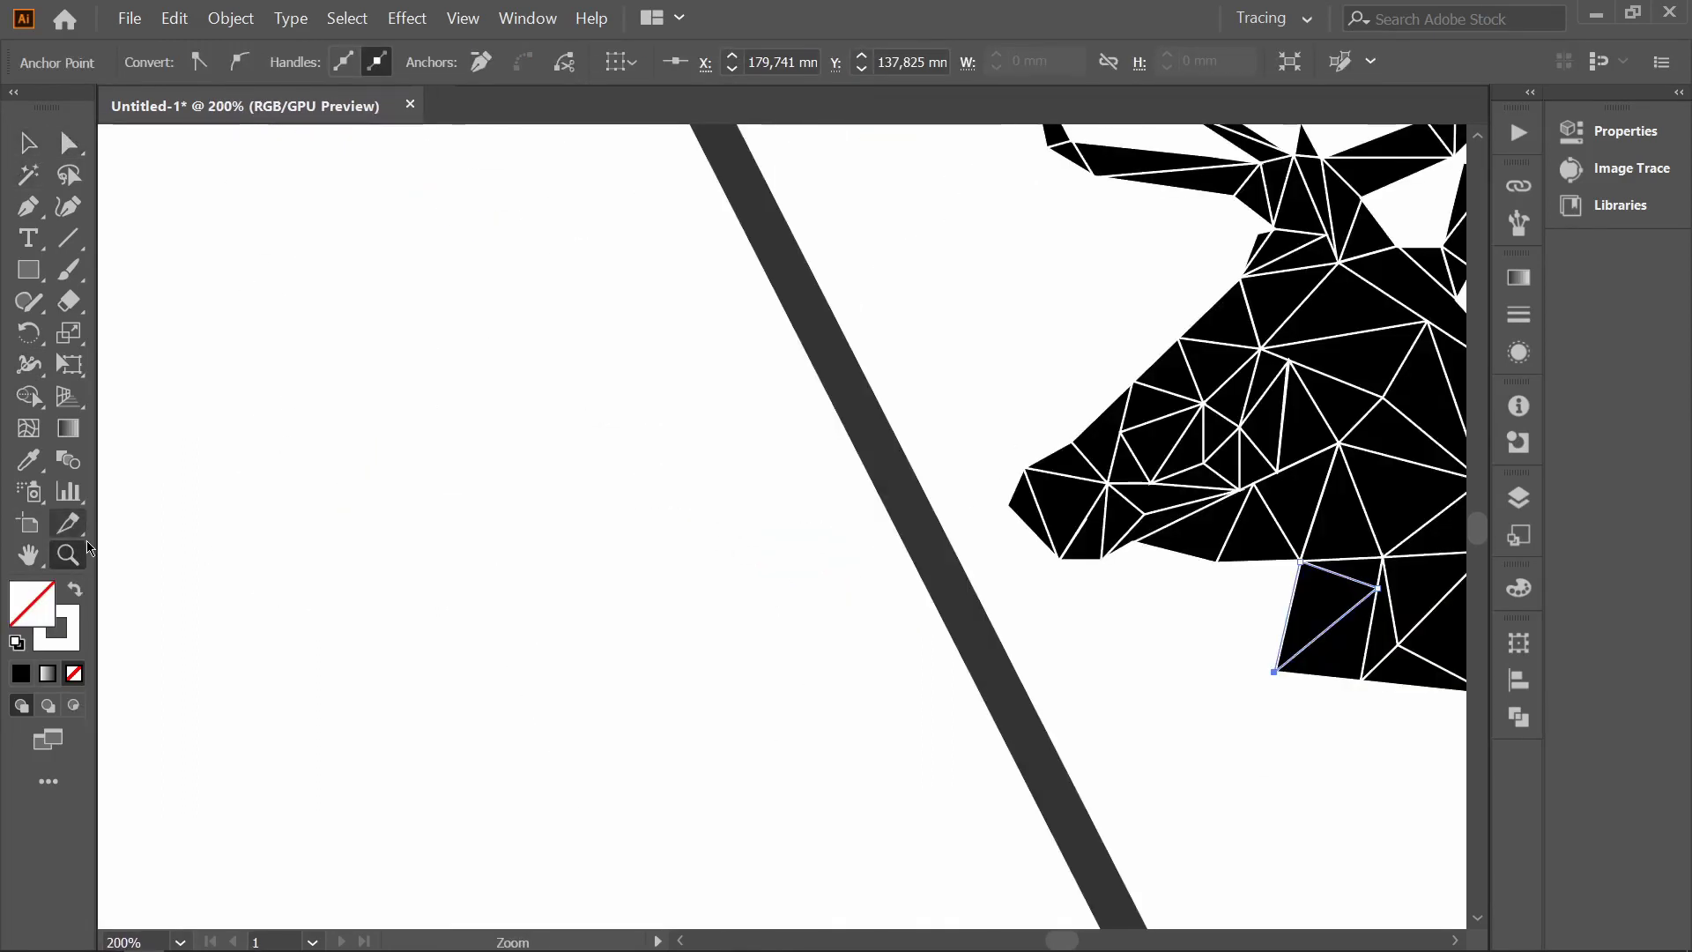
left_click(918, 532, "alt")
key("ctrl+shift+a")
key("ctrl+a")
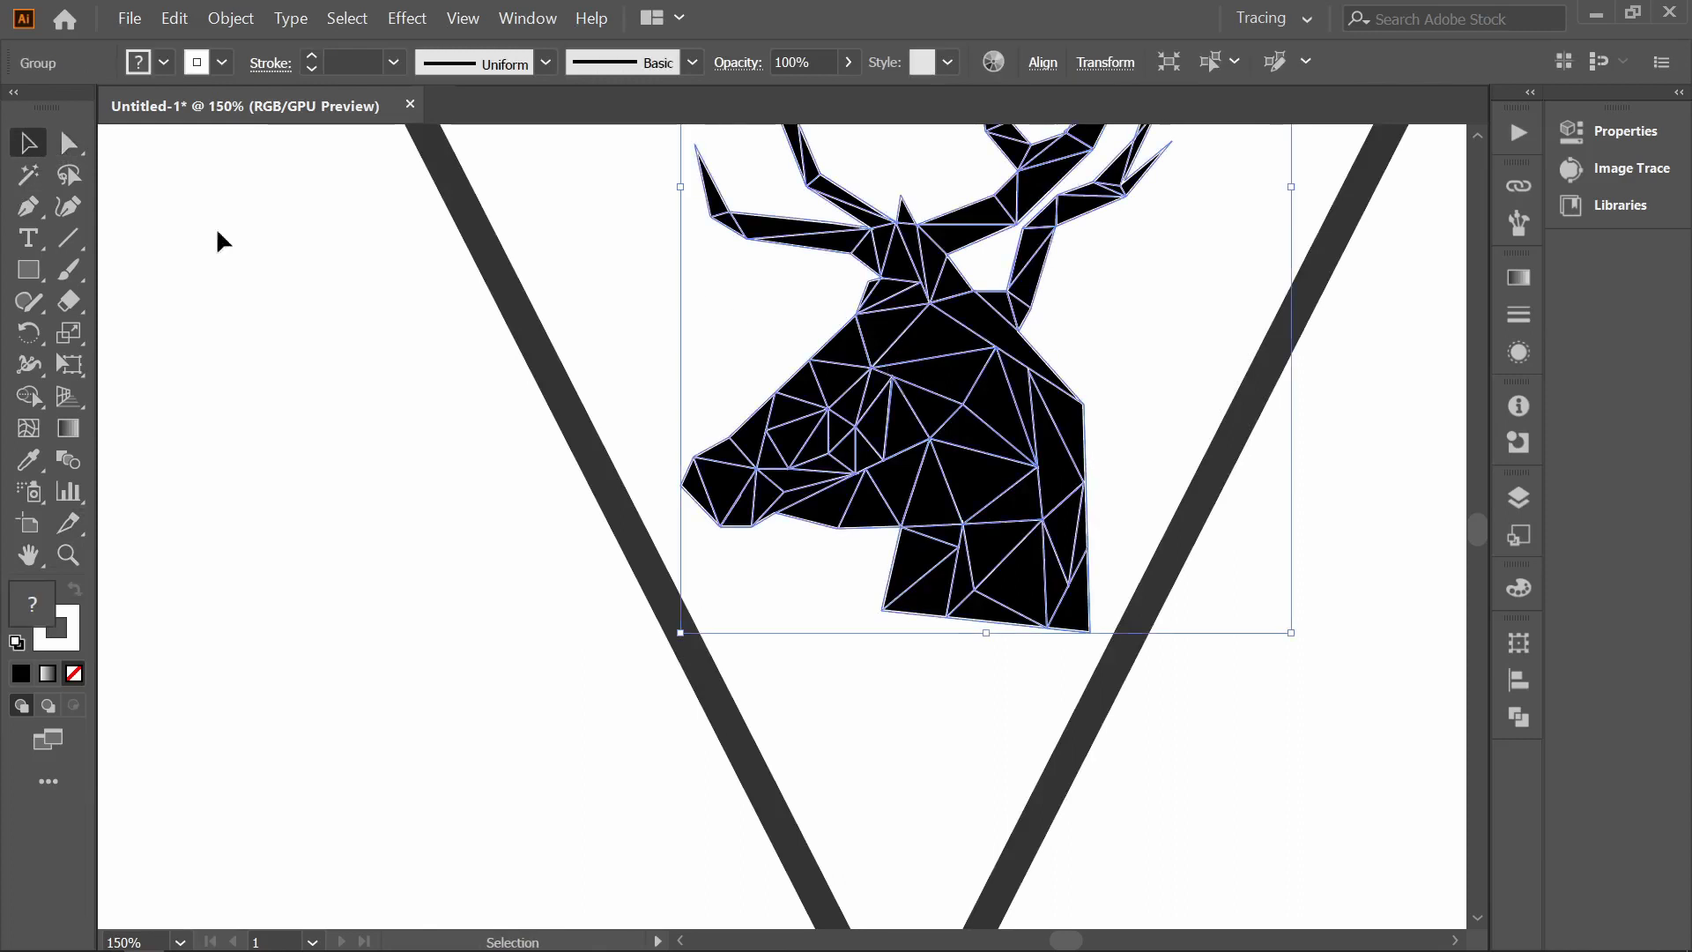
key("ctrl+shift+a")
- Nudge the neck's bottom-right corner point slightly up and shift the head a little
left_click(1090, 633)
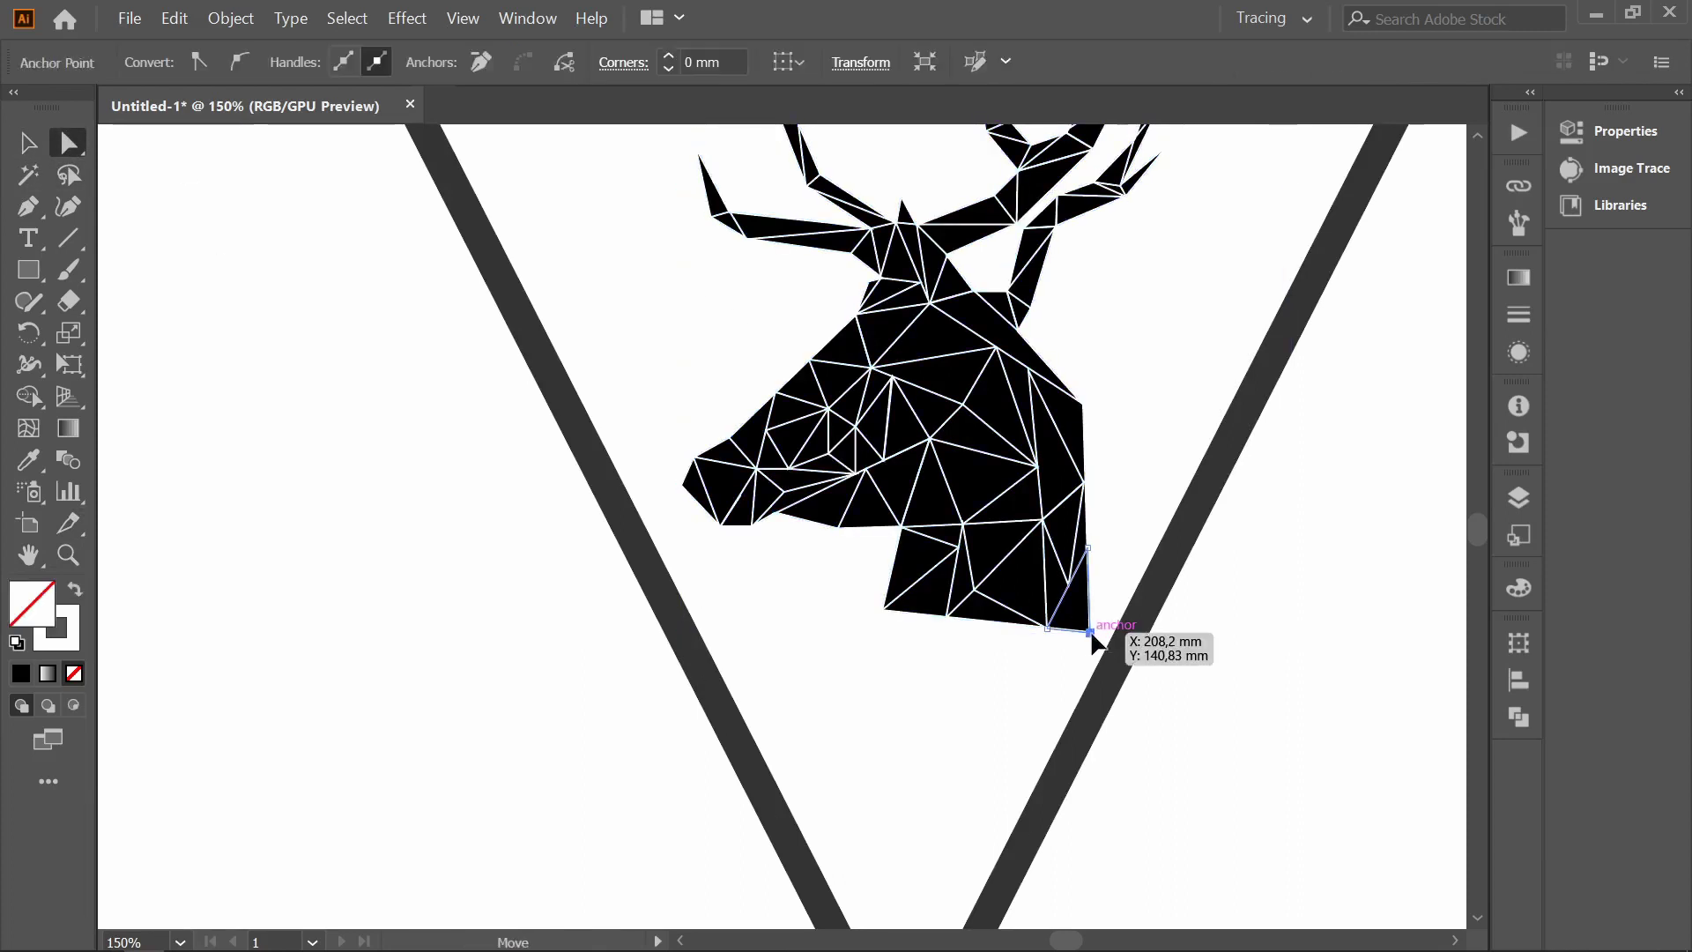
left_click_drag(1091, 627, 1092, 622)
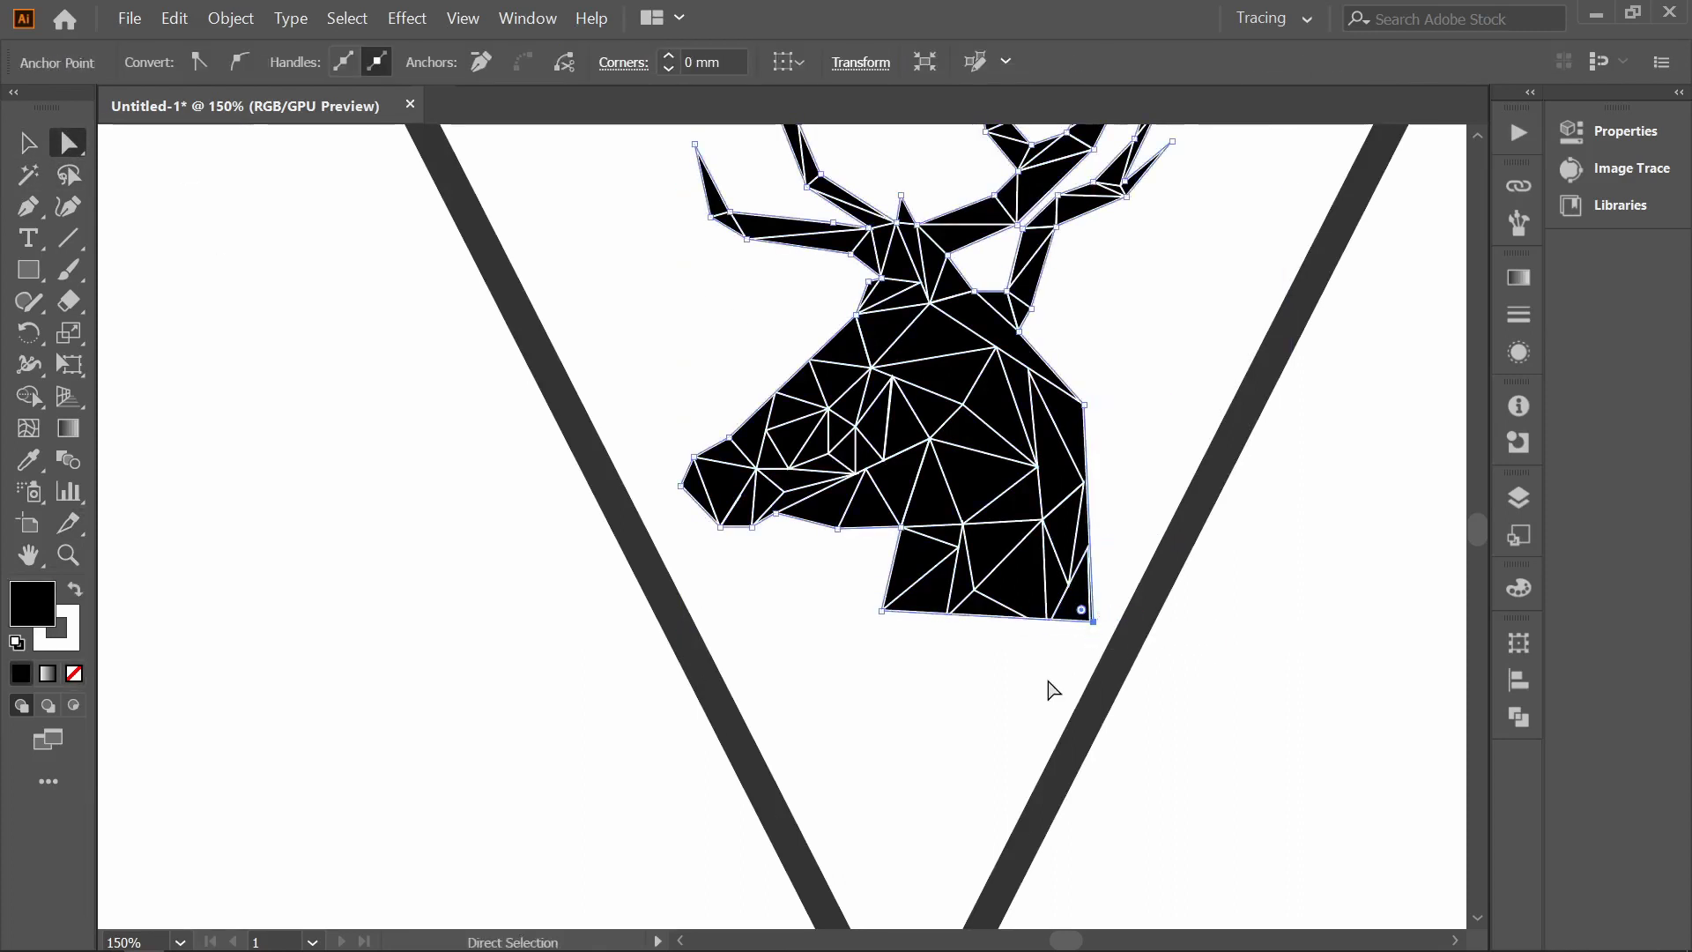
key("ctrl+shift+a")
left_click_drag(890, 610, 880, 622)
key("ctrl+shift+a")
key("ctrl+a")
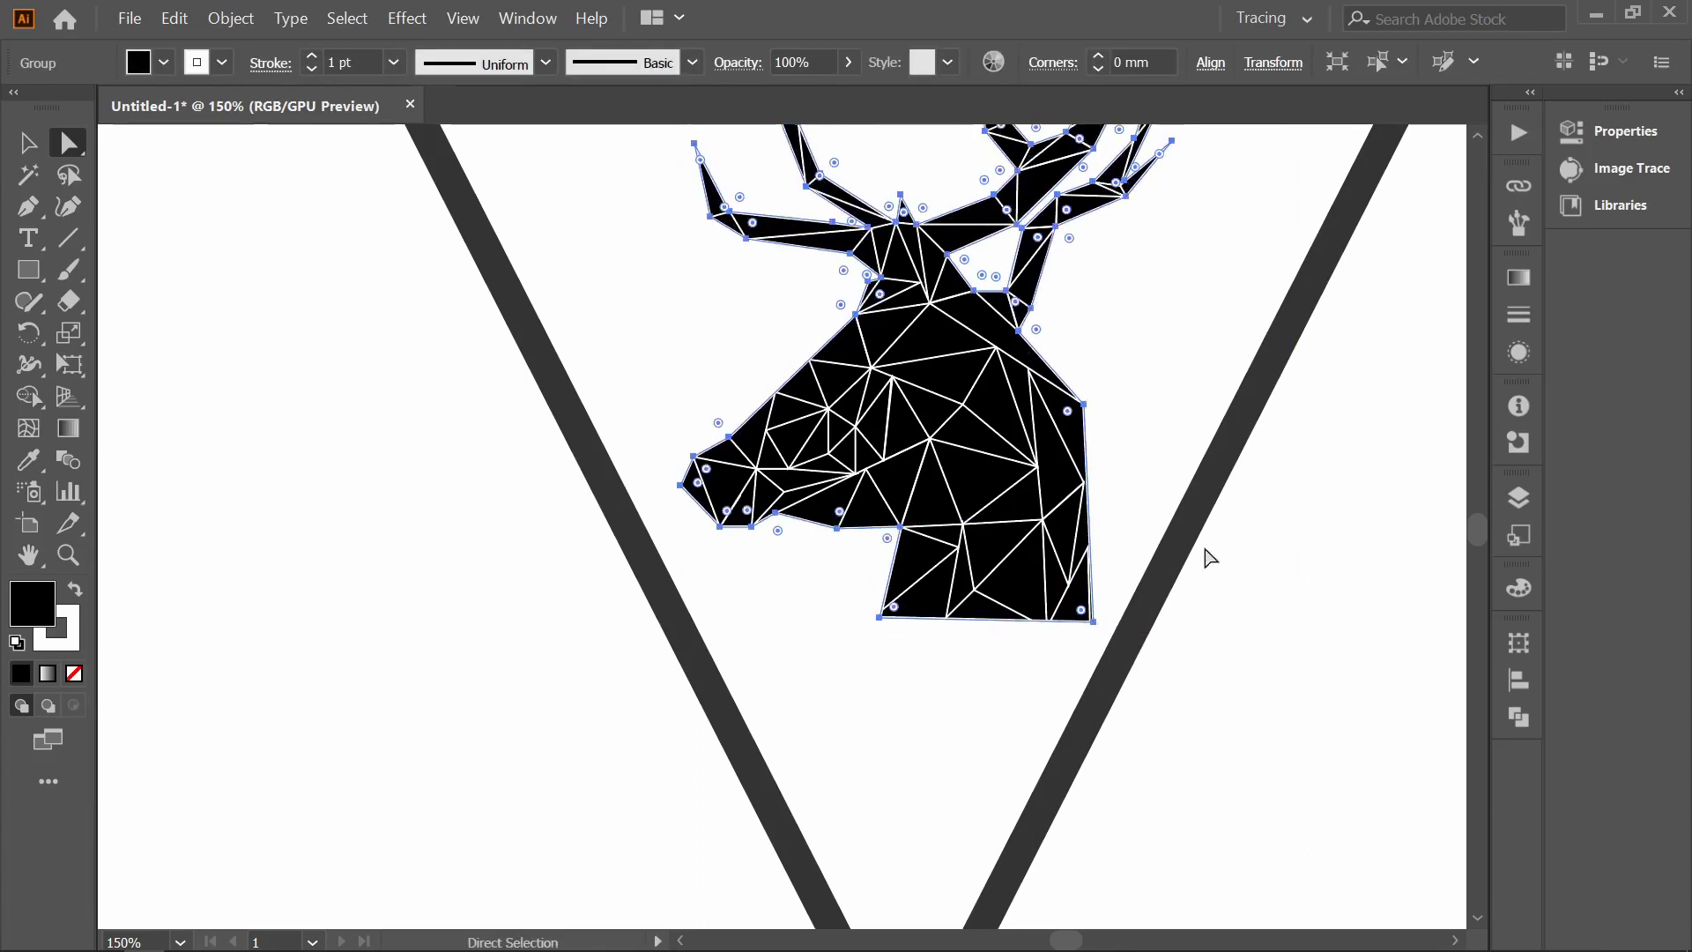
- Pull an outline corner right to close a gap and raise the neck's bottom-right corner
left_click(1093, 623)
left_click(1186, 423)
left_click_drag(1084, 405, 1094, 398)
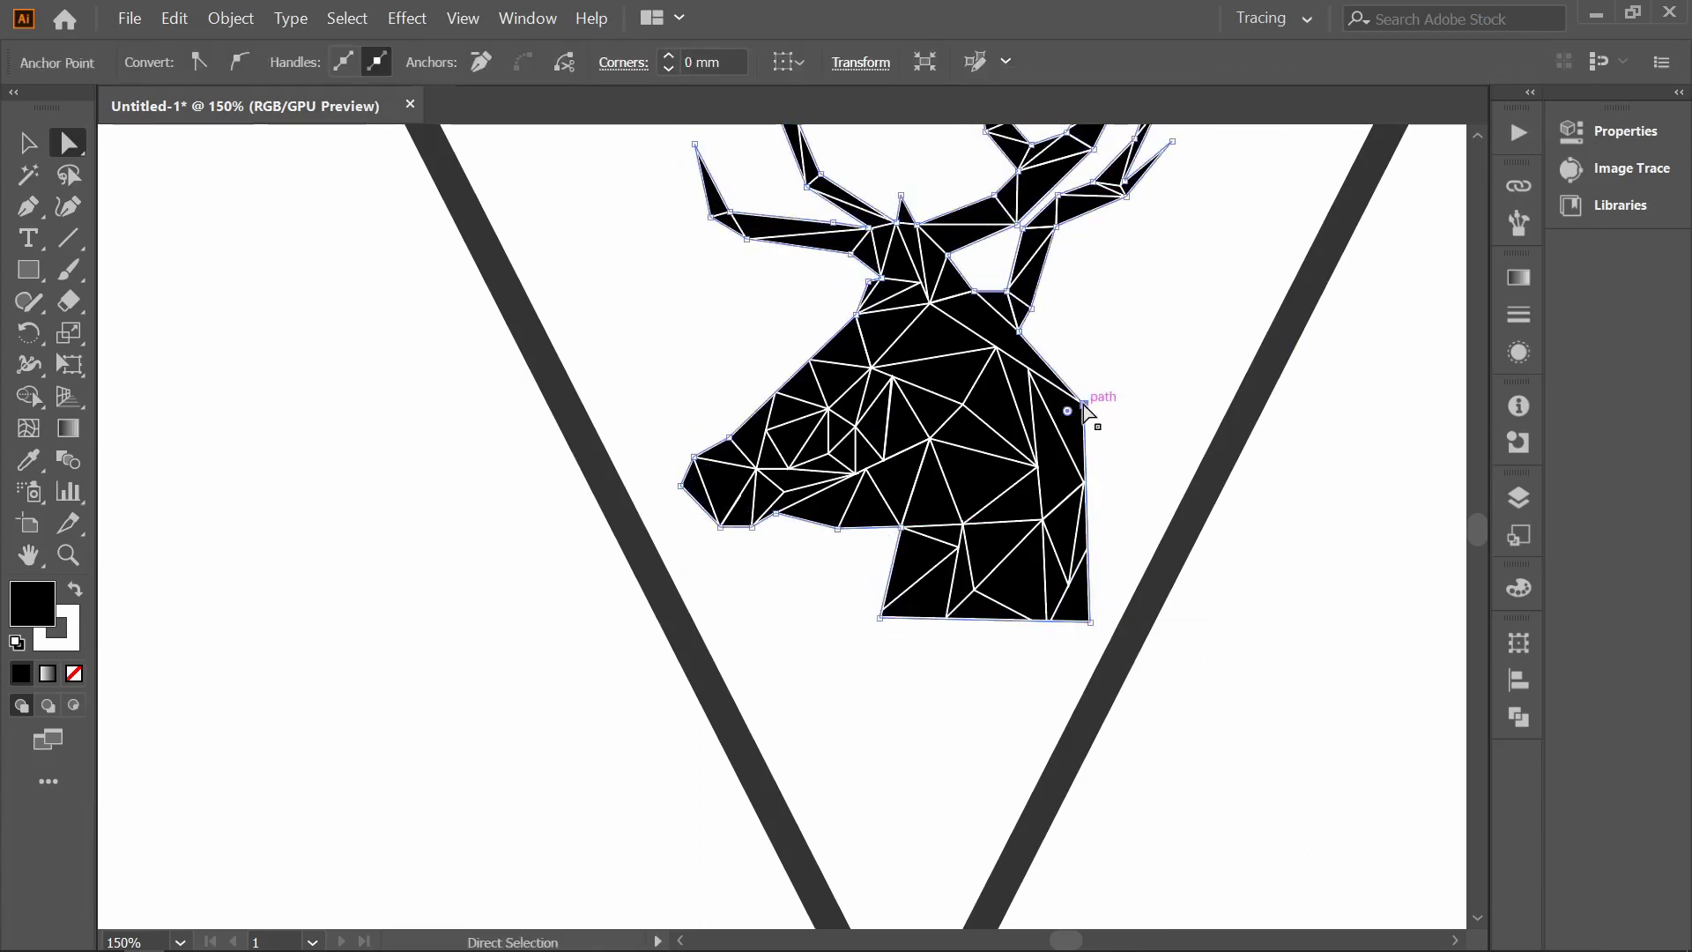
left_click(1163, 366)
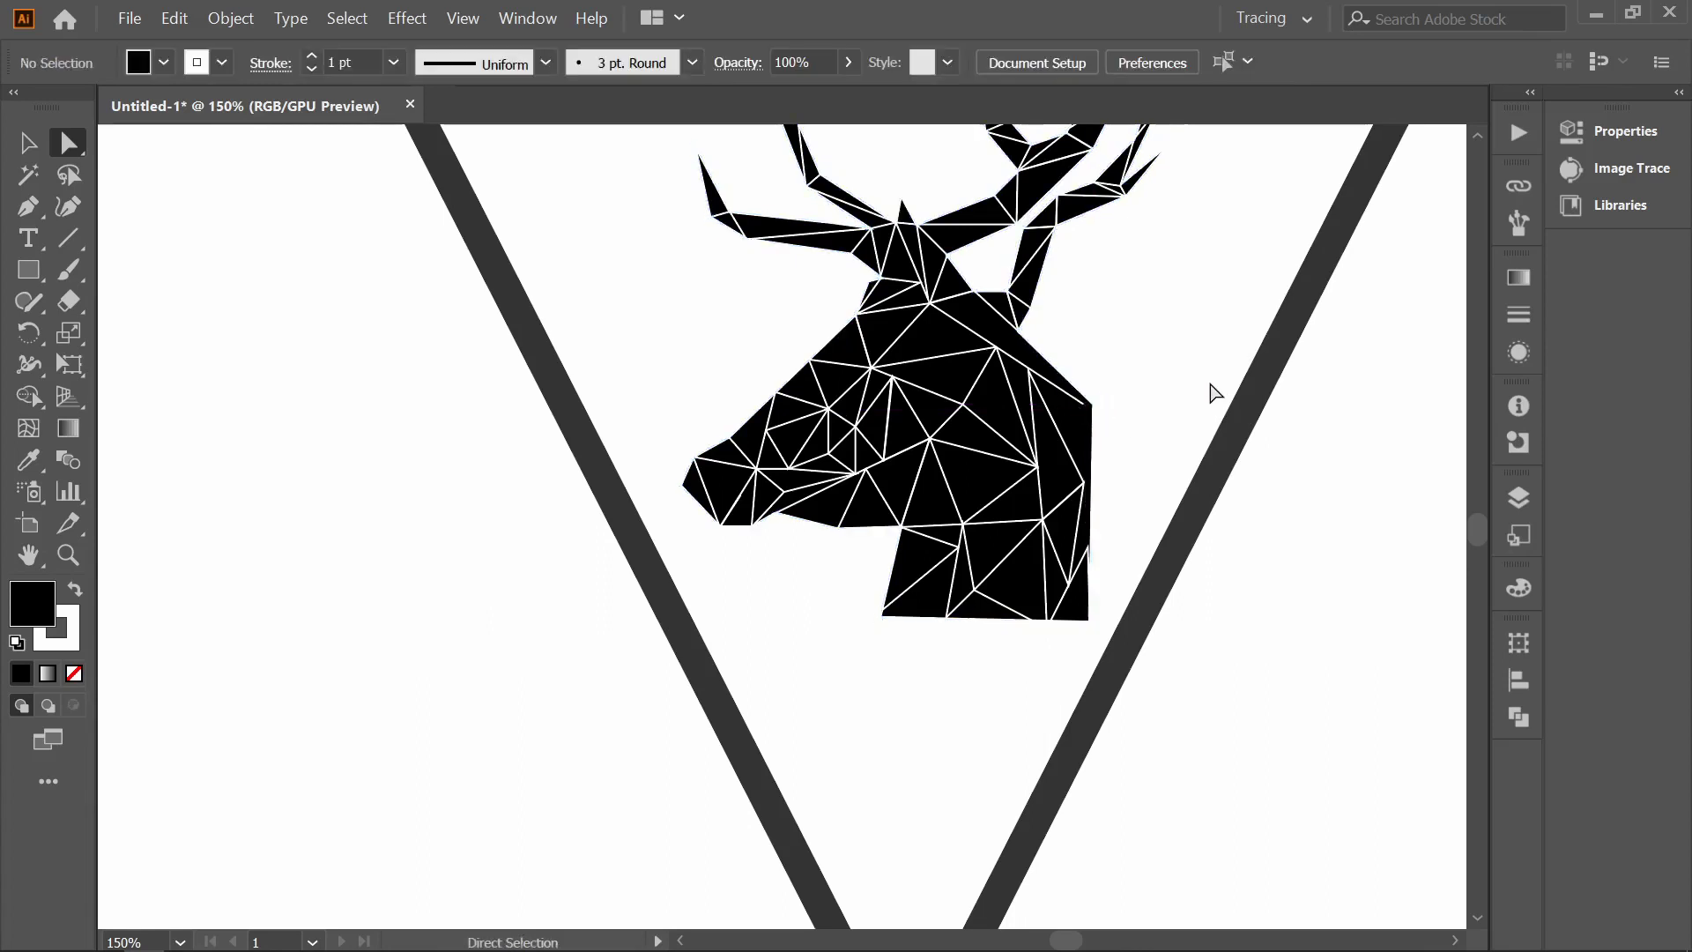
left_click(1088, 547)
left_click_drag(1090, 626, 1090, 622)
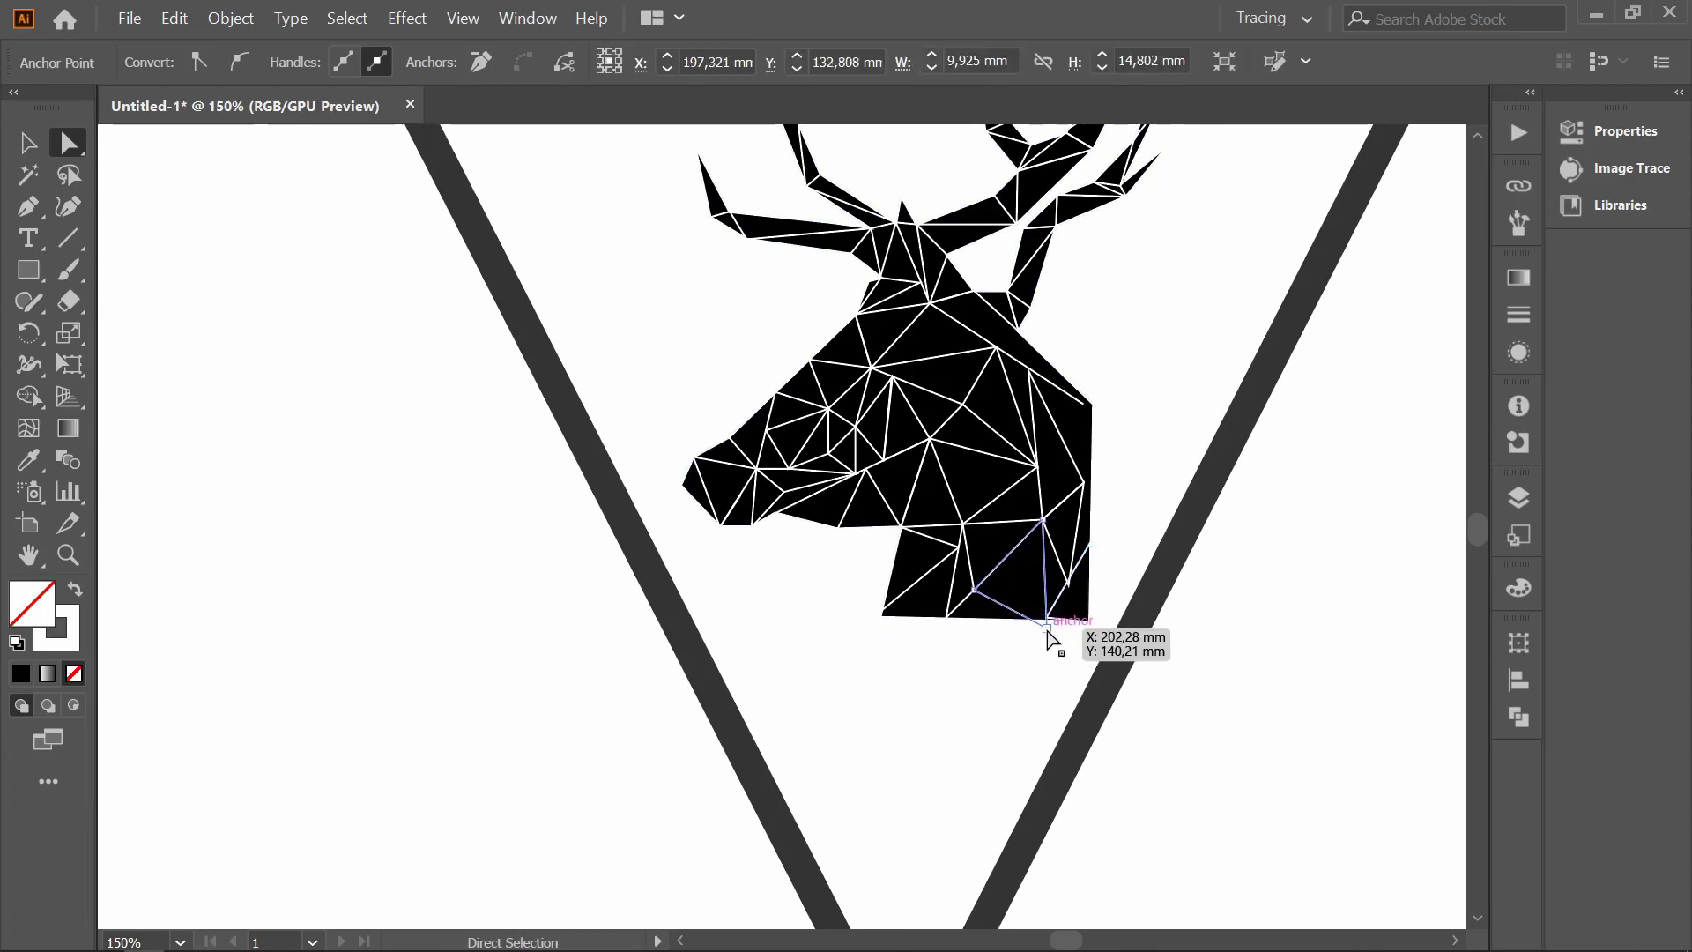
- Move a head-outline corner point onto its neighbouring triangle's corner
left_click(1093, 615)
left_click(1070, 586)
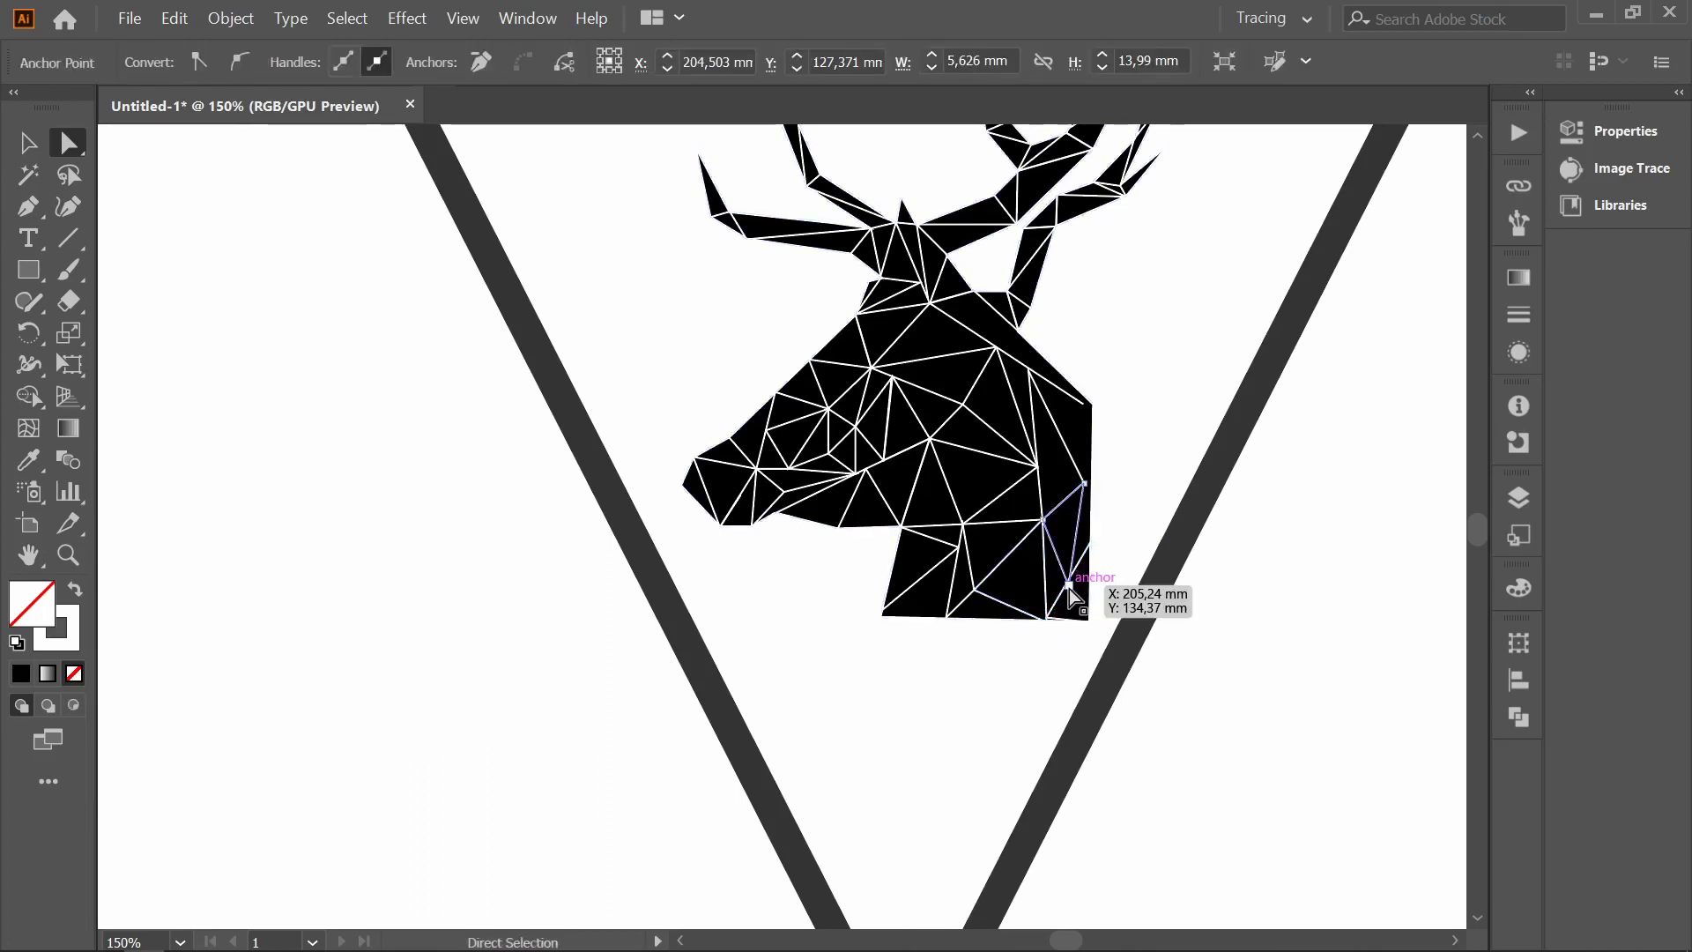
left_click(1087, 477)
left_click(1084, 408)
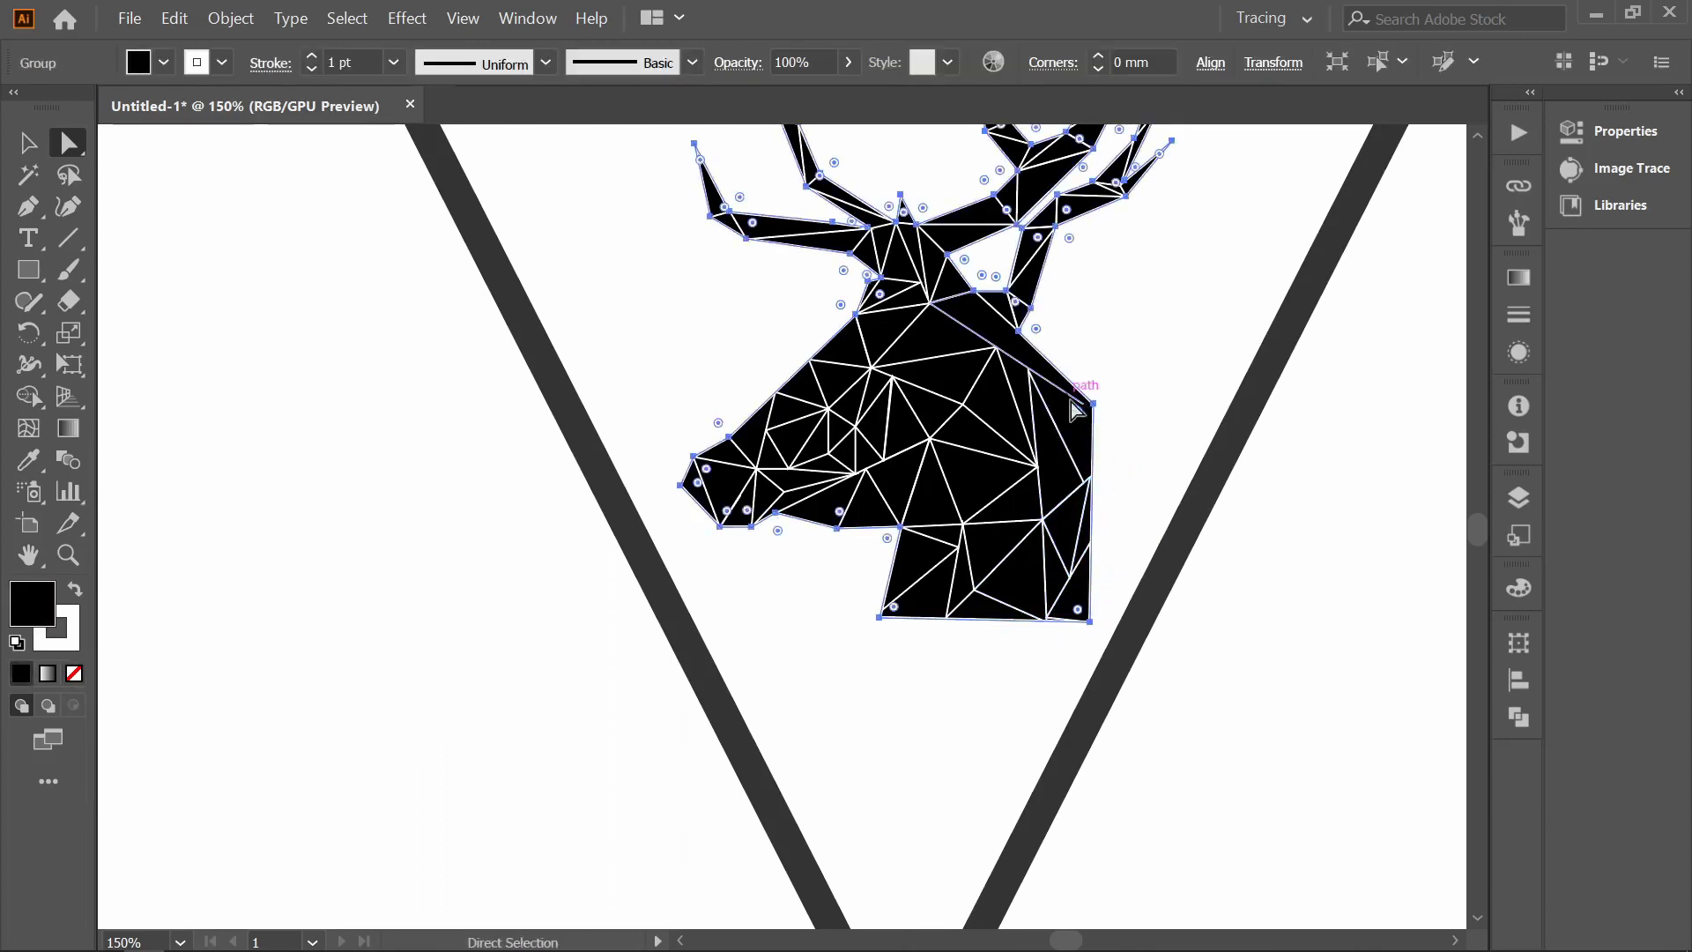
left_click_drag(1088, 407, 1029, 375)
left_click(1029, 375)
left_click(1209, 282)
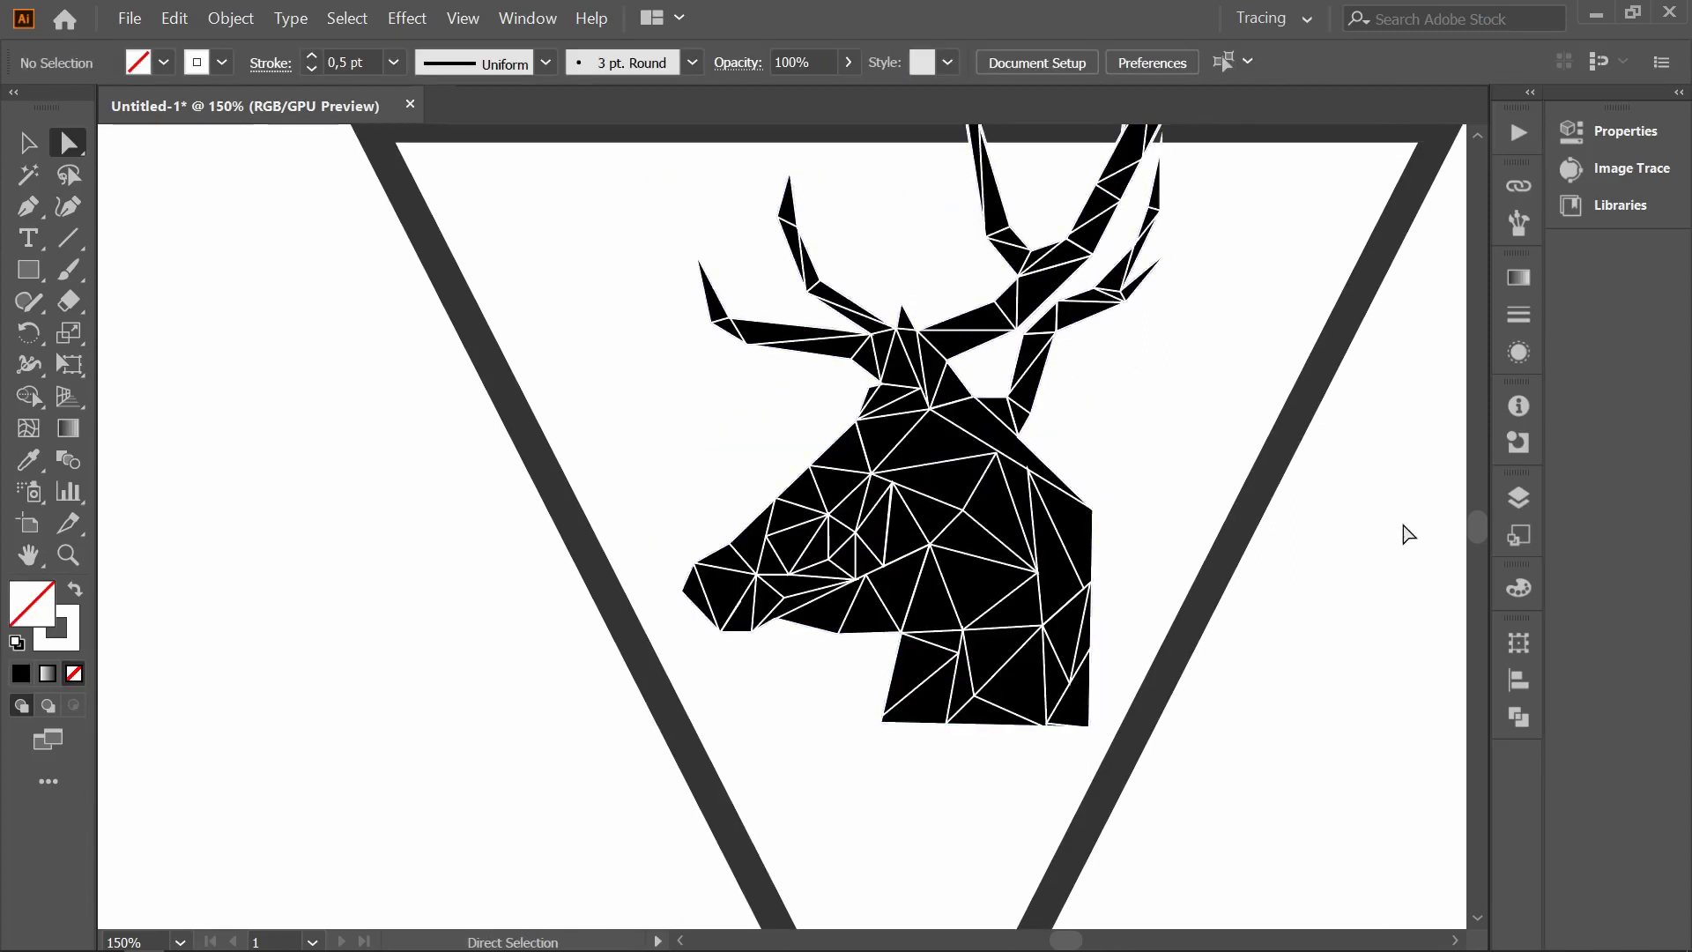
- Snap the remaining neck corners, including the bottom one, onto neighbouring points
left_click(1029, 478)
left_click(1119, 503)
left_click(1029, 477)
left_click_drag(1028, 477, 1028, 472)
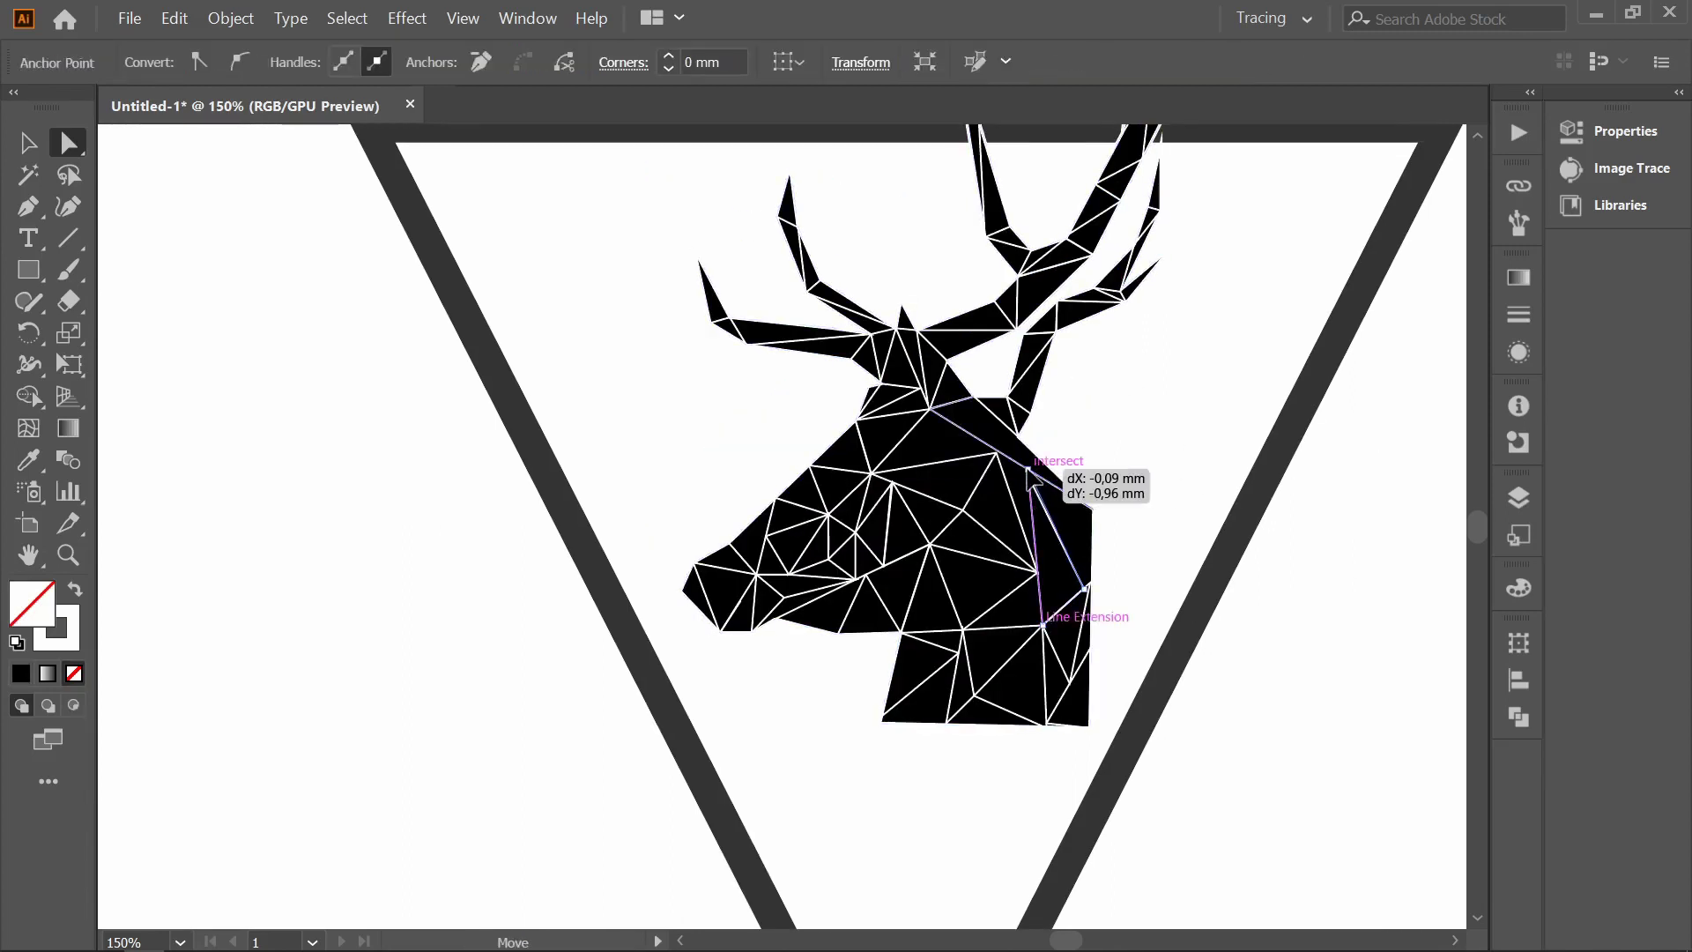
left_click(1267, 527)
scroll(1269, 533, "up", 3)
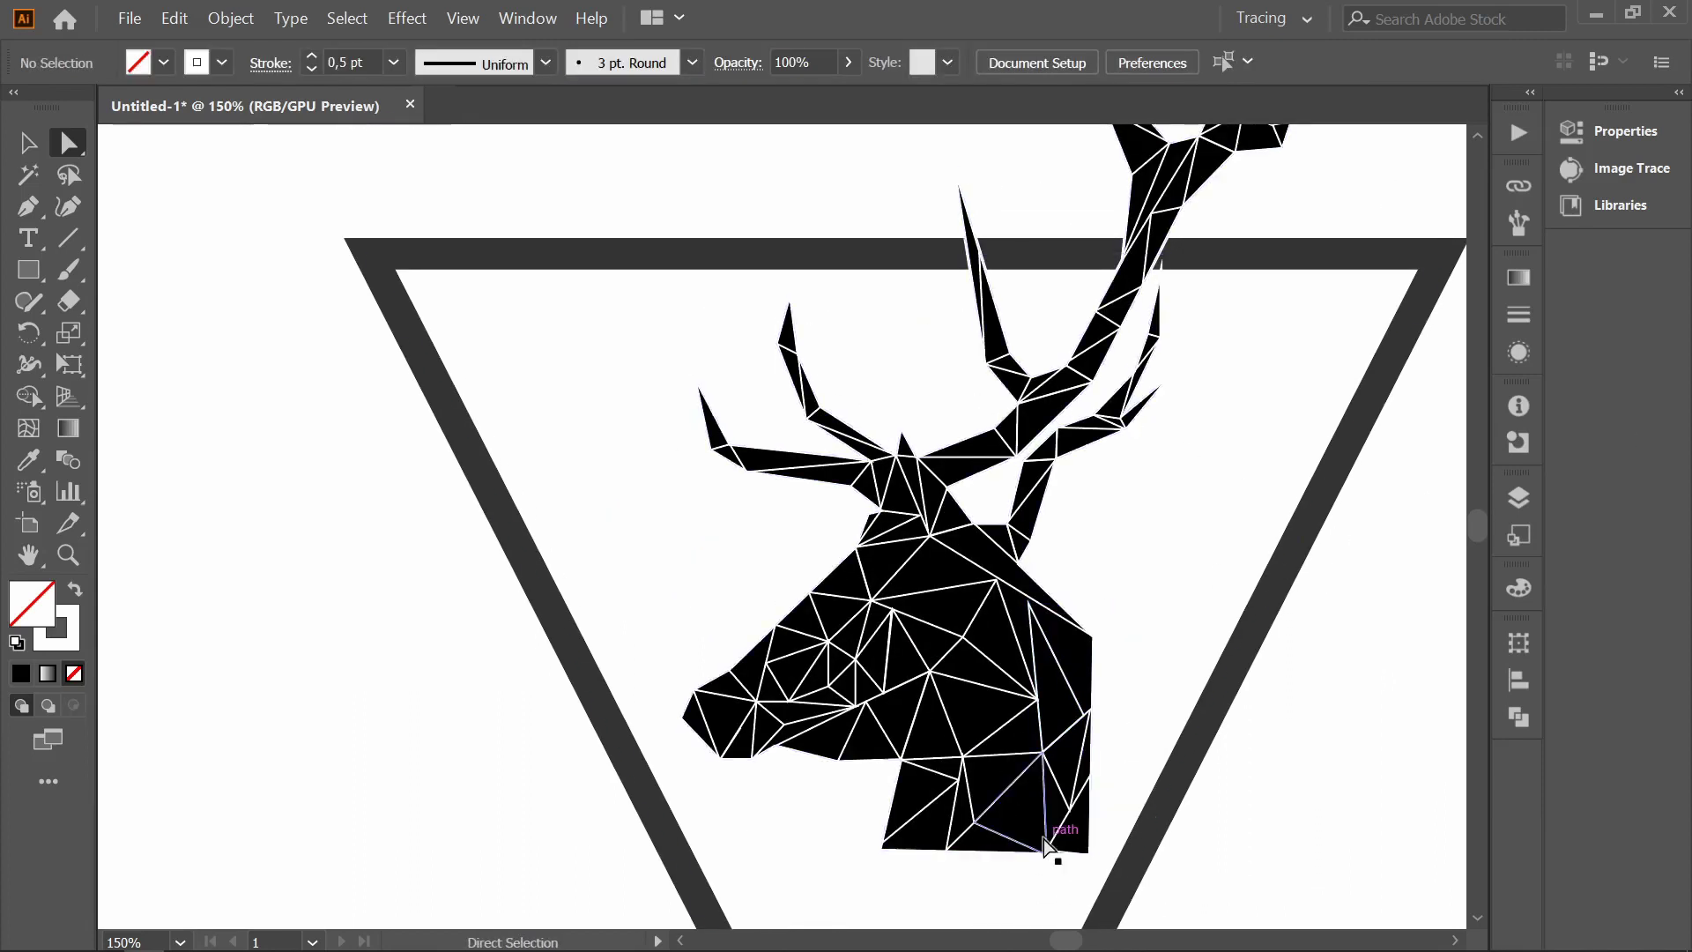
left_click(1090, 852)
left_click_drag(1089, 851, 1045, 850)
left_click(1186, 694)
- Zoom out to 66.67% to view the whole artboard
left_click(68, 555)
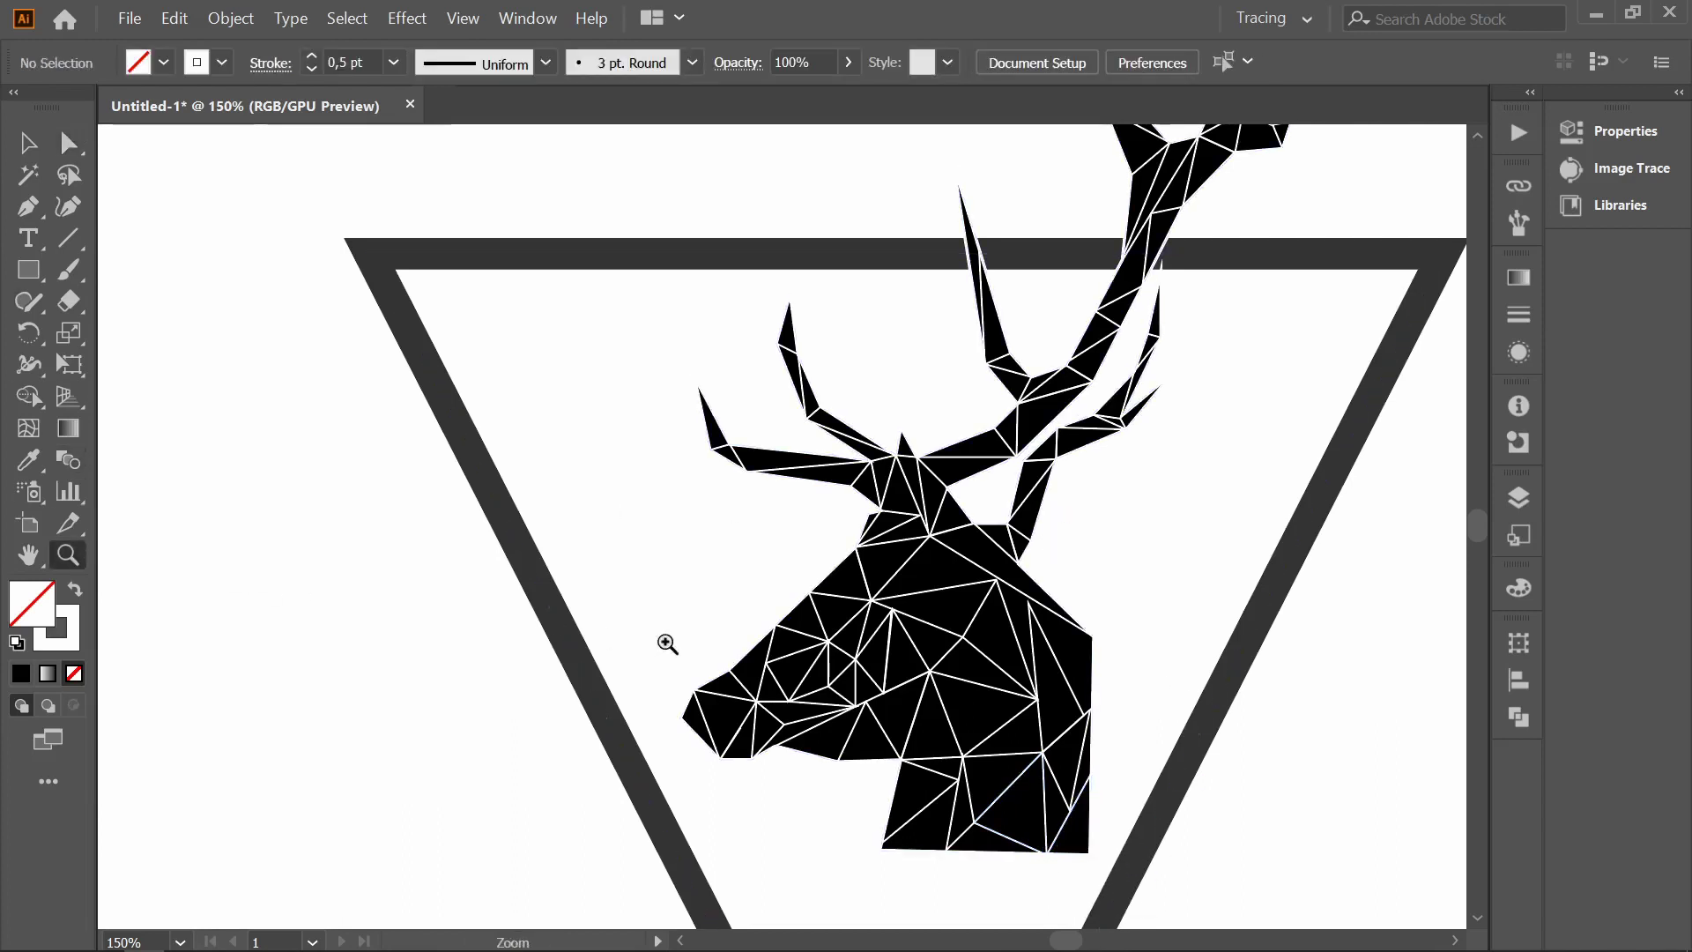
left_click(943, 669, "alt")
left_click(917, 427, "alt")
scroll(461, 480, "down", 1)
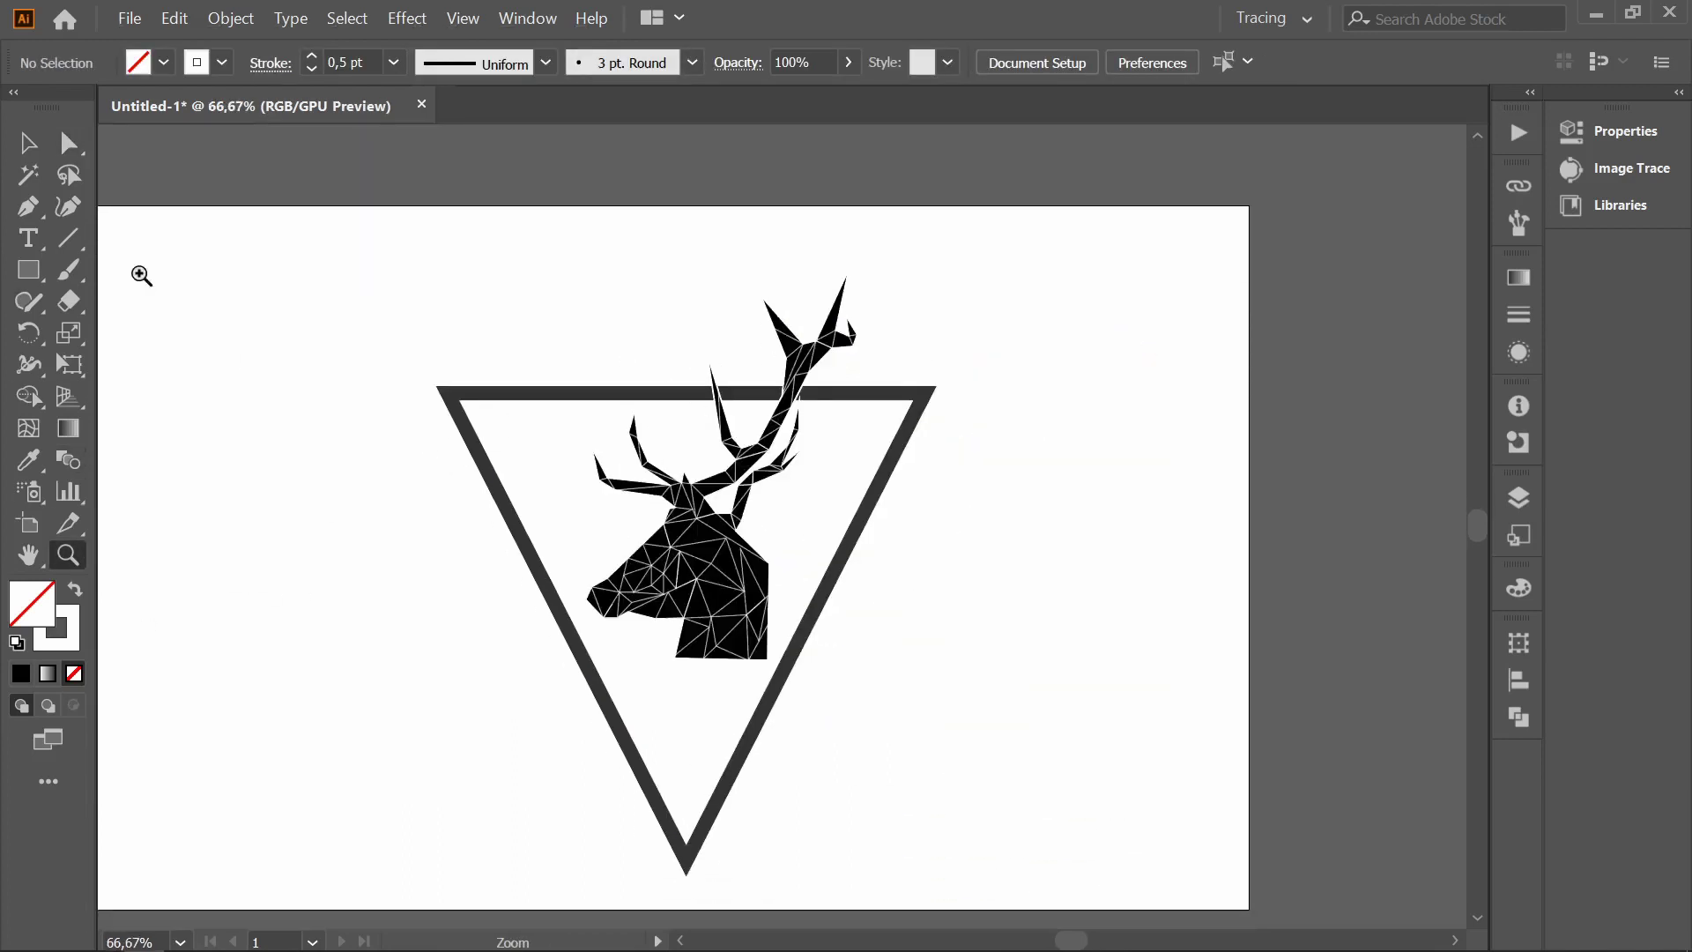
- Move the triangle slightly up around the stag
key("v")
left_click_drag(854, 397, 860, 379)
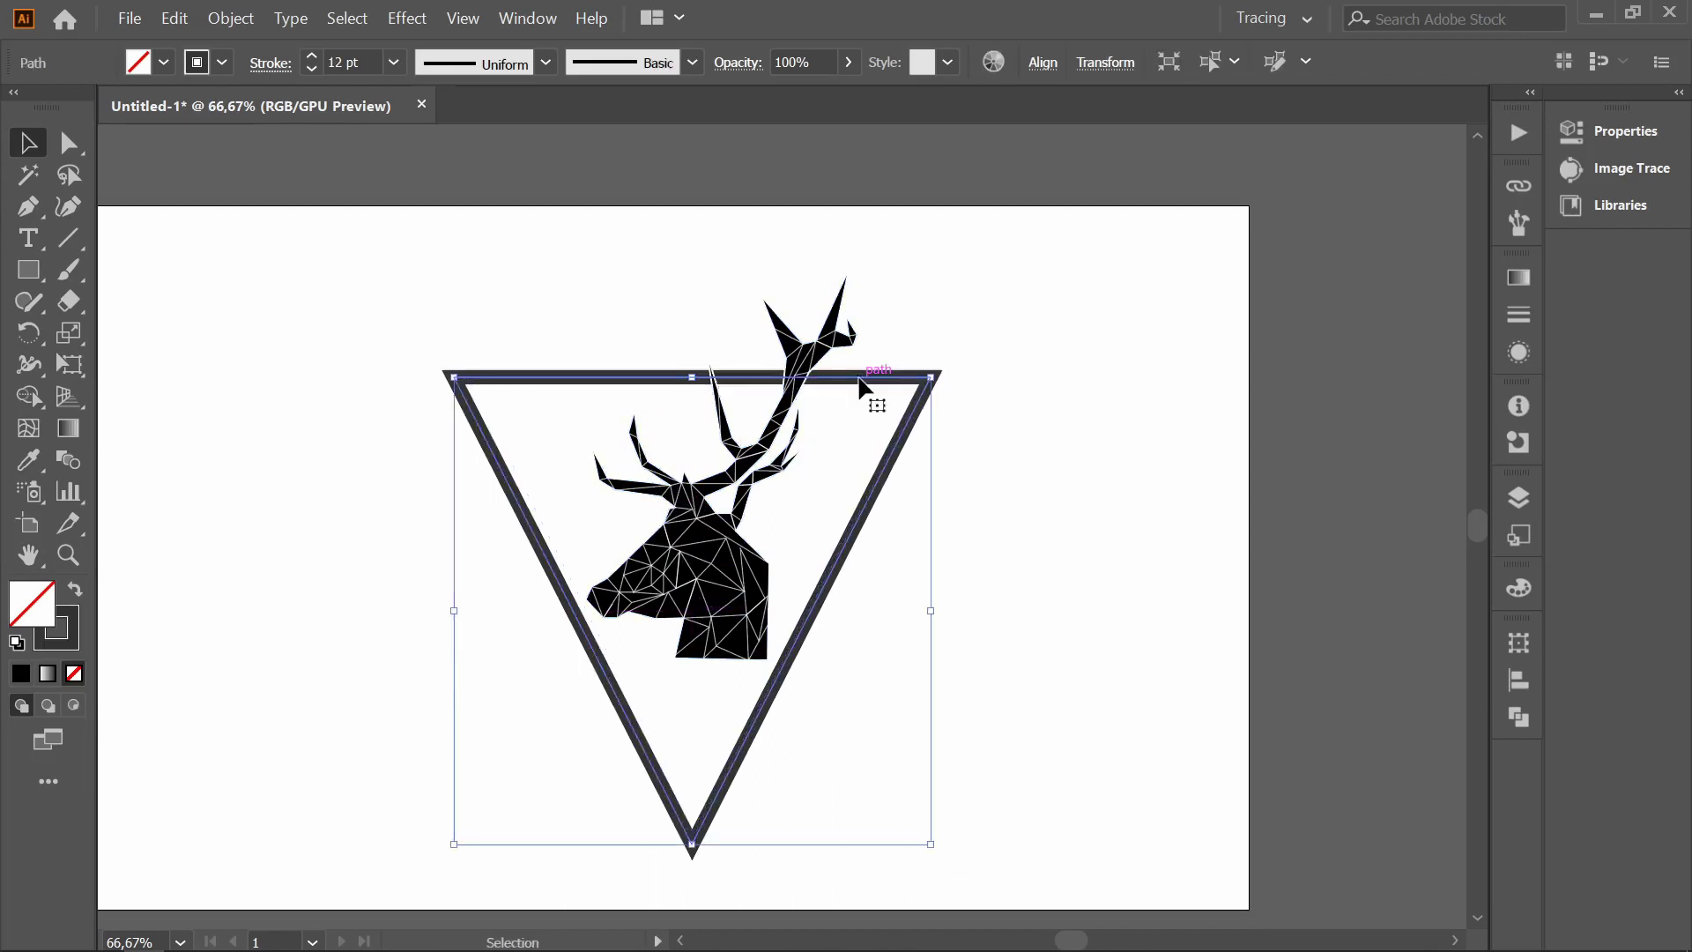
left_click(1001, 388)
- Select the whole stag-and-triangle design and drag it to the artboard's left side
scroll(1044, 430, "down", 2)
scroll(1034, 458, "down", 1)
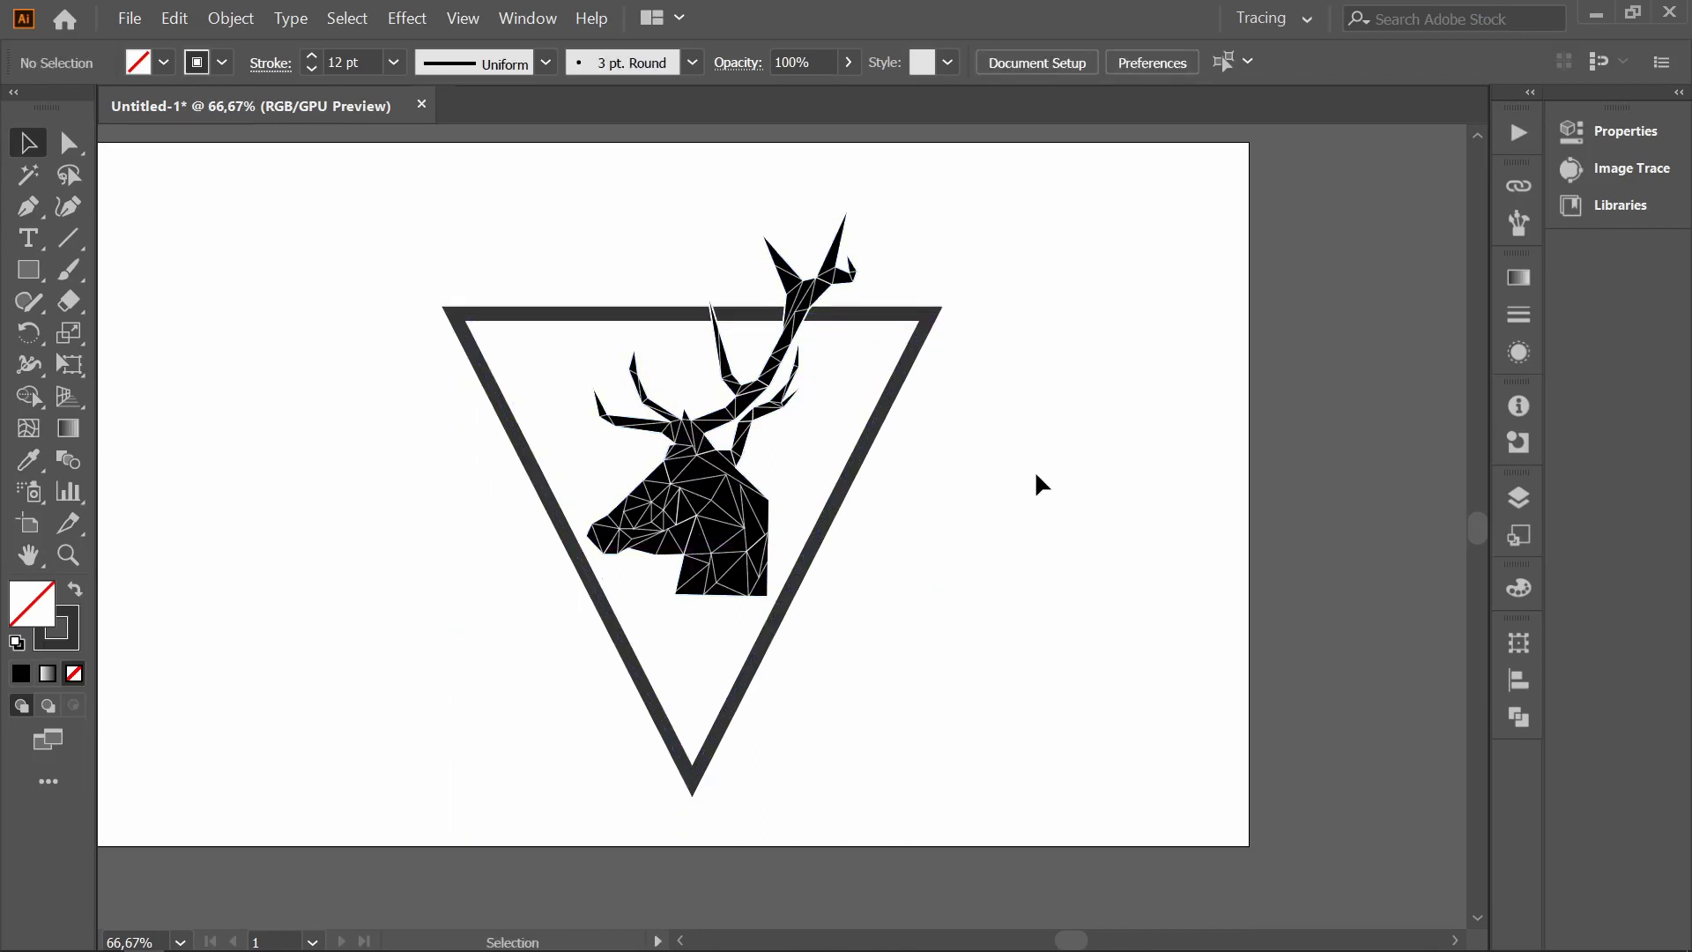
scroll(1035, 469, "left", 2)
key("ctrl+a")
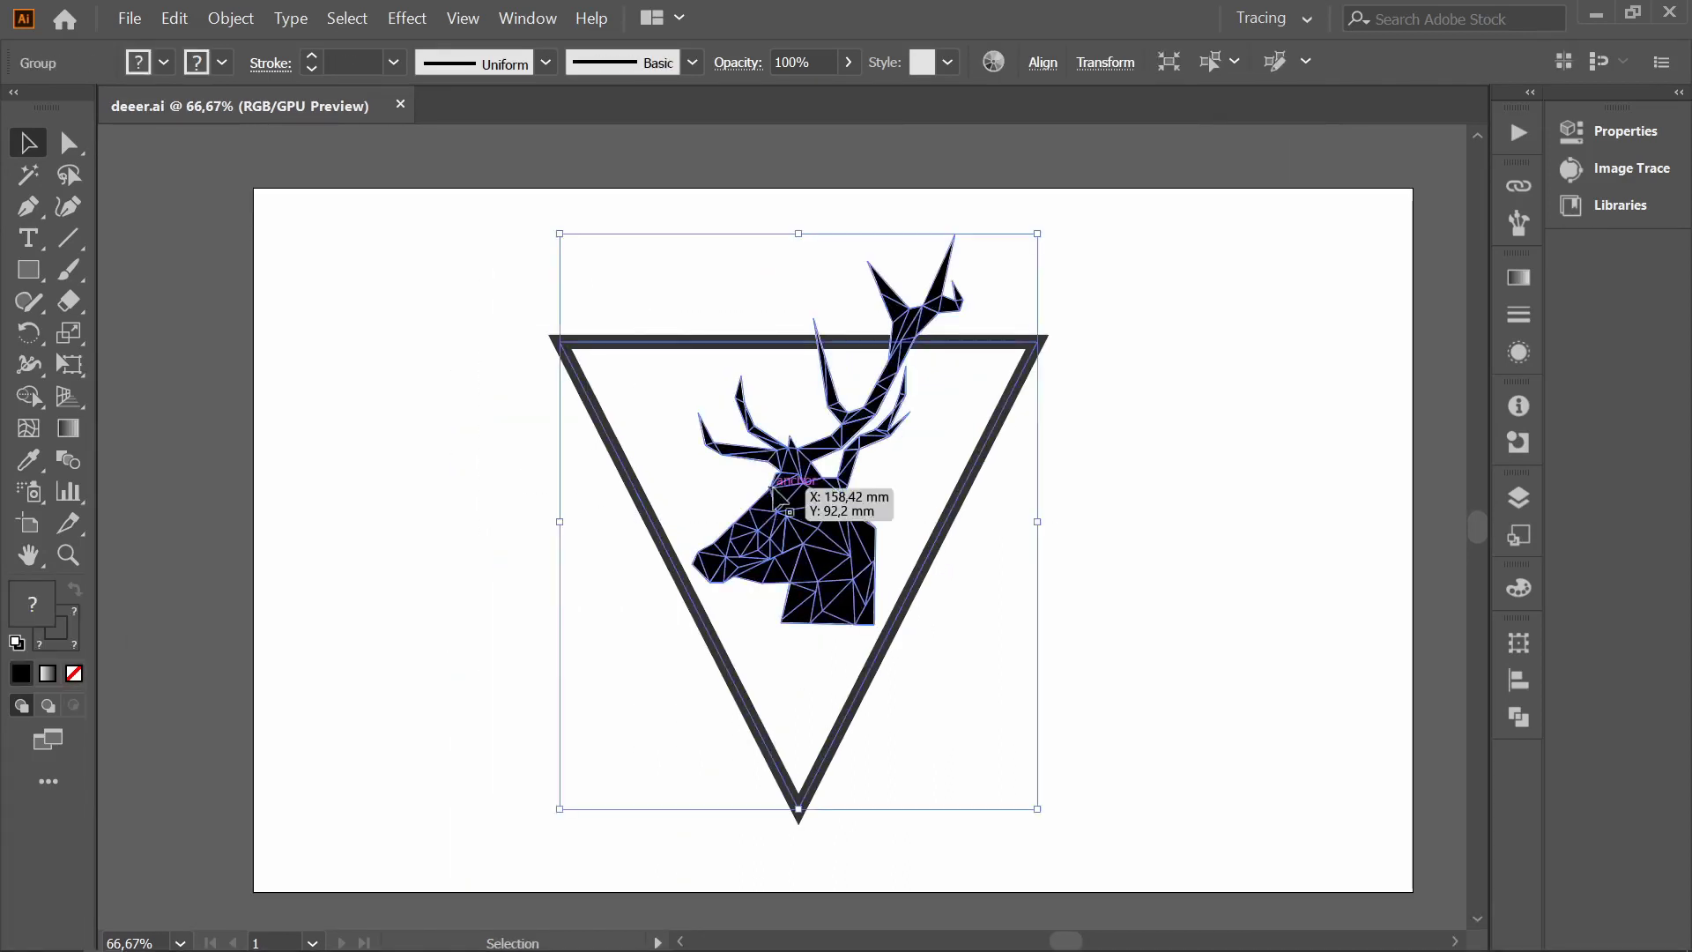
left_click_drag(783, 496, 493, 485)
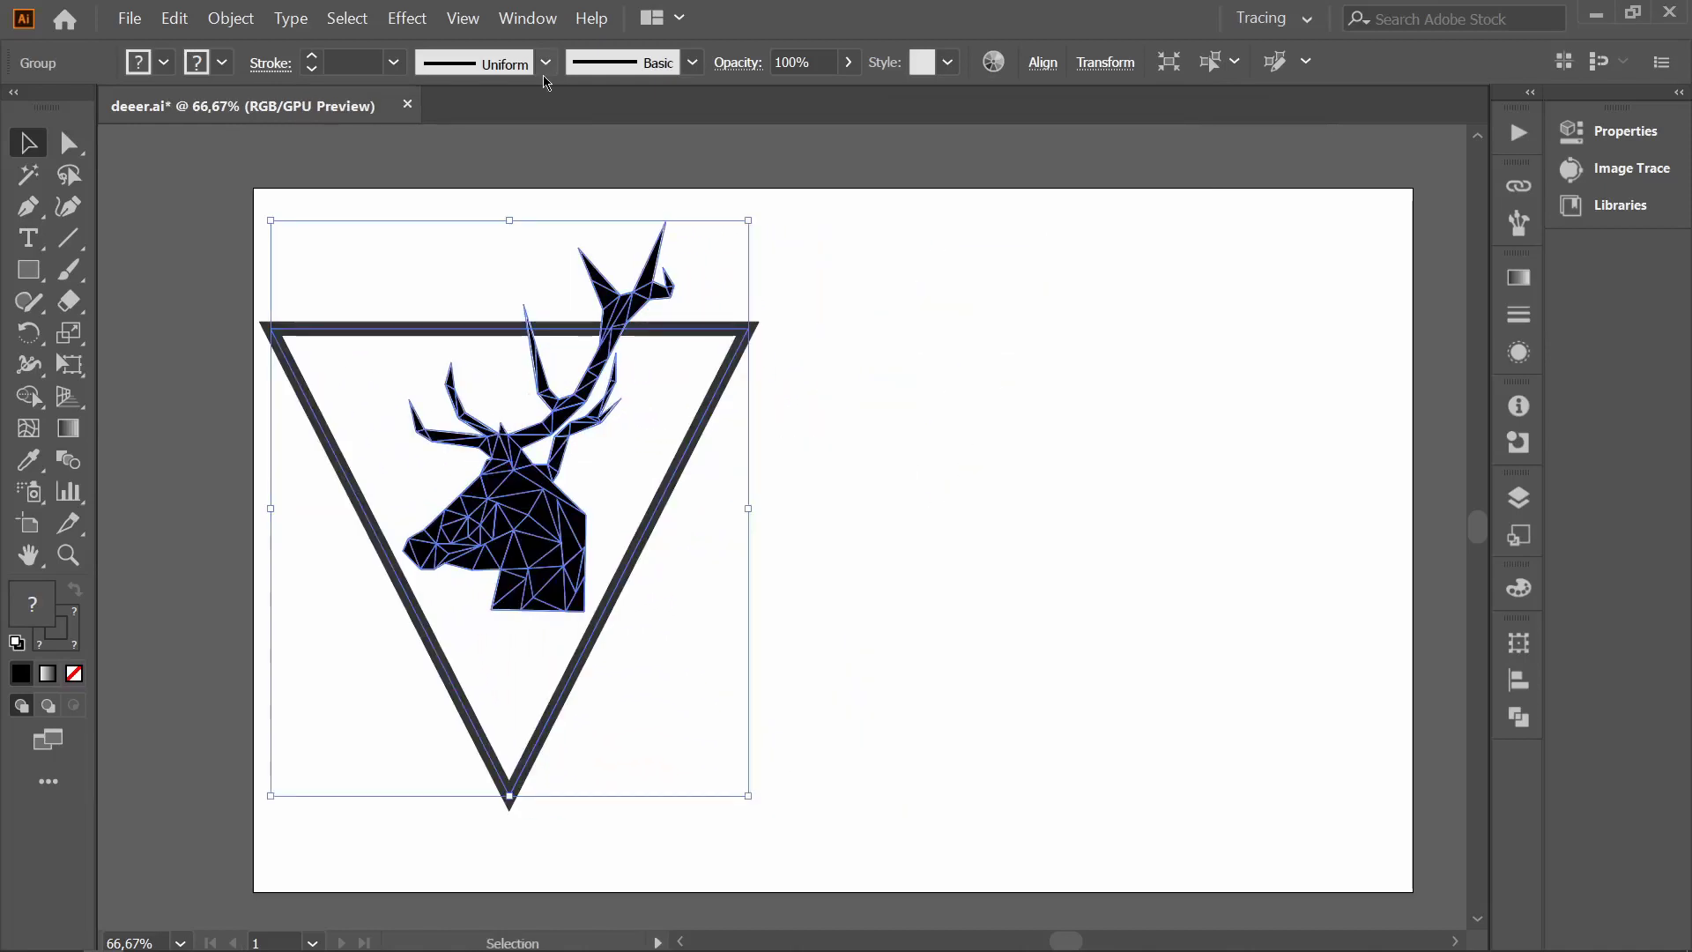
- Copy and paste the stag-and-triangle design
left_click(172, 21)
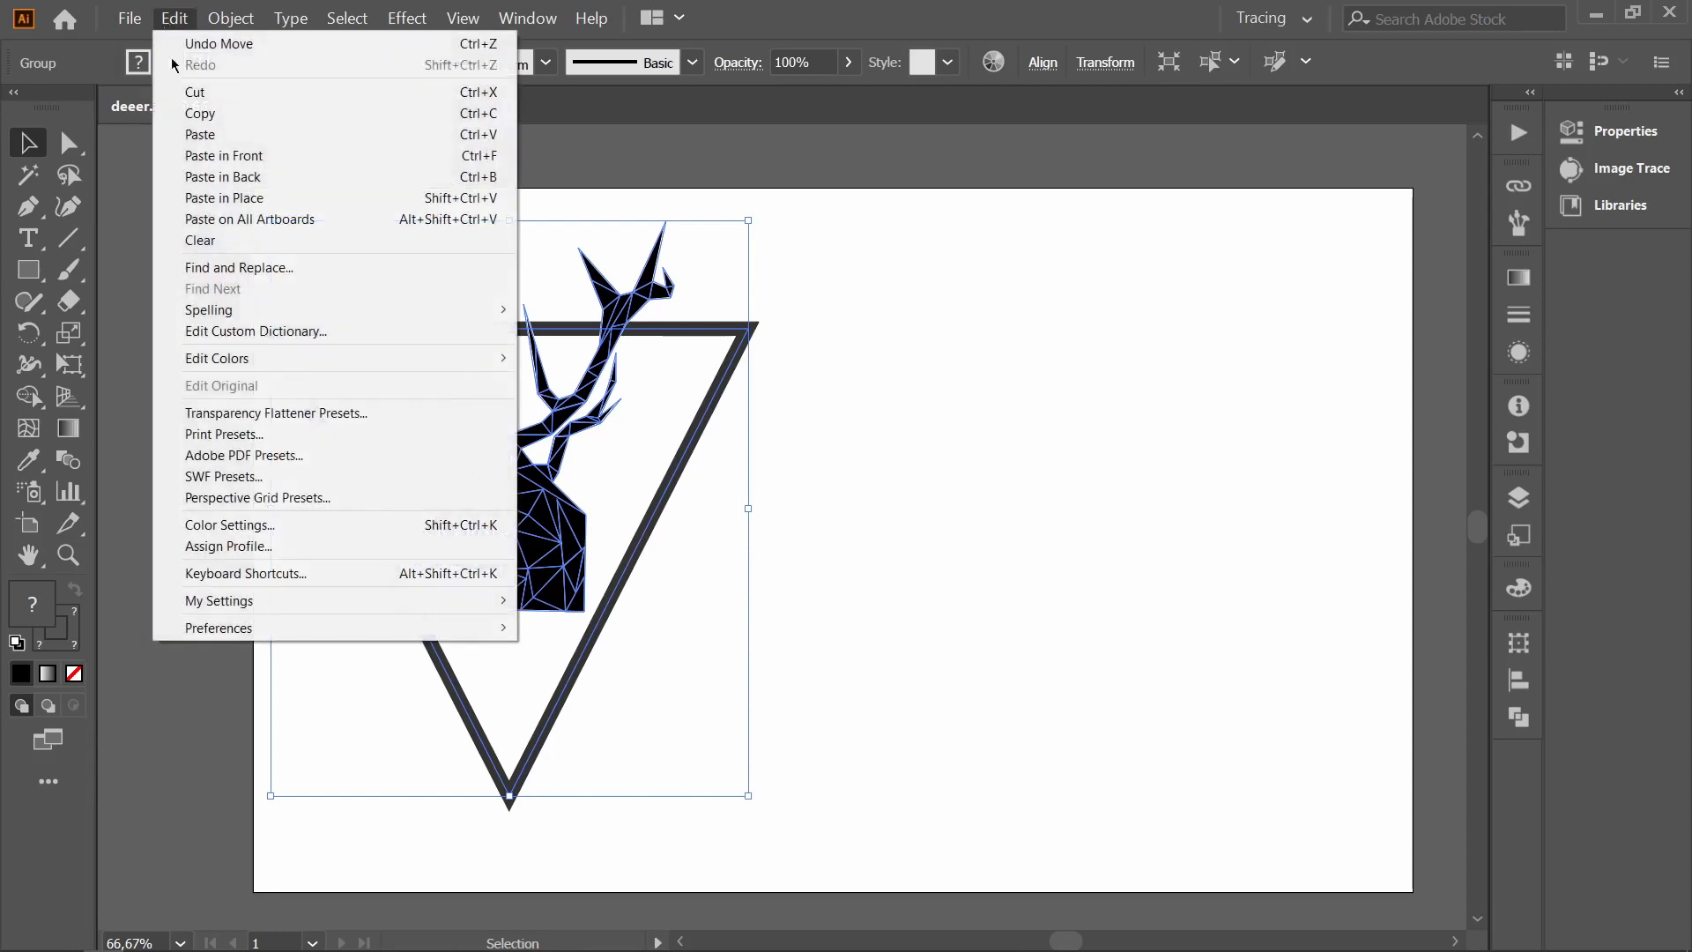
left_click(189, 112)
left_click(174, 17)
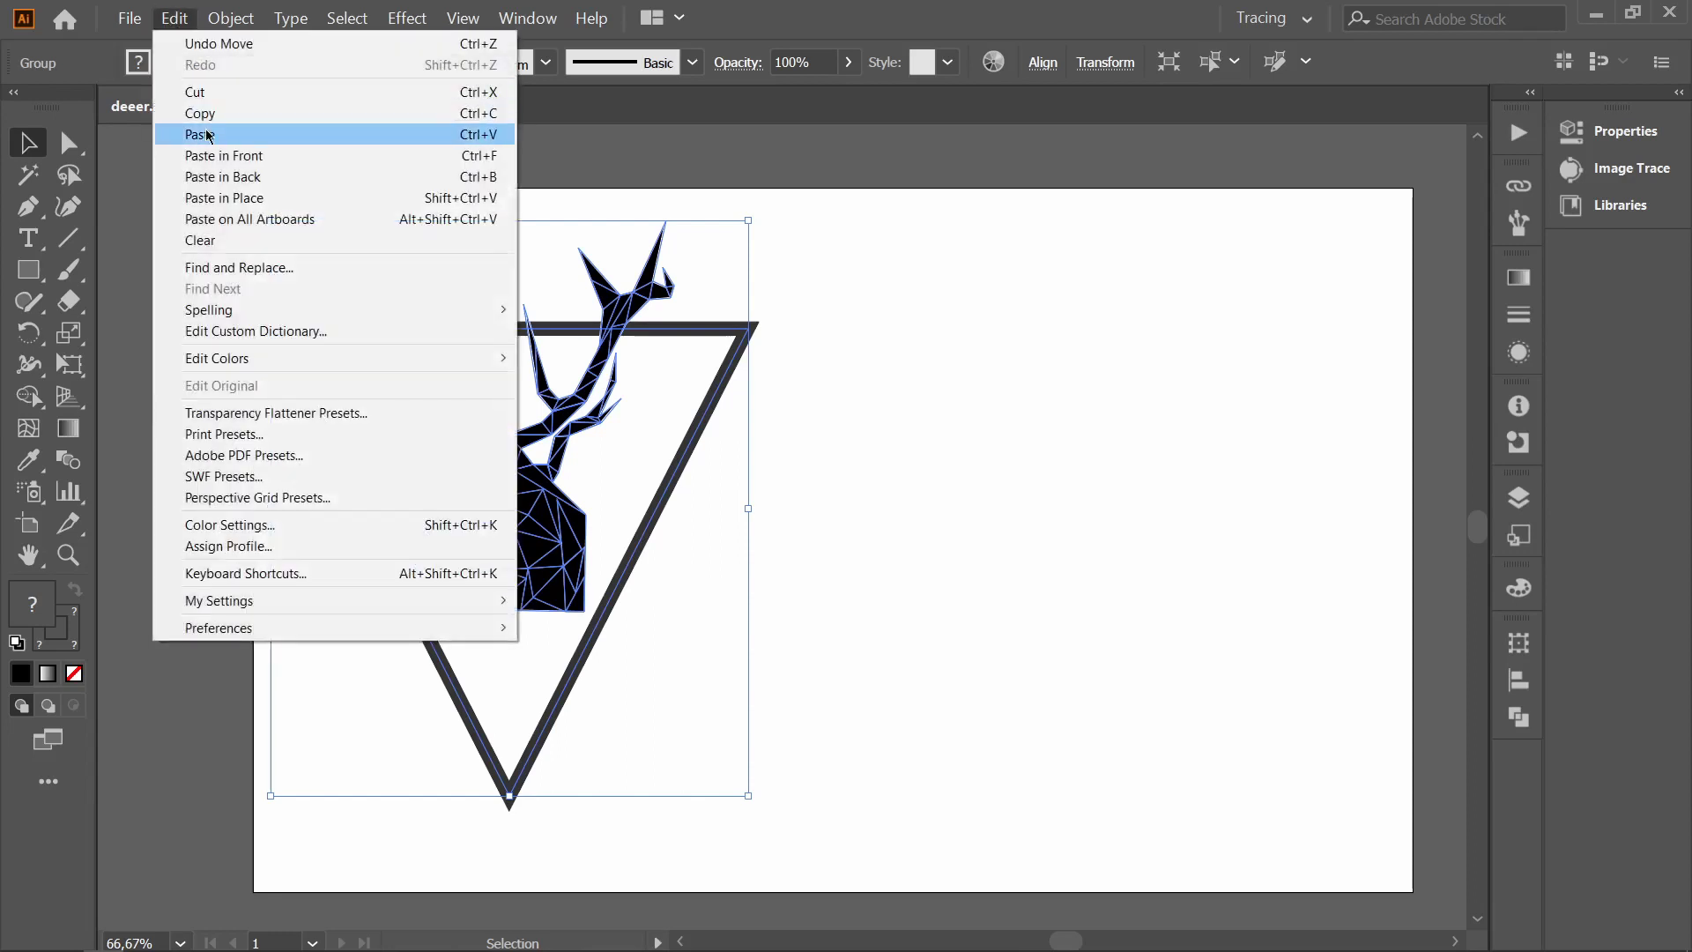
left_click(189, 135)
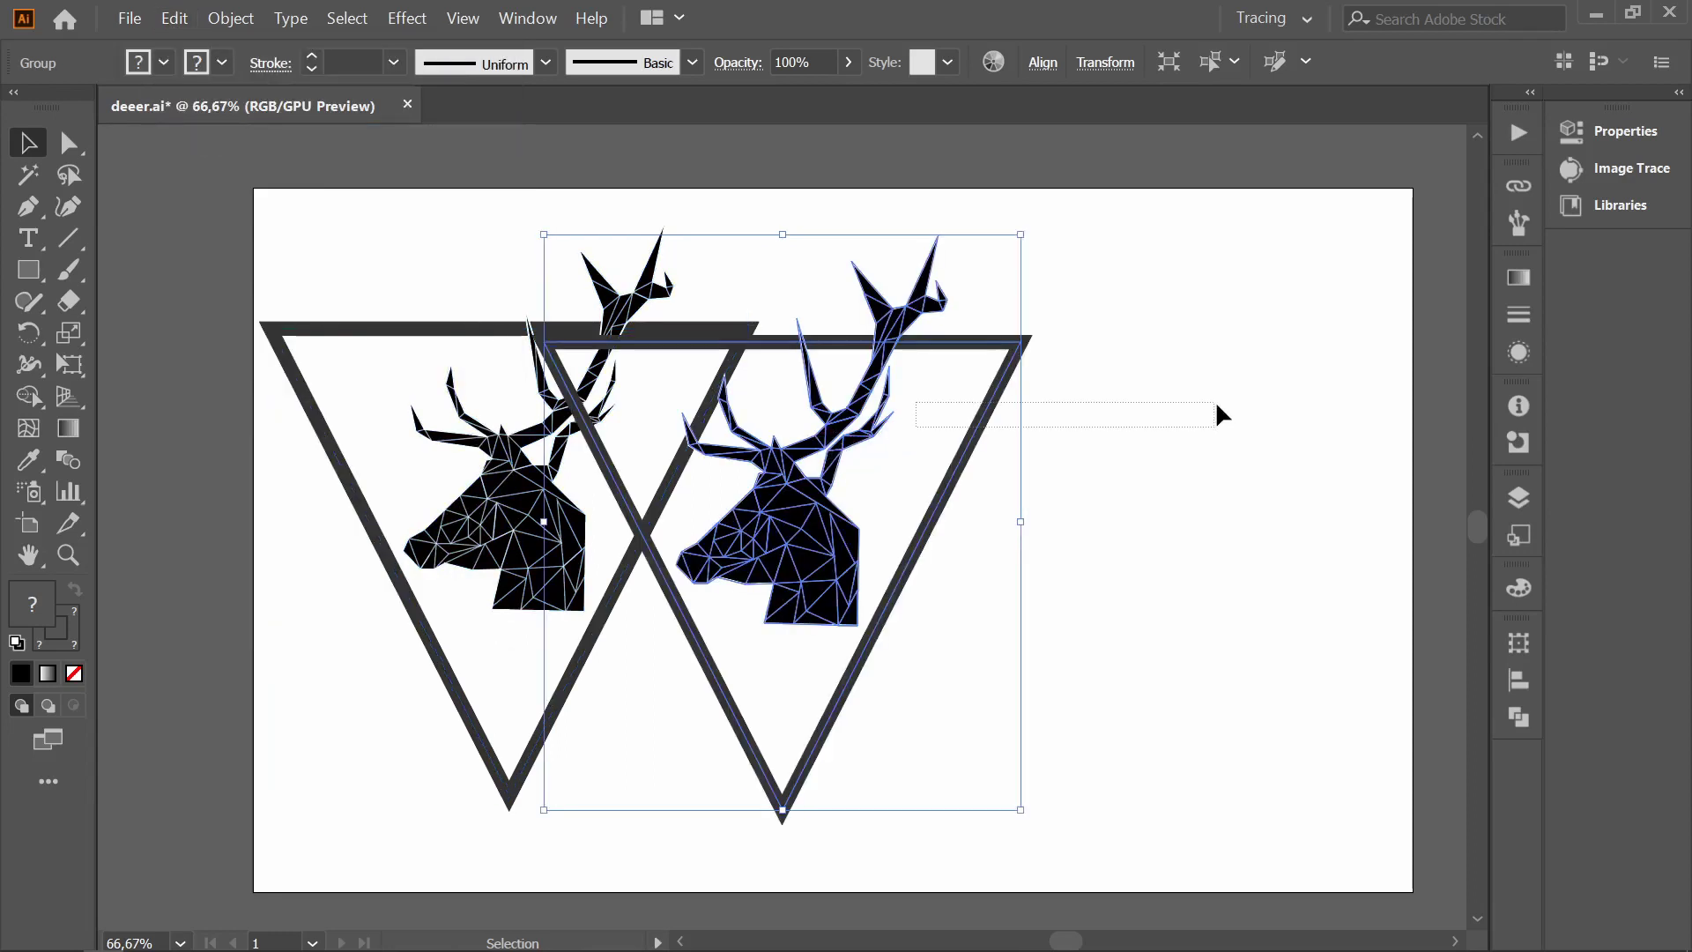
- Place the pasted copy on the artboard's right side and reselect it
left_click_drag(939, 343, 1197, 330)
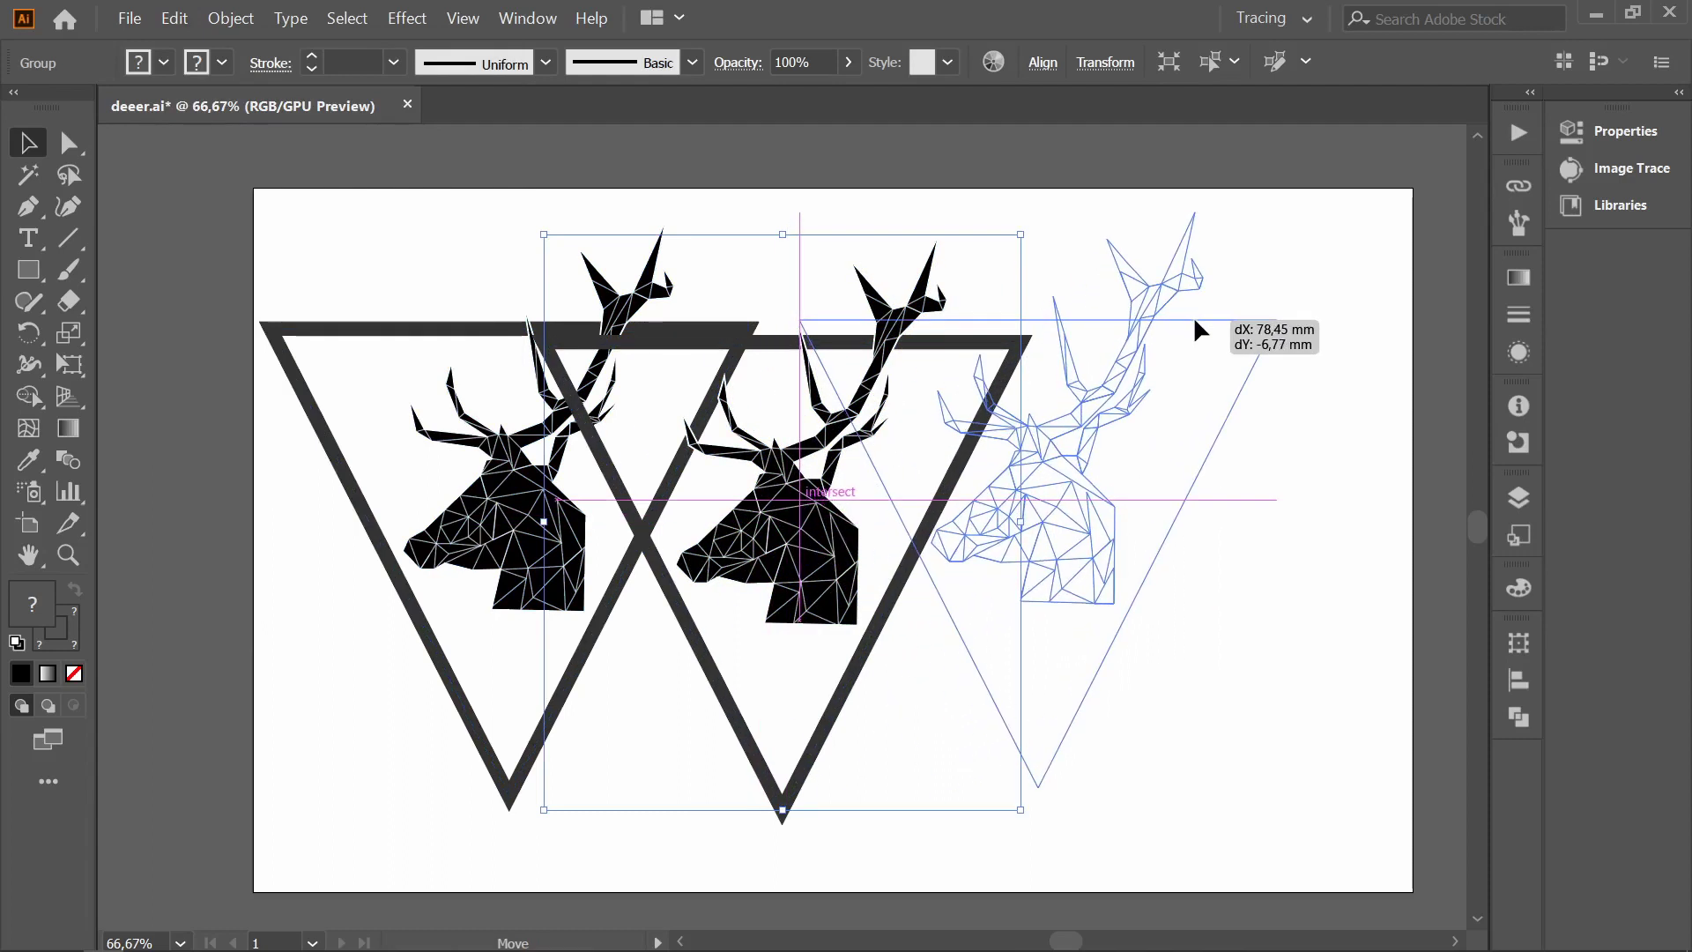
left_click_drag(1197, 330, 1282, 310)
left_click(1368, 247)
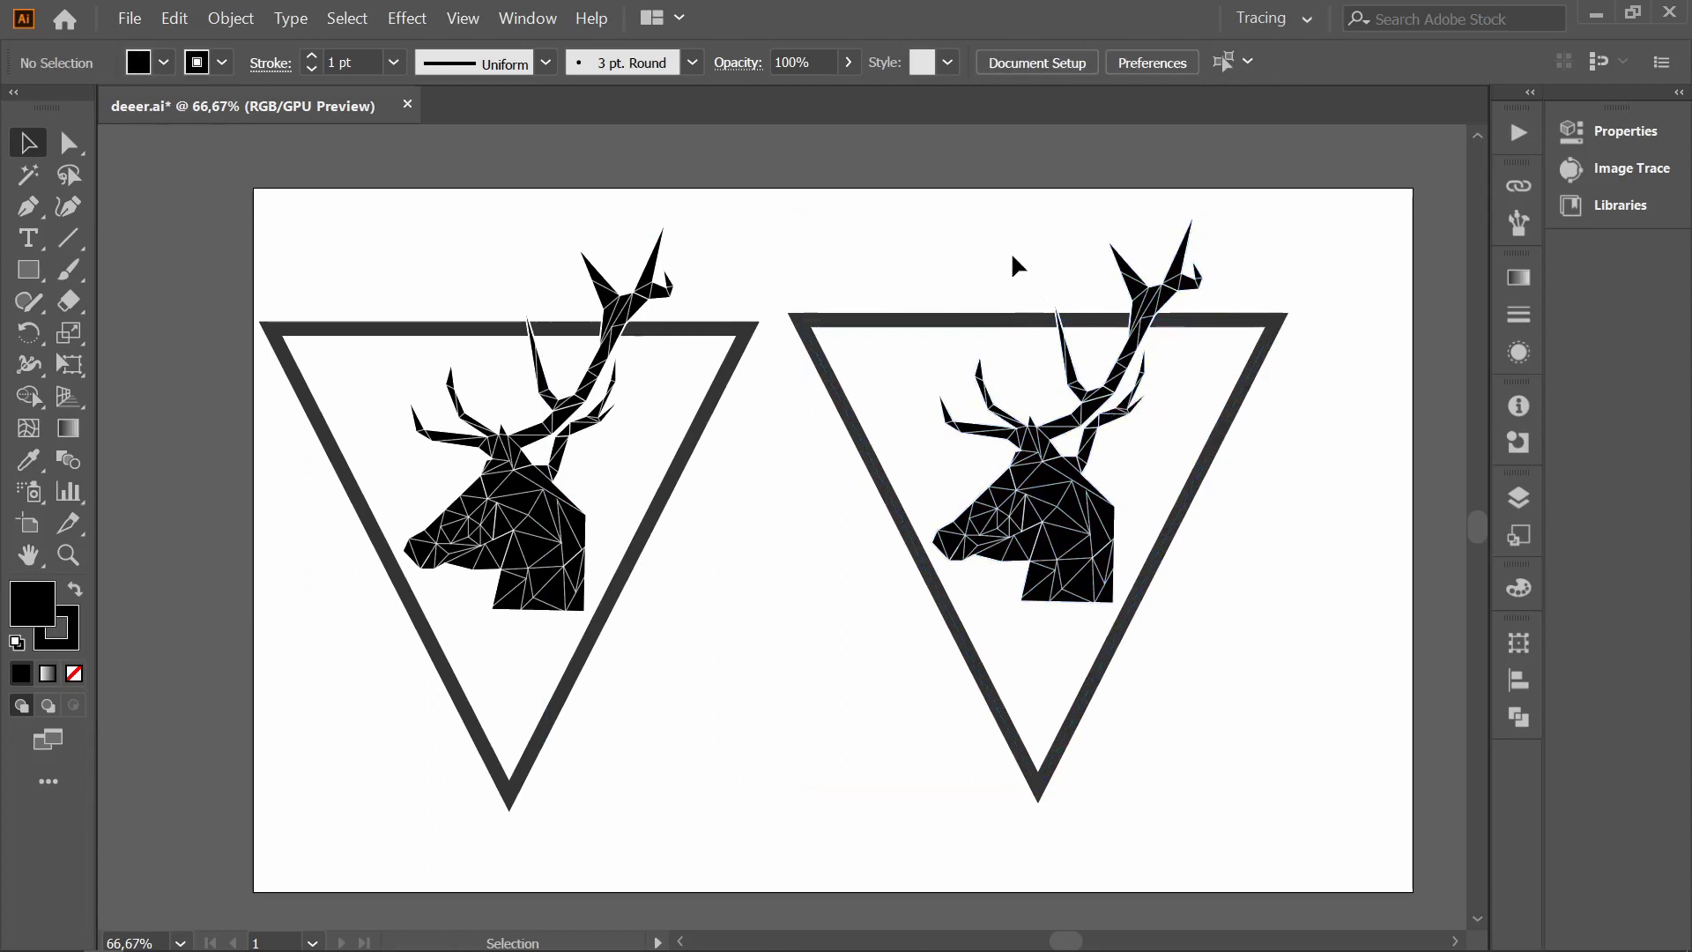
left_click_drag(1013, 256, 1197, 710)
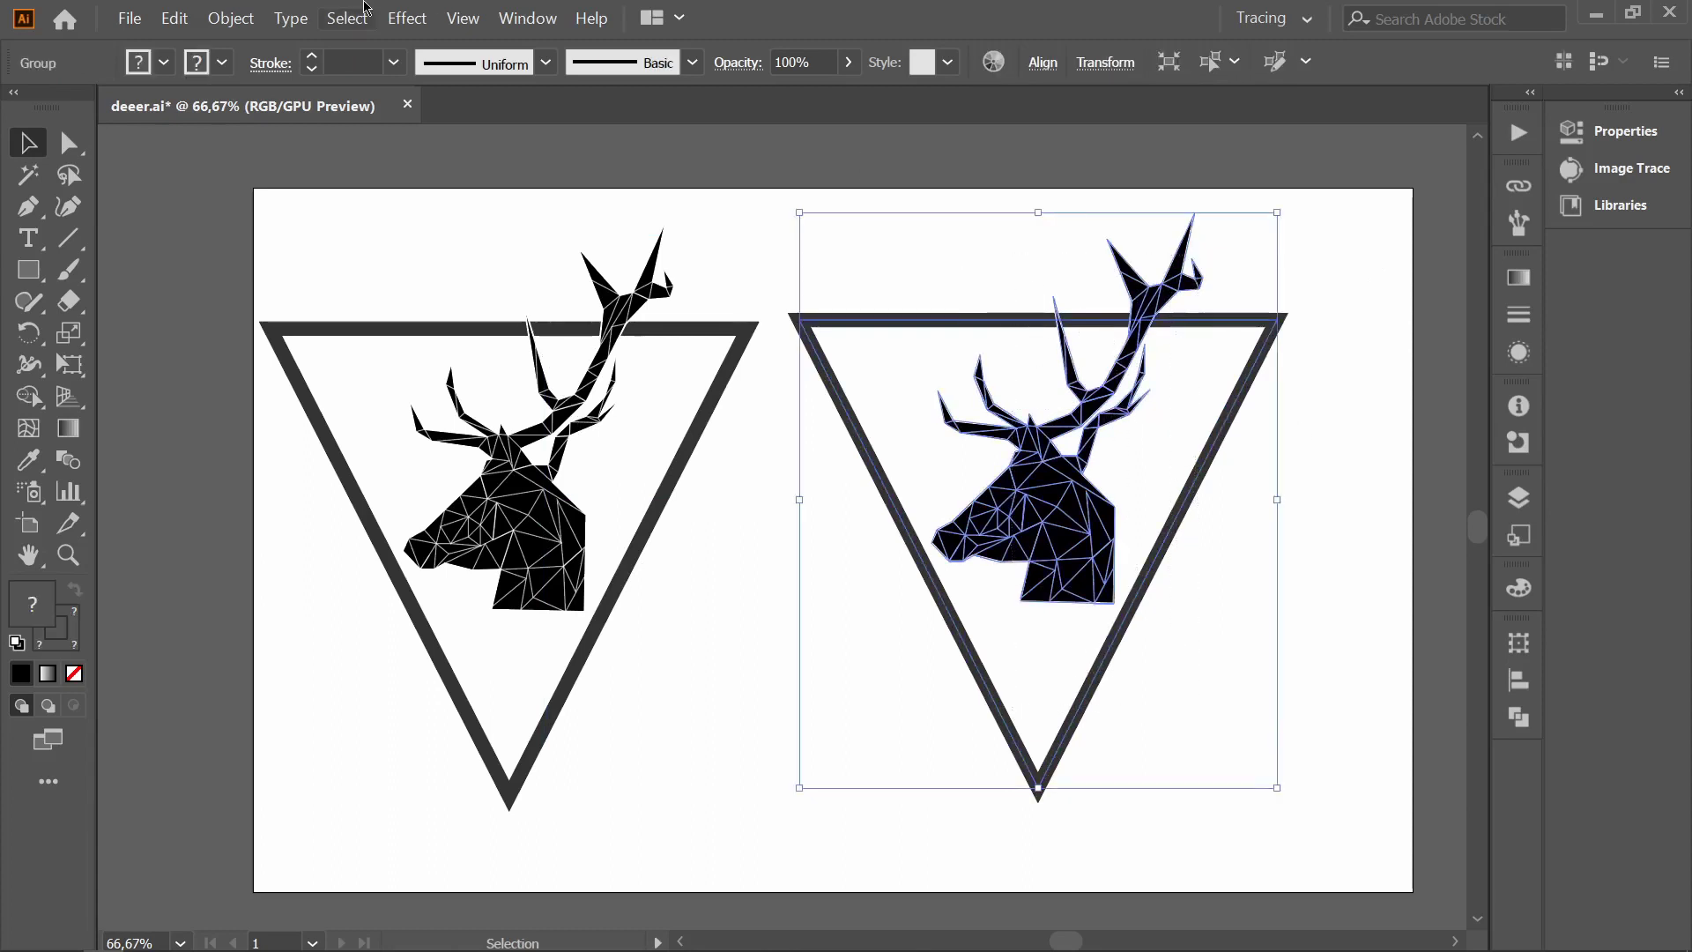
- Give the right design a white stroke and a solid black fill
left_click(221, 65)
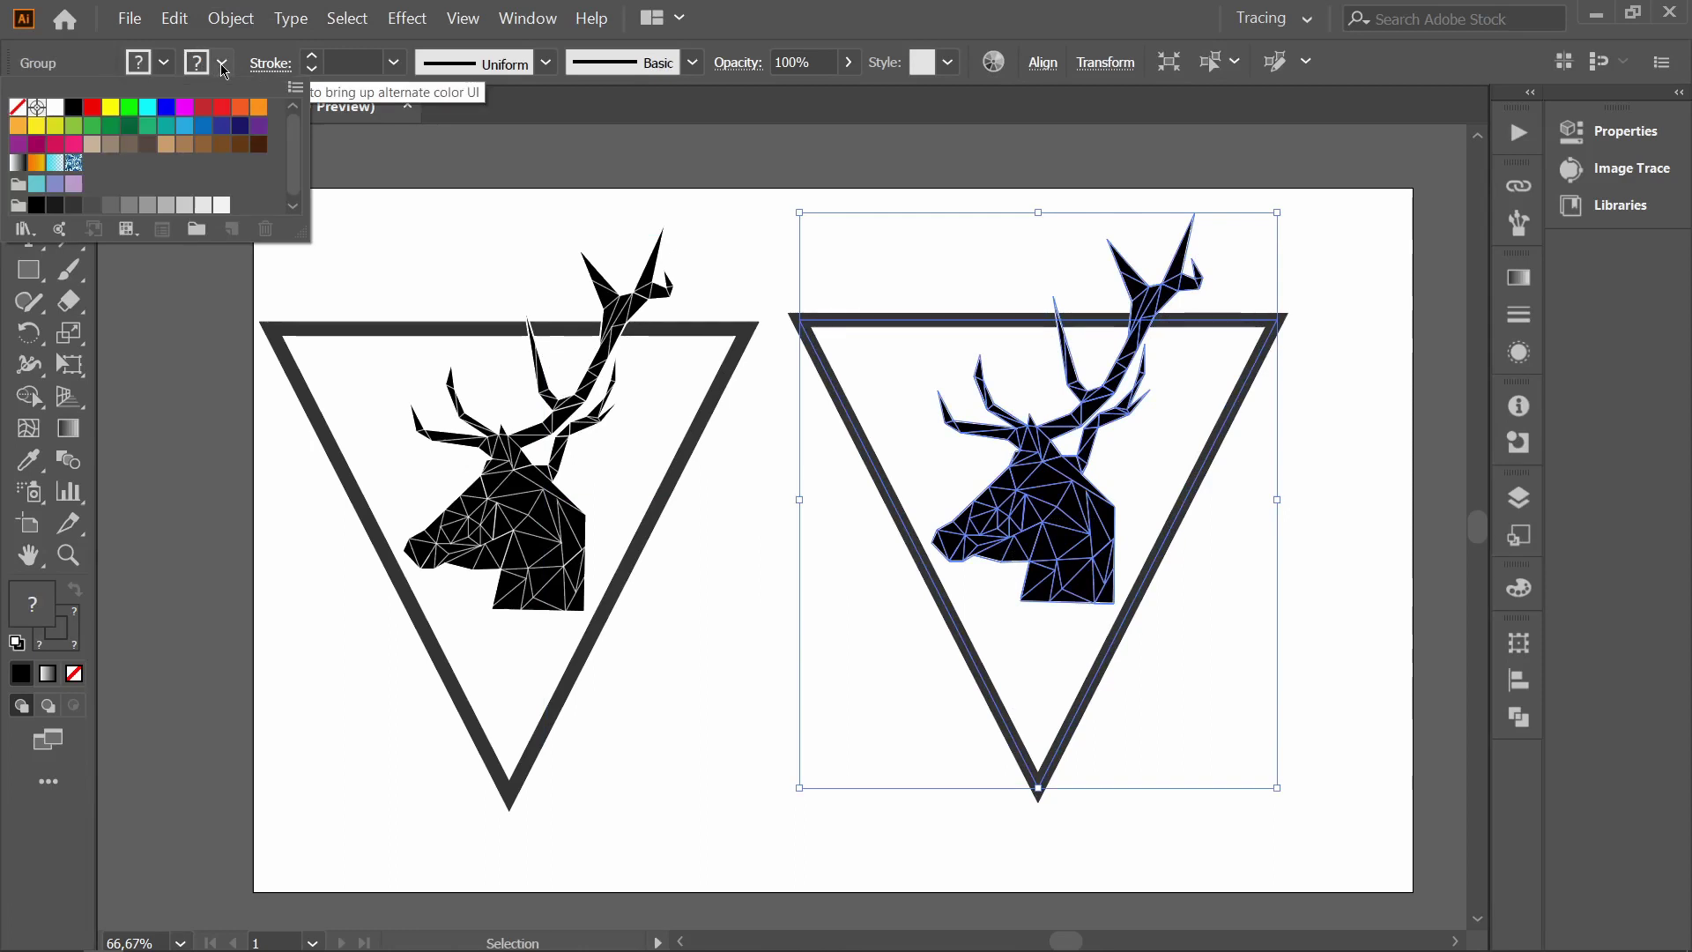
left_click(53, 107)
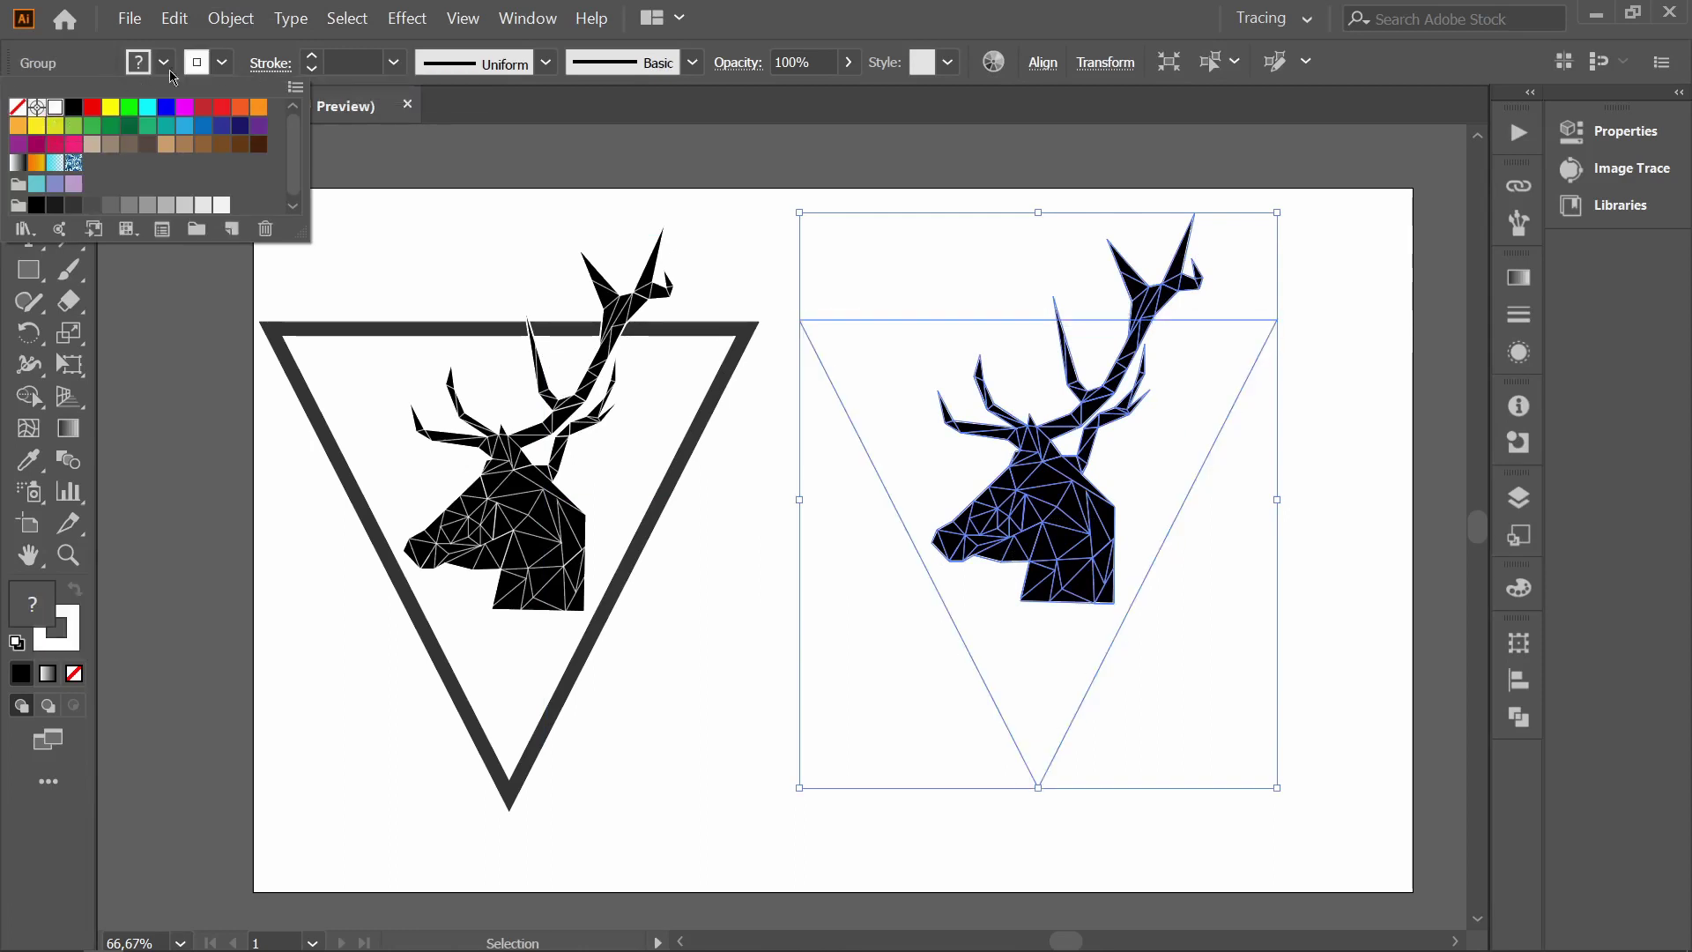
left_click(164, 63)
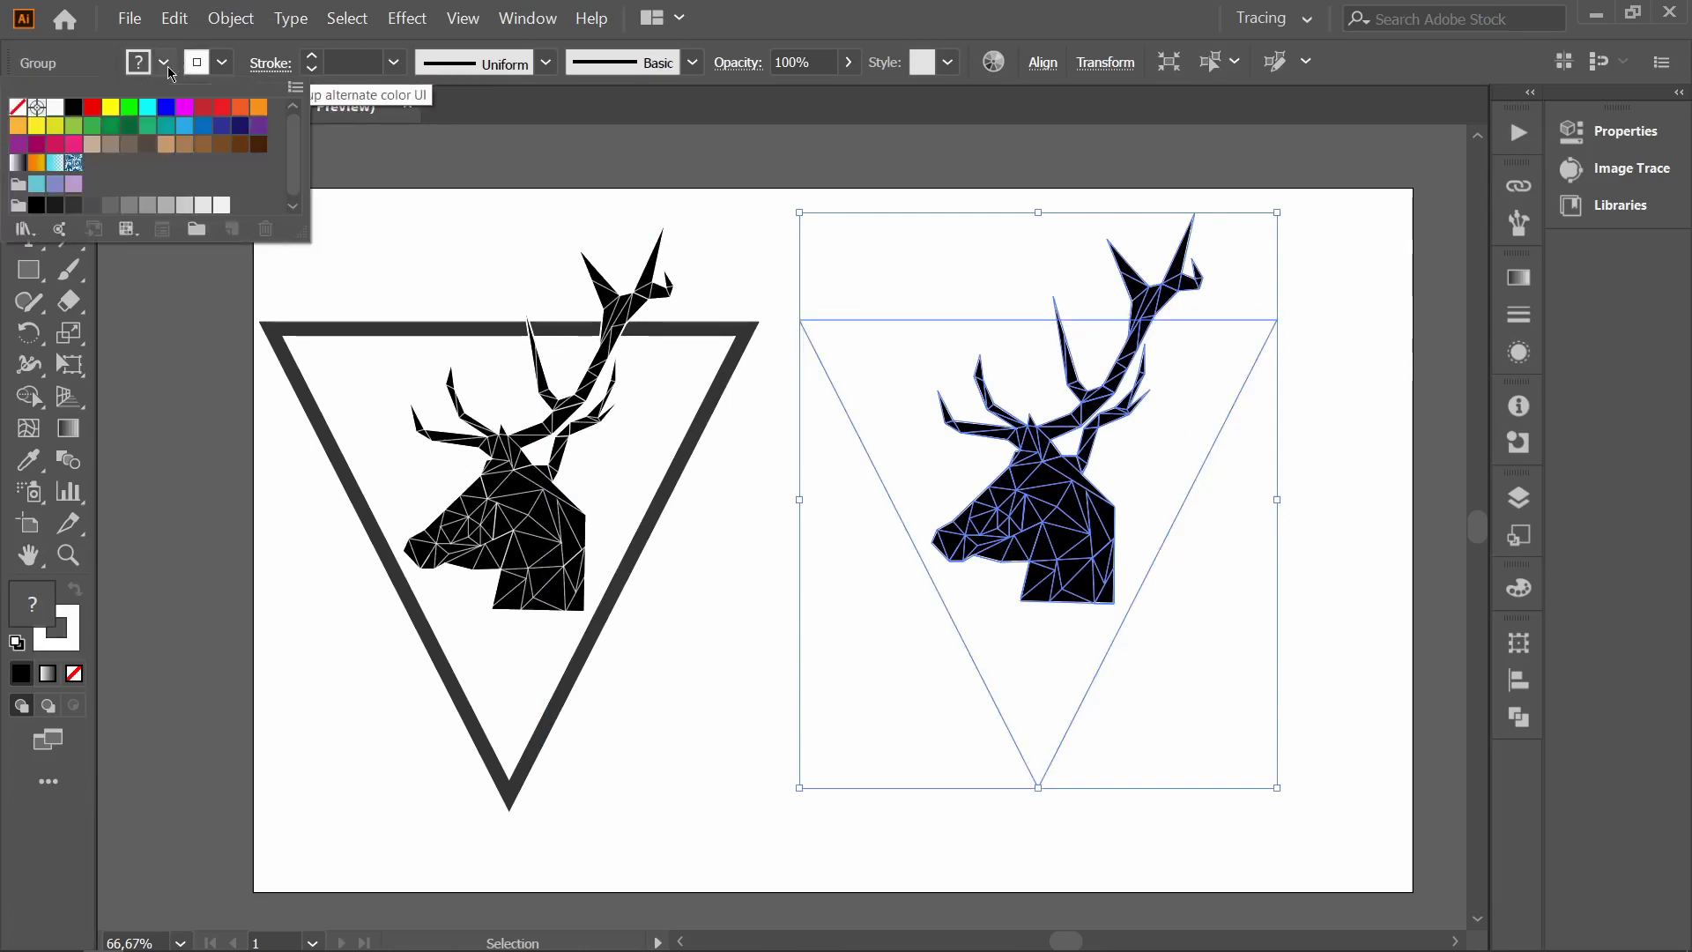
left_click(70, 109)
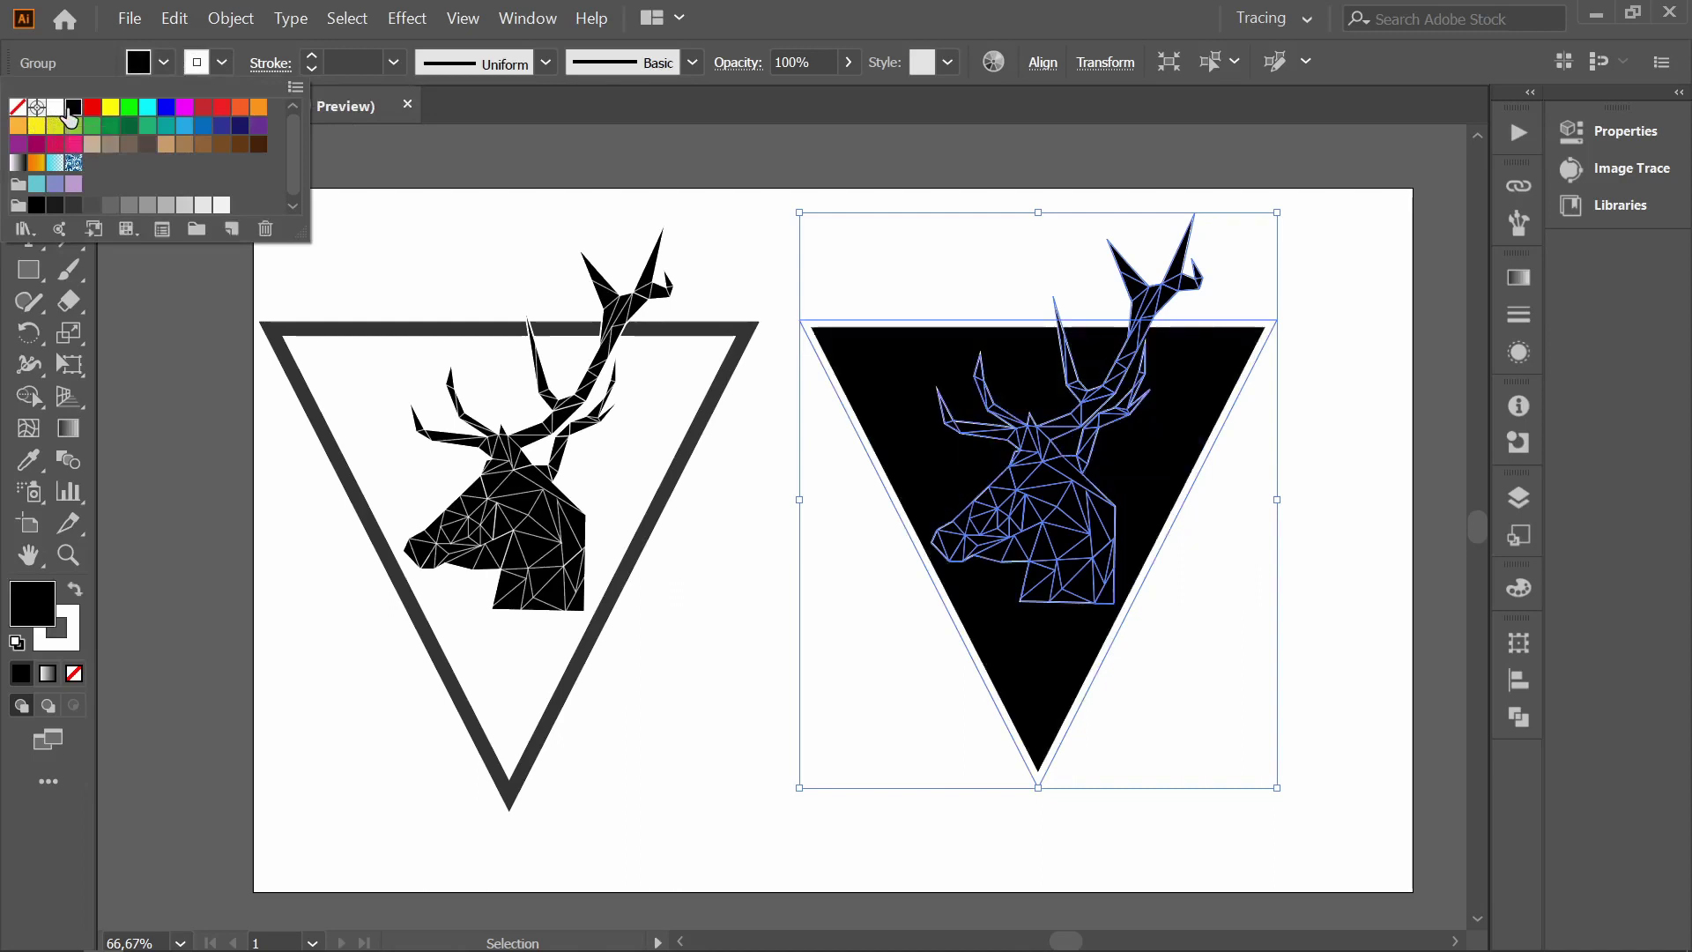
left_click(1366, 397)
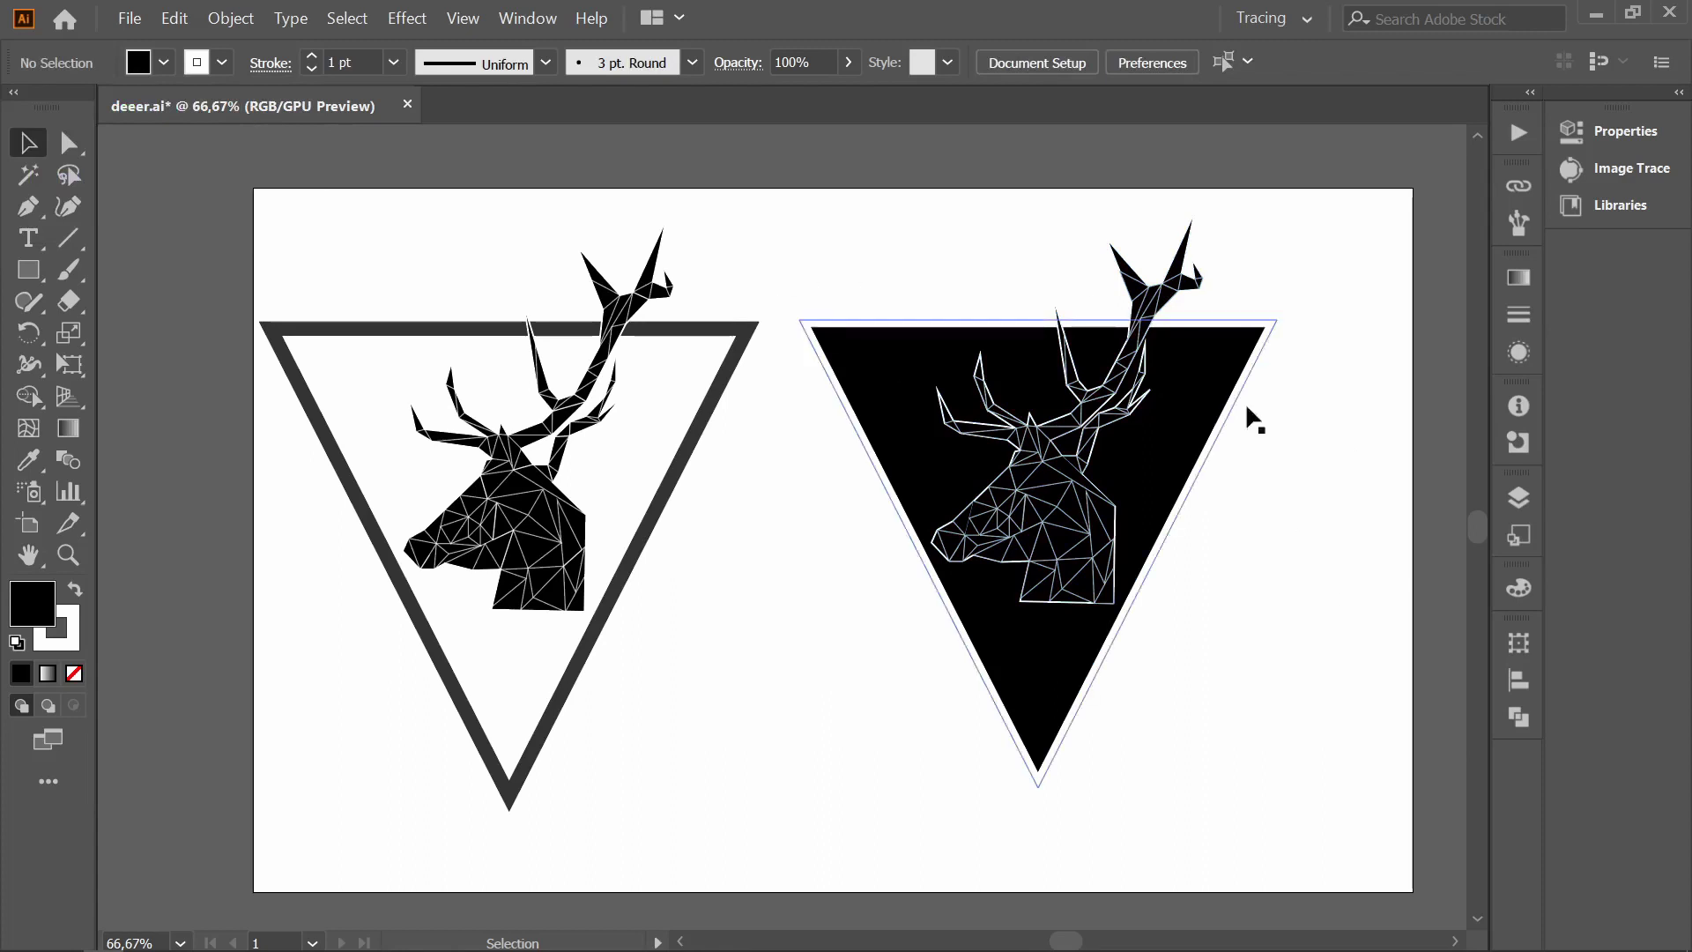
- Reposition the right and left designs to balance their spacing across the artboard
mouse_move(1334, 491)
left_mouse_down()
mouse_move(1057, 326)
mouse_move(1149, 328)
mouse_move(1122, 360)
left_mouse_up()
left_click(719, 569)
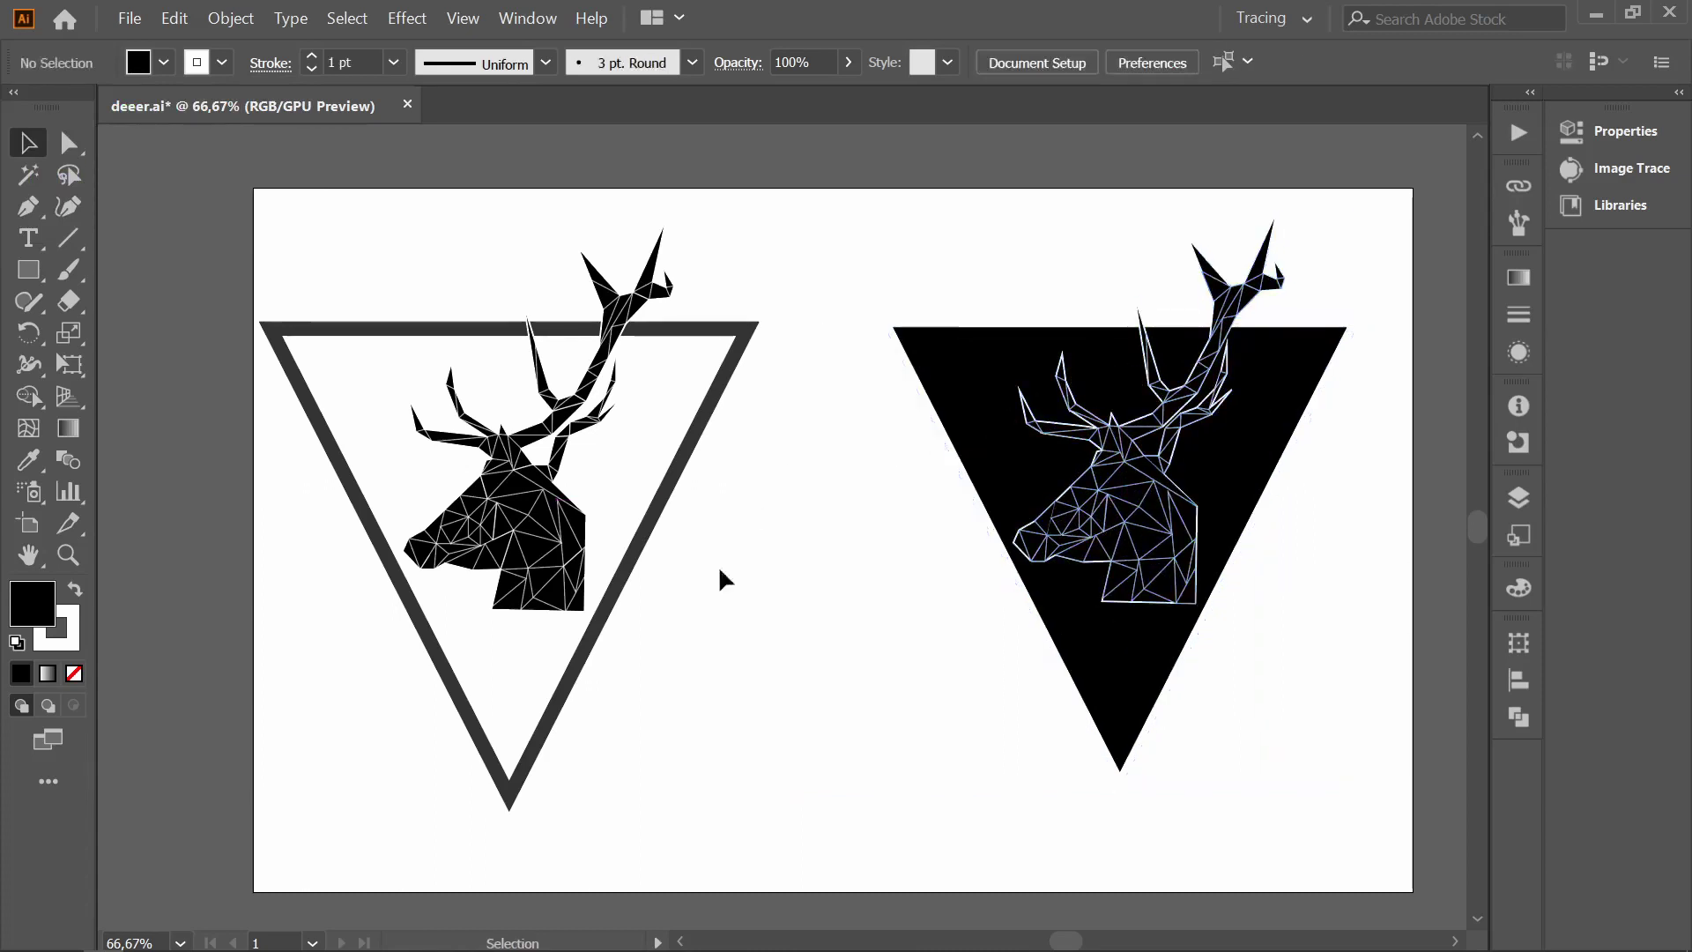
mouse_move(715, 601)
left_mouse_down()
mouse_move(516, 334)
mouse_move(542, 333)
left_mouse_up()
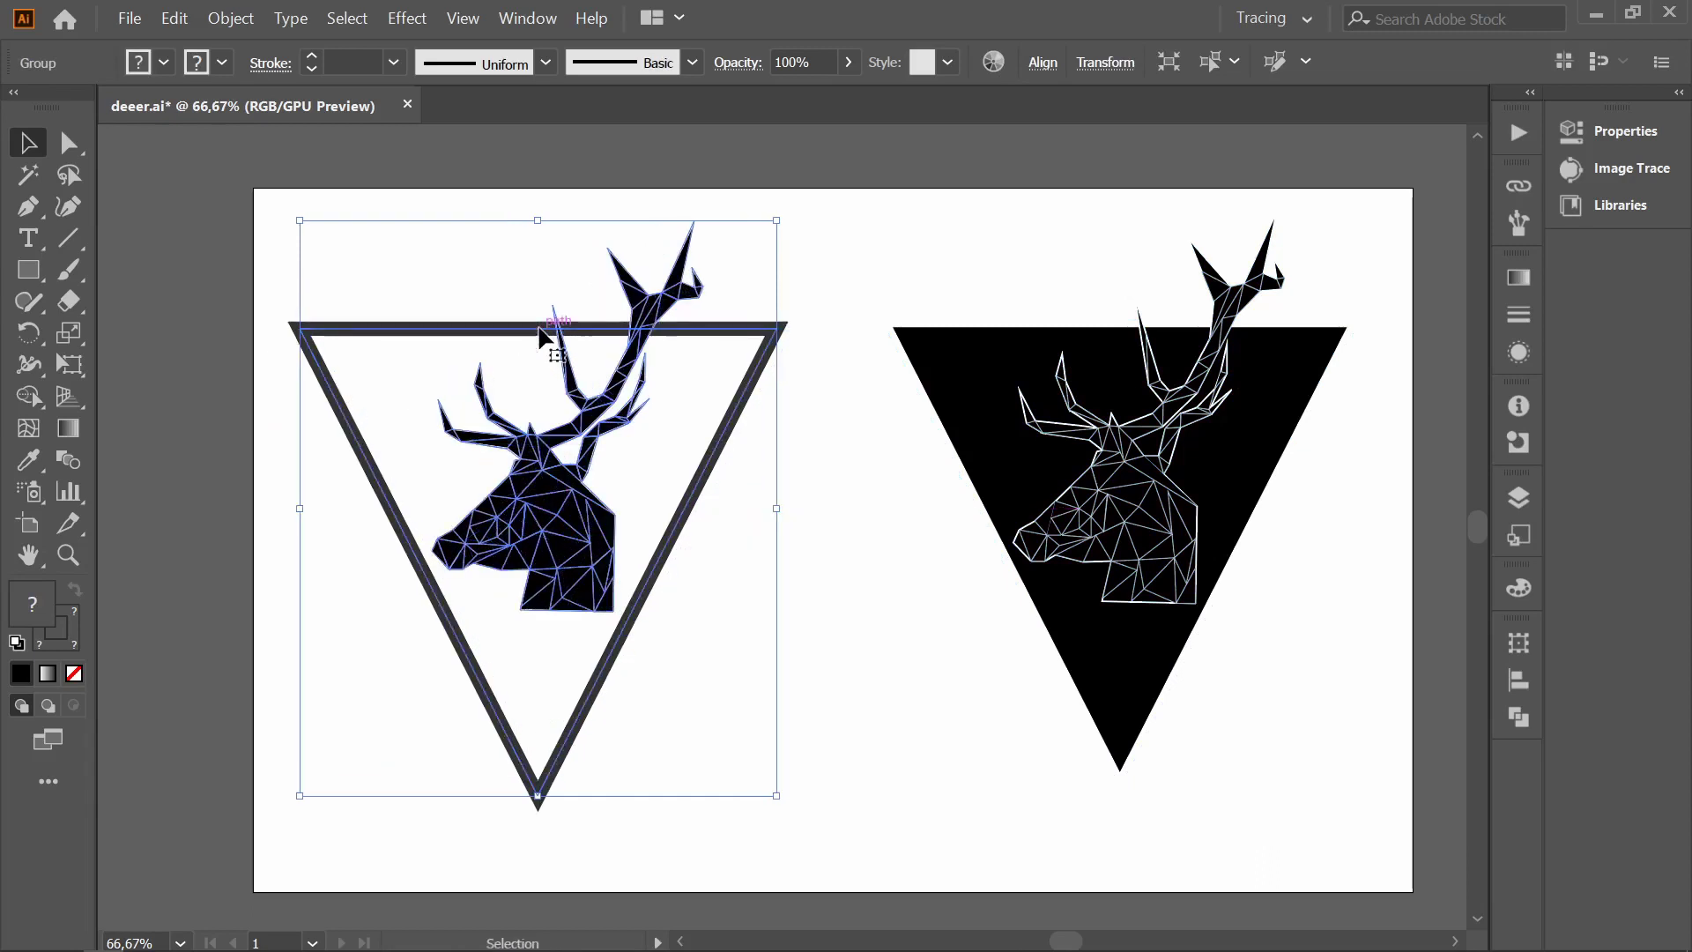
left_click_drag(541, 335, 557, 335)
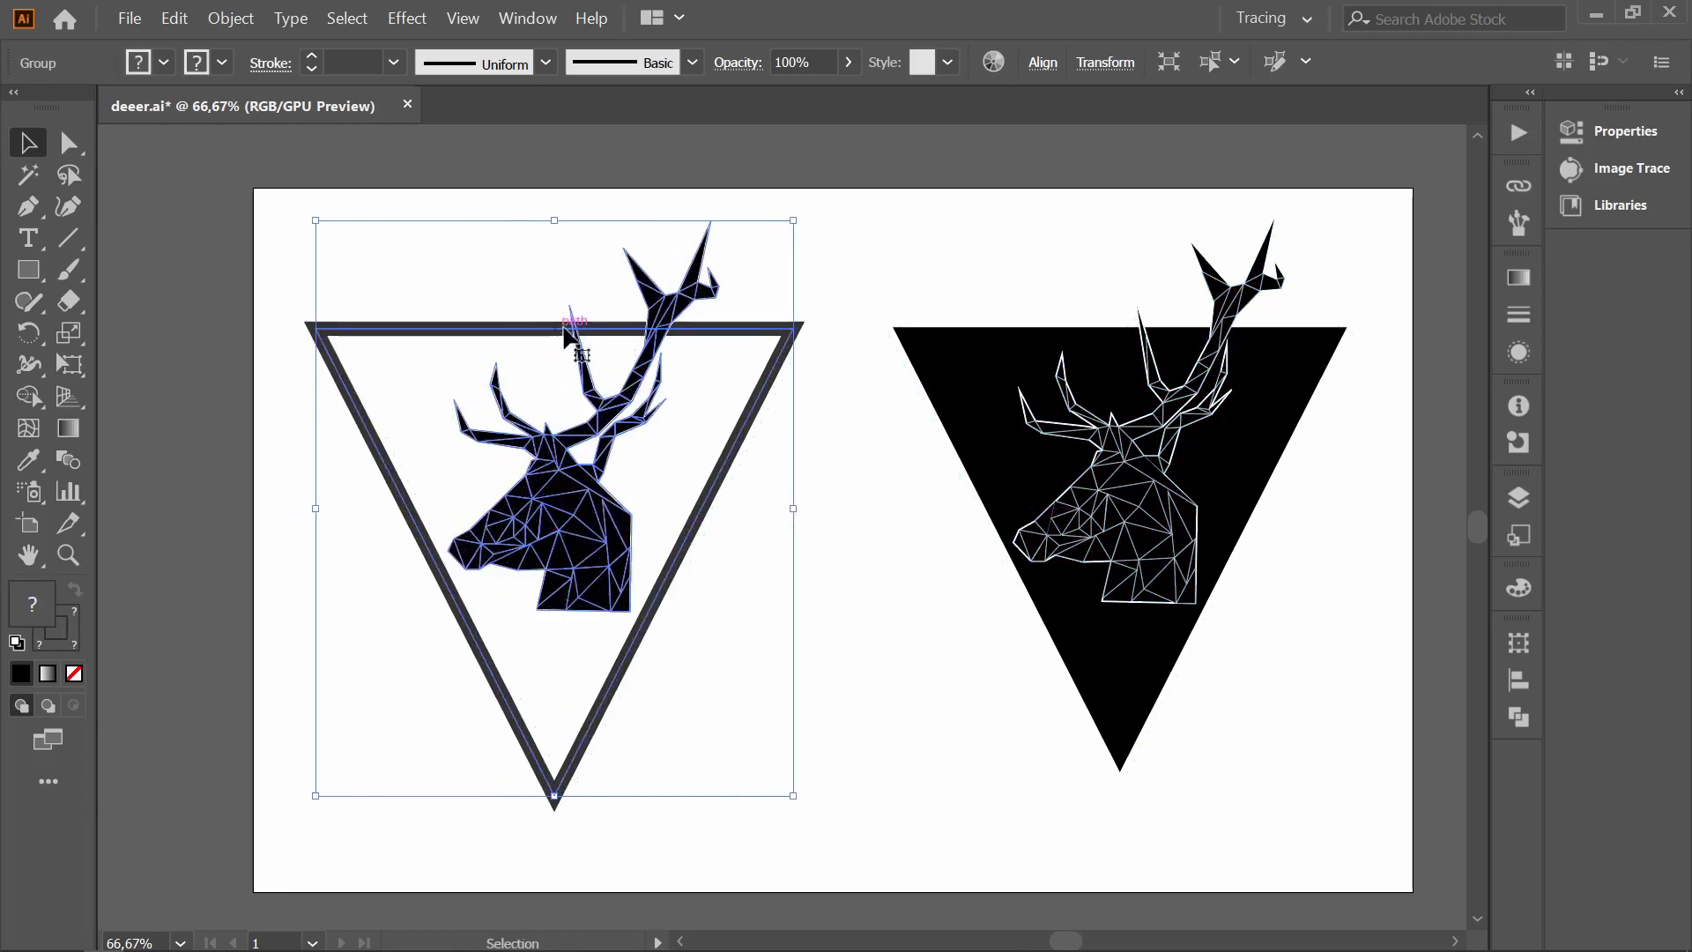